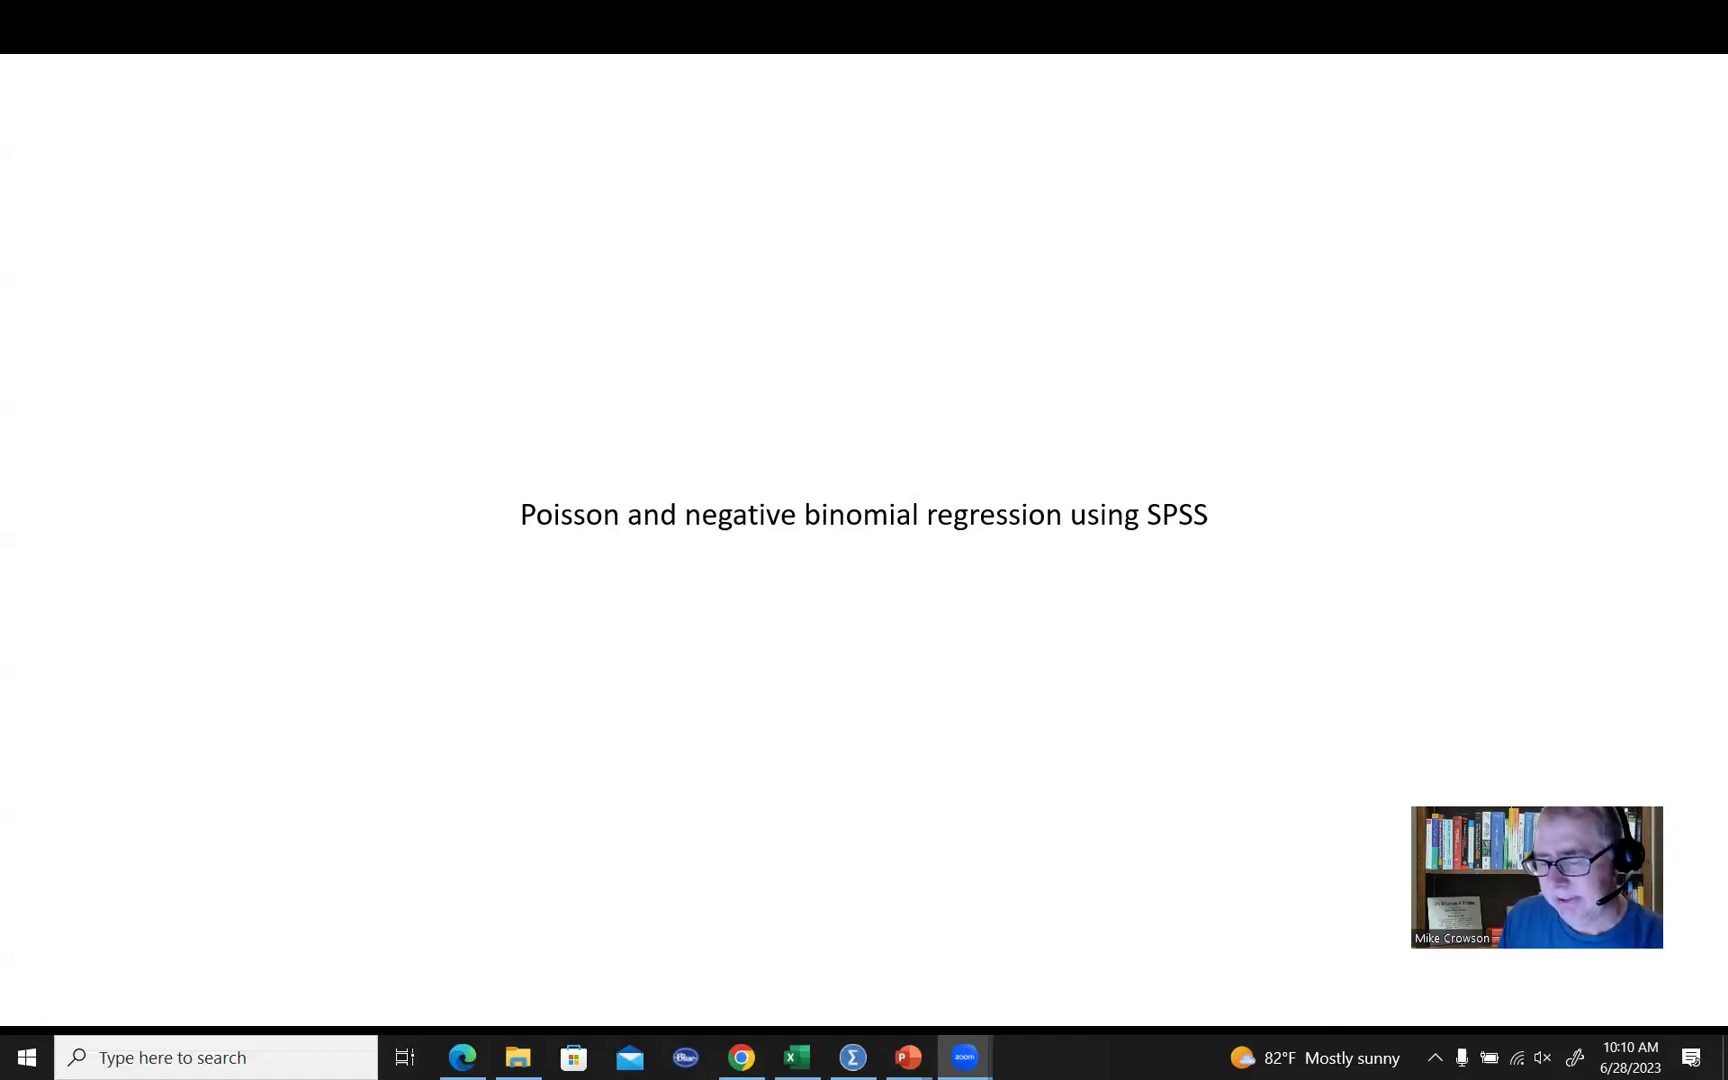
Switch from the slides to the SPSS data file and examine the art column and the predictor columns female through mentor.
key("Right")
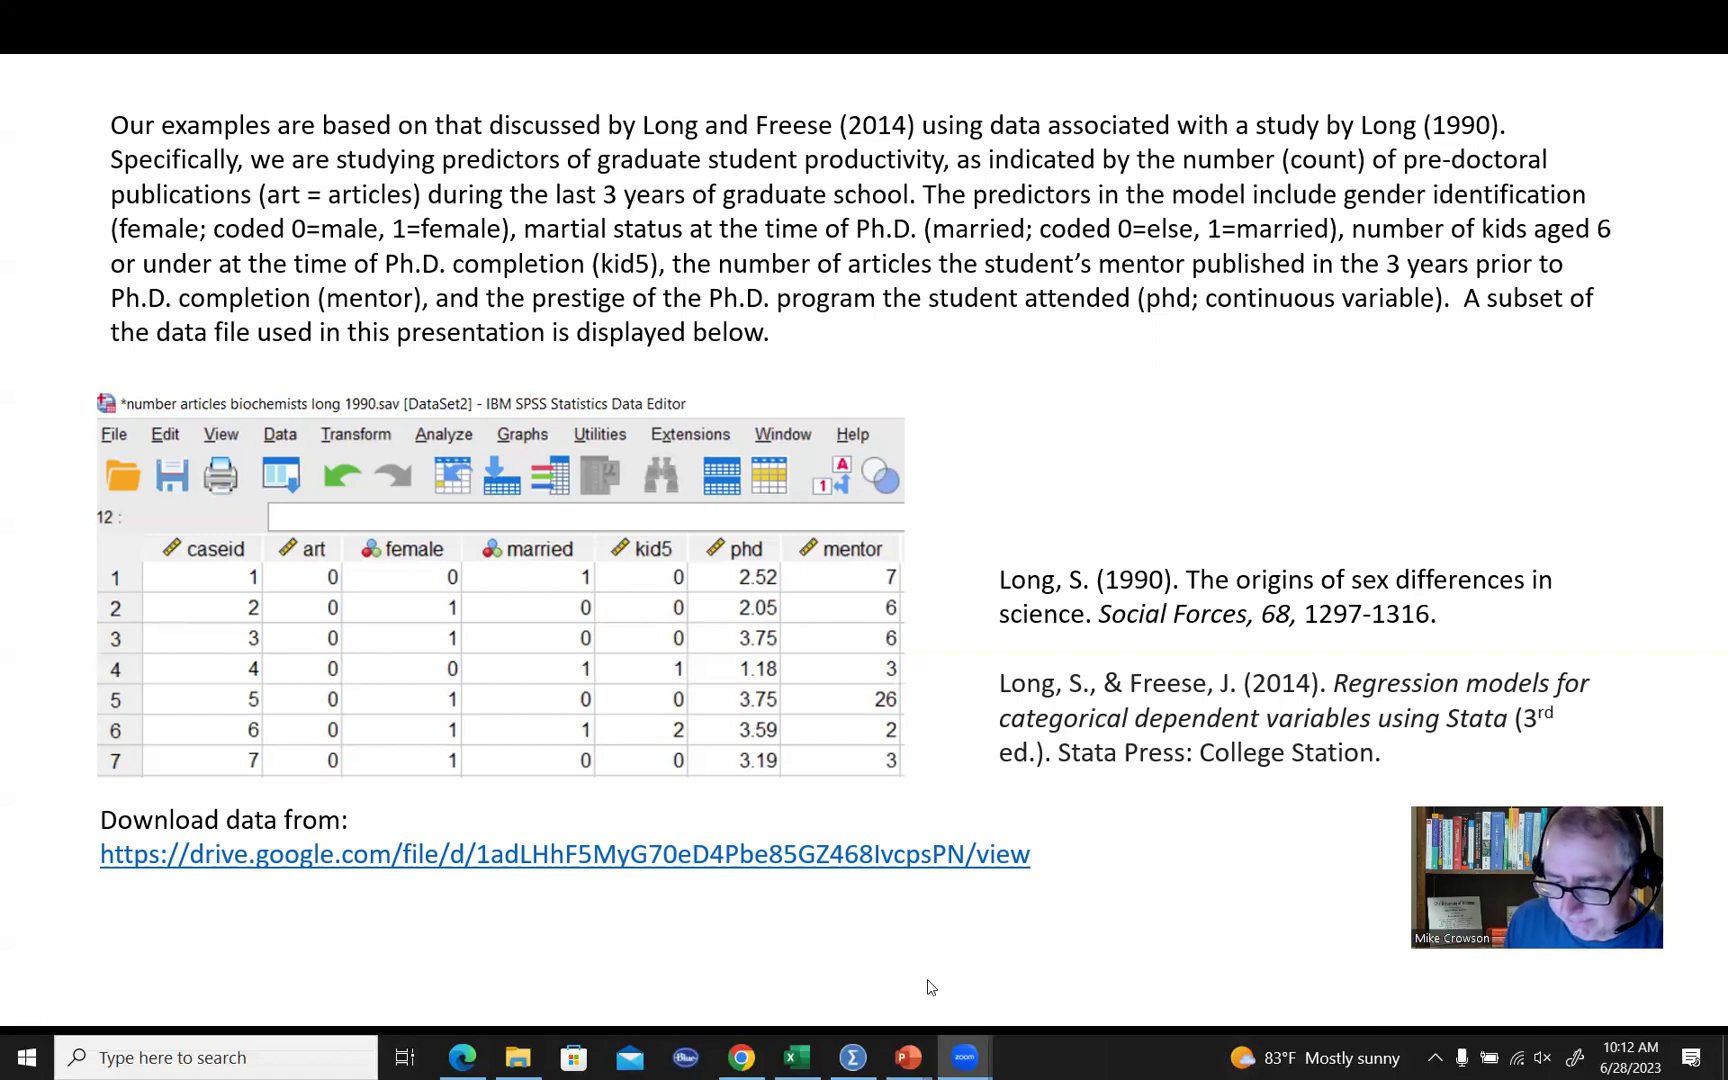
key("alt+Tab")
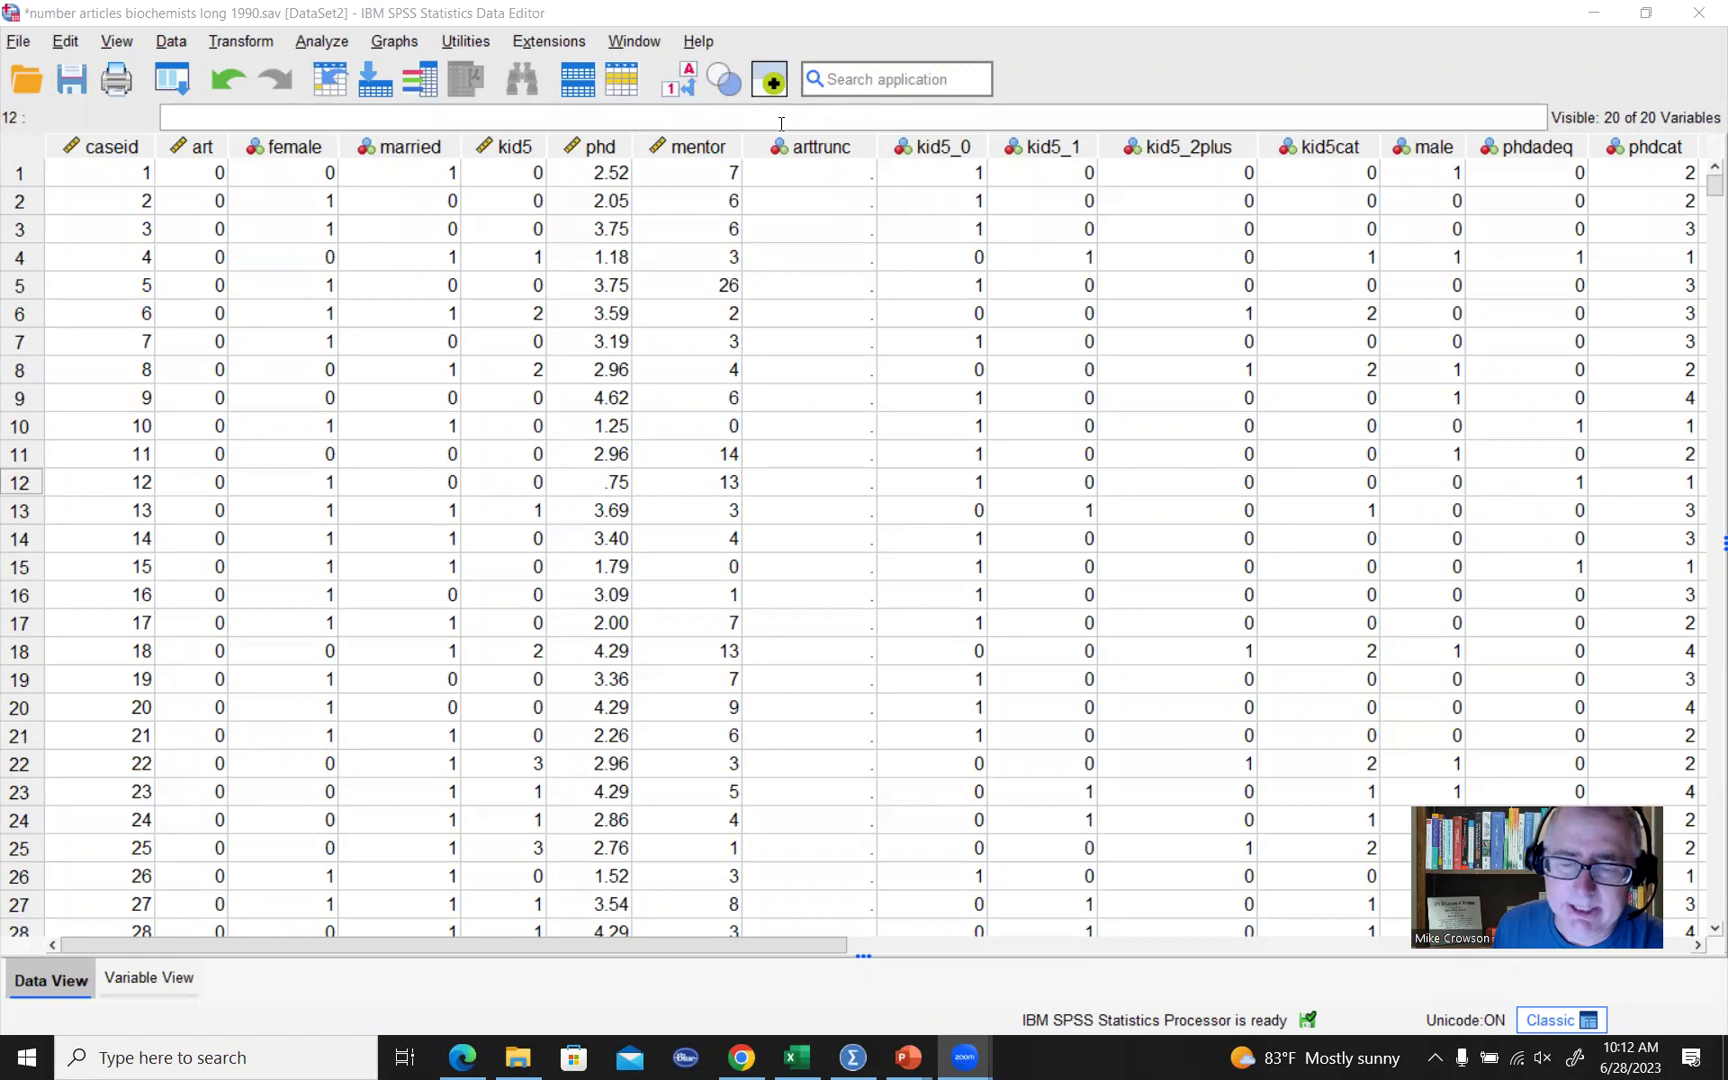
left_click(197, 147)
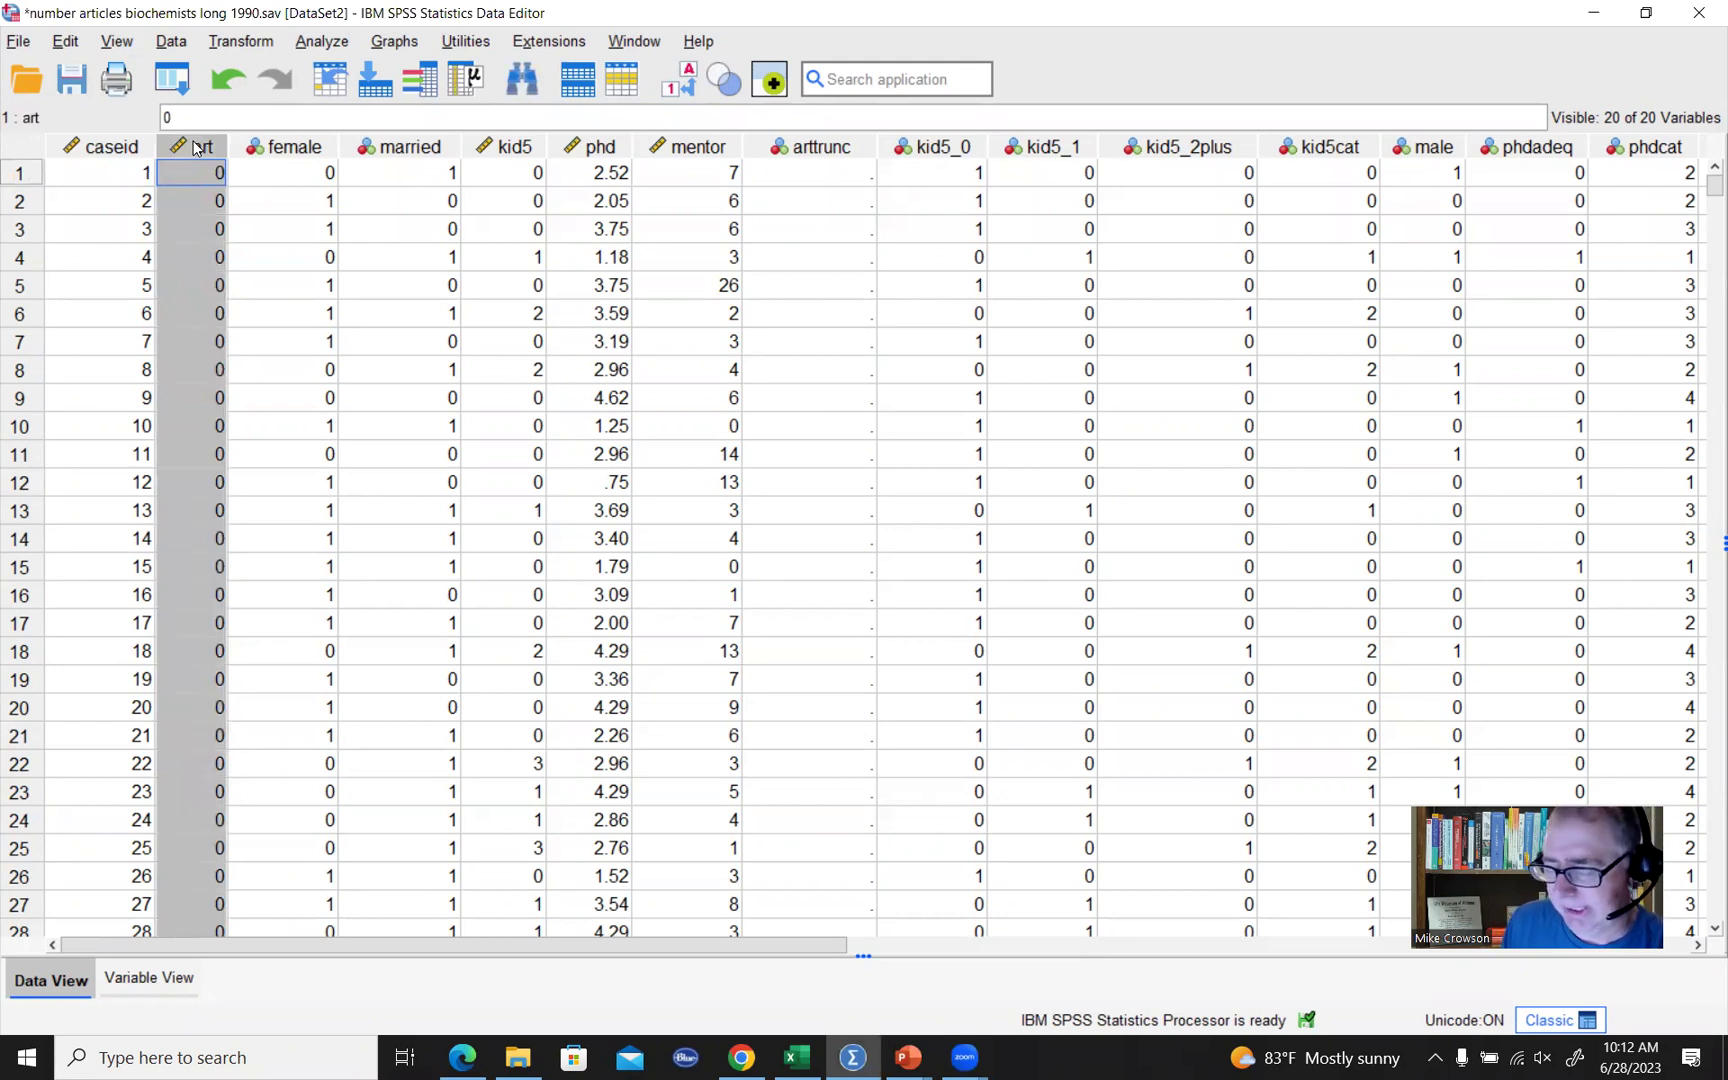
left_click(291, 150)
left_click(392, 150)
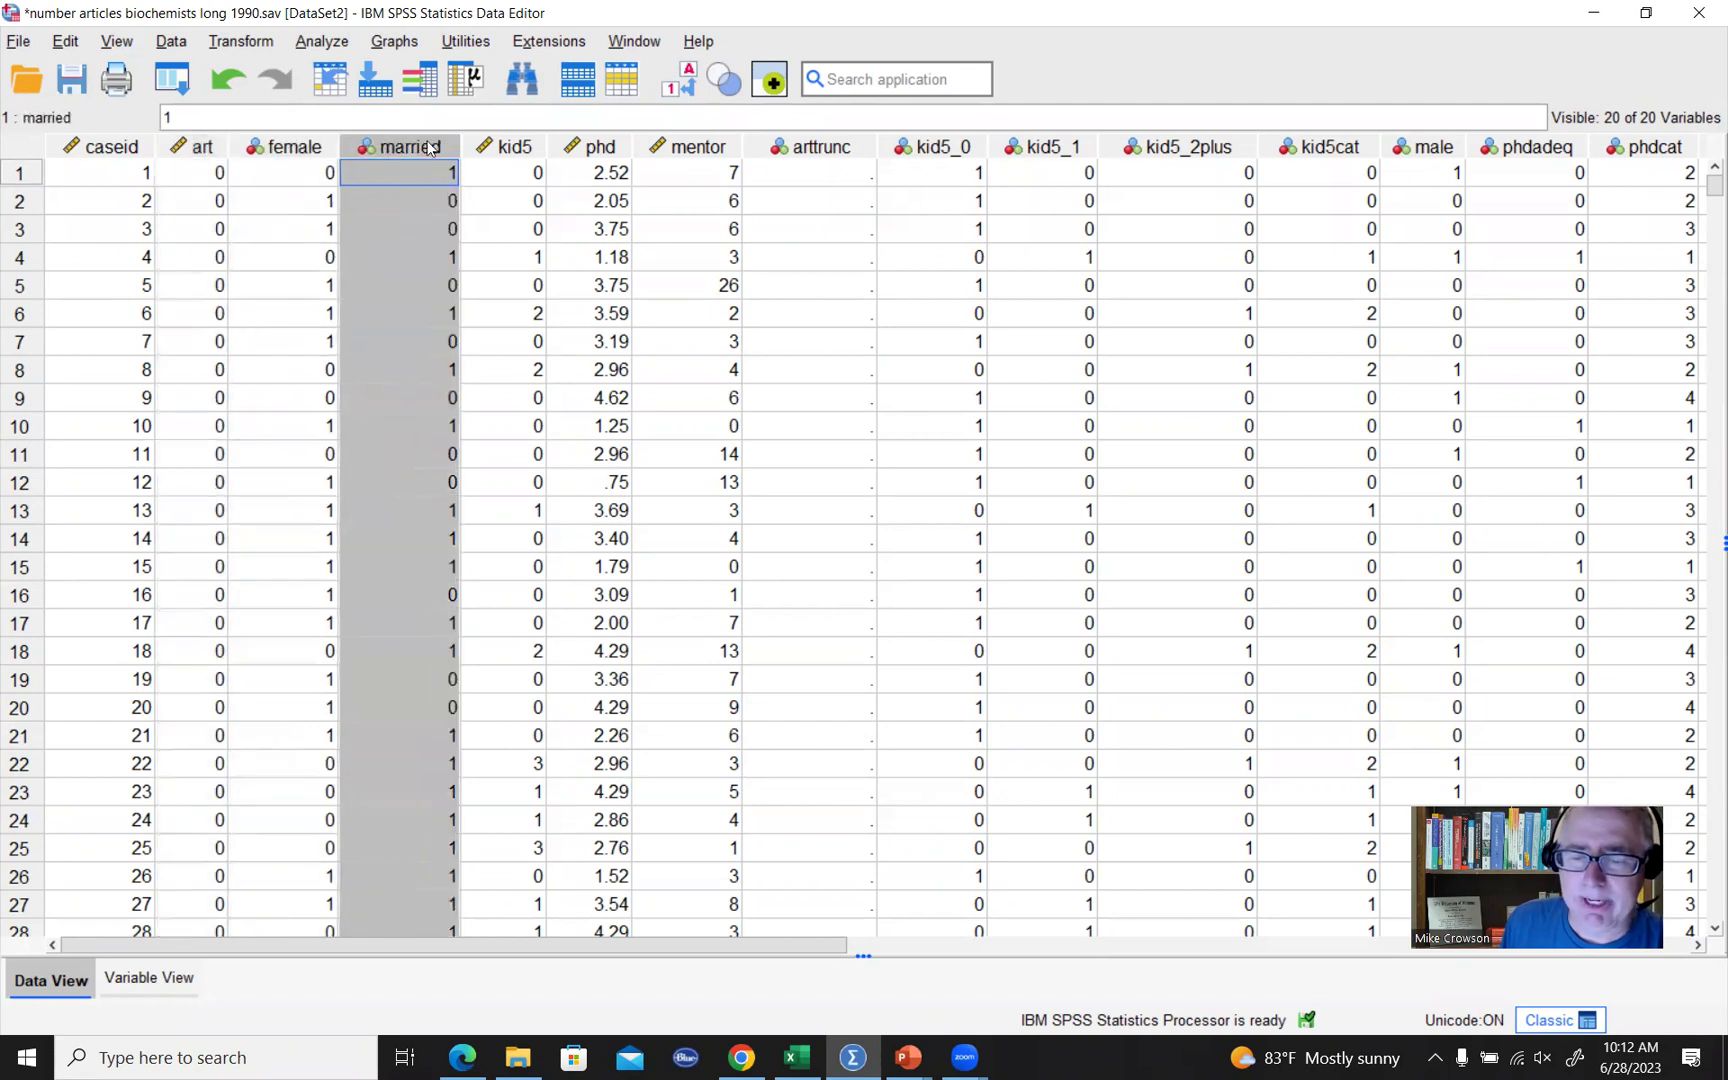
left_click(497, 150)
left_click(593, 150)
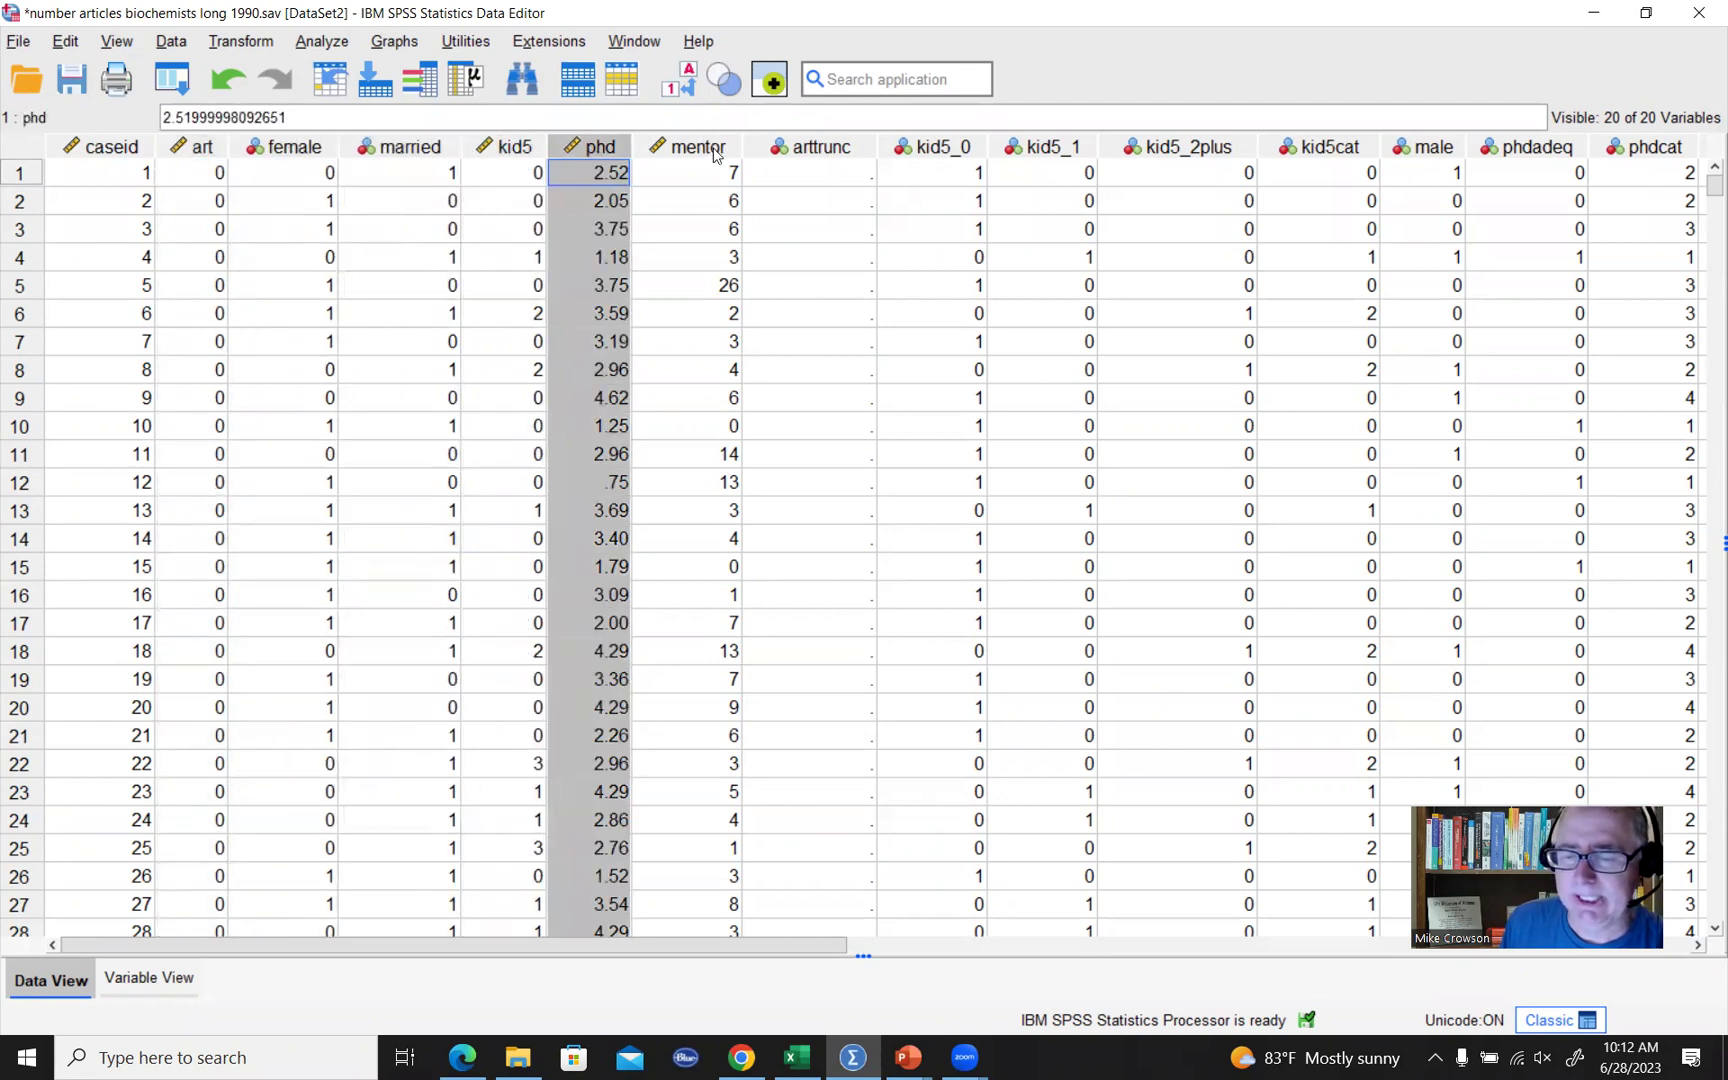
left_click(710, 152)
left_click_drag(300, 150, 662, 160)
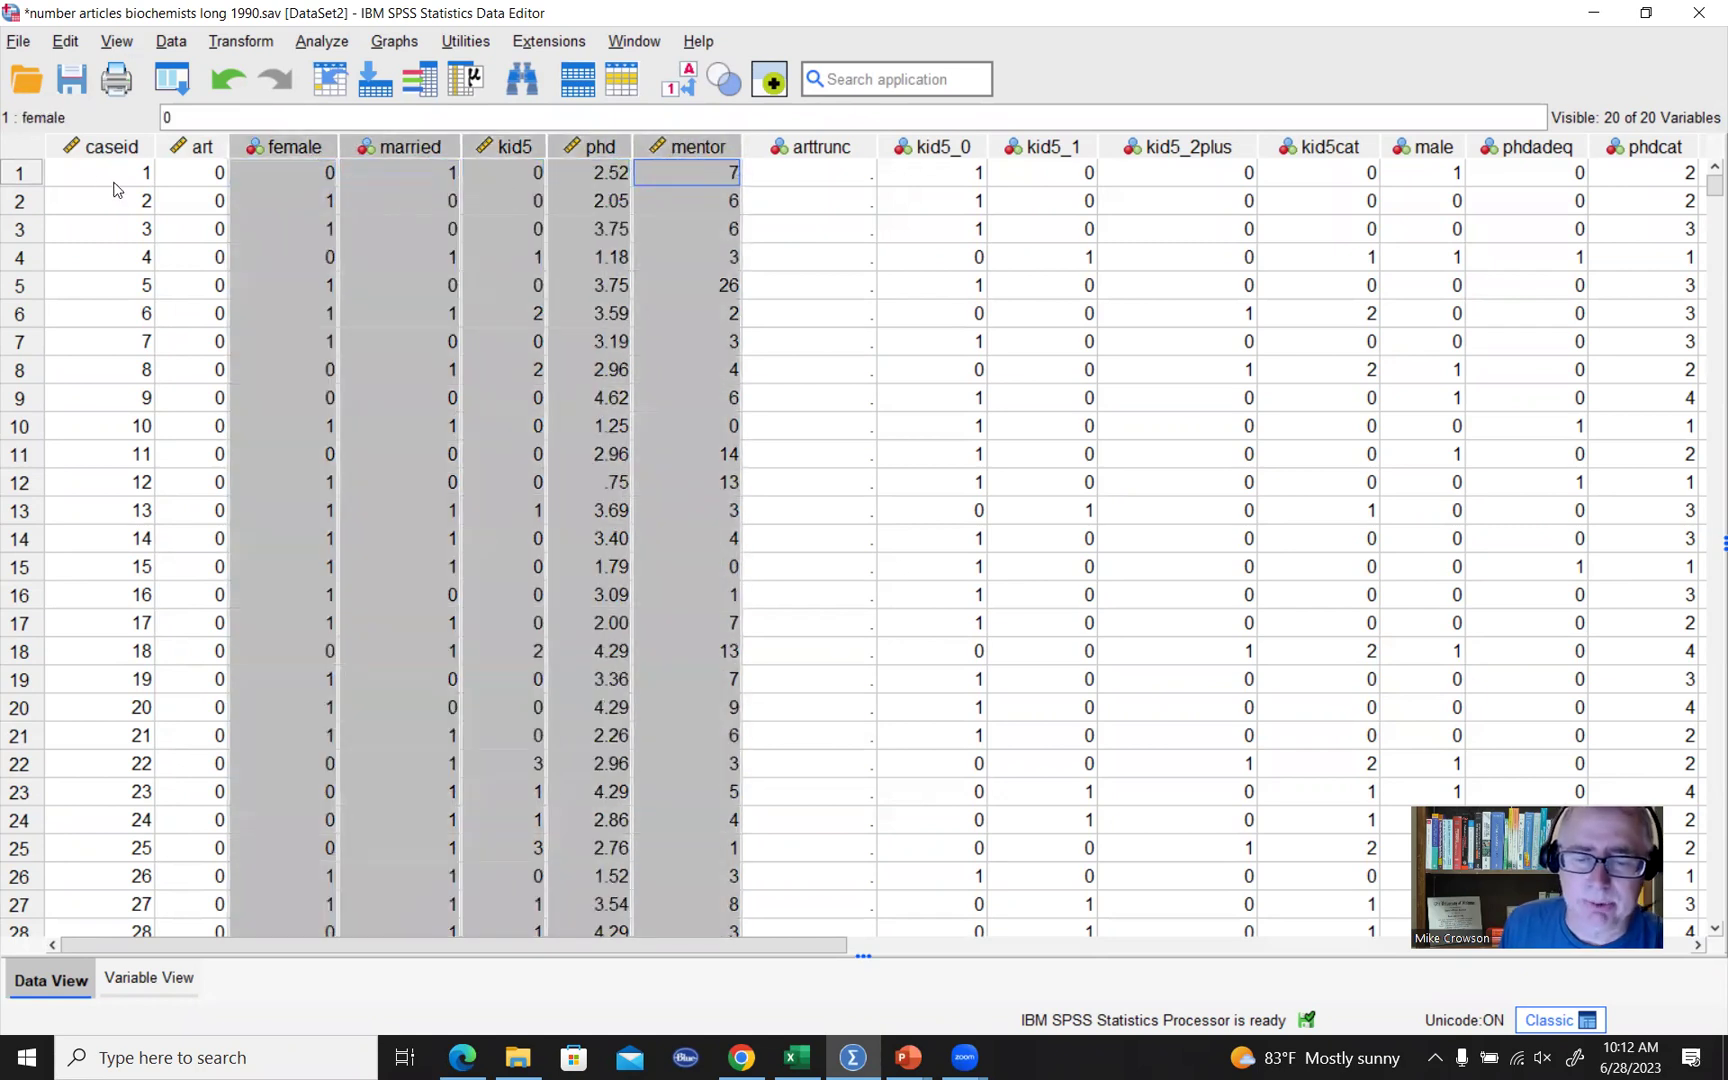
Examine the records of the first five cases and the female value of case 3.
left_click(21, 176)
left_click(22, 204)
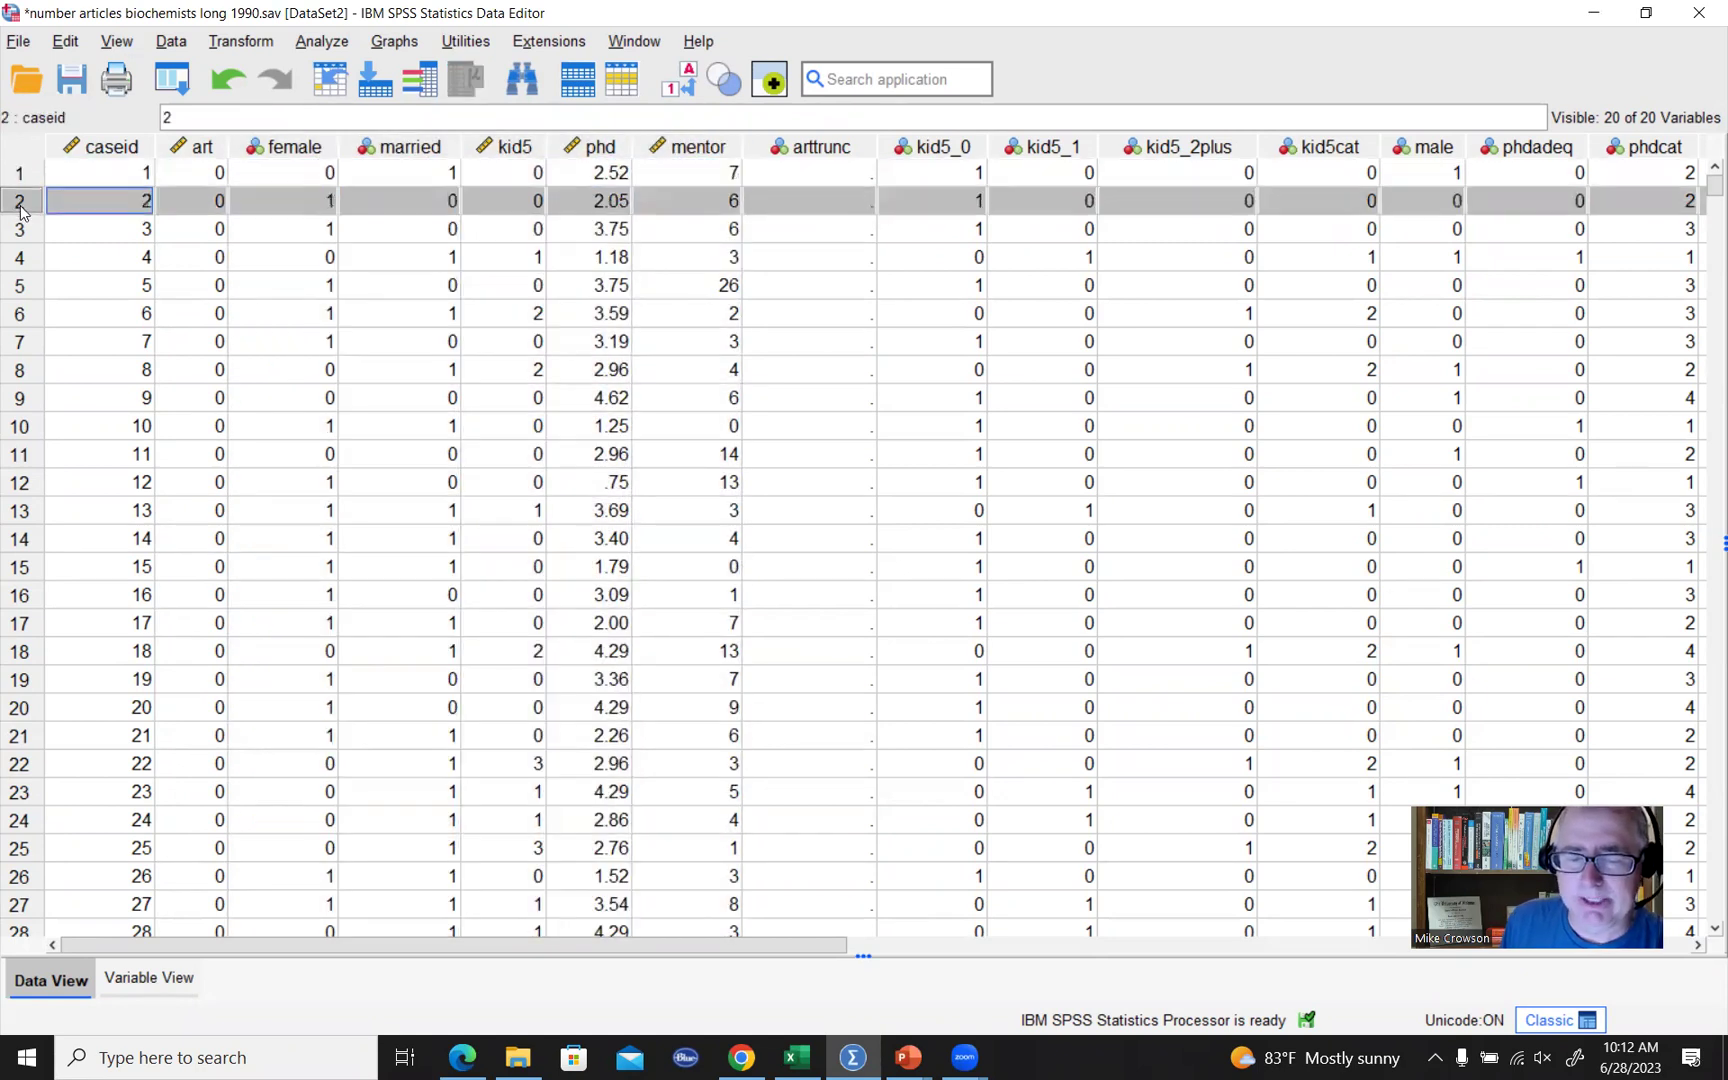
left_click(17, 234)
left_click(18, 260)
left_click(21, 288)
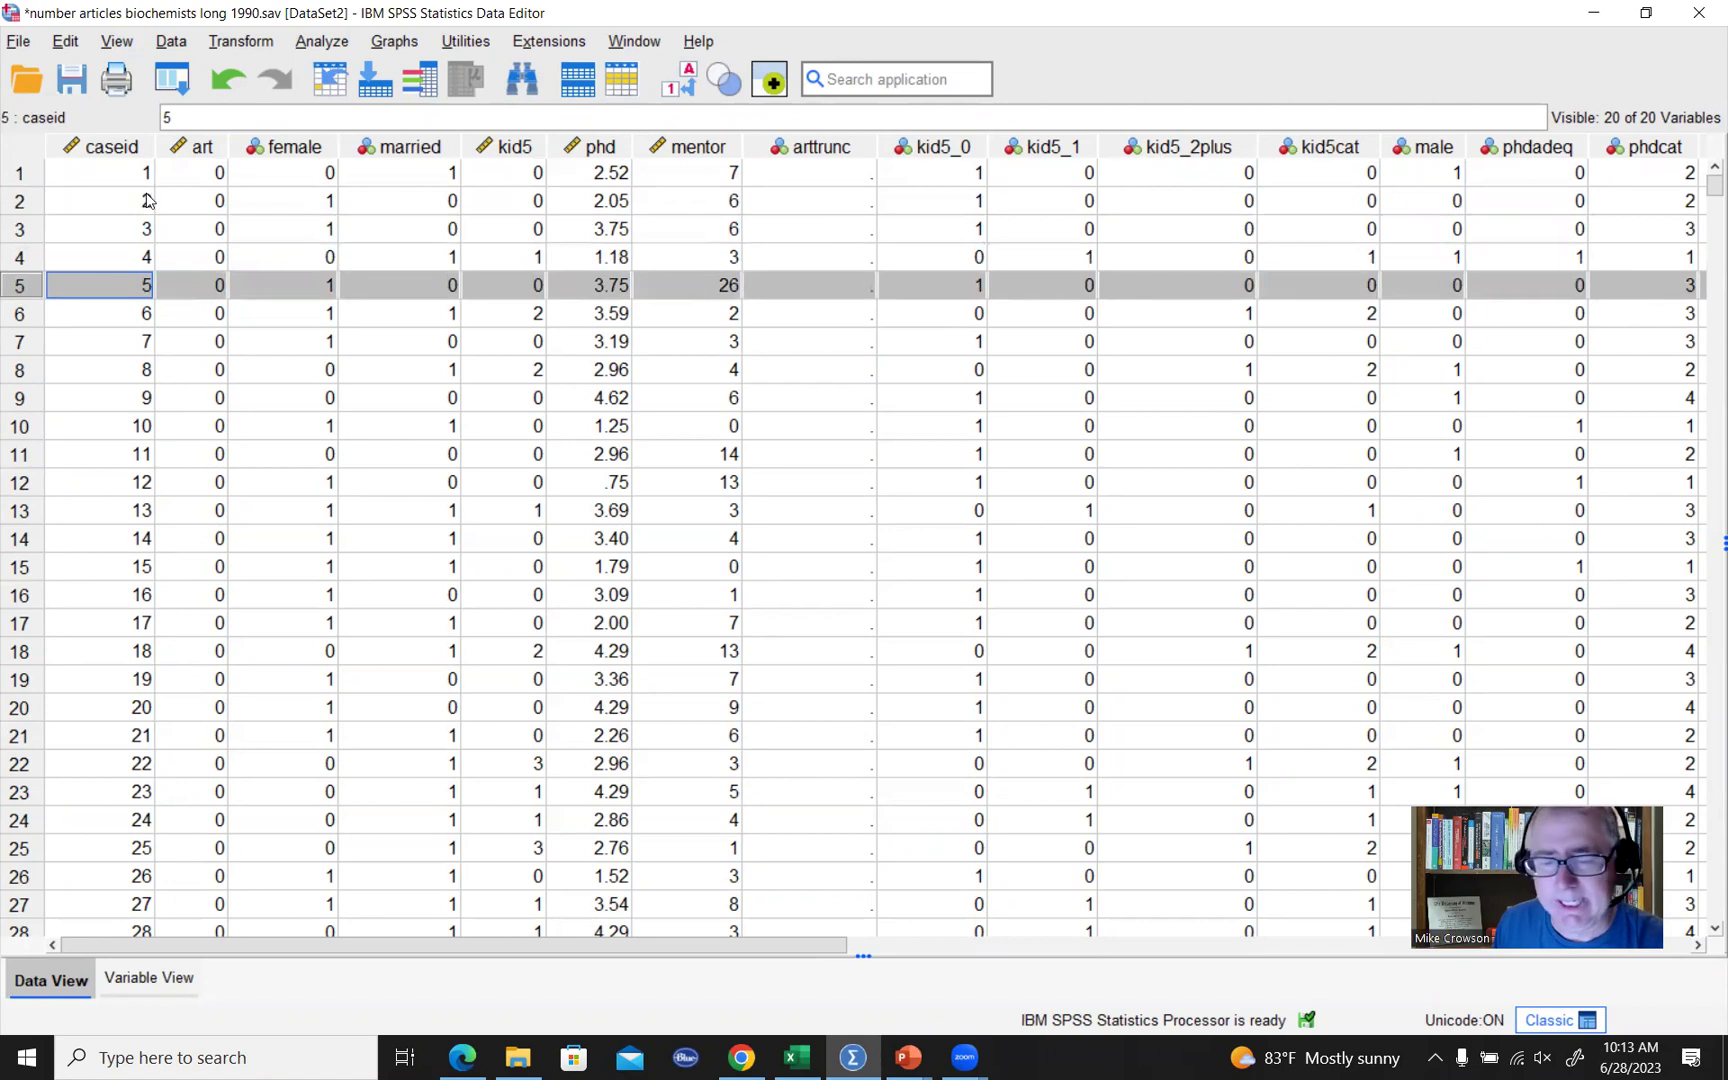
left_click(250, 236)
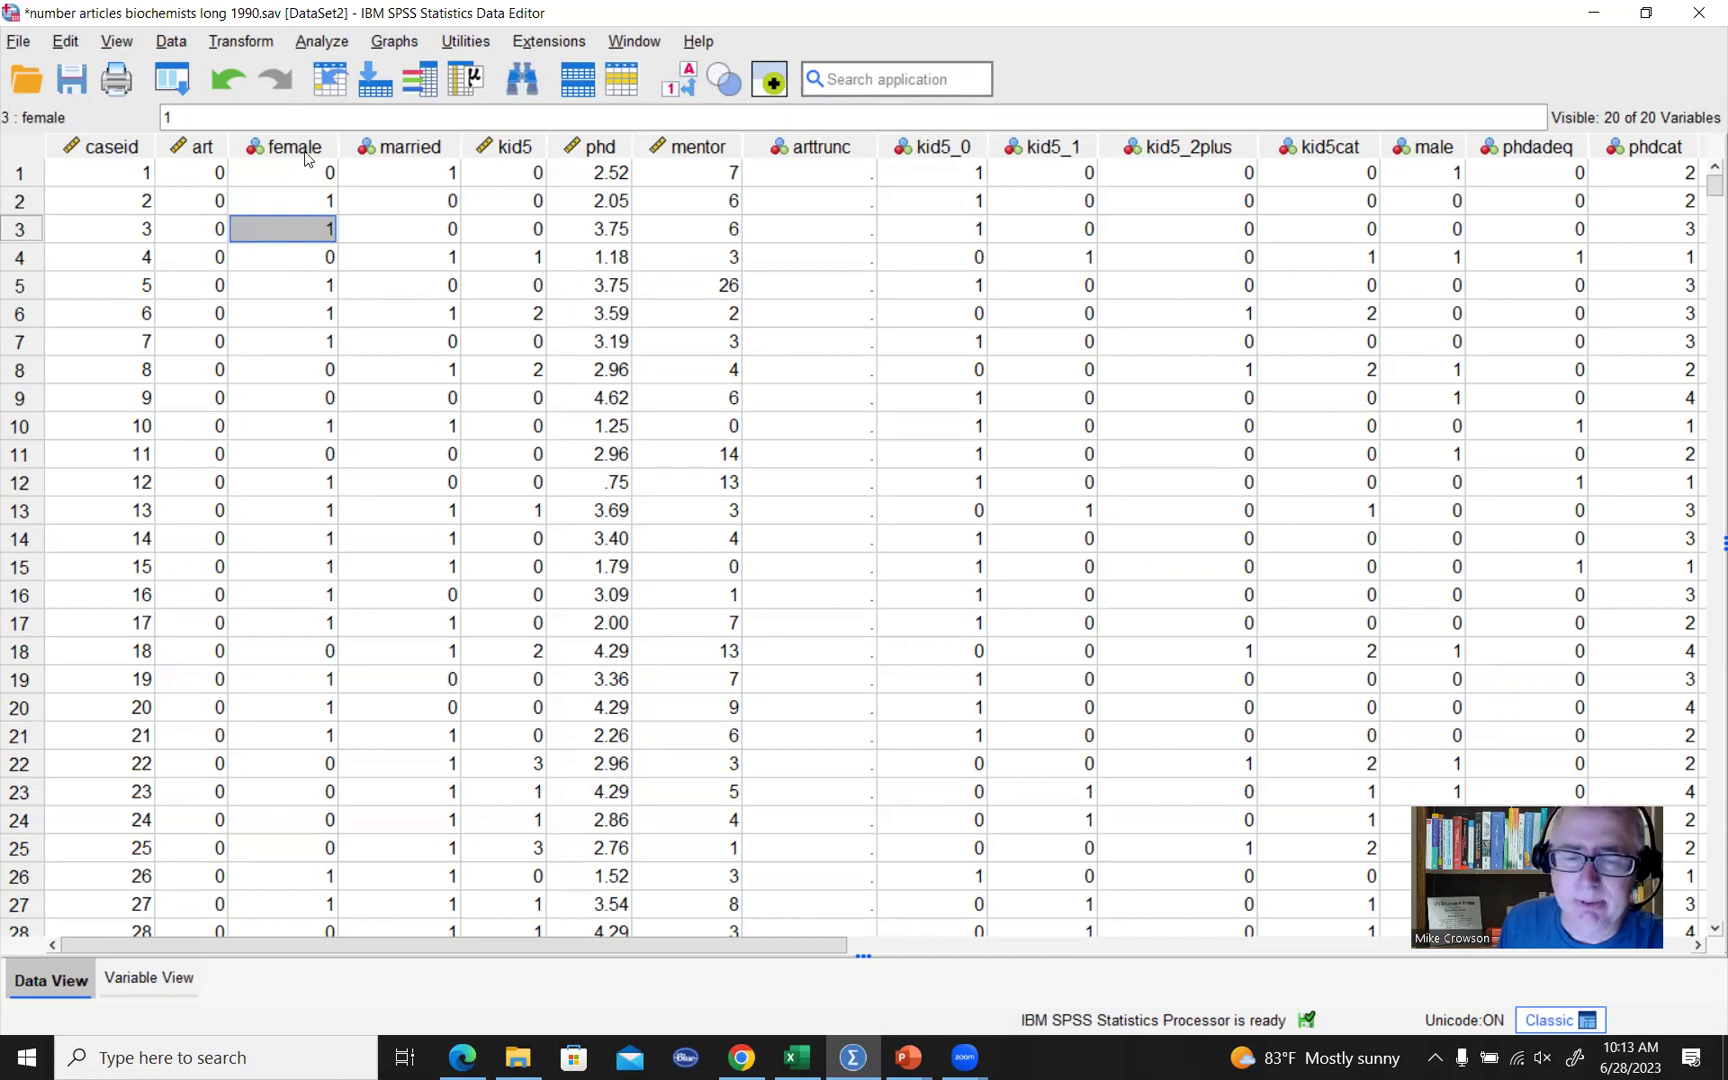
Start a Generalized Linear Models analysis, reset its settings to defaults, and choose Poisson loglinear as the model type.
left_click(334, 50)
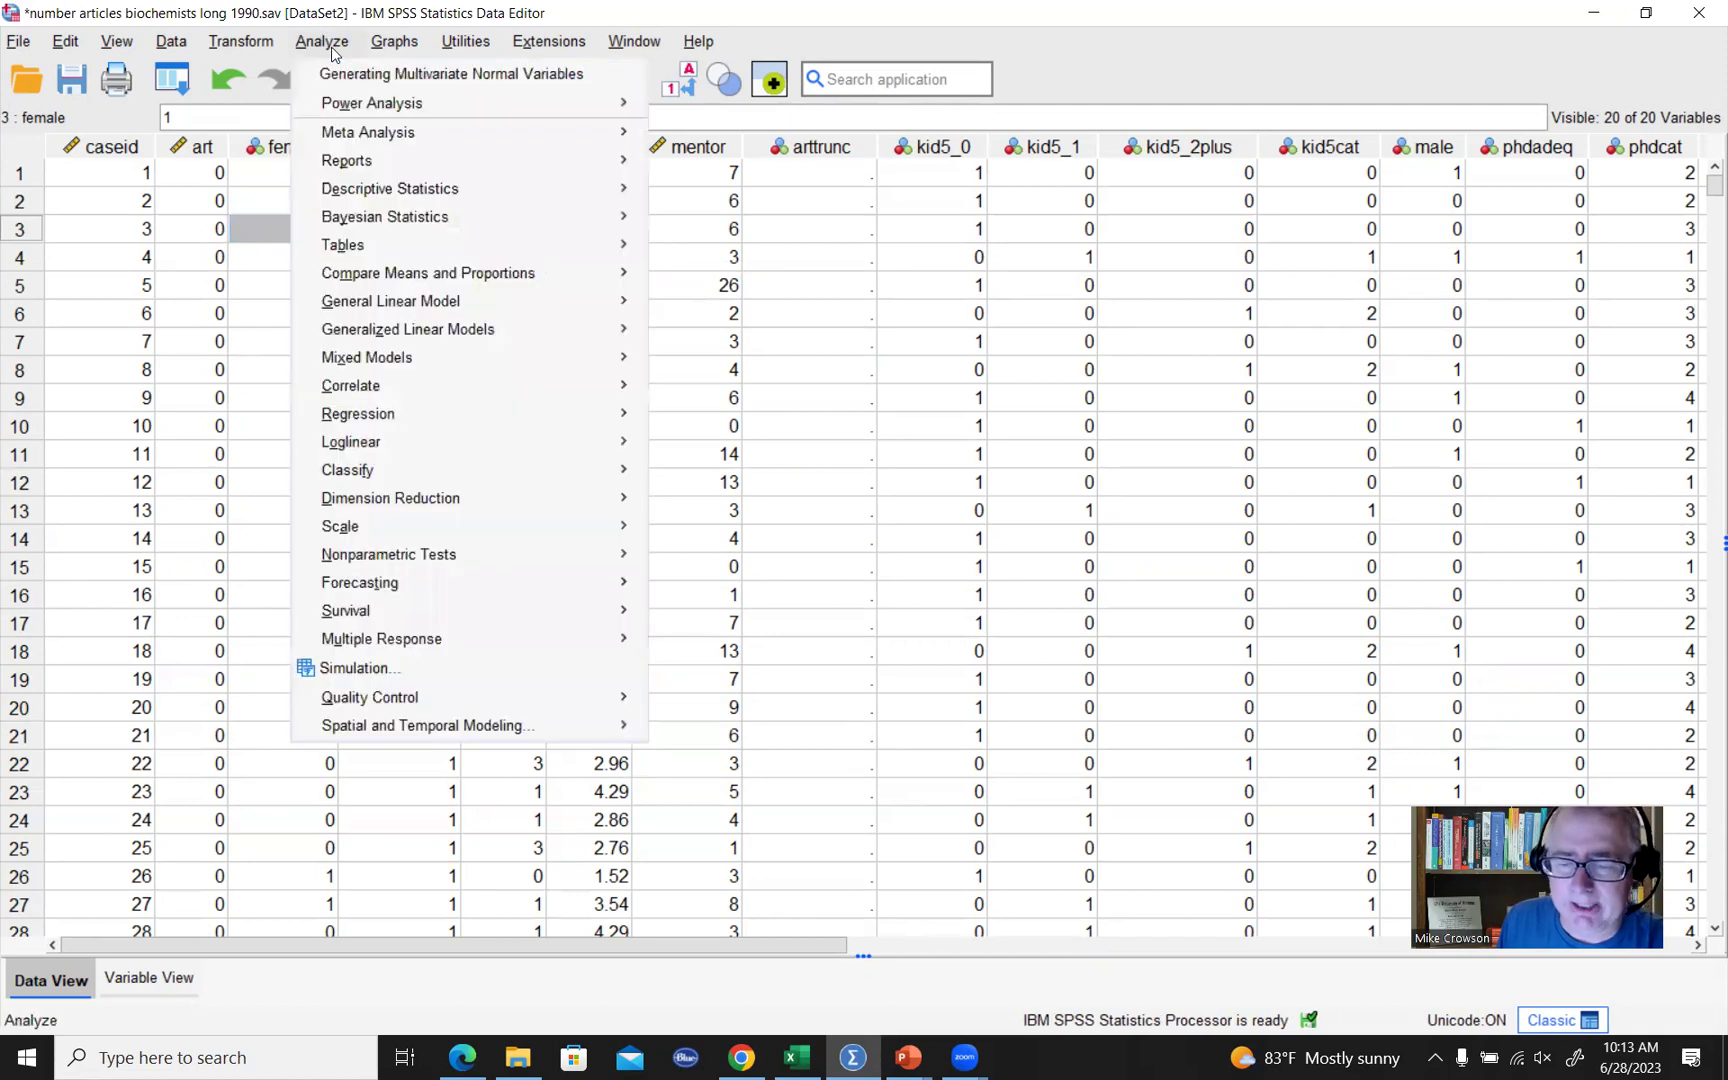
mouse_move(510, 335)
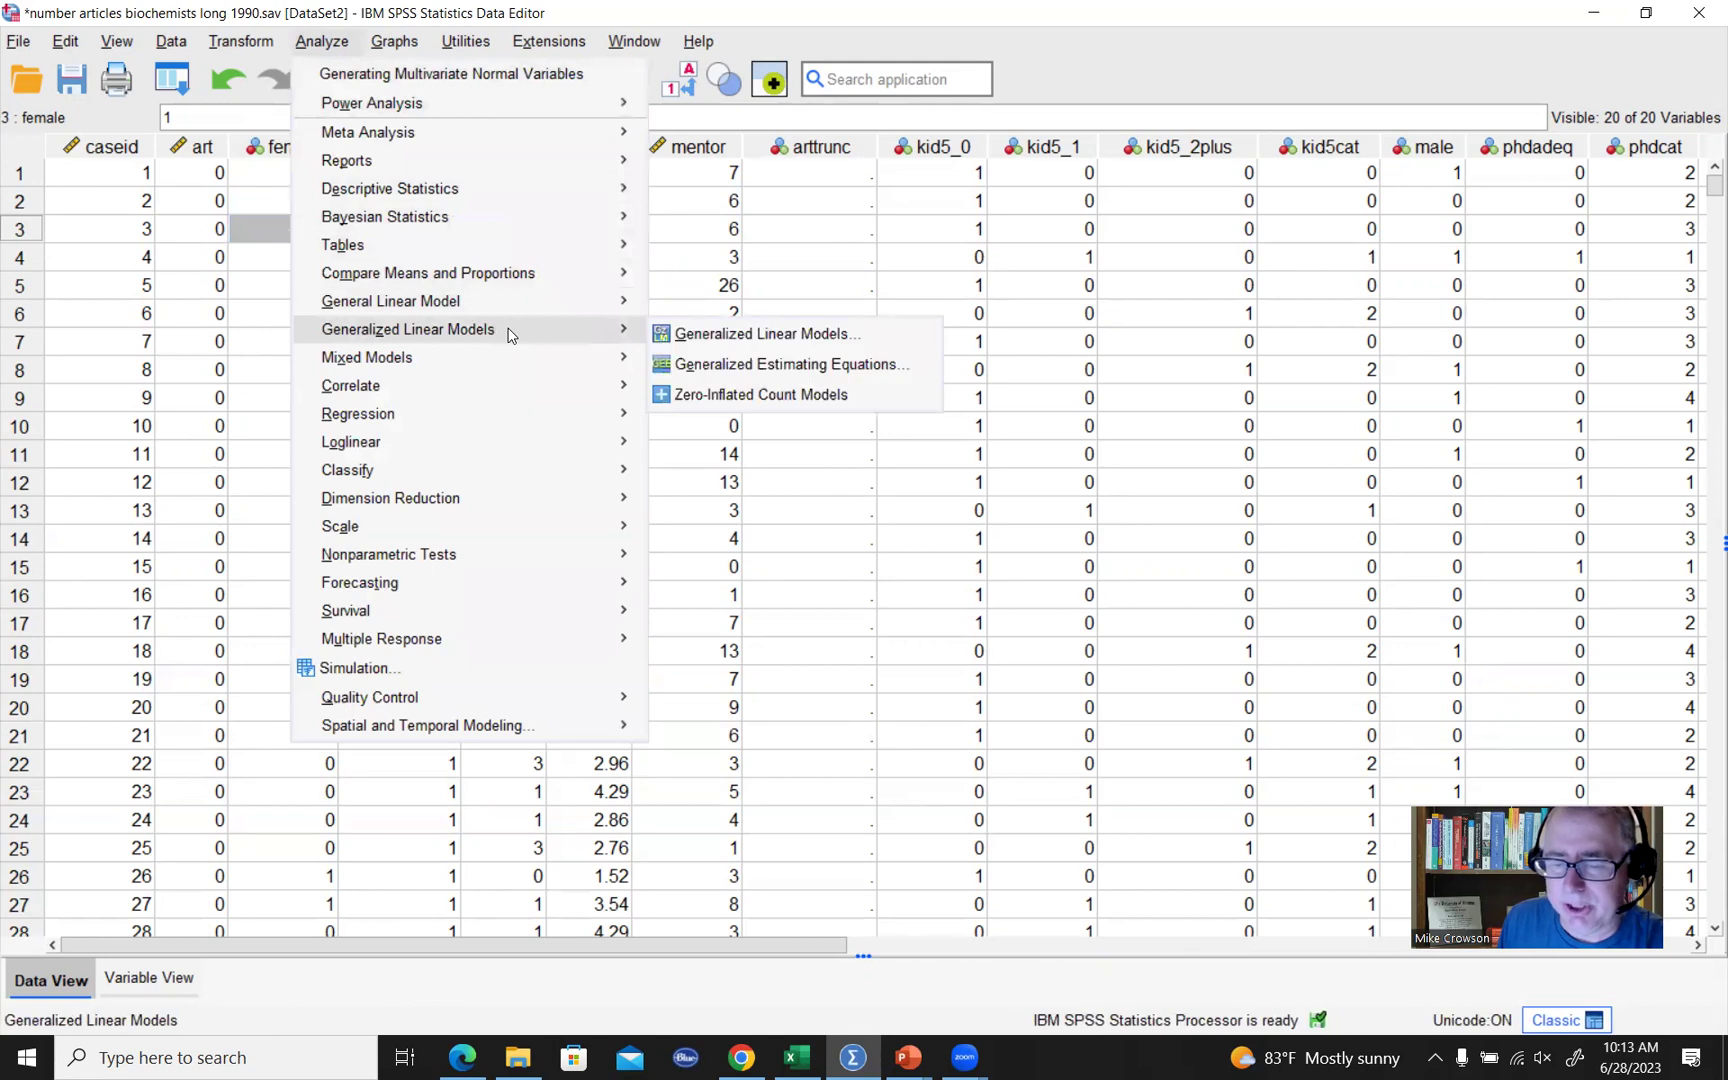
left_click(848, 333)
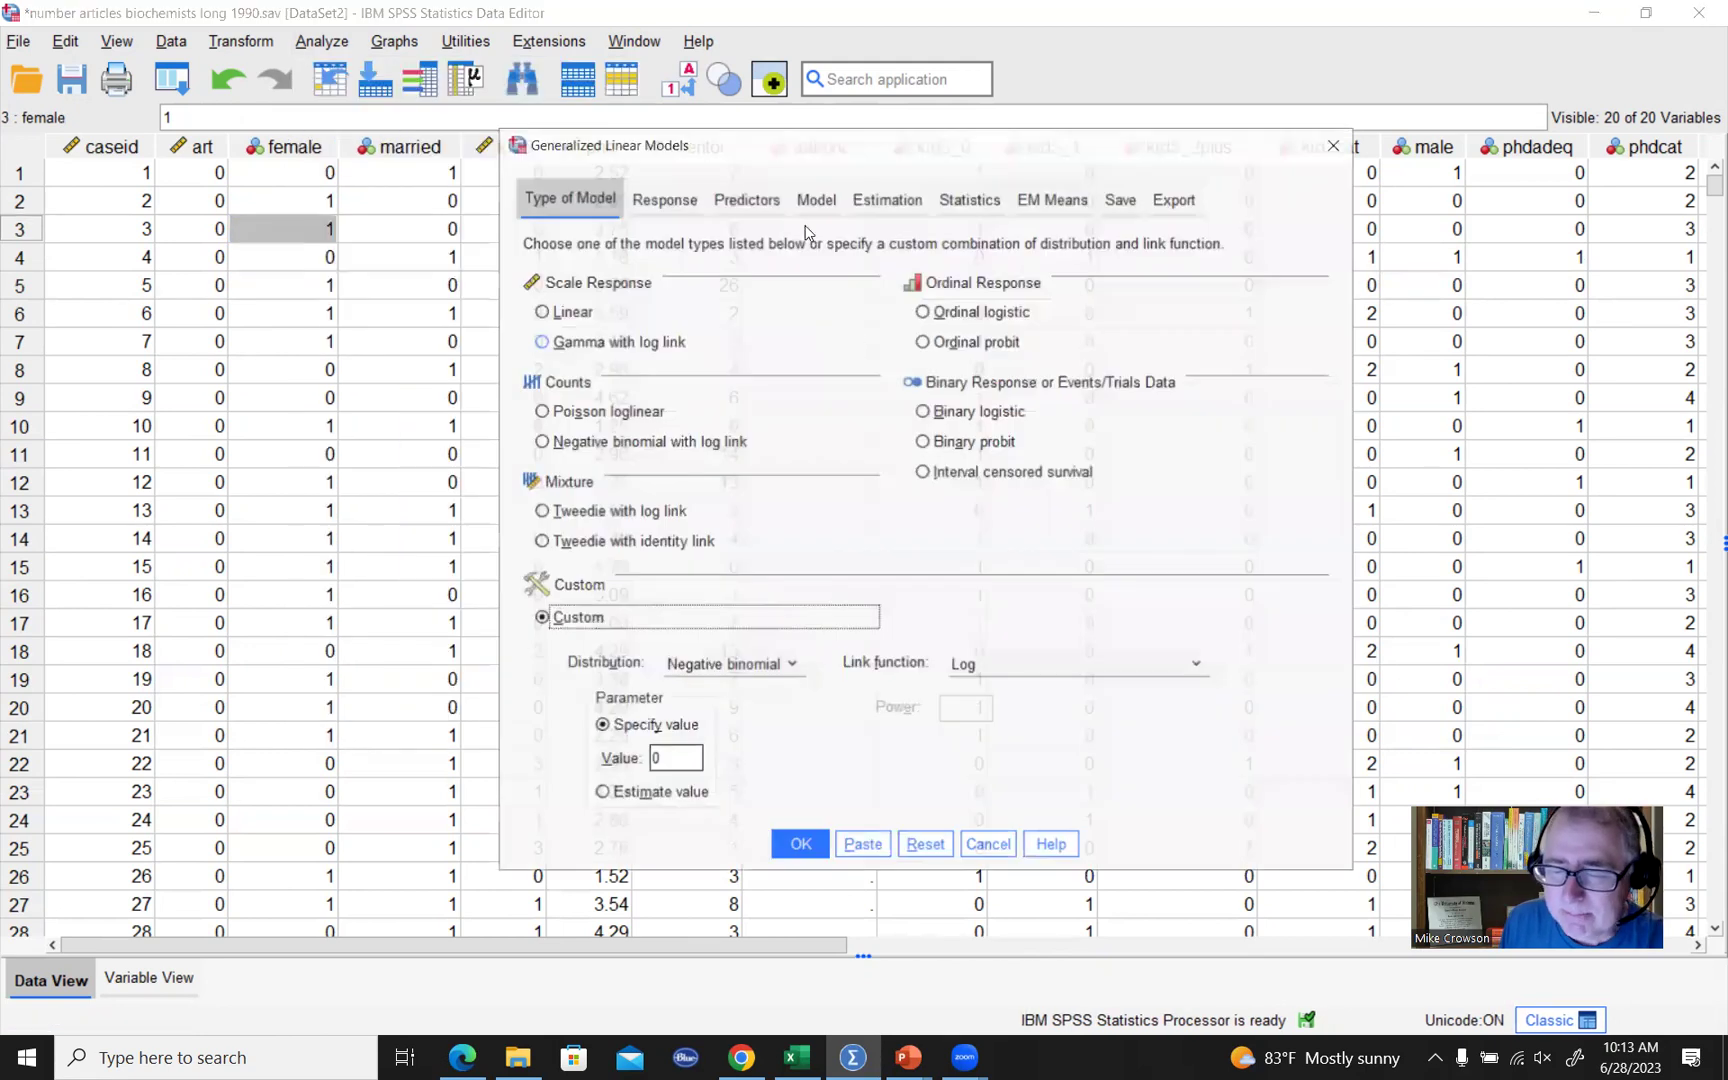
left_click(925, 846)
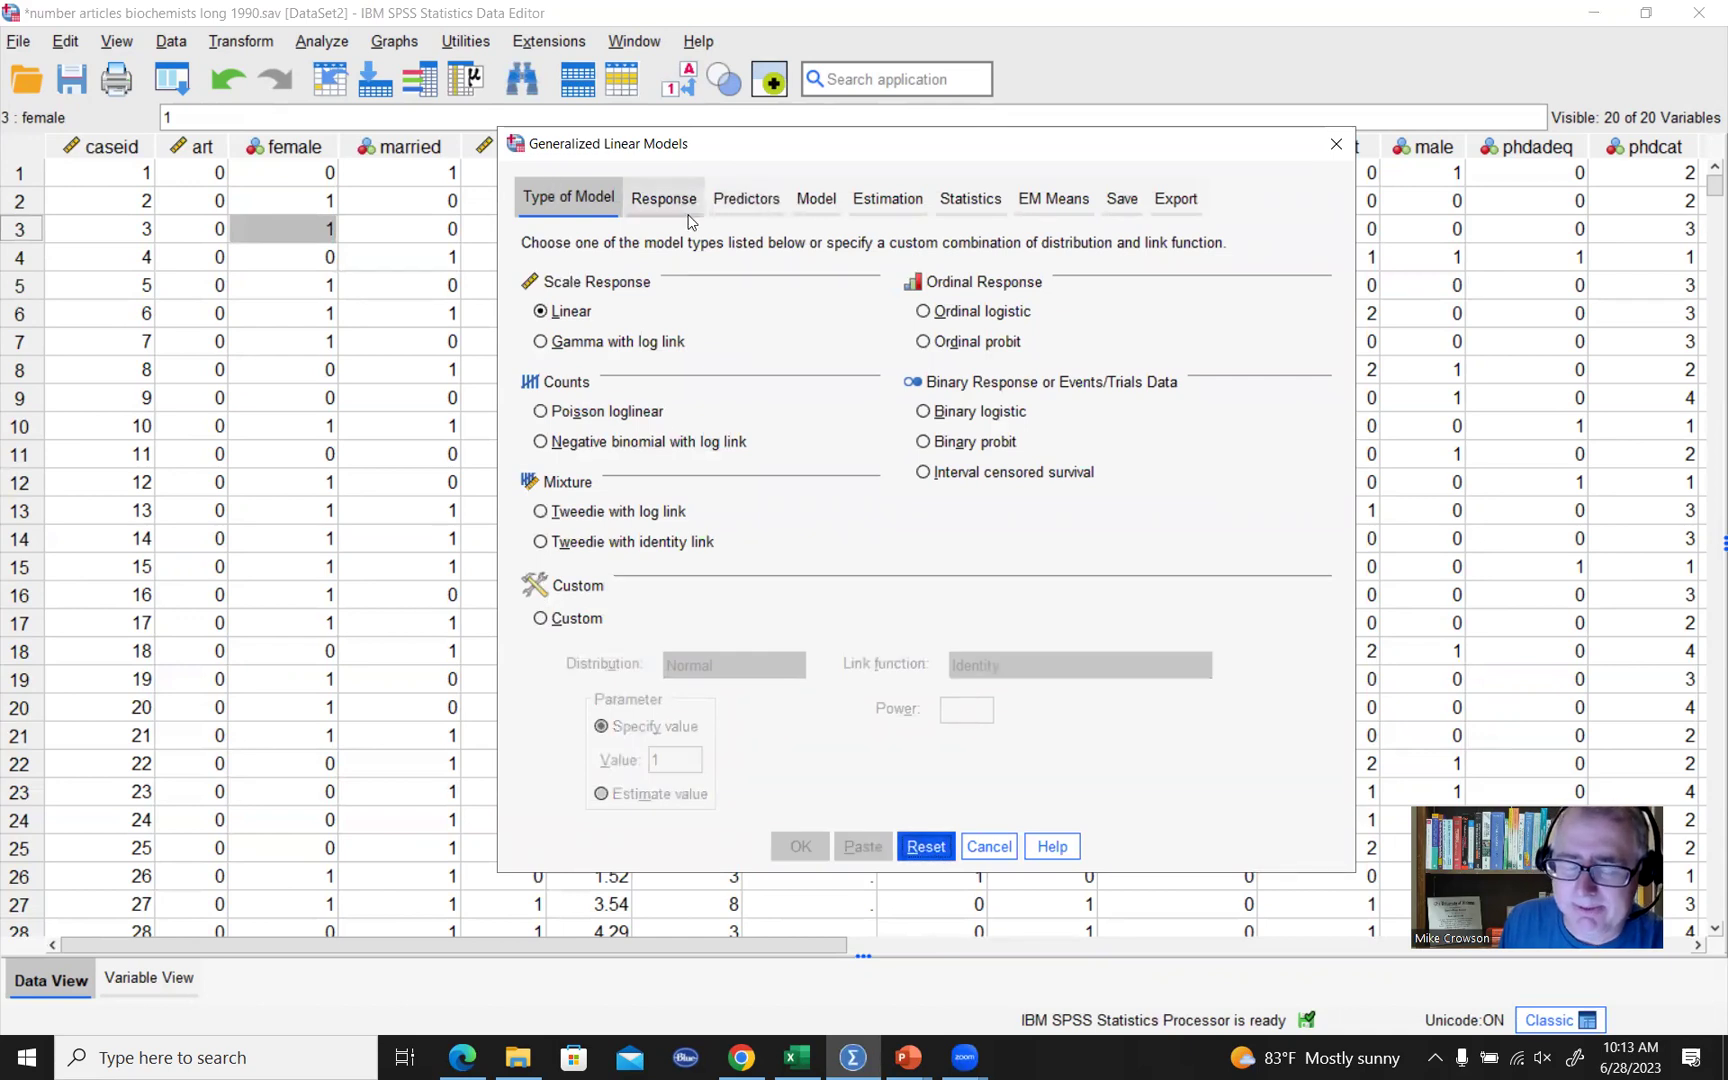
left_click(542, 413)
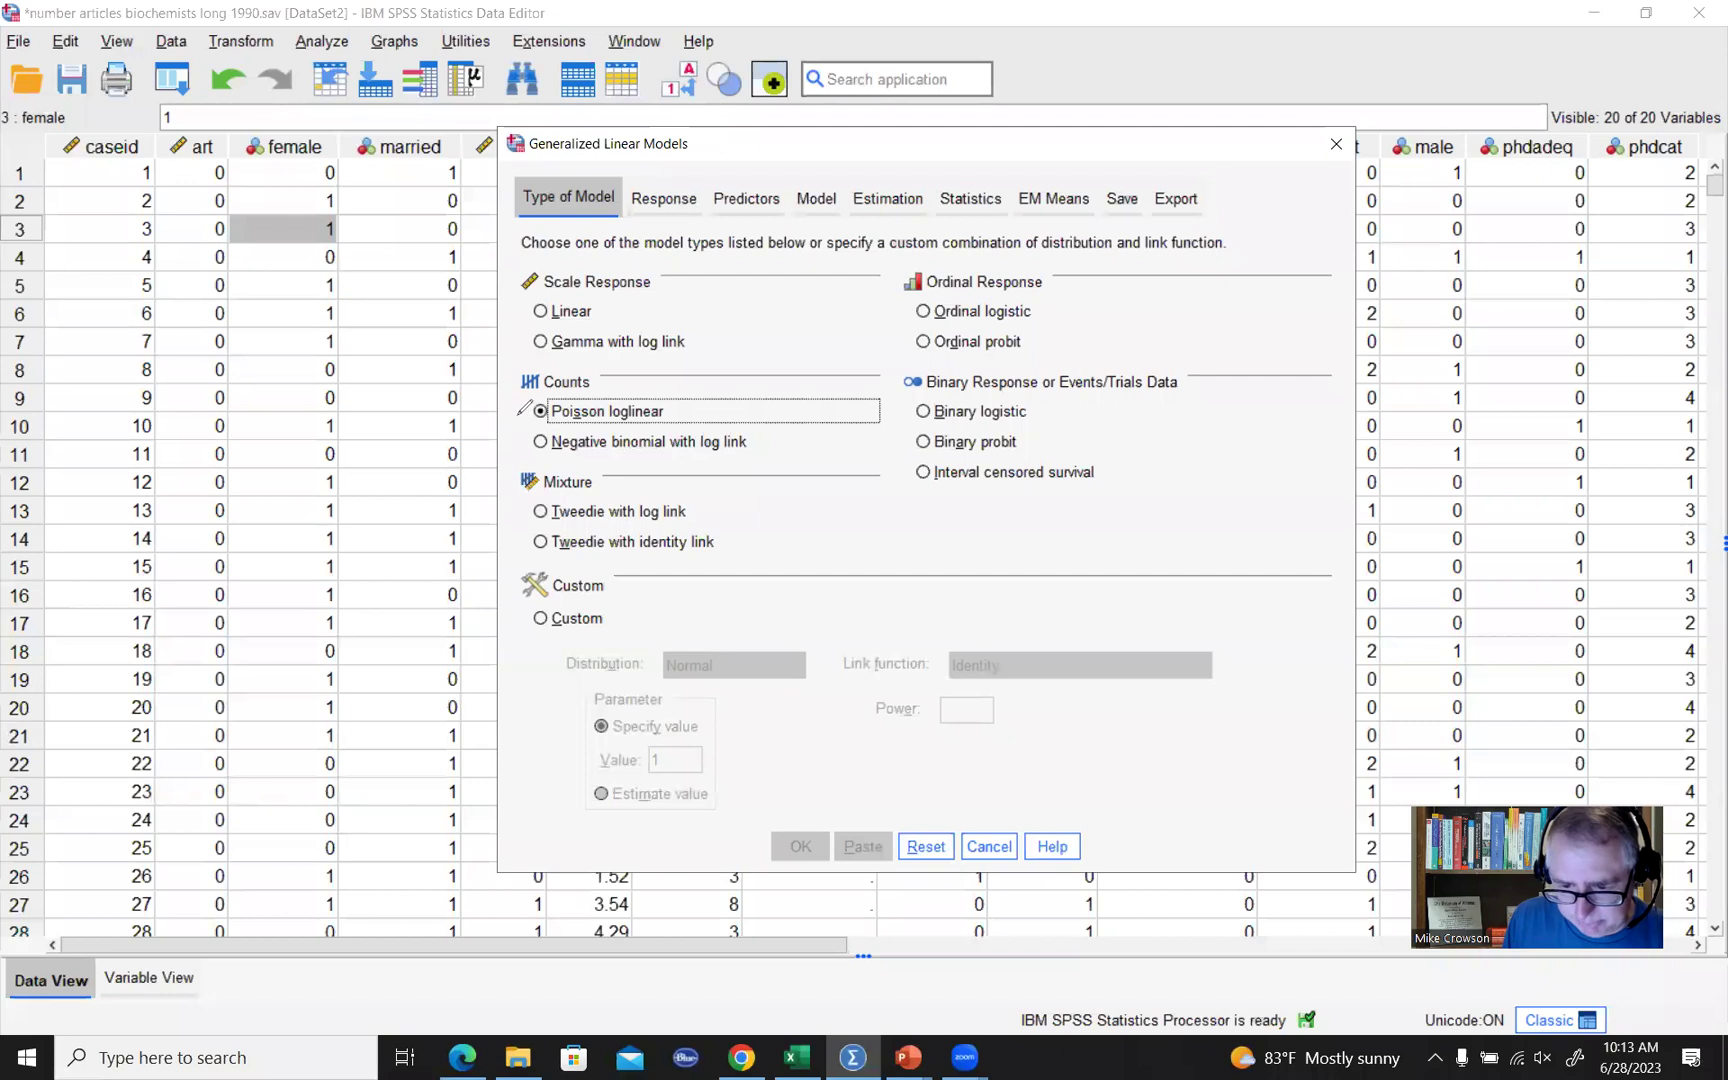
mouse_move(521, 402)
left_mouse_down()
mouse_move(535, 386)
mouse_move(515, 428)
mouse_move(541, 385)
left_mouse_up()
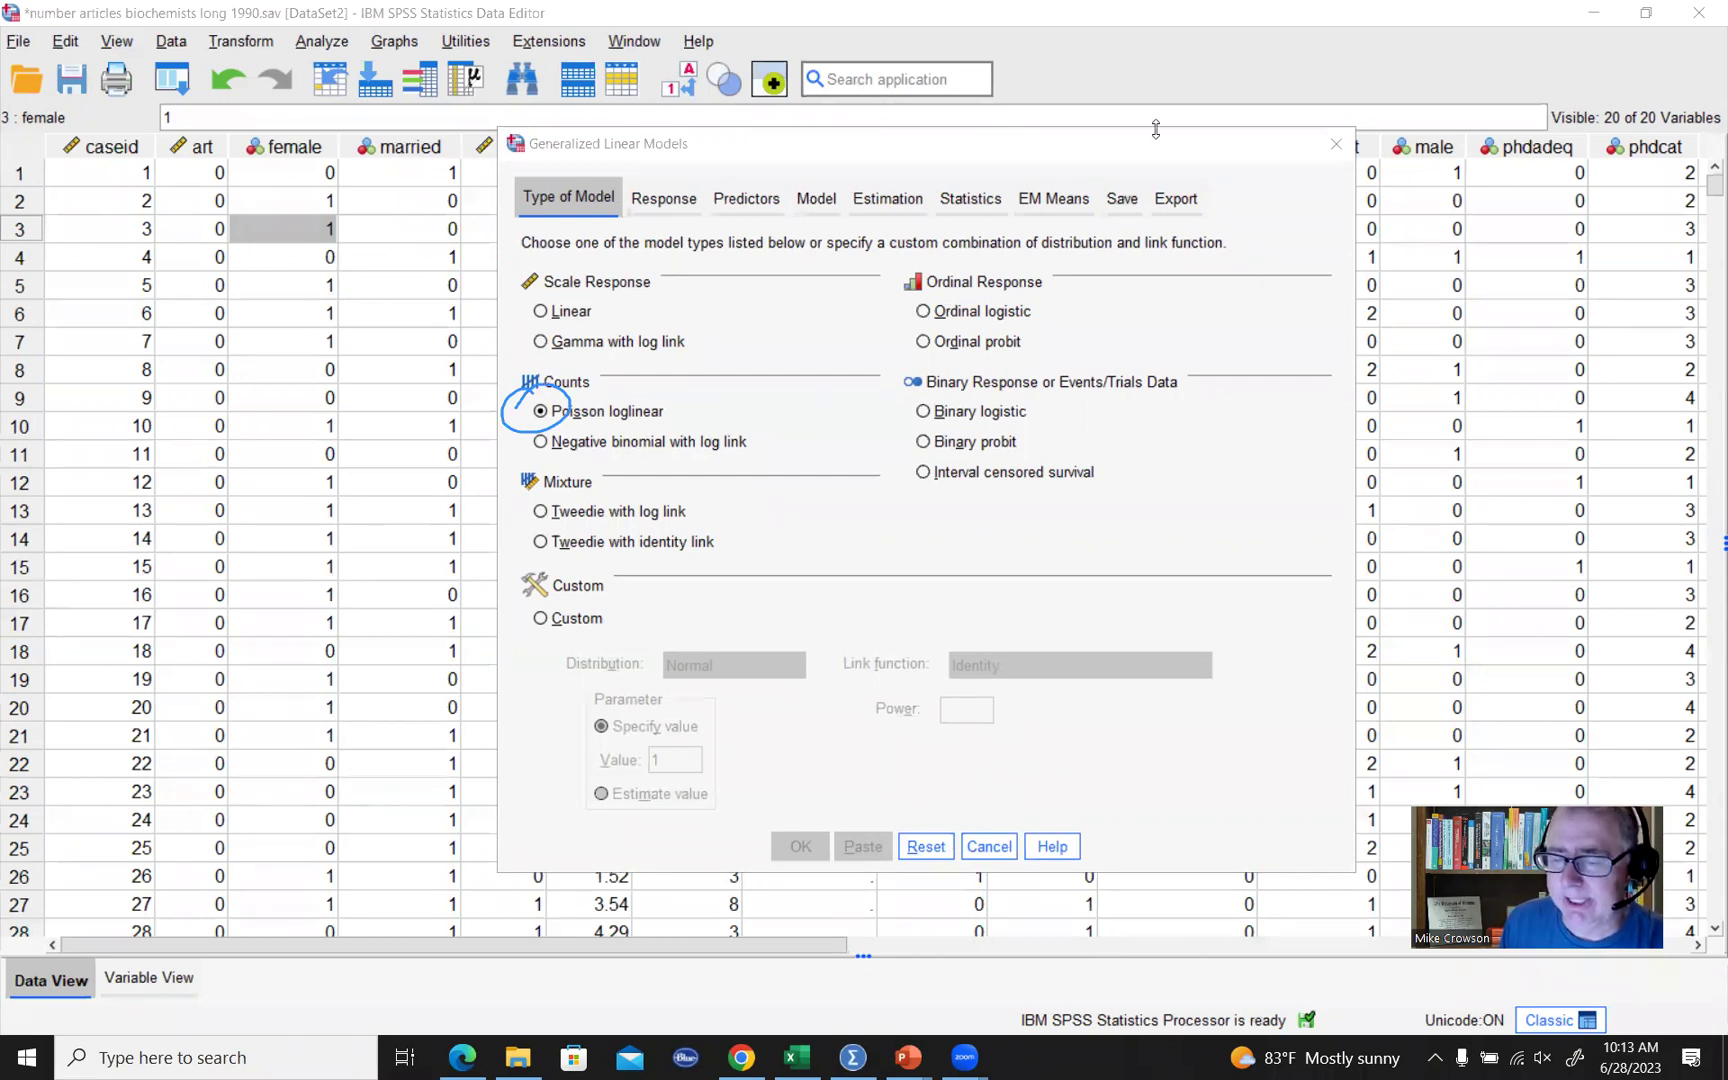
Assign Articles in last 3 yrs of PhD [art] as the dependent variable of the model.
left_click(663, 198)
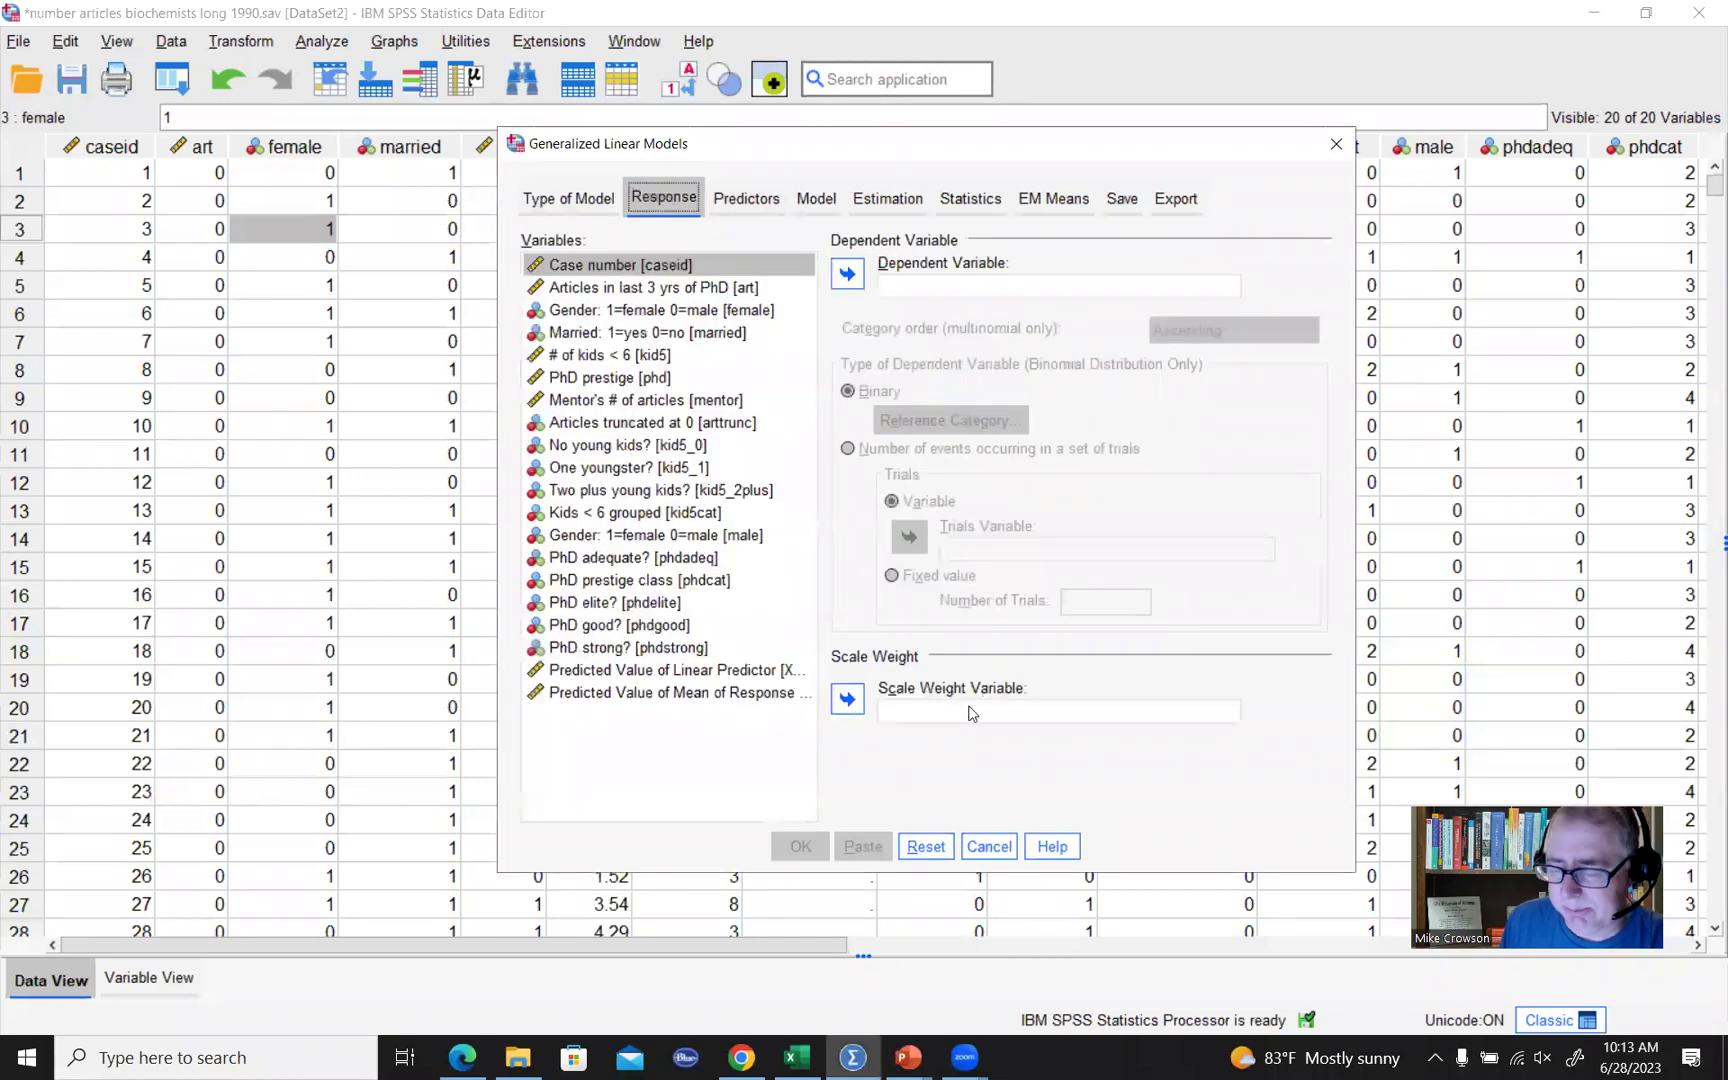
left_click(659, 289)
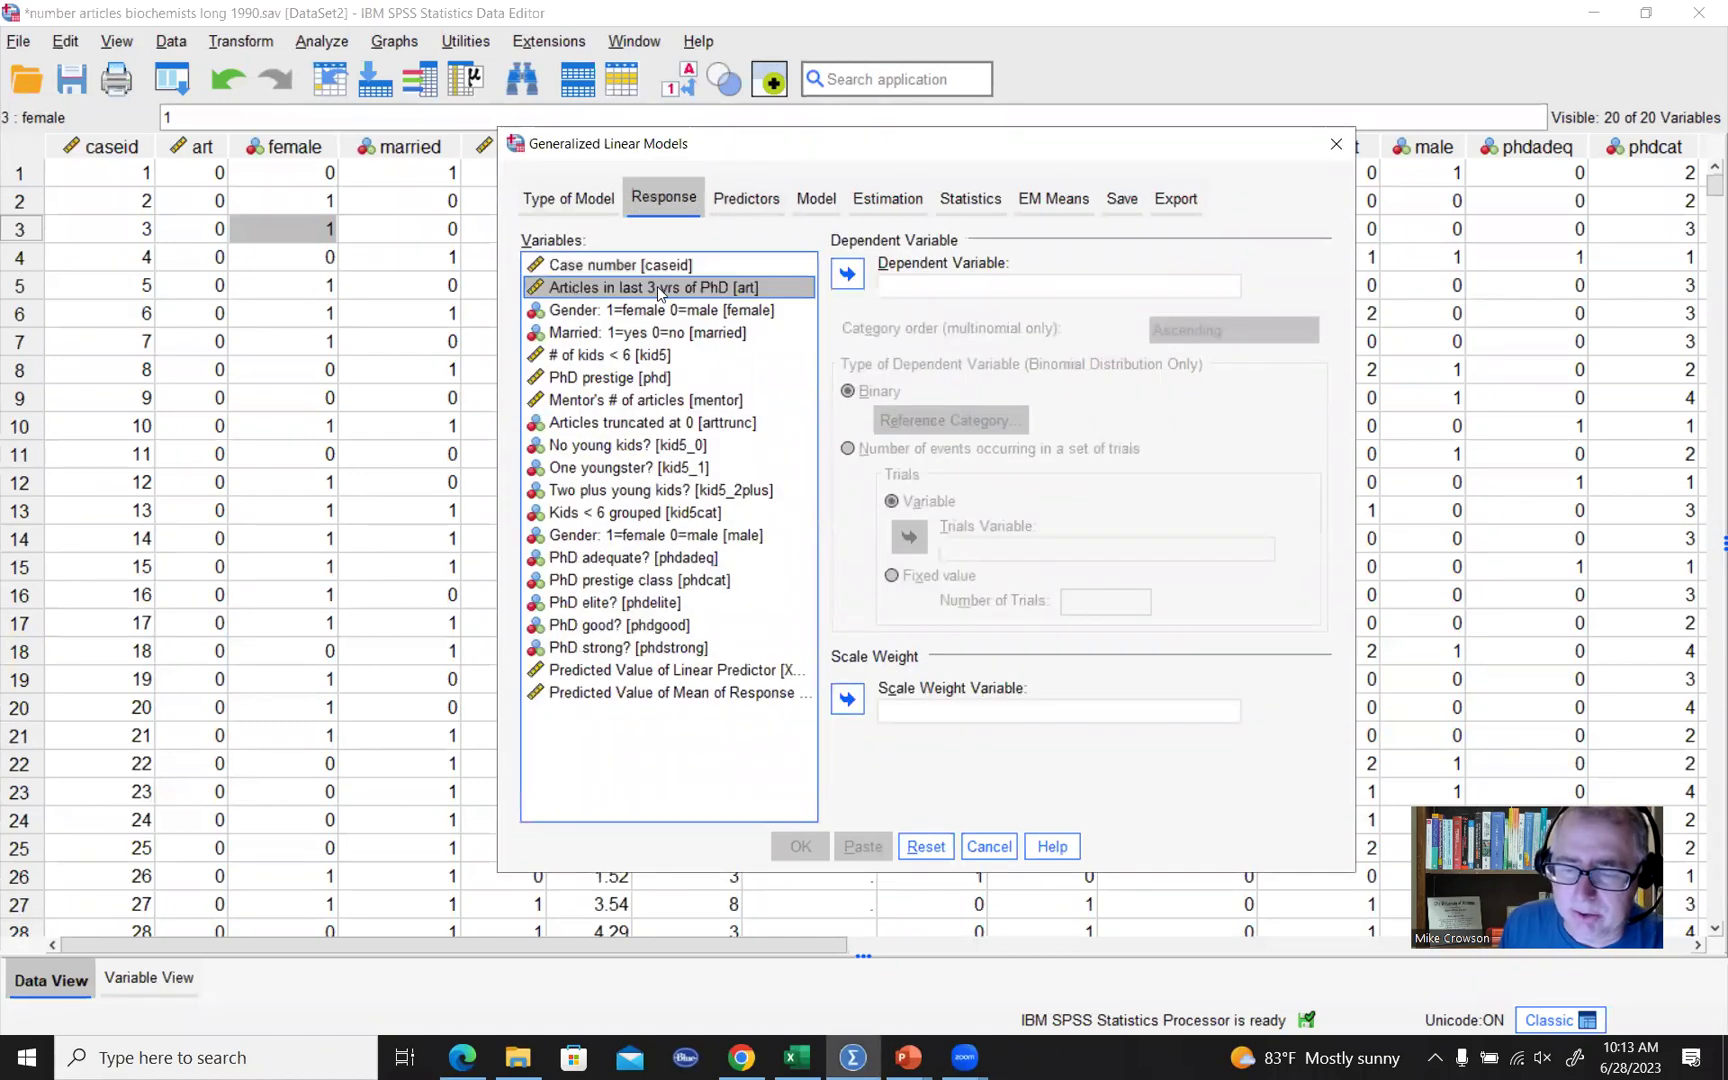
left_click(845, 274)
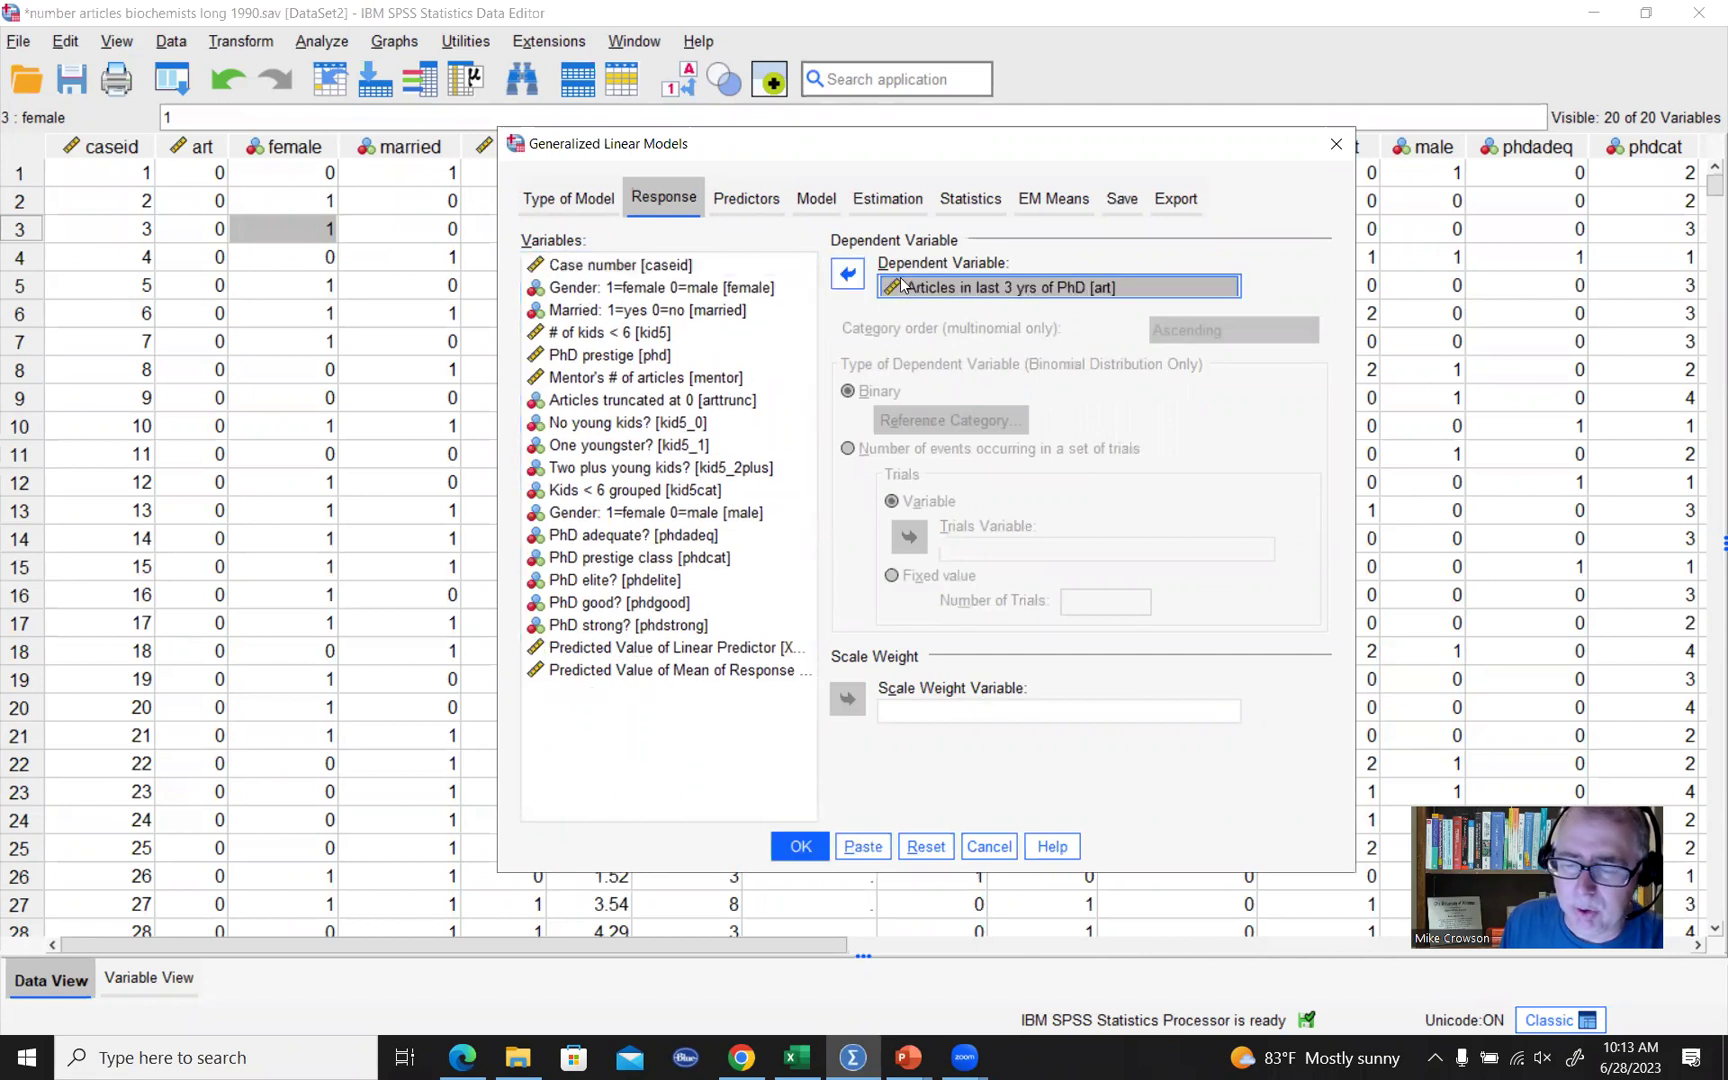
left_click(963, 286)
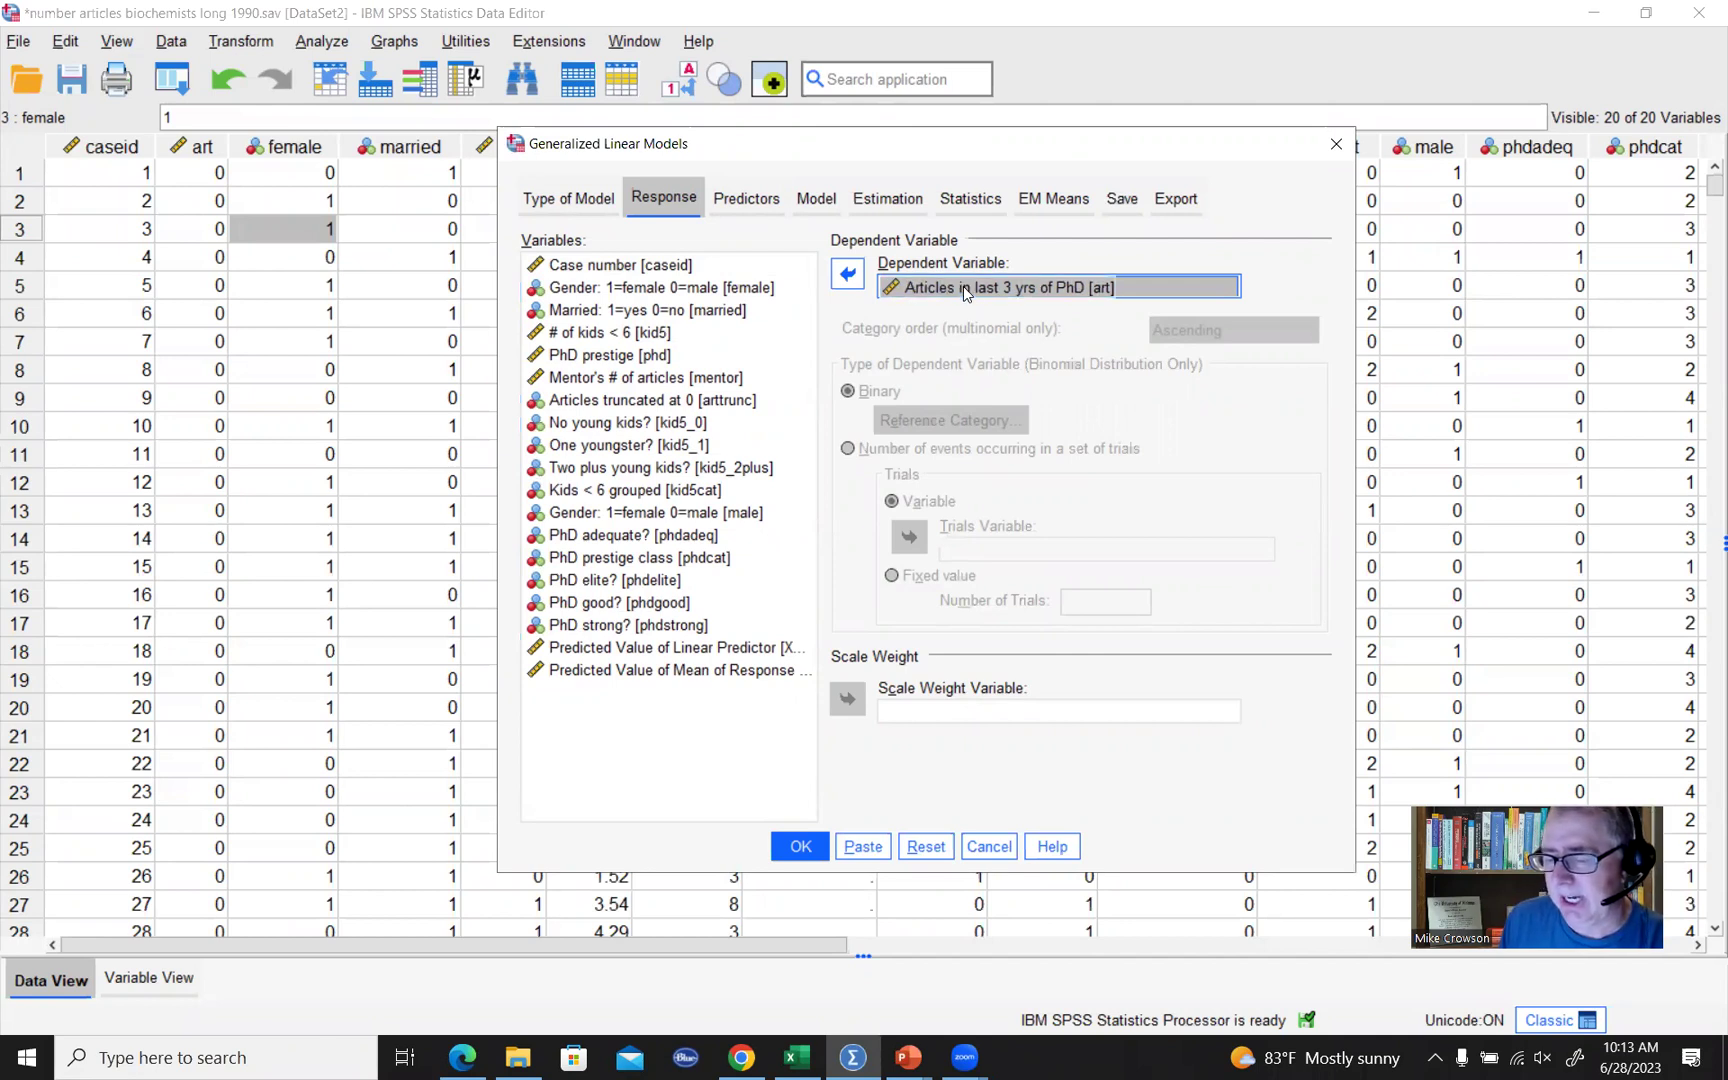
left_click(963, 286)
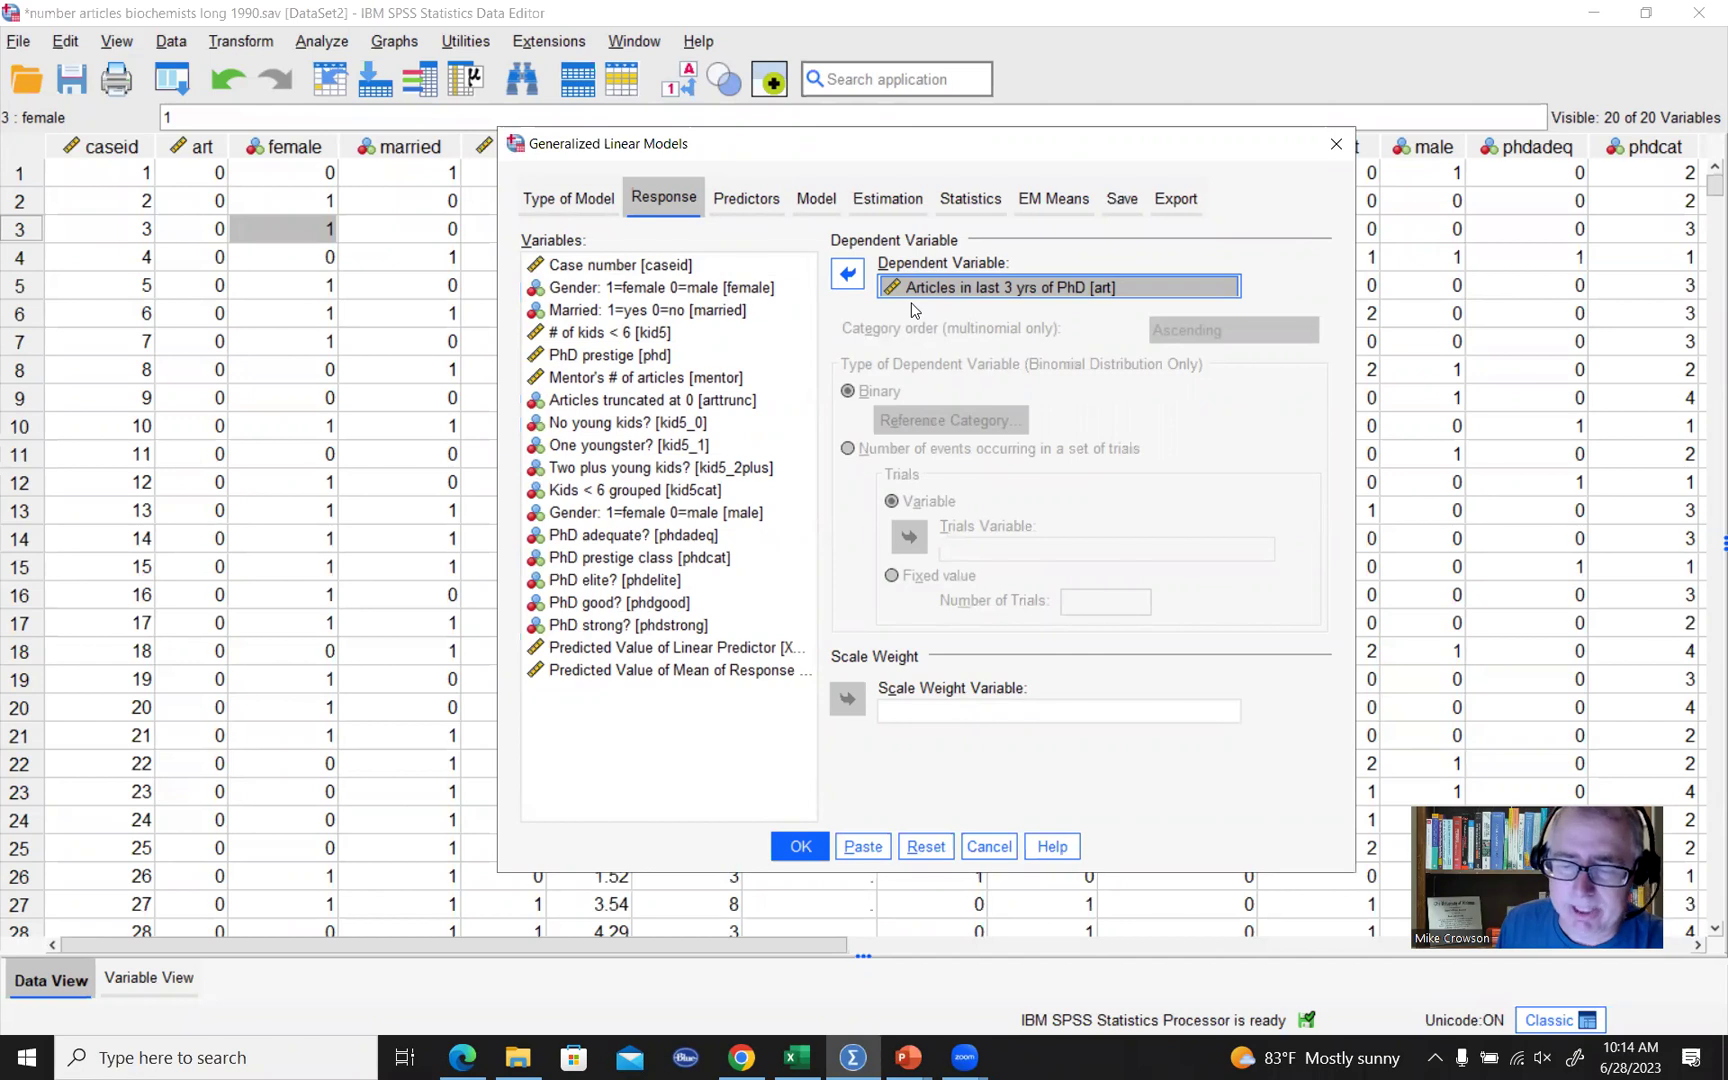
Add female, married, kid5, phd and mentor as covariates among the predictors, leaving the factors empty.
left_click(746, 199)
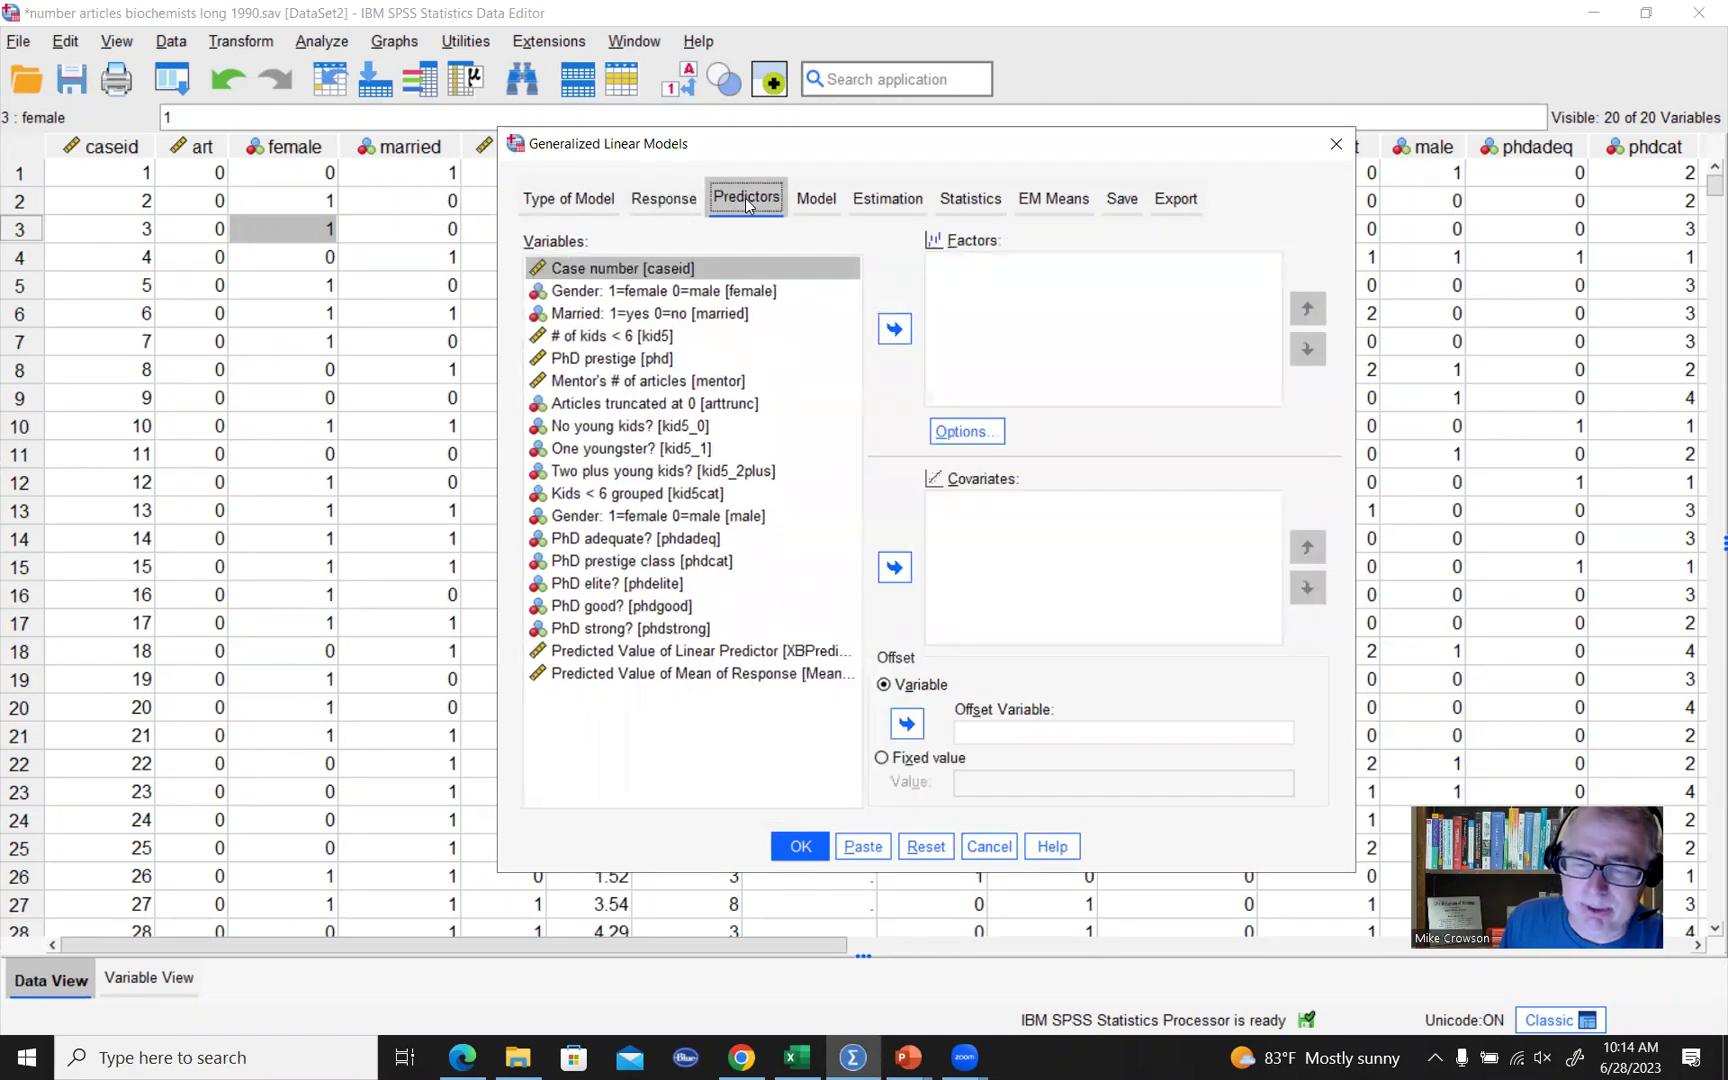
left_click(648, 292)
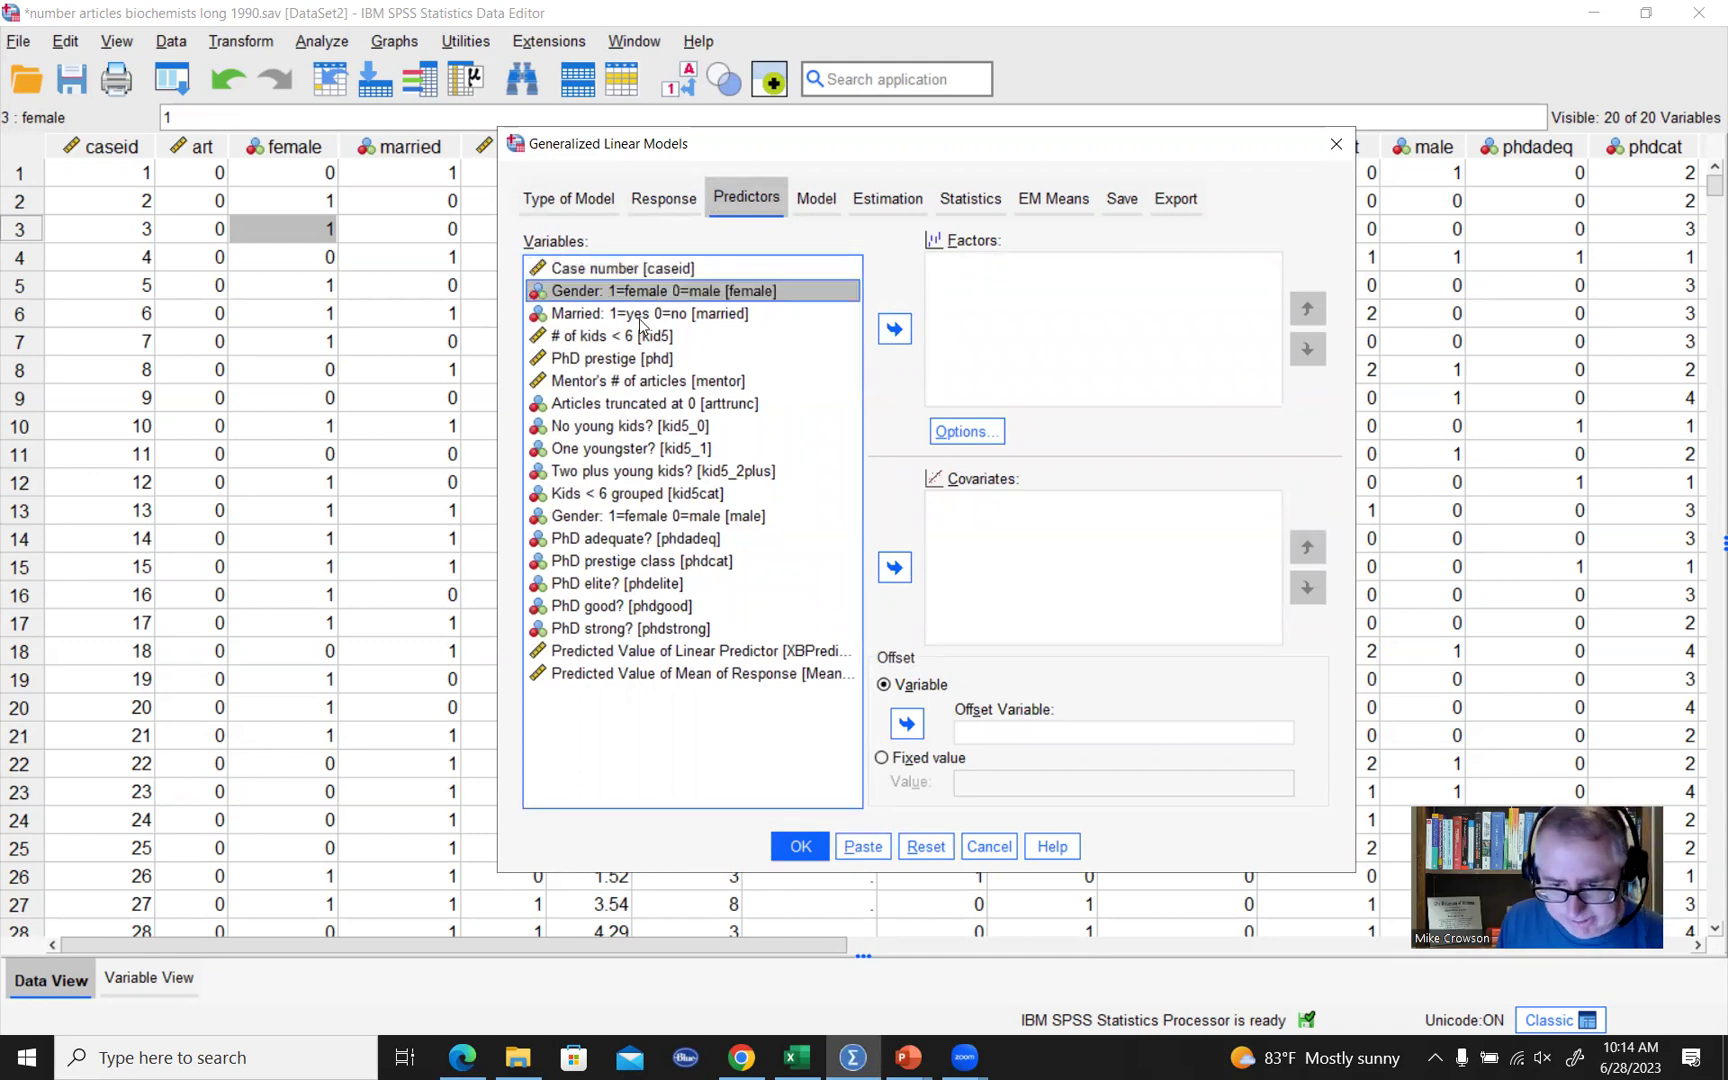
left_click(644, 318, "shift")
left_click(628, 338, "shift")
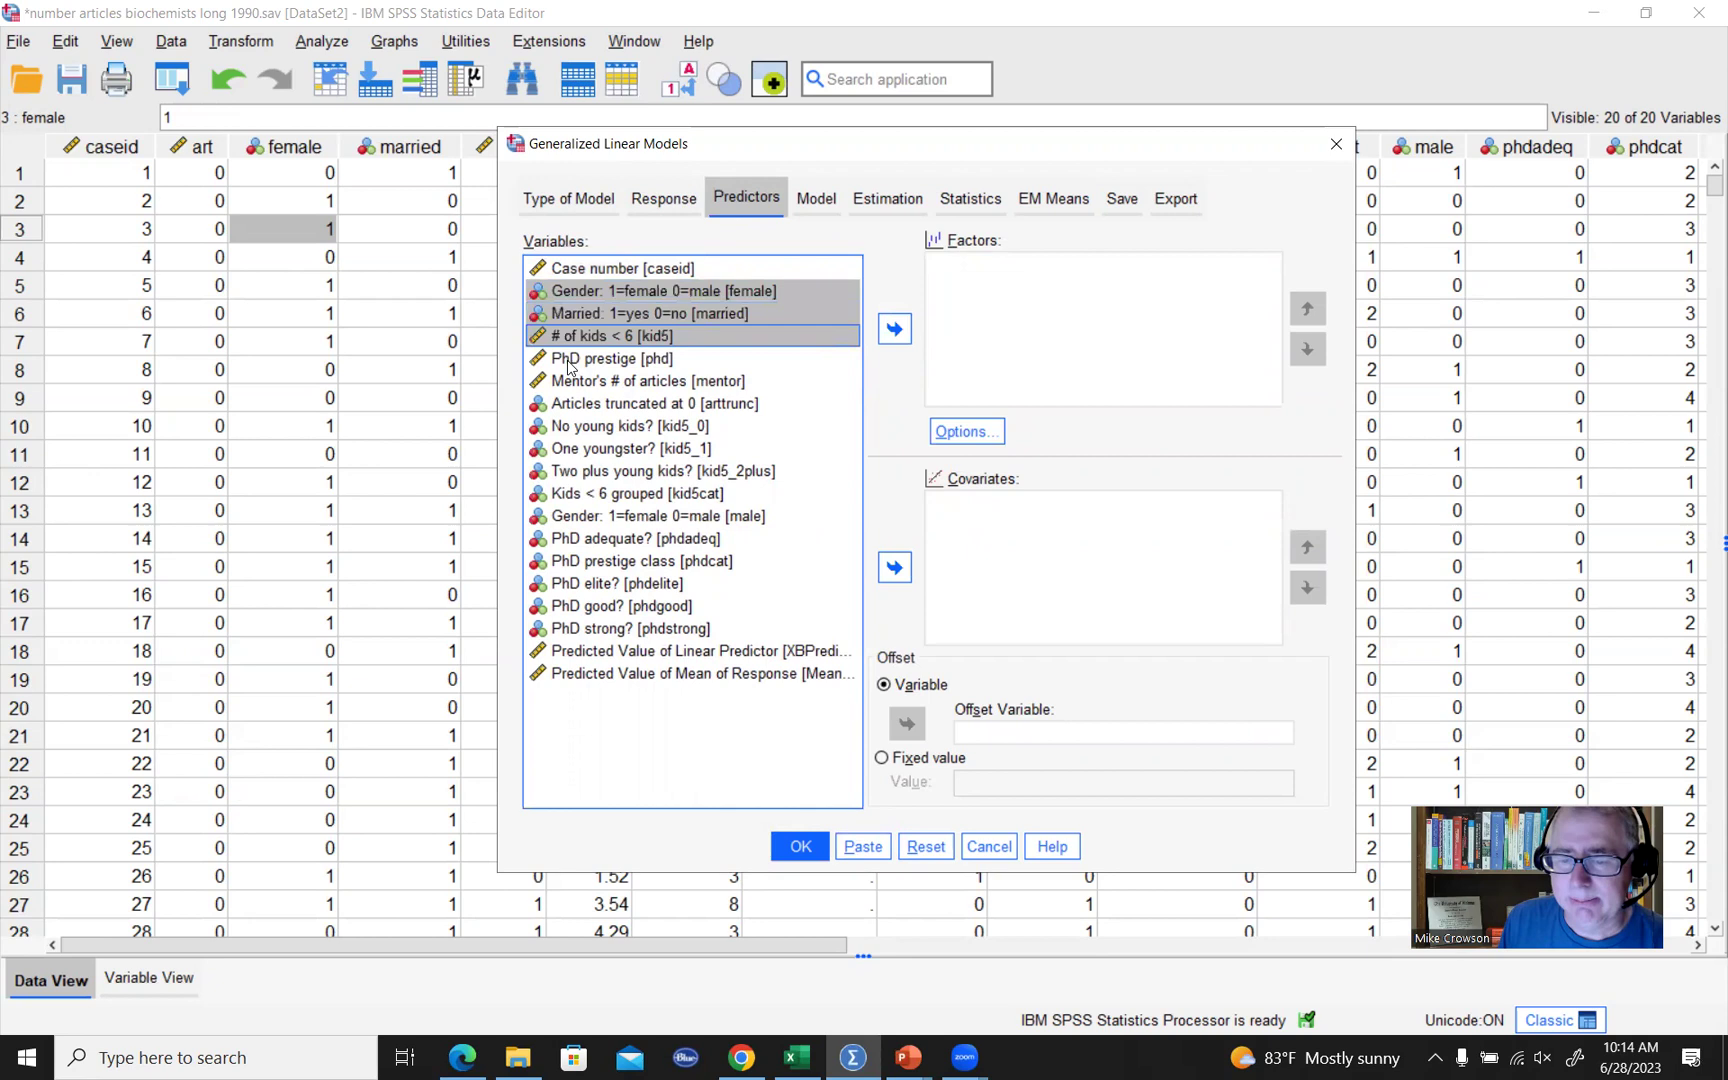
left_click(604, 358, "shift")
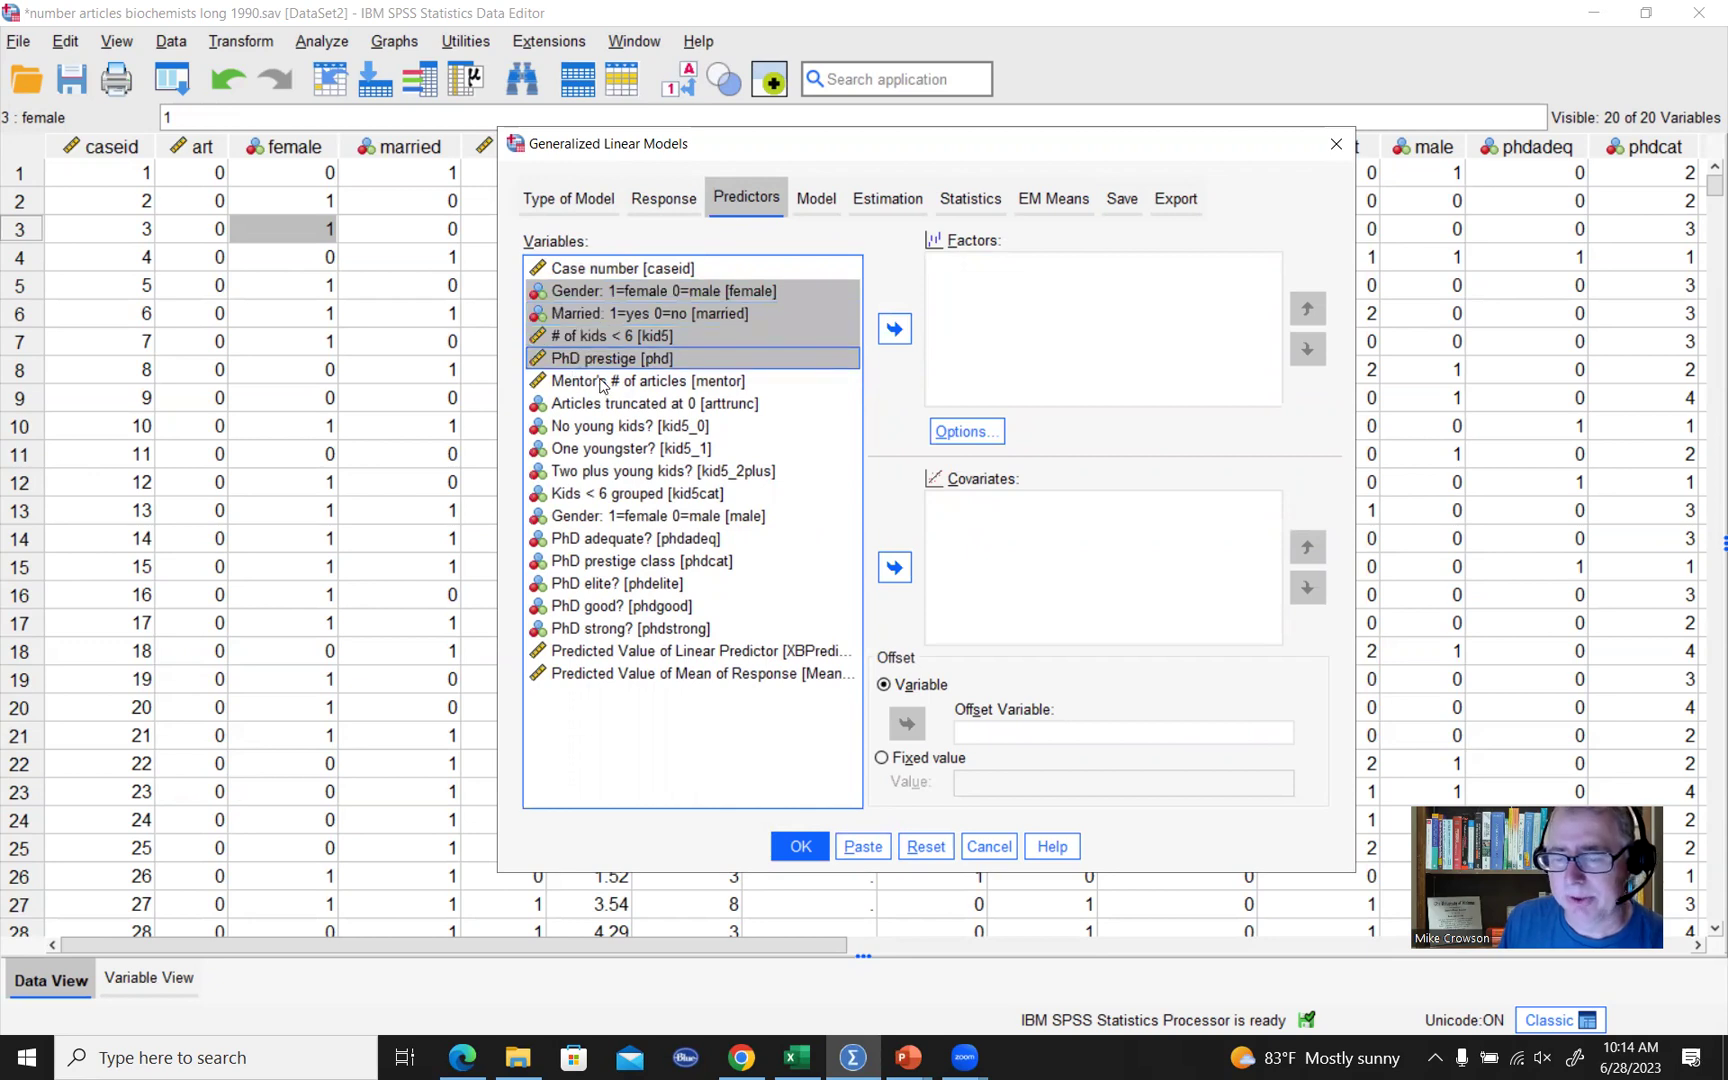
left_click(603, 381, "shift")
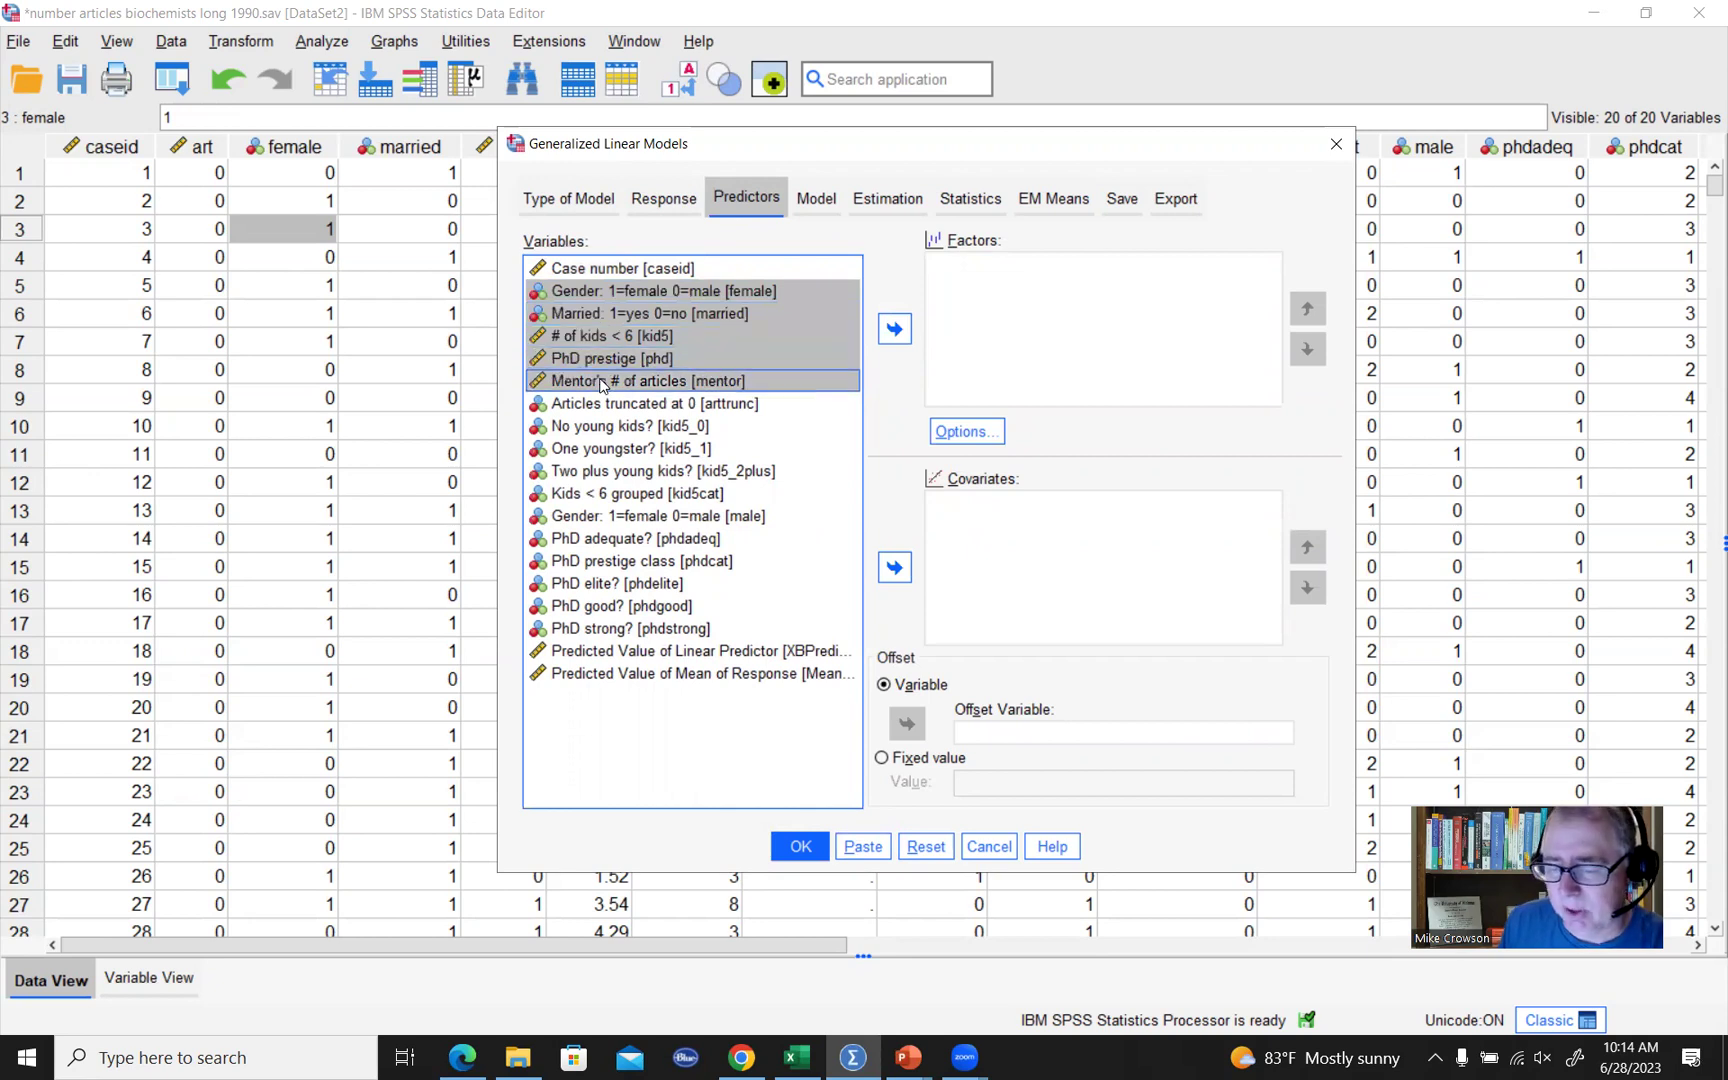
left_click(895, 568)
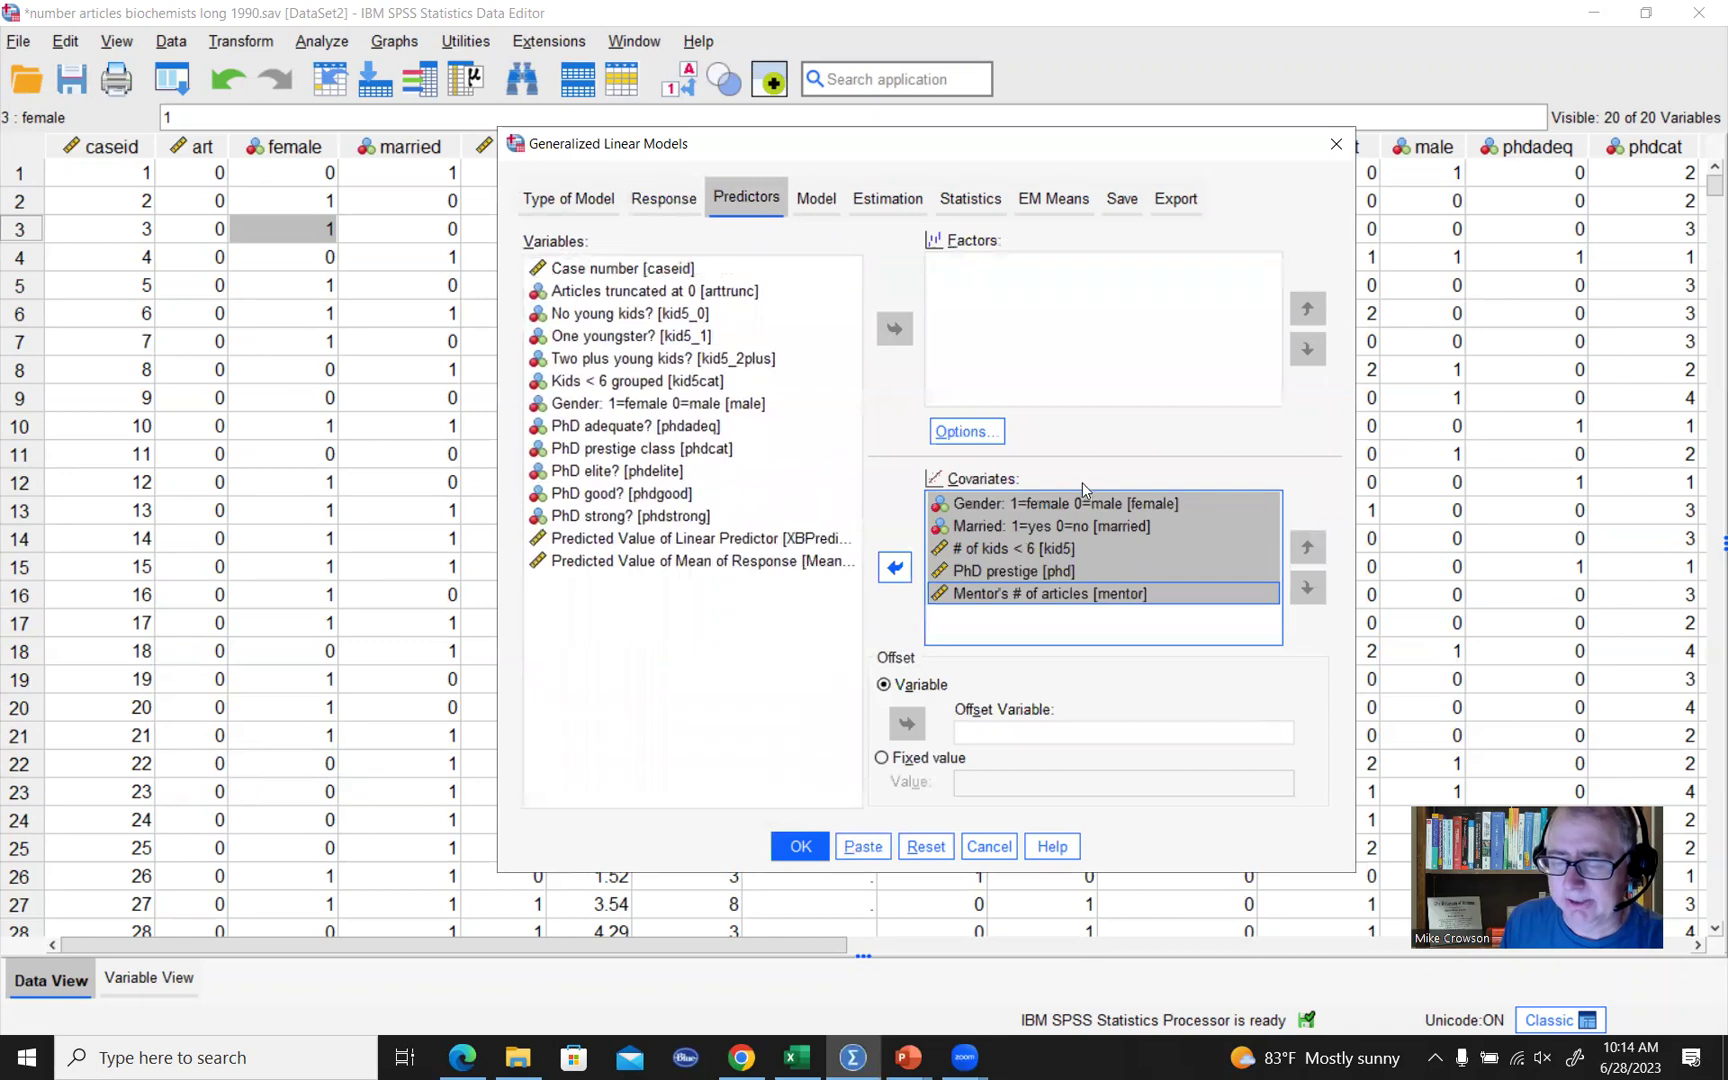
left_click(1110, 357)
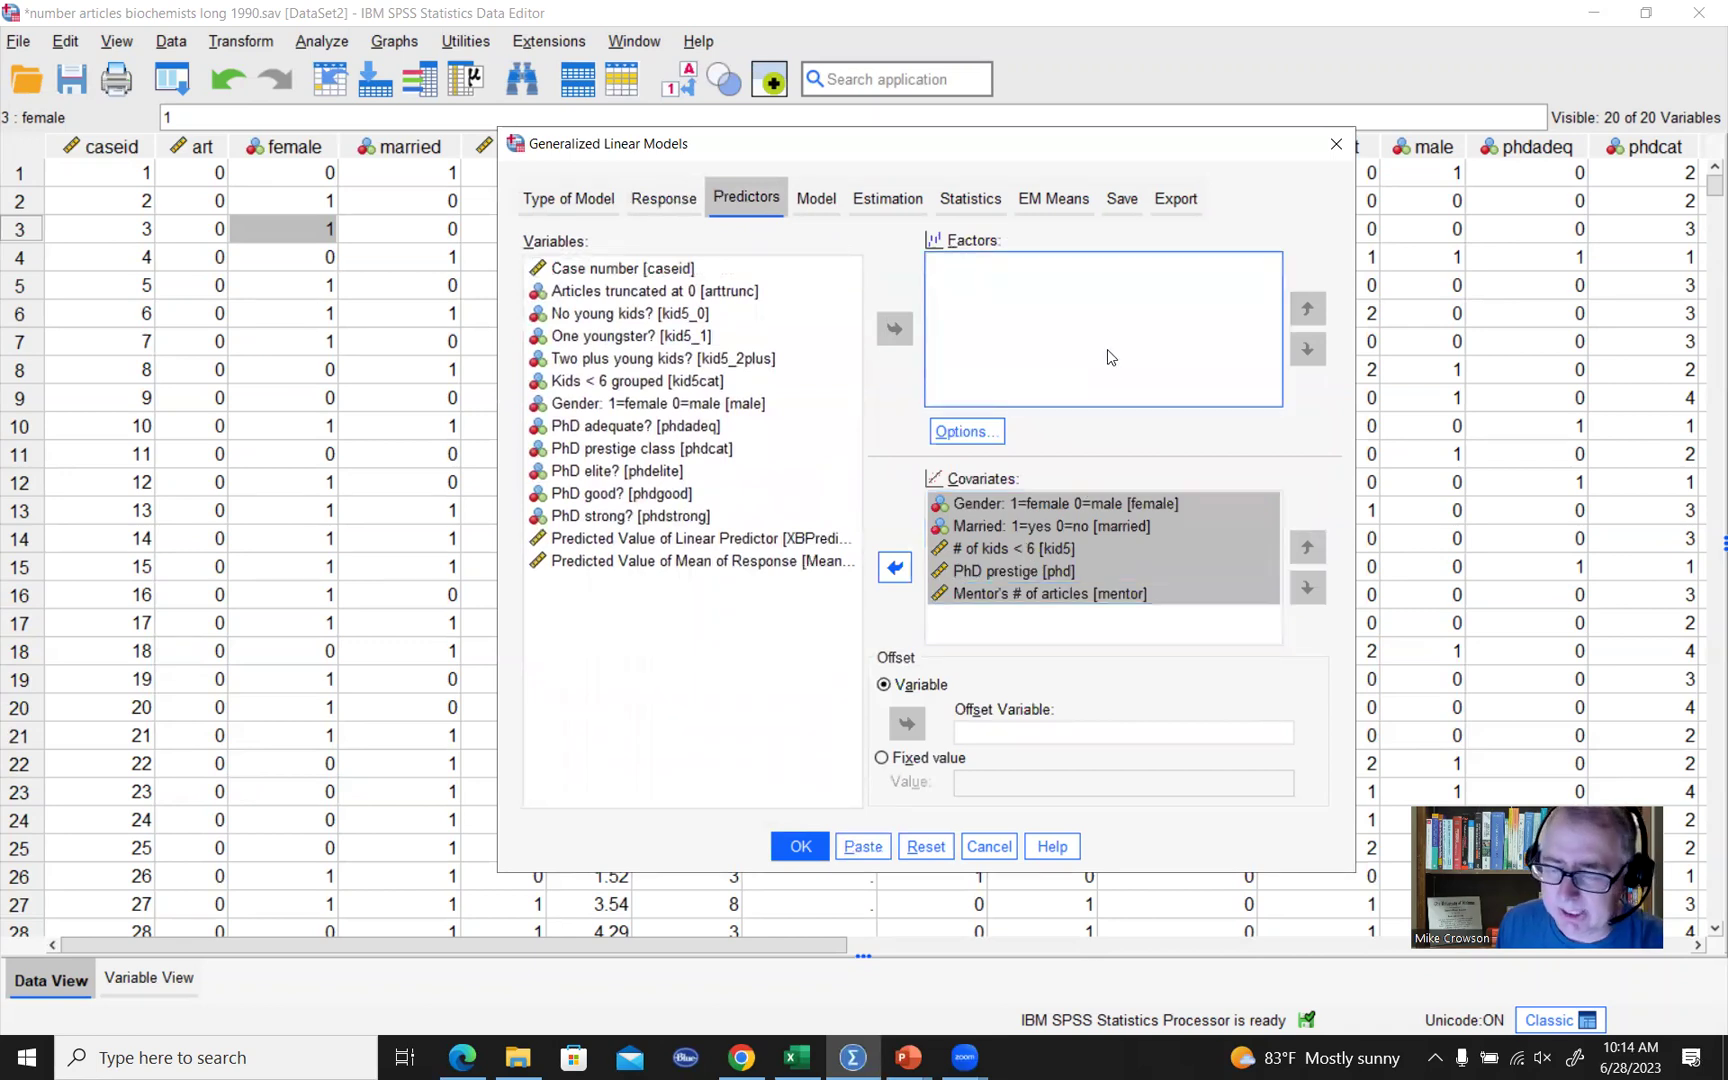
left_click(977, 500)
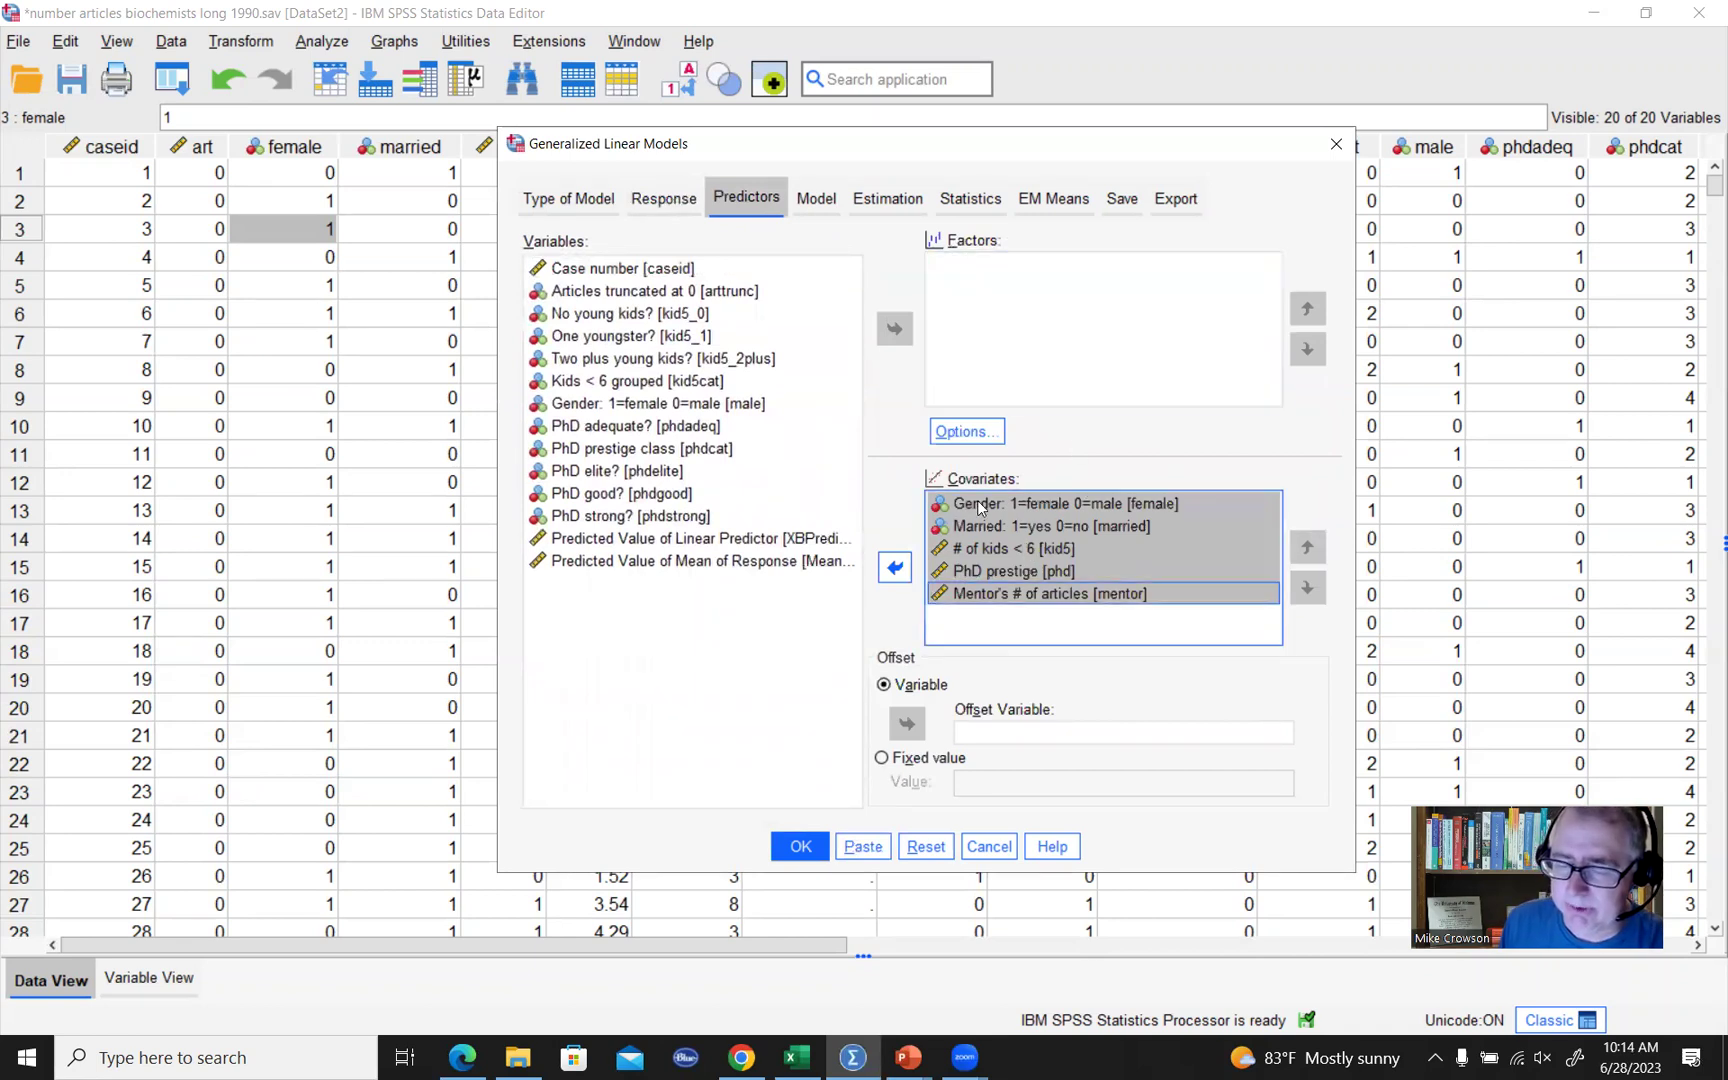
left_click(977, 503)
key("Down")
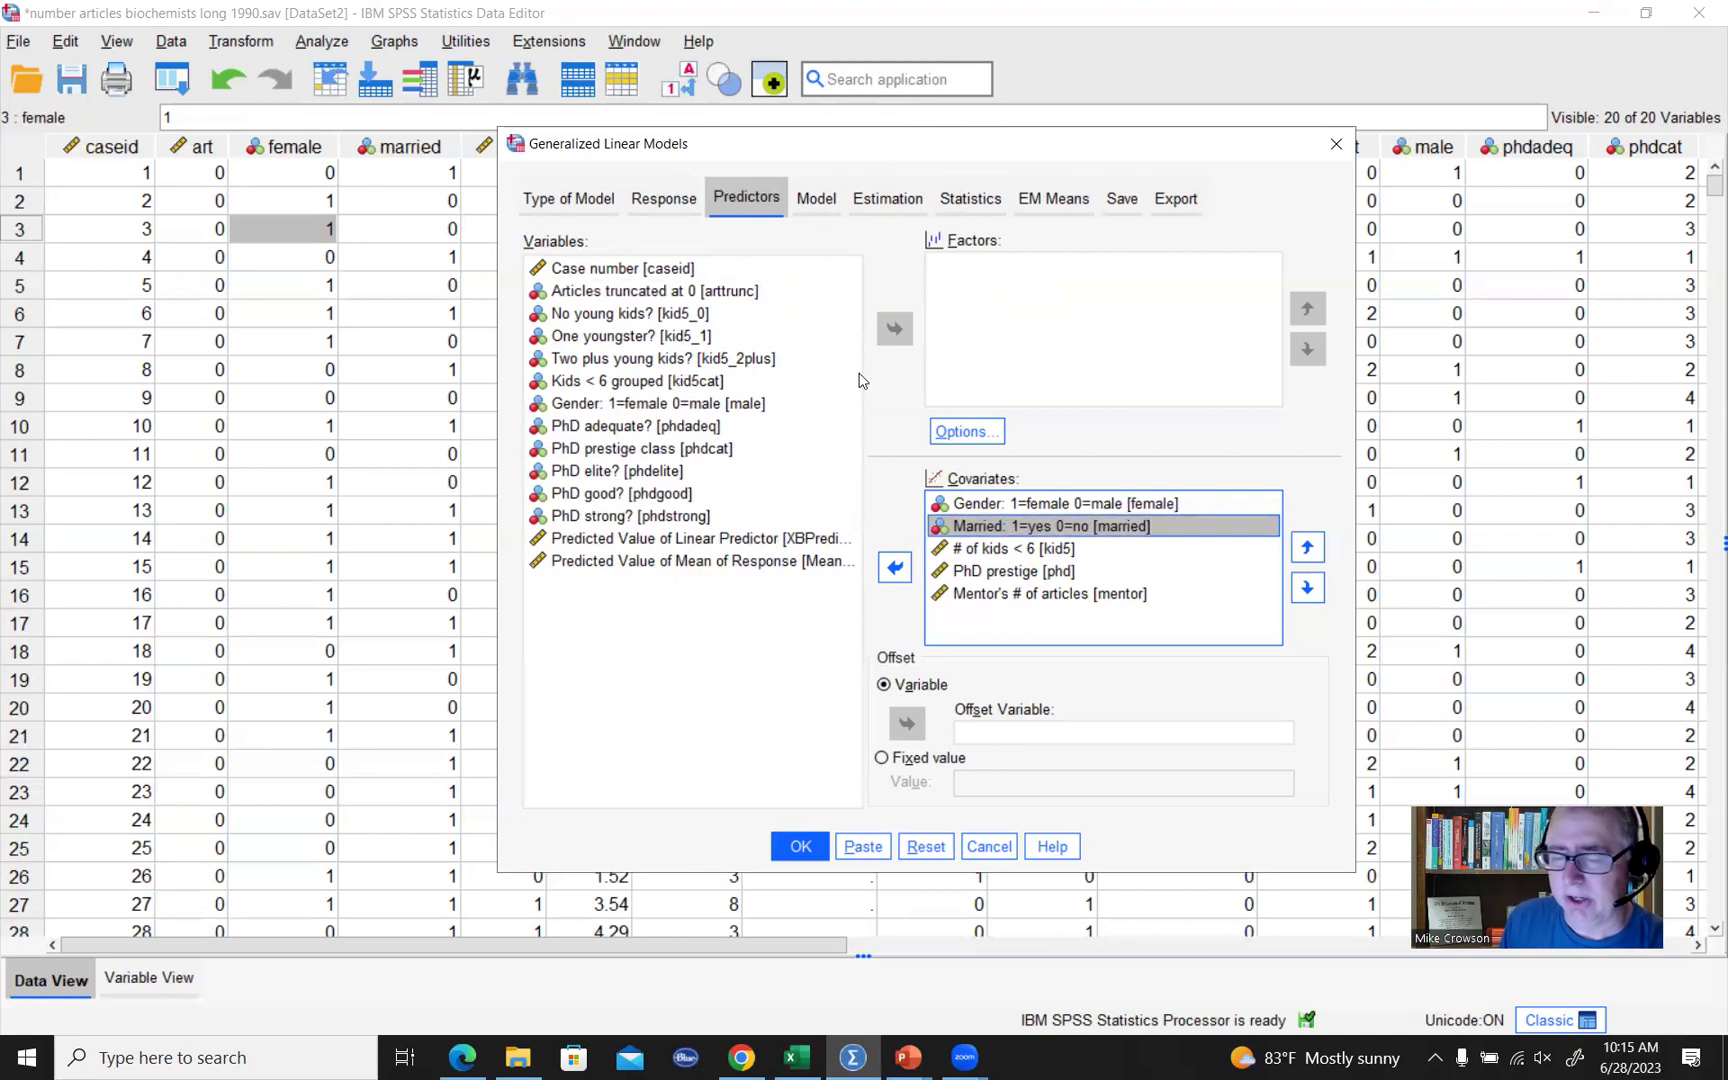
Add female, married, kid5, phd and mentor to the model as main effects.
left_click(816, 200)
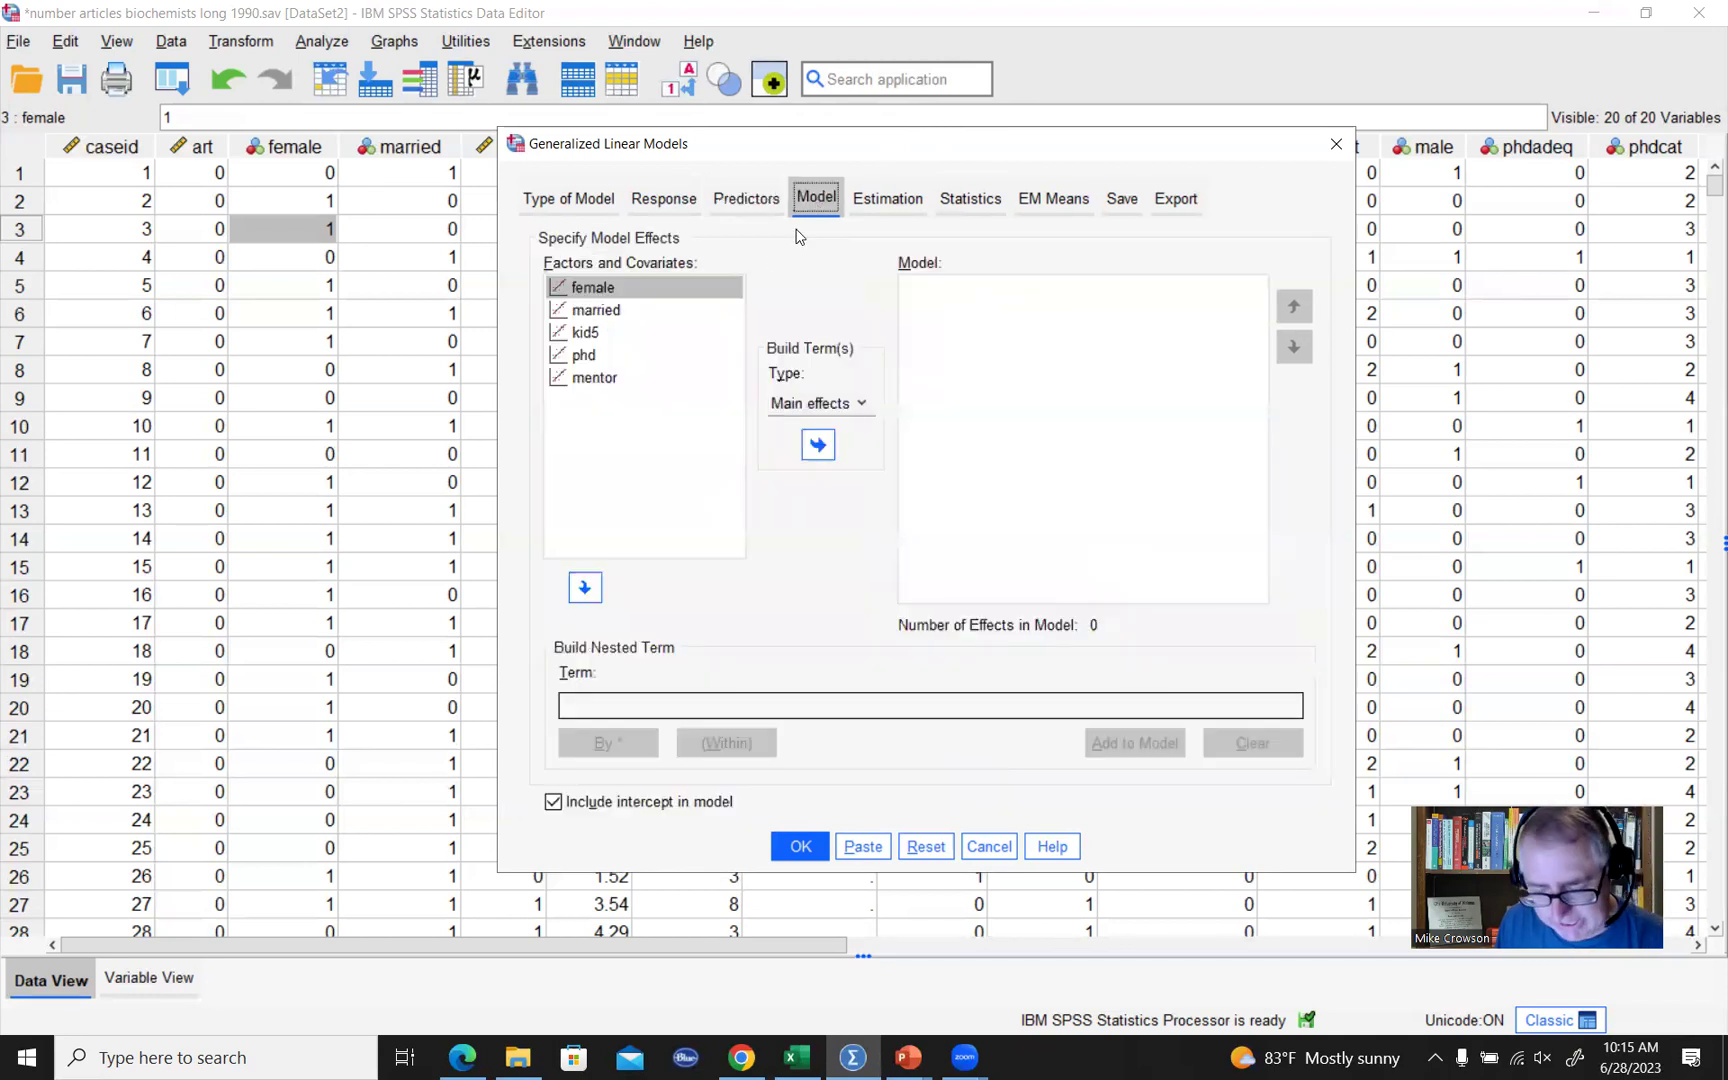
left_click(614, 376, "shift")
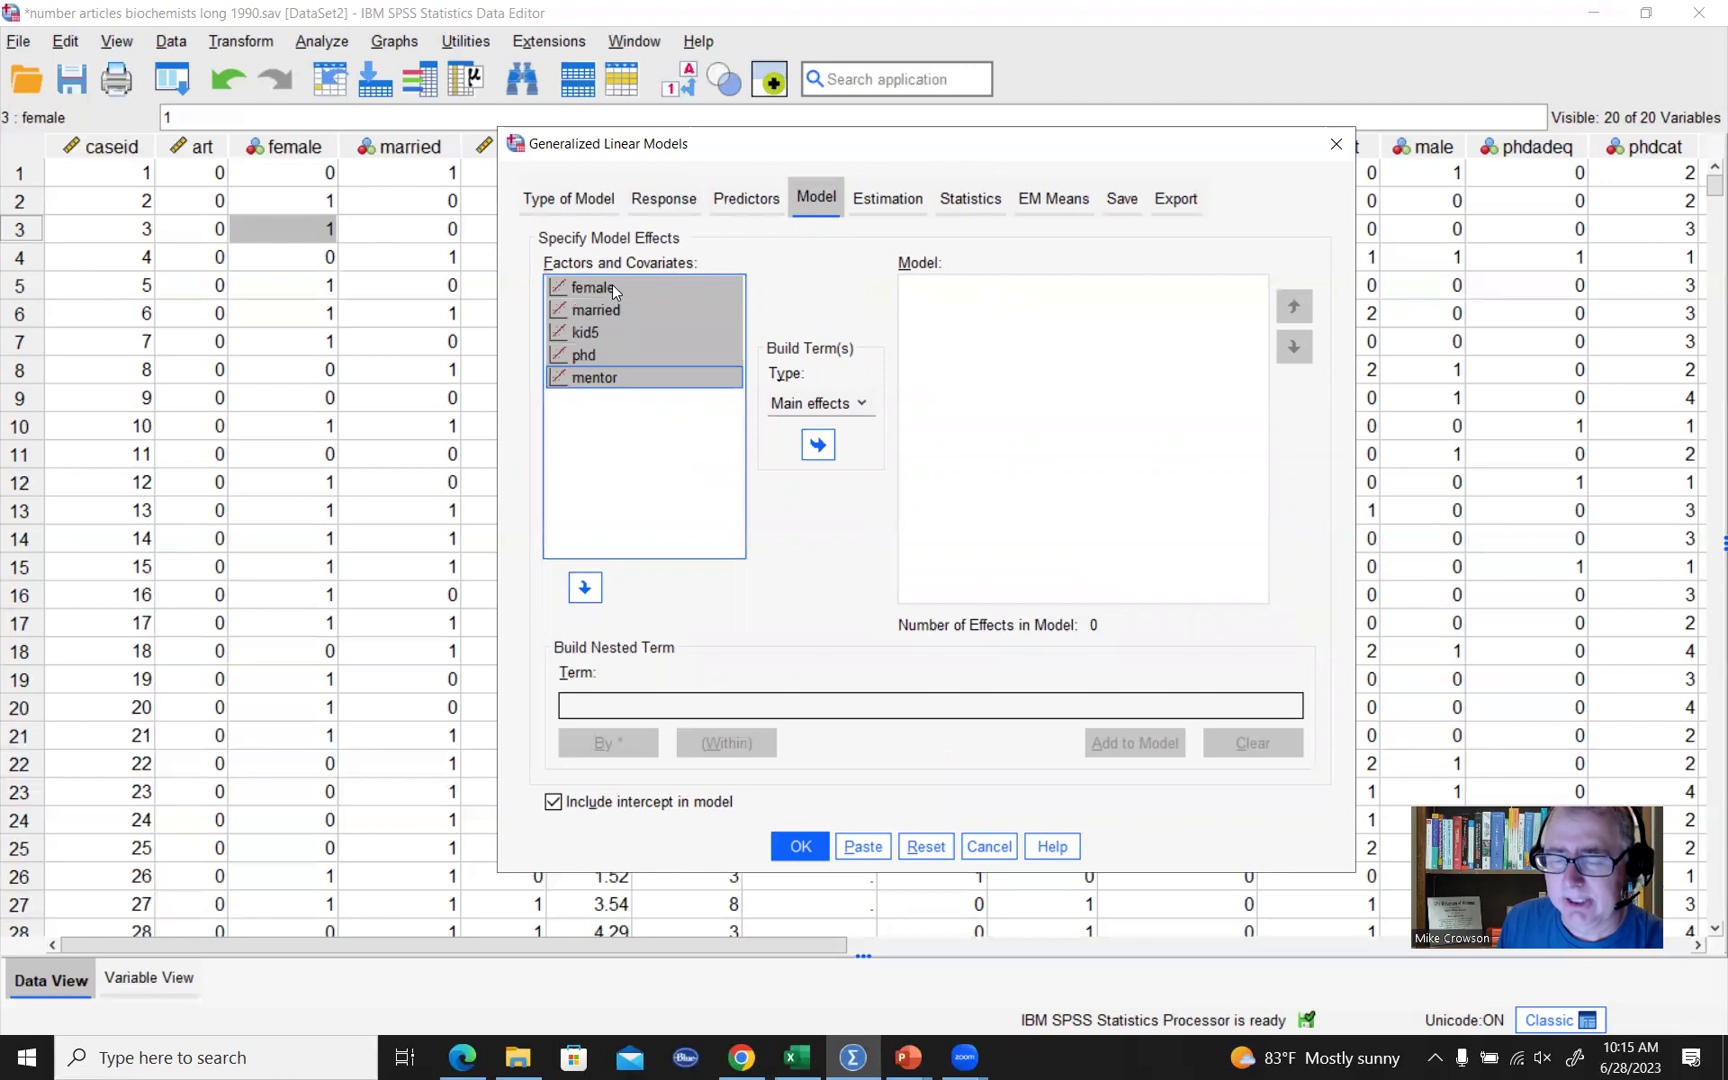
left_click(818, 446)
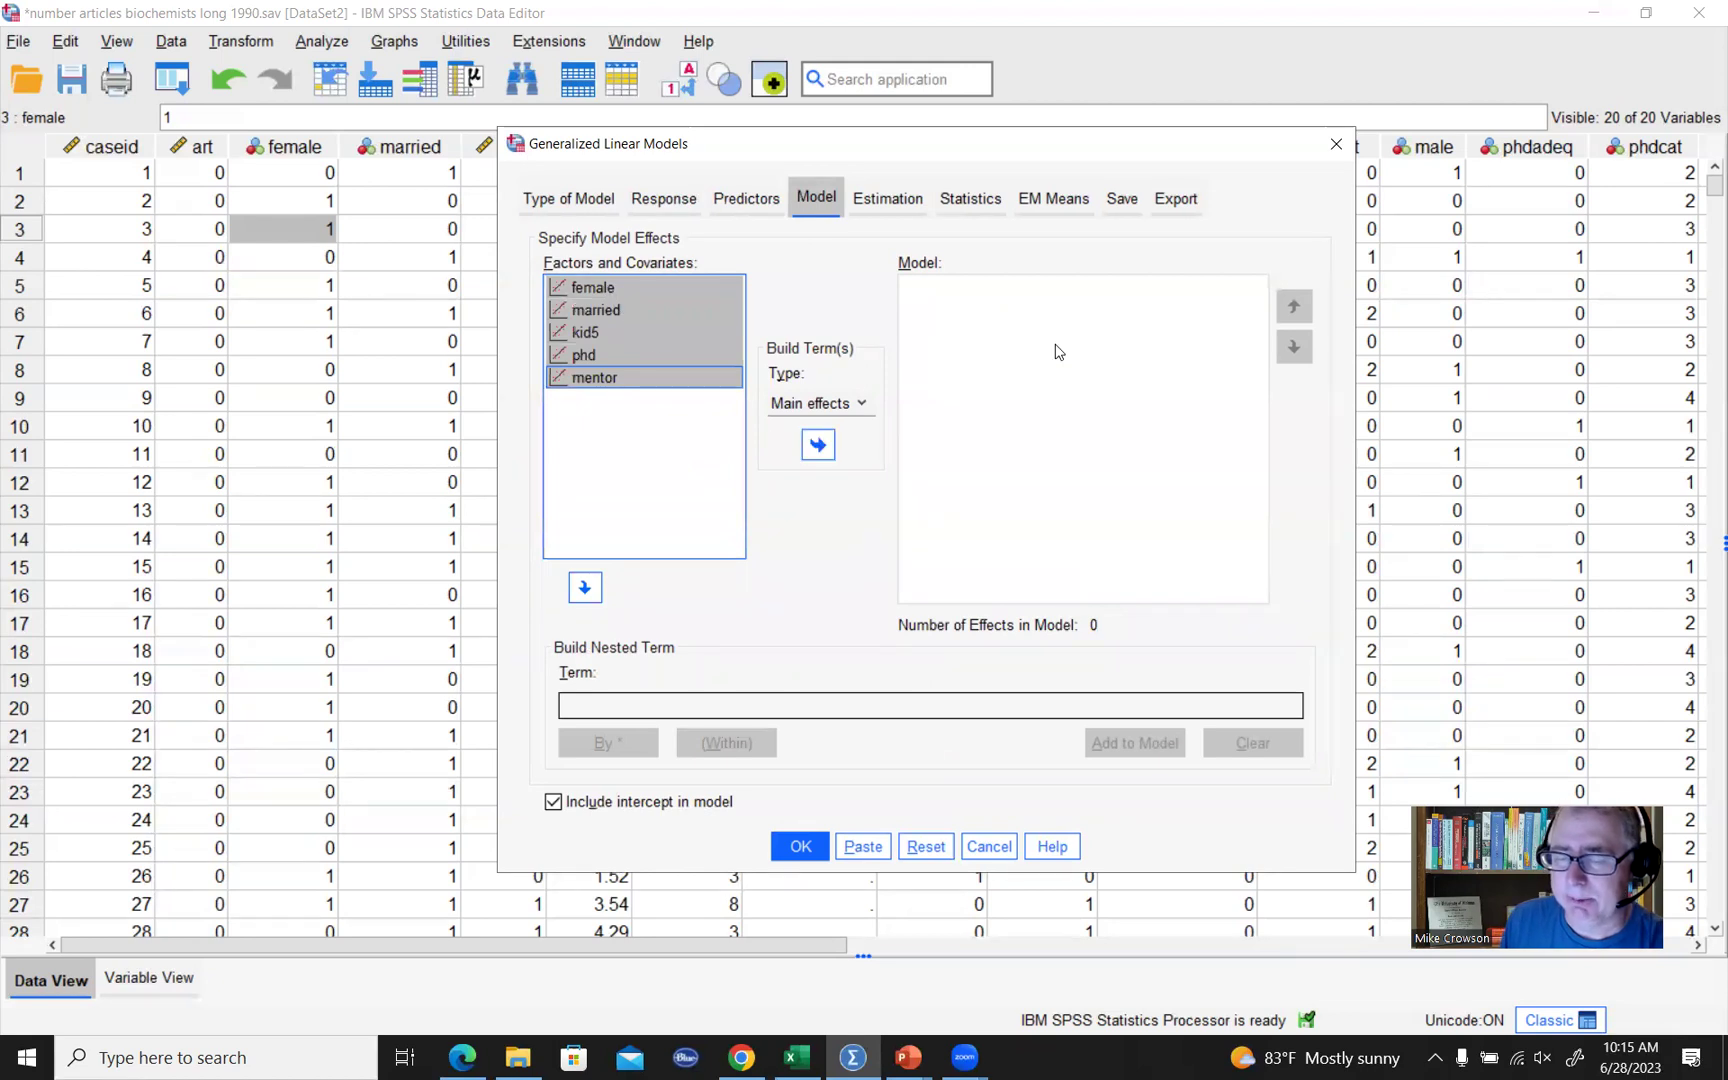
left_click(816, 456)
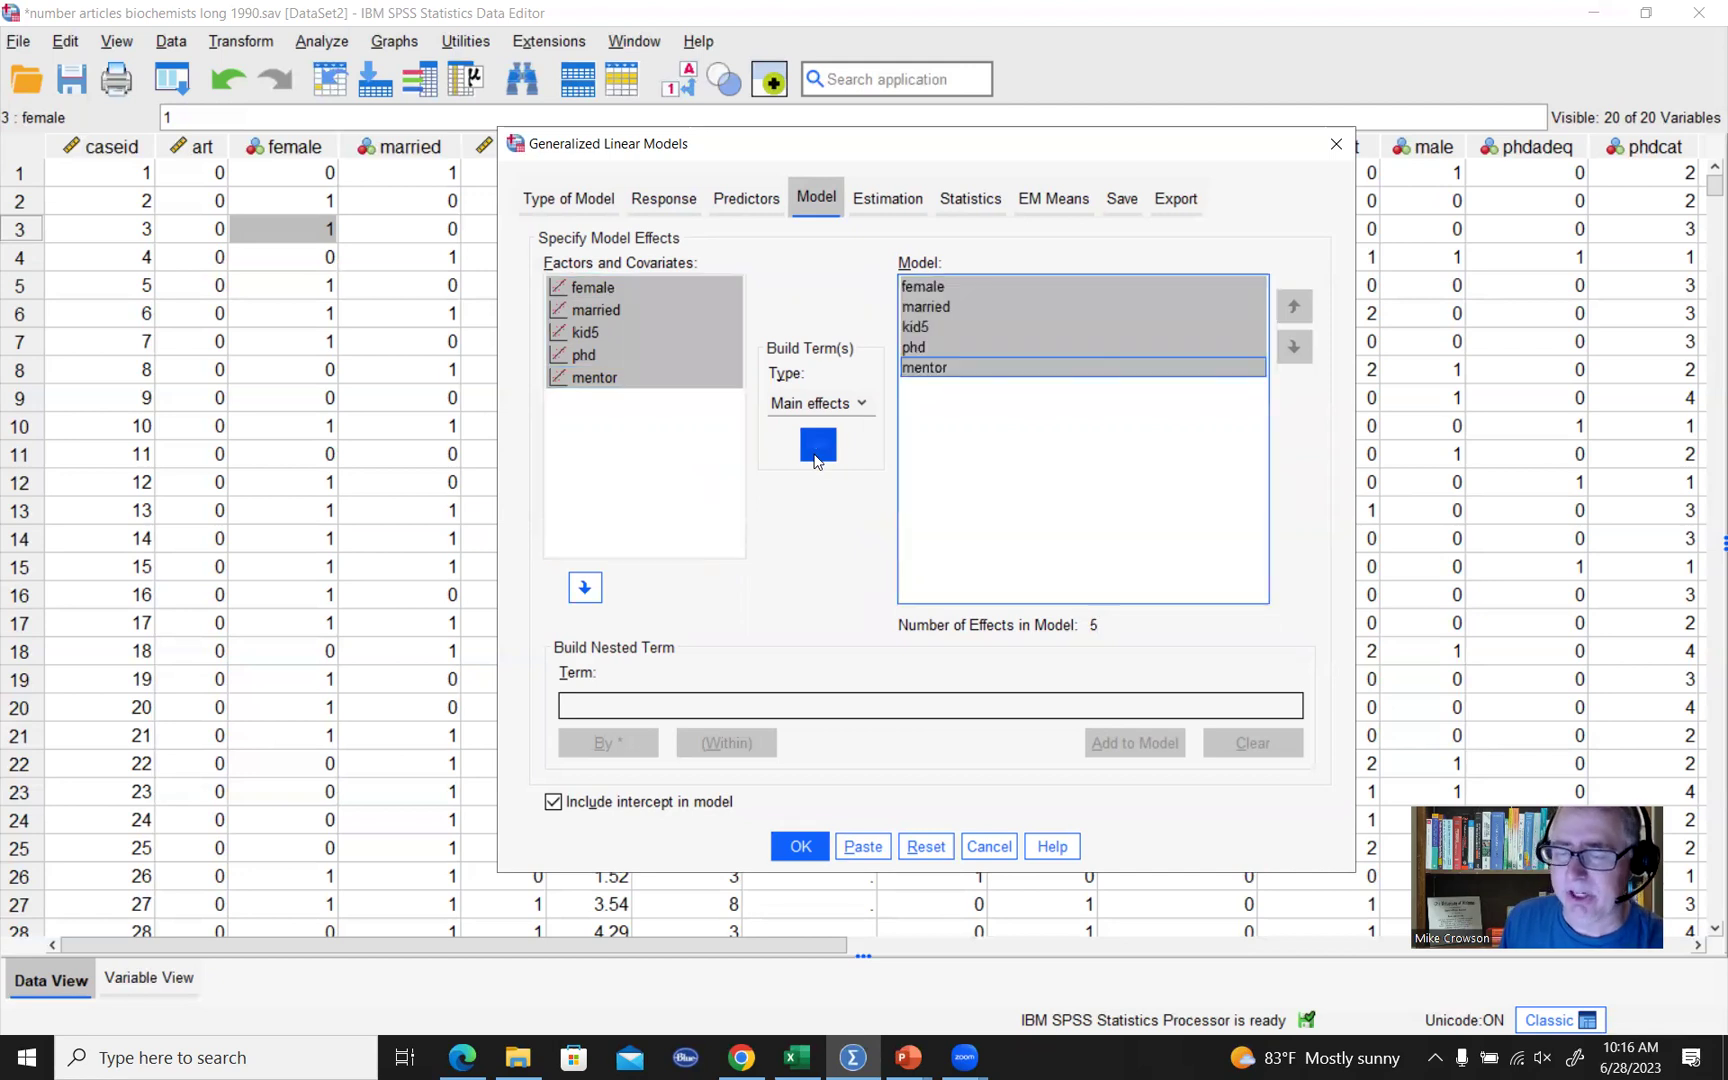
Include exponential parameter estimates in the printed statistics, keep the default estimation settings, and run the Poisson model.
left_click(905, 201)
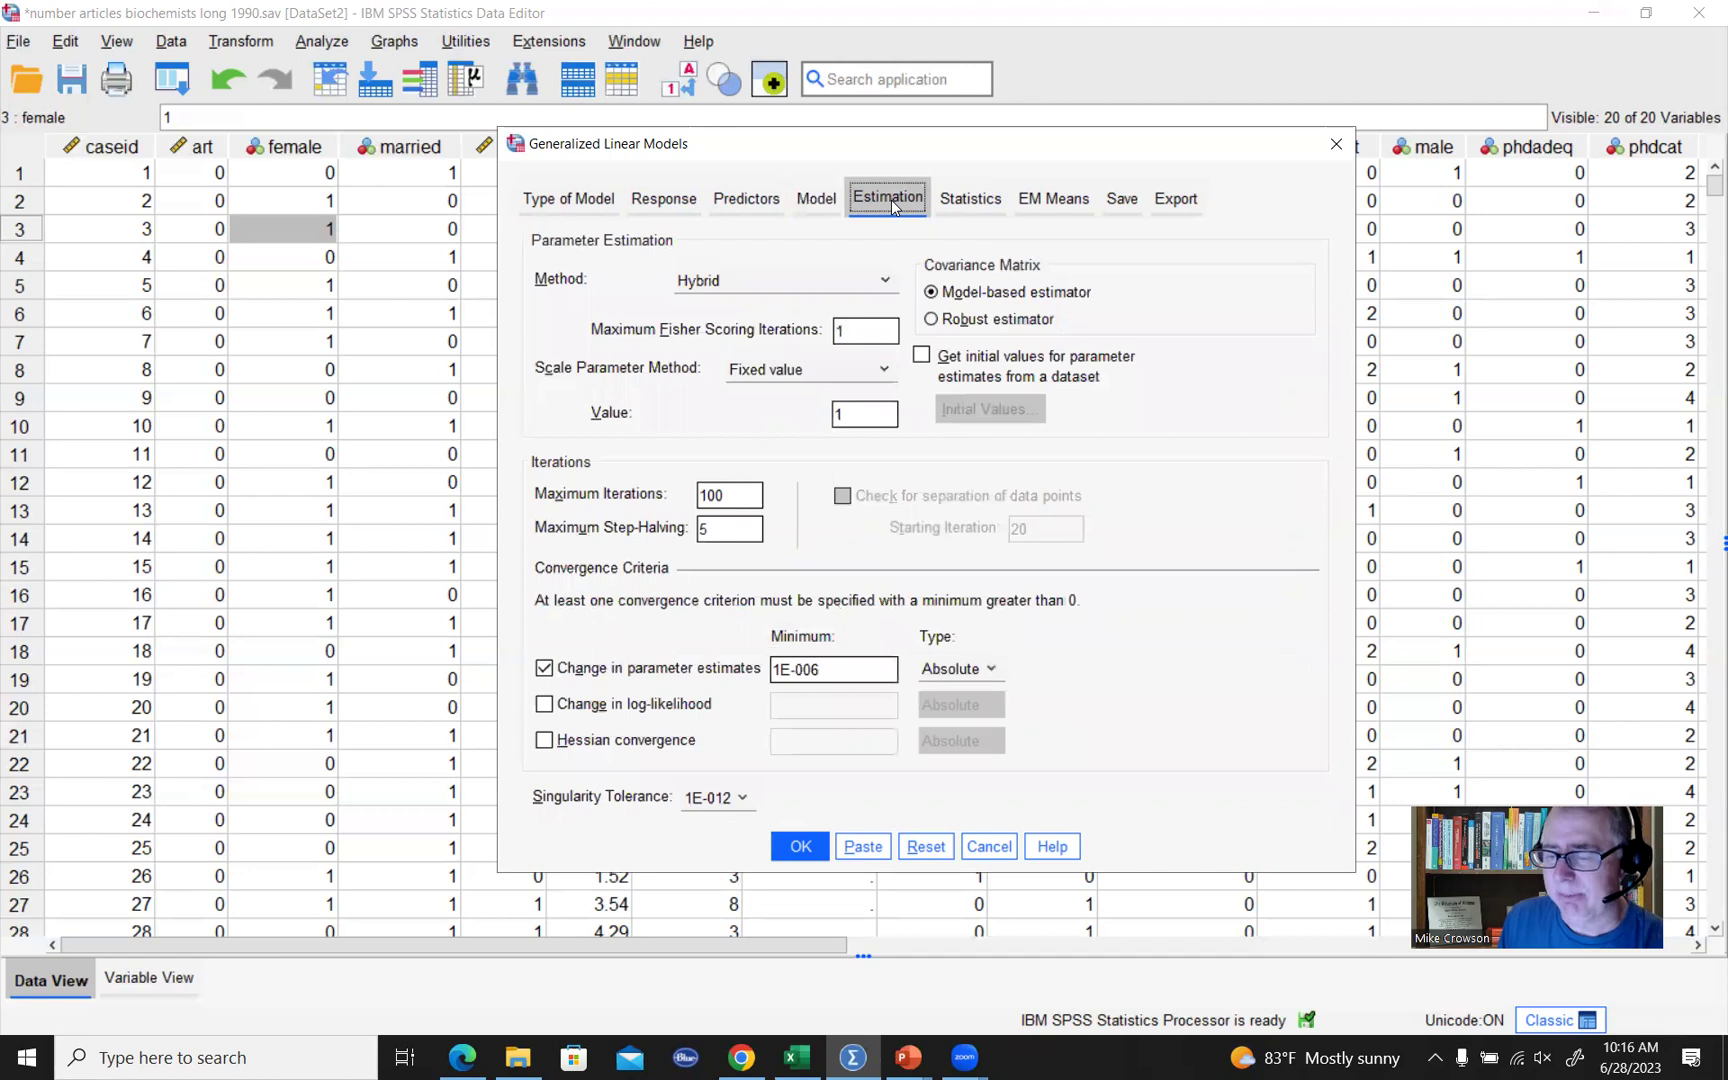
left_click(972, 199)
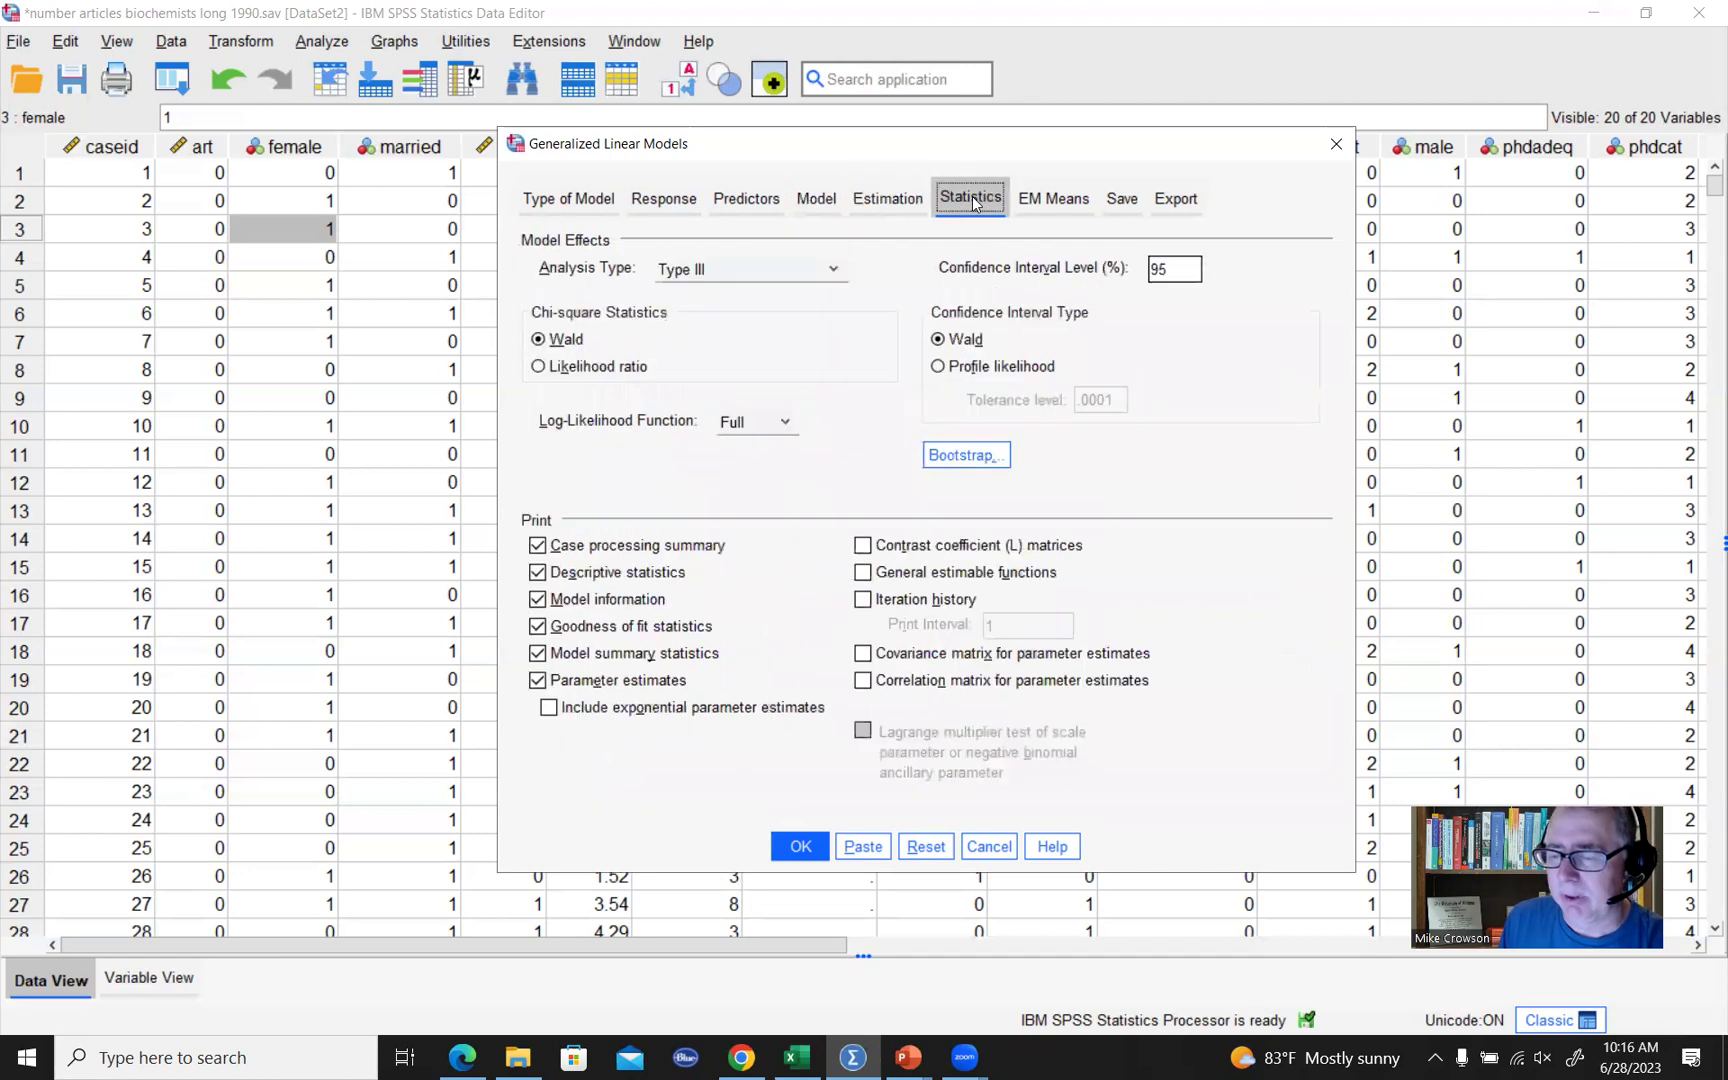
left_click(548, 708)
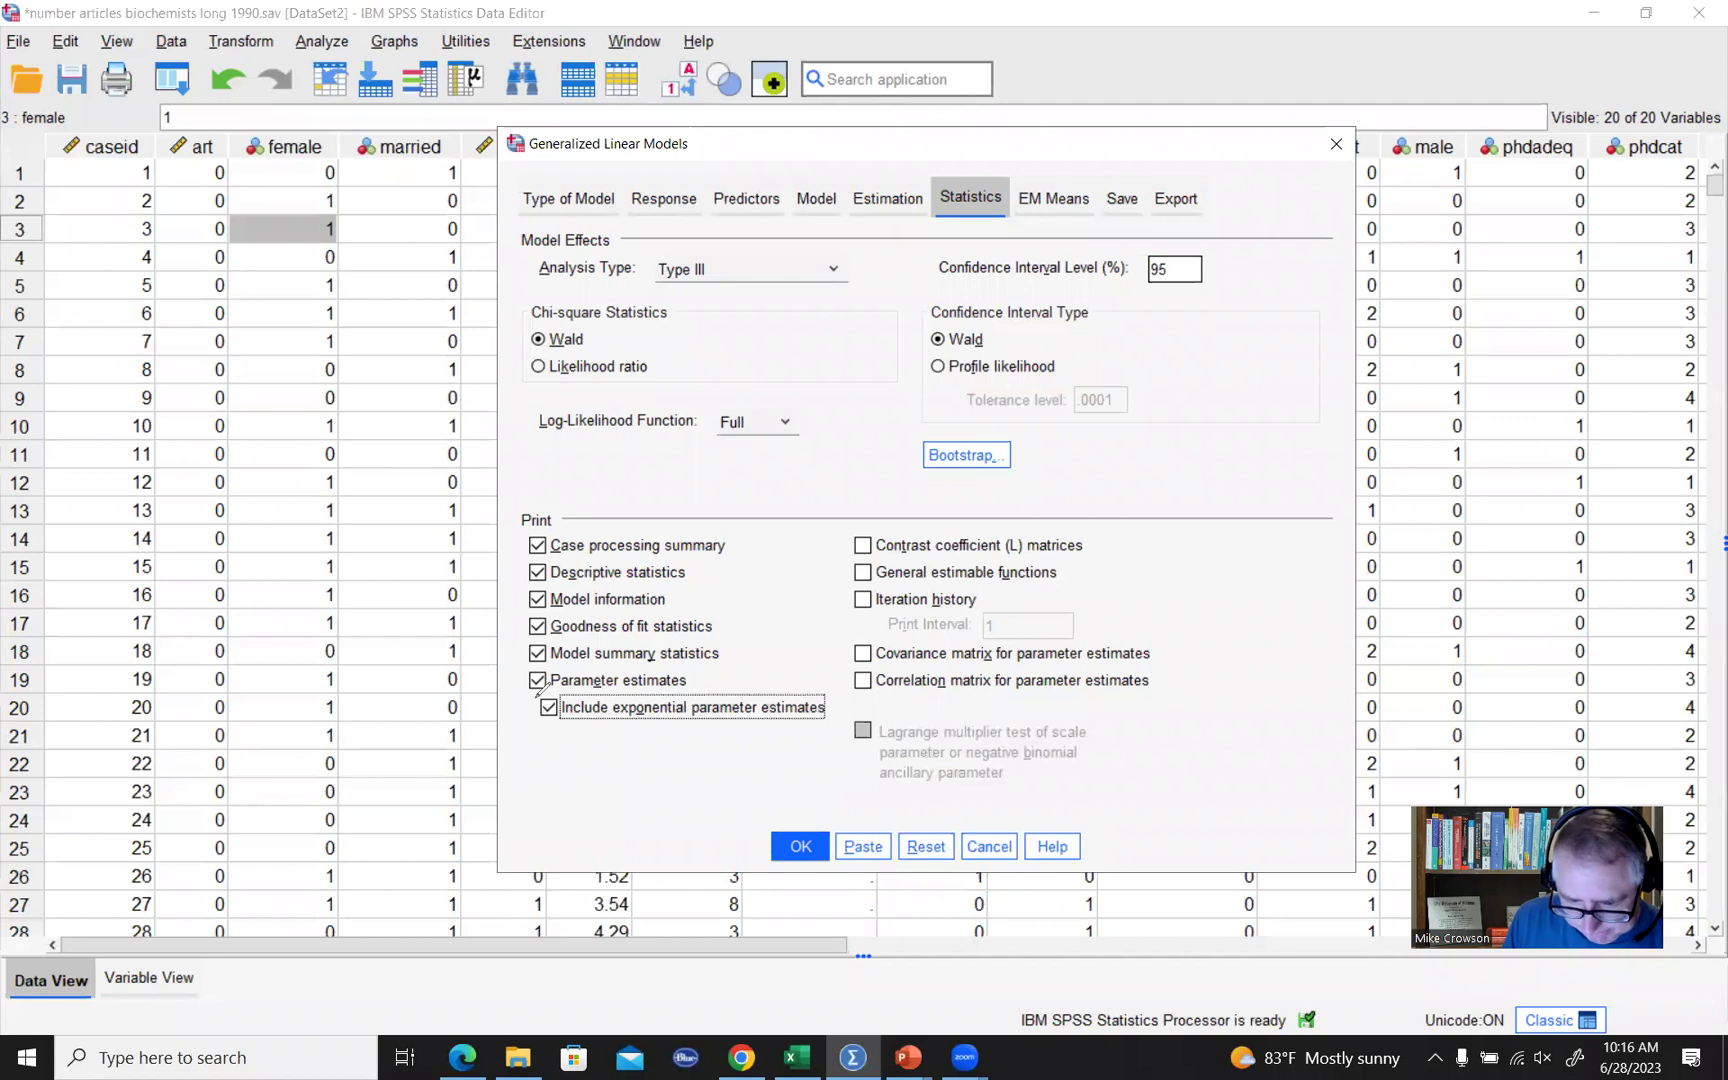
mouse_move(560, 683)
left_mouse_down()
mouse_move(530, 728)
mouse_move(549, 684)
left_mouse_up()
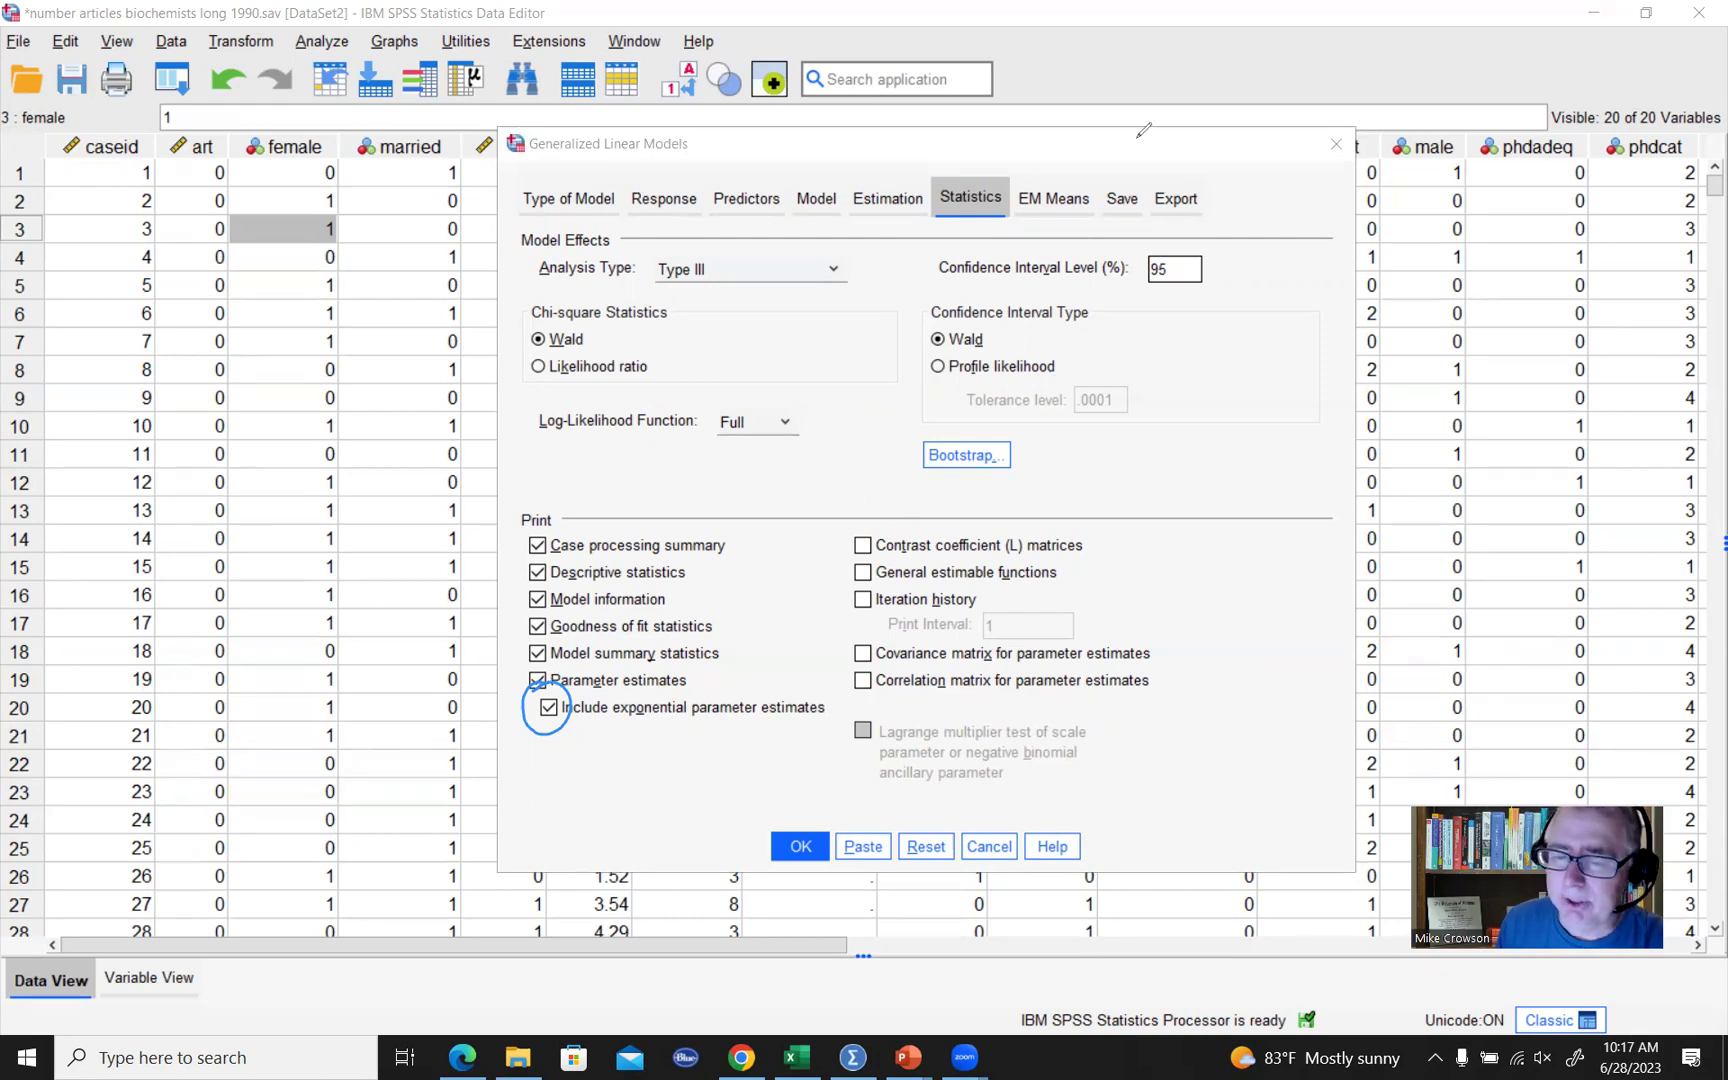
left_click(803, 850)
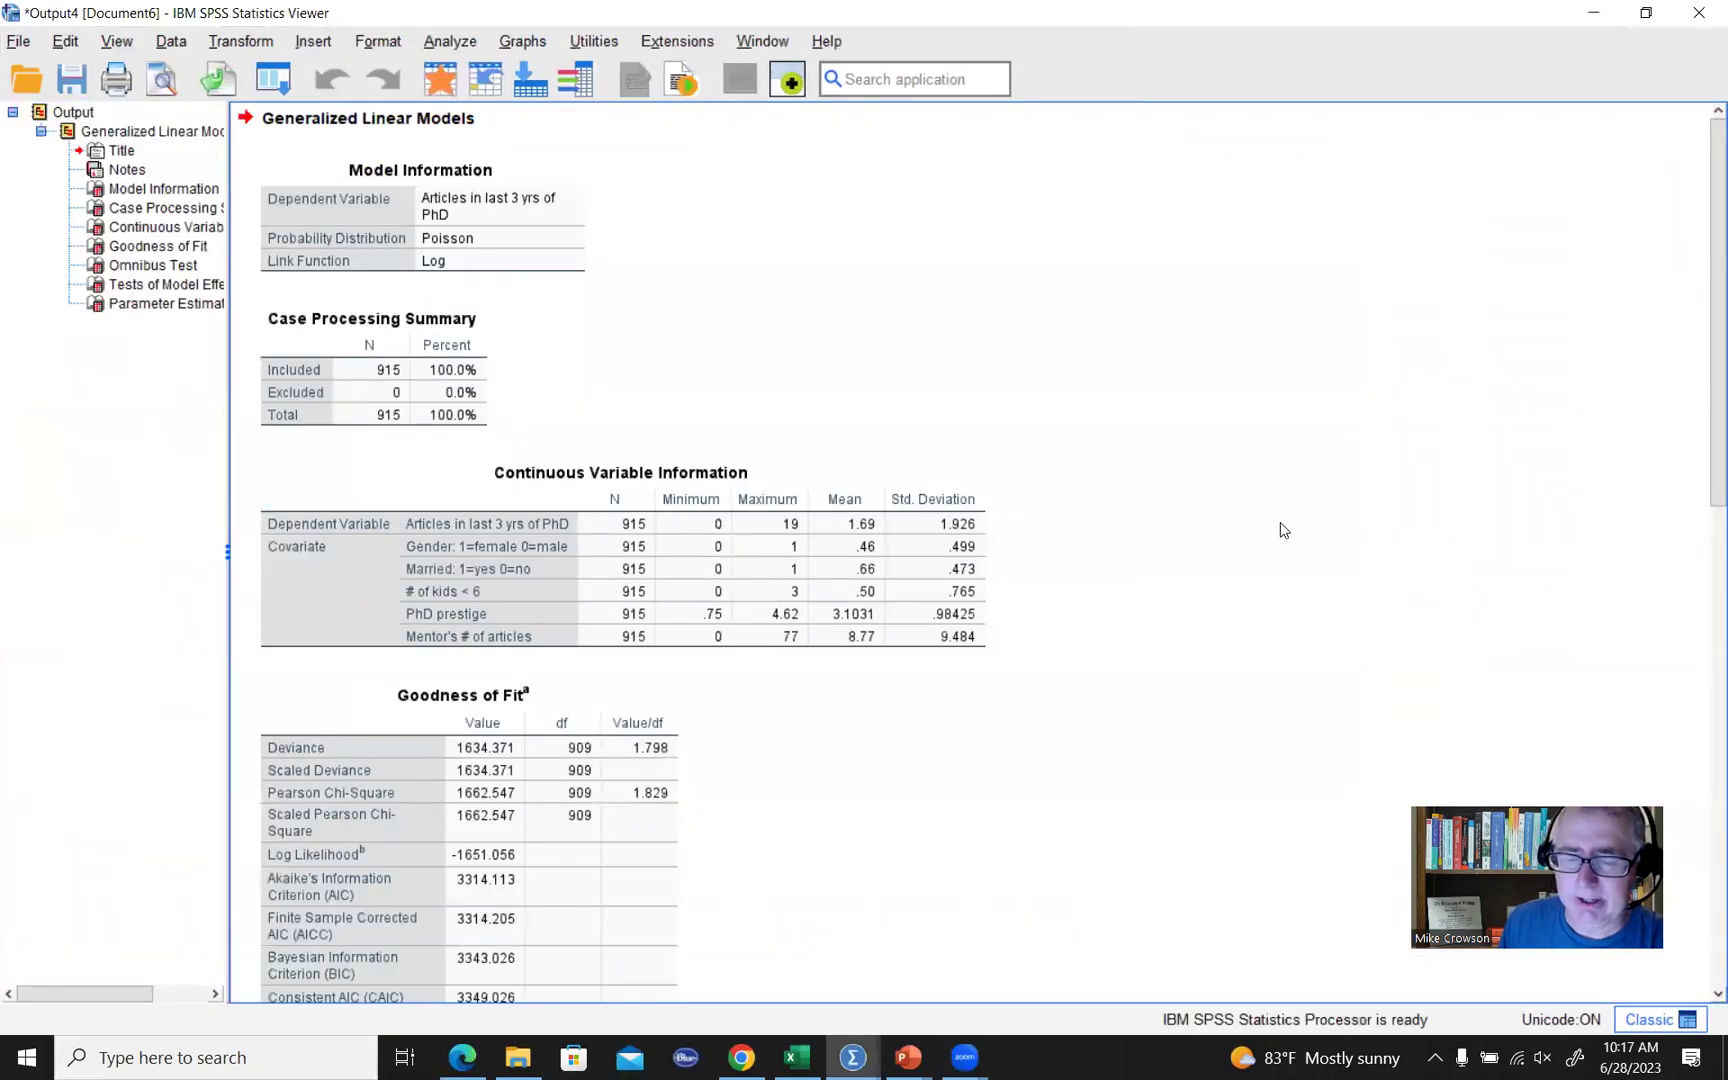
Examine the model information, case processing summary, variable descriptives and the Pearson Chi-Square Value/df under Goodness of Fit.
scroll(1255, 496, "down", 5)
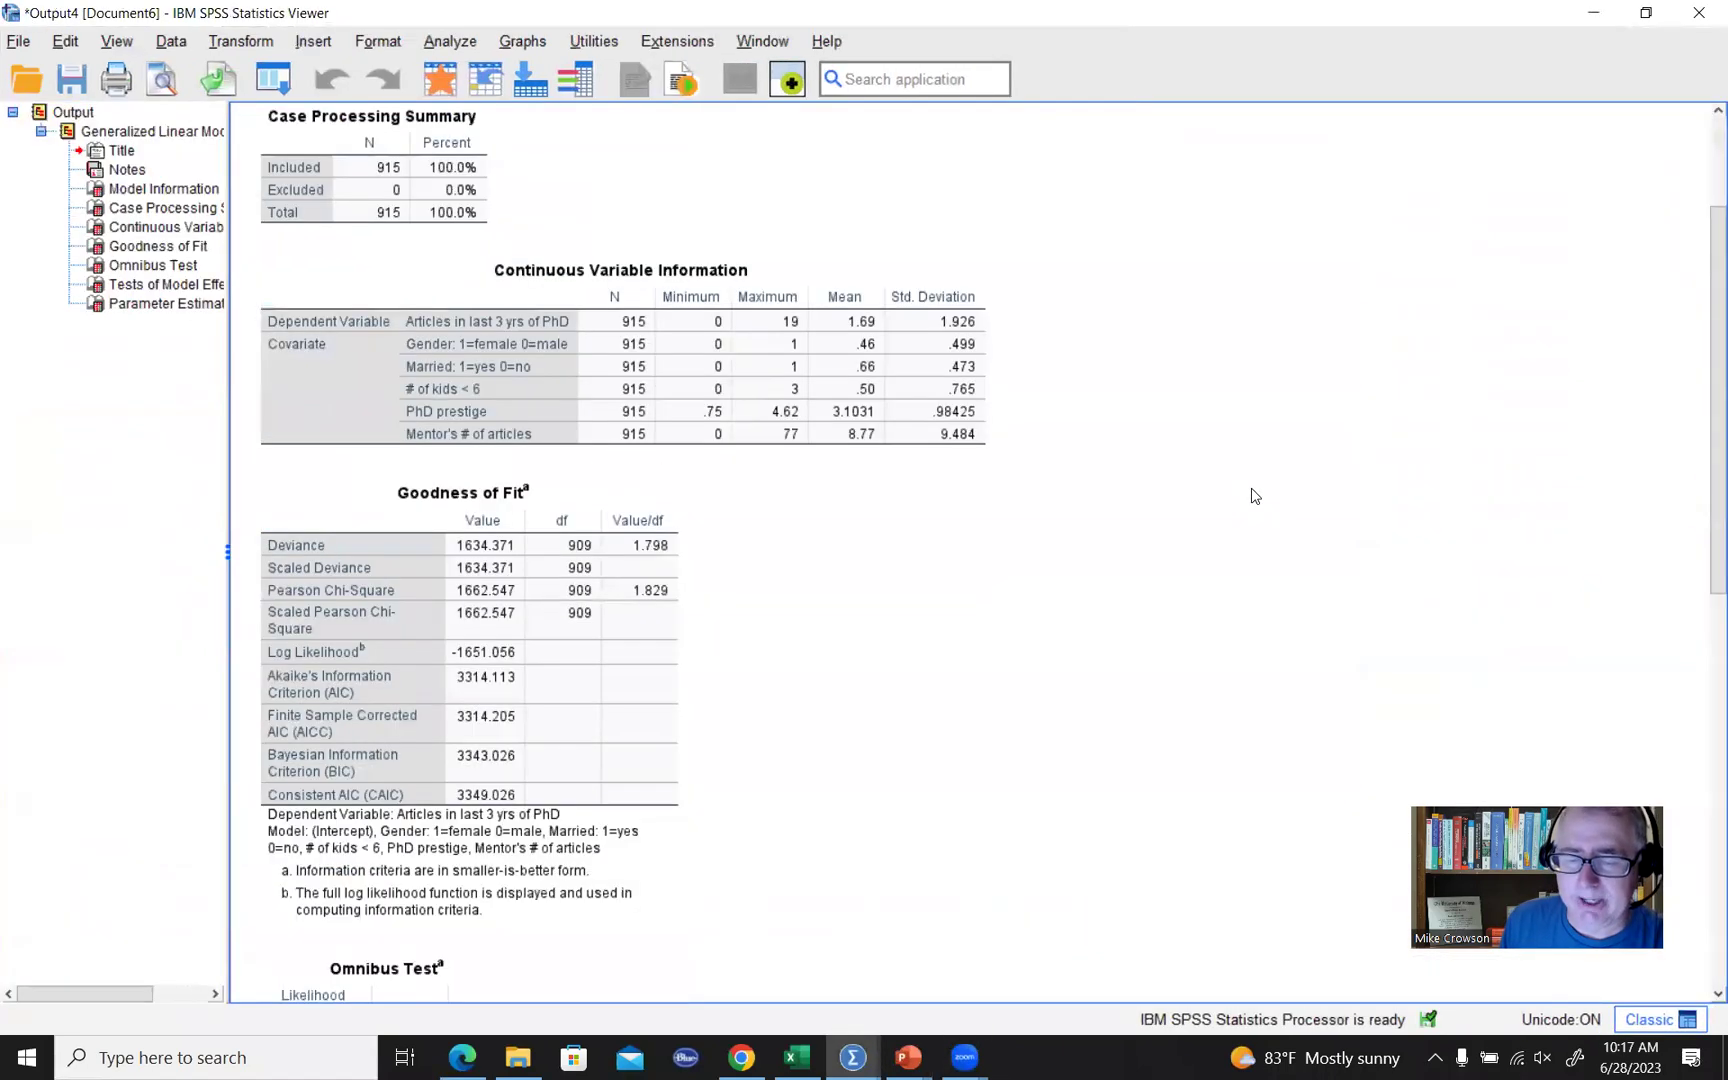
scroll(1255, 496, "up", 2)
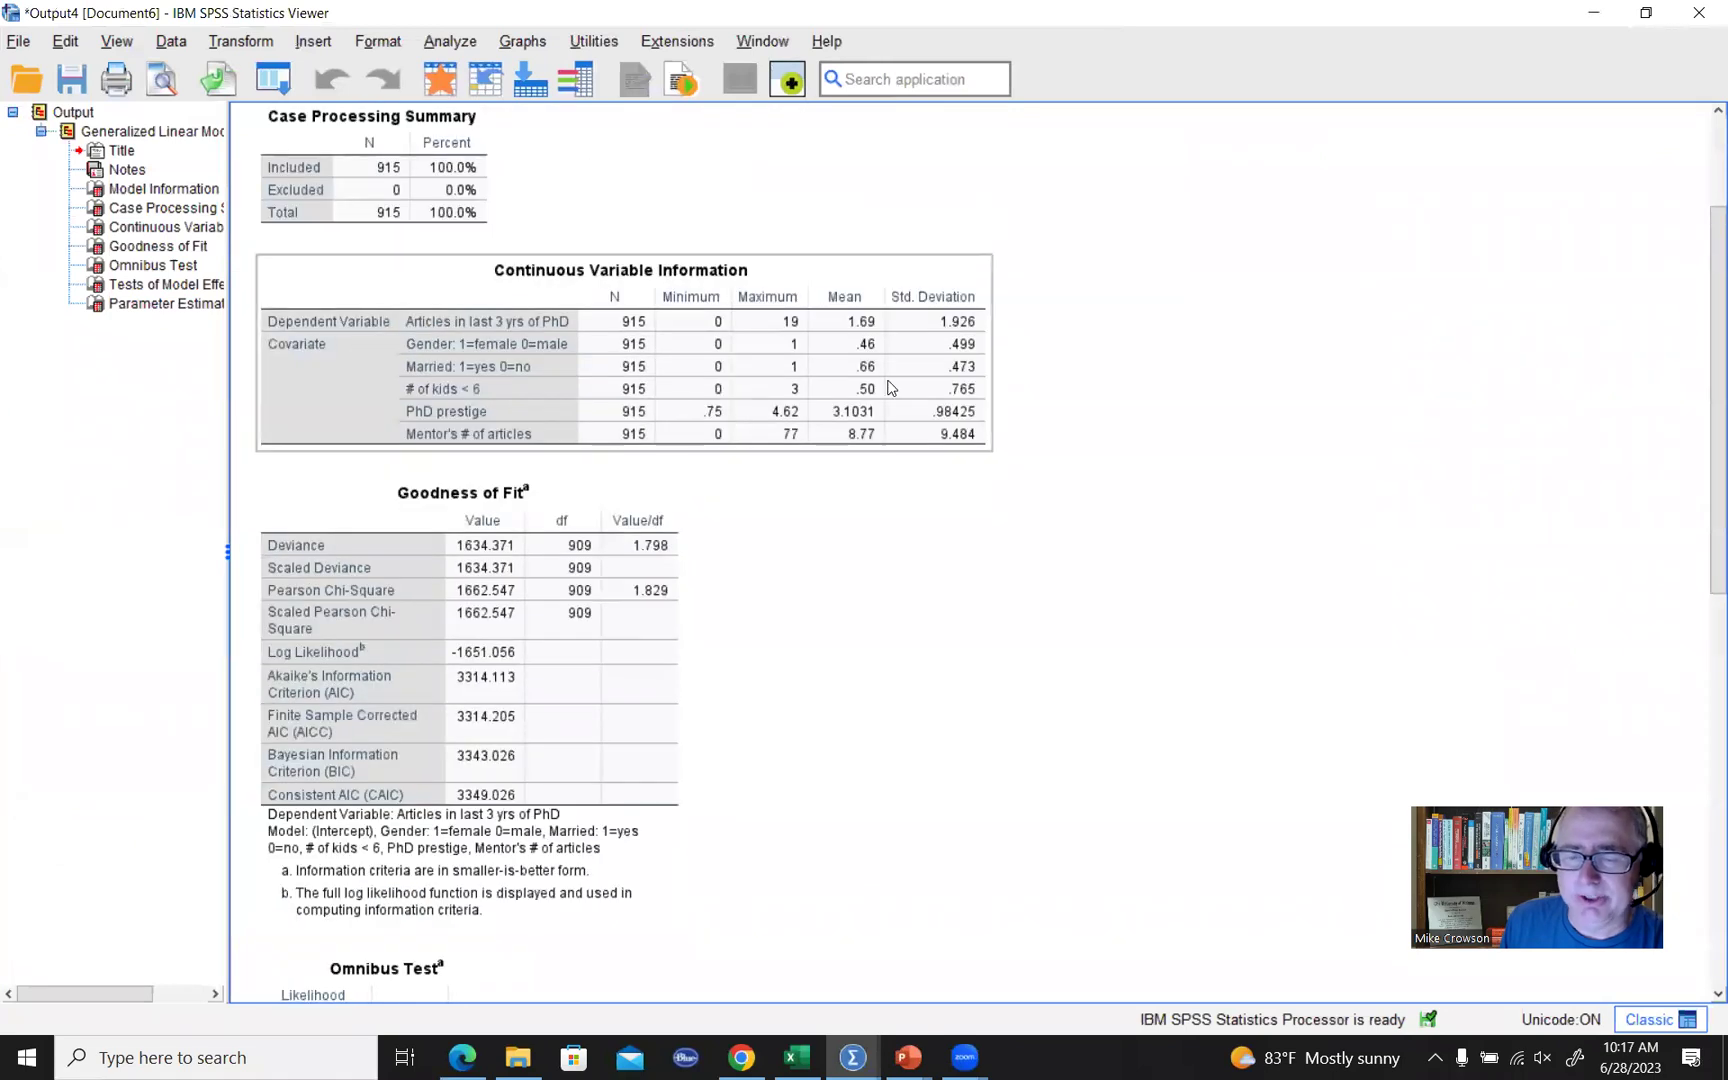
scroll(887, 386, "up", 3)
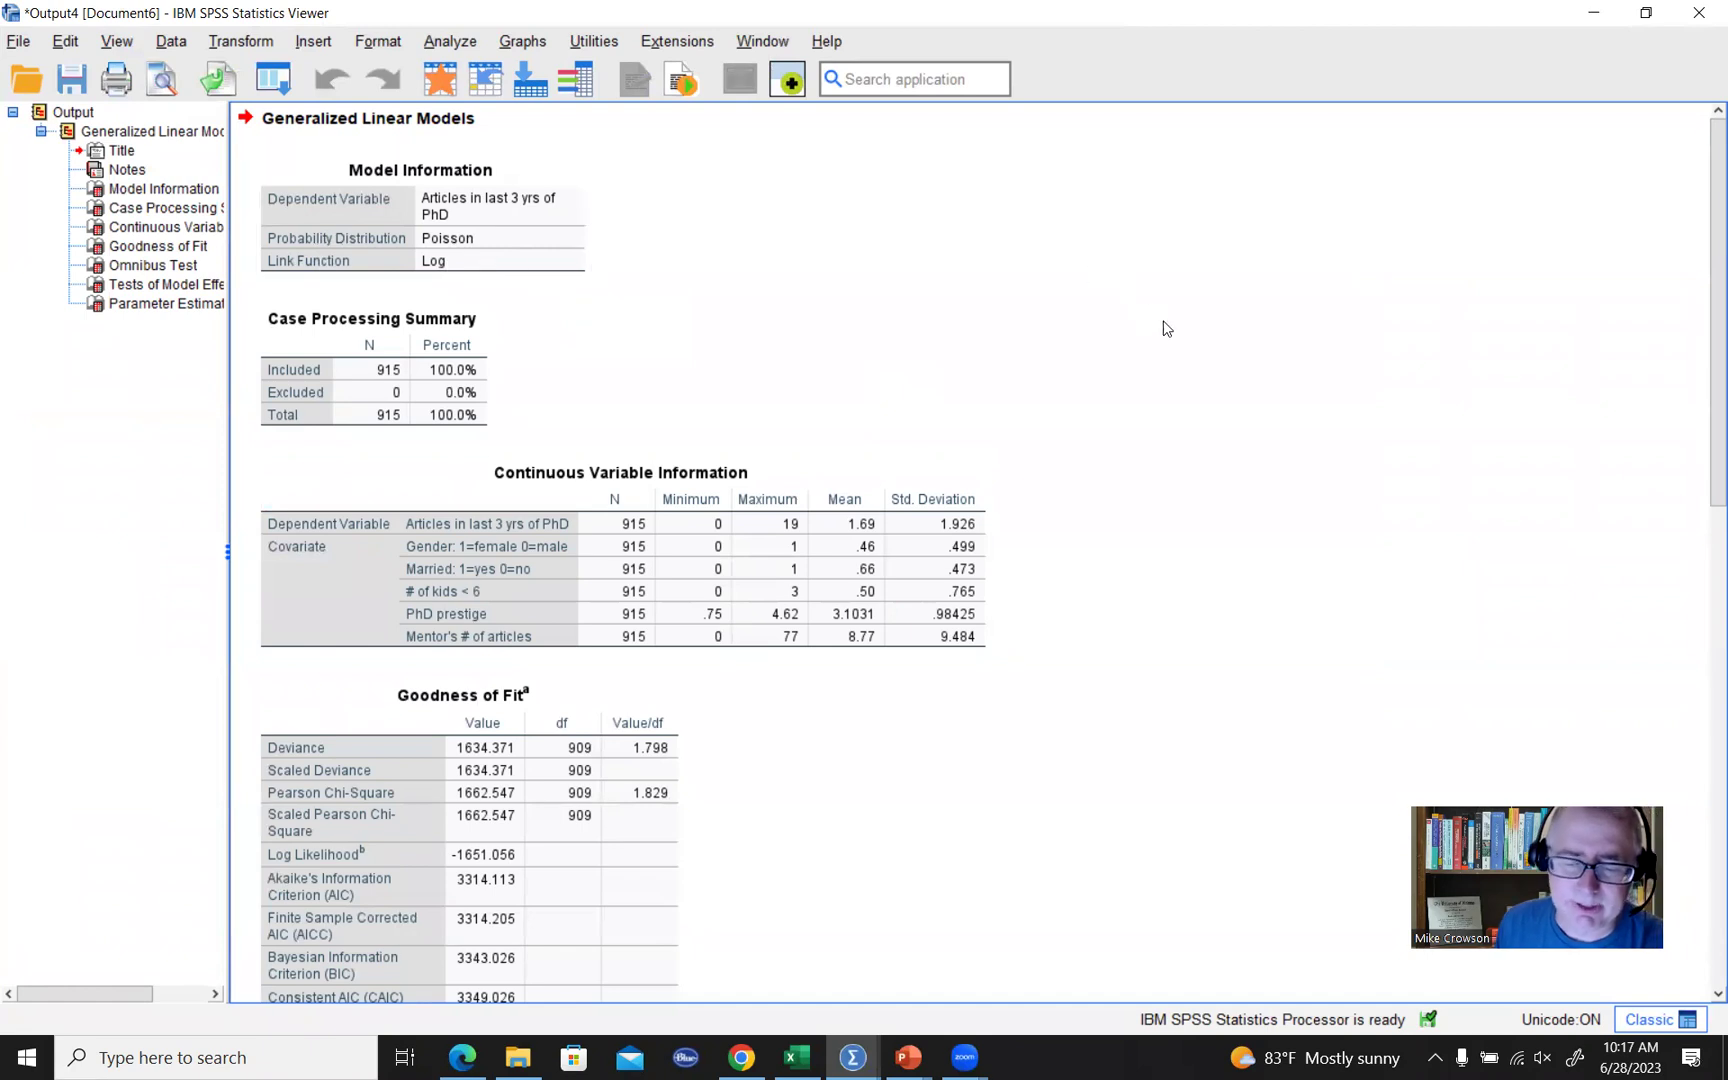
scroll(1179, 339, "down", 3)
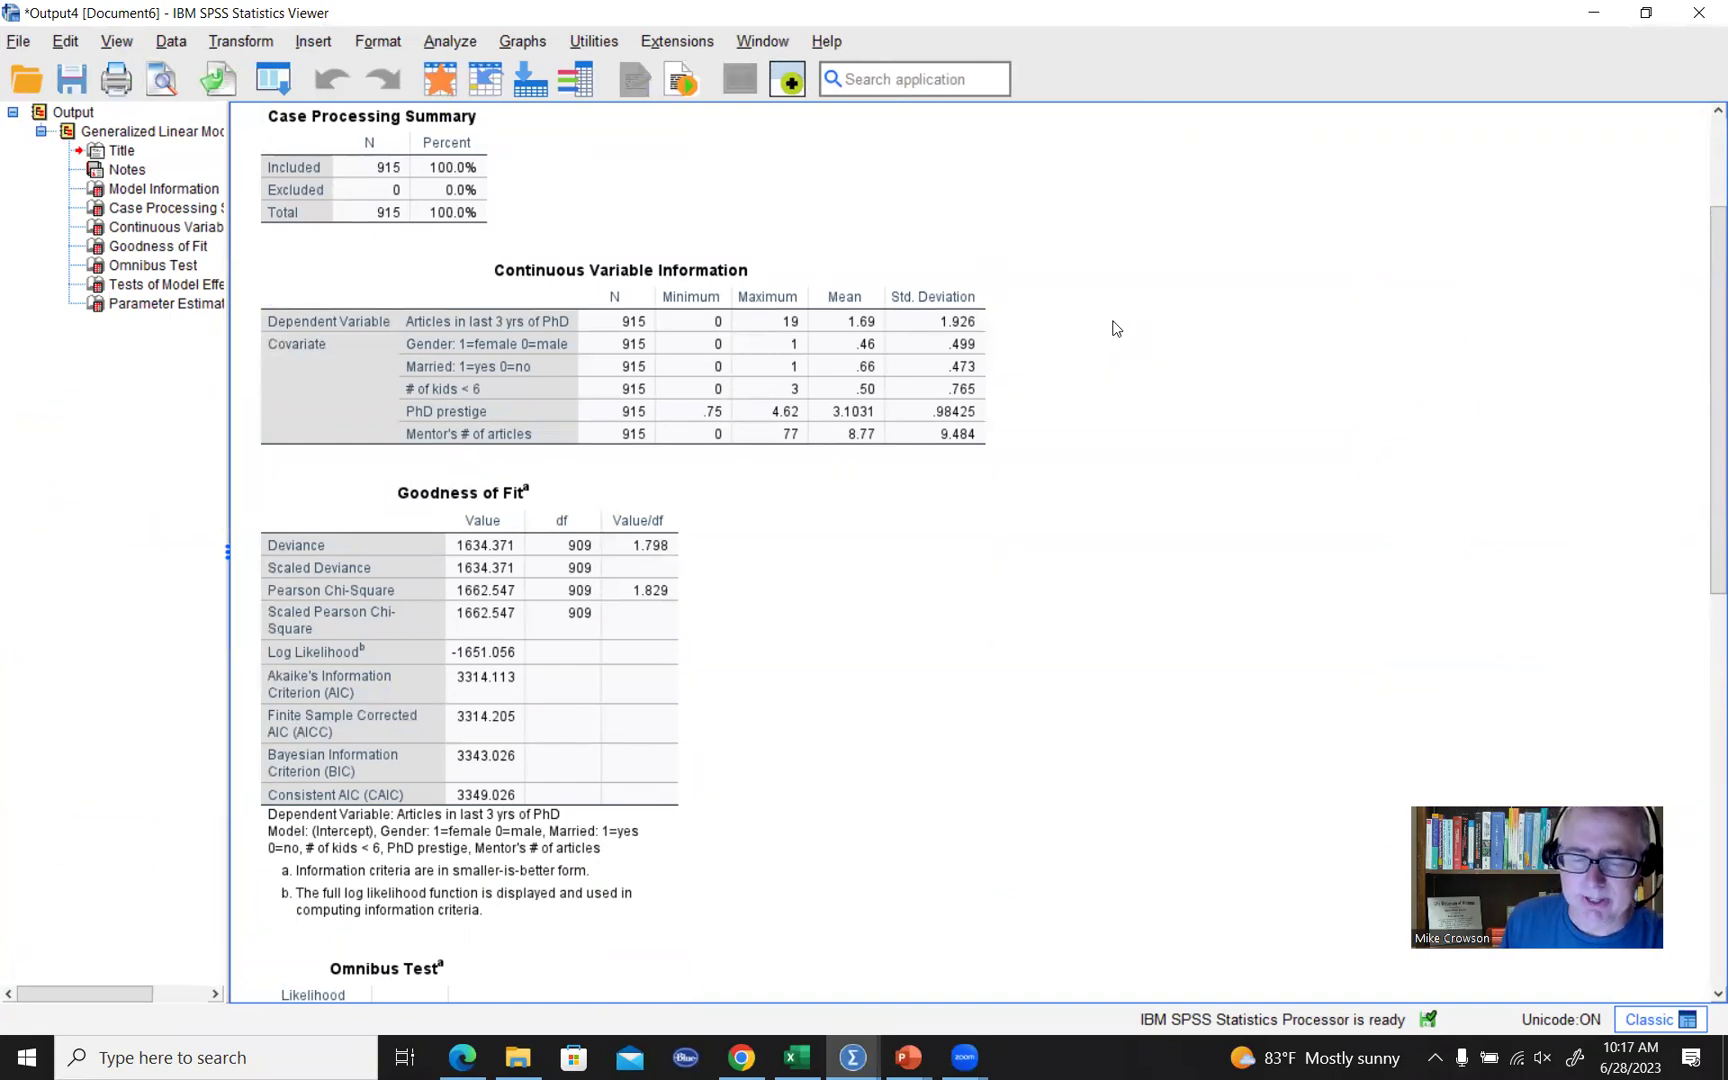
scroll(1116, 328, "down", 3)
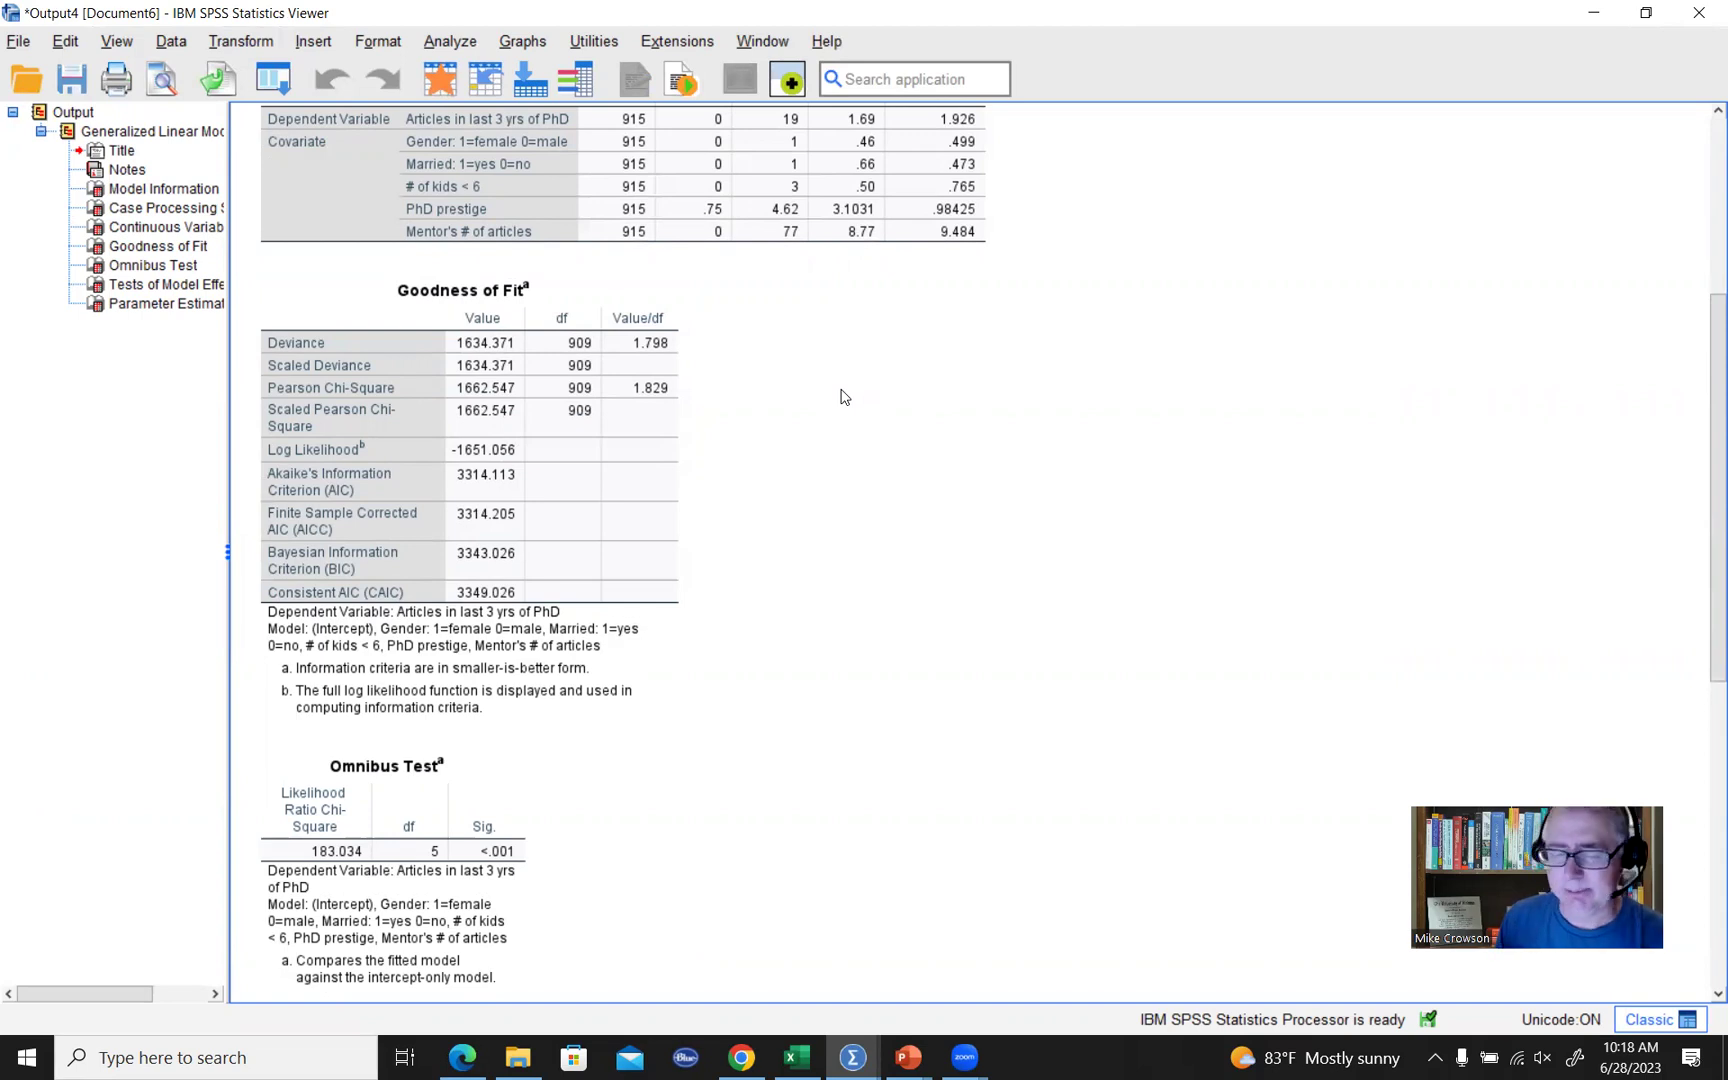
left_click(809, 121)
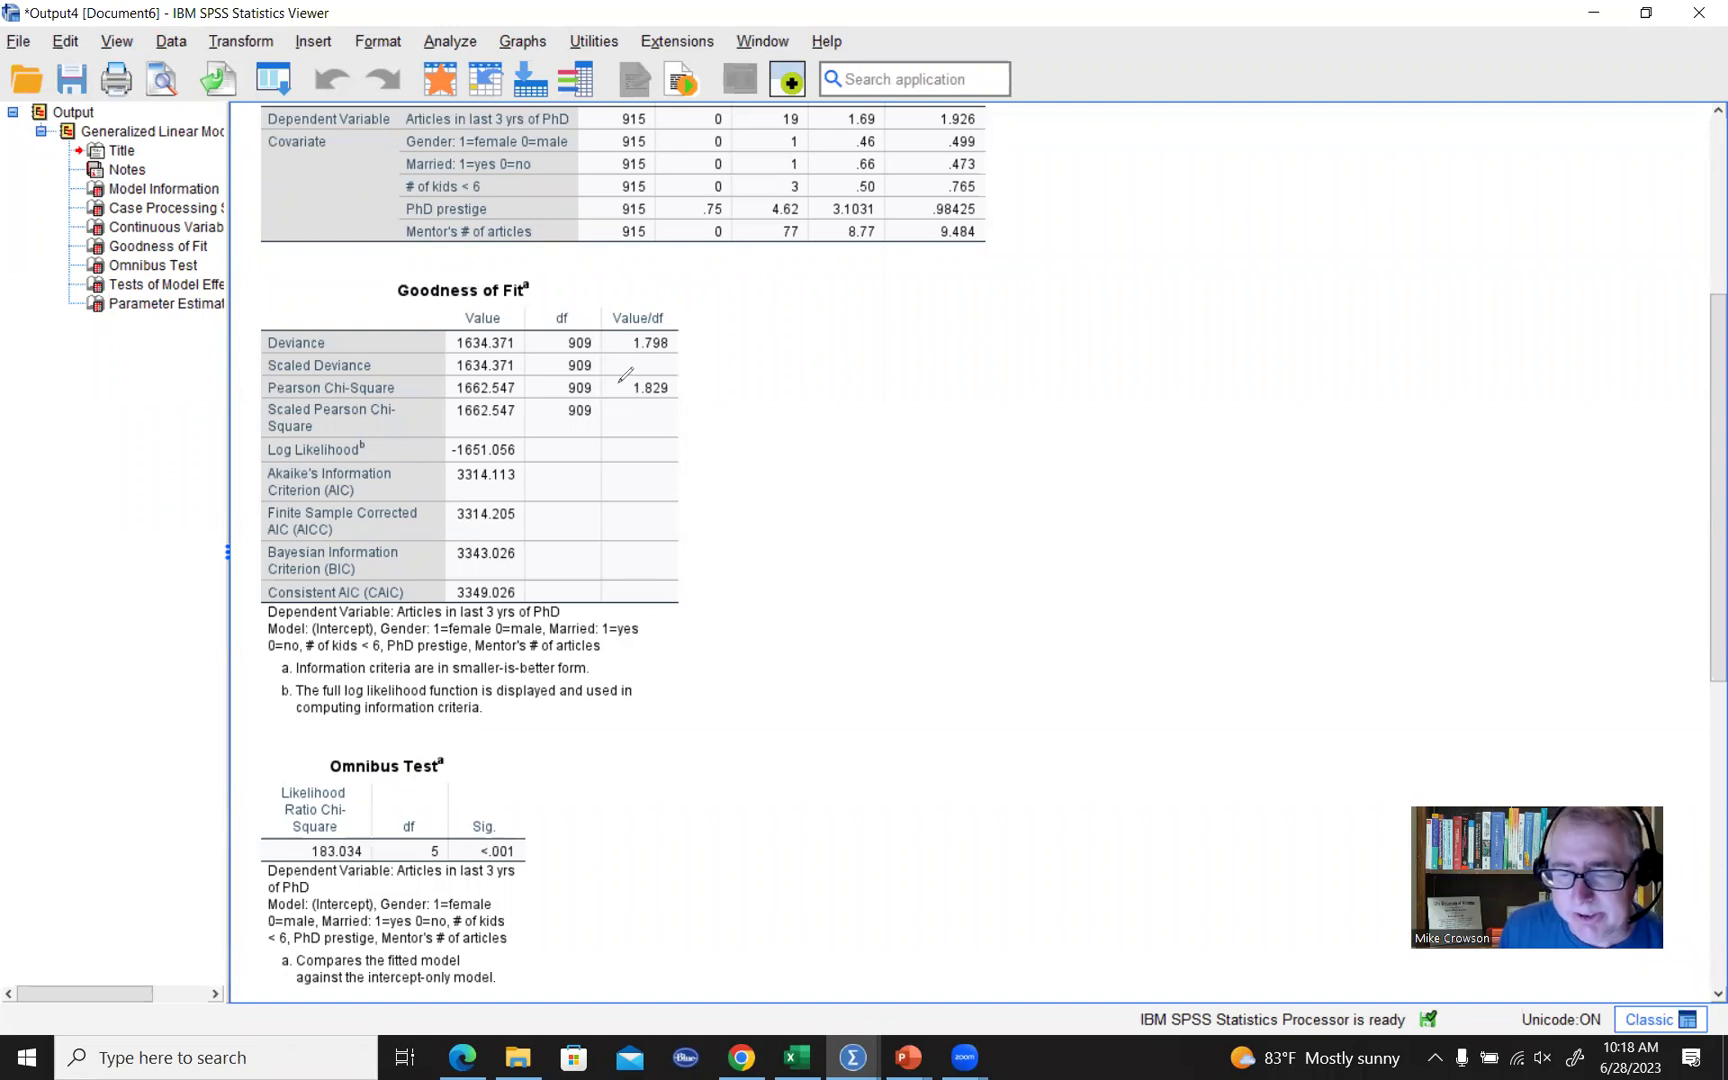
mouse_move(648, 363)
left_mouse_down()
mouse_move(690, 370)
mouse_move(657, 364)
left_mouse_up()
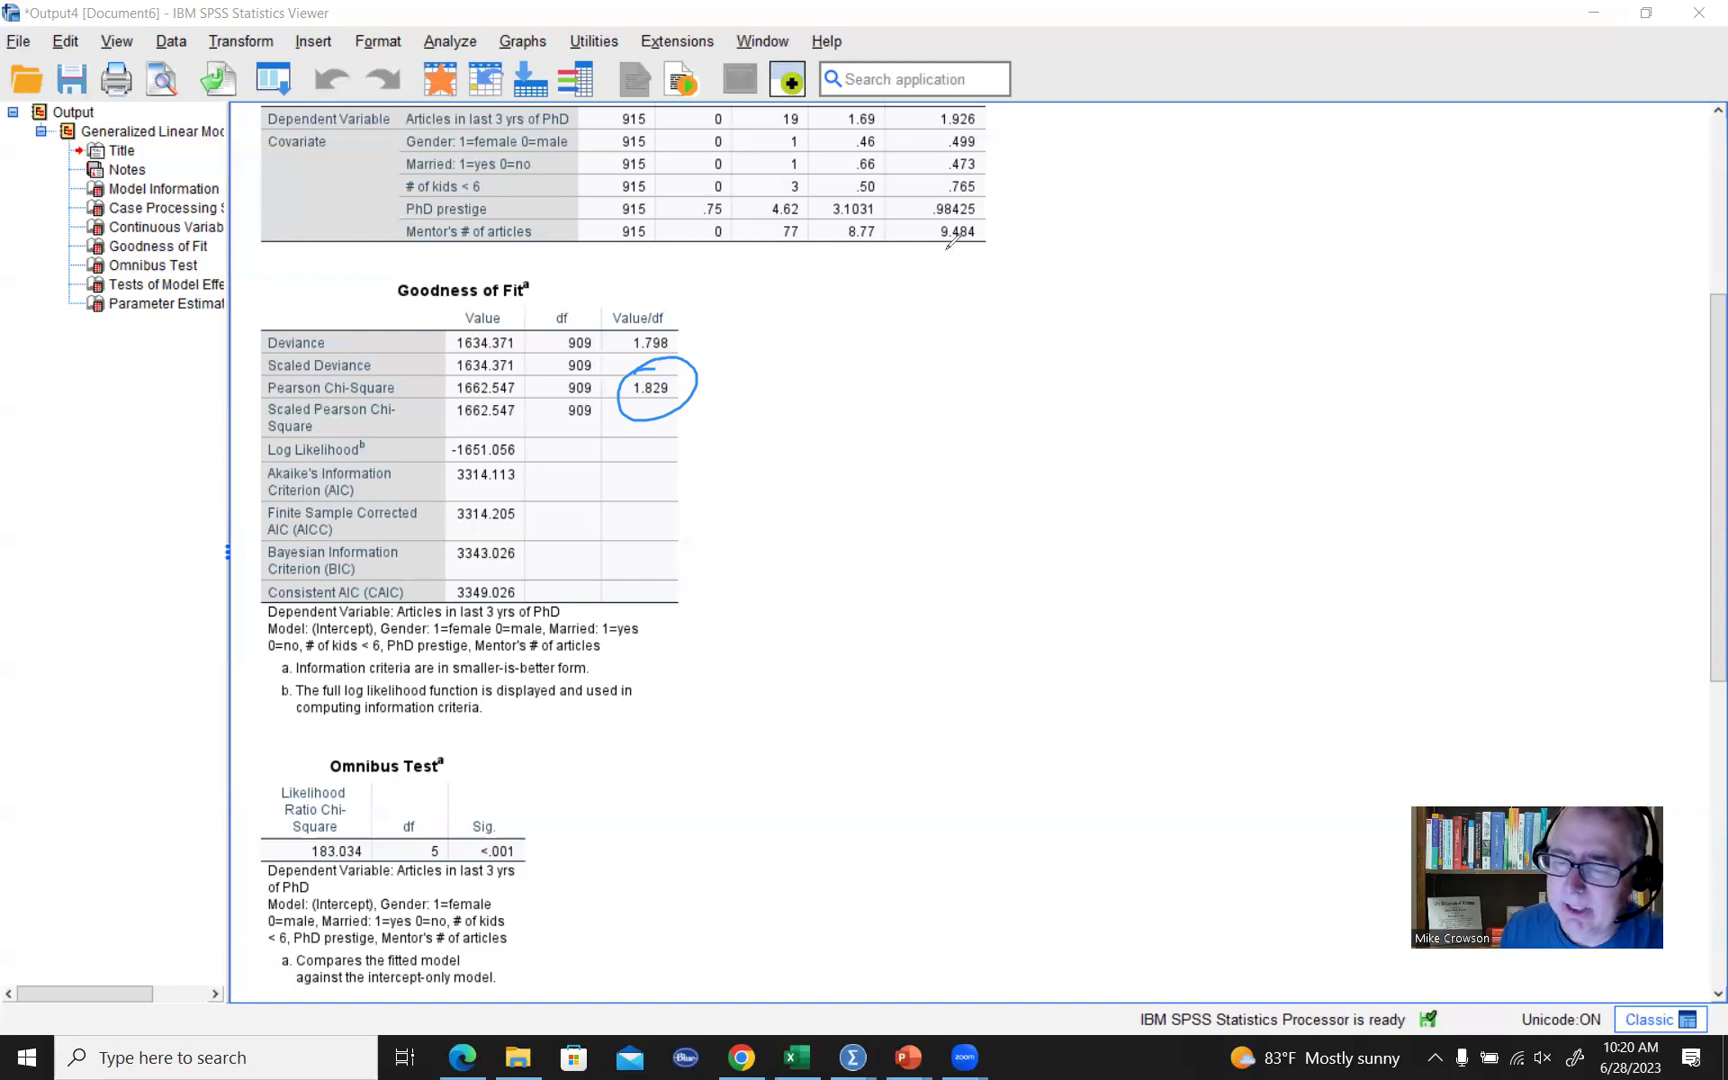
Examine the Omnibus Test table's likelihood ratio chi-square, degrees of freedom and significance for the full model.
scroll(849, 517, "down", 4)
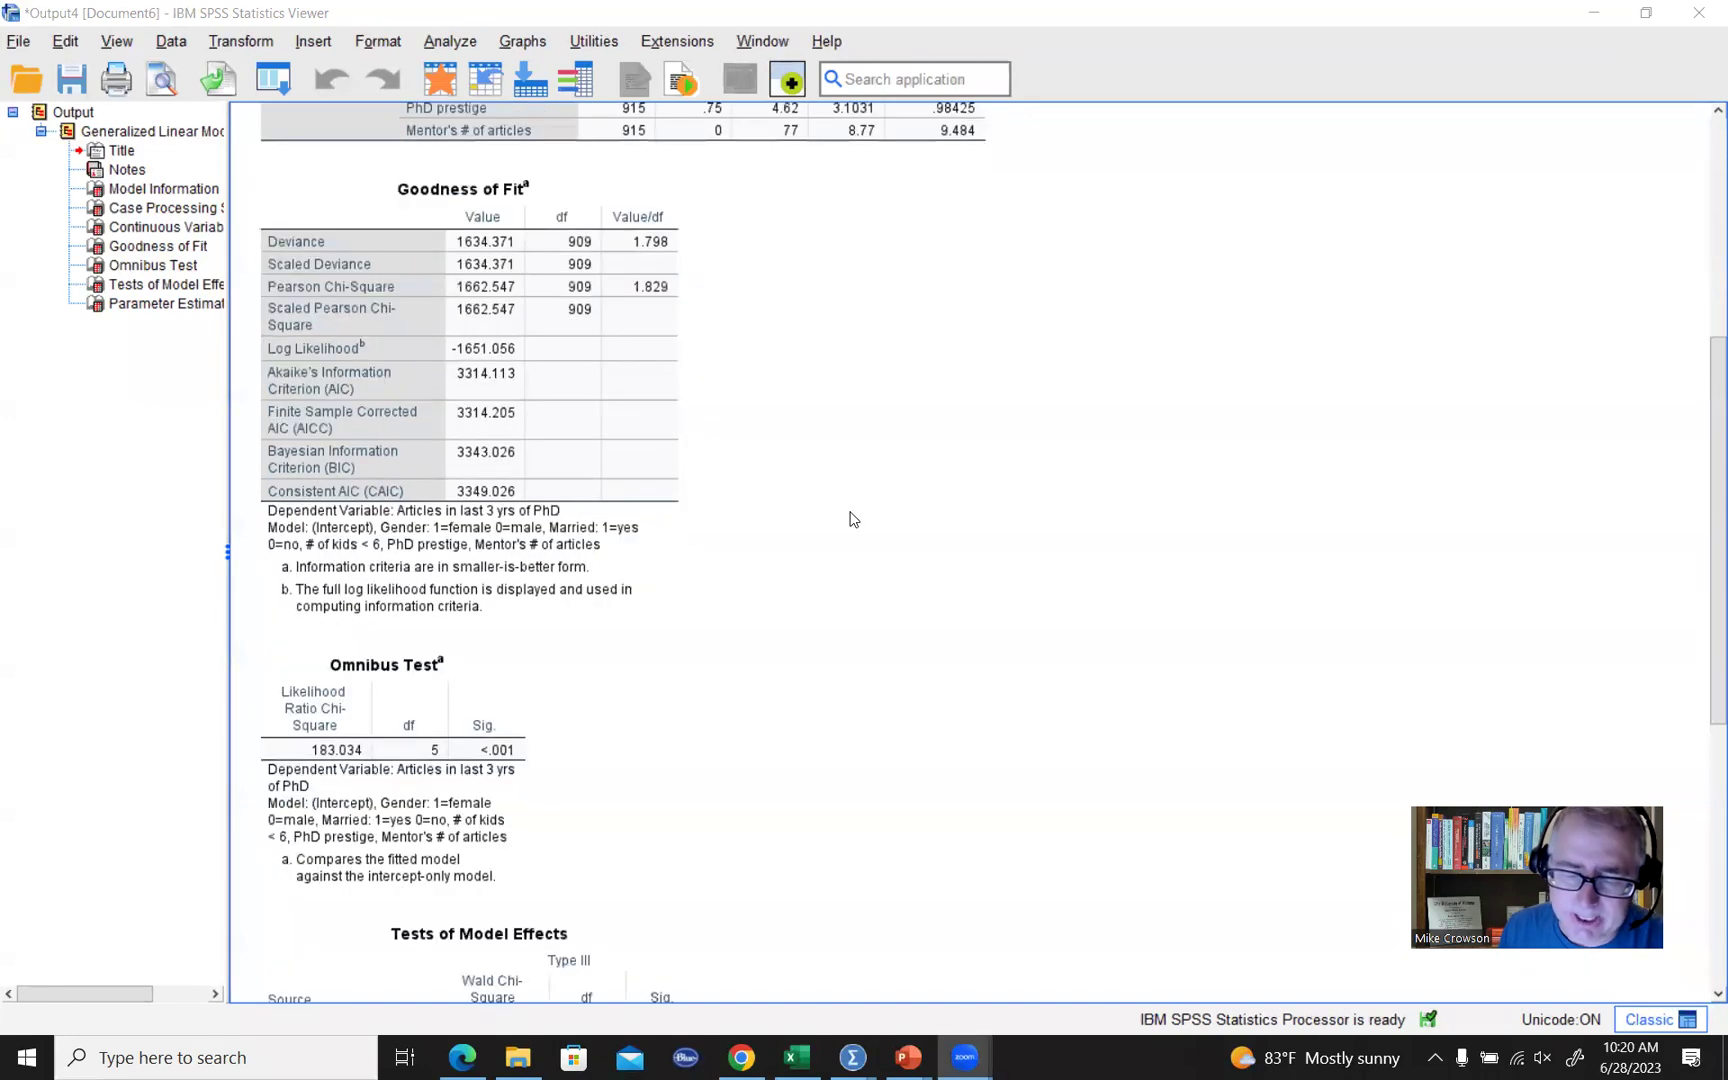
scroll(852, 519, "down", 4)
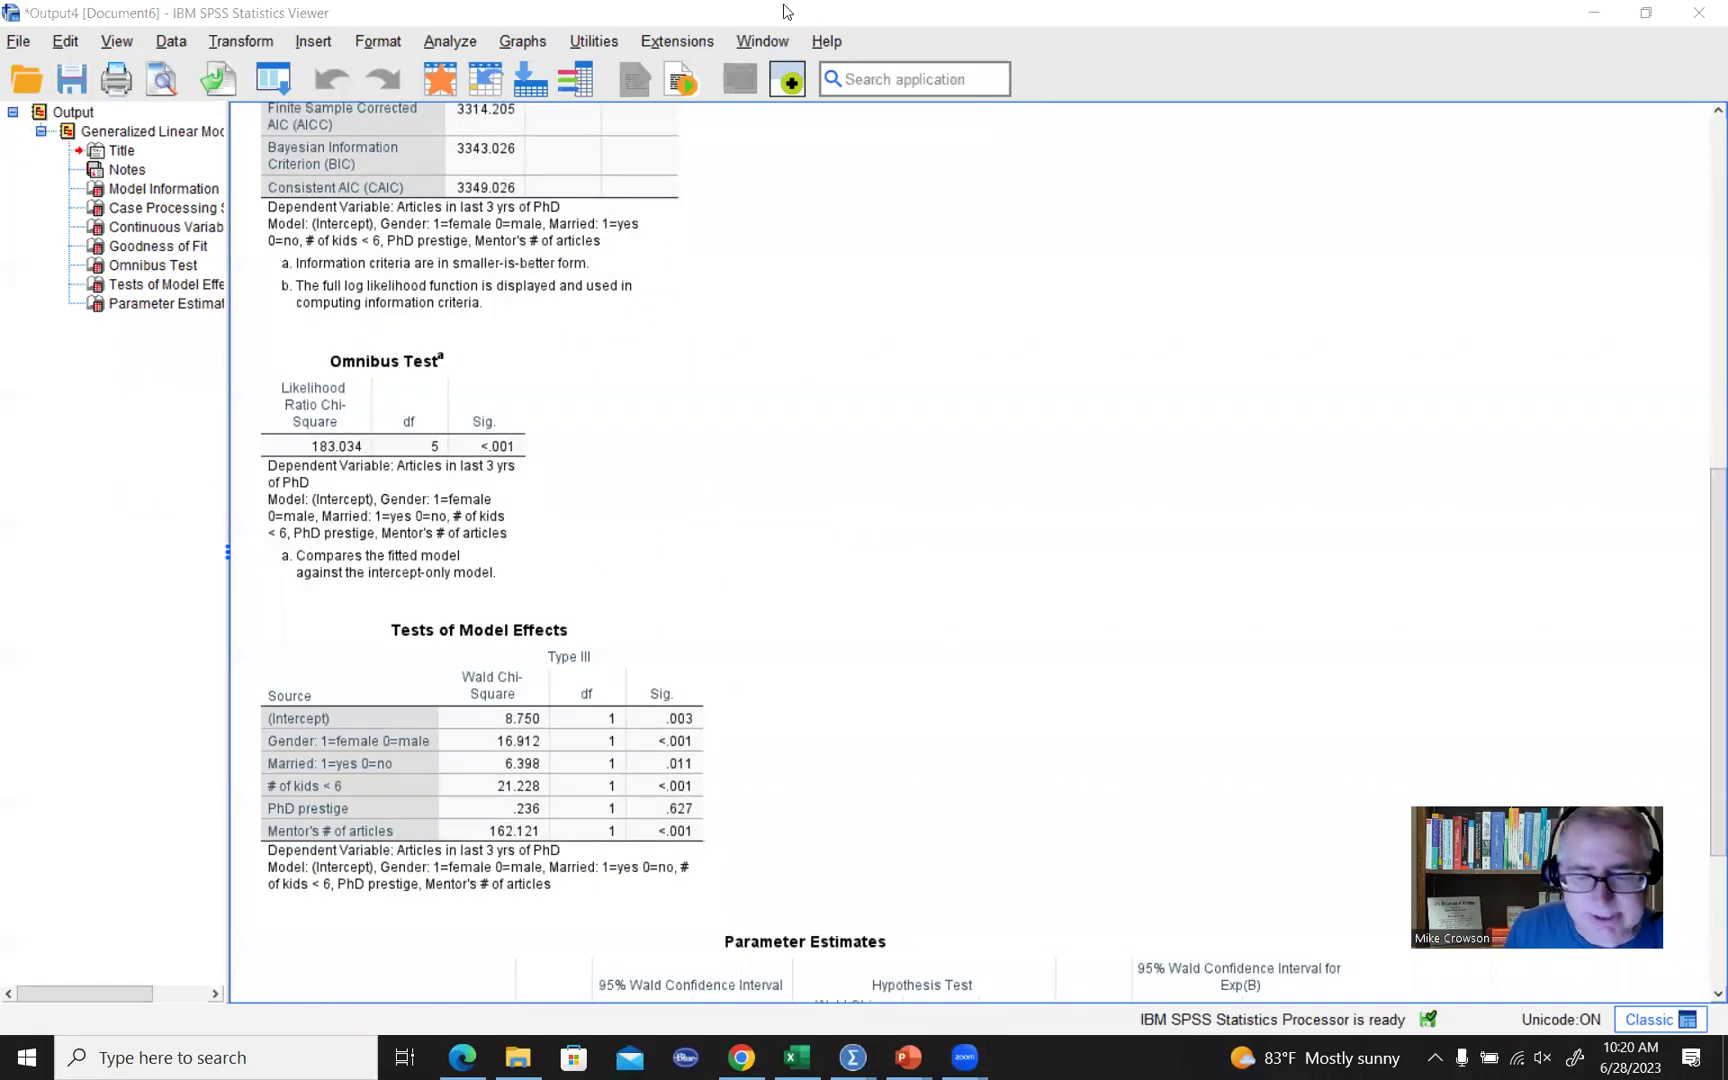
mouse_move(266, 396)
left_mouse_down()
mouse_move(333, 336)
mouse_move(490, 320)
mouse_move(549, 430)
mouse_move(330, 530)
mouse_move(325, 403)
left_mouse_up()
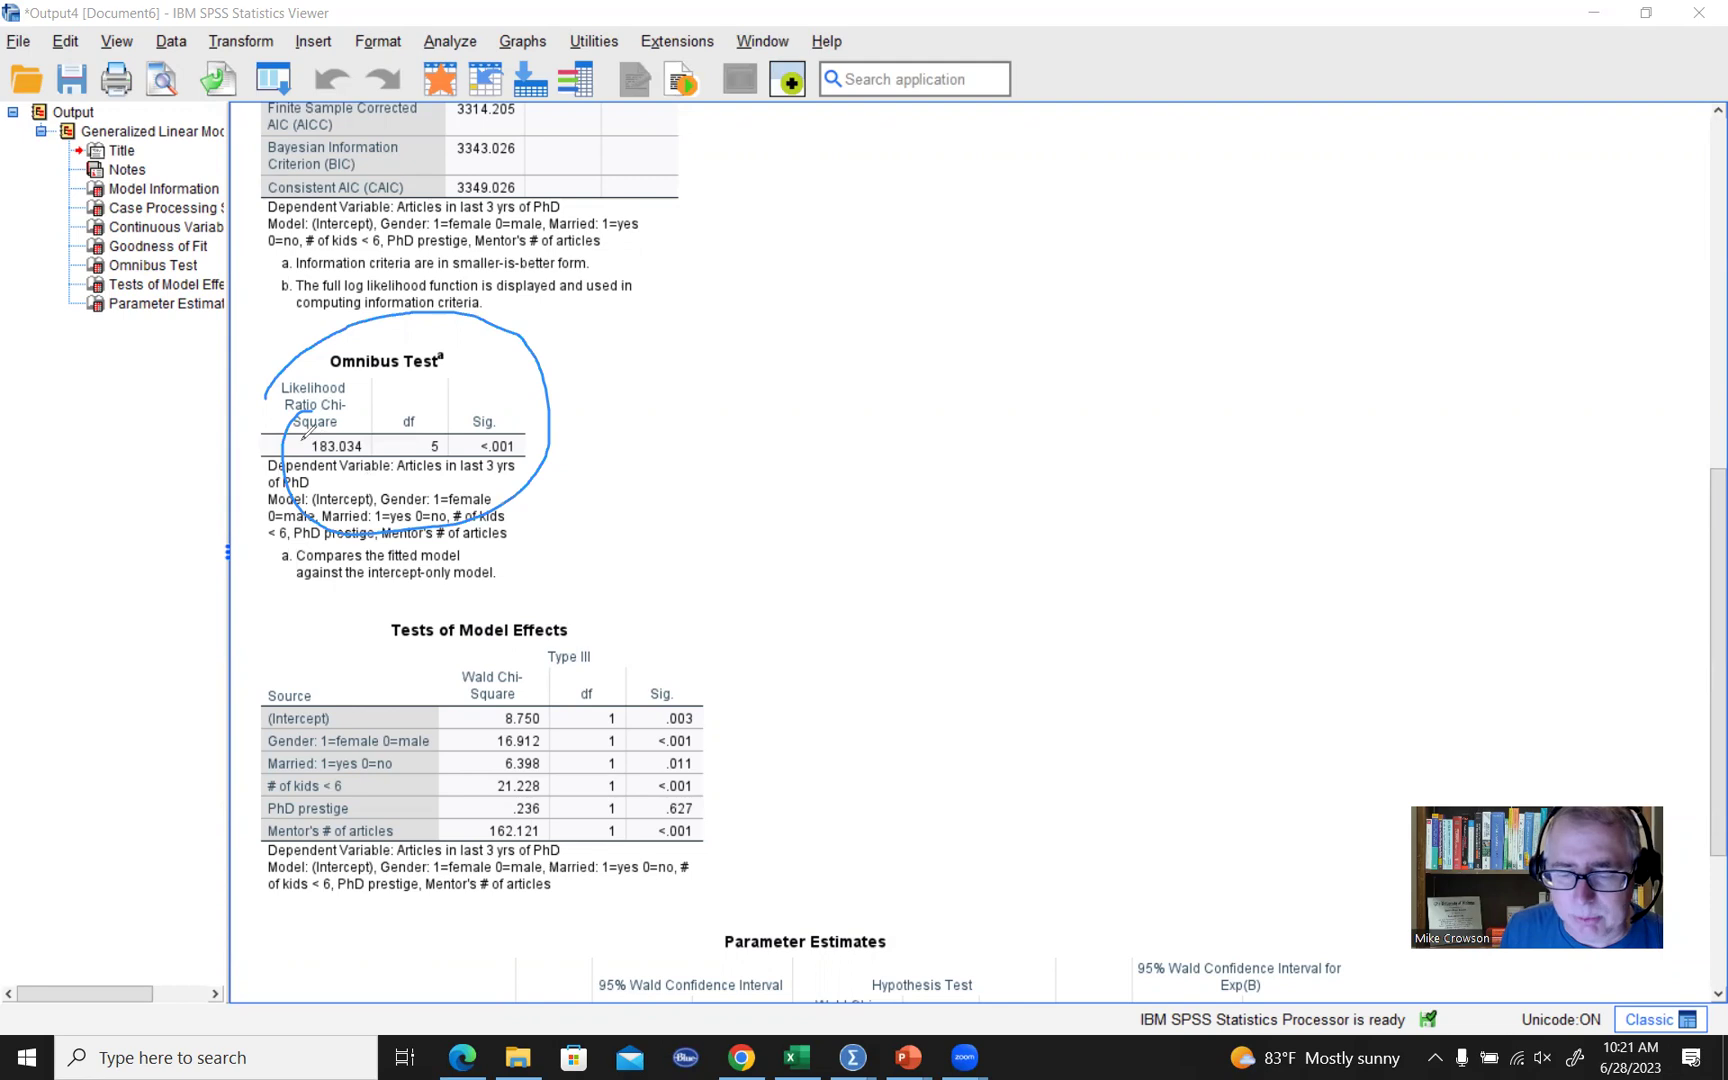
mouse_move(307, 436)
left_mouse_down()
mouse_move(380, 432)
mouse_move(300, 422)
left_mouse_up()
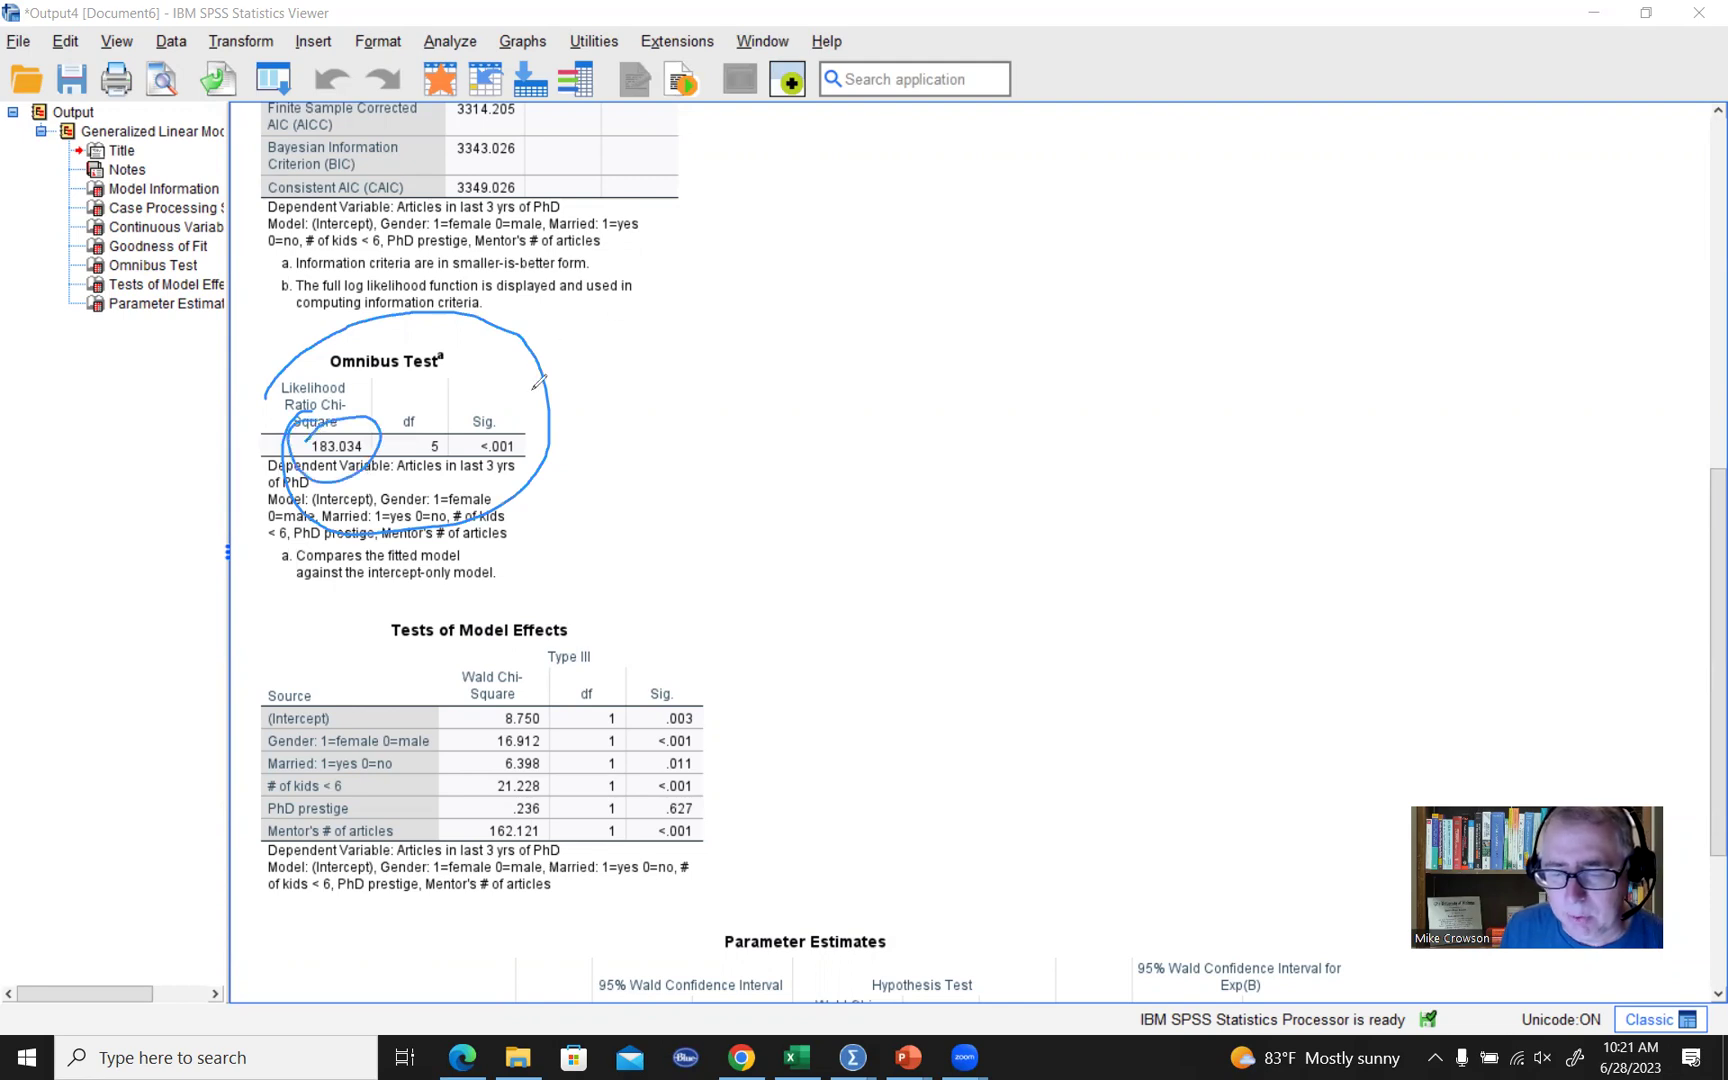
mouse_move(405, 436)
left_mouse_down()
mouse_move(432, 420)
mouse_move(400, 432)
left_mouse_up()
left_click_drag(505, 428, 494, 424)
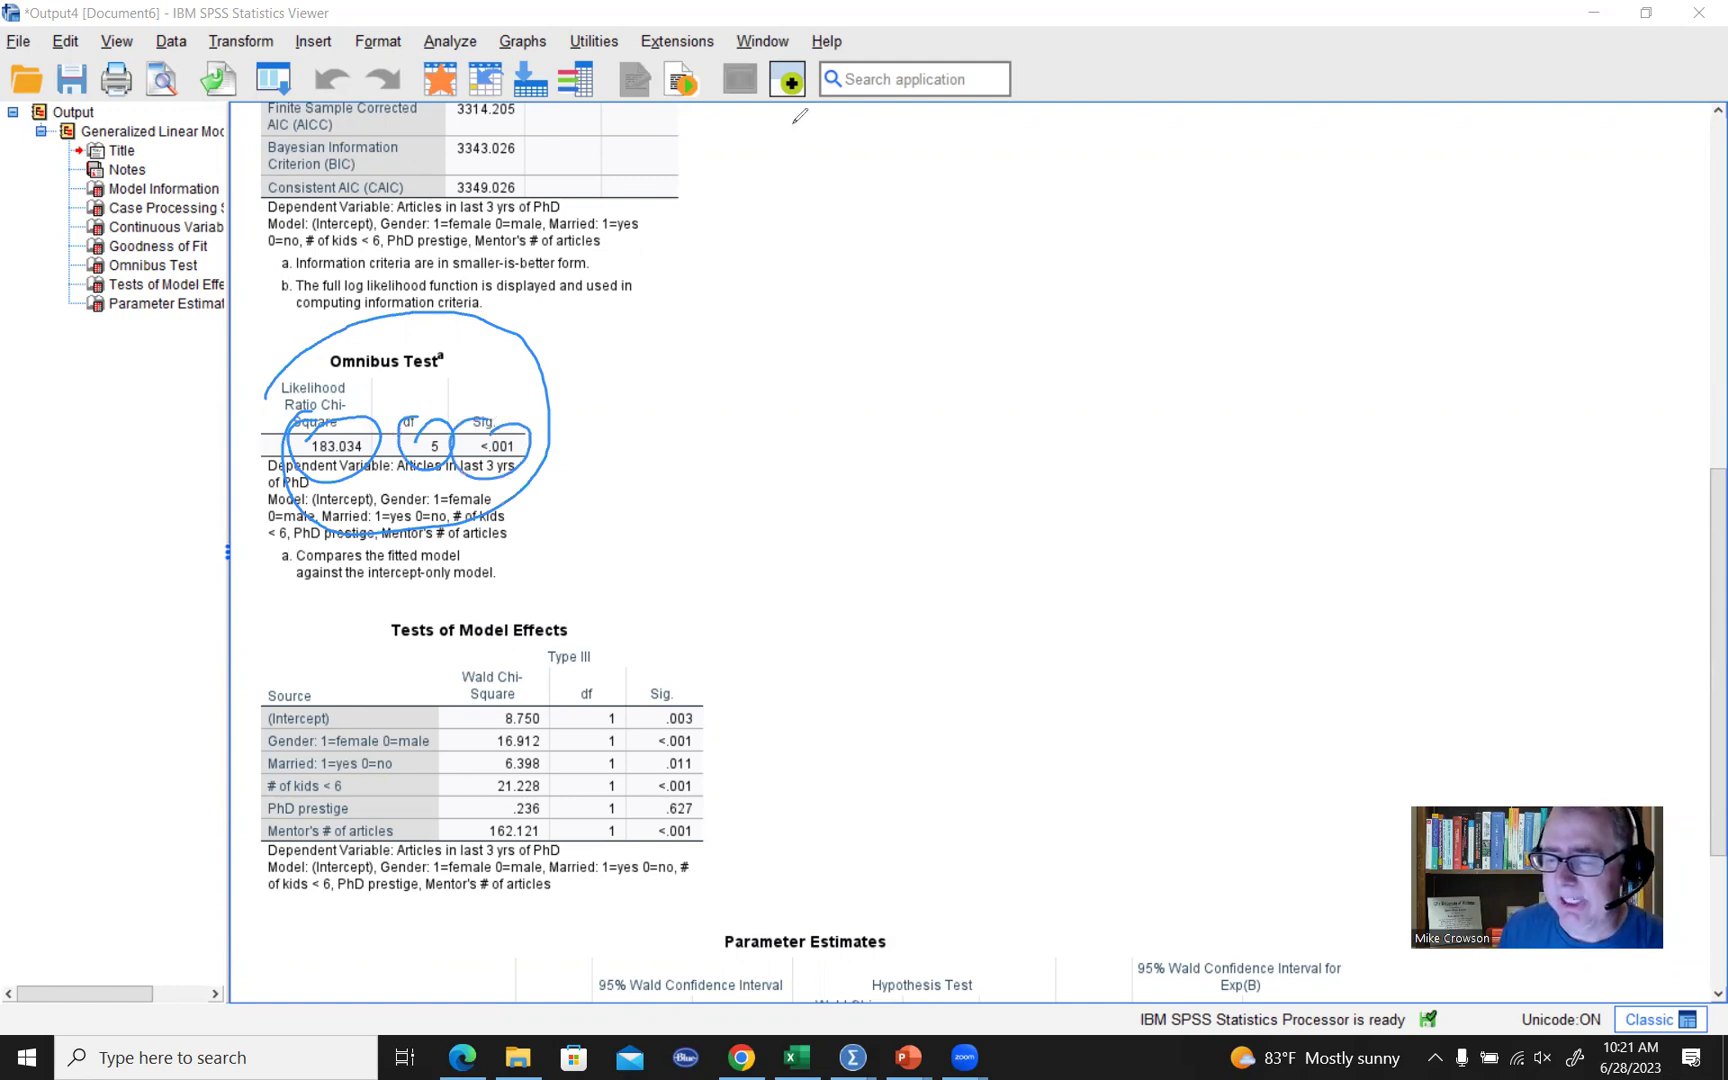
key("Escape")
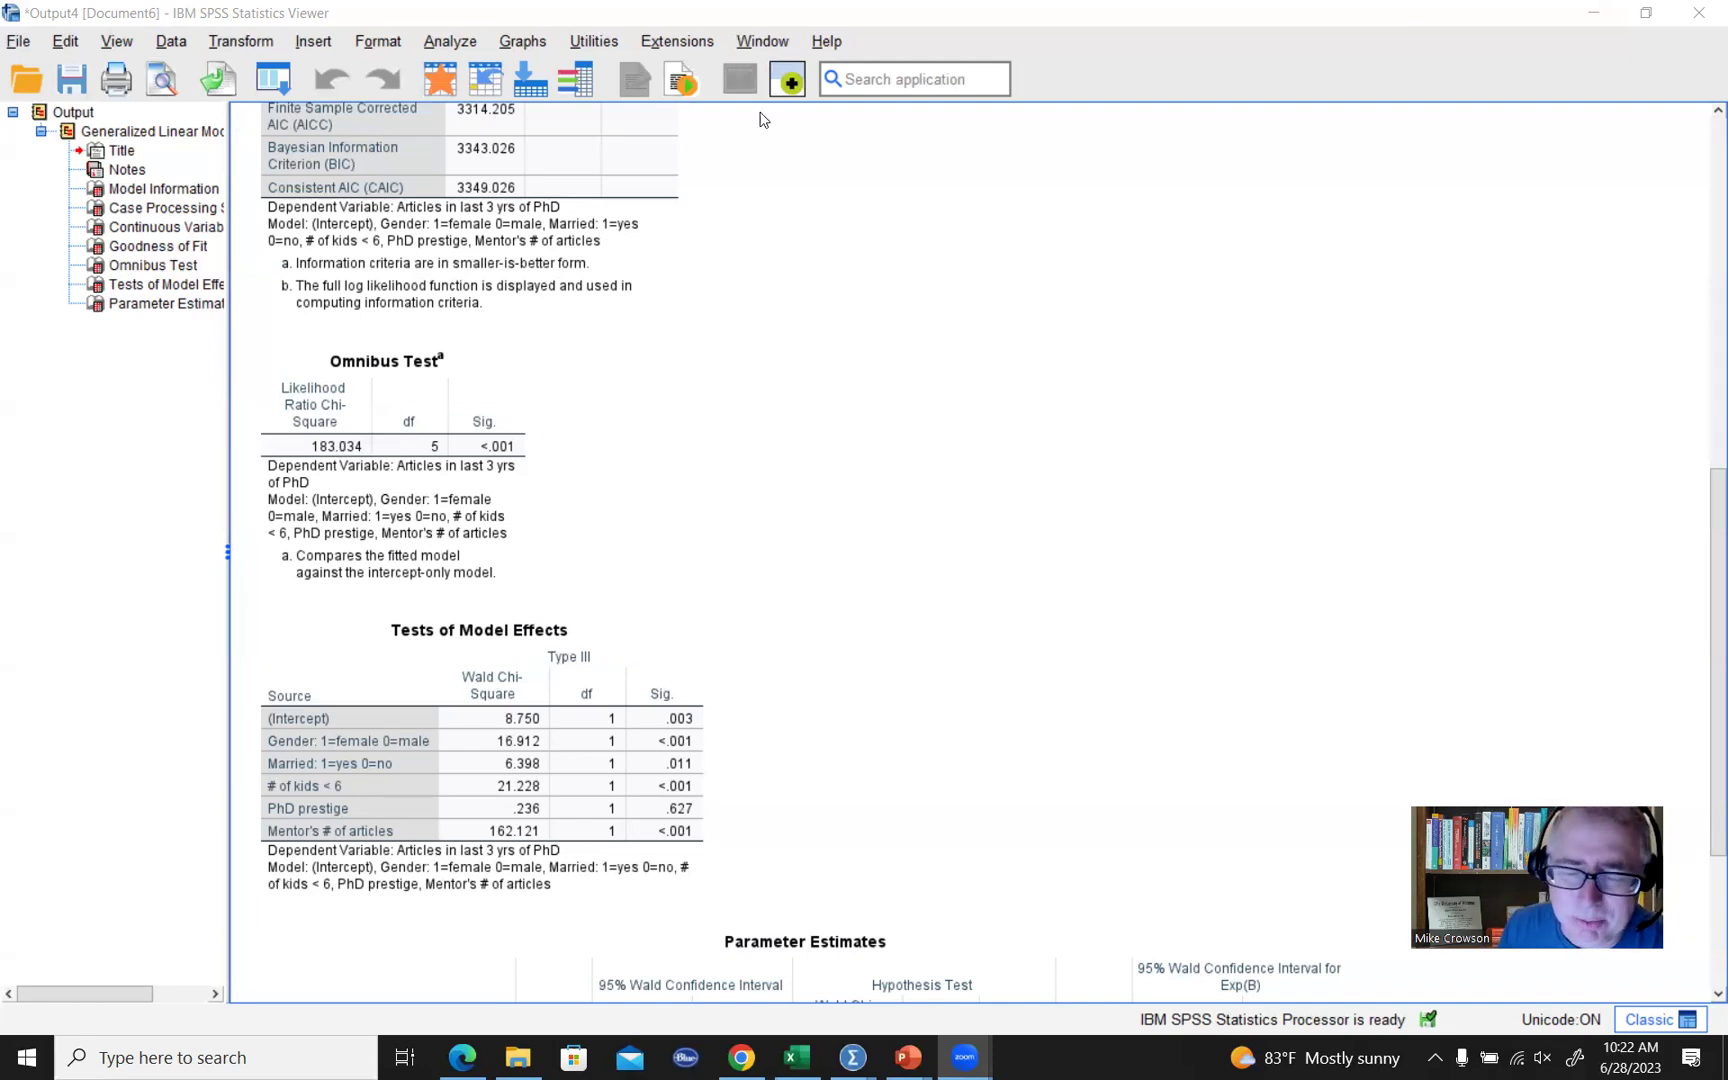
Check the full model's log likelihood in the Goodness of Fit table.
scroll(856, 668, "up", 5)
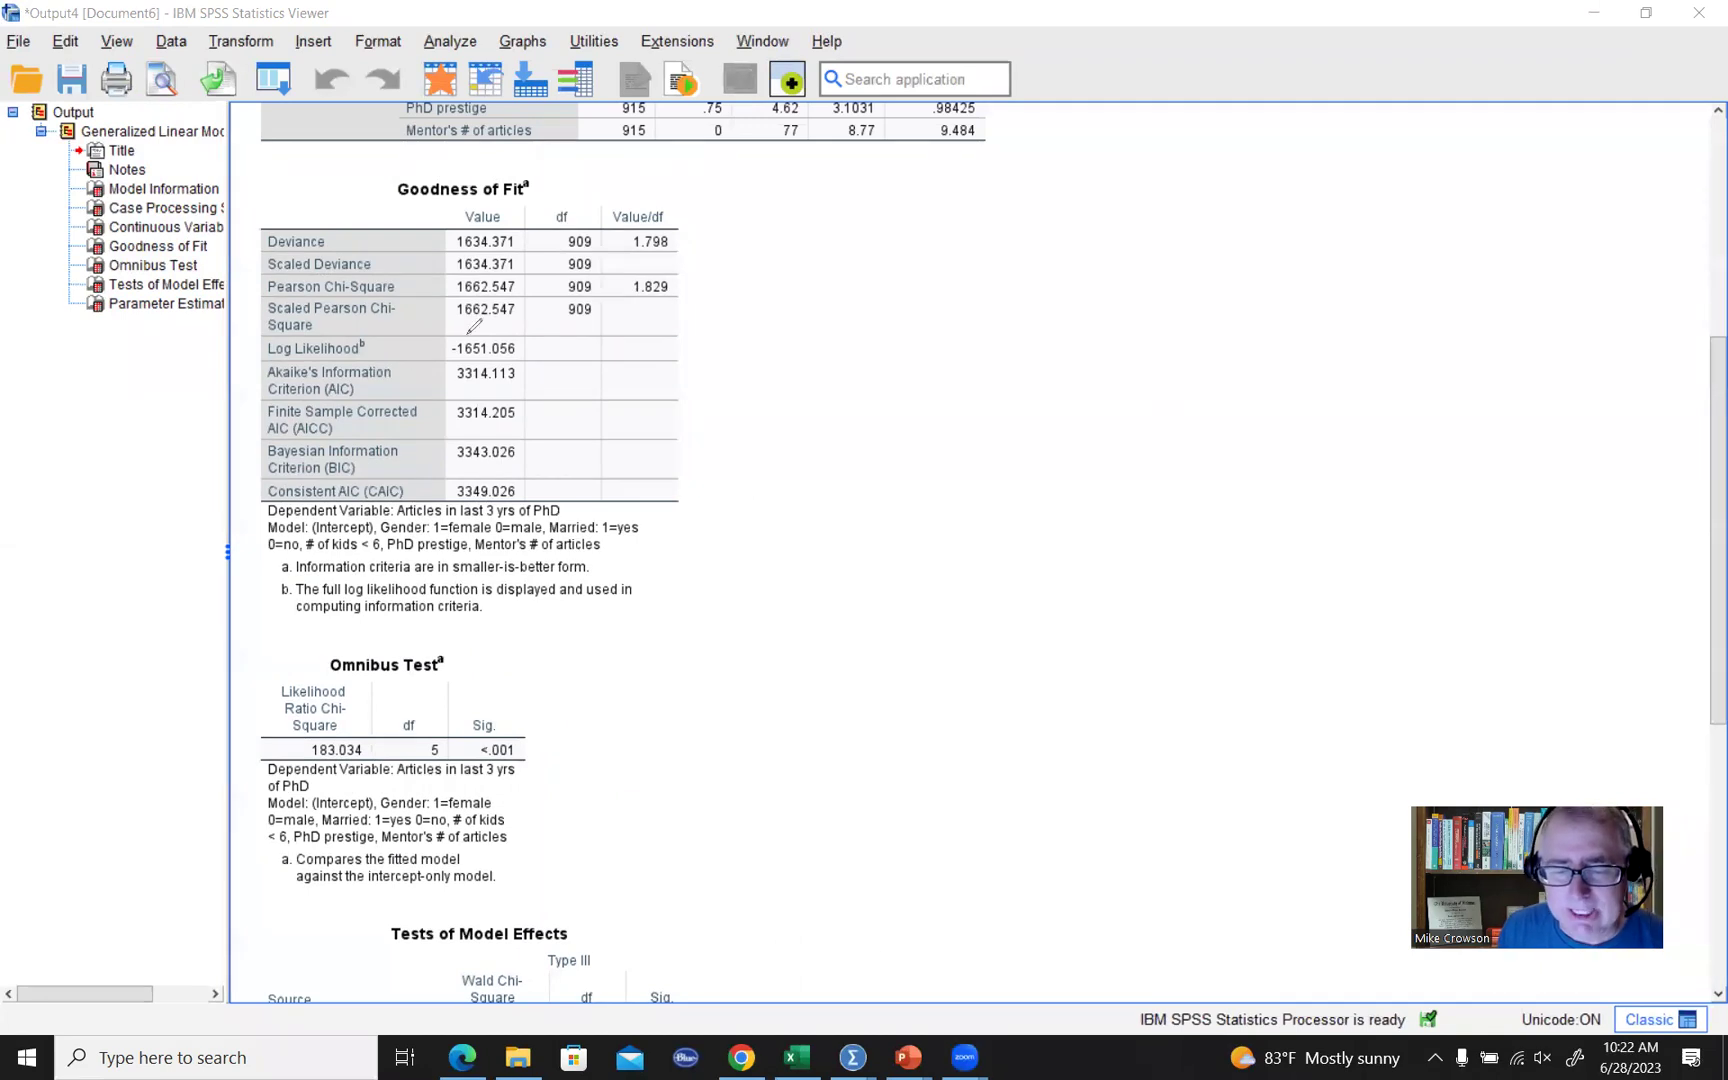
mouse_move(447, 336)
left_mouse_down()
mouse_move(487, 318)
mouse_move(533, 338)
mouse_move(468, 319)
left_mouse_up()
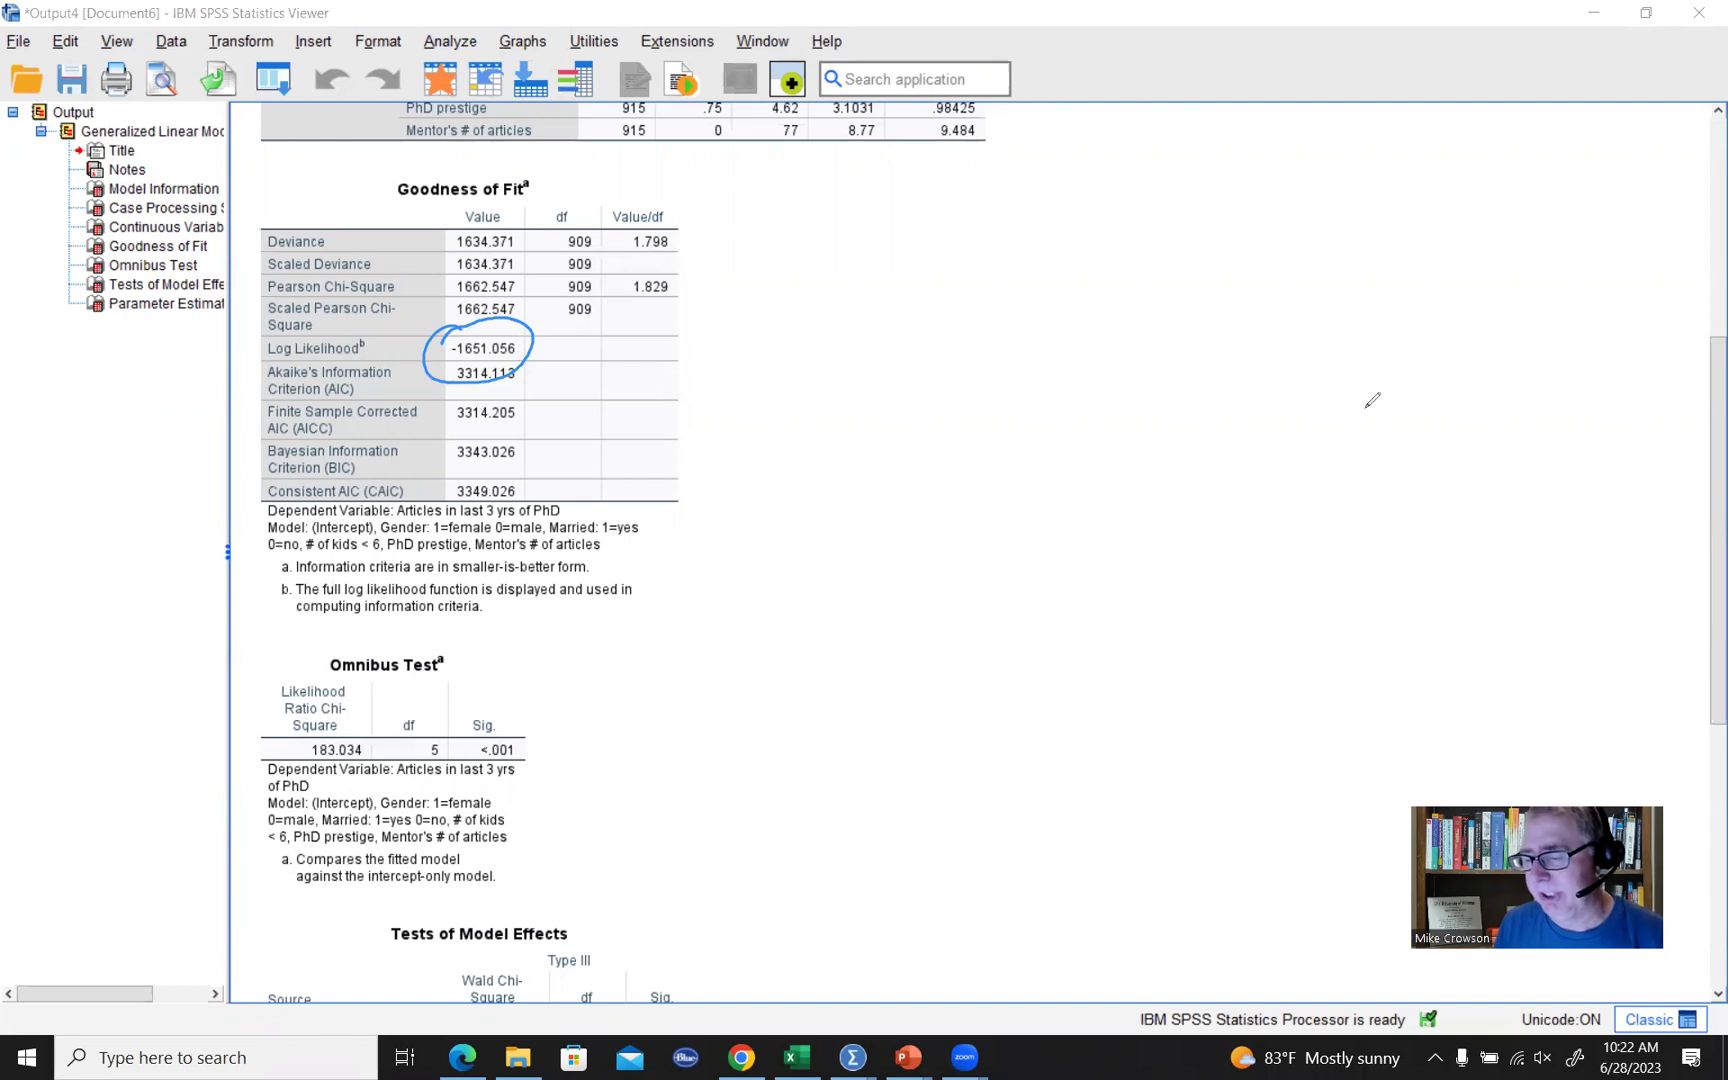
key("ctrl+z")
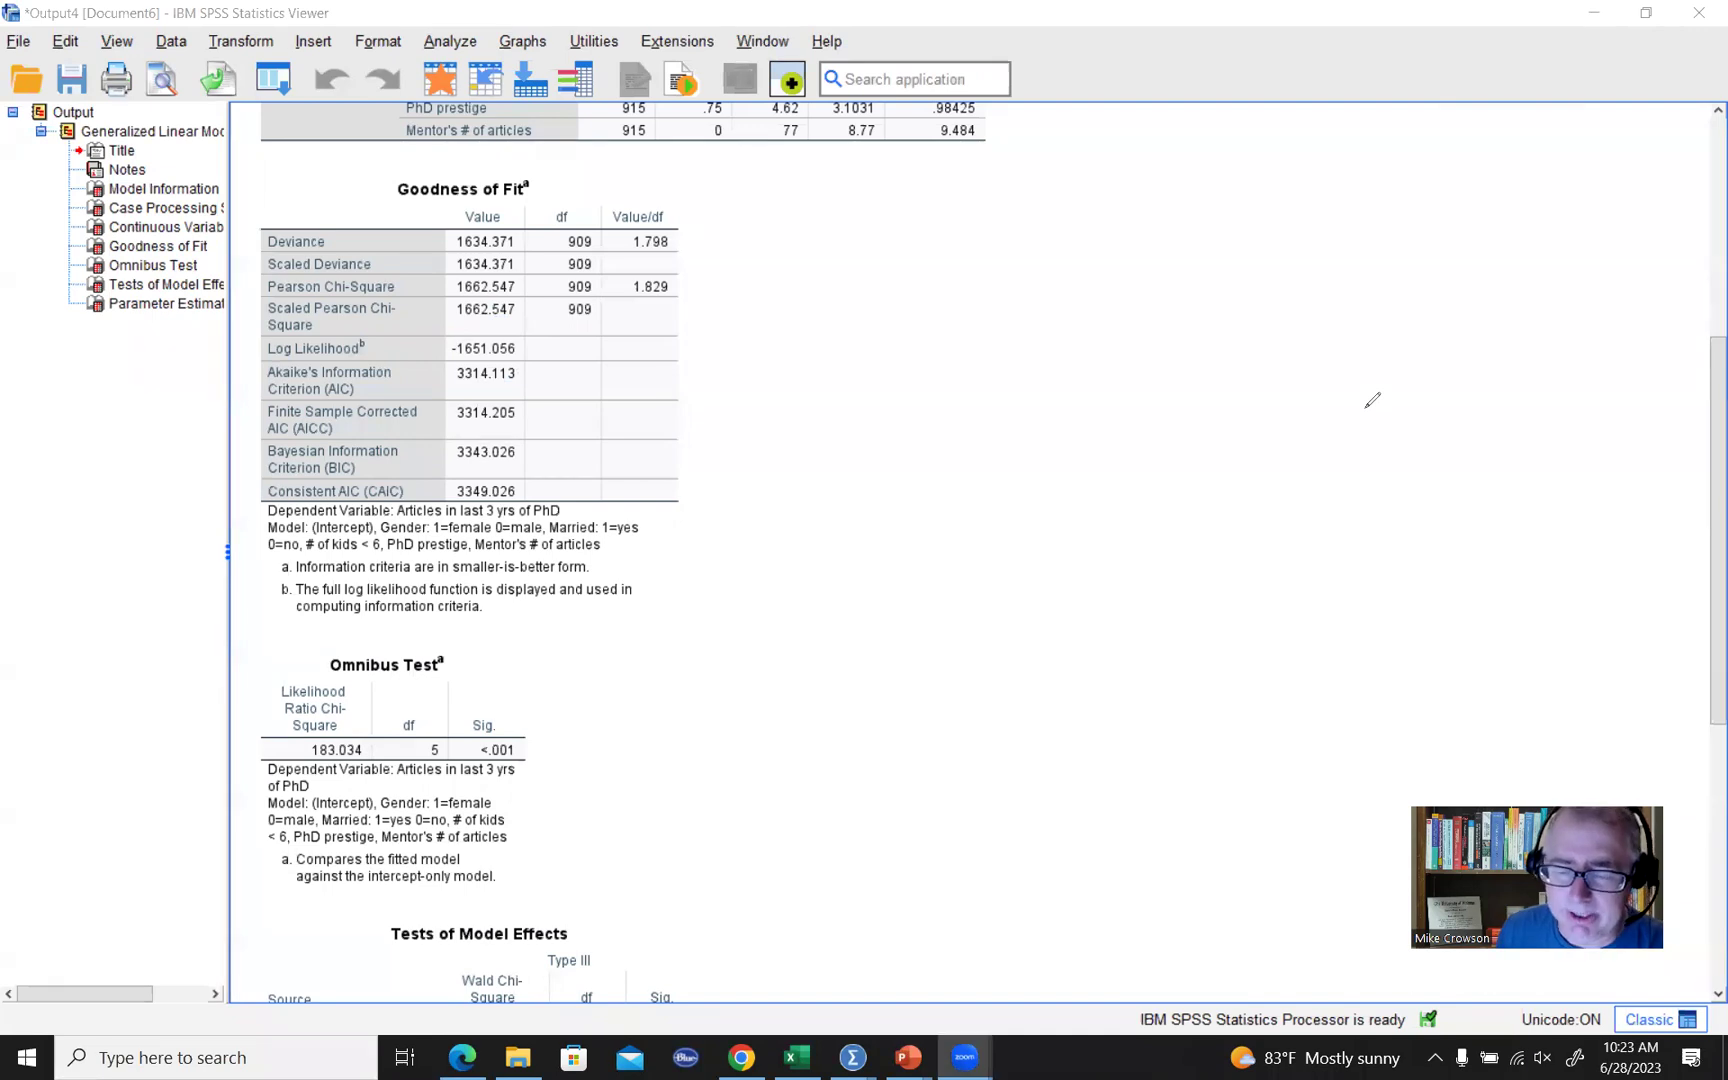
Reopen the Generalized Linear Models analysis, remove female, married, kid5, phd and mentor from the model effects, and fit an intercept-only model.
left_click(443, 42)
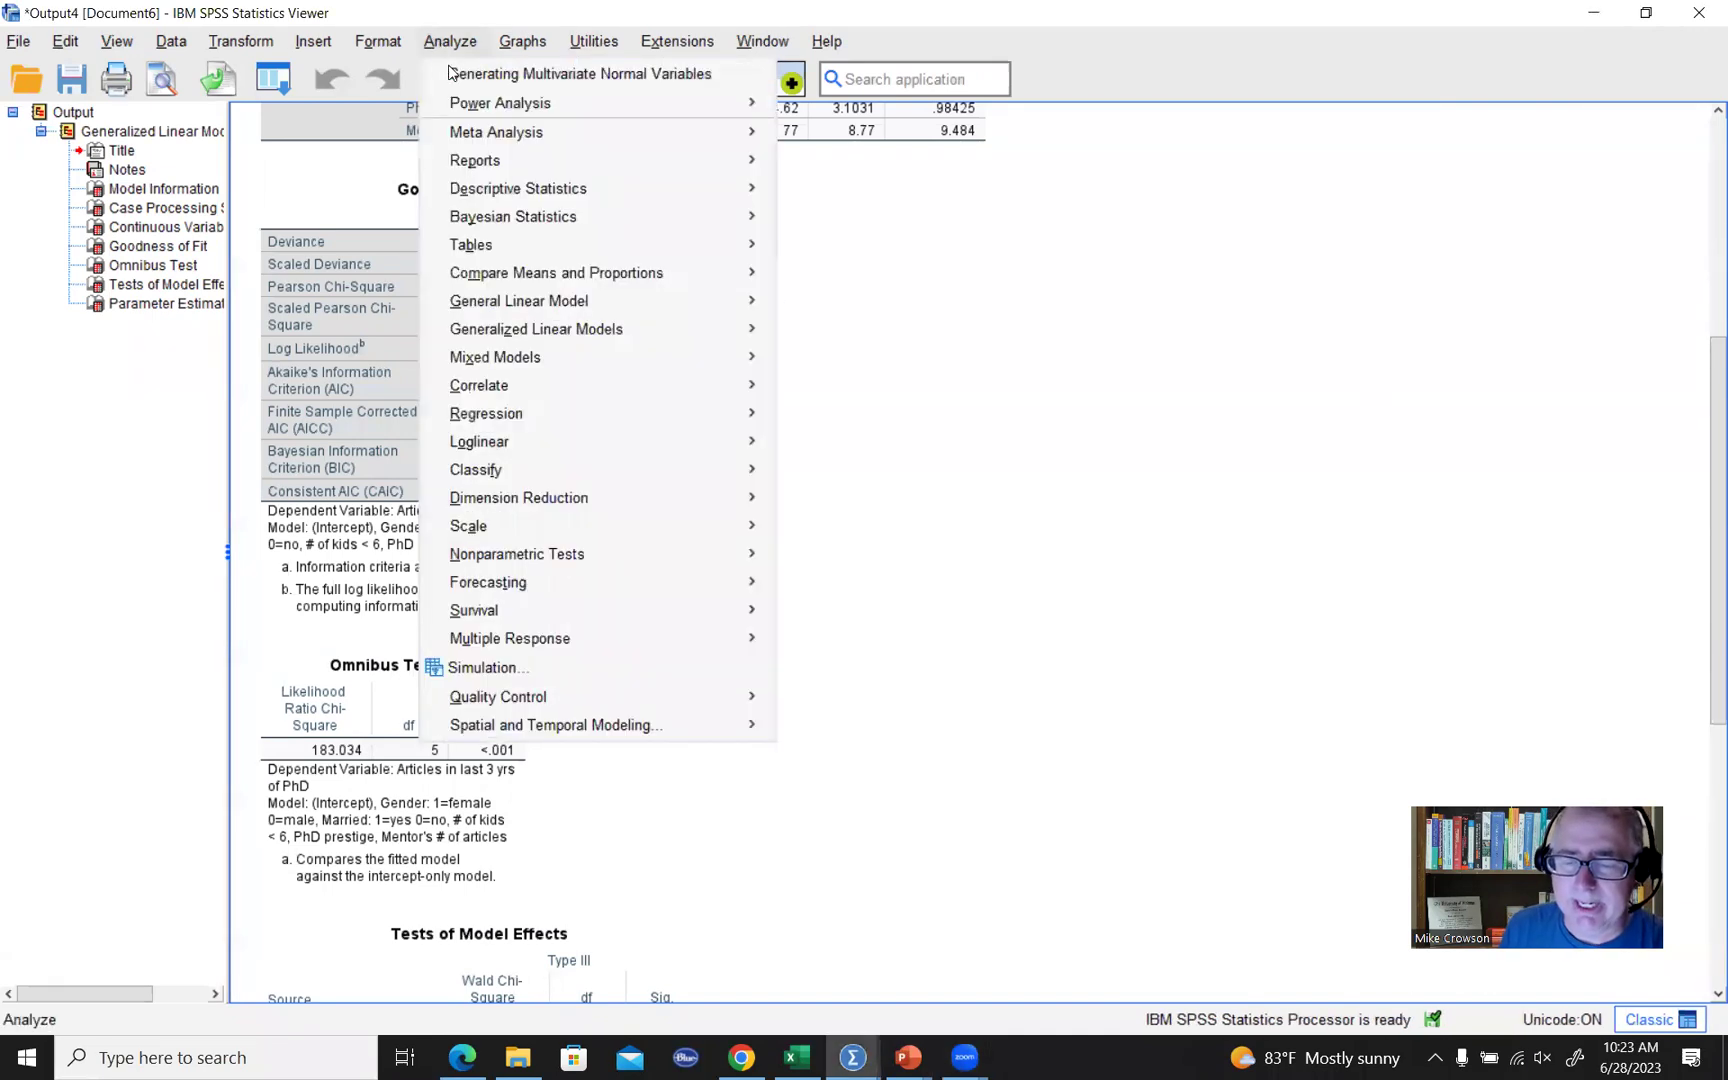
mouse_move(586, 332)
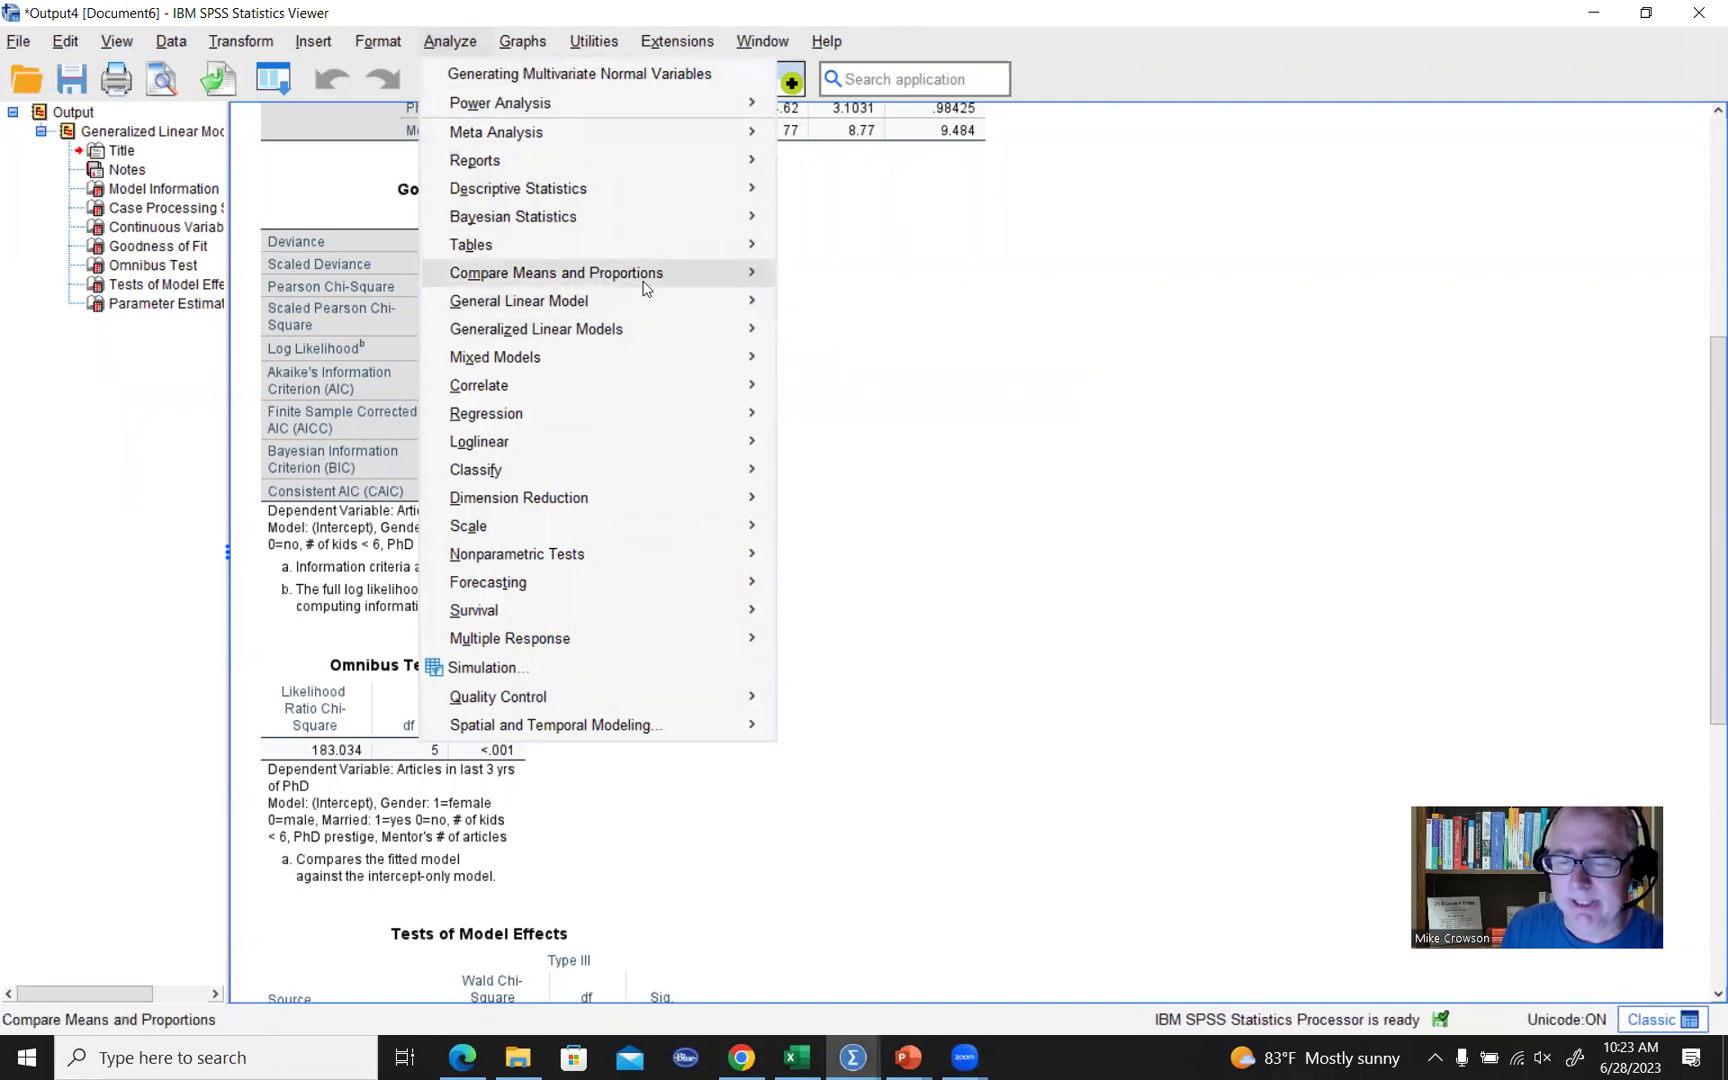
mouse_move(701, 325)
left_click(865, 332)
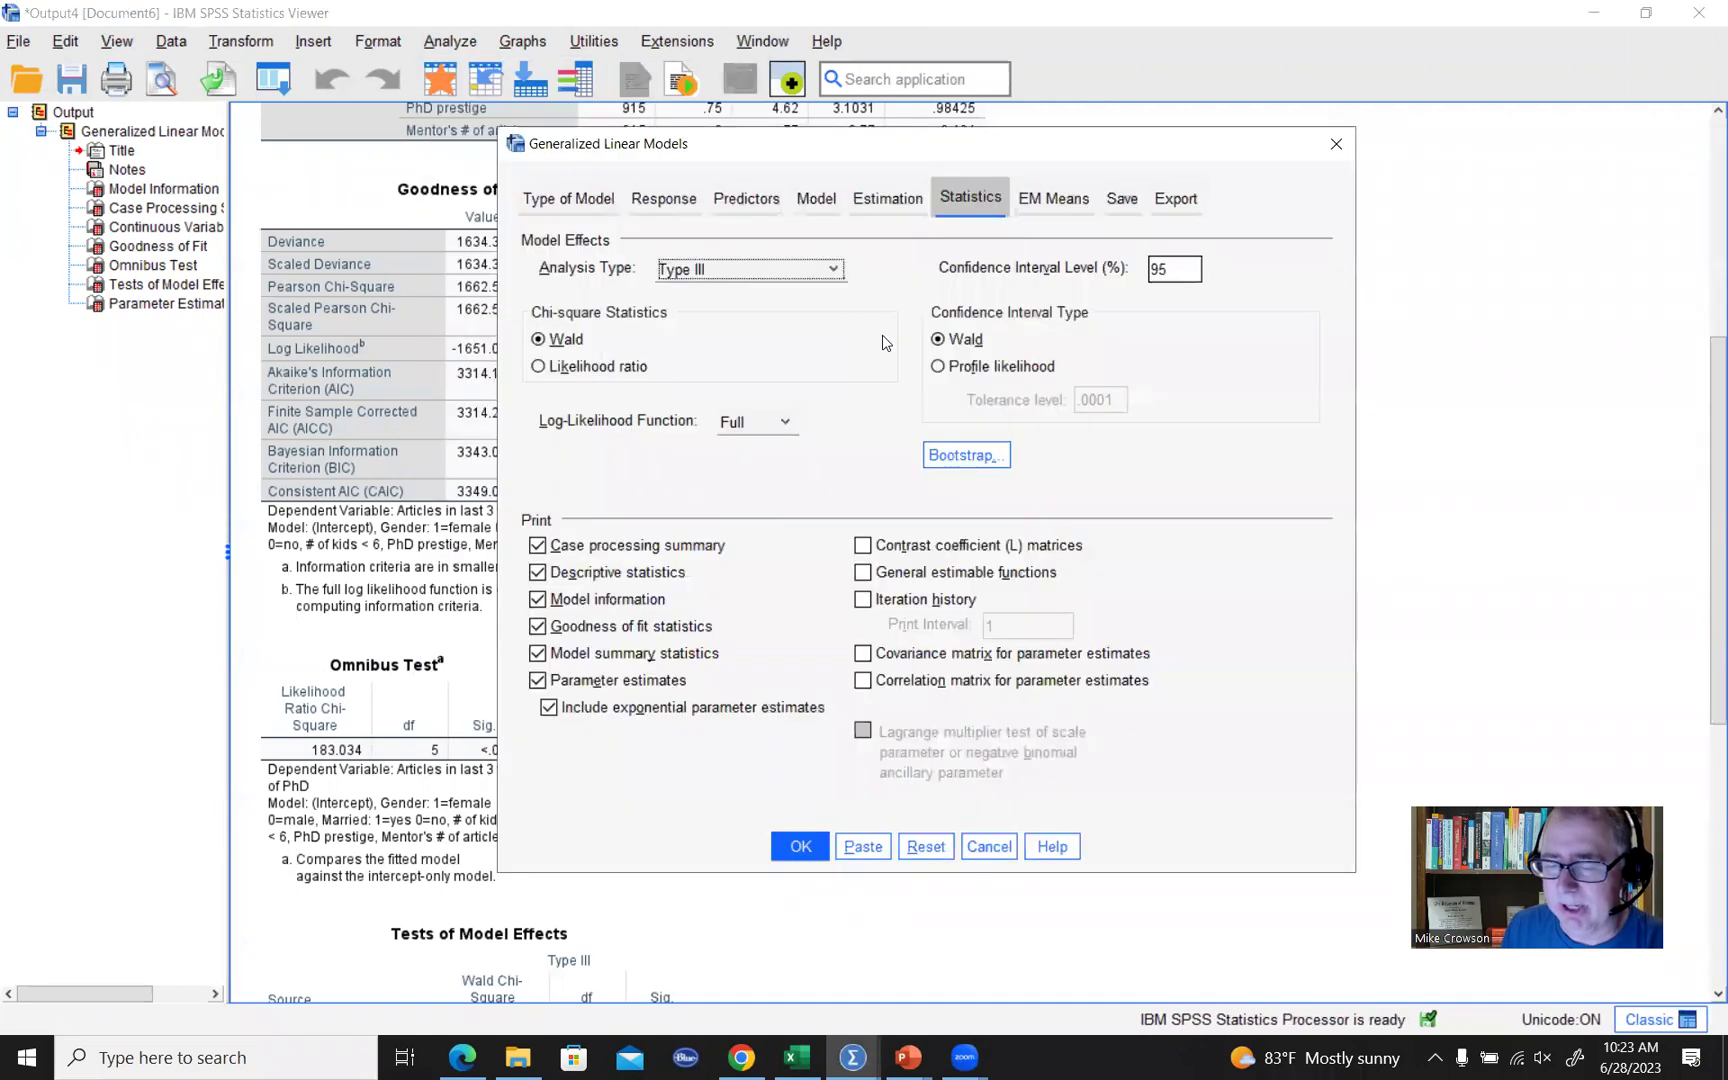
left_click(752, 196)
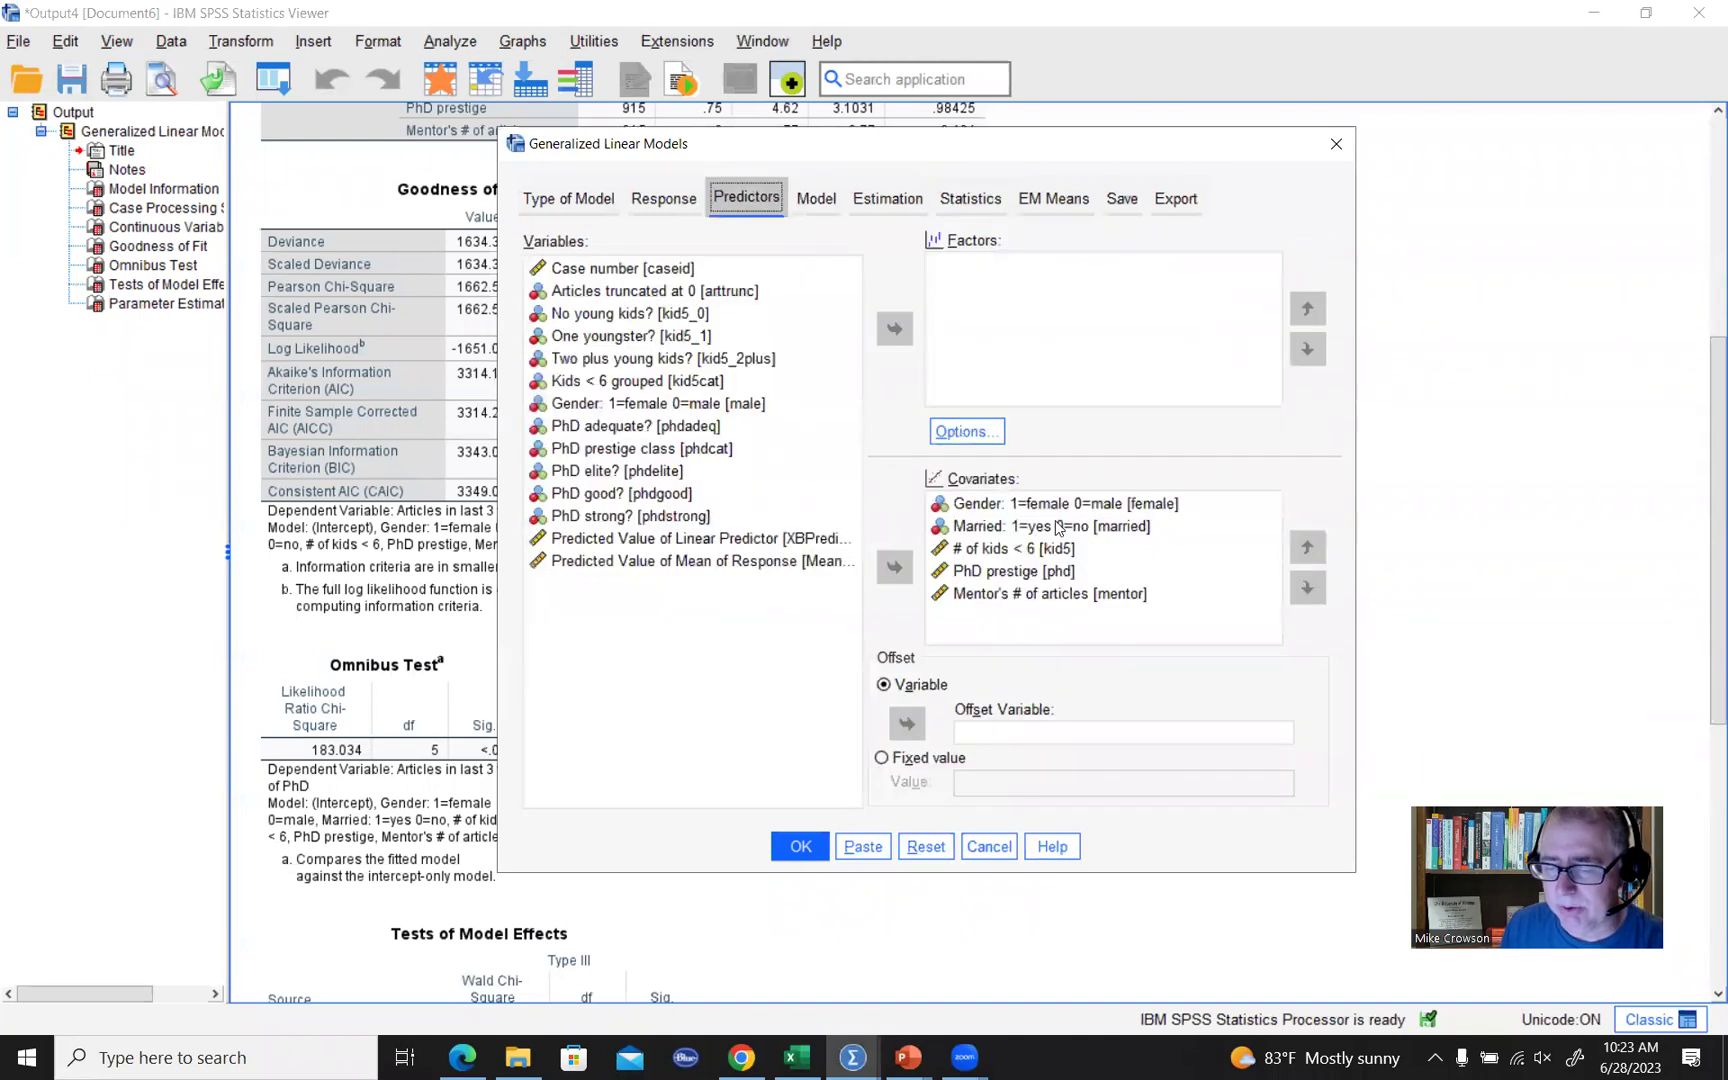
left_click(829, 204)
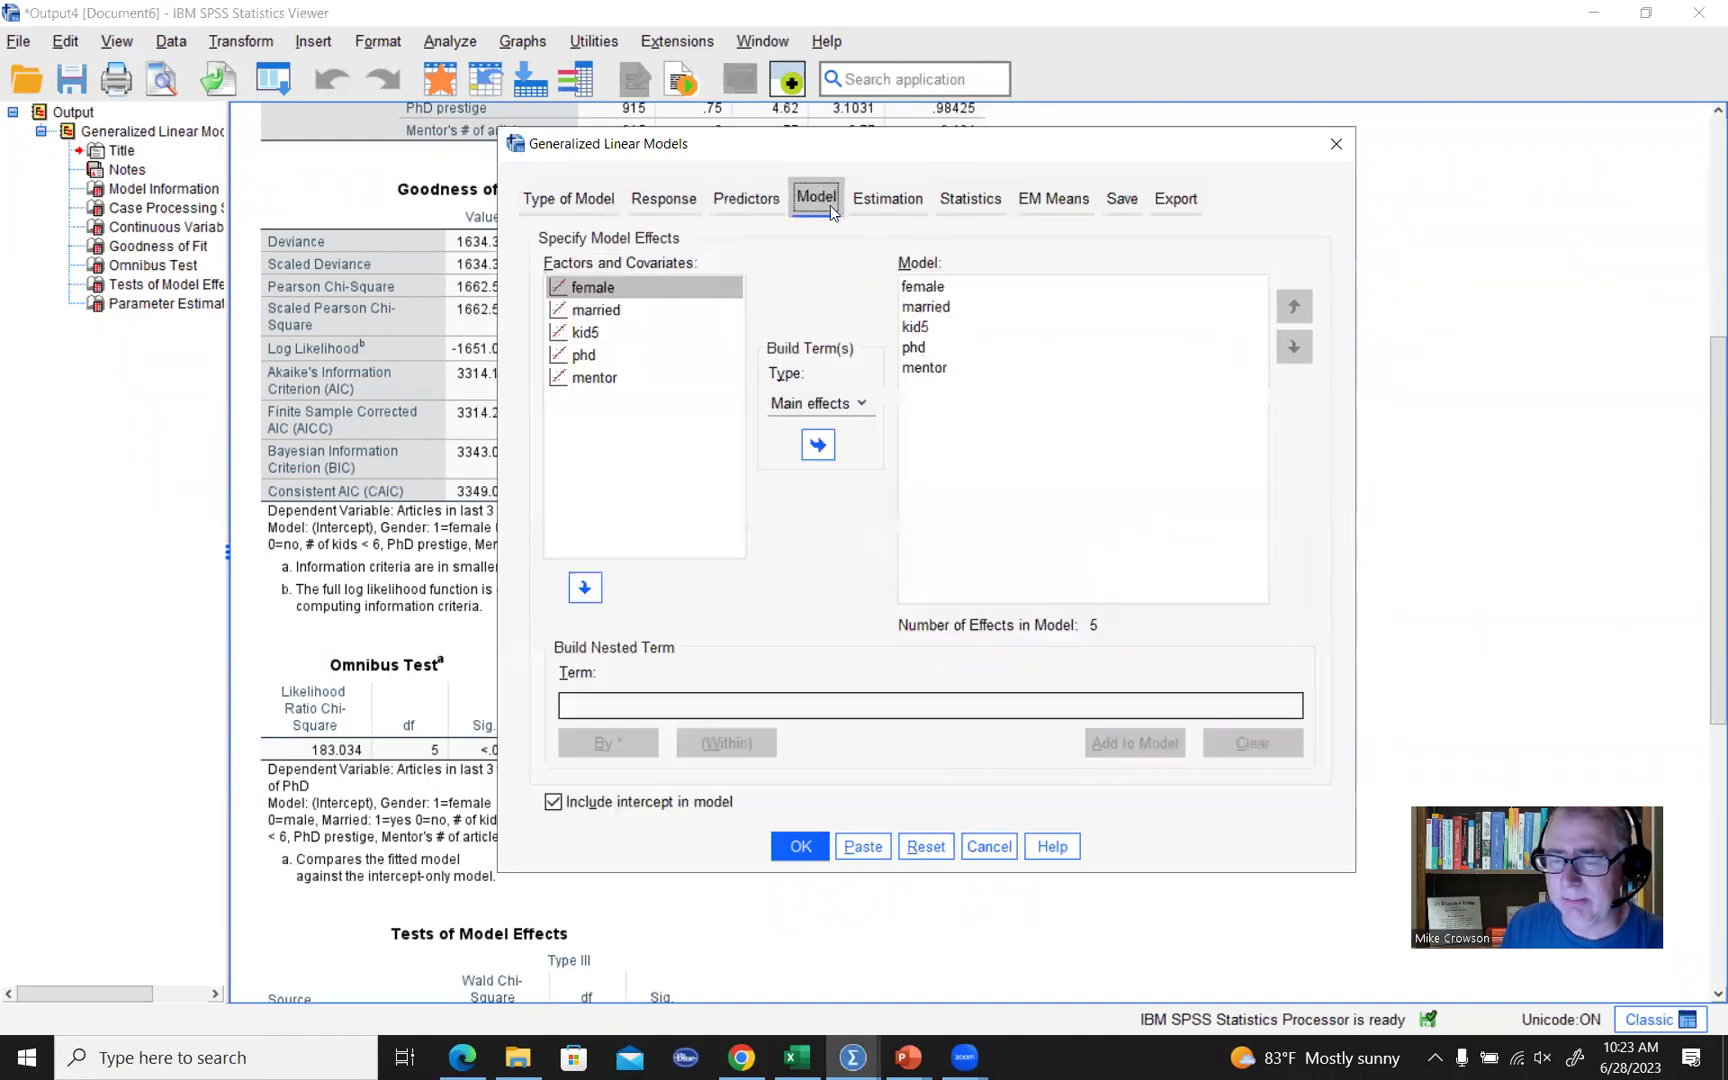
left_click(945, 292)
left_click(940, 370, "shift")
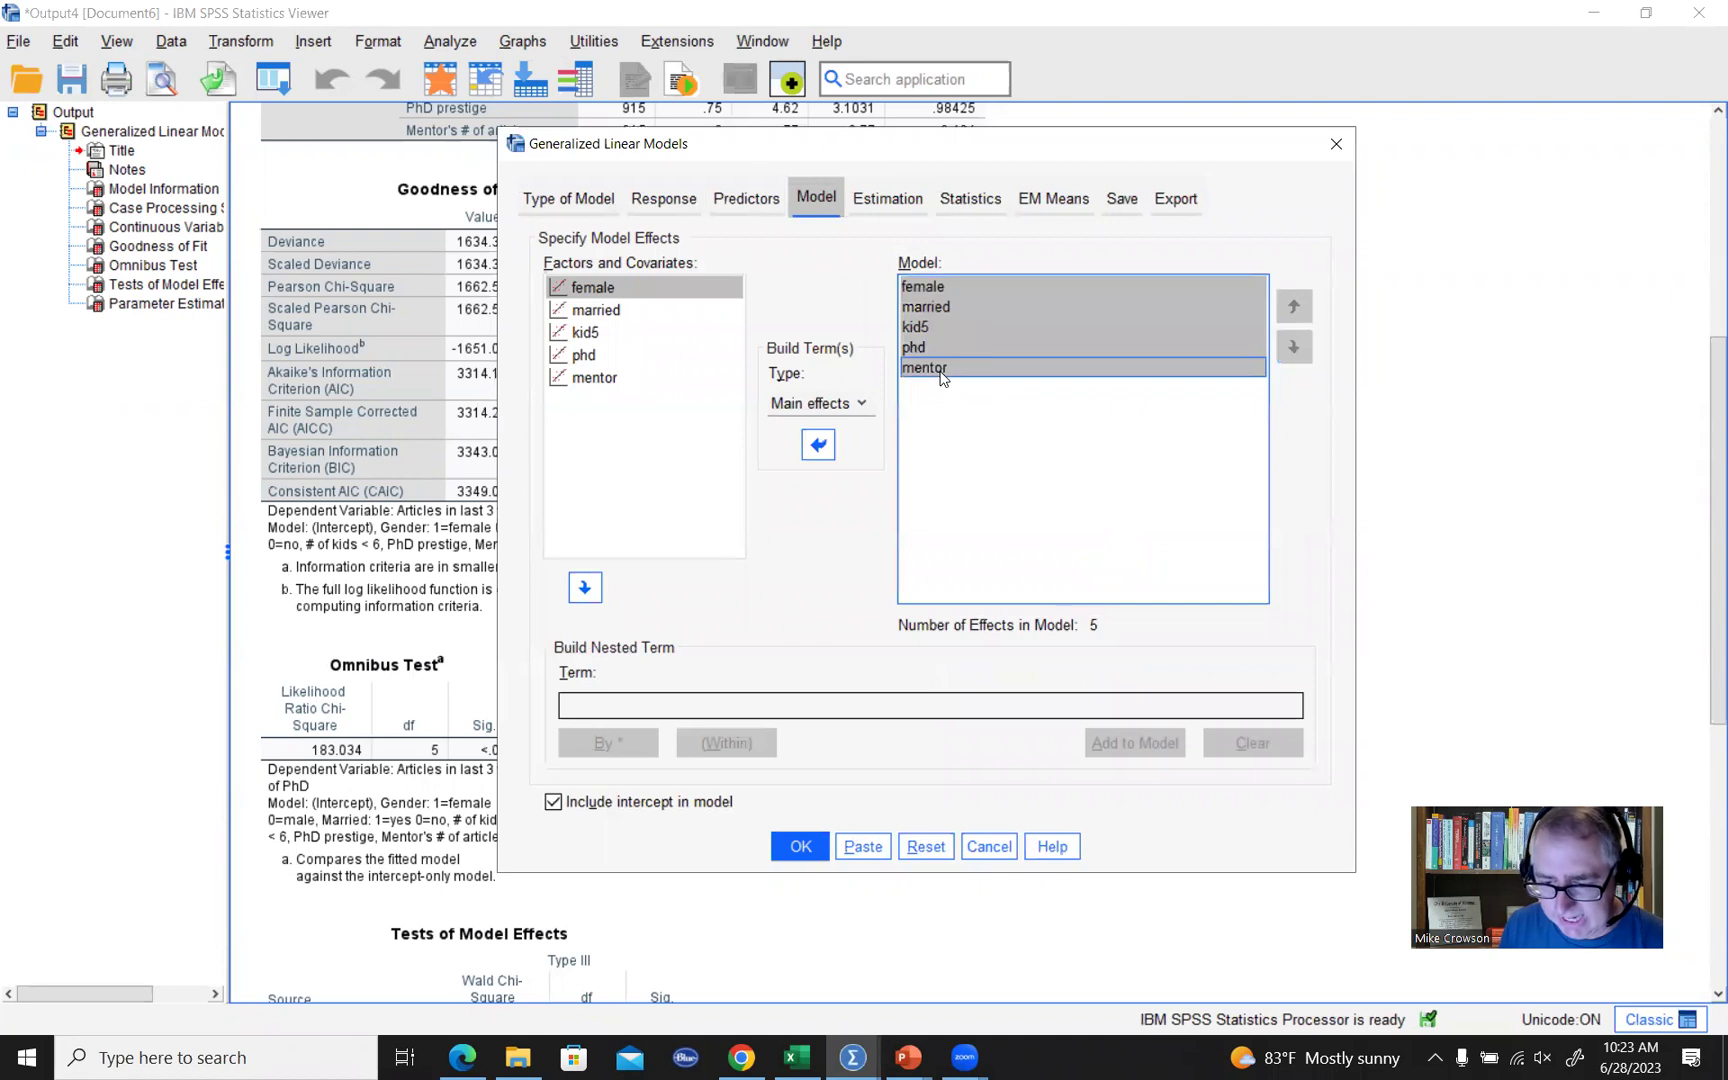
left_click(818, 445)
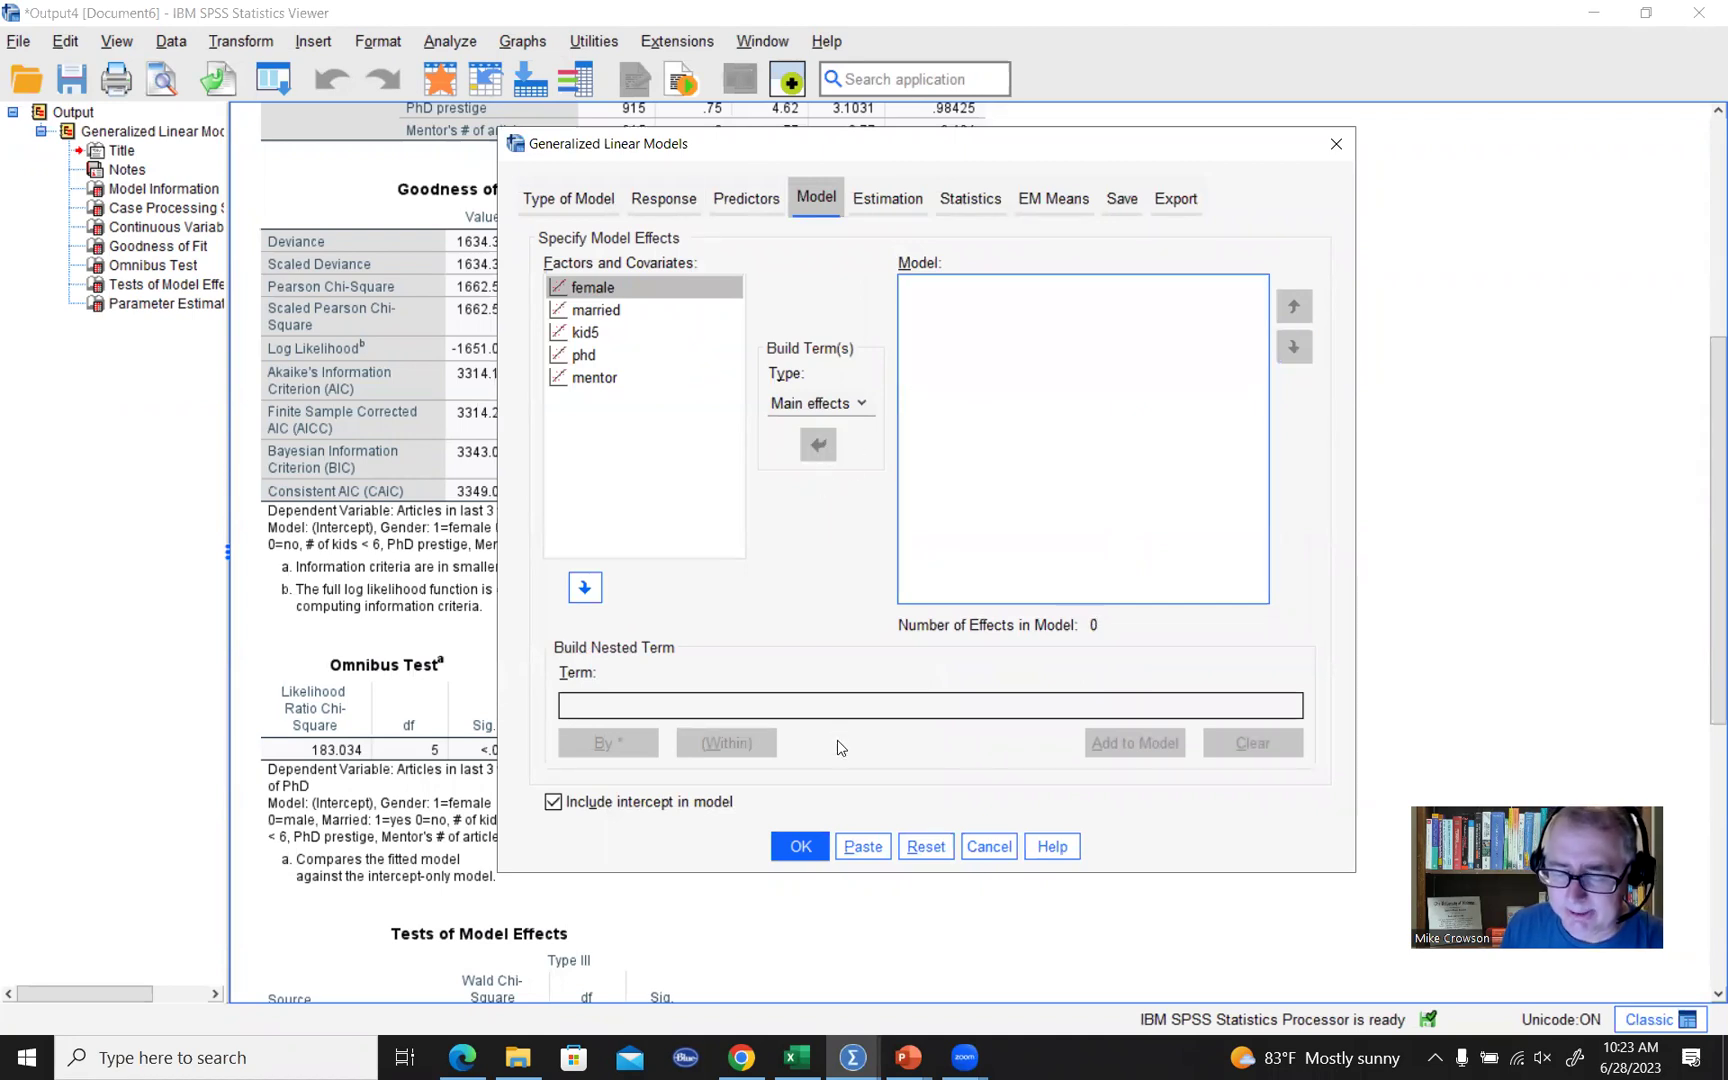
left_click(803, 848)
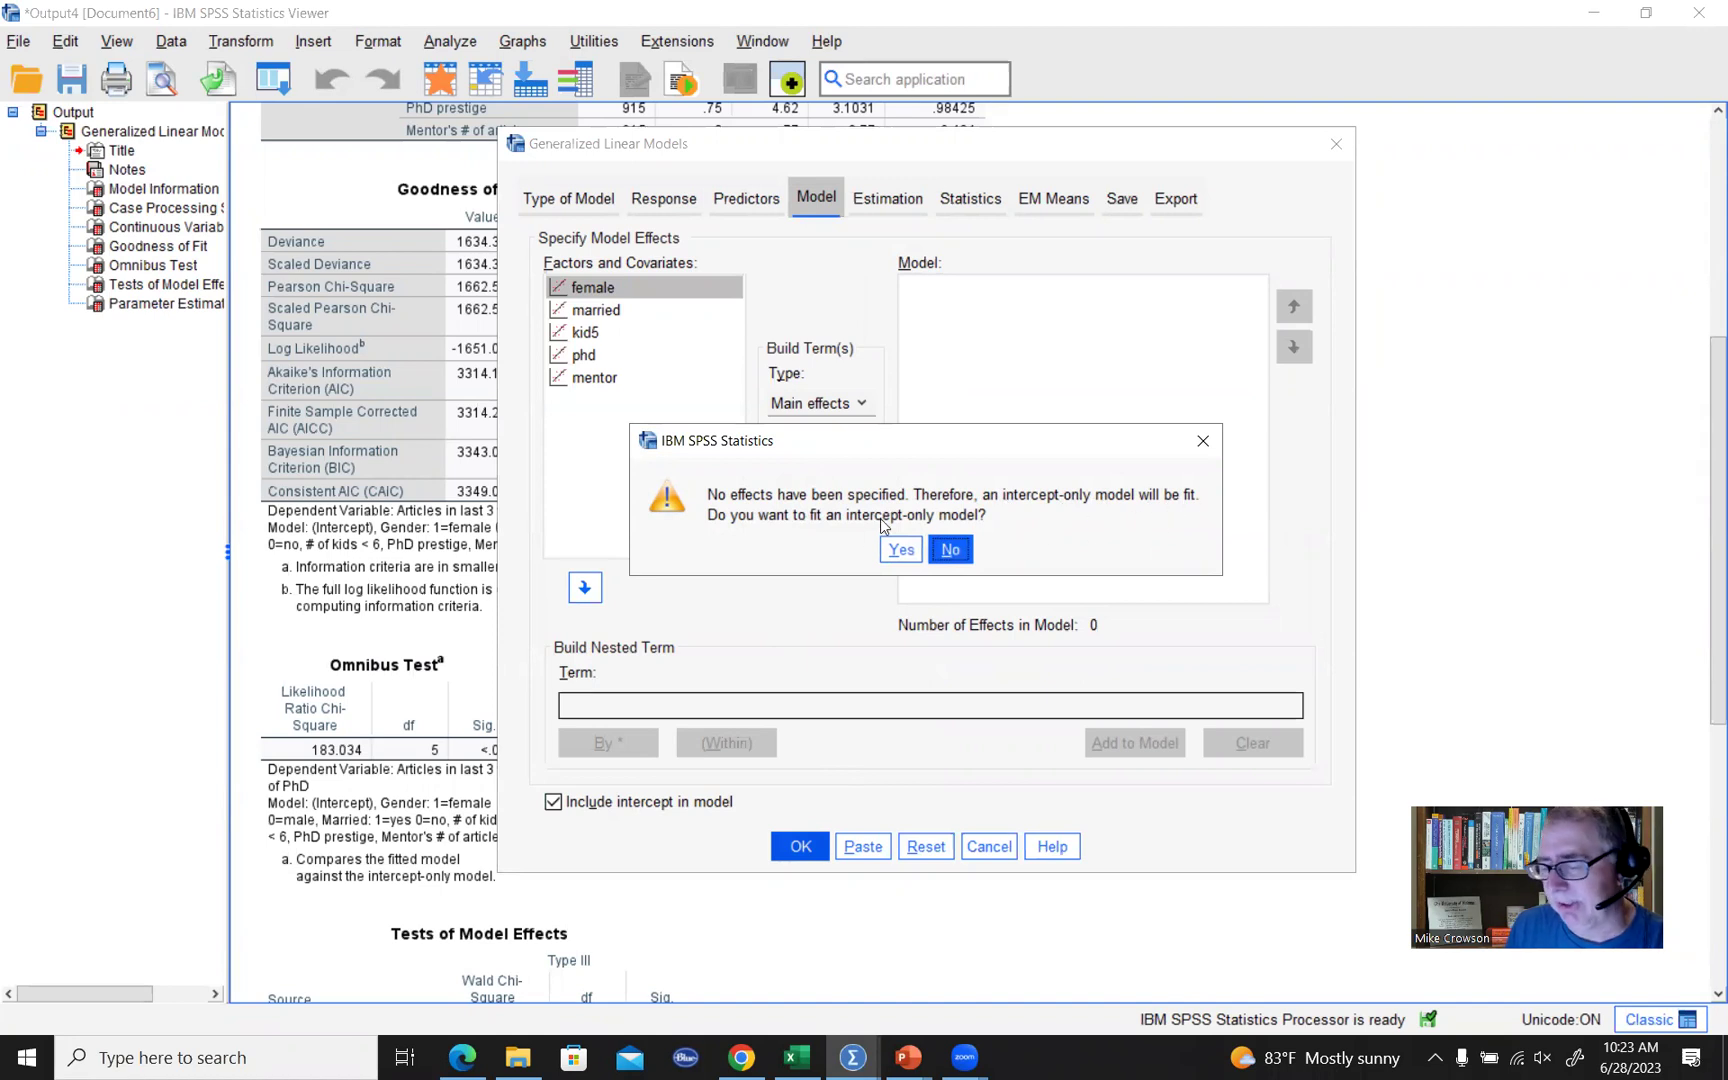
left_click(902, 551)
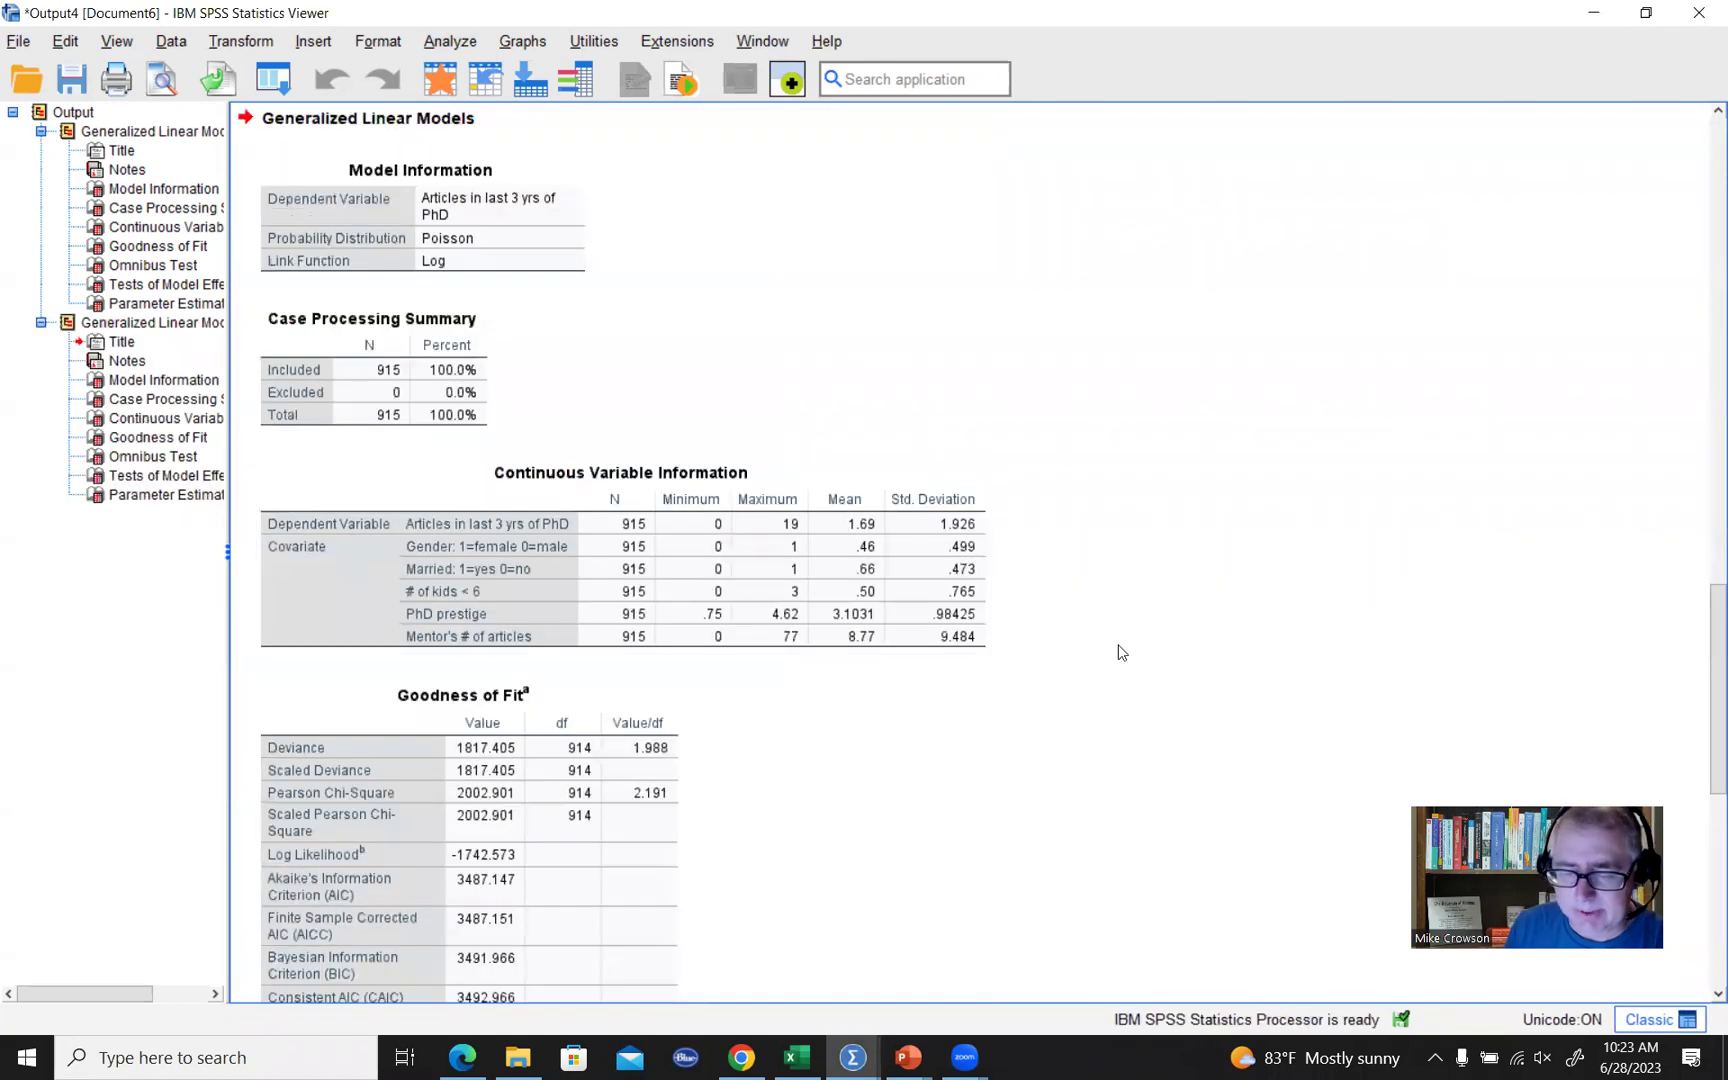
Examine the intercept-only model's parameter estimates and its log likelihood in the Goodness of Fit table.
scroll(1120, 650, "down", 10)
left_click(746, 858)
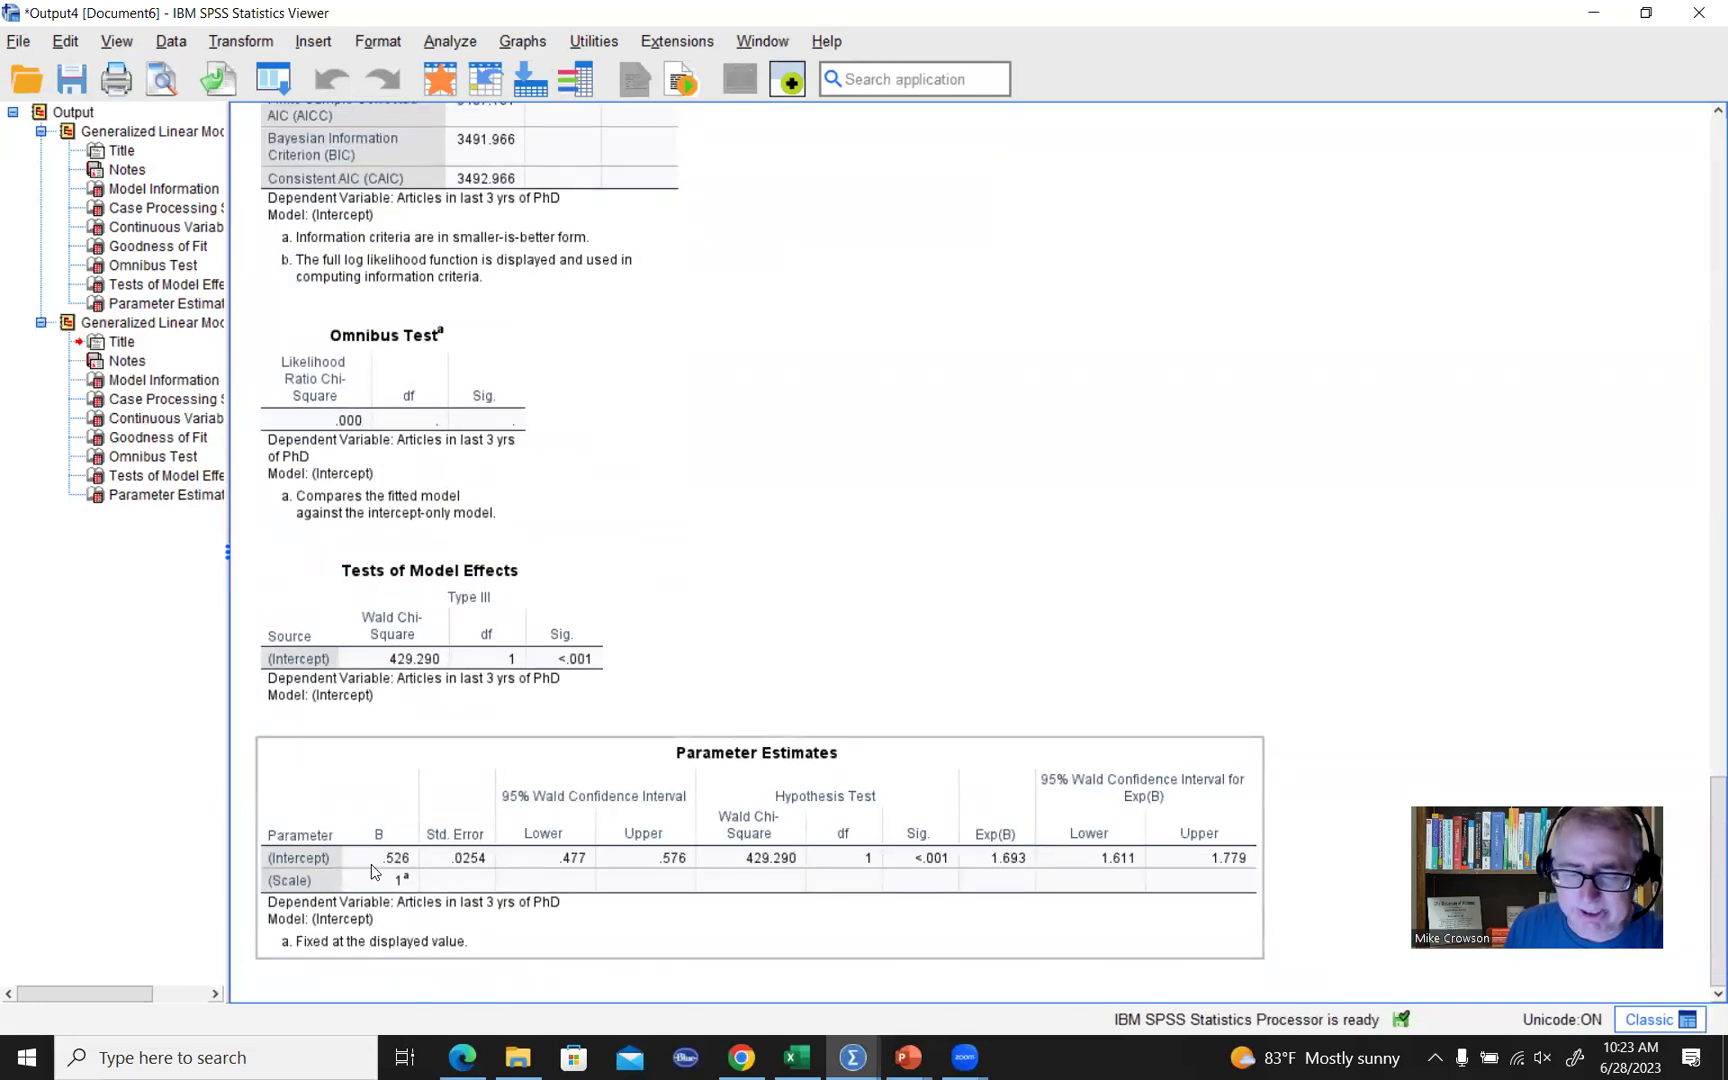
left_click(947, 593)
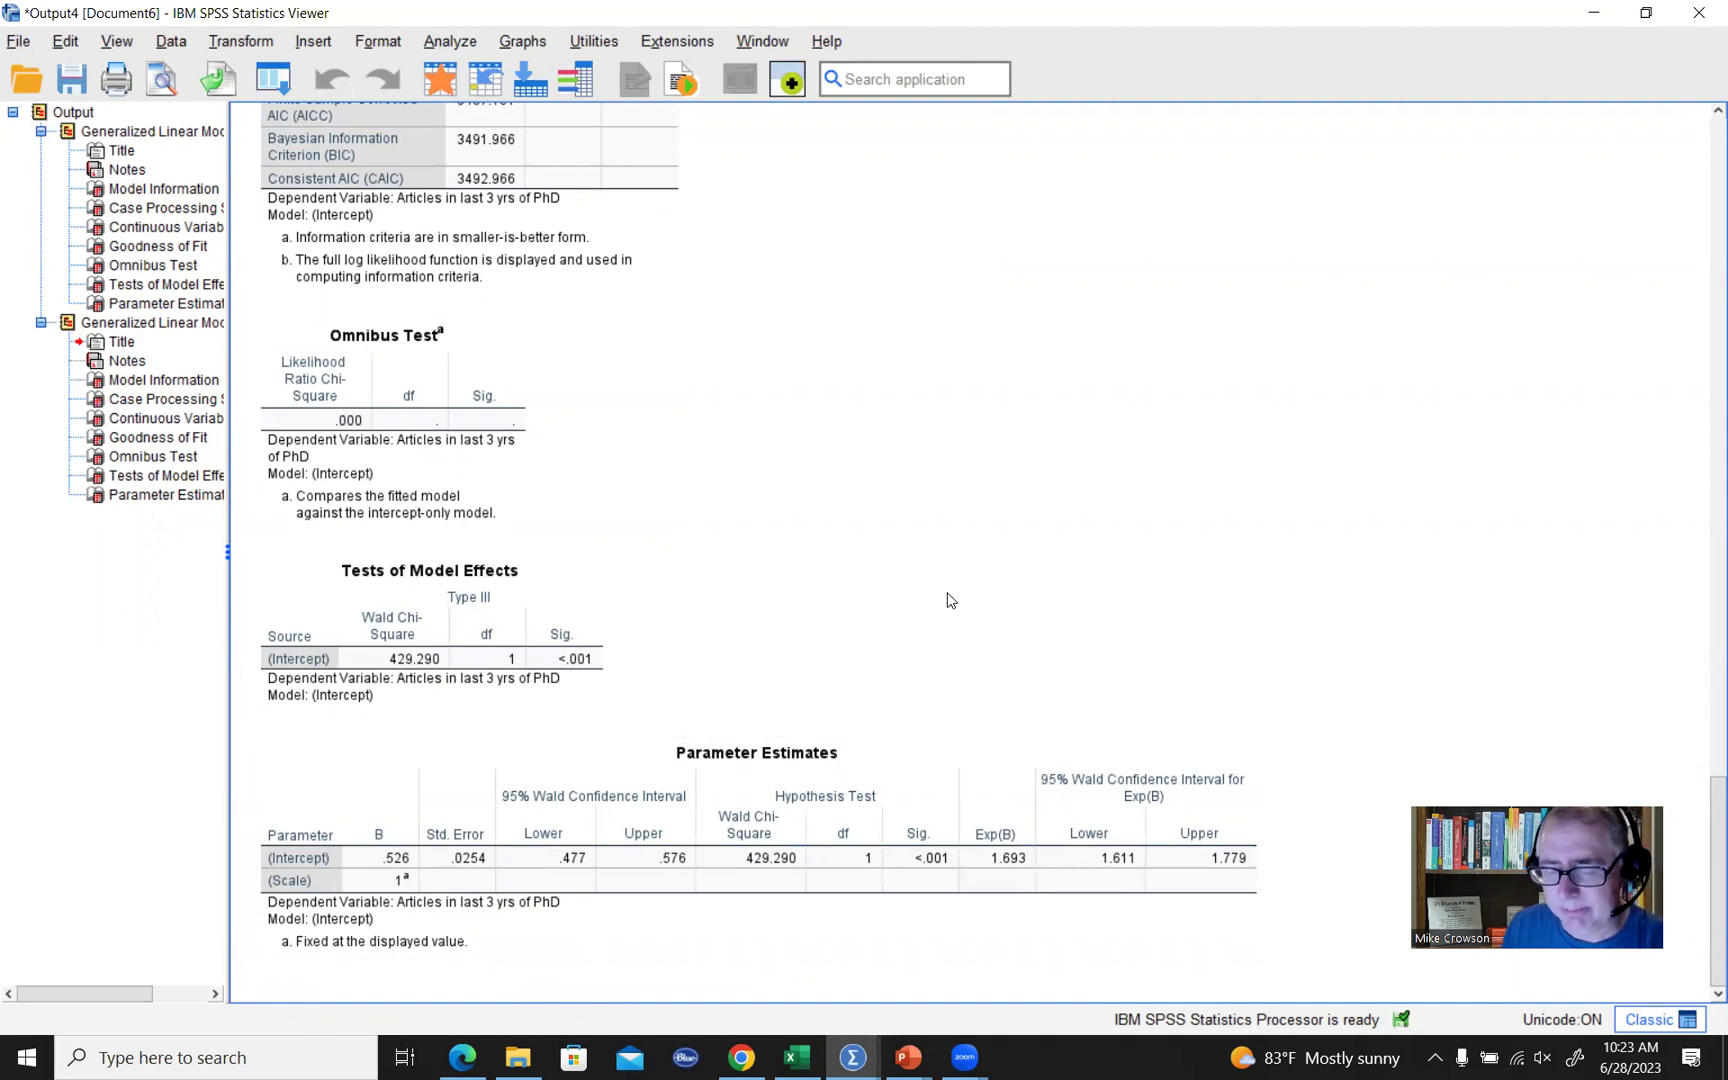
scroll(948, 599, "up", 4)
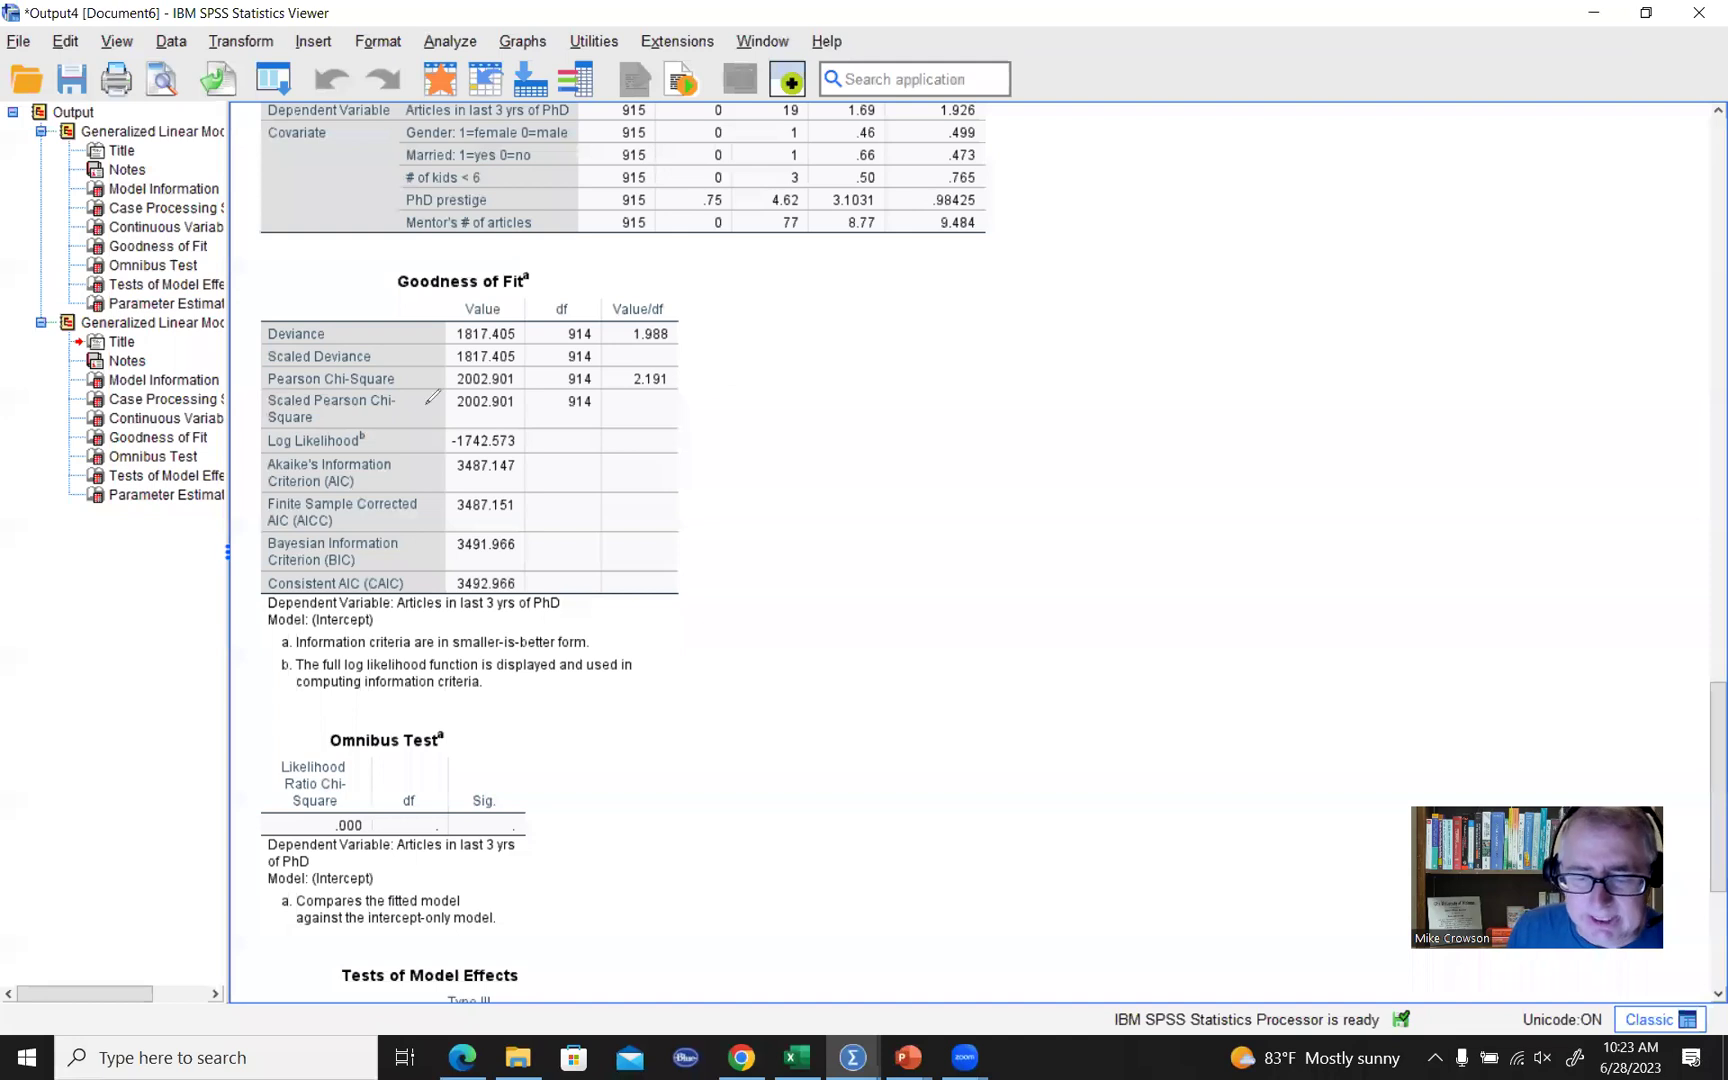
mouse_move(456, 420)
left_mouse_down()
mouse_move(508, 414)
mouse_move(525, 450)
mouse_move(450, 418)
left_mouse_up()
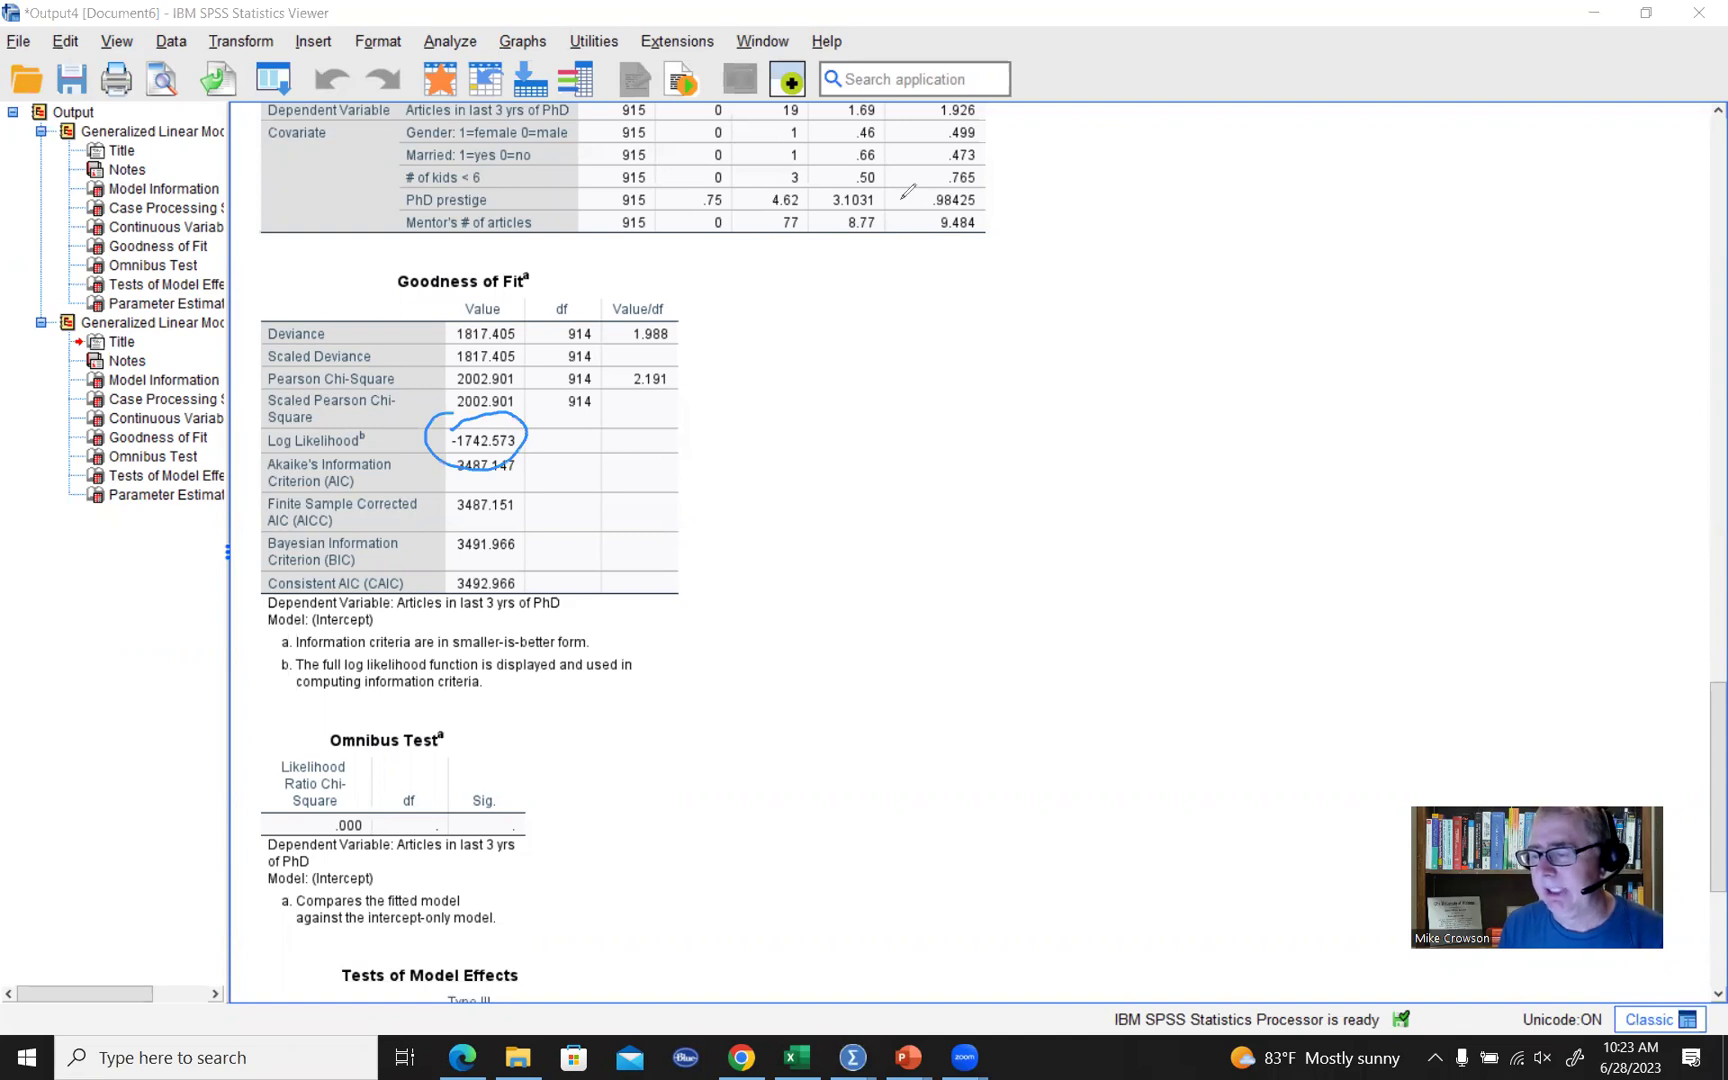
key("ctrl+z")
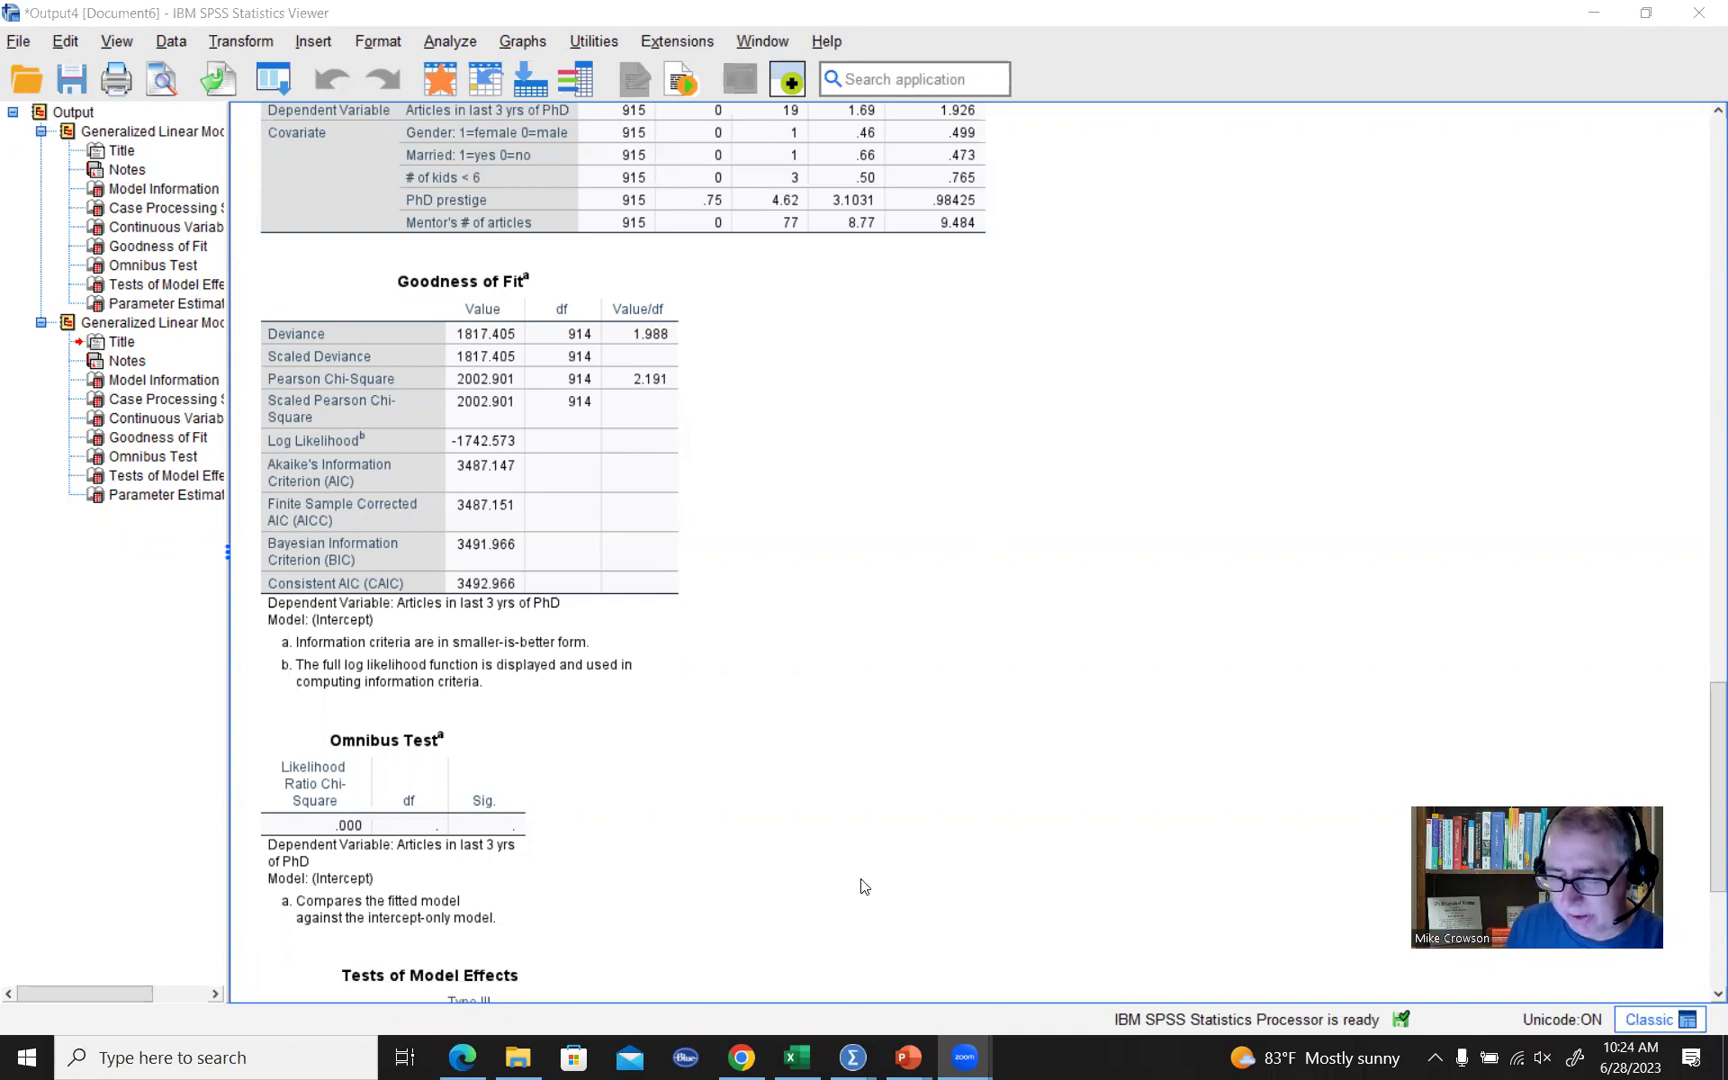
Switch to the Excel pseudo R-square calculator and enter -1742.573 as the intercept-only model's log likelihood in the McFadden section.
left_click(797, 1057)
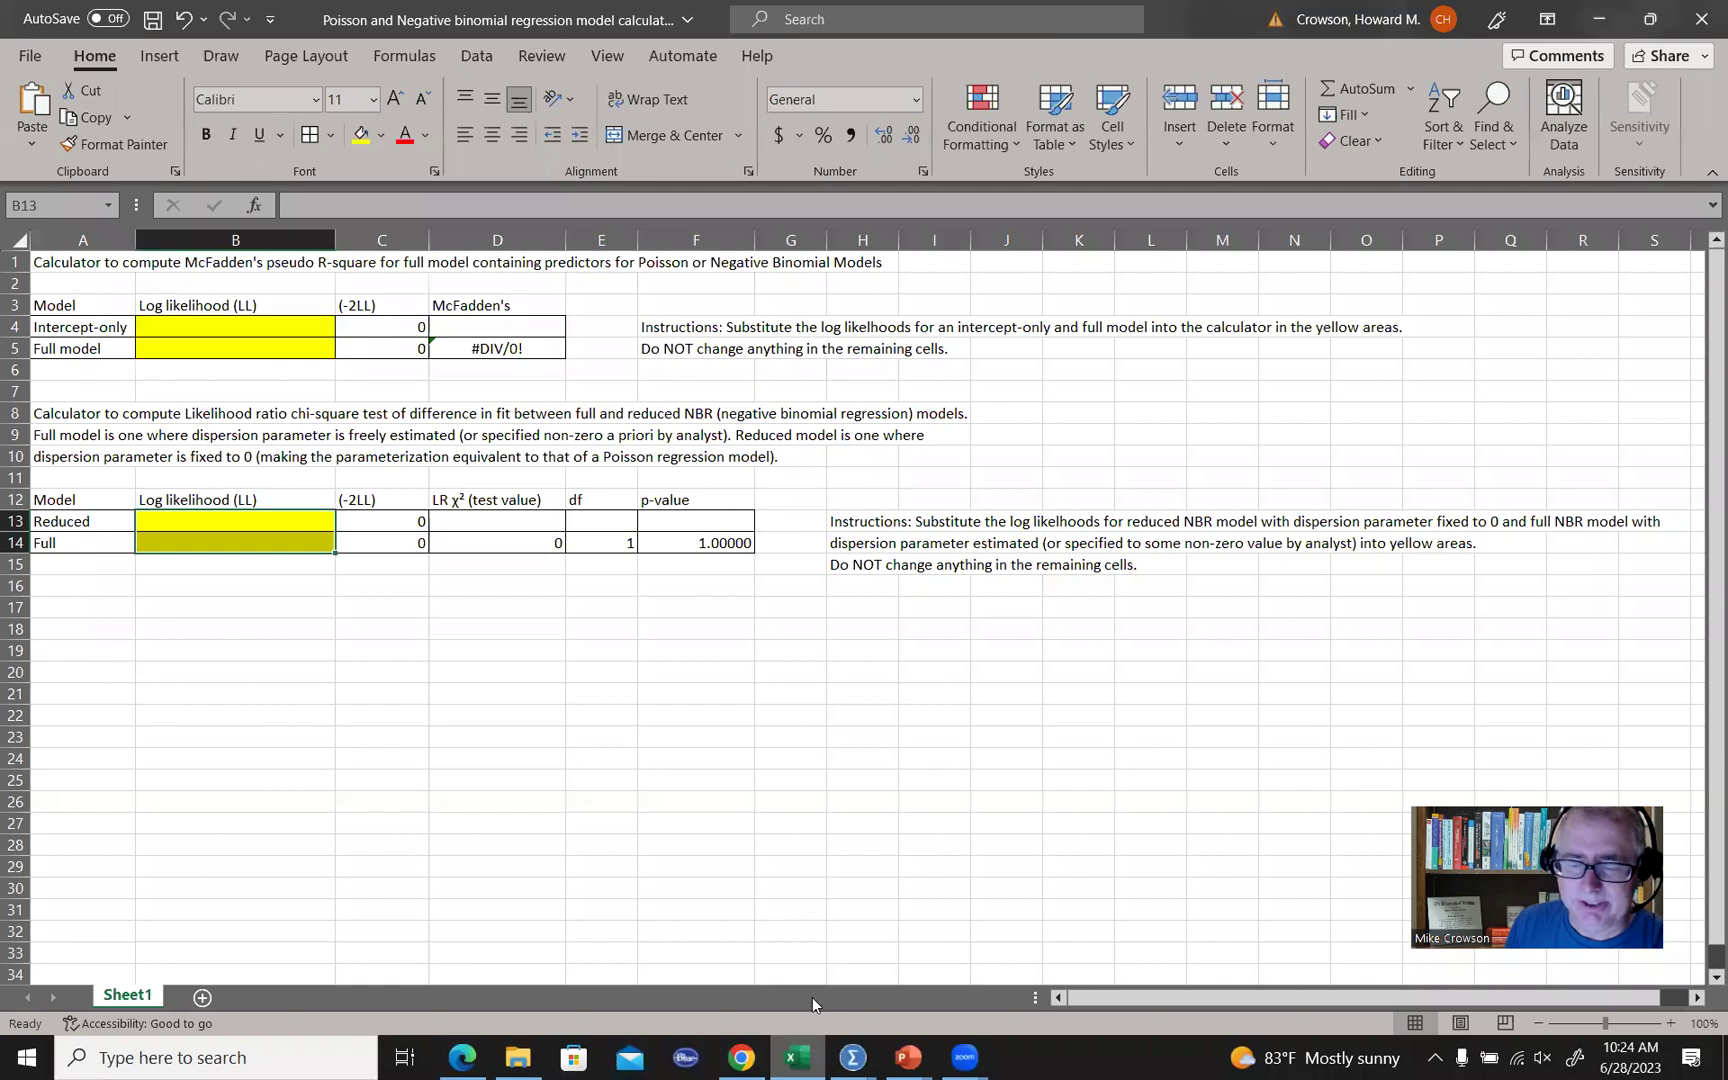
left_click(703, 606)
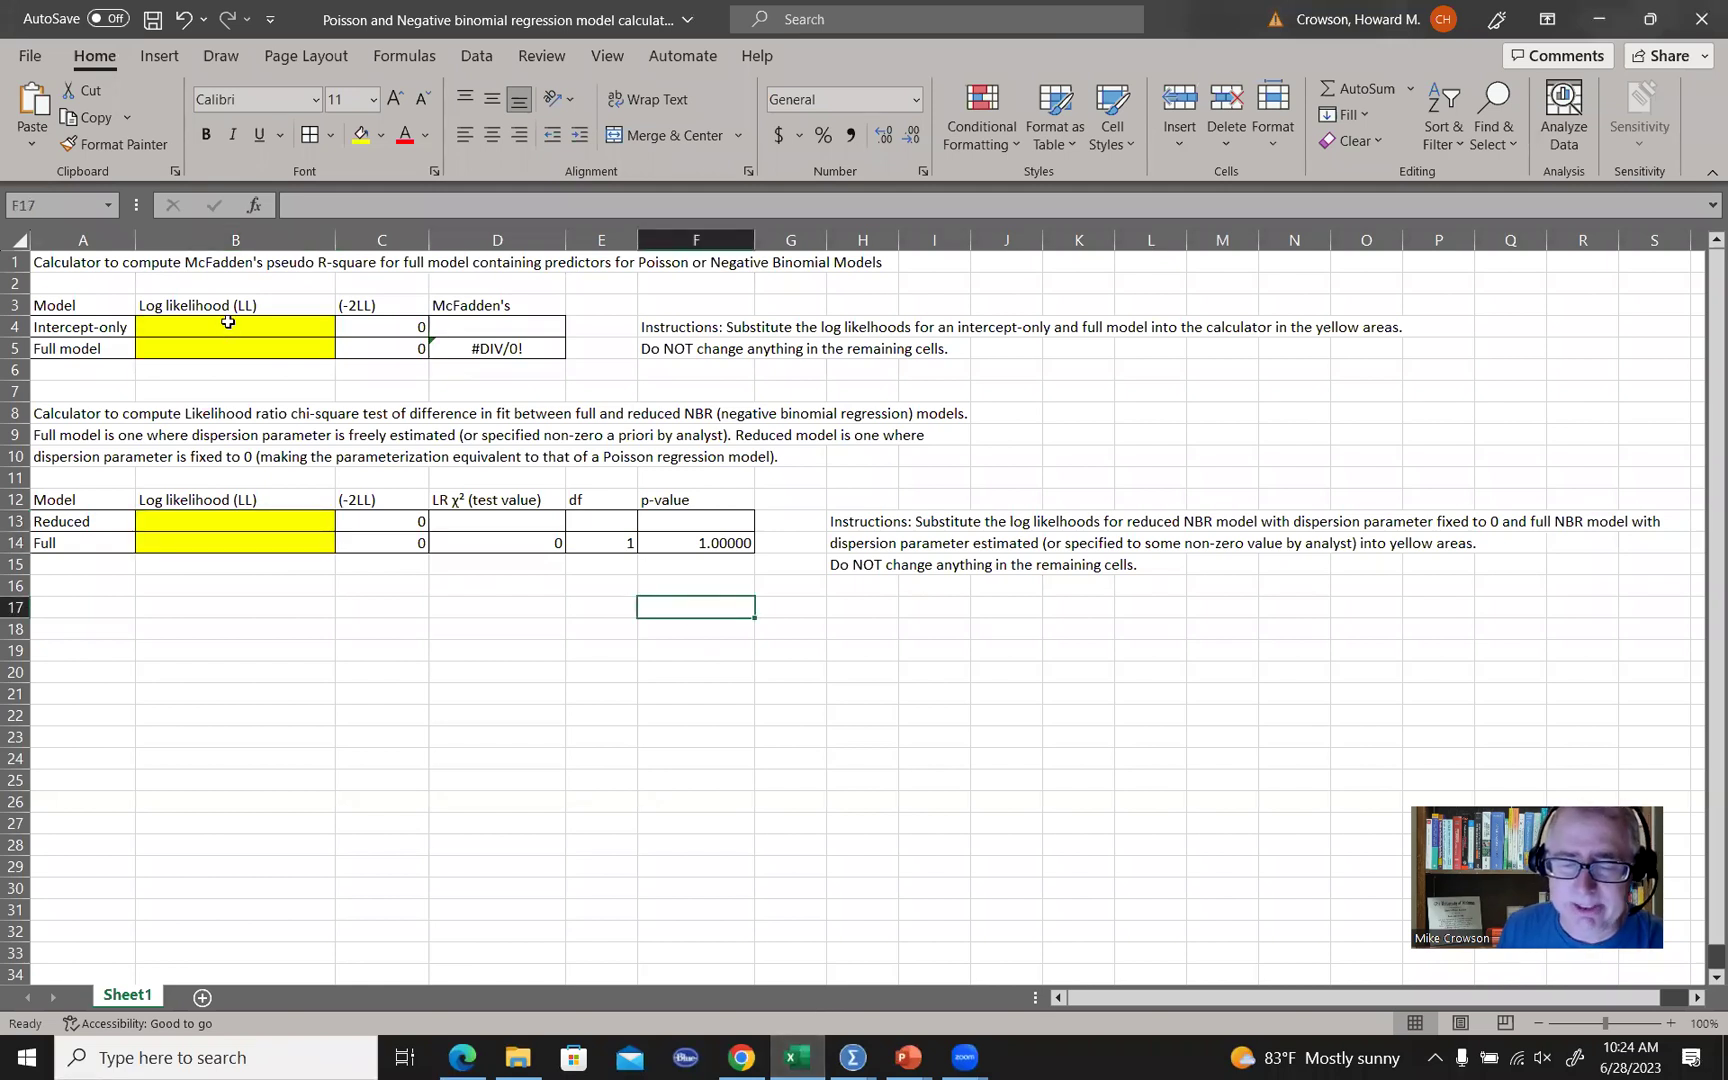
left_click_drag(229, 321, 233, 345)
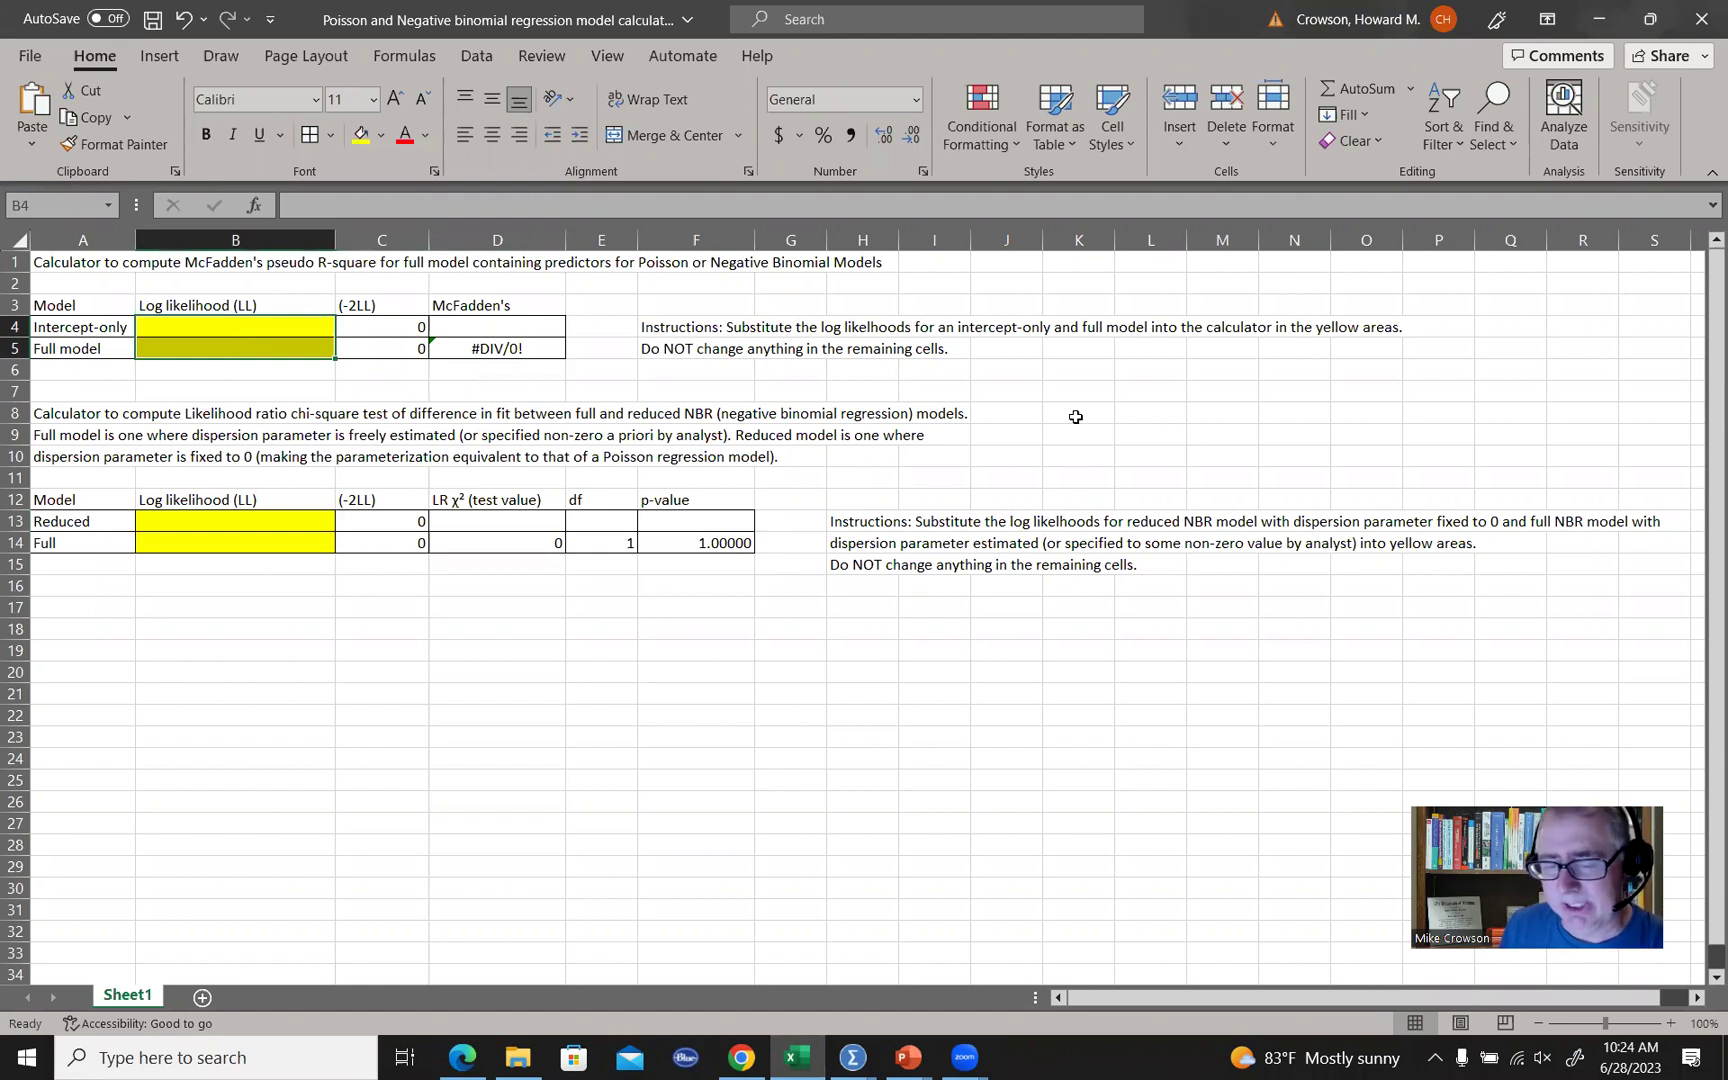
left_click(273, 327)
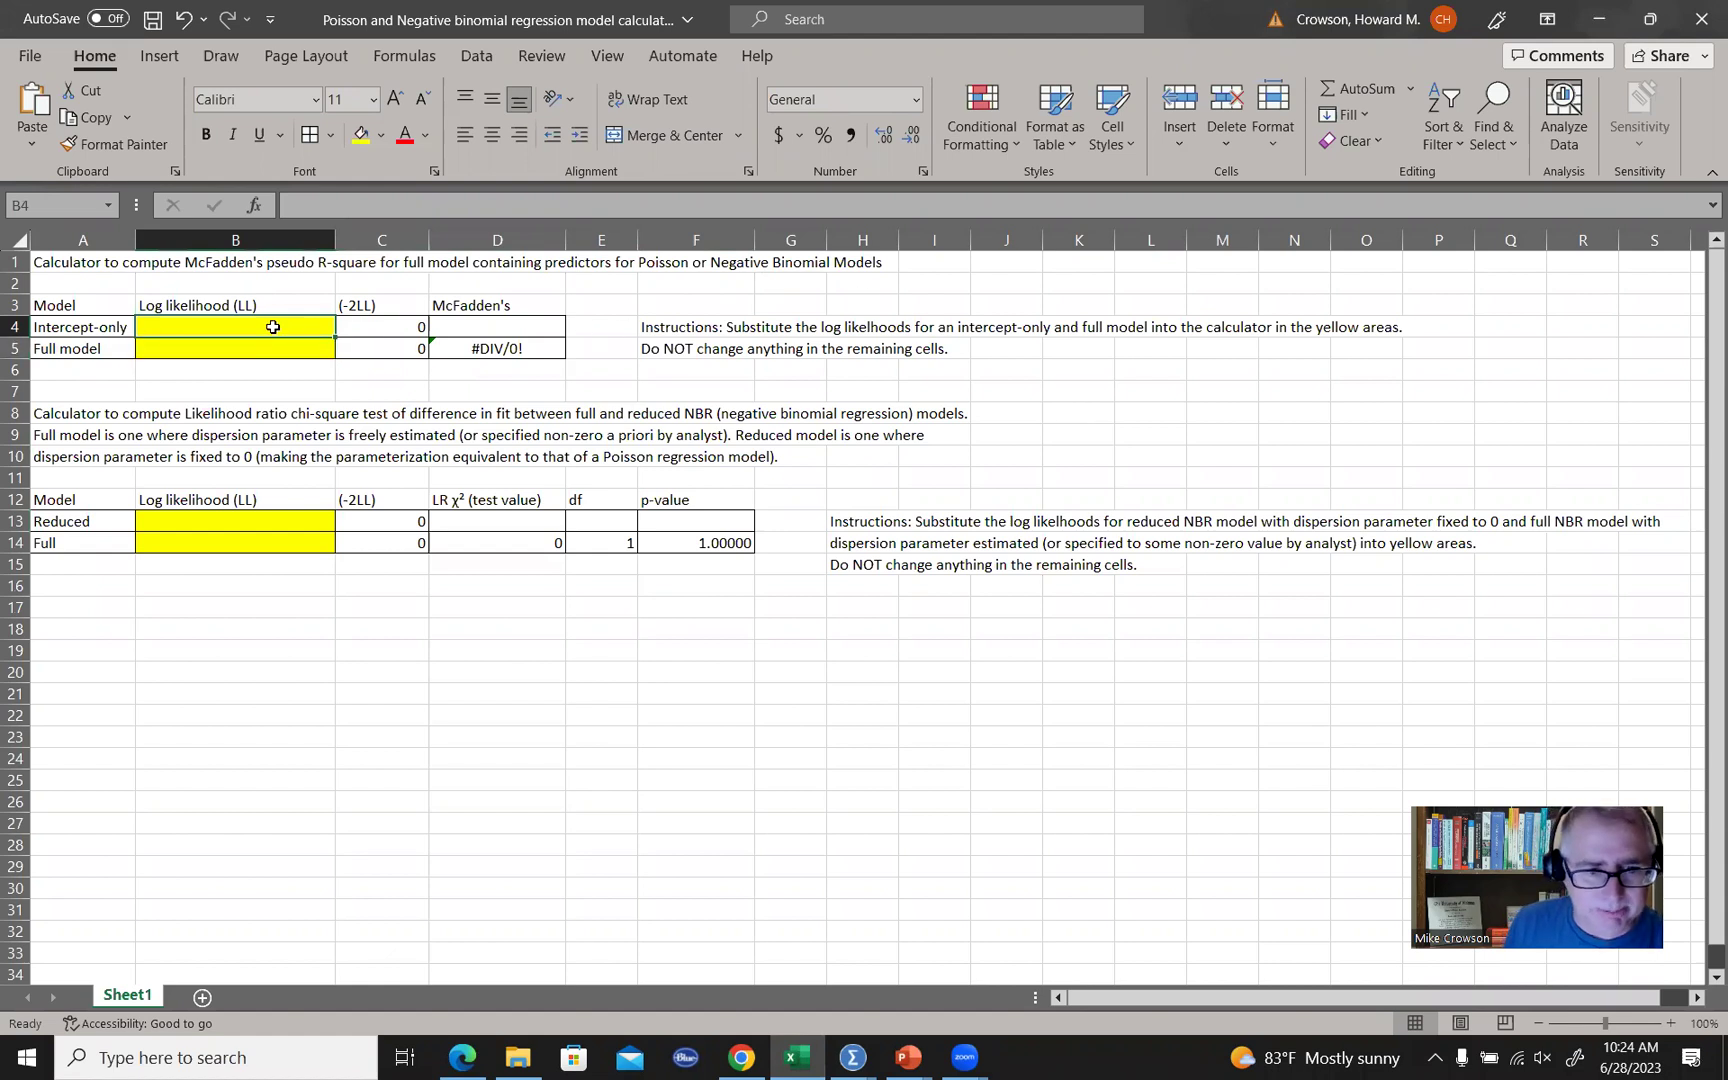
type("-1742")
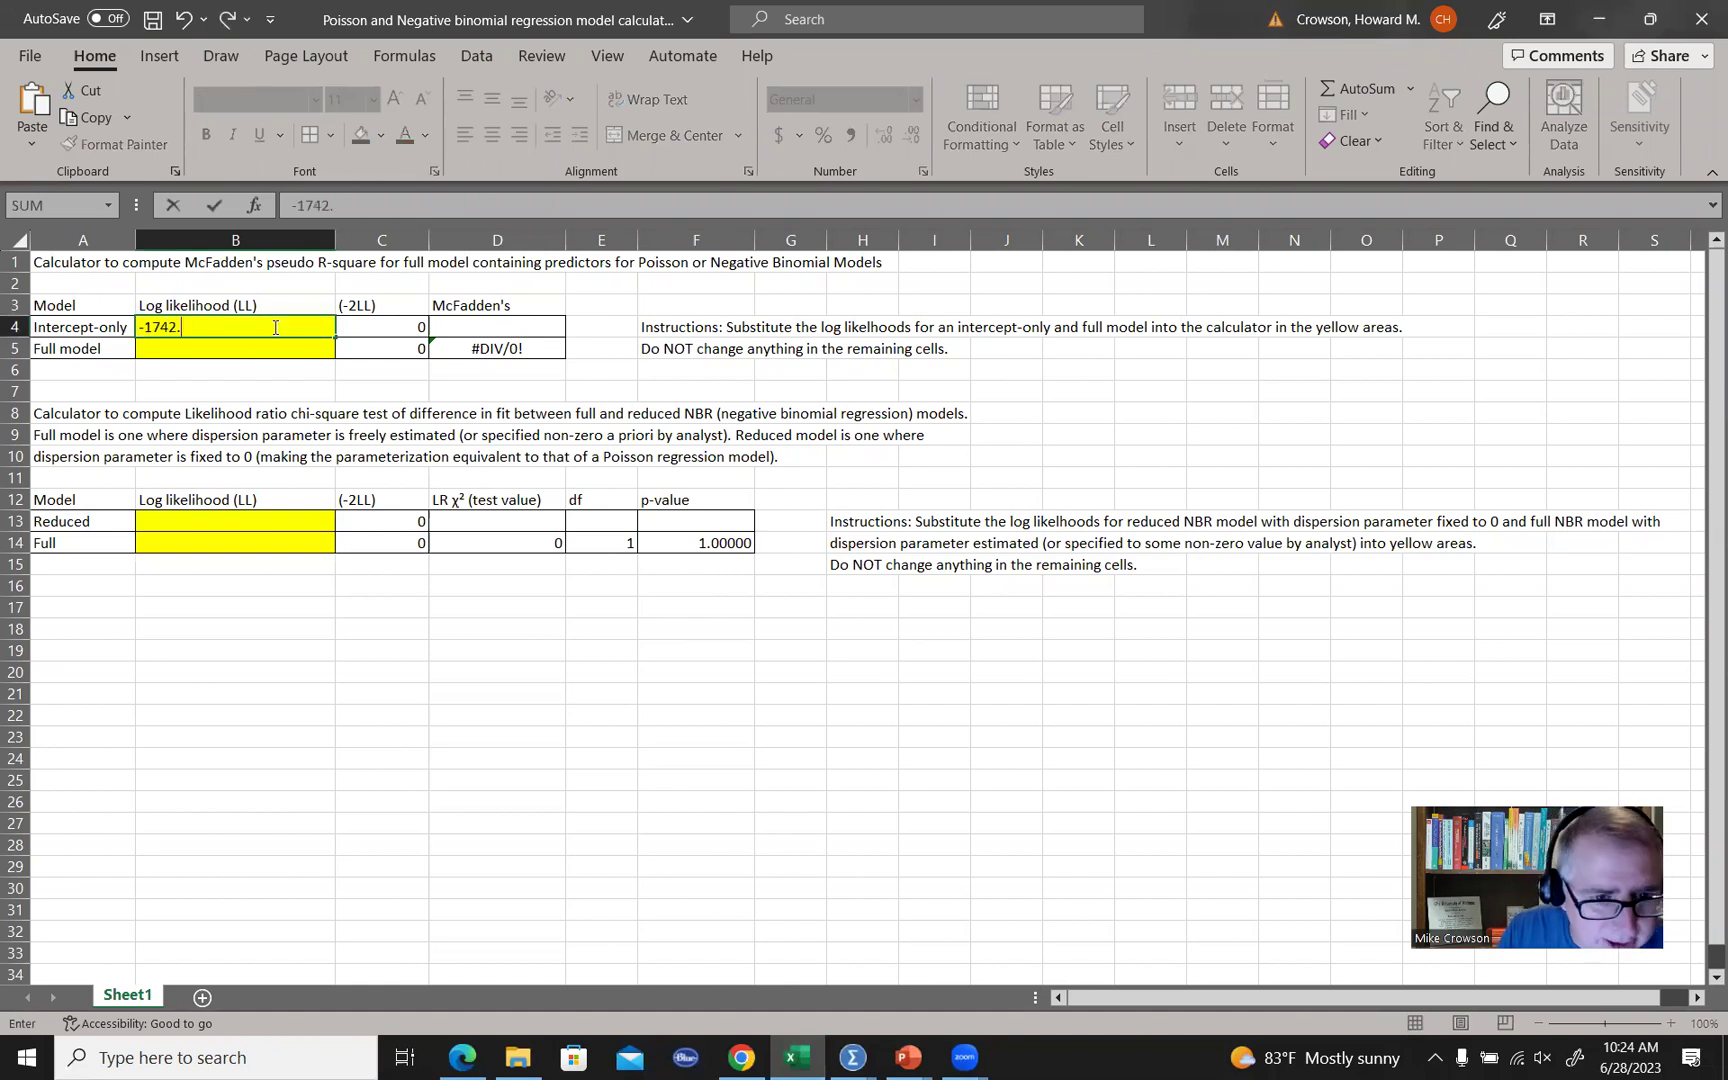
type(".573")
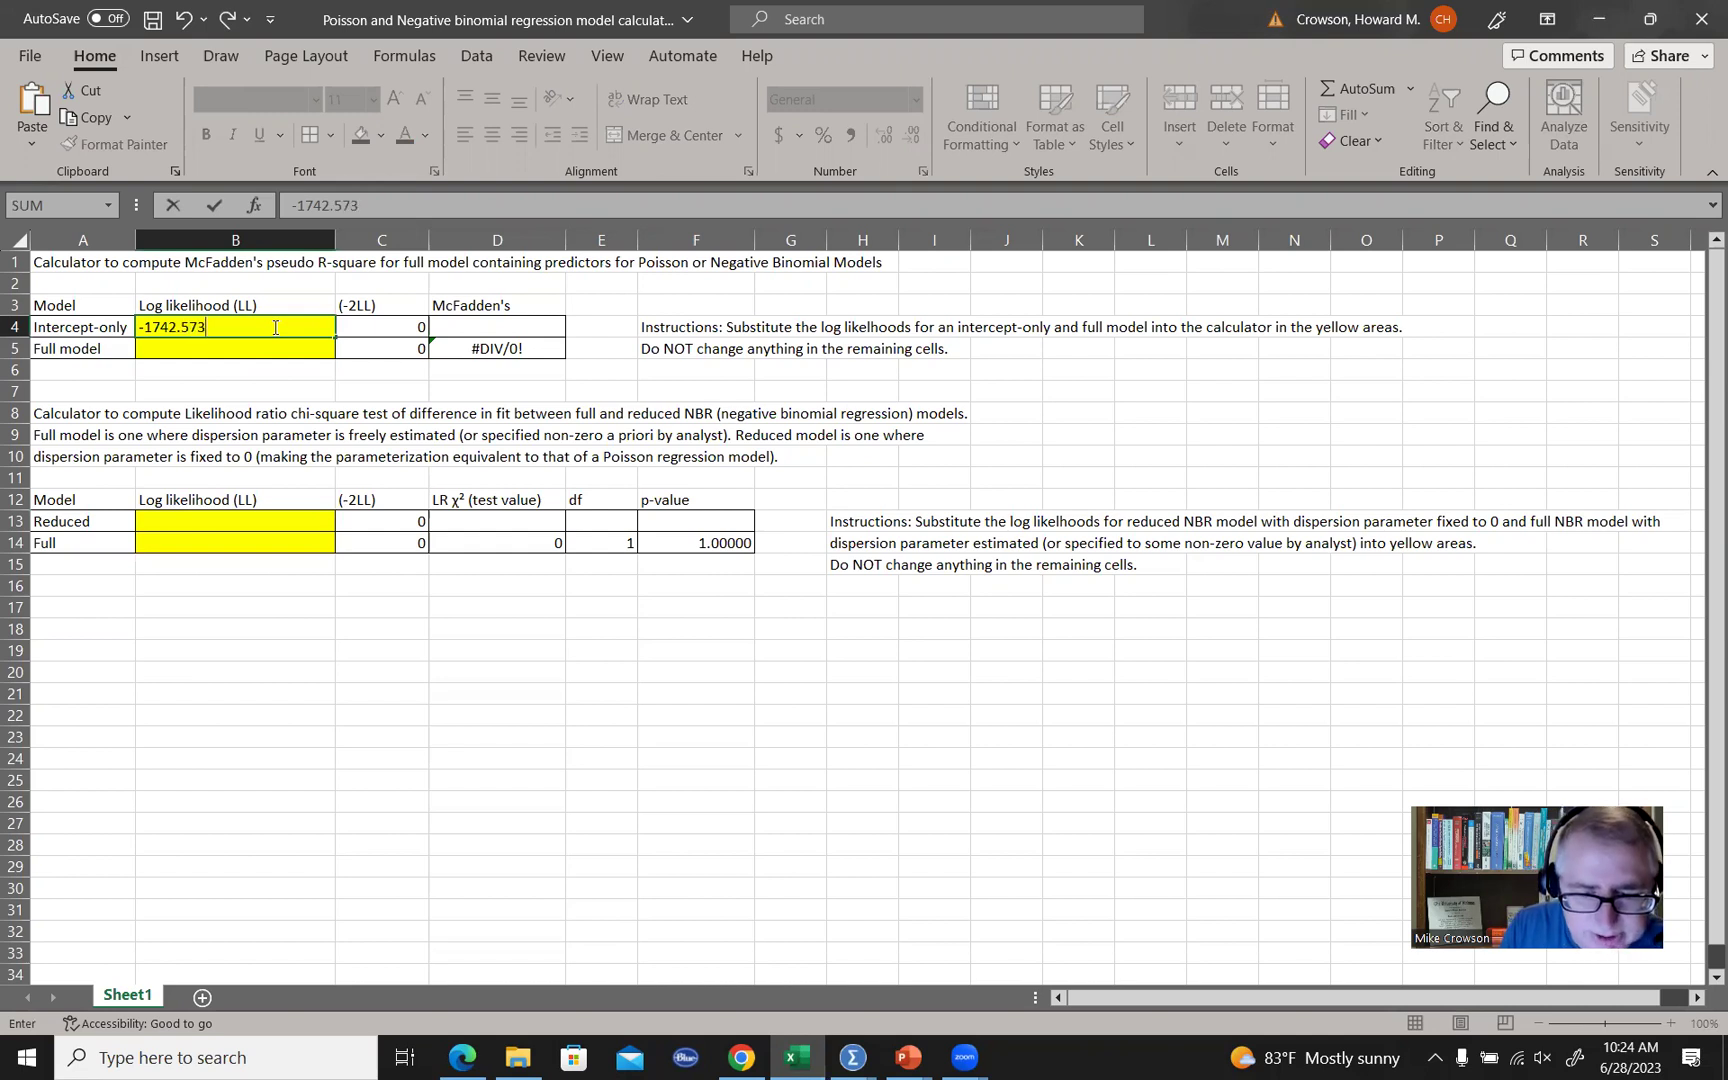
key("Return")
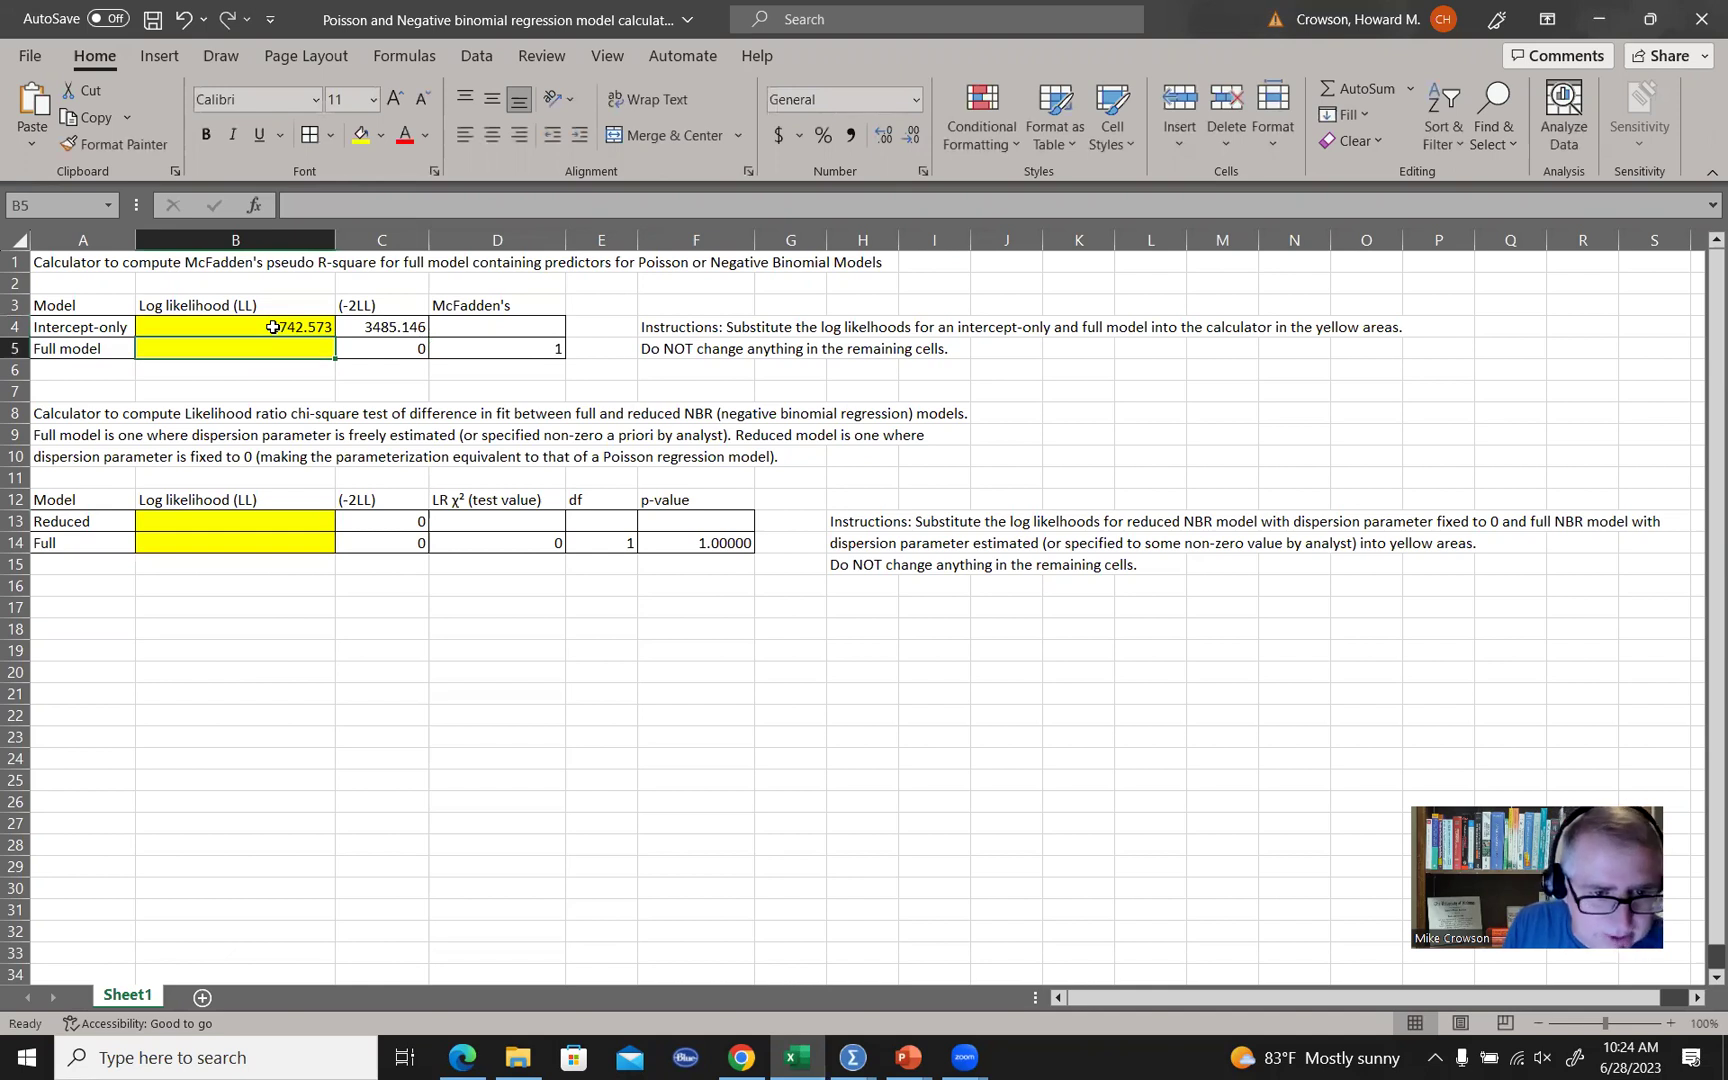
Enter -1651.056 as the full model's log likelihood in the McFadden section and check the formula of the pseudo R-square cell.
type("-15")
key("BackSpace")
type("65")
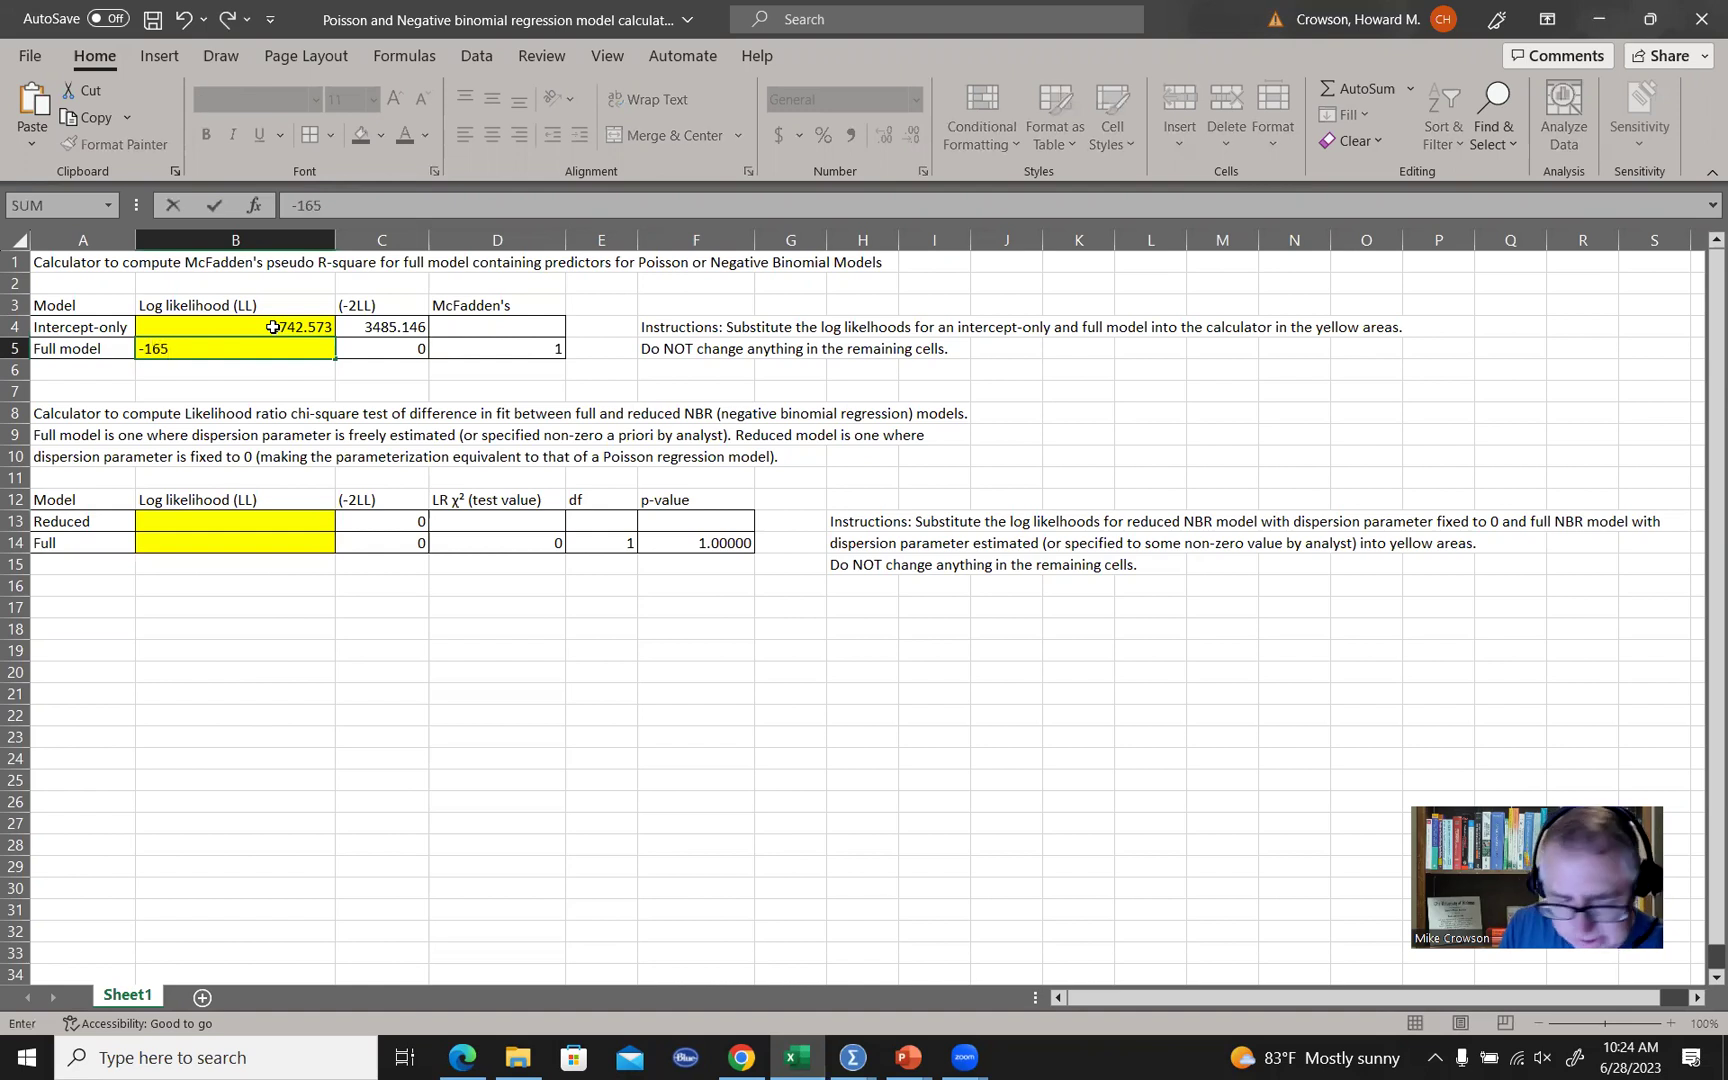
type(".056")
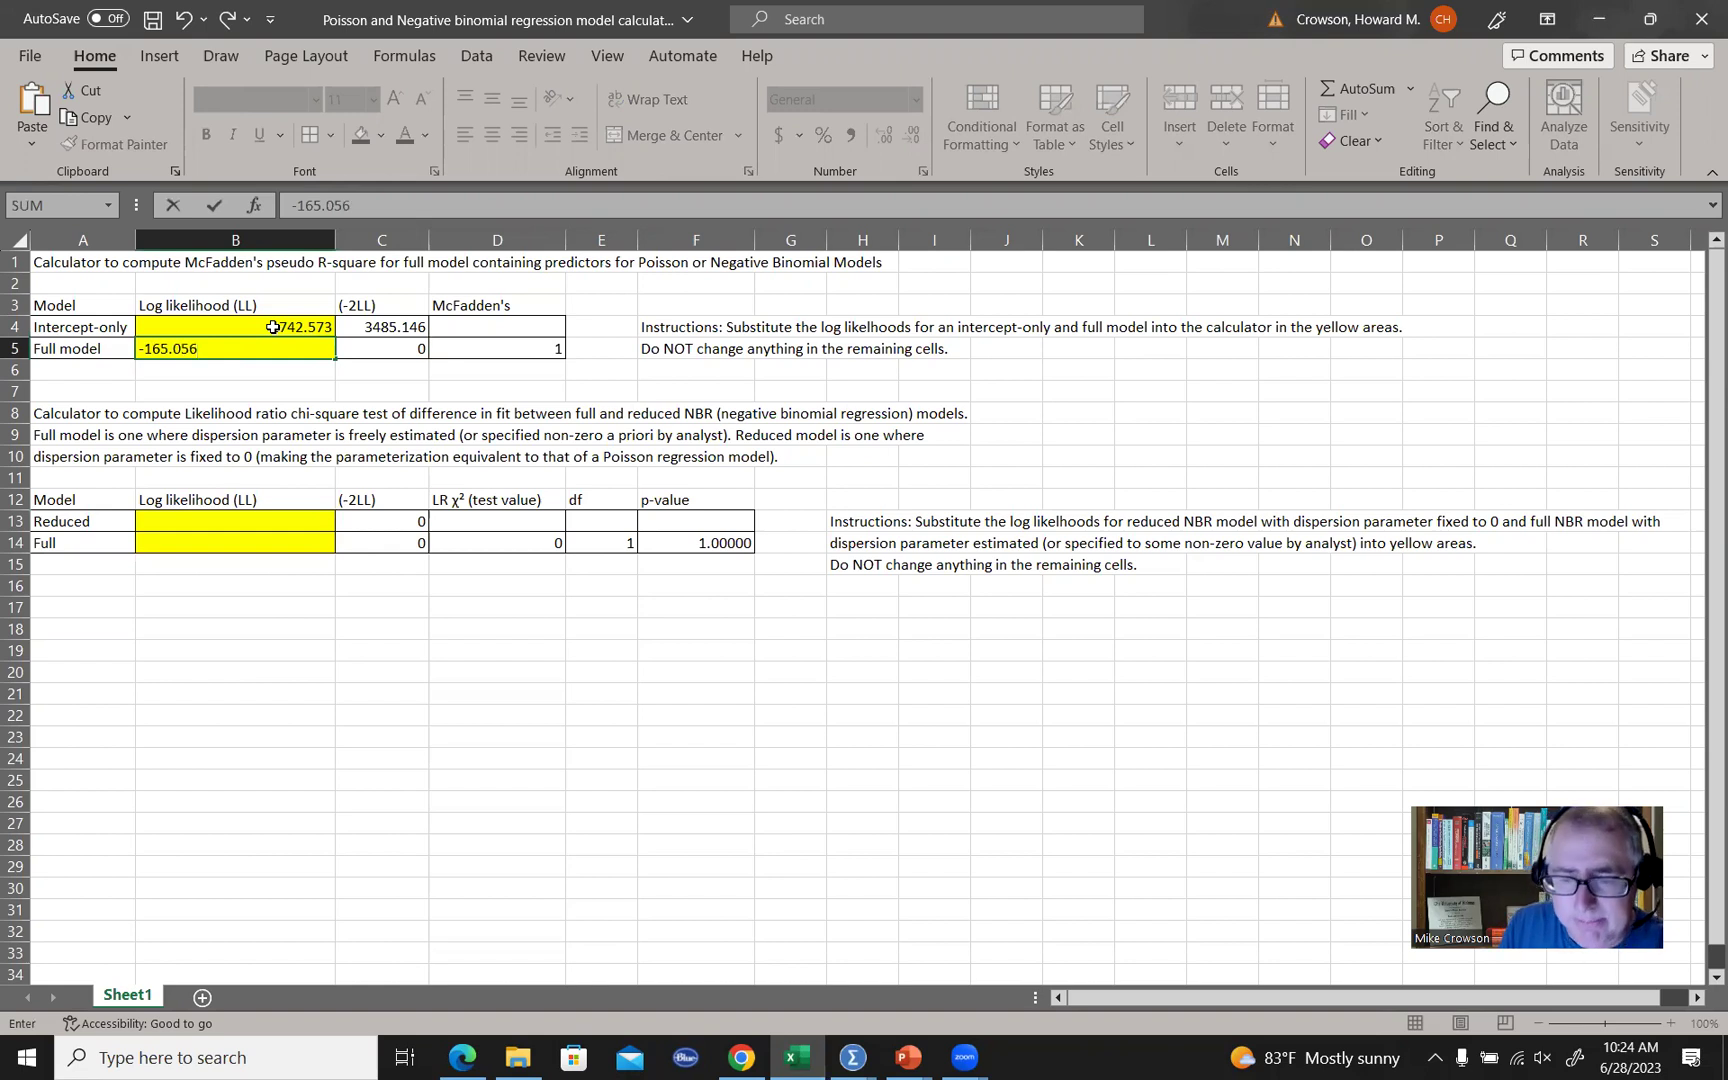
key("Return")
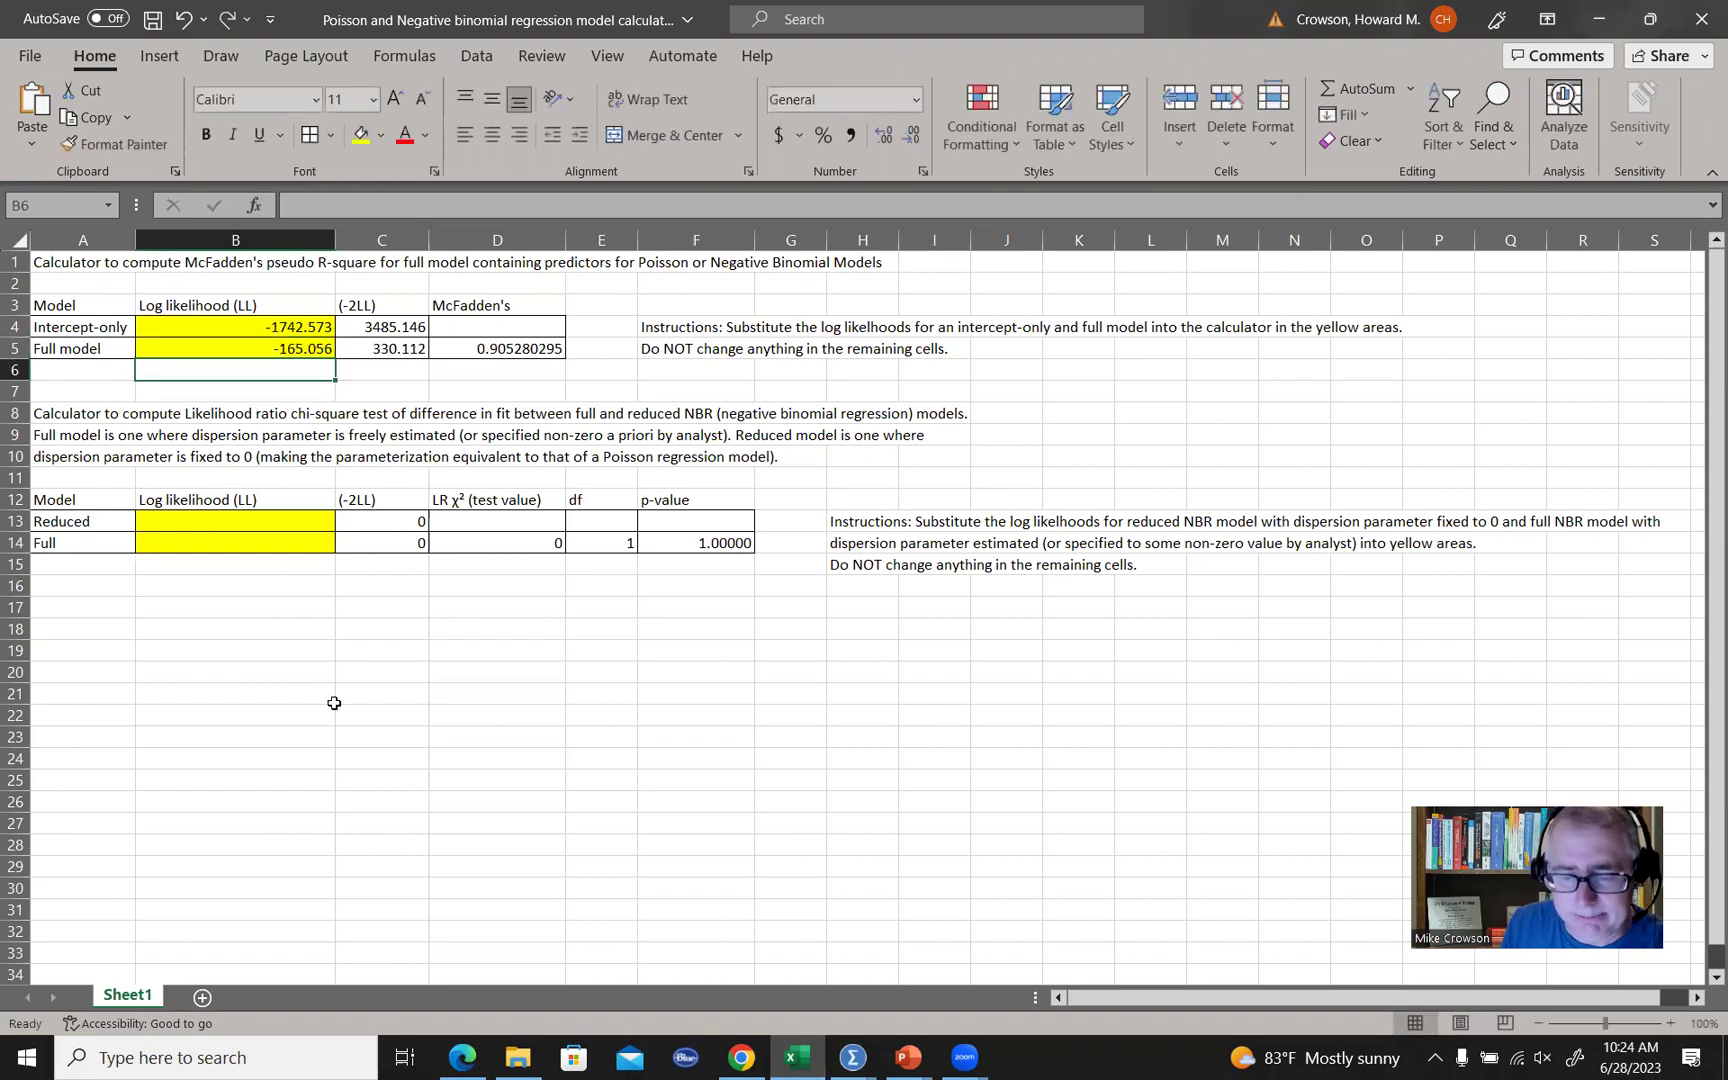
left_click(268, 346)
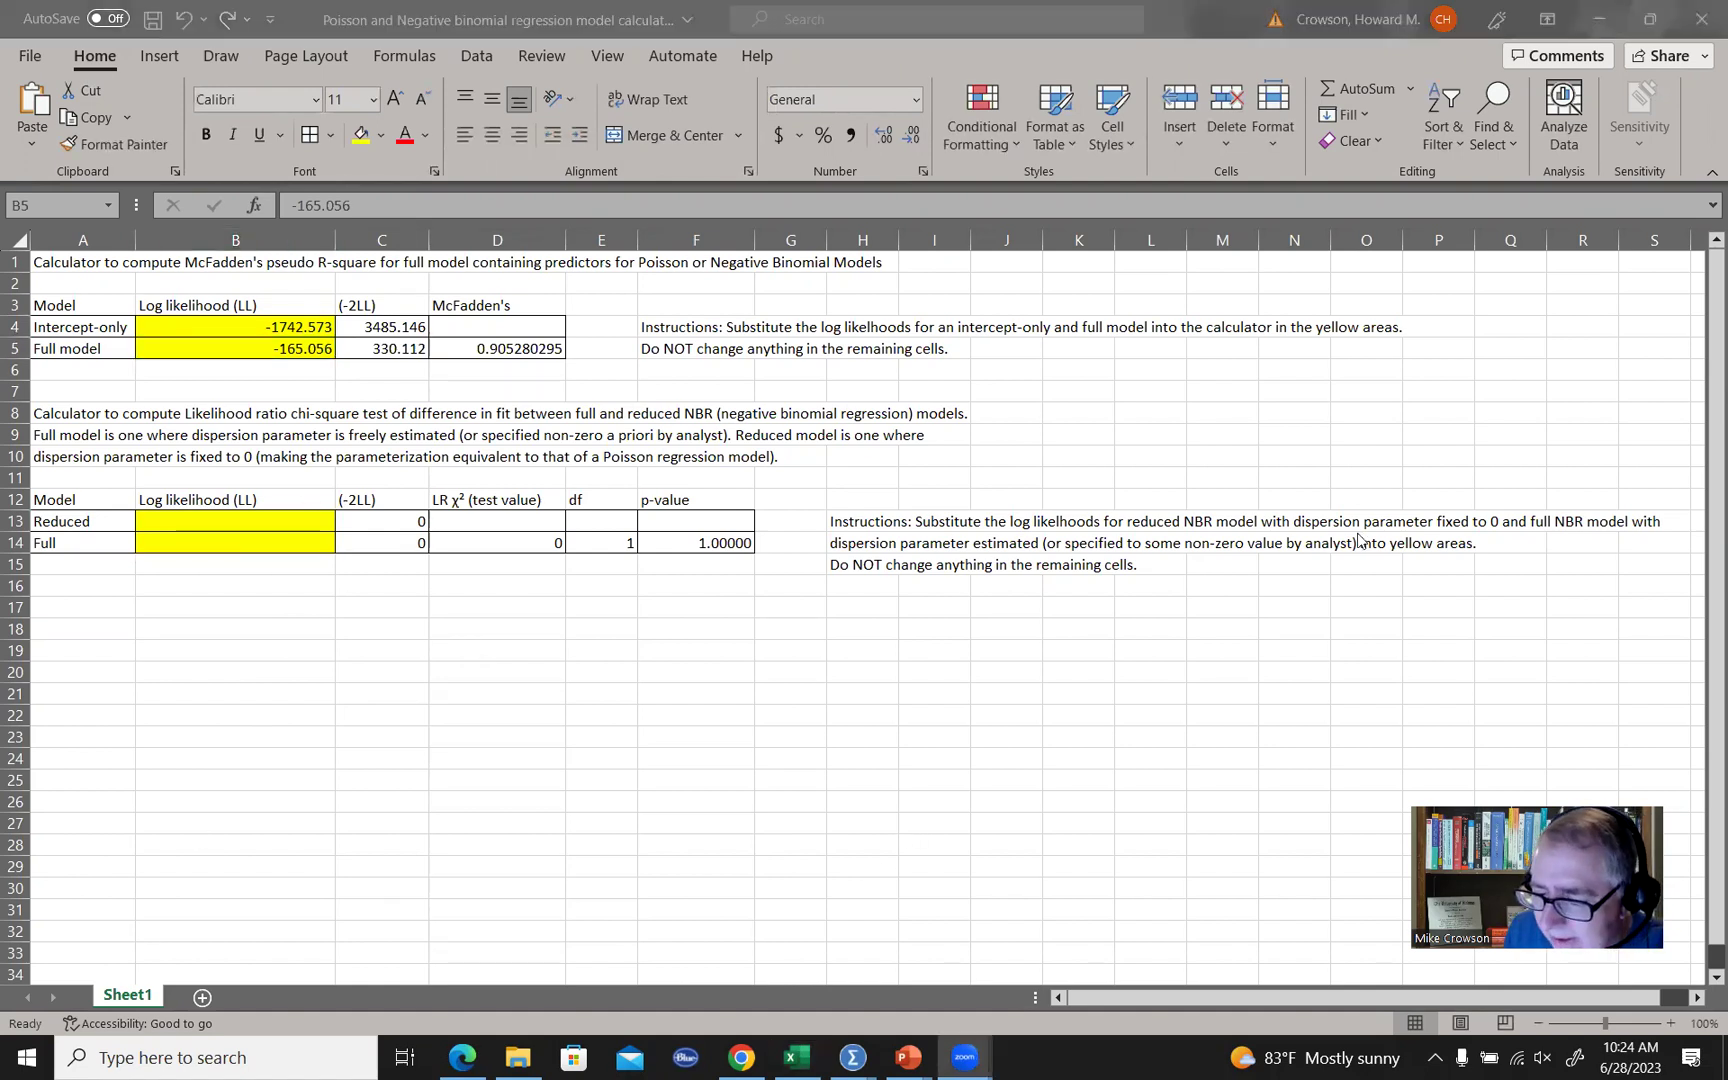
left_click(306, 347)
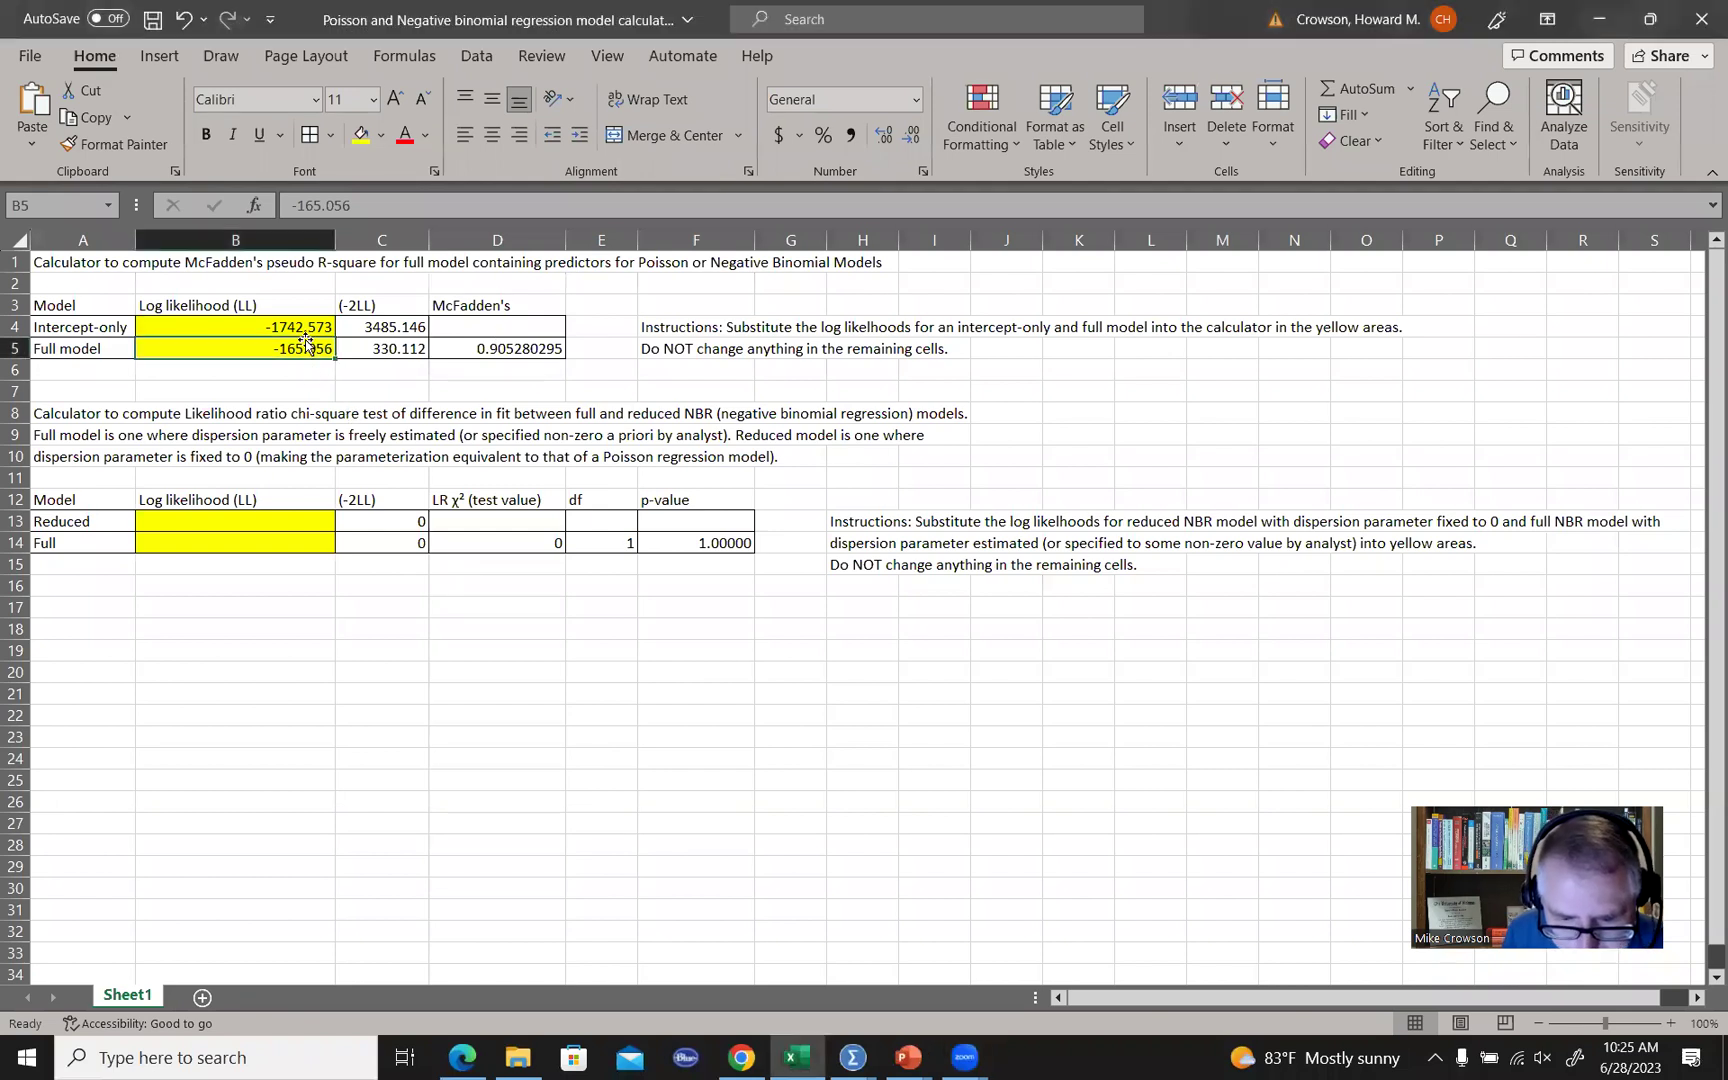
left_click(322, 204)
type("1")
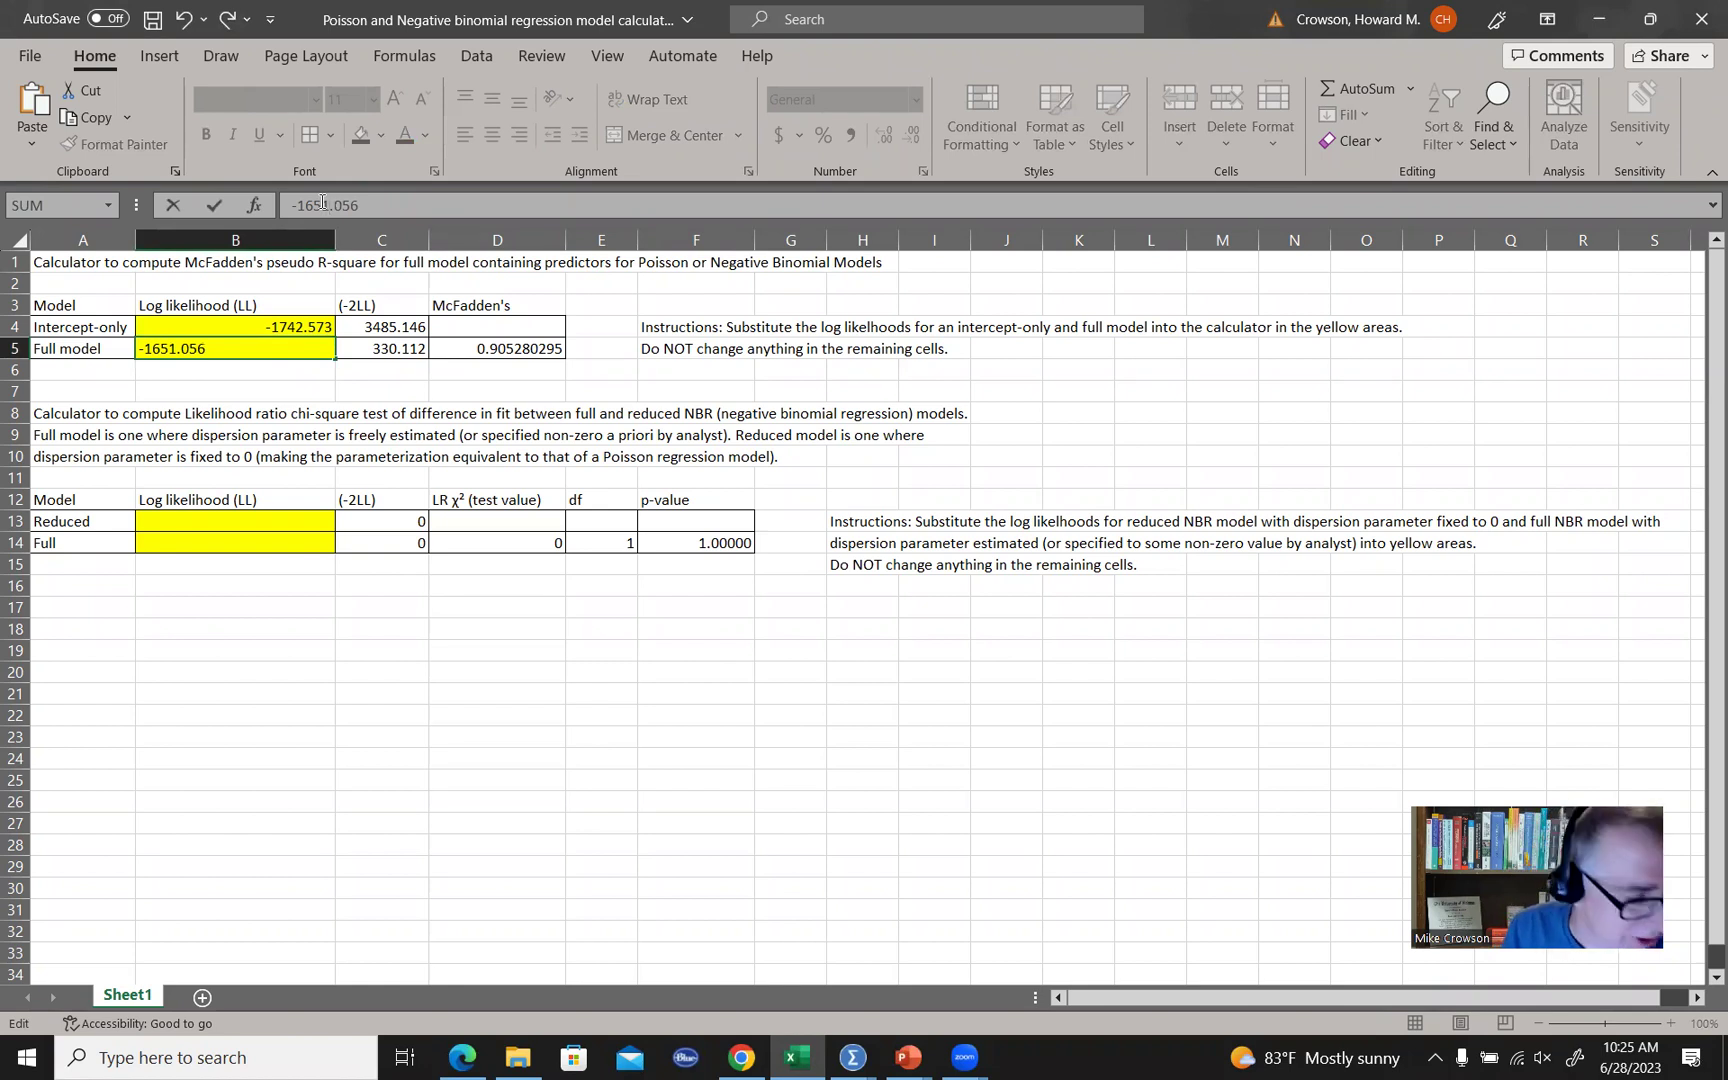
key("Return")
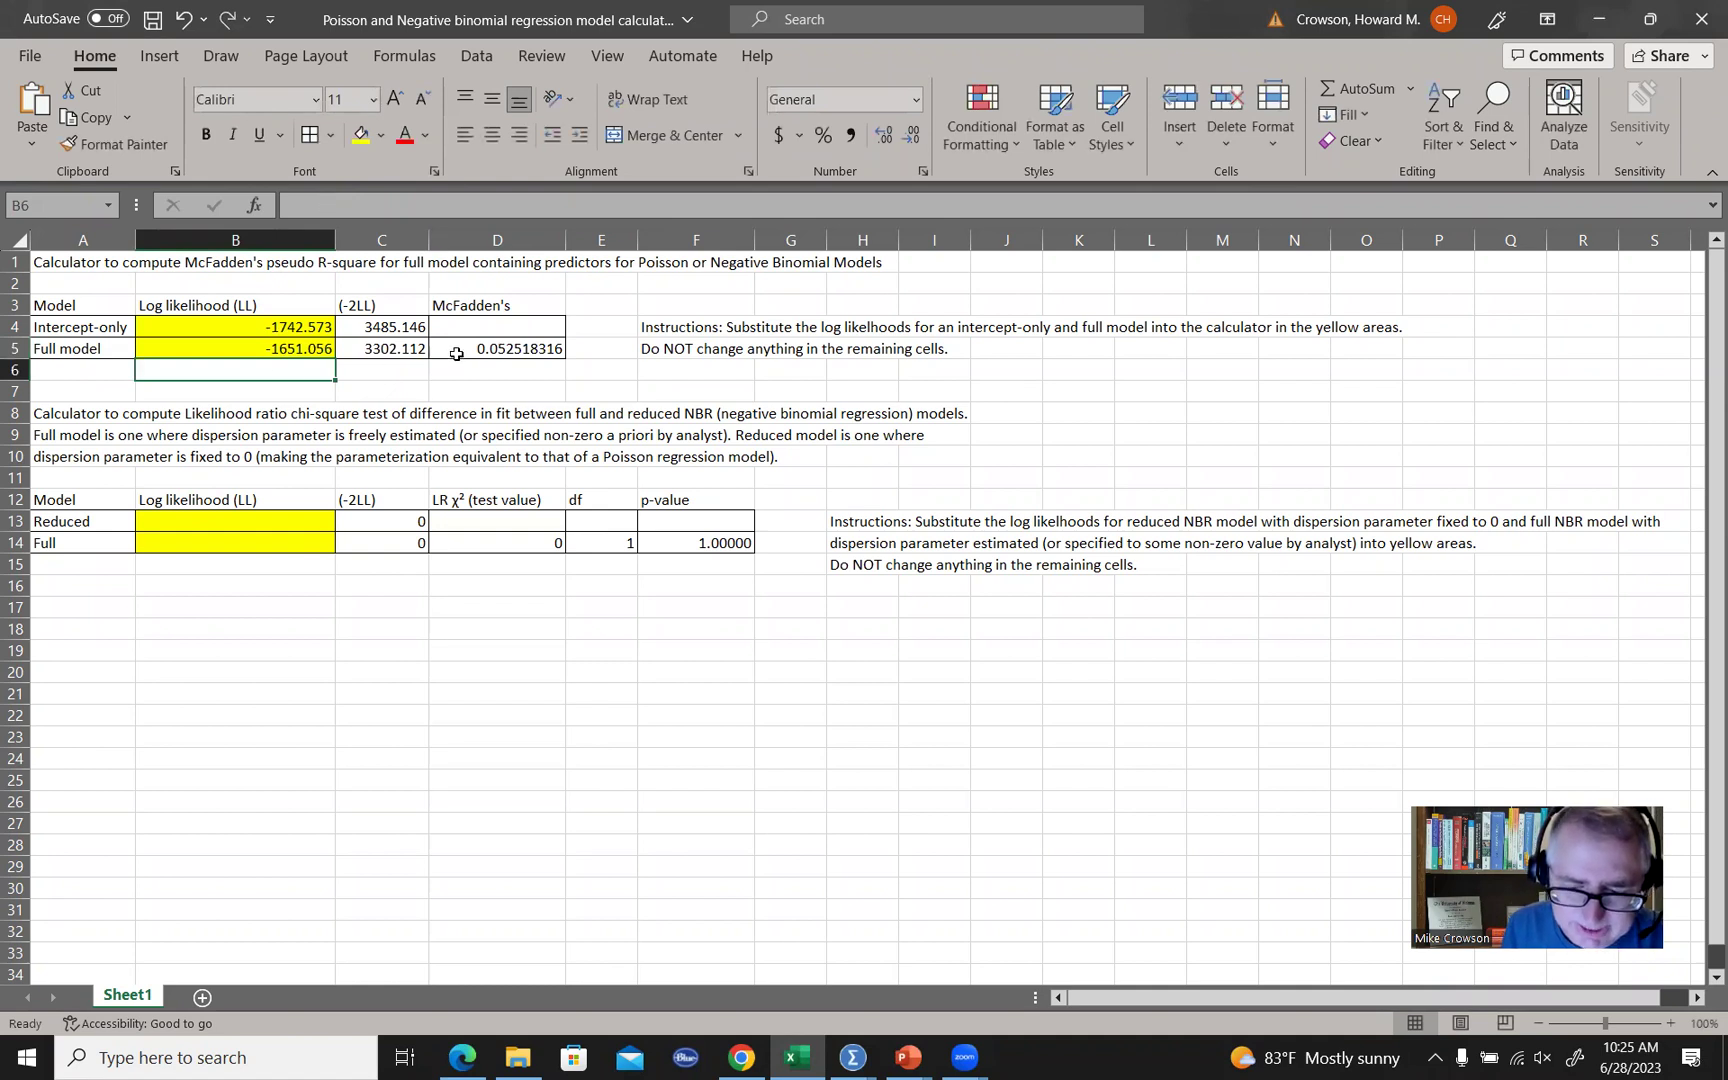
left_click(488, 348)
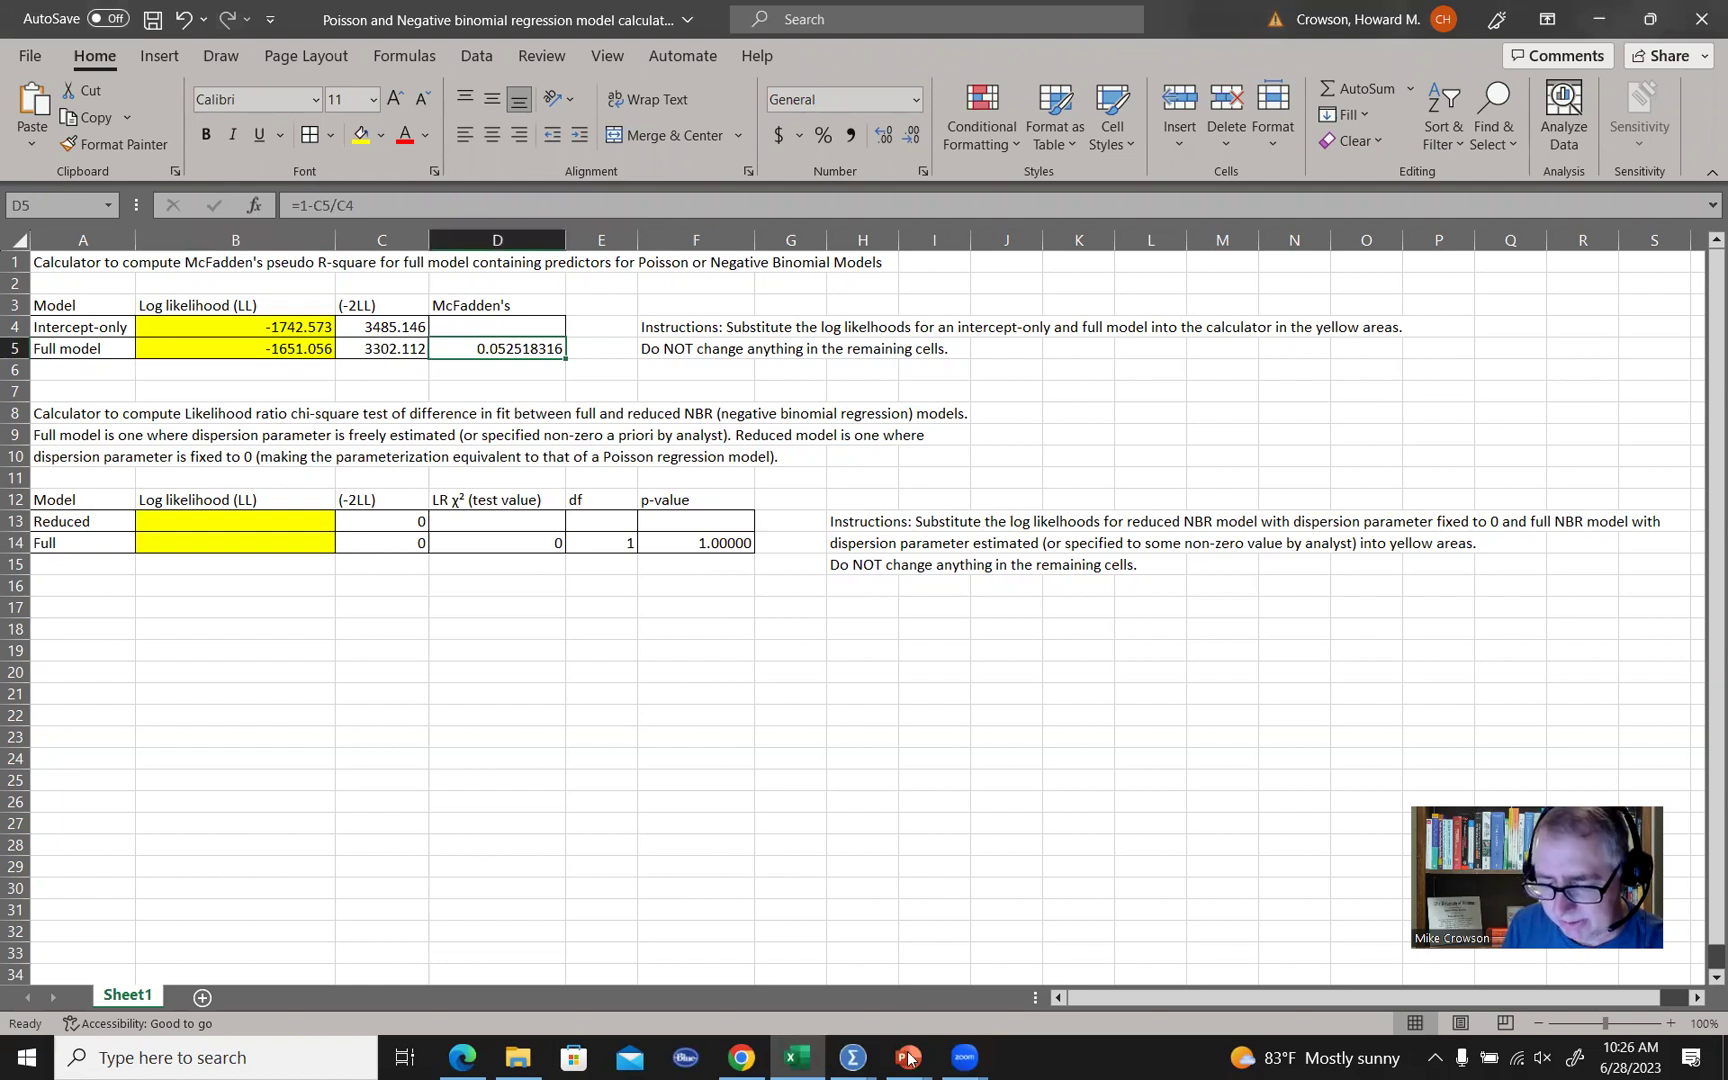
Switch back to the SPSS Statistics Viewer and locate the full model's Parameter Estimates table.
left_click(1063, 874)
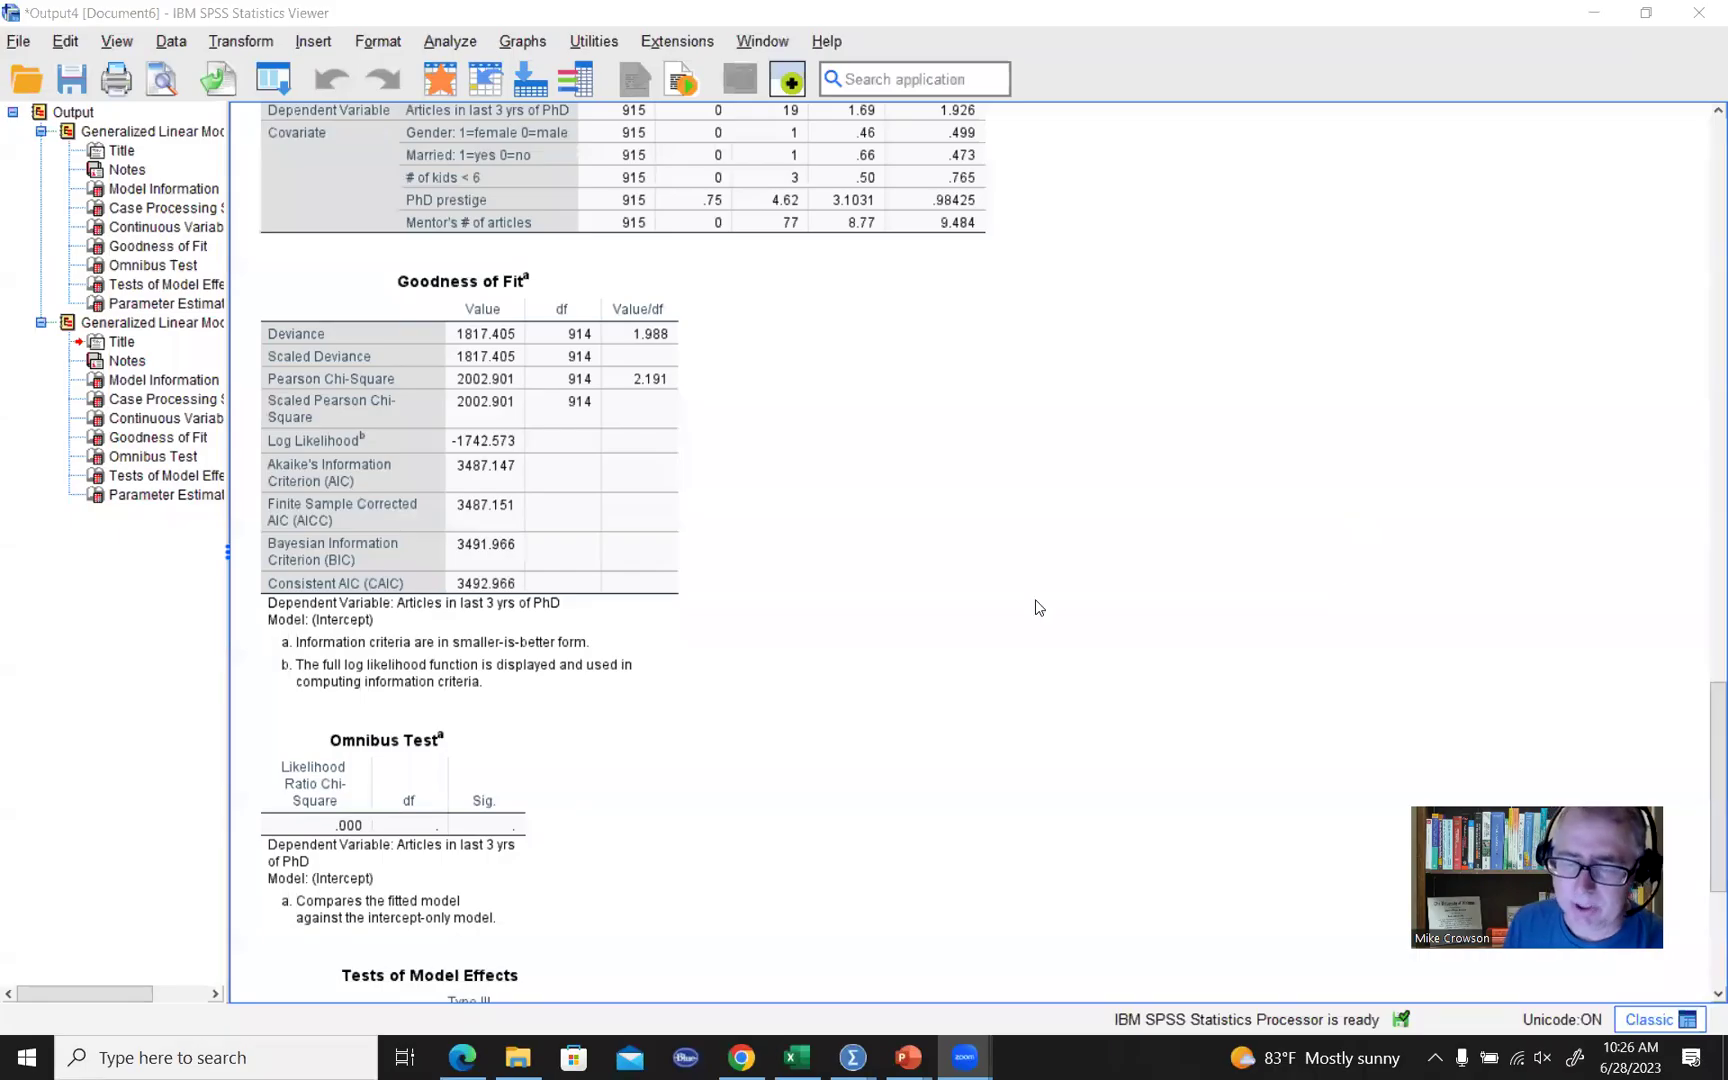
scroll(1035, 606, "up", 10)
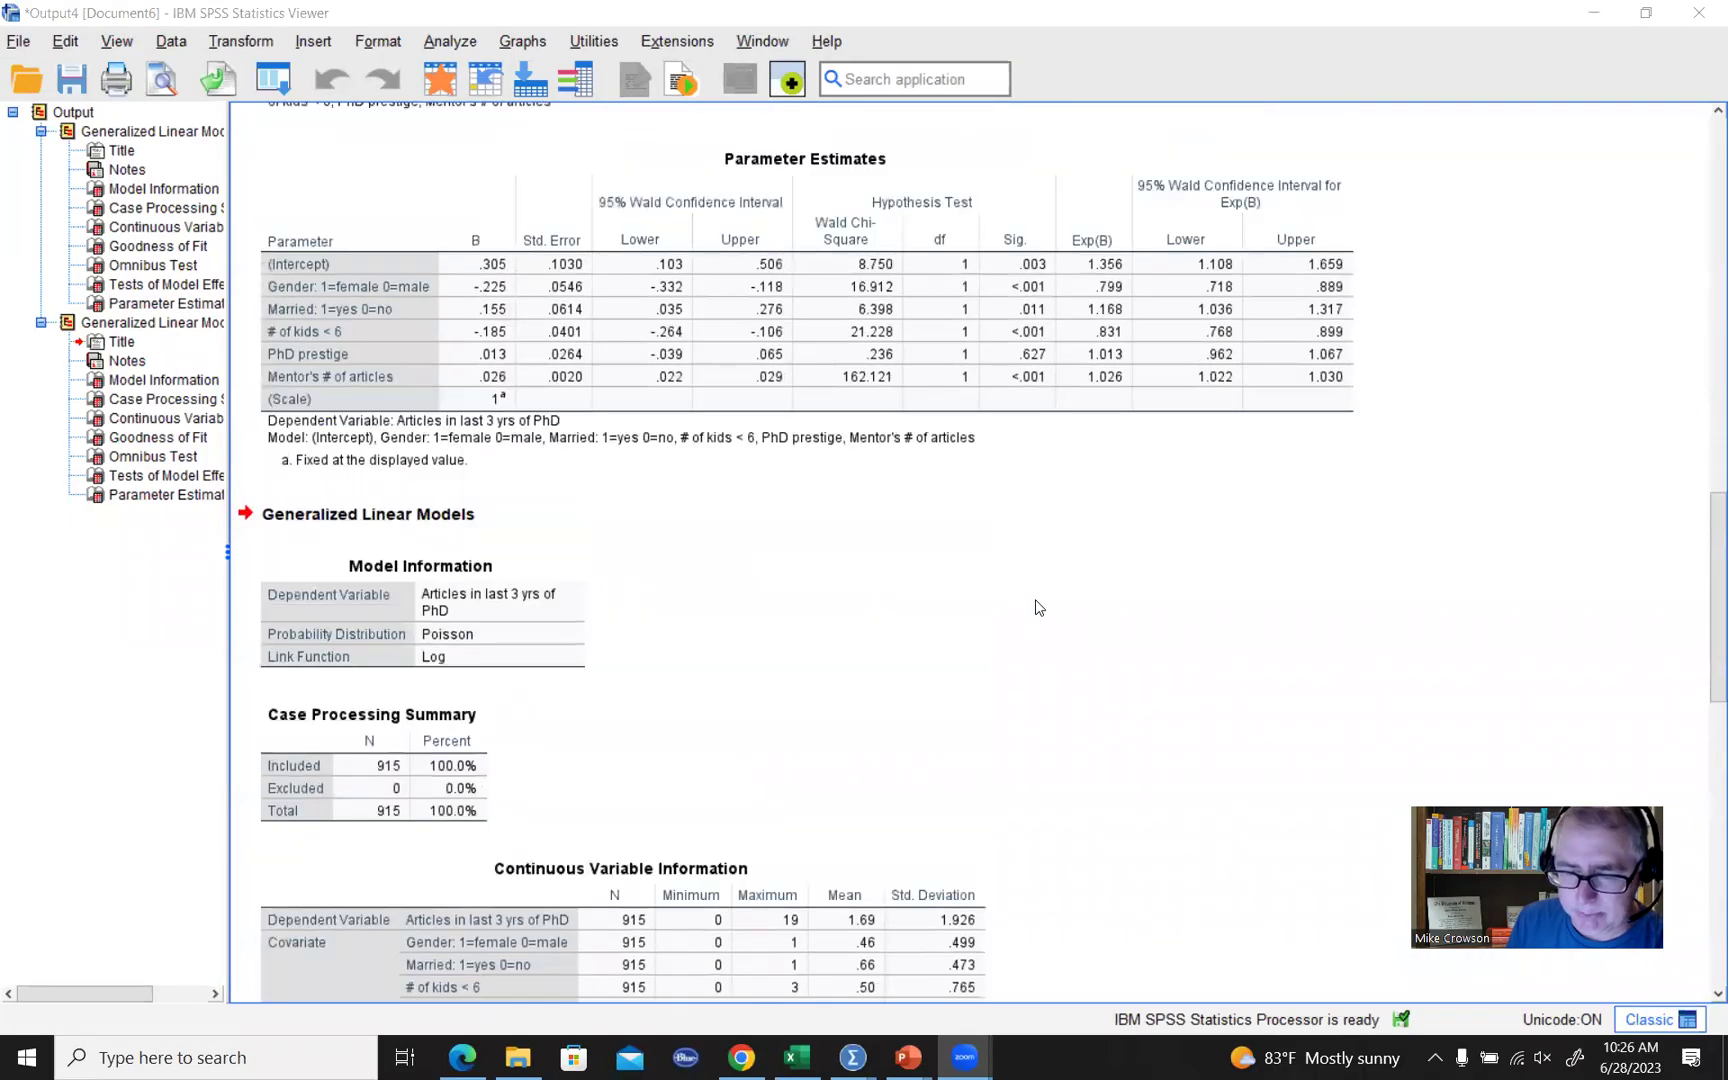
scroll(1037, 606, "up", 4)
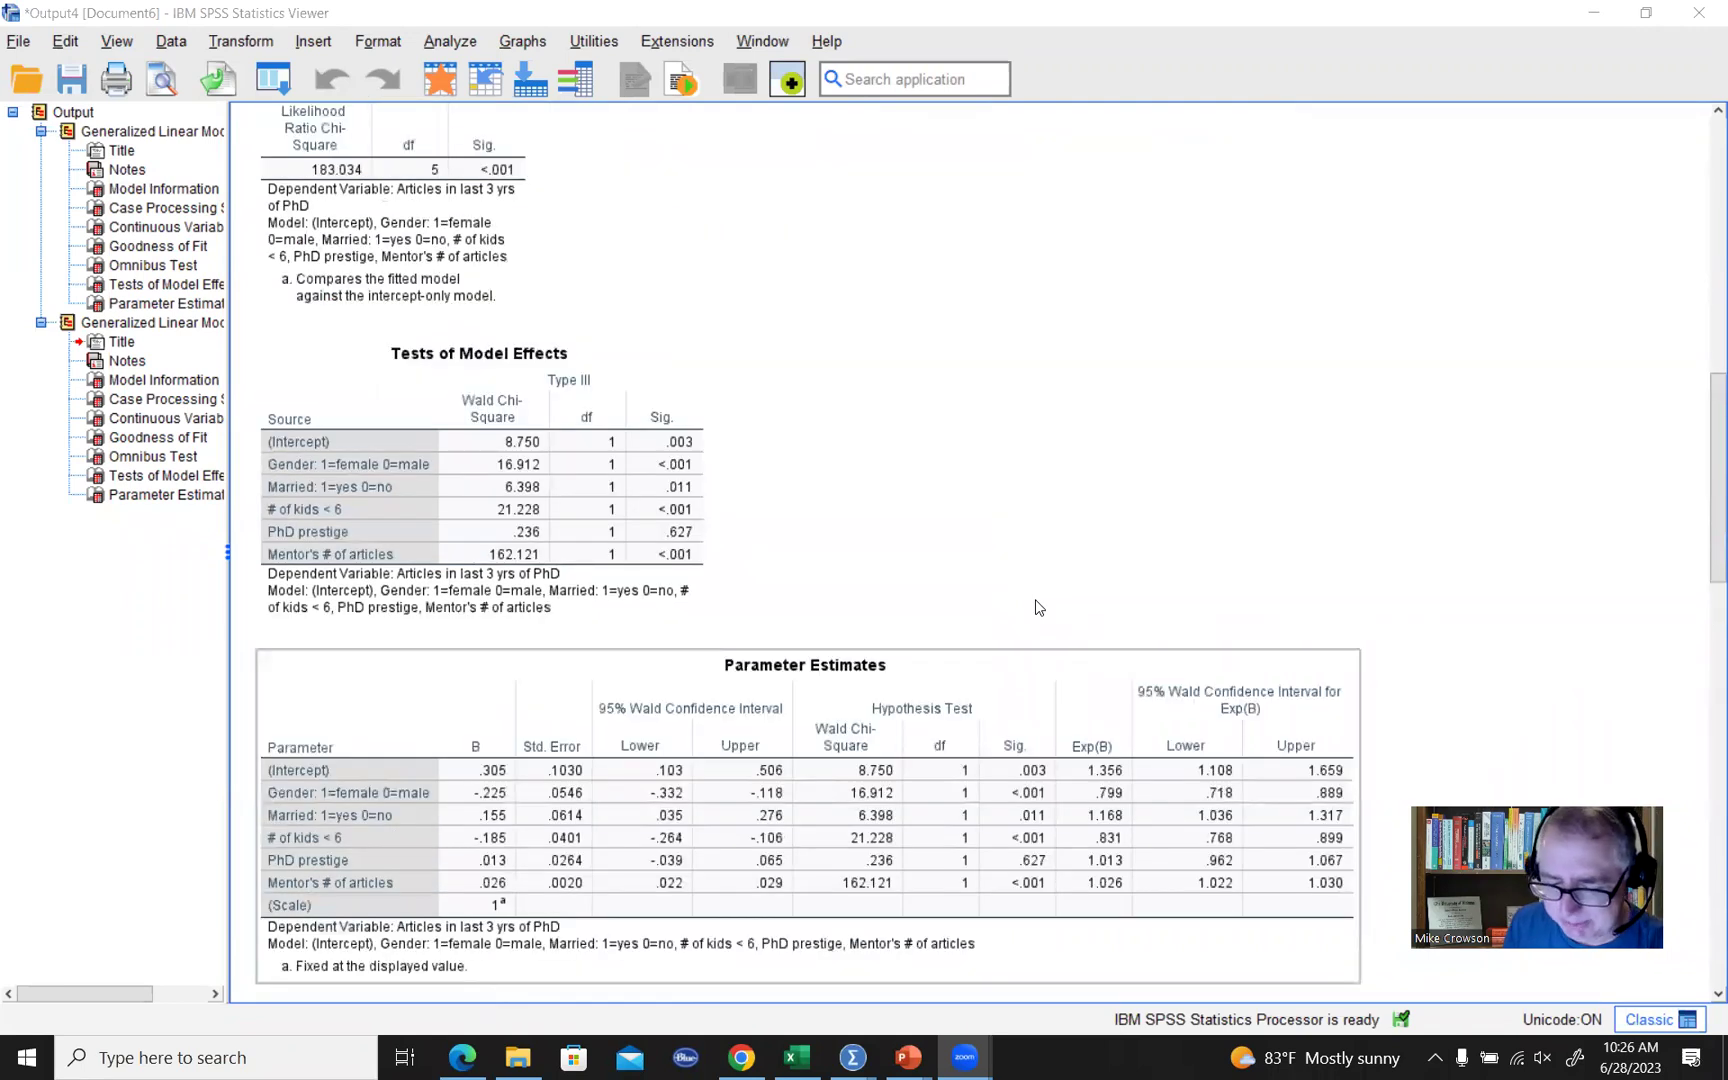
scroll(1037, 606, "up", 2)
scroll(1037, 606, "down", 2)
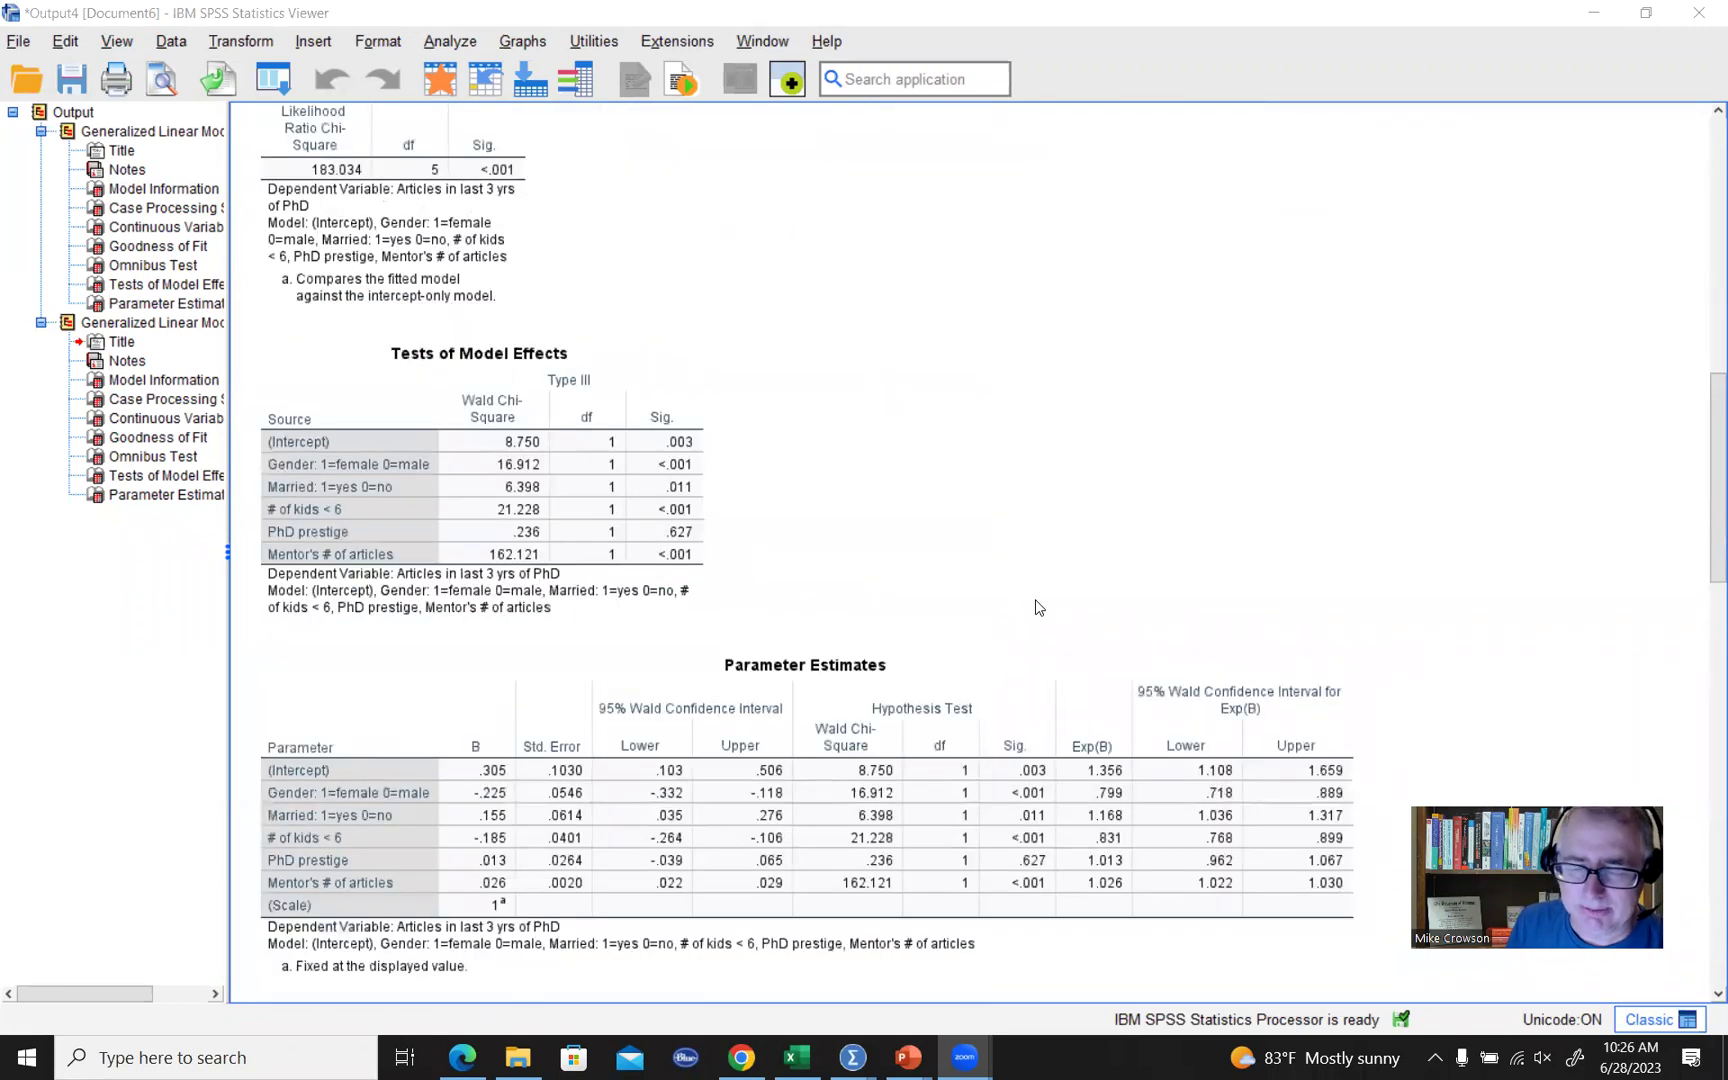
scroll(1037, 606, "down", 2)
scroll(760, 515, "down", 1)
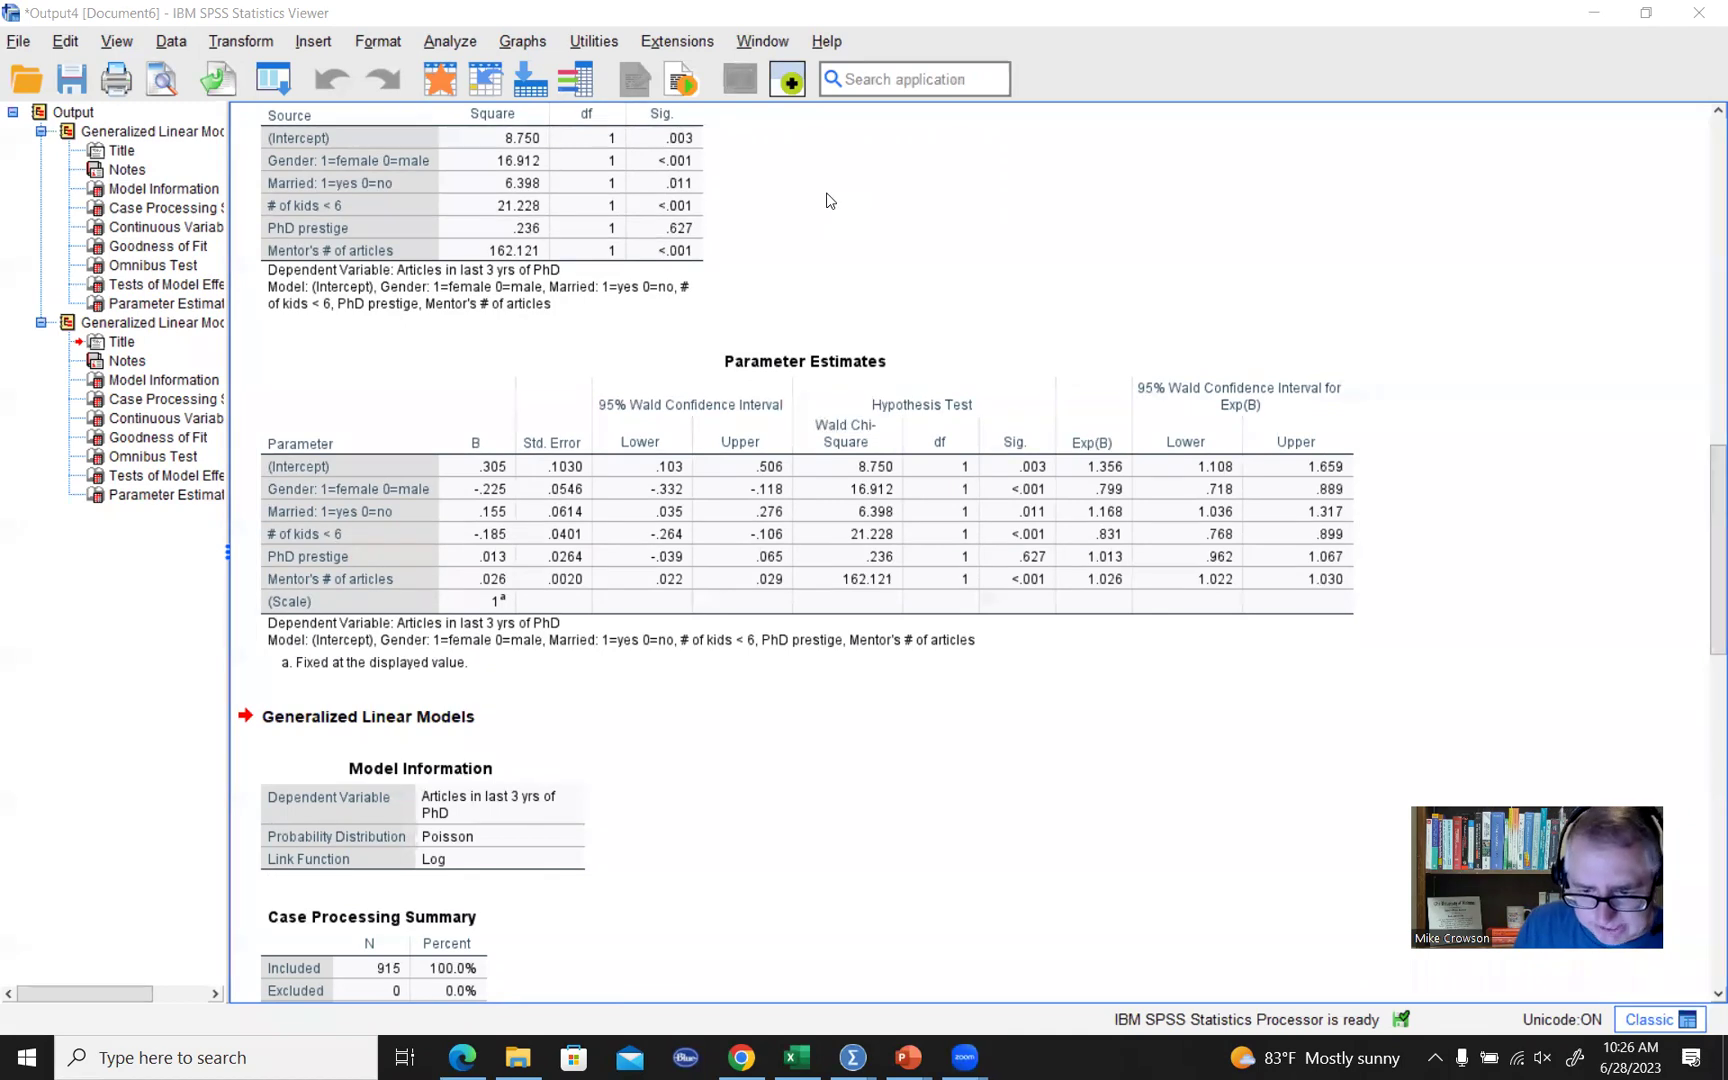
Examine the B, Std. Error, Wald Chi-Square, Sig. and Exp(B) columns of the full model's Parameter Estimates, annotating Exp(B) as IRR, and clear the annotations.
mouse_move(463, 425)
left_mouse_down()
mouse_move(445, 458)
mouse_move(470, 416)
left_mouse_up()
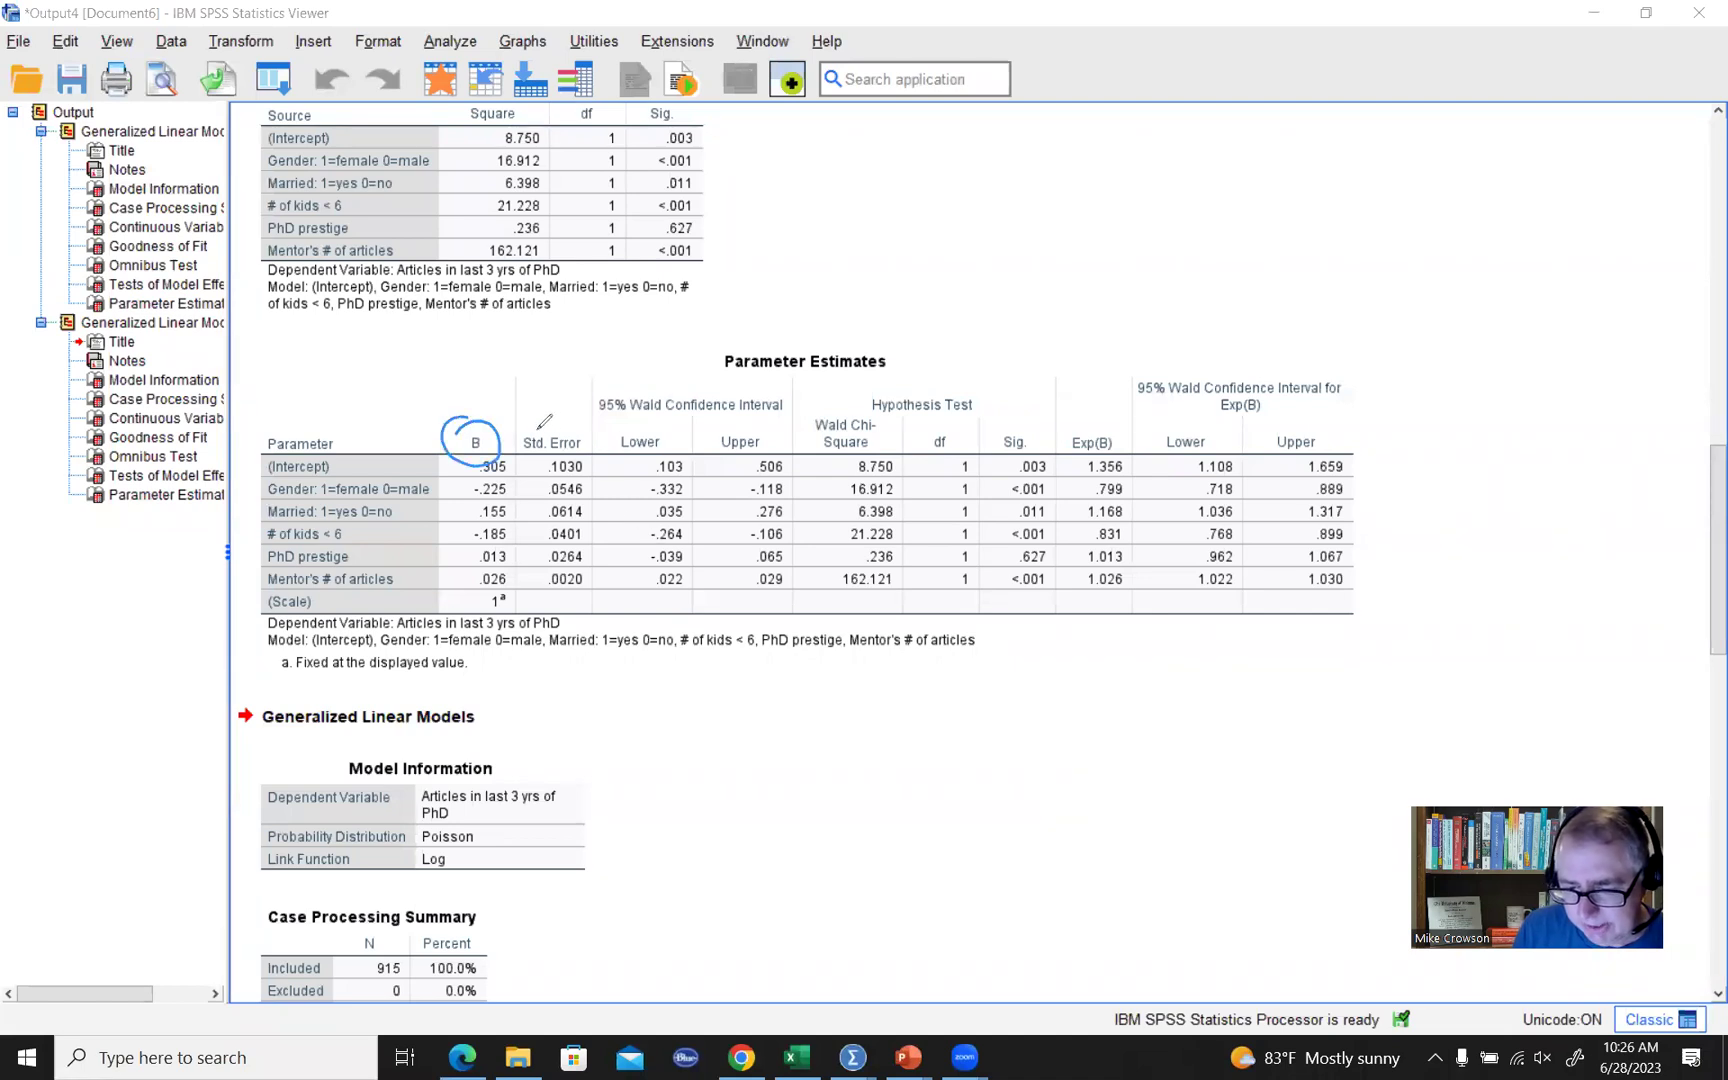
mouse_move(548, 420)
left_mouse_down()
mouse_move(528, 460)
mouse_move(518, 424)
left_mouse_up()
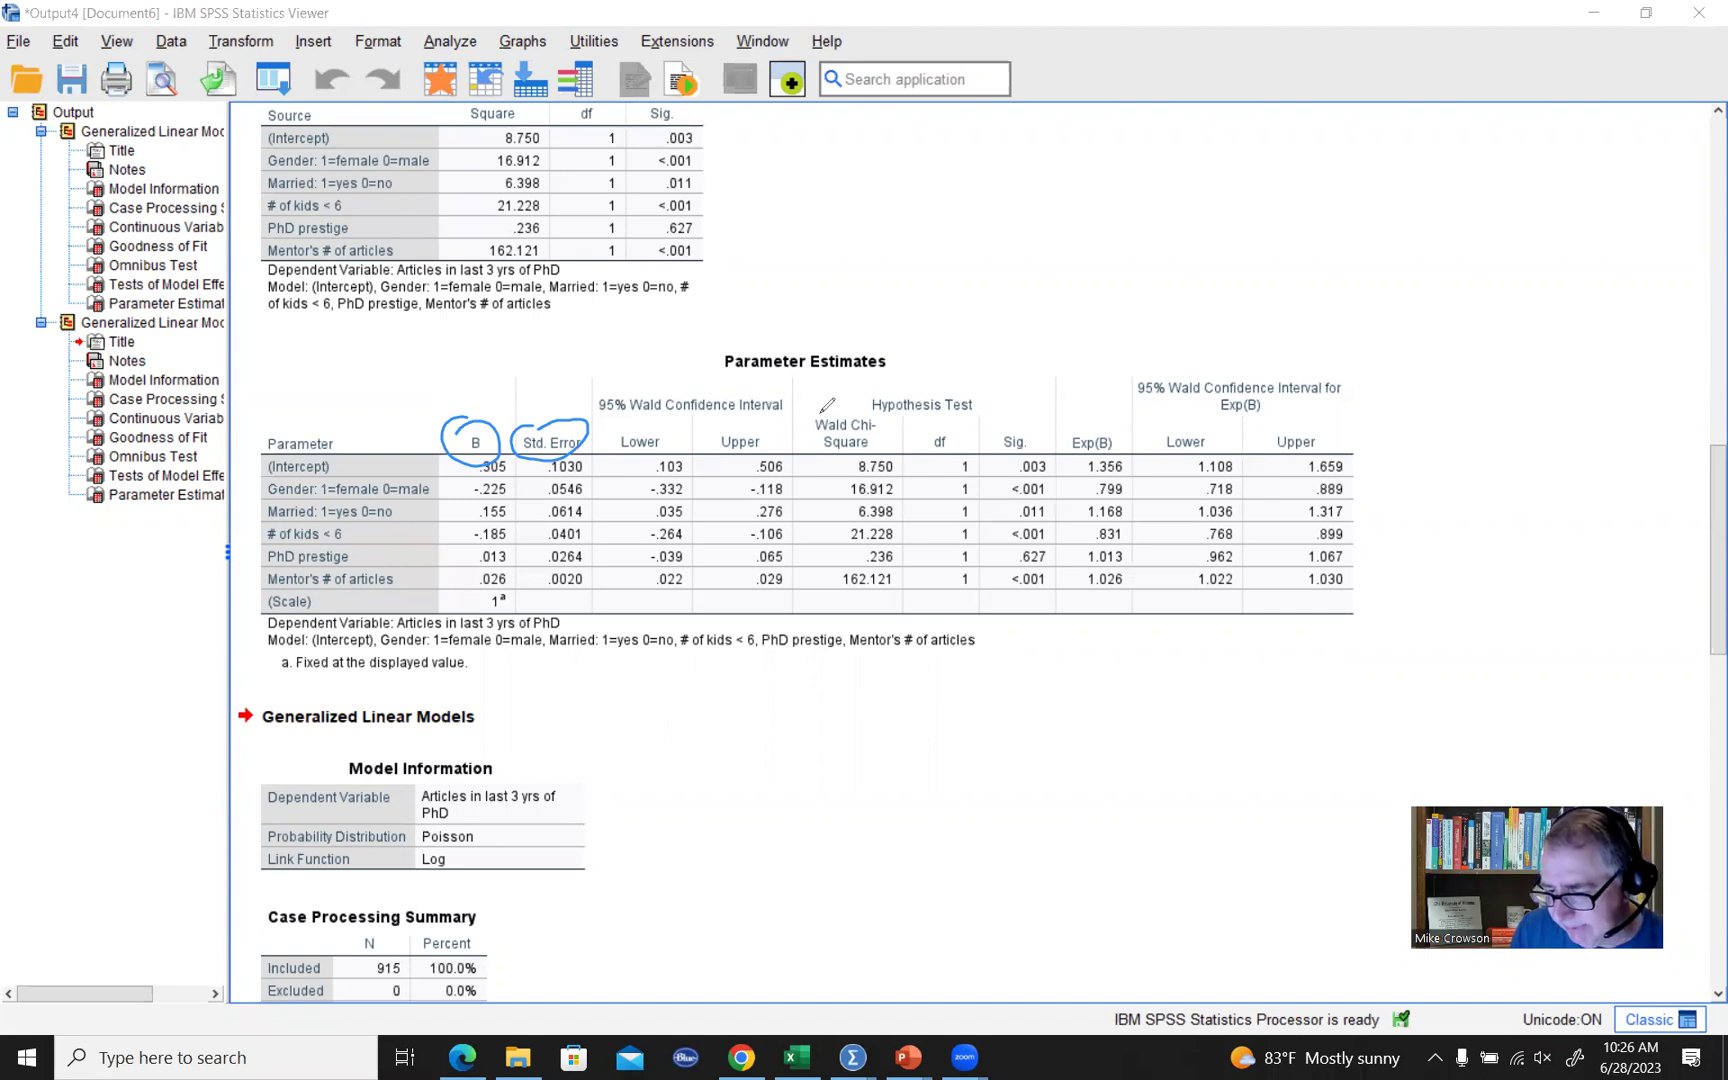
mouse_move(820, 410)
left_mouse_down()
mouse_move(834, 397)
mouse_move(890, 418)
mouse_move(822, 457)
mouse_move(818, 394)
left_mouse_up()
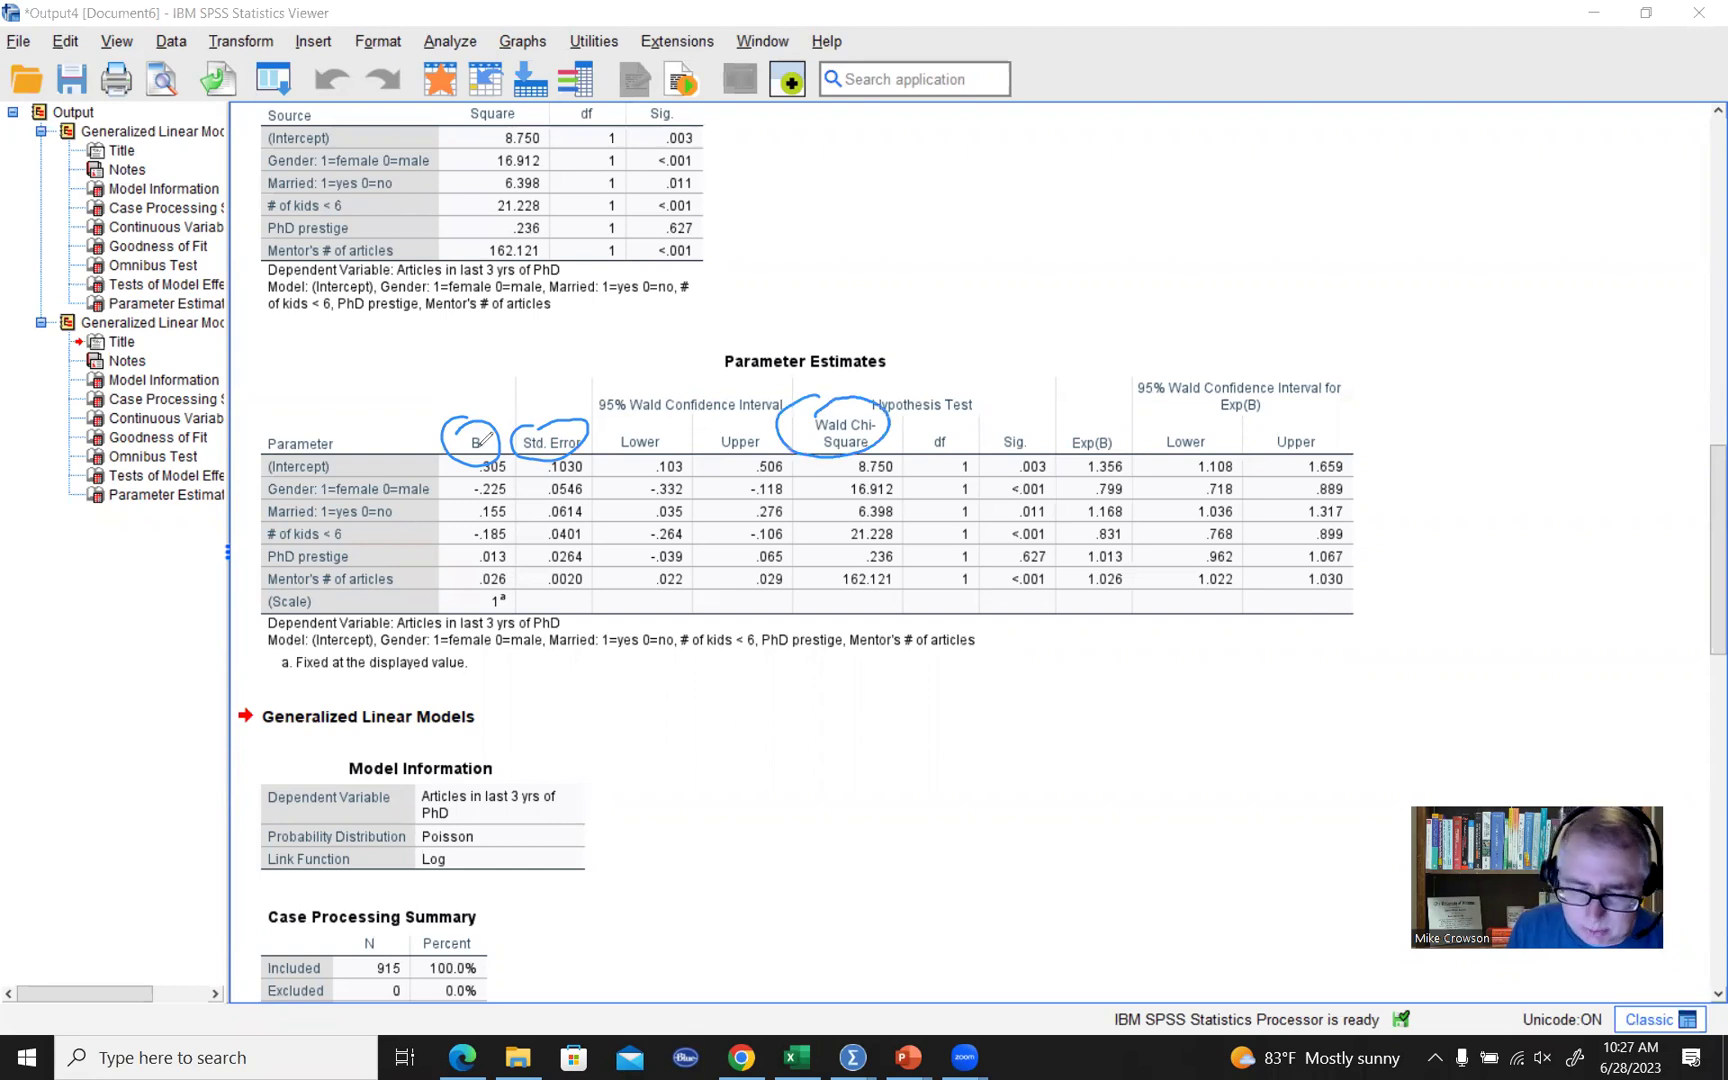
left_click_drag(488, 397, 492, 382)
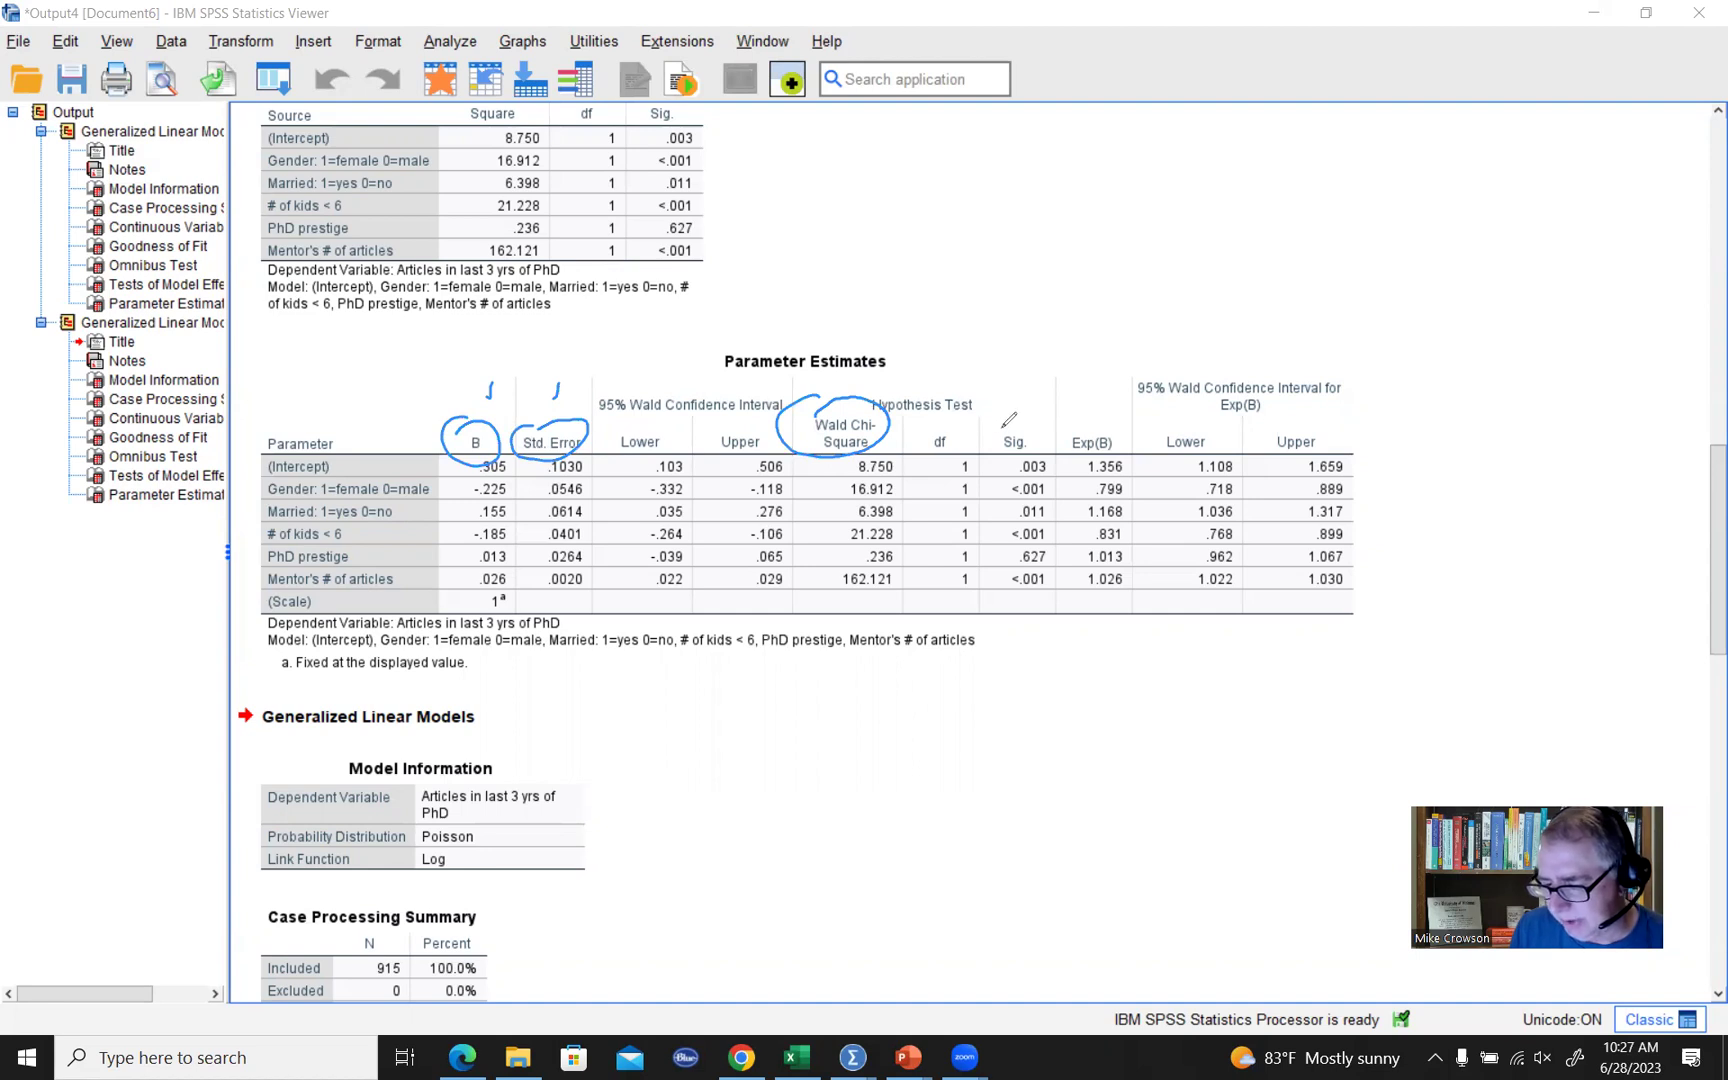
mouse_move(1004, 426)
left_mouse_down()
mouse_move(1034, 432)
mouse_move(1004, 409)
left_mouse_up()
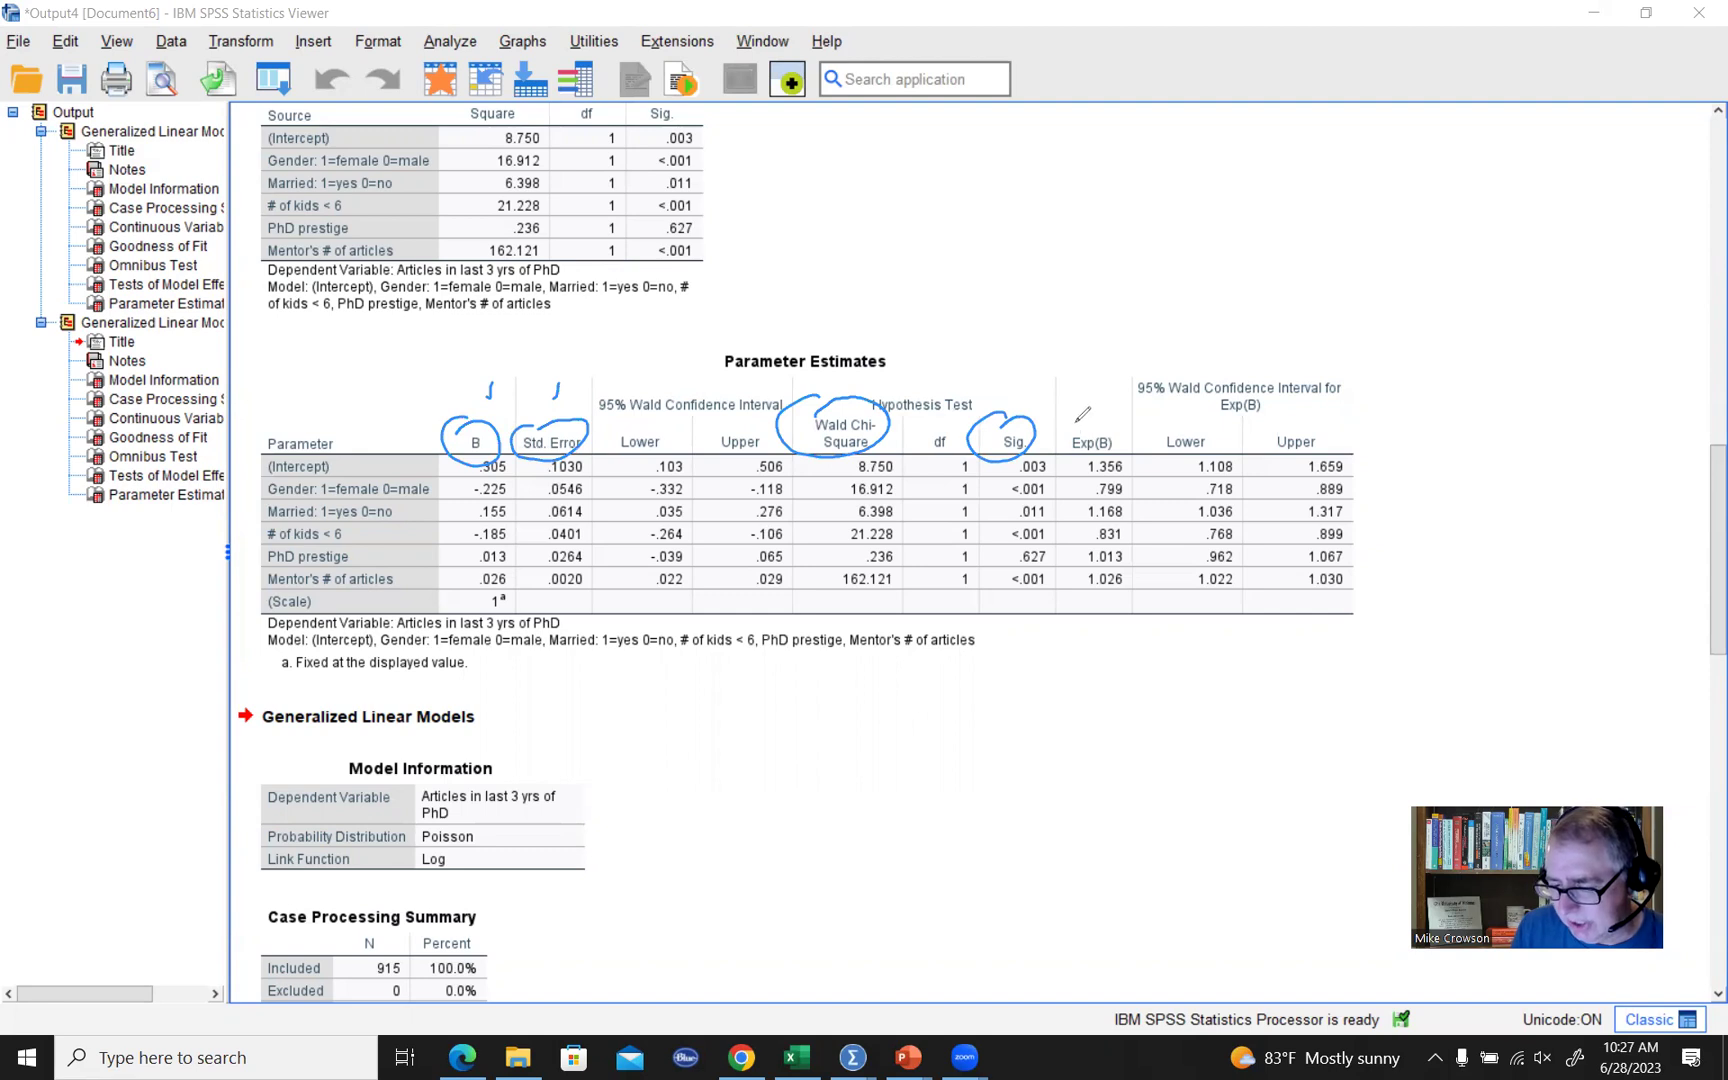
mouse_move(1070, 418)
left_mouse_down()
mouse_move(1110, 410)
mouse_move(1128, 438)
mouse_move(1047, 447)
left_mouse_up()
left_click_drag(1073, 374, 1080, 402)
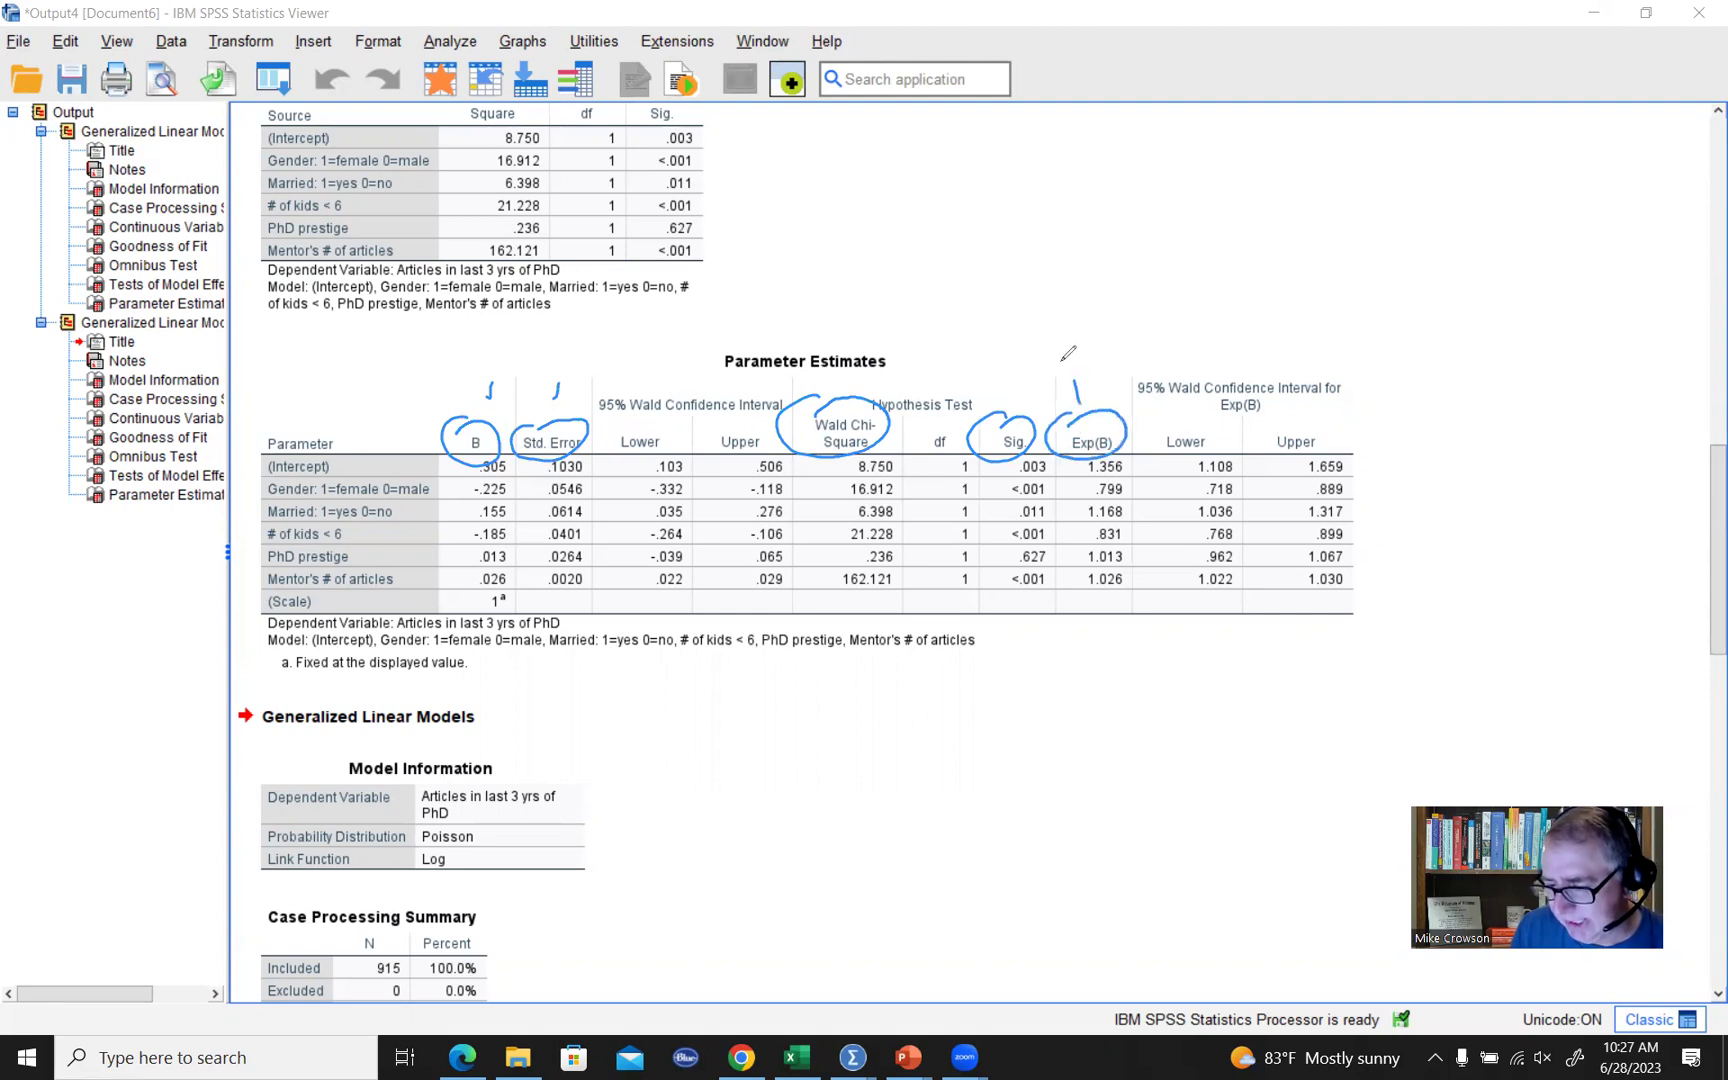
left_click_drag(1057, 333, 1076, 330)
left_click_drag(1068, 332, 1079, 347)
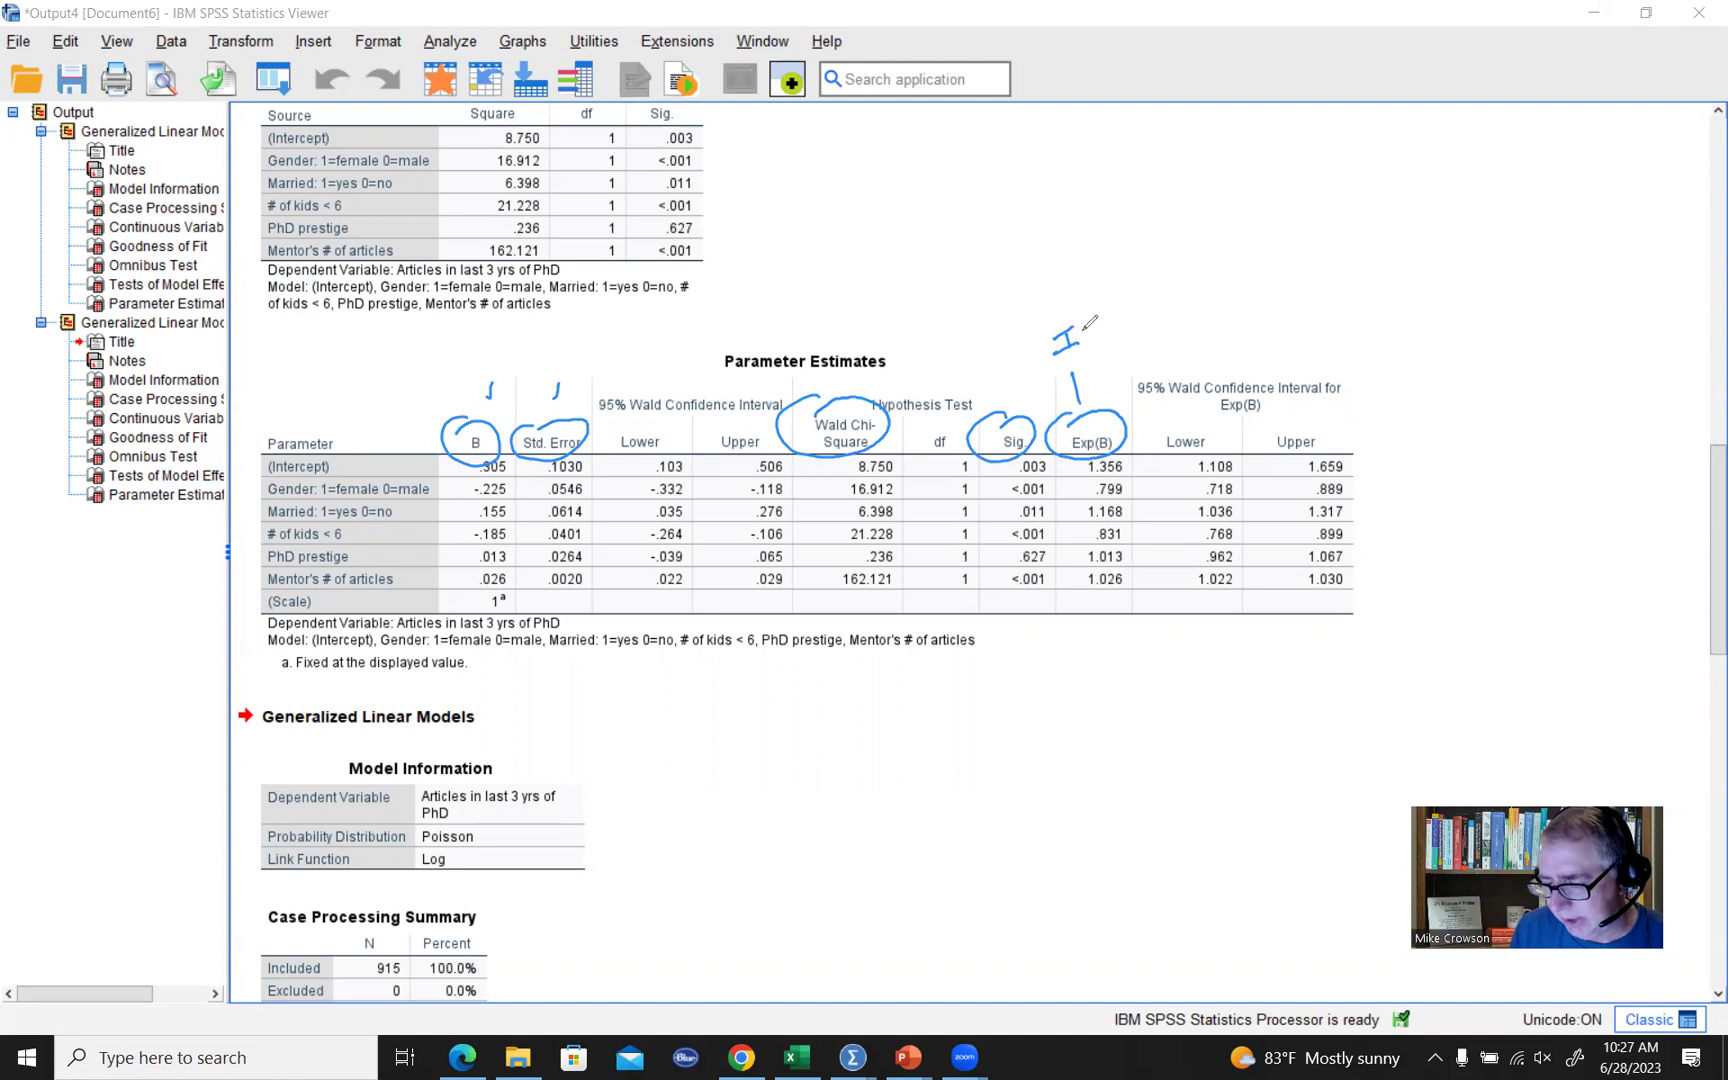
mouse_move(1089, 321)
left_mouse_down()
mouse_move(1082, 340)
mouse_move(1097, 308)
mouse_move(1118, 326)
left_mouse_up()
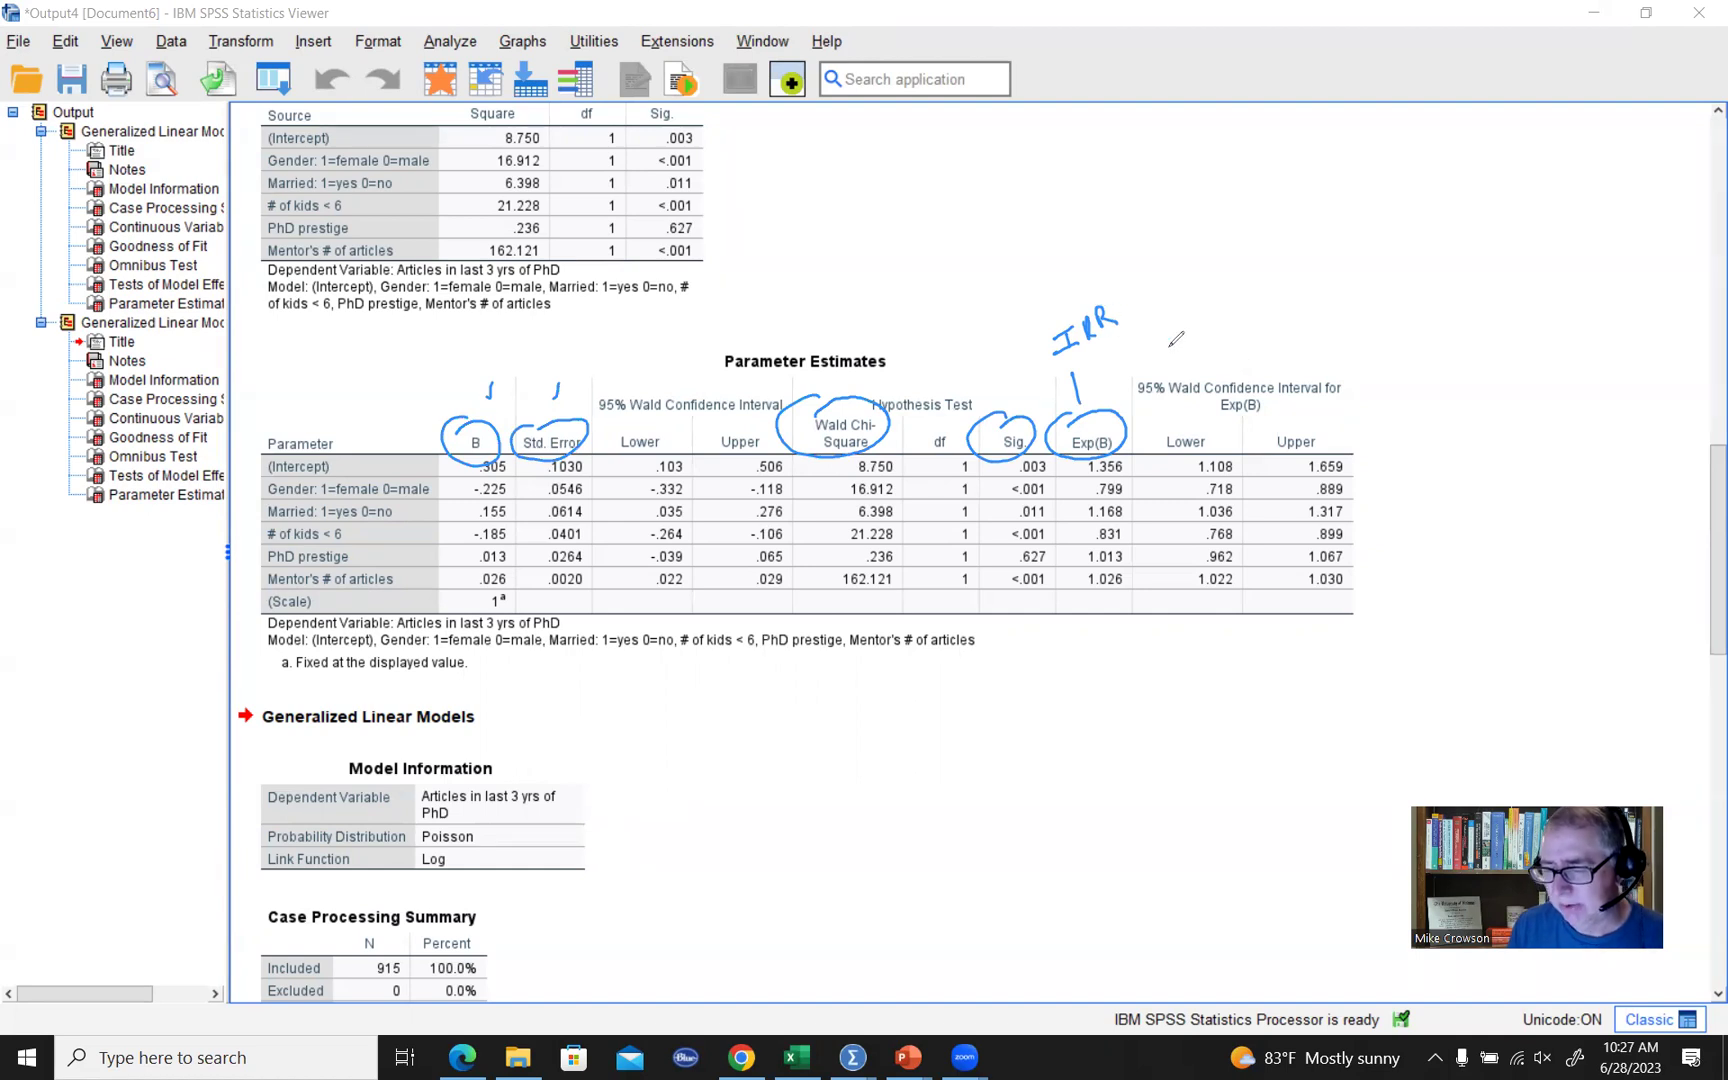
left_click(1600, 49)
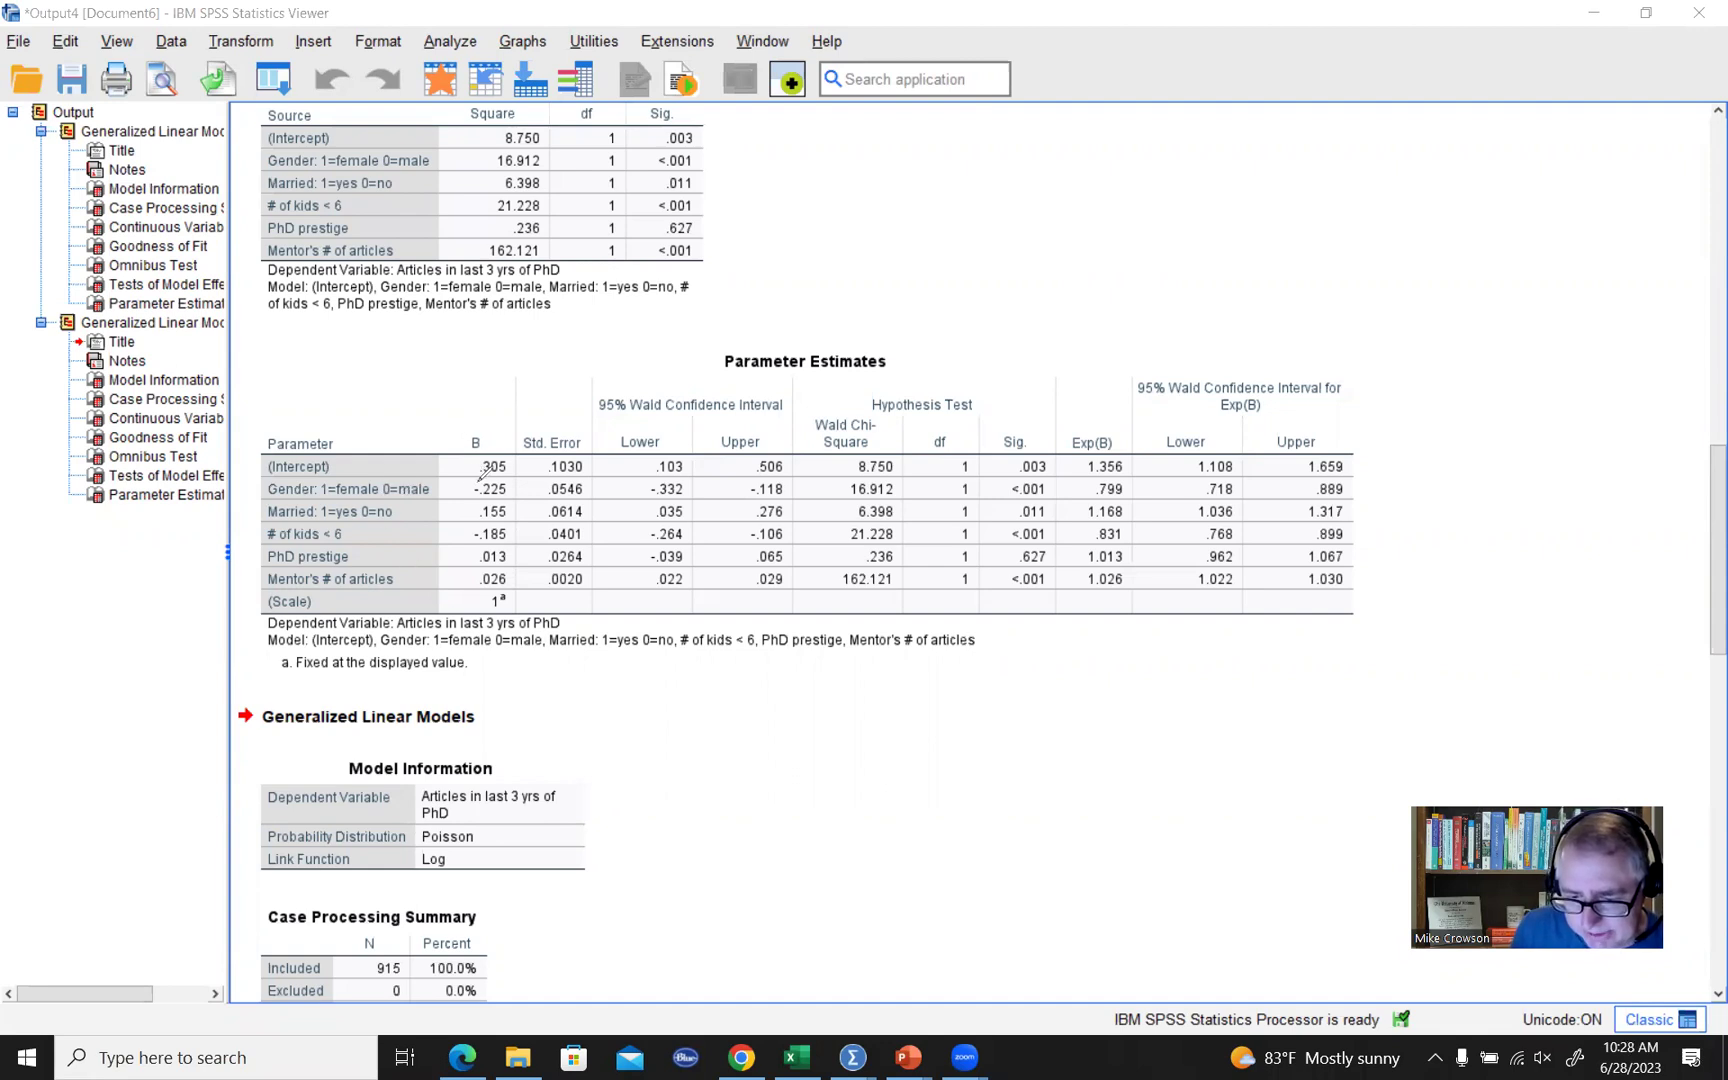
Examine the predictors' B coefficients, marking the gender predictor's coding, B, Exp(B), Wald chi-square, df and significance.
mouse_move(470, 479)
left_mouse_down()
mouse_move(470, 587)
mouse_move(484, 578)
left_mouse_up()
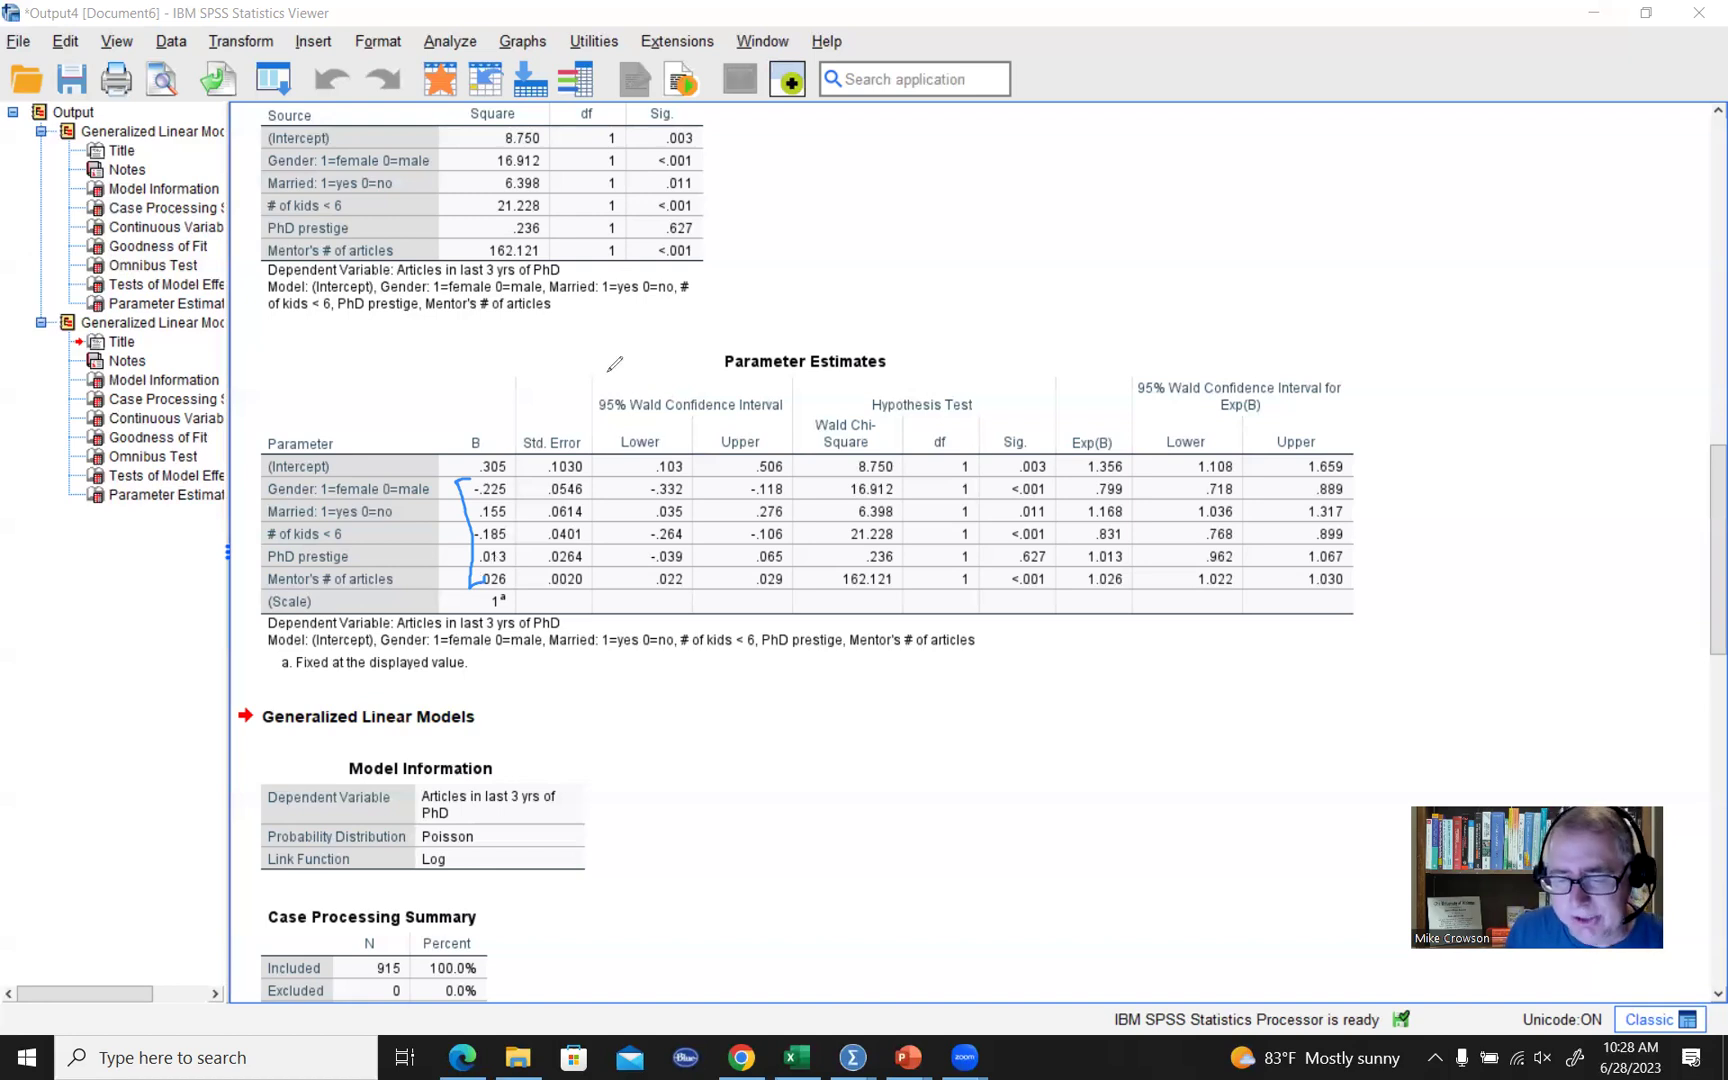
mouse_move(478, 464)
left_mouse_down()
mouse_move(514, 474)
mouse_move(494, 500)
mouse_move(490, 462)
left_mouse_up()
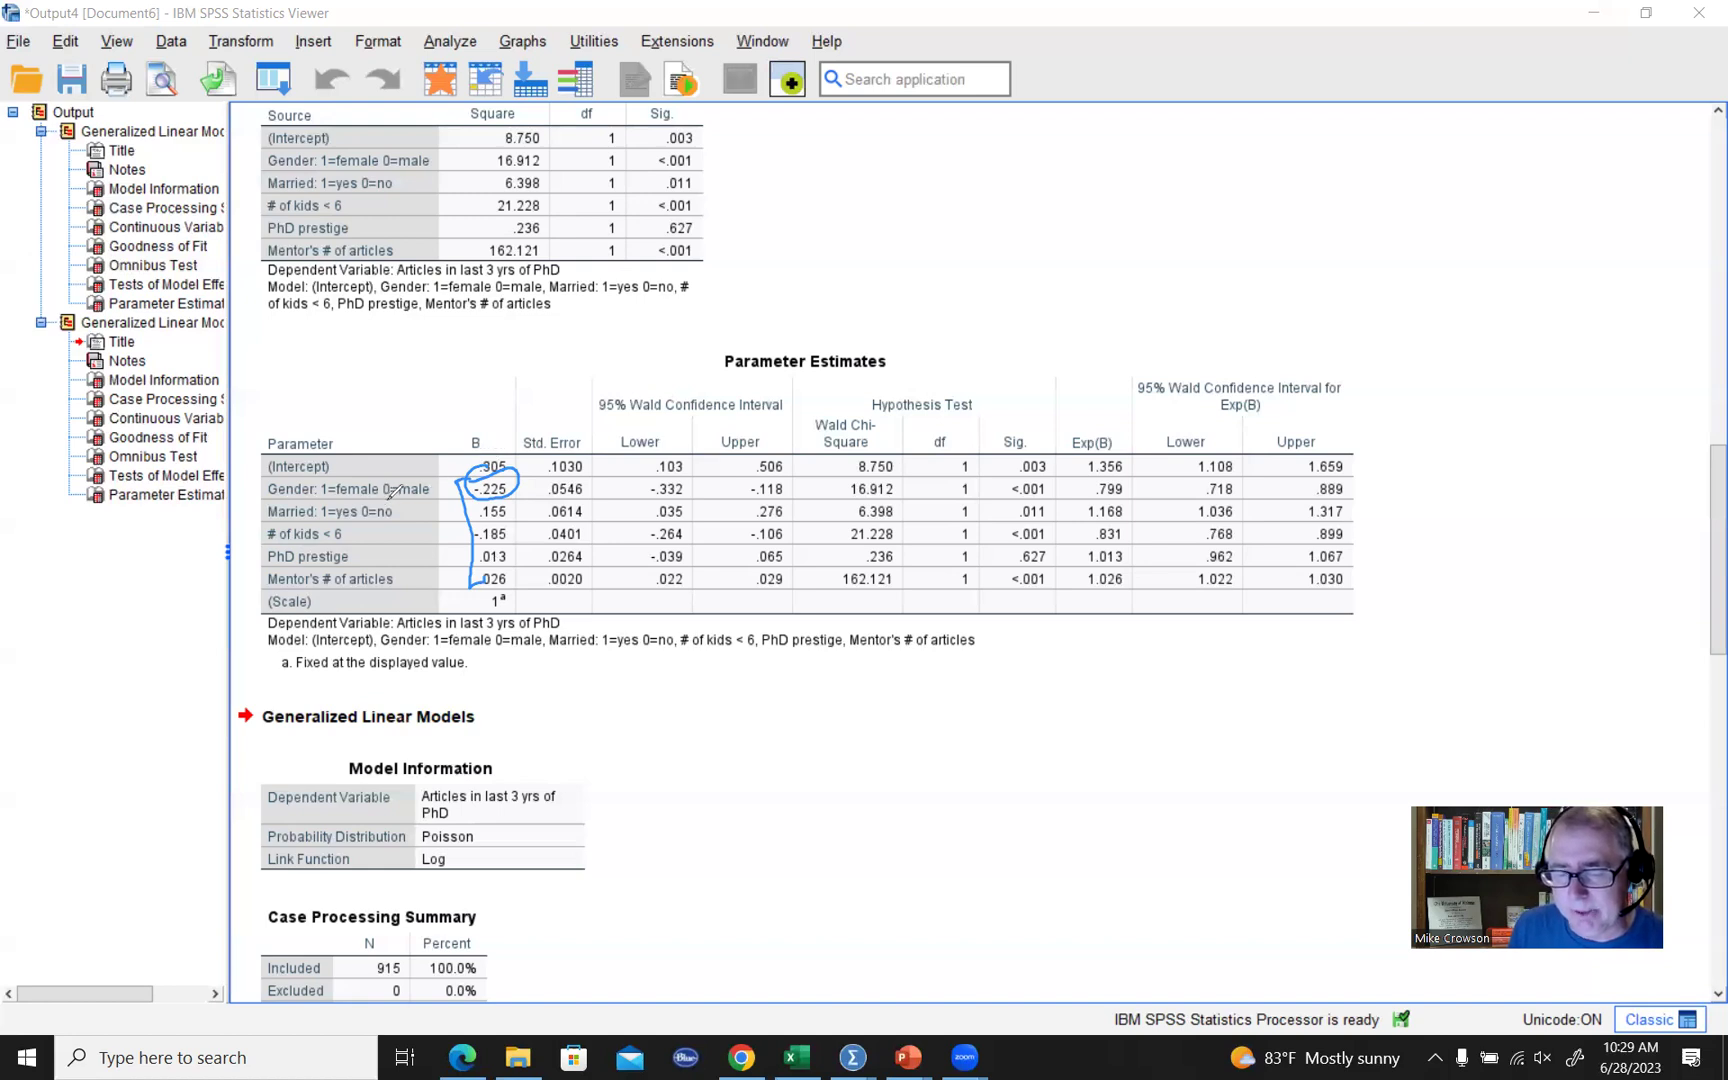
mouse_move(386, 496)
left_mouse_down()
mouse_move(420, 494)
mouse_move(336, 497)
mouse_move(351, 496)
left_mouse_up()
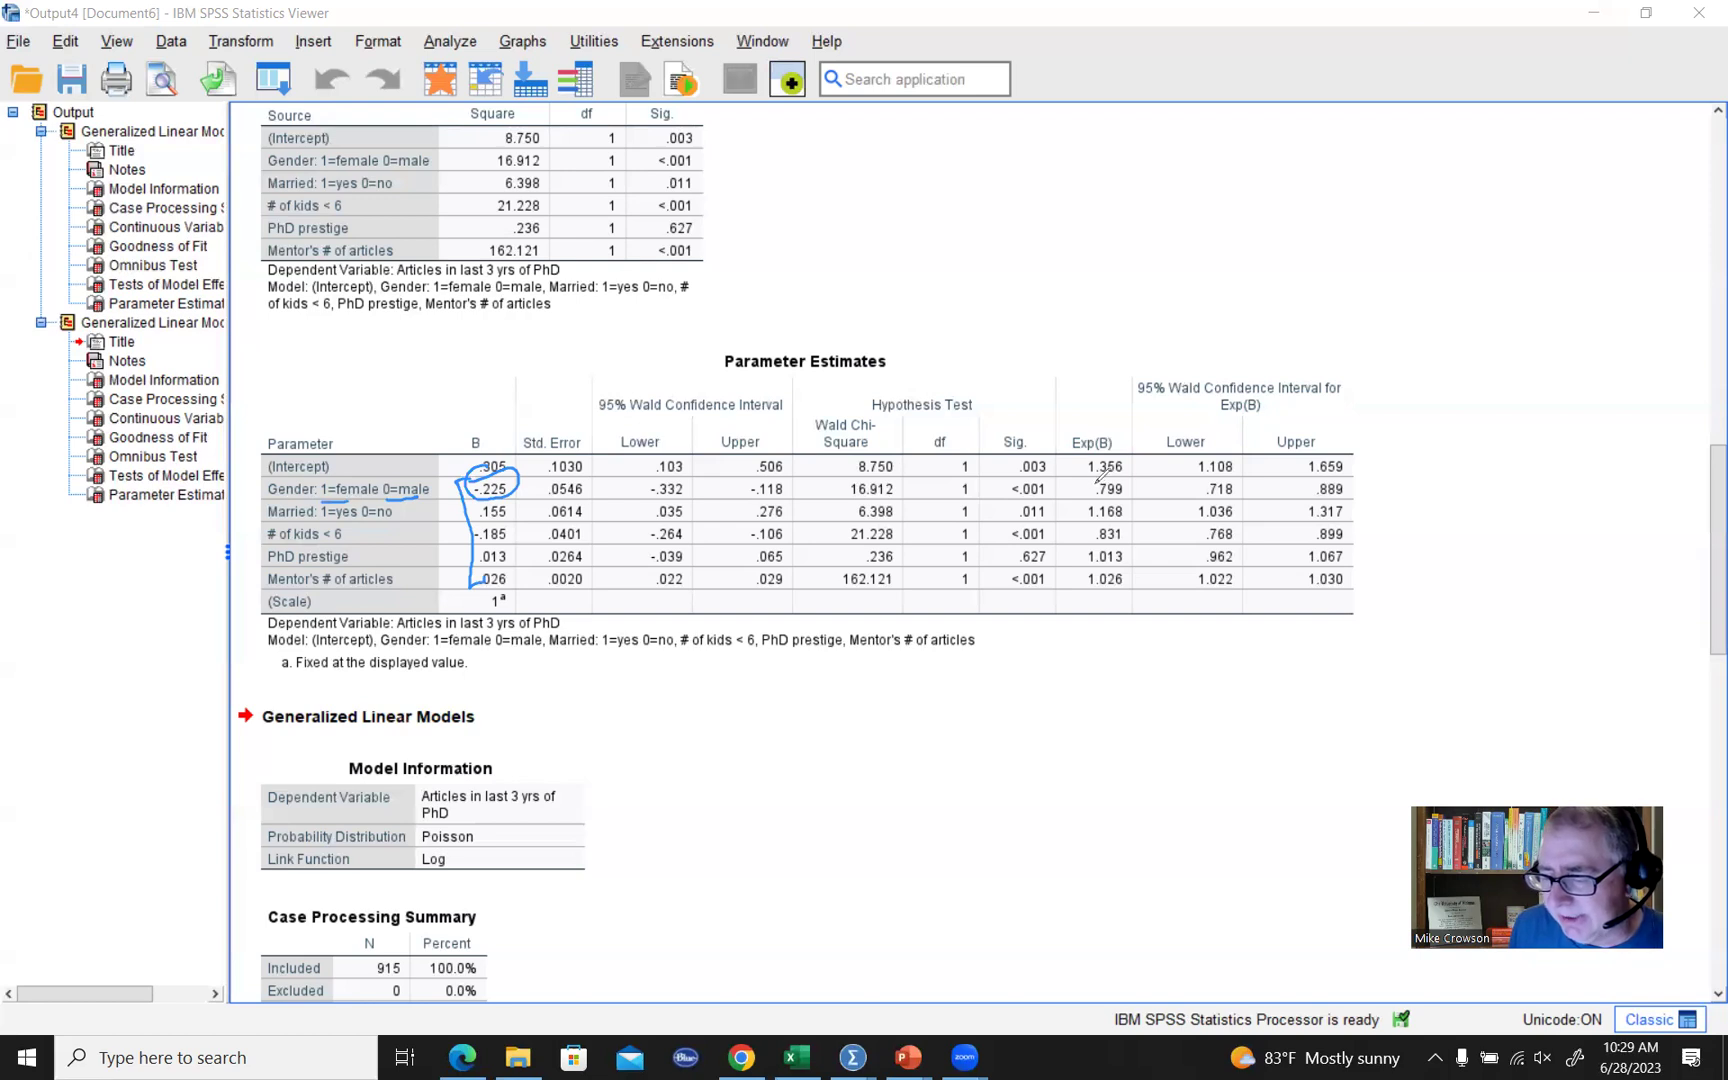
mouse_move(1103, 478)
left_mouse_down()
mouse_move(1125, 500)
mouse_move(1112, 476)
left_mouse_up()
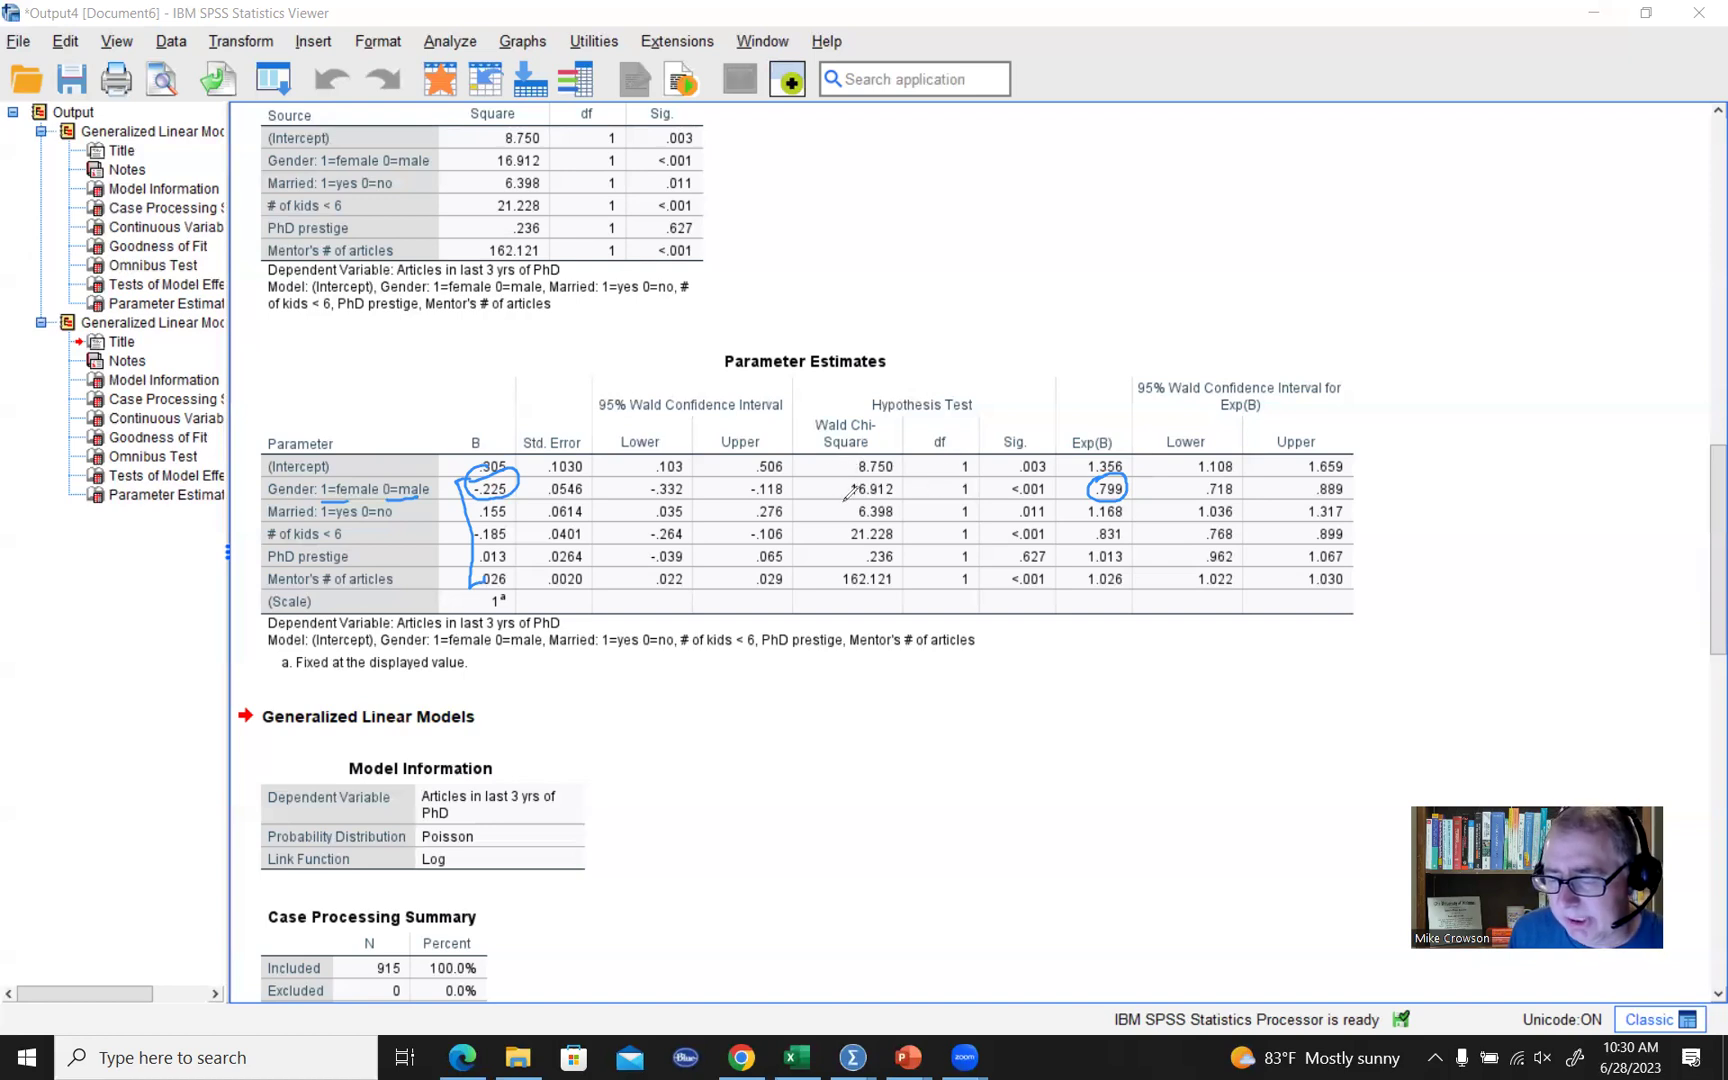
left_click_drag(845, 500, 976, 492)
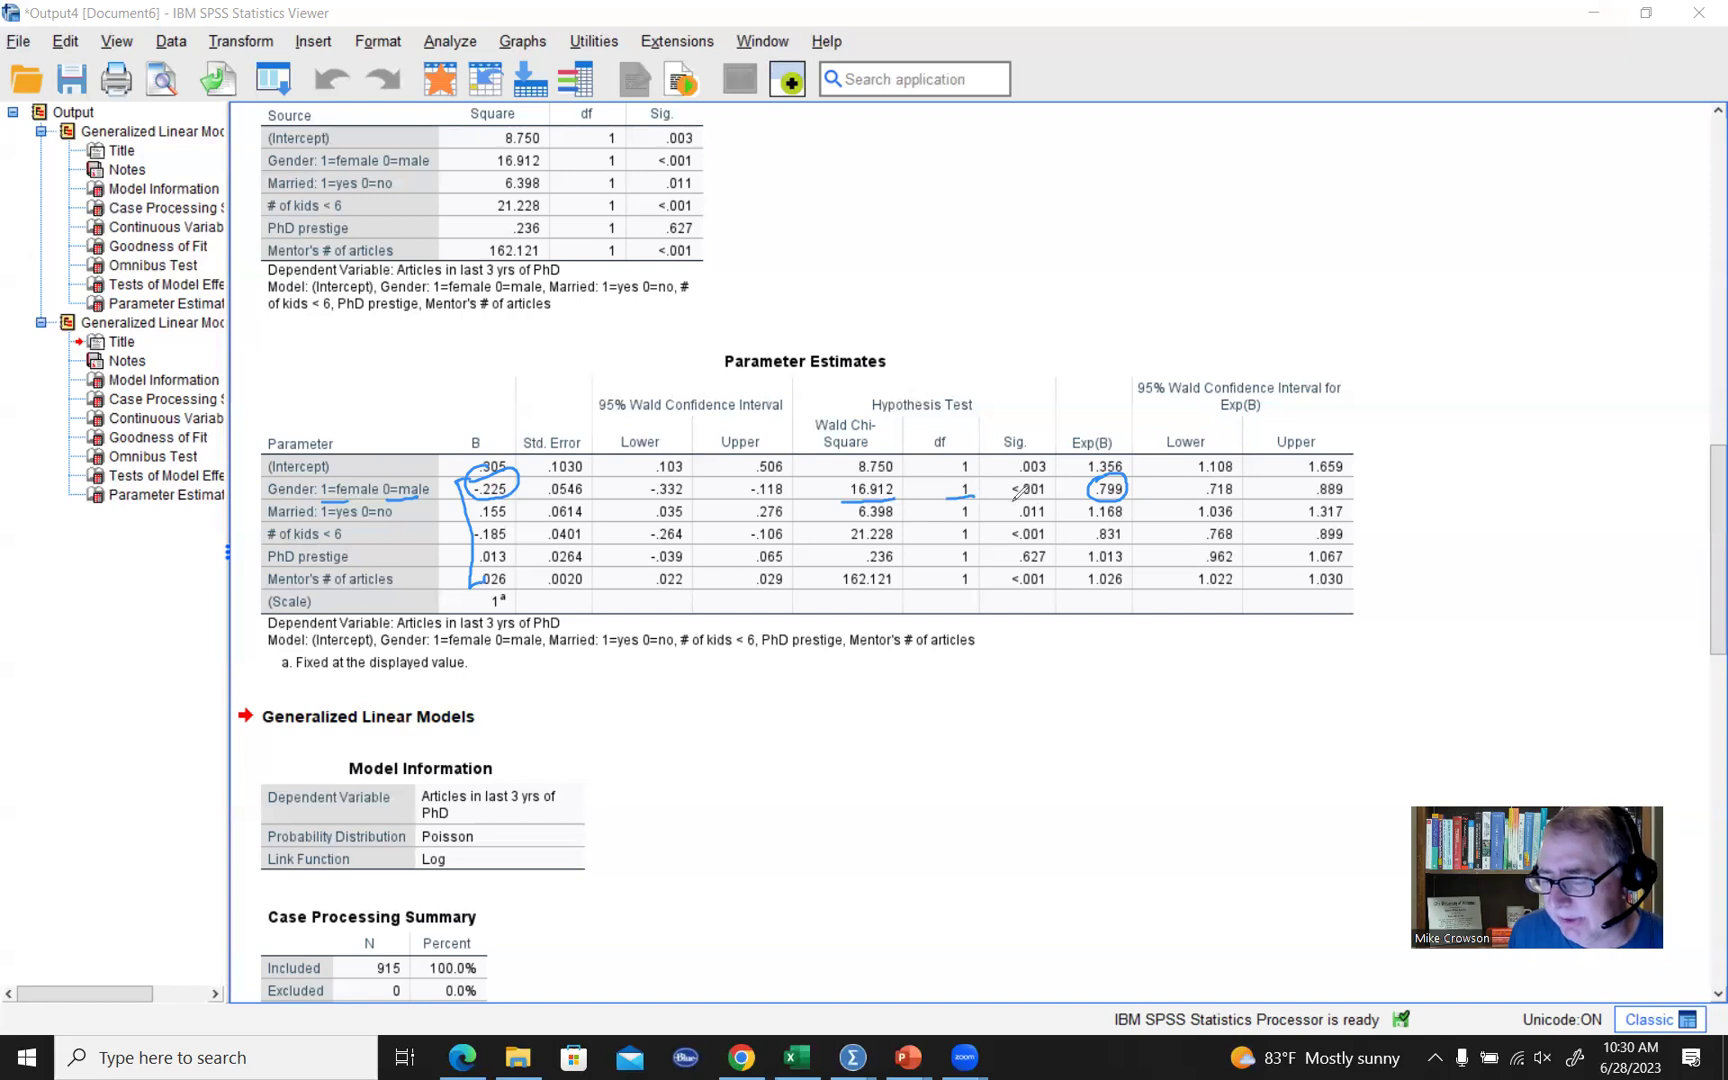
mouse_move(1050, 494)
left_mouse_down()
mouse_move(992, 500)
mouse_move(1040, 480)
left_mouse_up()
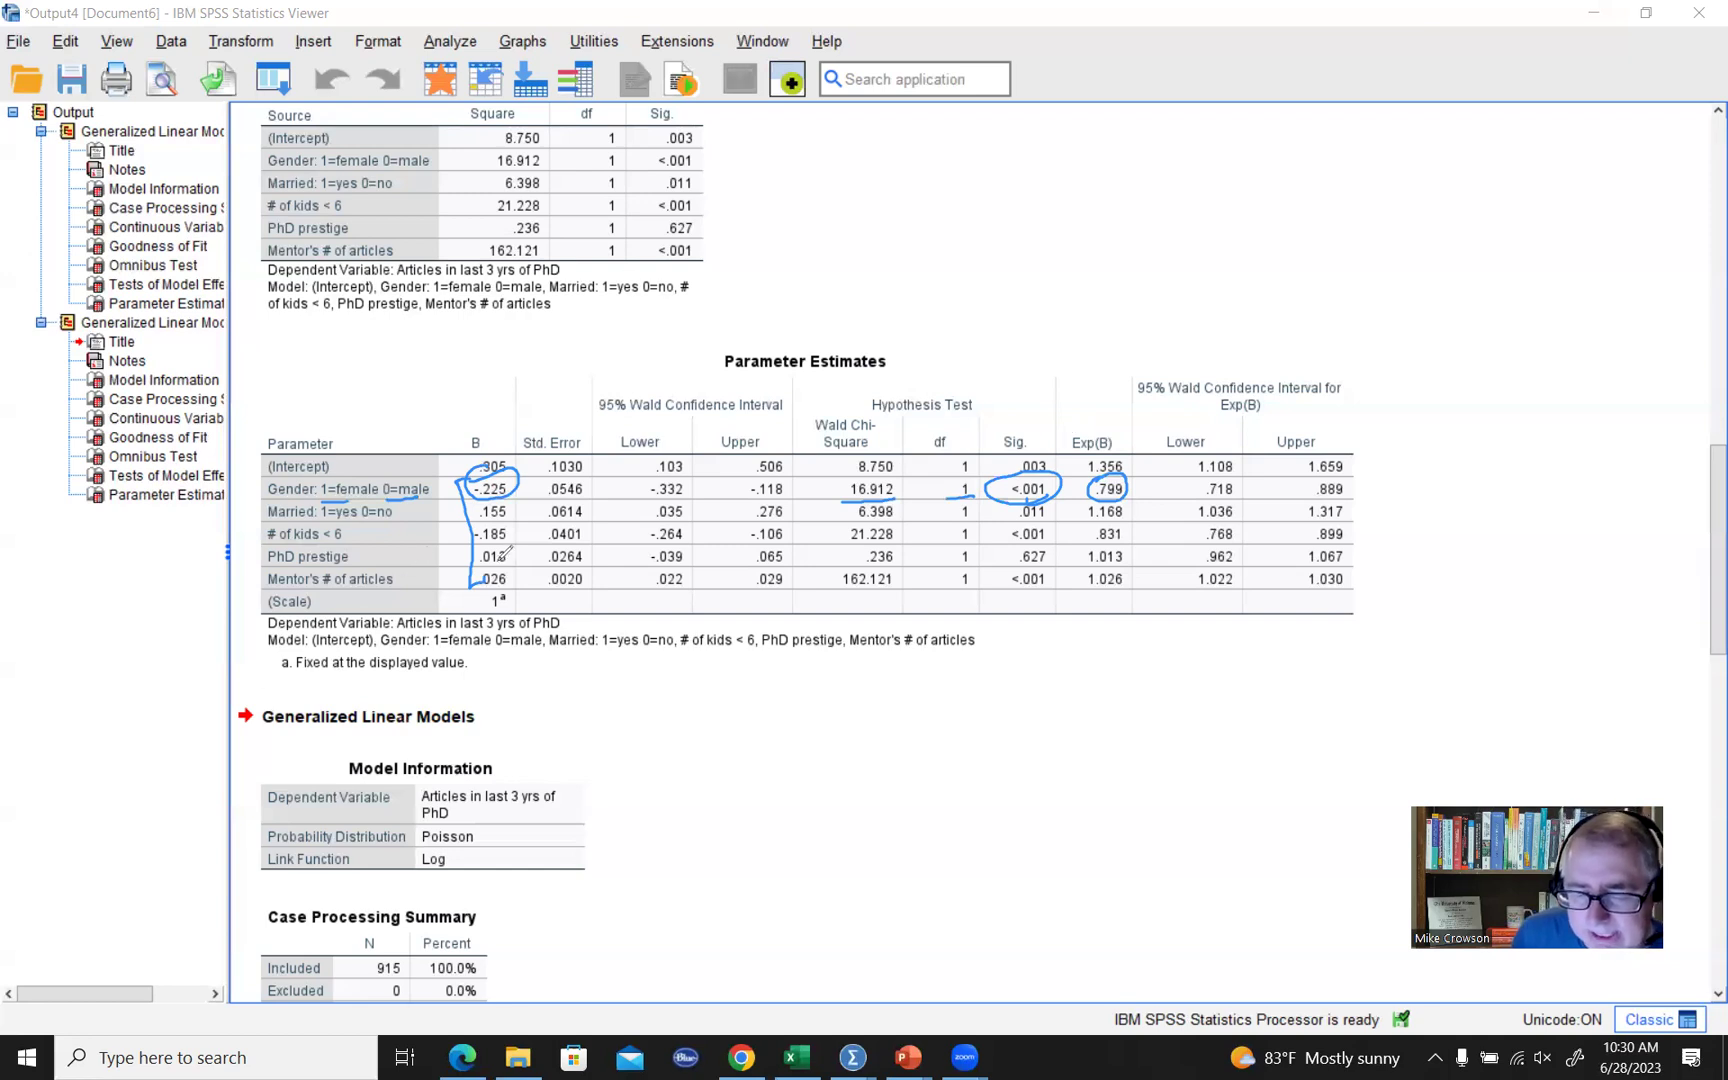
Examine the married and number-of-kids predictors in the Parameter Estimates, marking each one's B, Wald chi-square, df, significance and Exp(B).
mouse_move(481, 502)
left_mouse_down()
mouse_move(508, 503)
mouse_move(480, 497)
left_mouse_up()
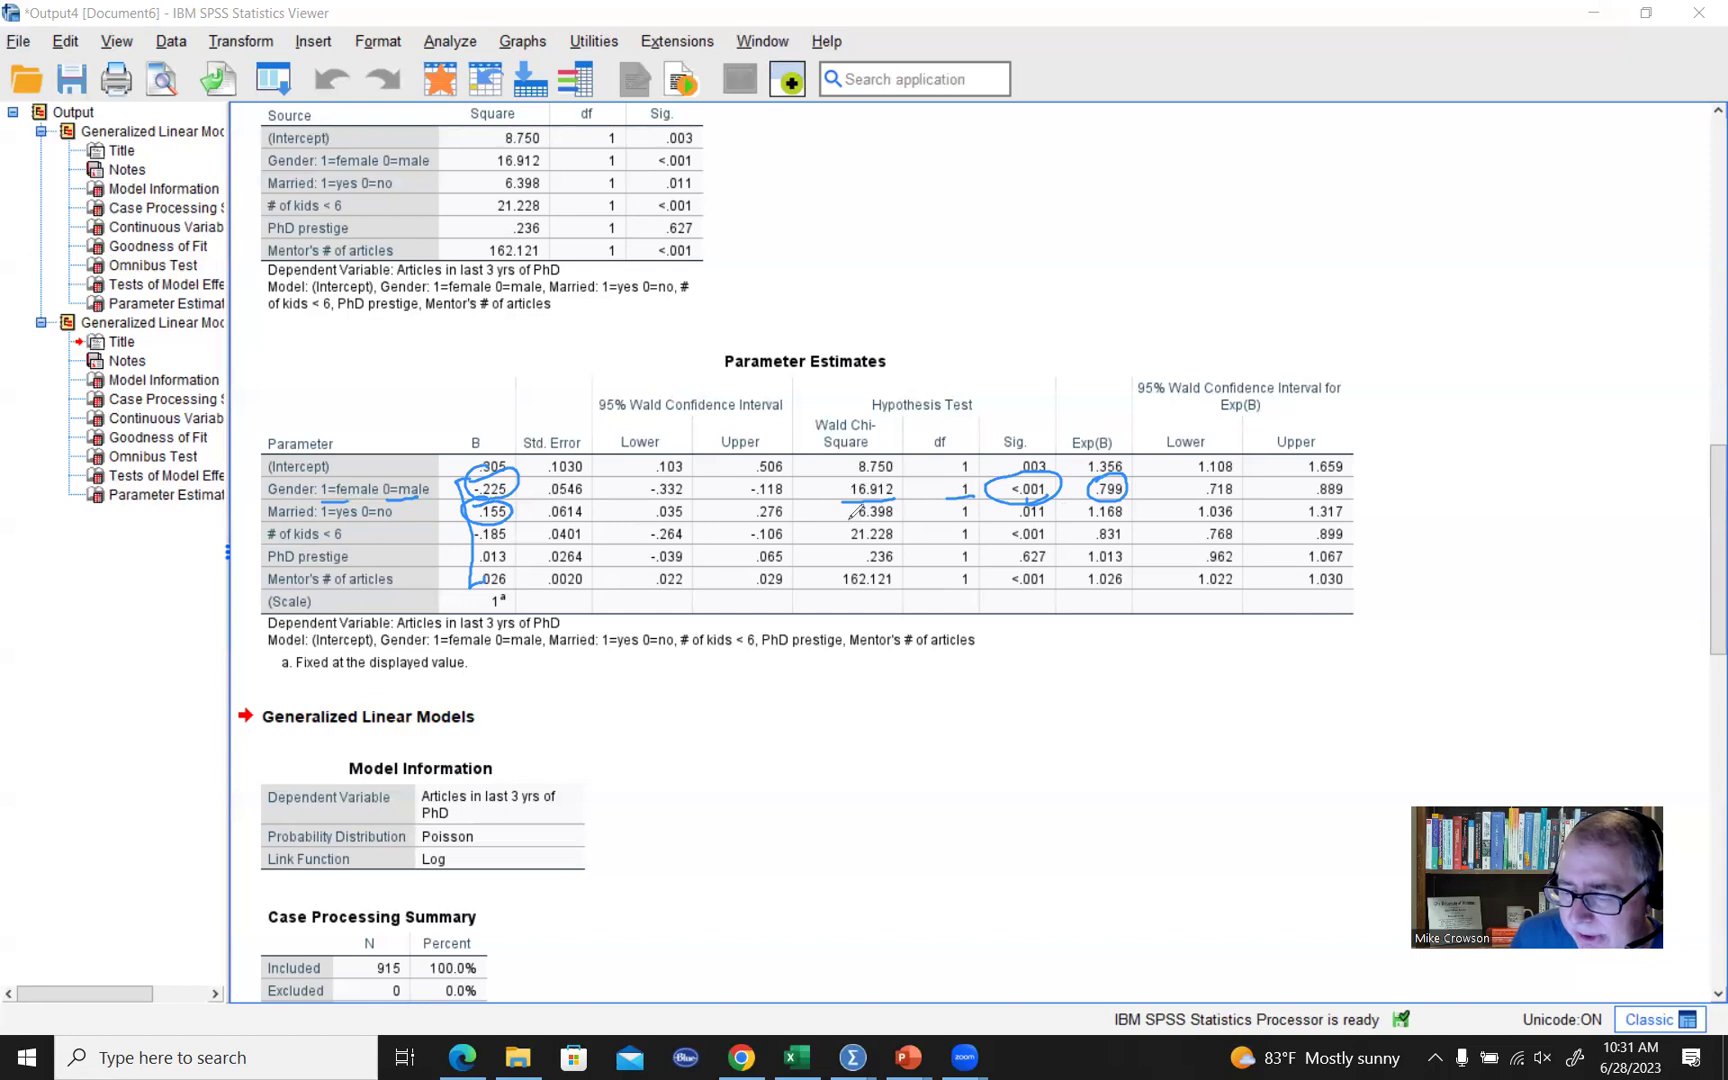
left_click_drag(852, 518, 1053, 522)
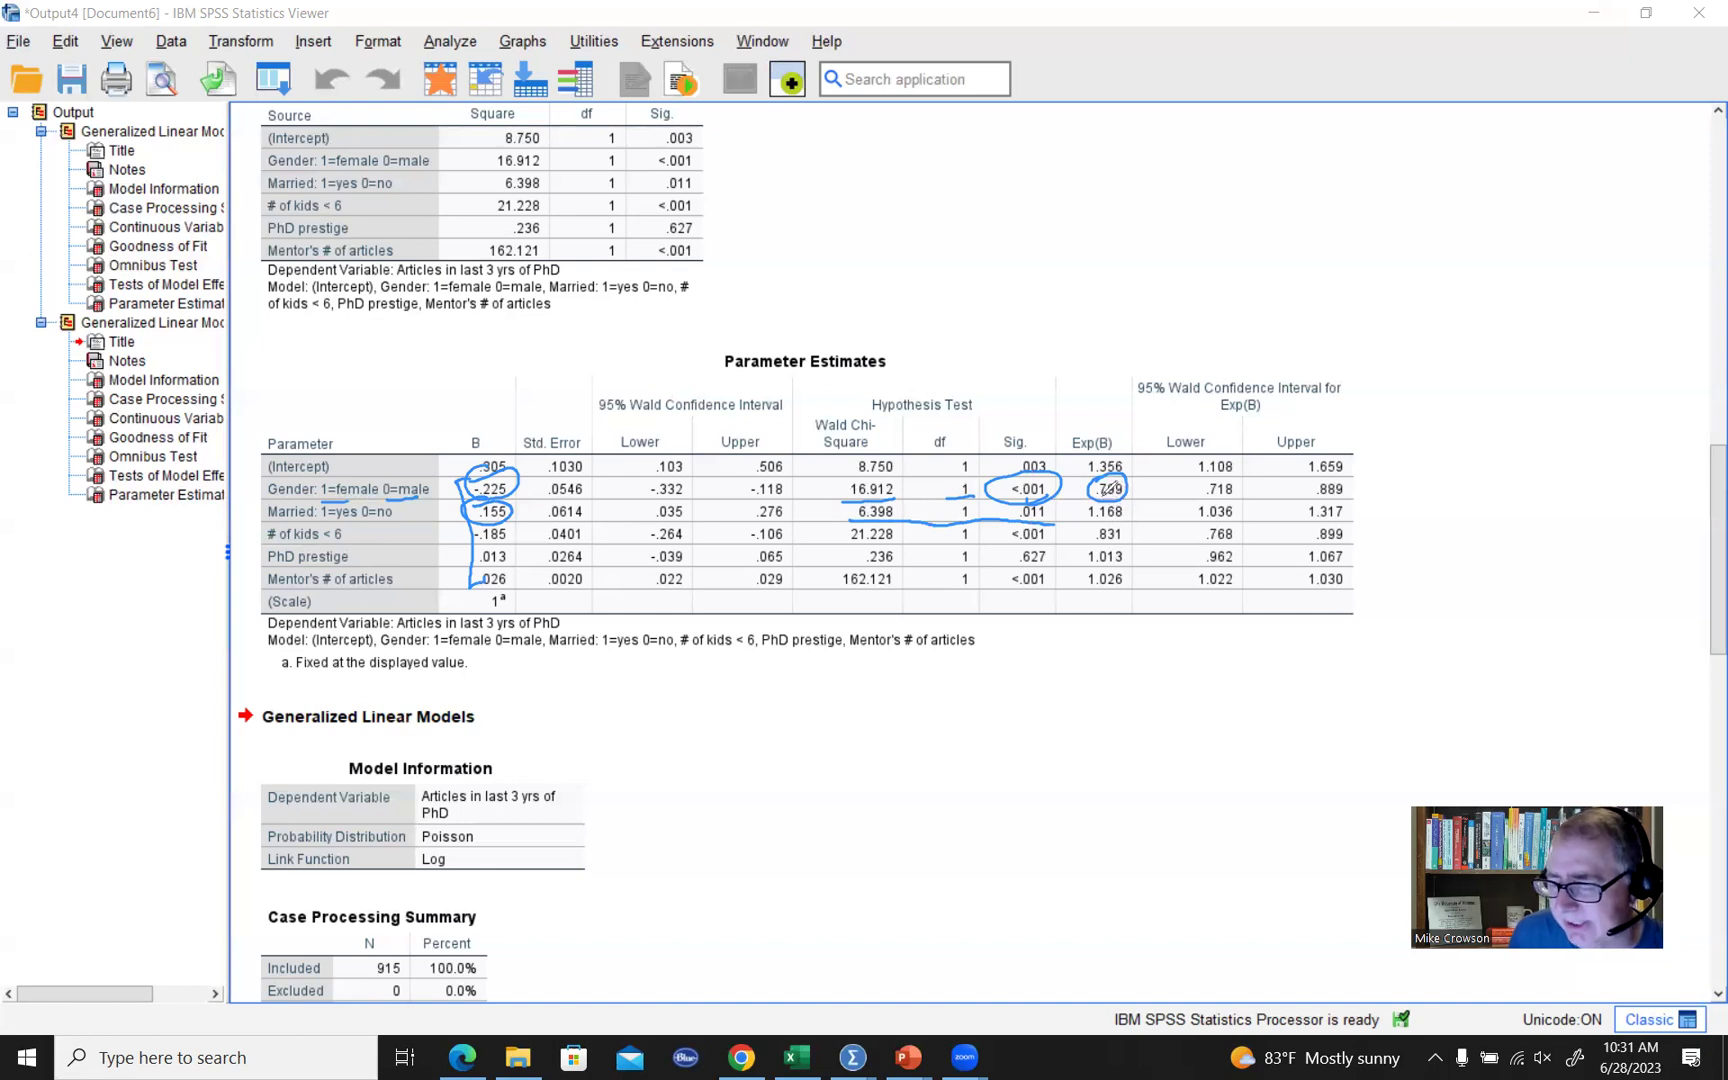
mouse_move(1128, 503)
left_mouse_down()
mouse_move(1092, 523)
mouse_move(1120, 500)
left_mouse_up()
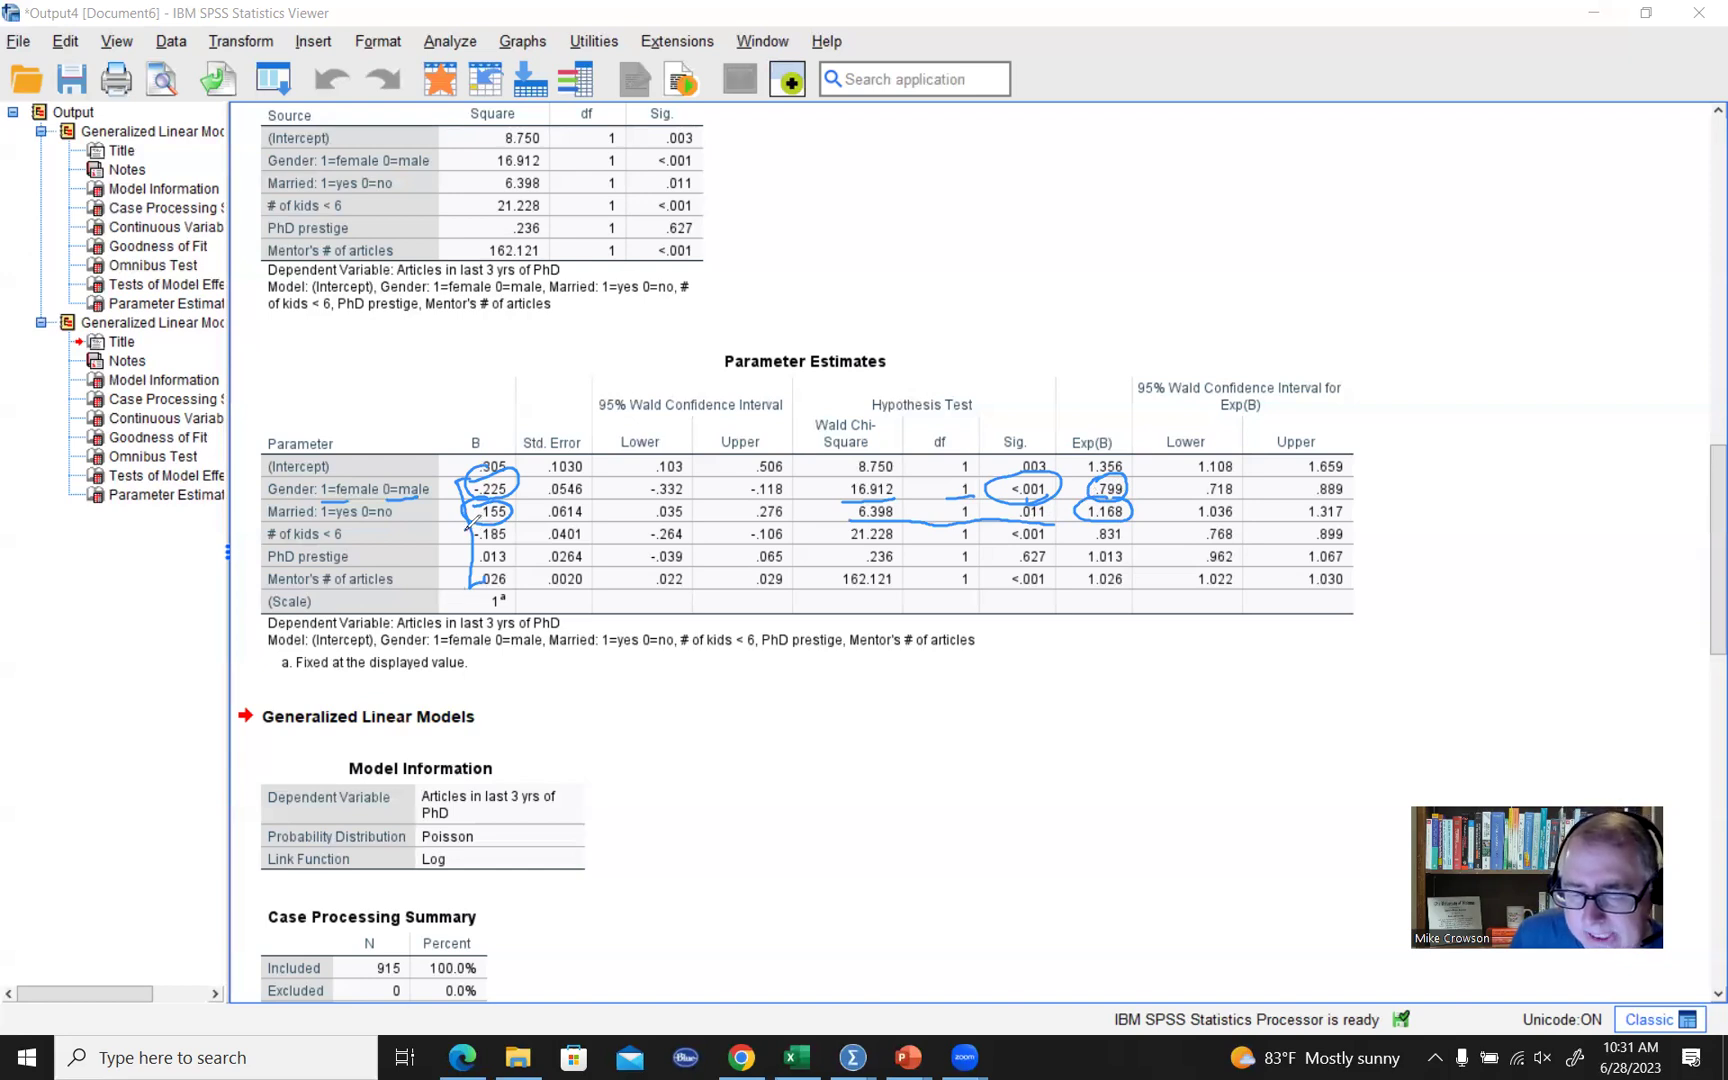
left_click_drag(471, 521, 484, 516)
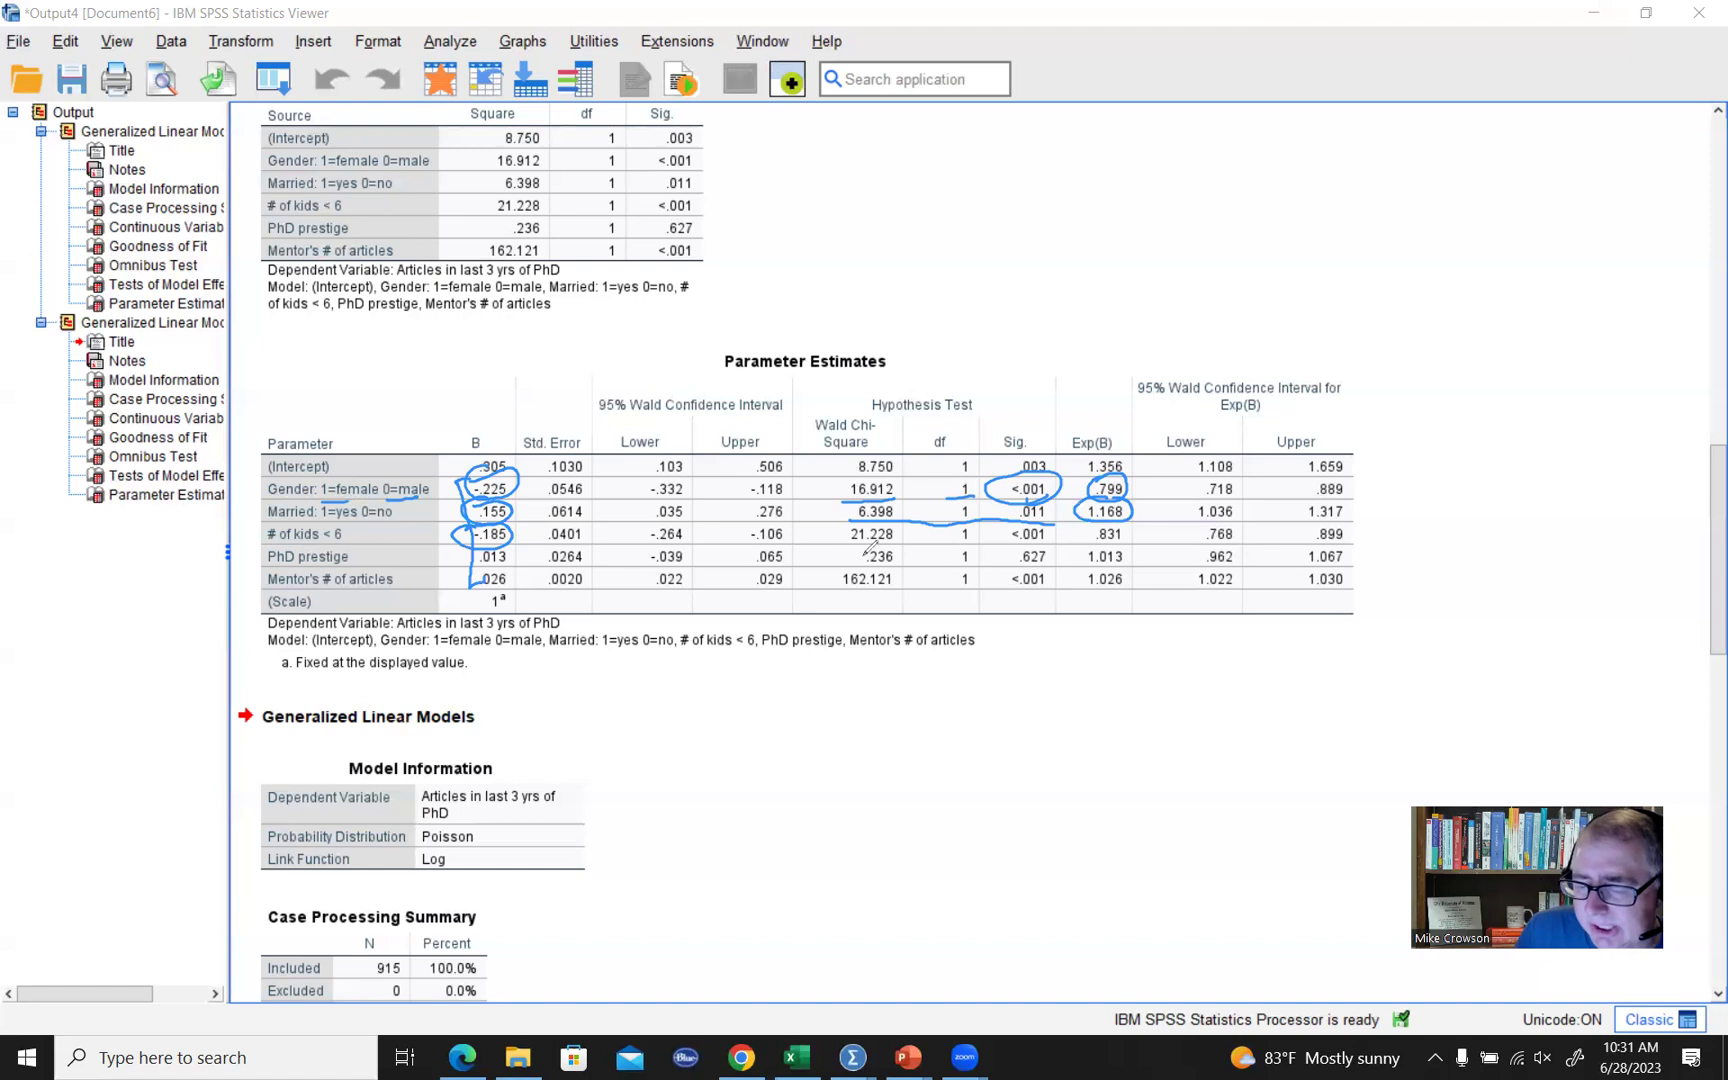
left_click_drag(852, 542, 1050, 545)
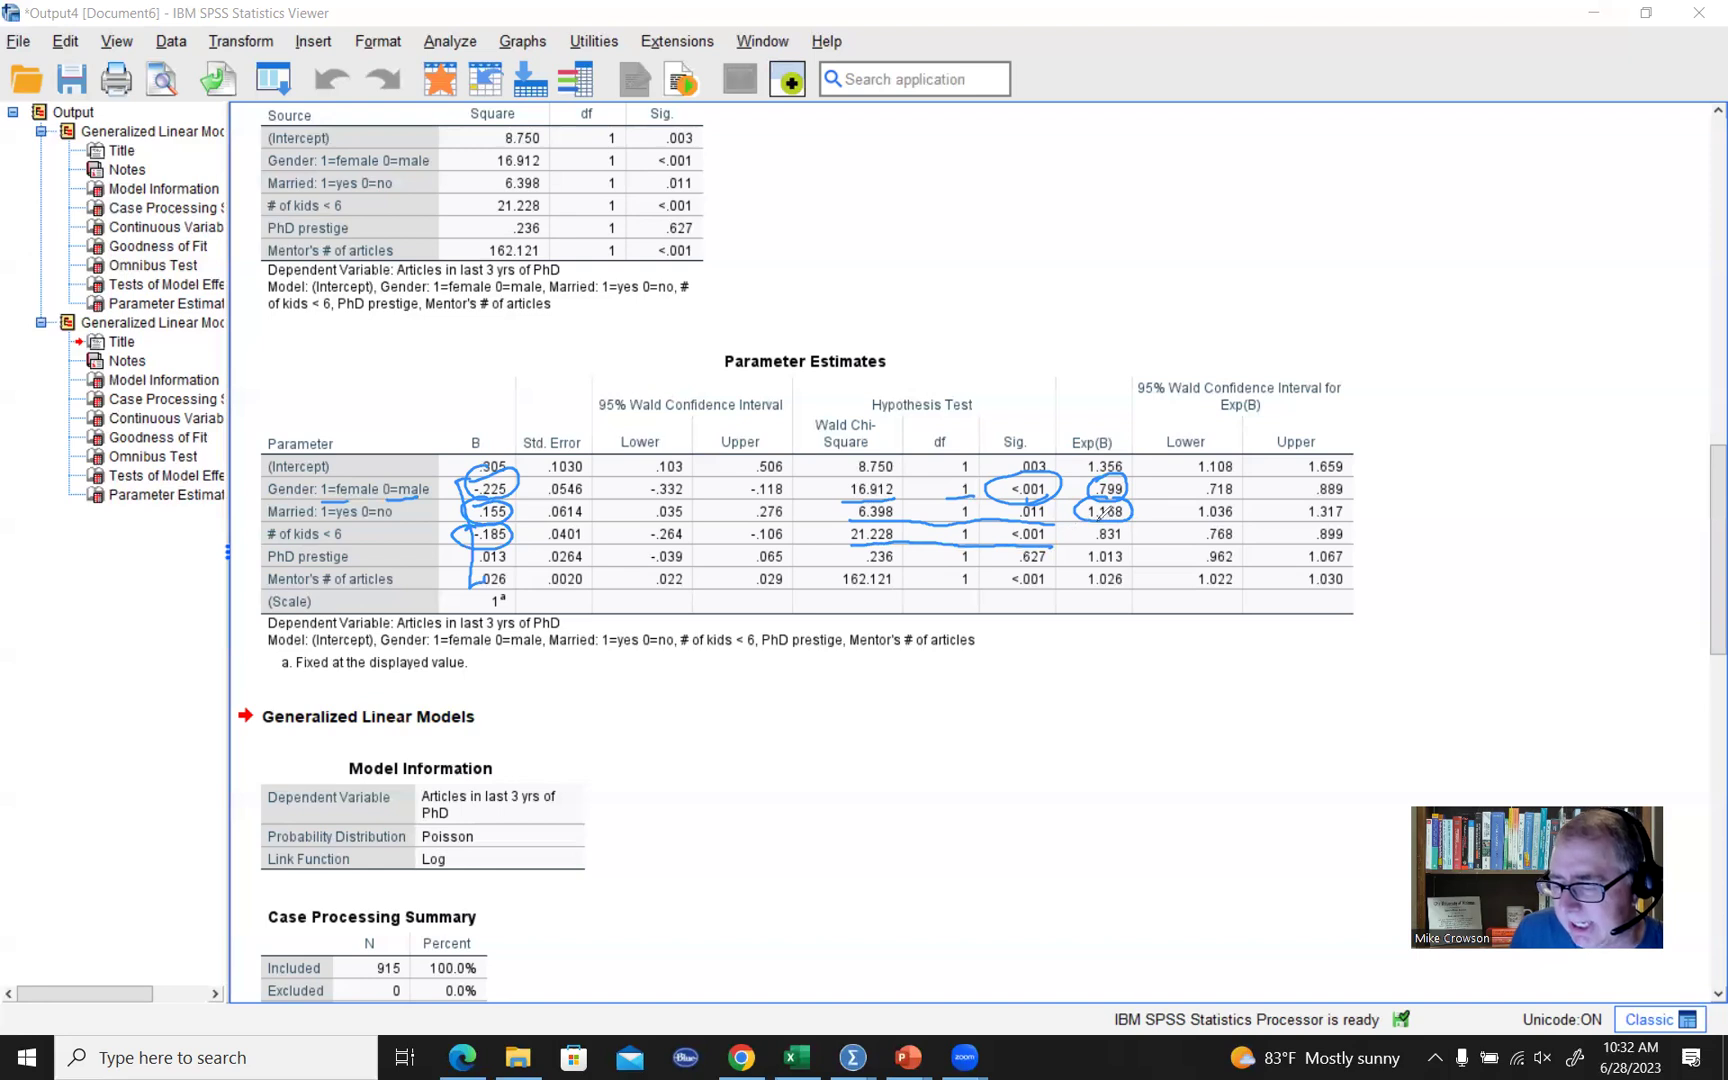
mouse_move(1128, 528)
left_mouse_down()
mouse_move(1088, 549)
mouse_move(1122, 519)
left_mouse_up()
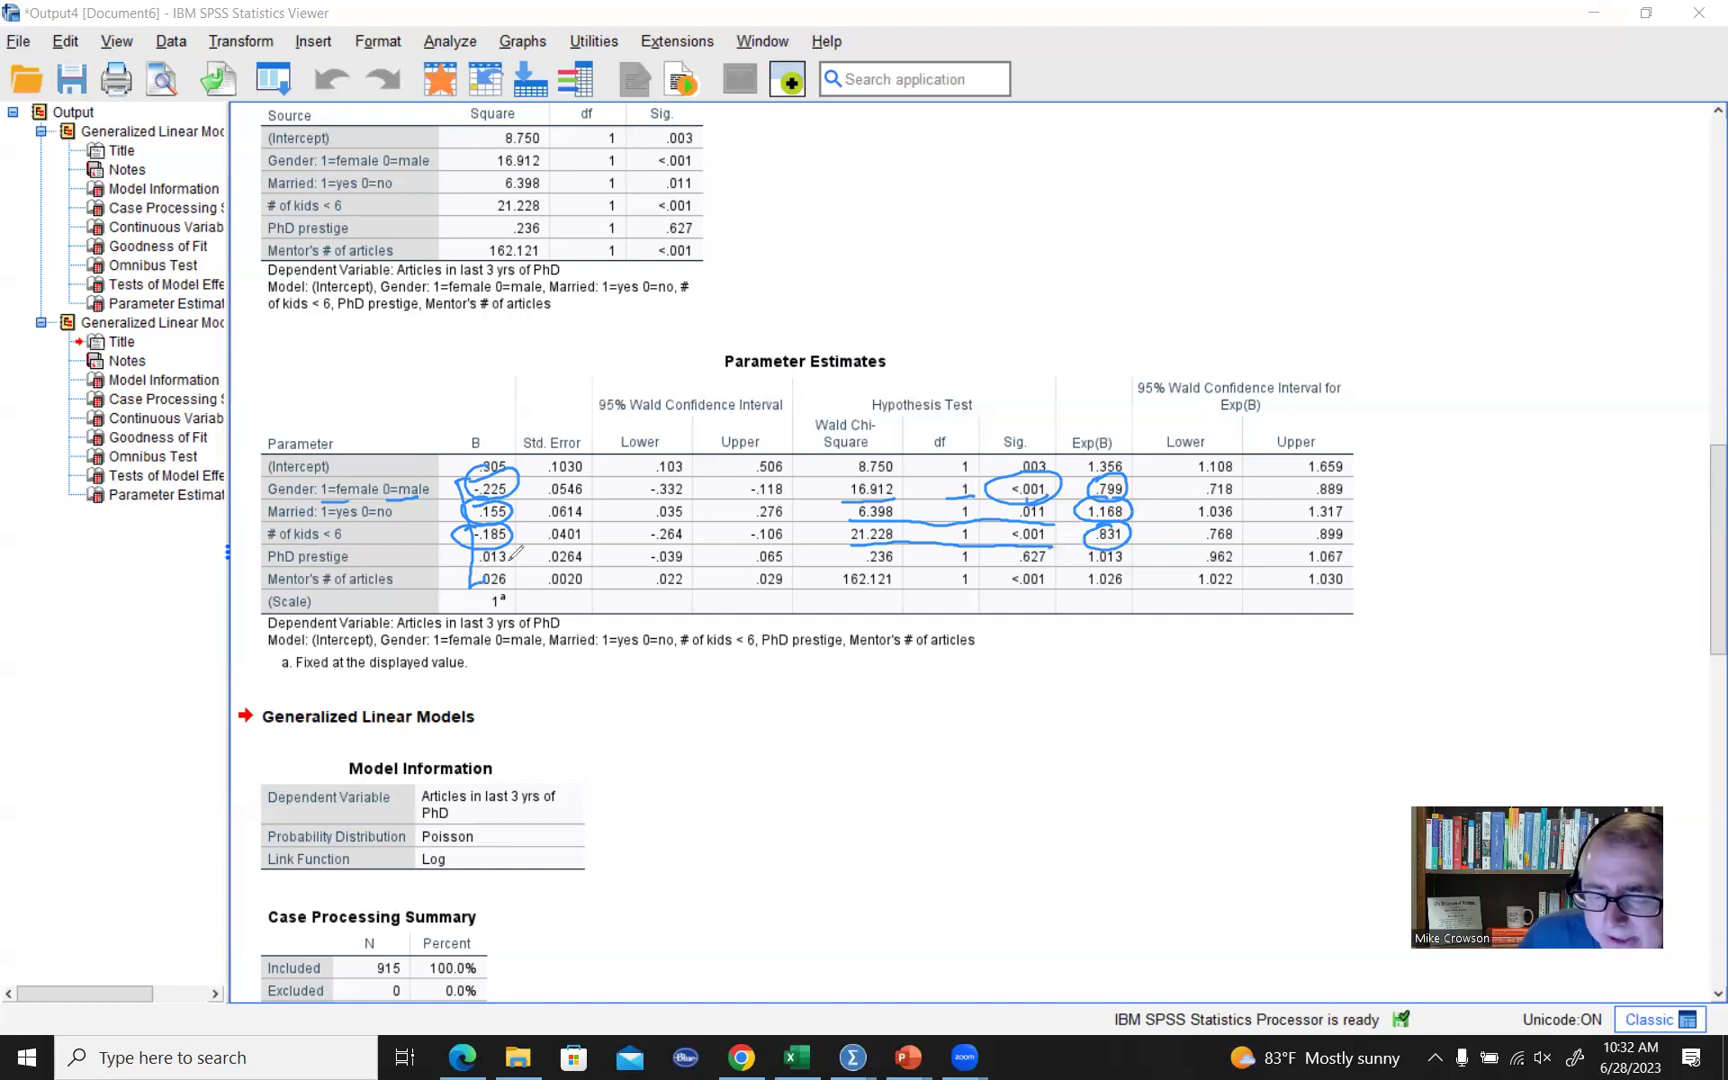
Examine the PhD prestige and mentor's articles estimates, marking their B and test results plus the mentor predictor's Exp(B), and clear the annotations.
mouse_move(518, 555)
left_mouse_down()
mouse_move(477, 563)
mouse_move(490, 532)
mouse_move(520, 557)
left_mouse_up()
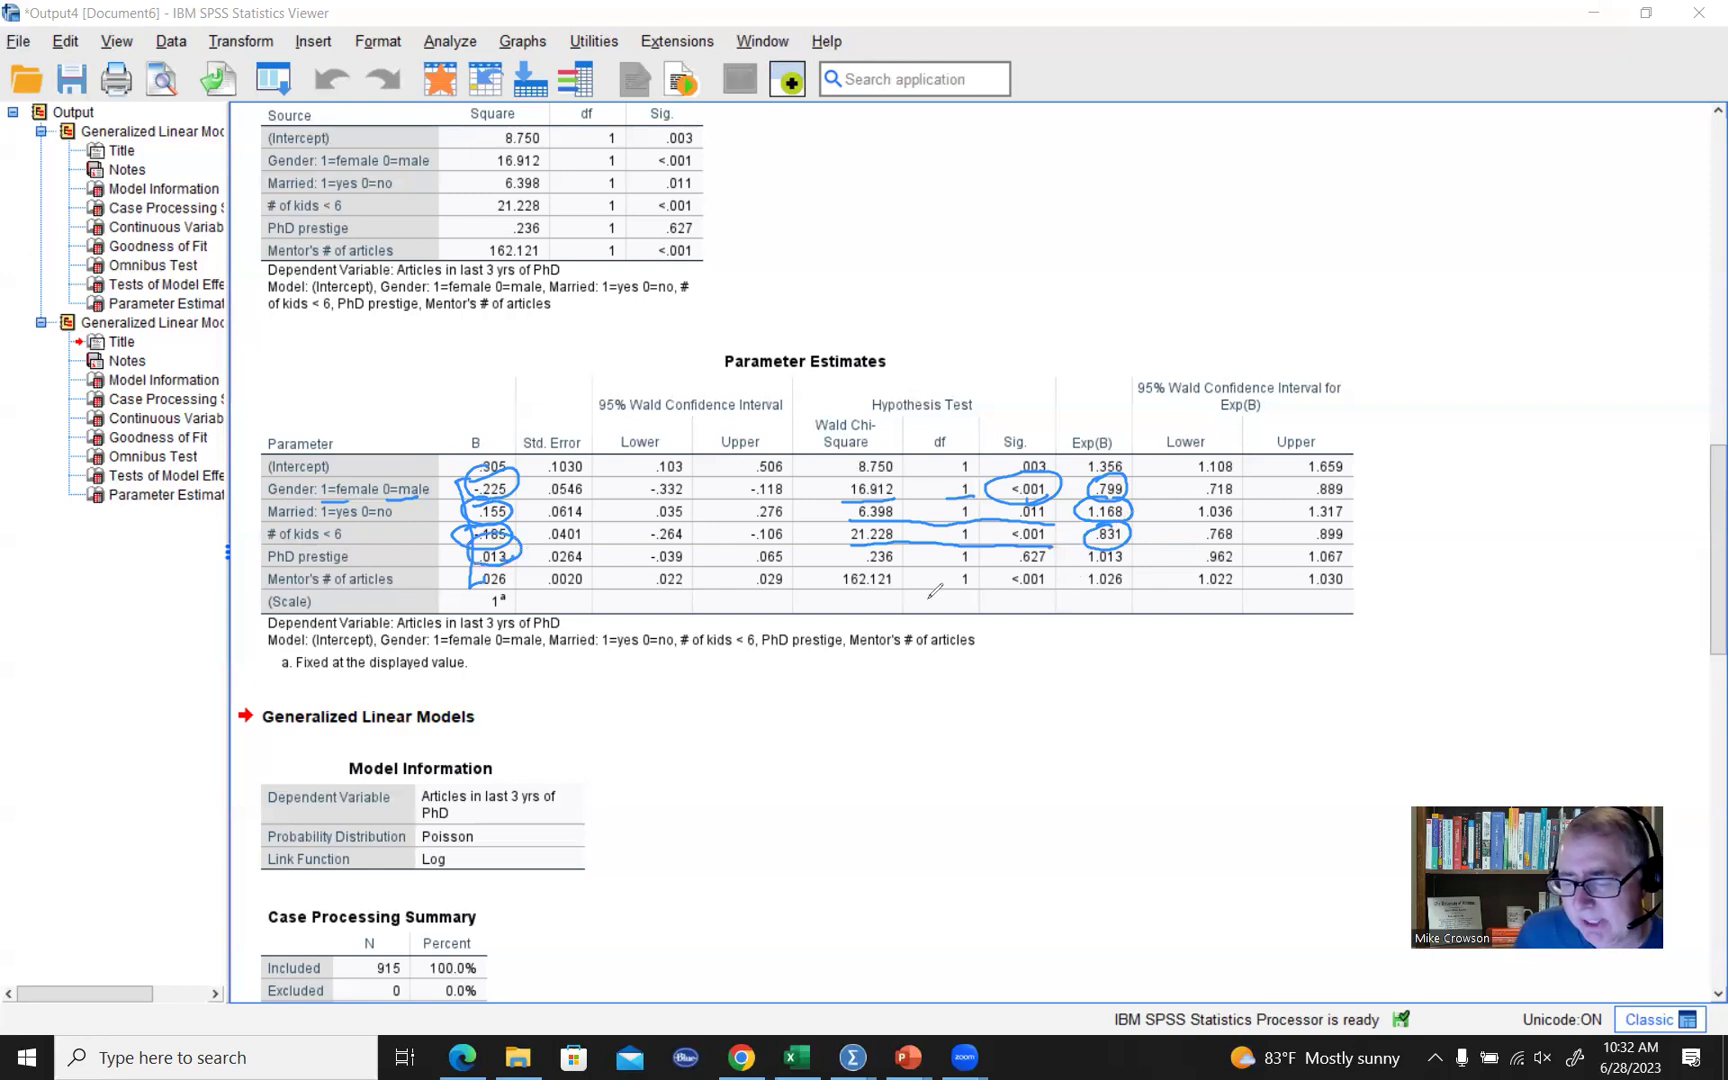
mouse_move(904, 564)
left_mouse_down()
mouse_move(887, 564)
mouse_move(1056, 566)
left_mouse_up()
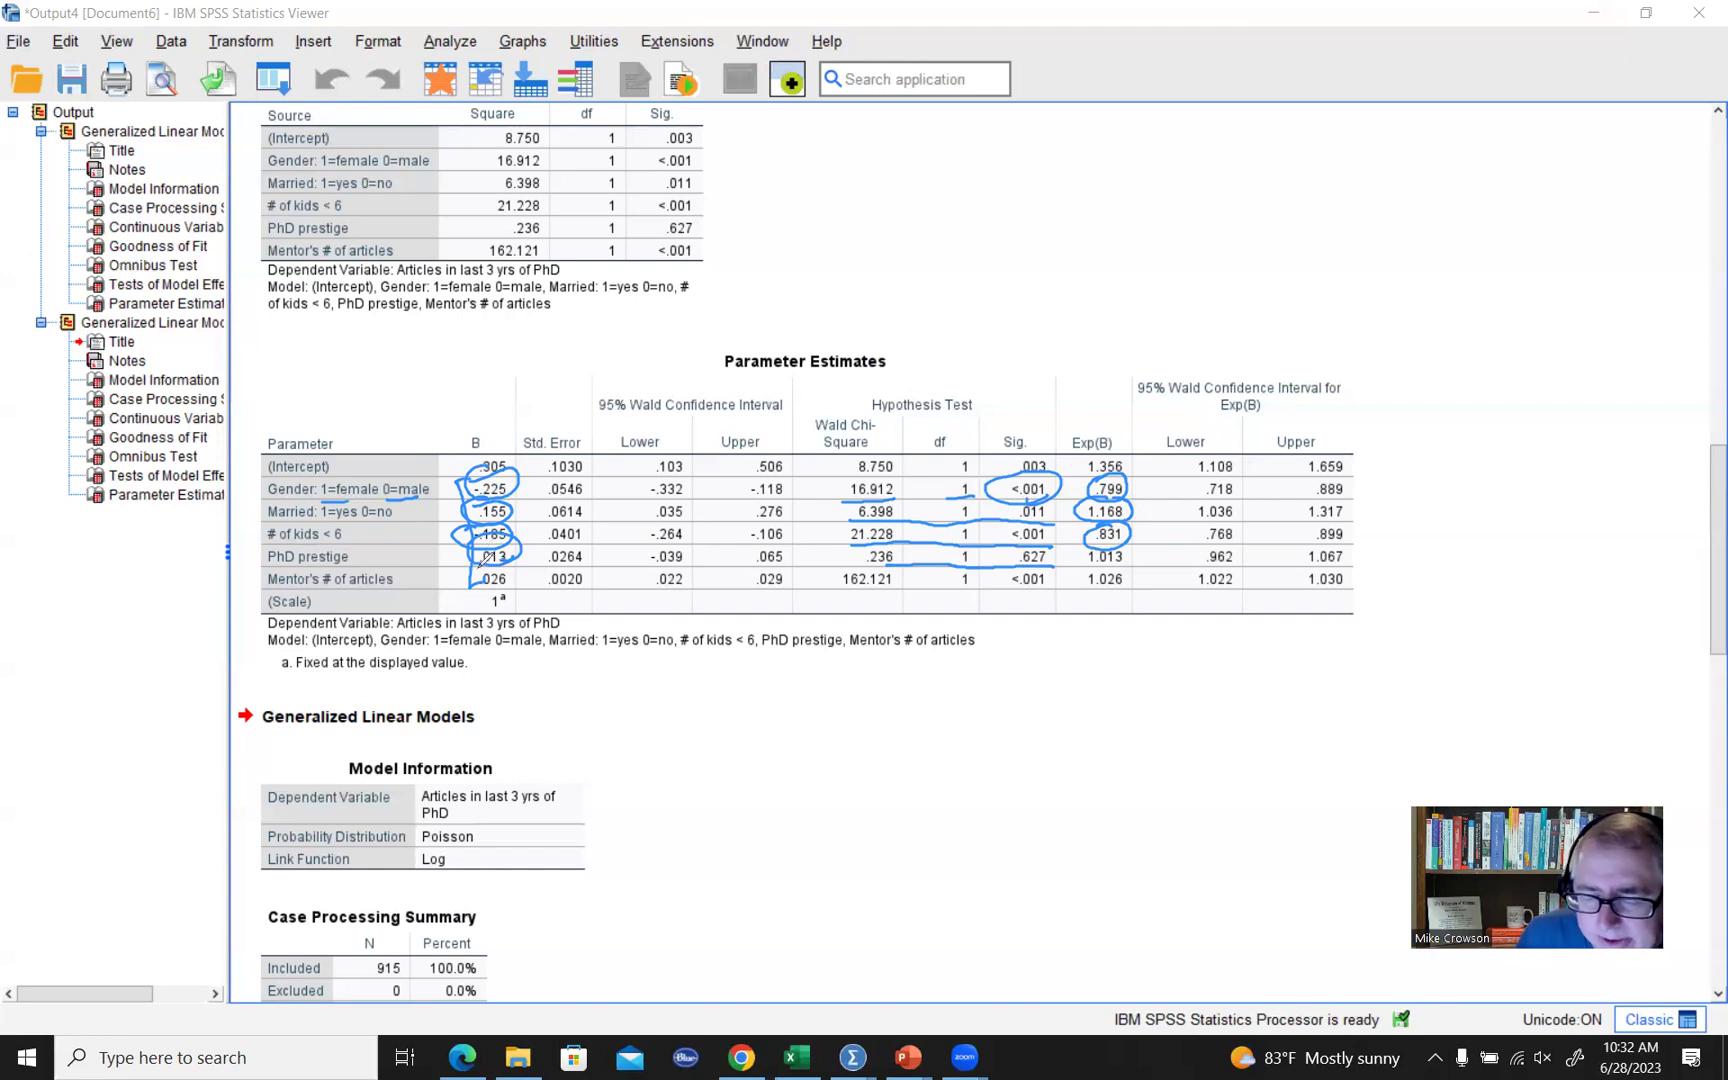
mouse_move(492, 564)
left_mouse_down()
mouse_move(511, 576)
mouse_move(480, 594)
left_mouse_up()
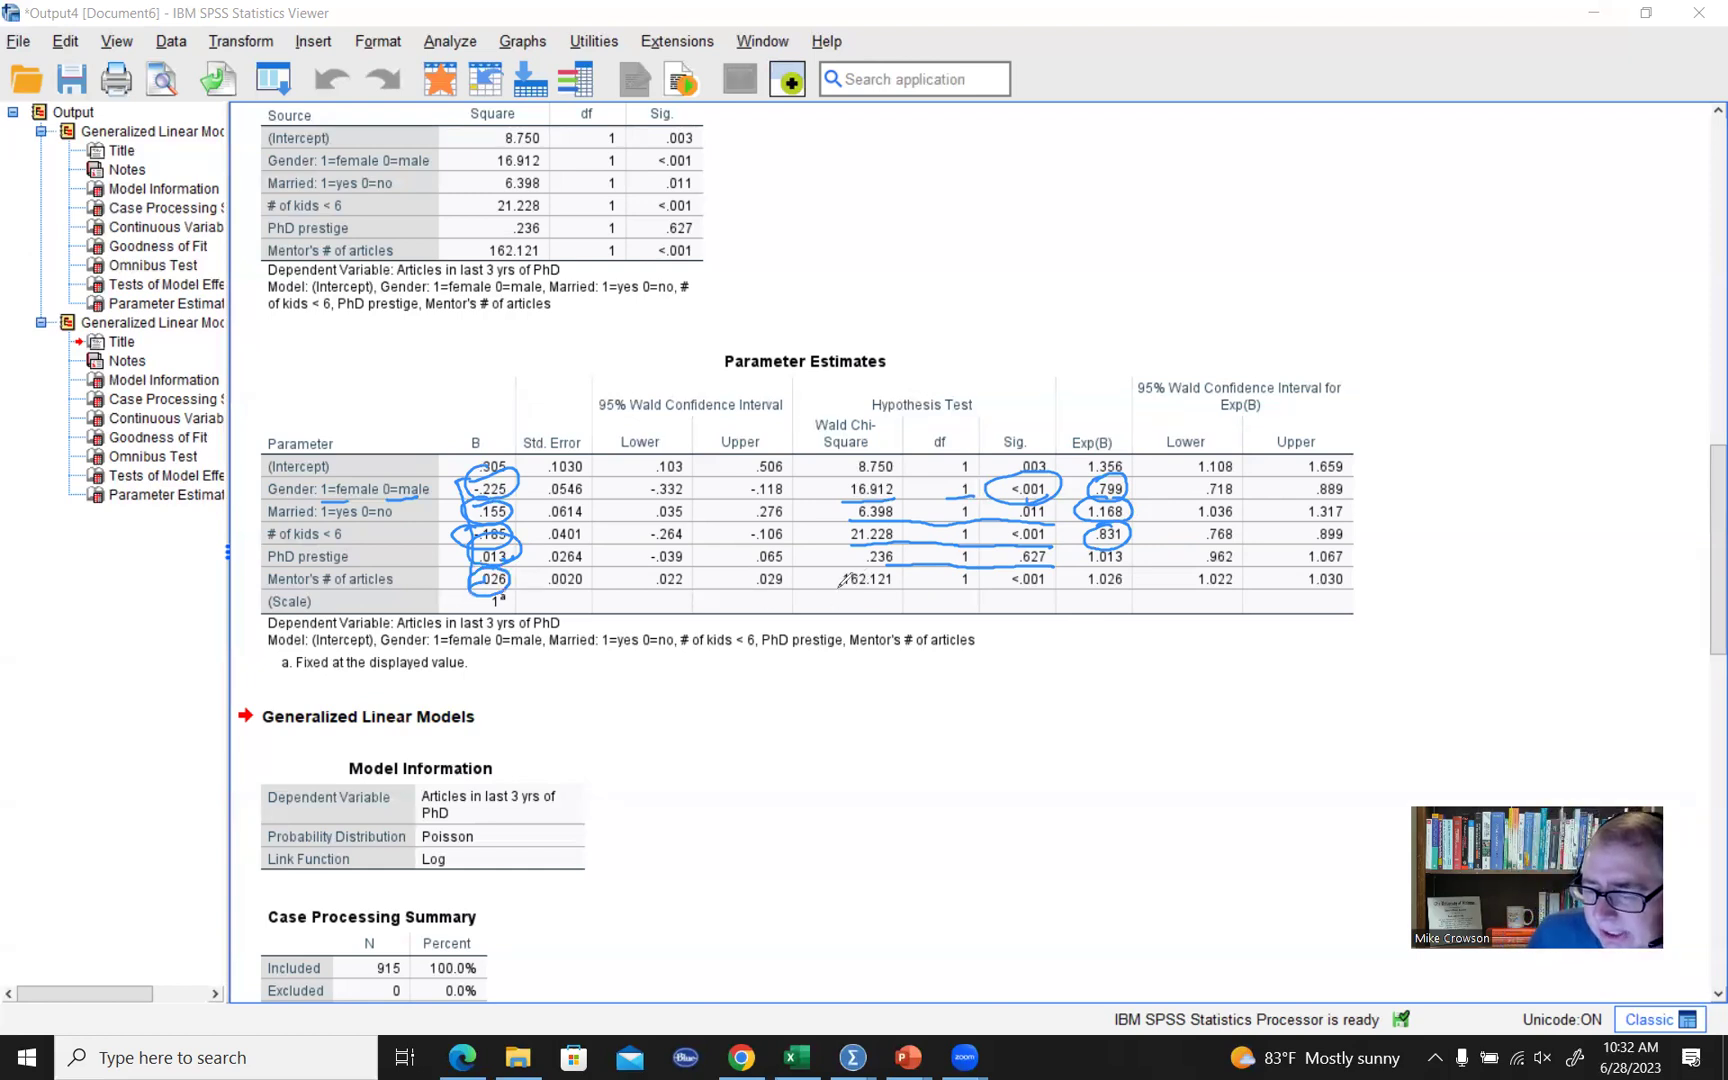
left_click_drag(842, 590, 1058, 584)
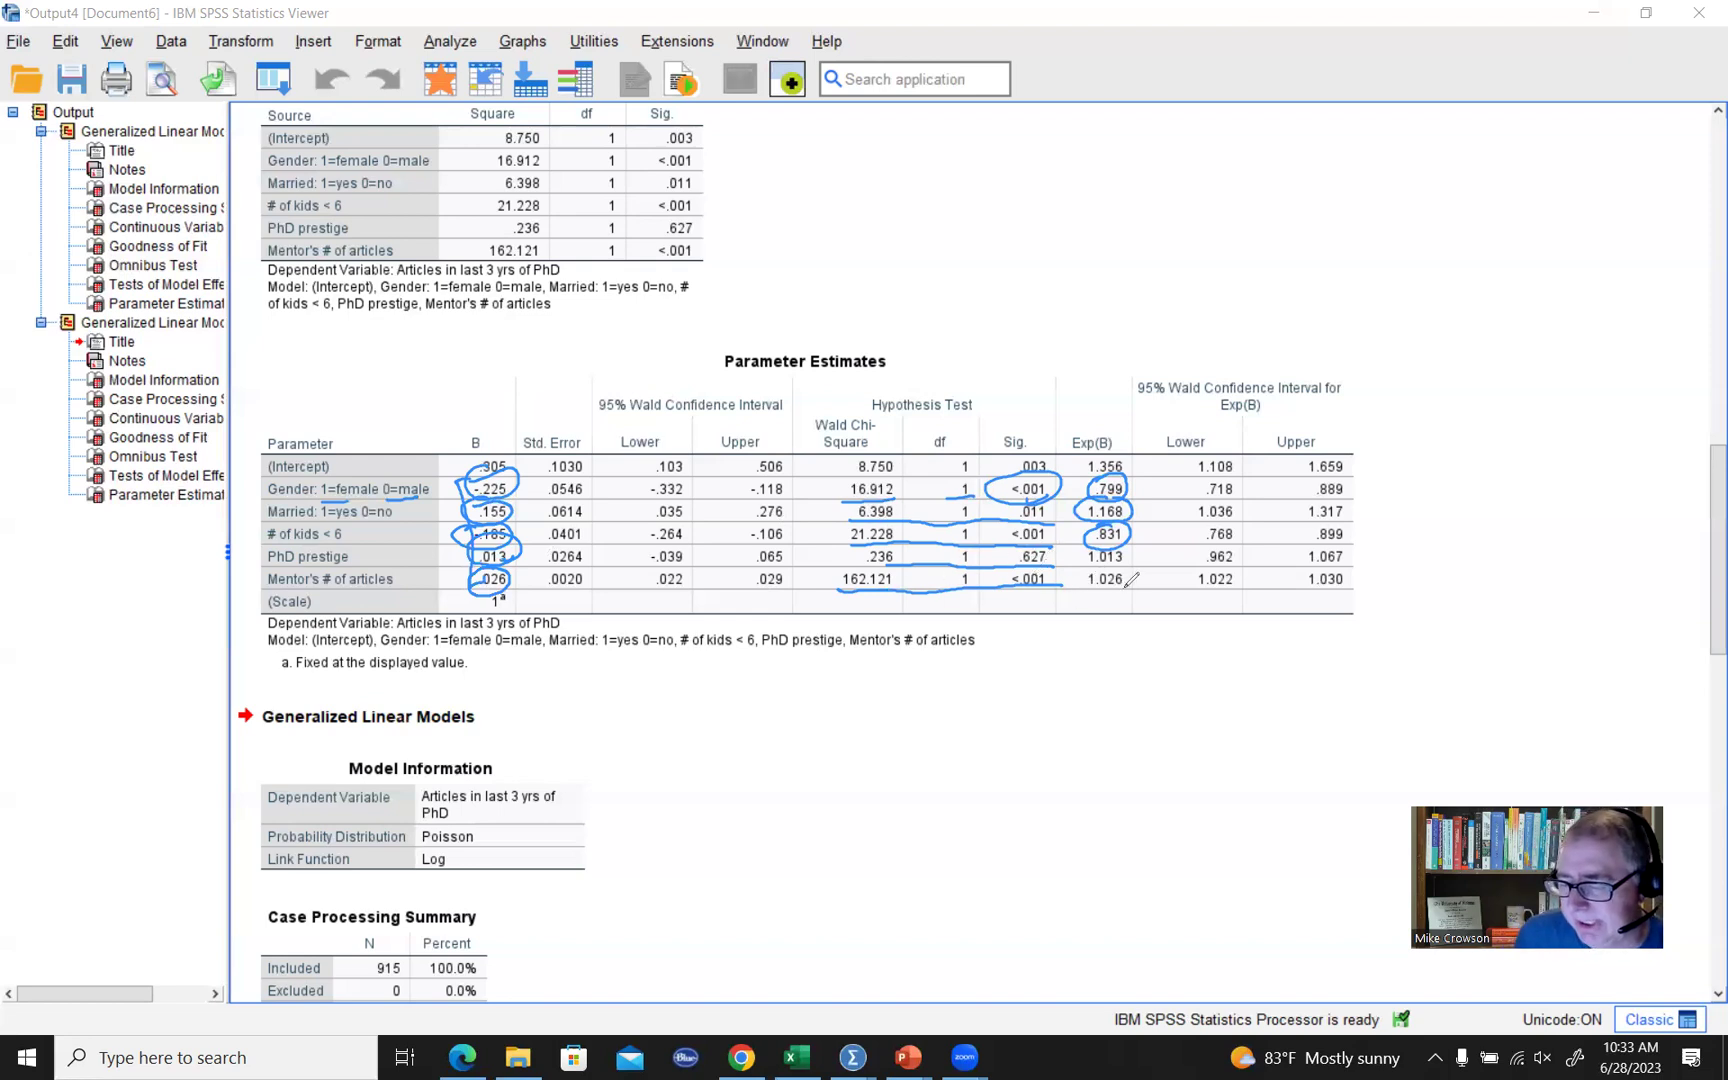
mouse_move(1106, 594)
left_mouse_down()
mouse_move(1124, 588)
mouse_move(1108, 562)
mouse_move(1136, 574)
left_mouse_up()
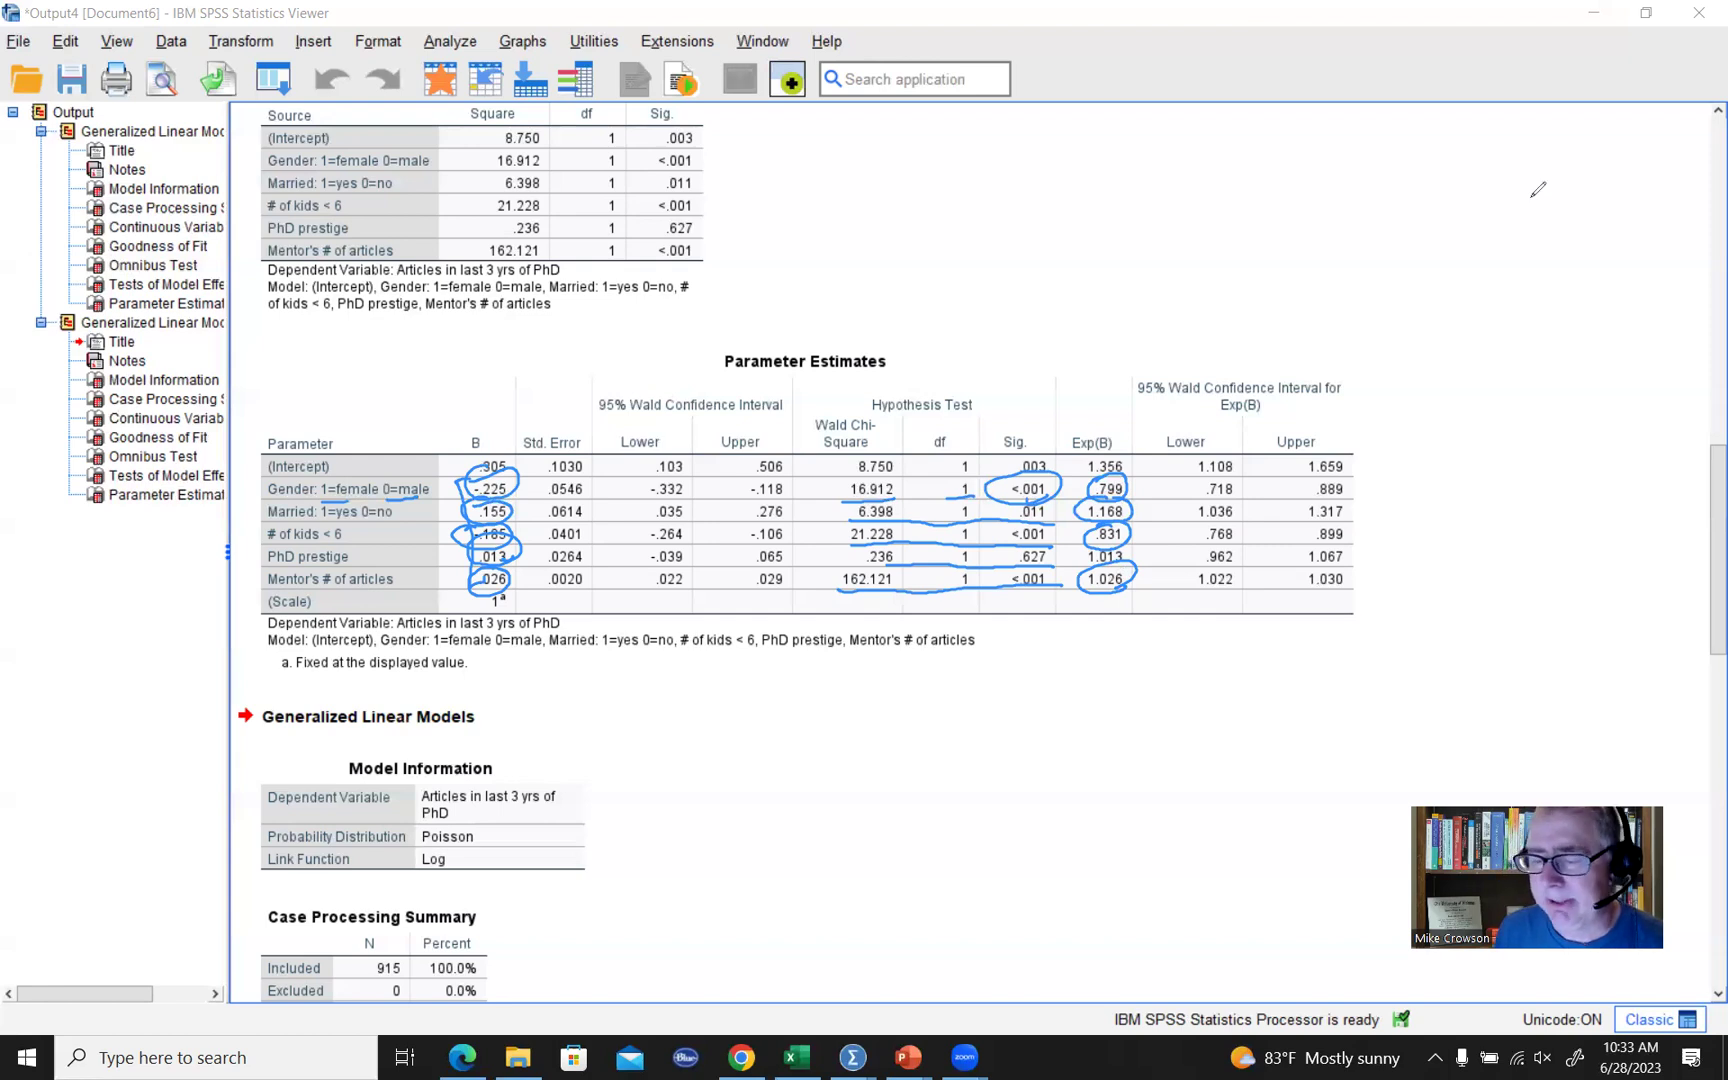
left_click(889, 37)
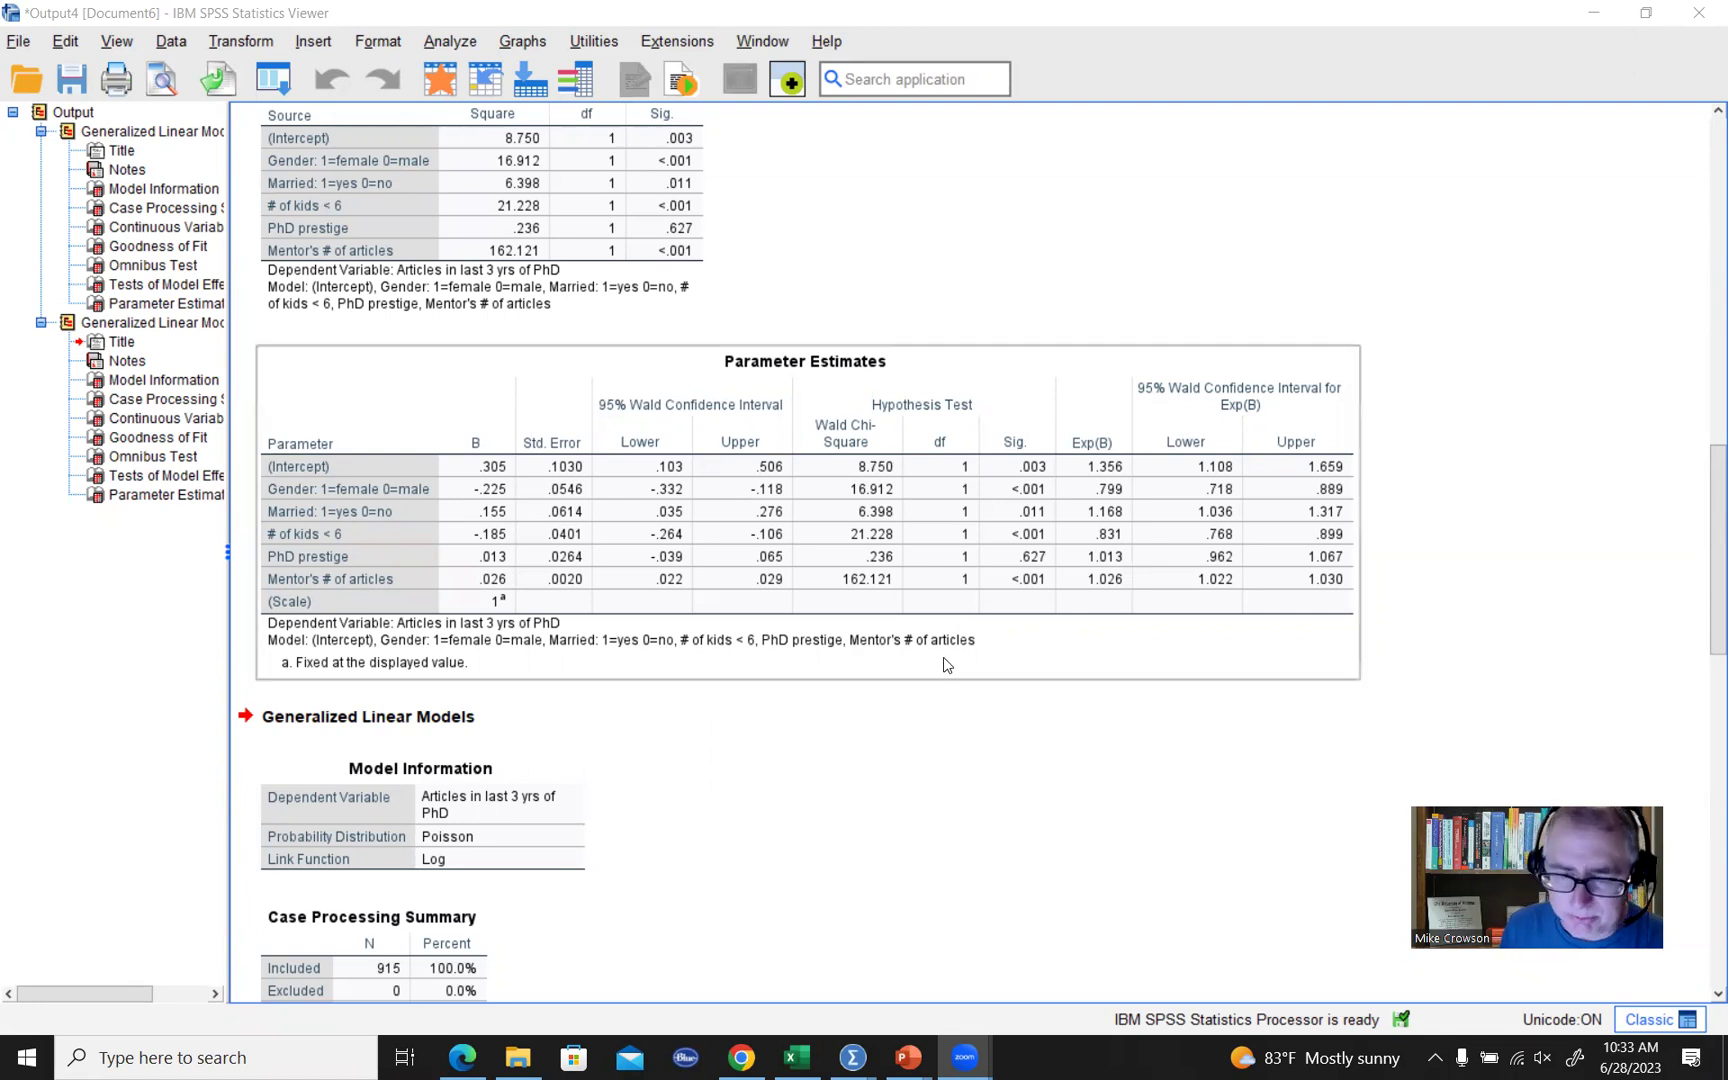
Start a new Generalized Linear Models analysis and add female, married, kid5, phd and mentor to the model as main effects.
left_click(445, 45)
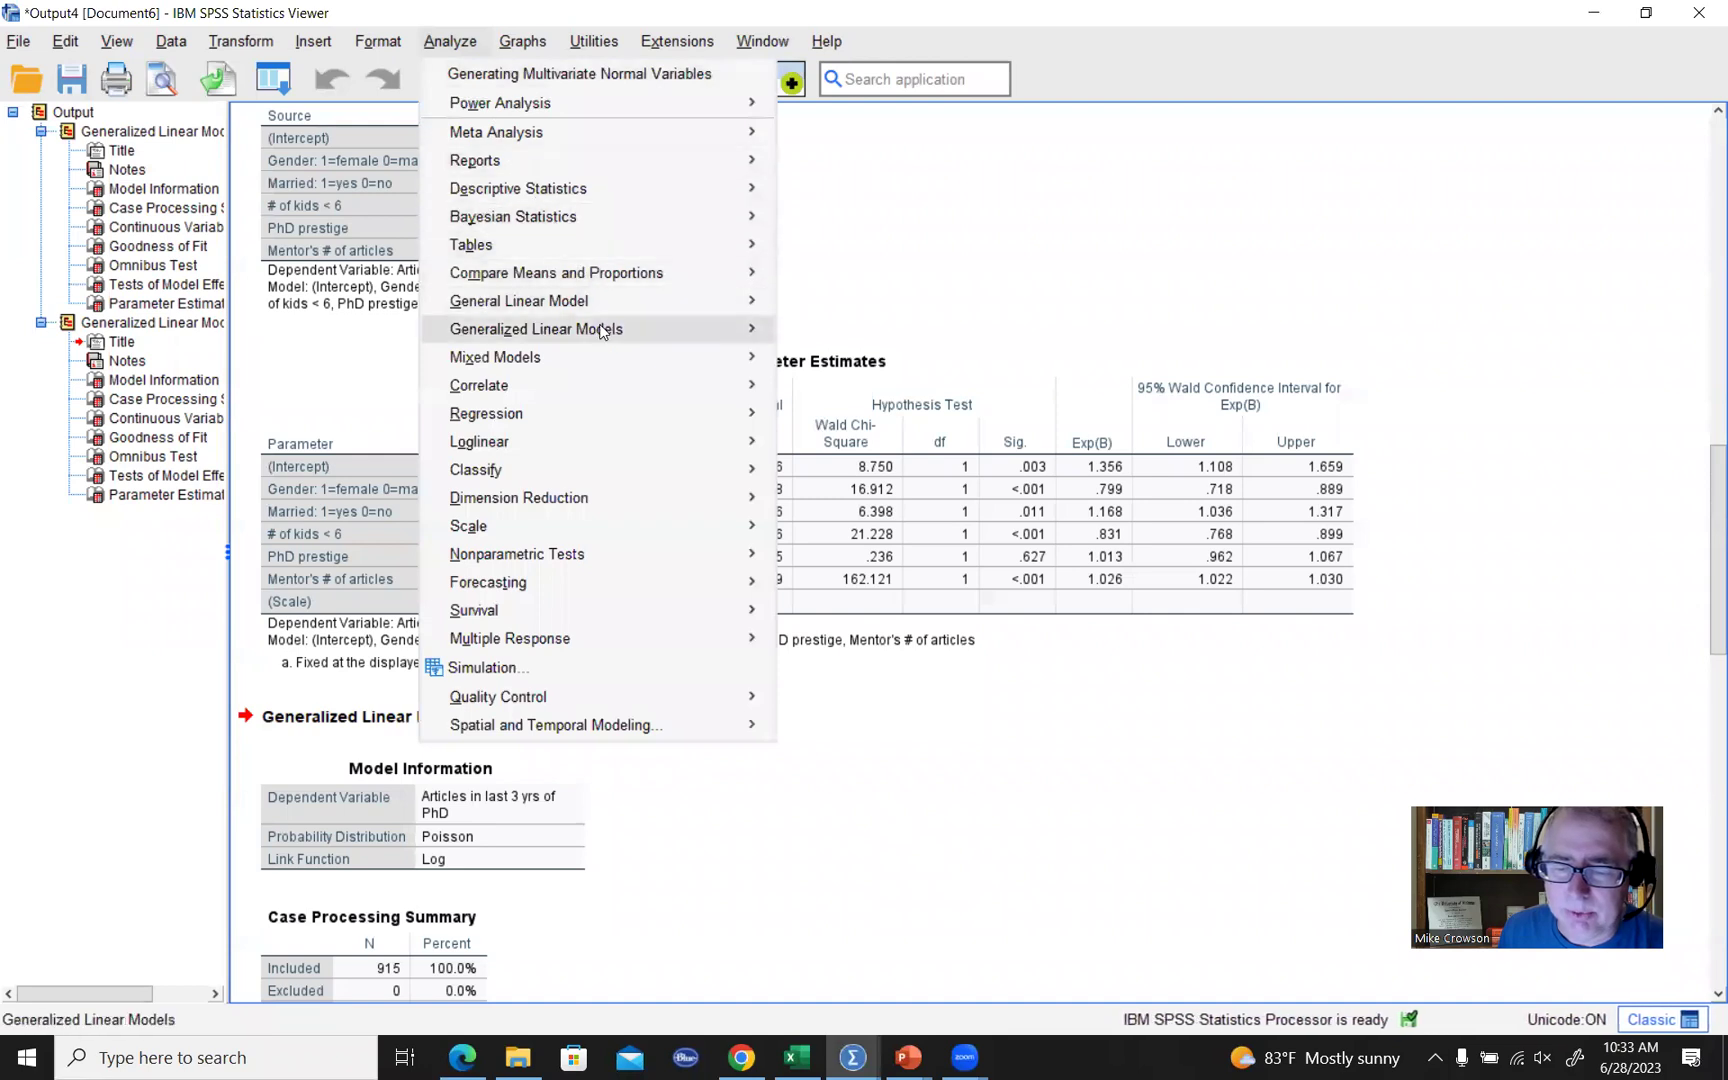
mouse_move(600, 329)
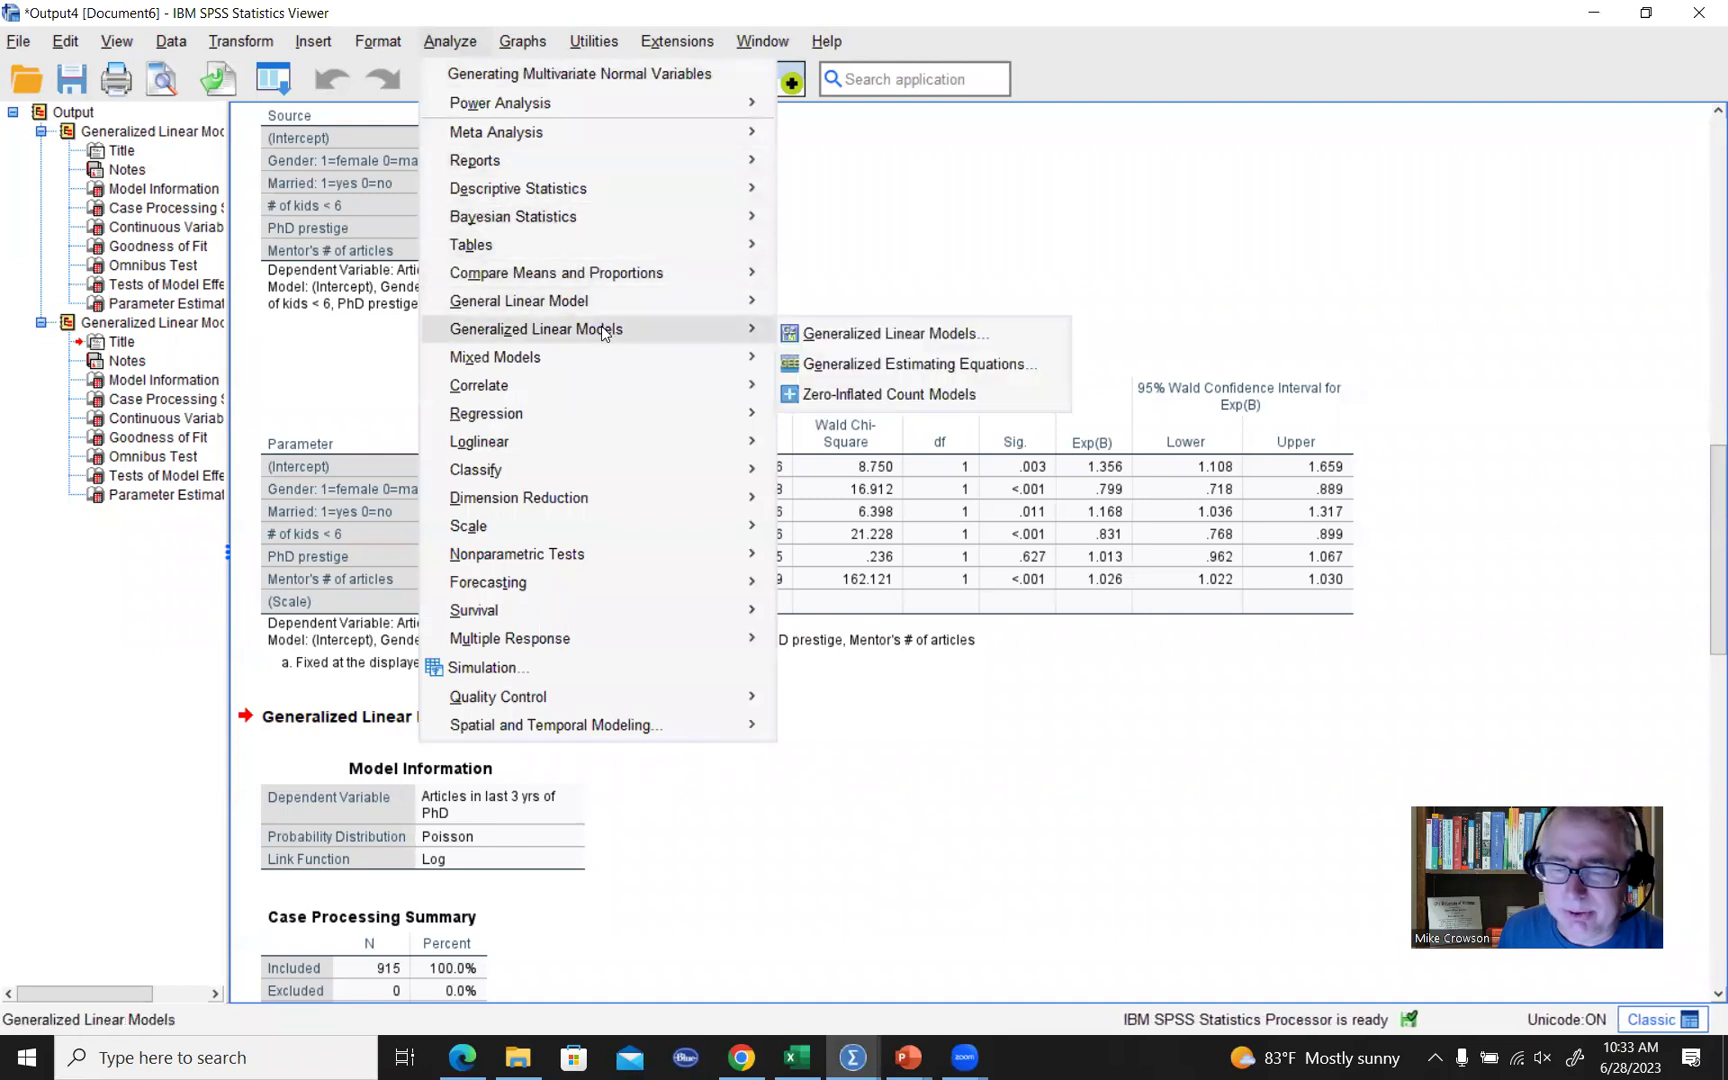
left_click(881, 333)
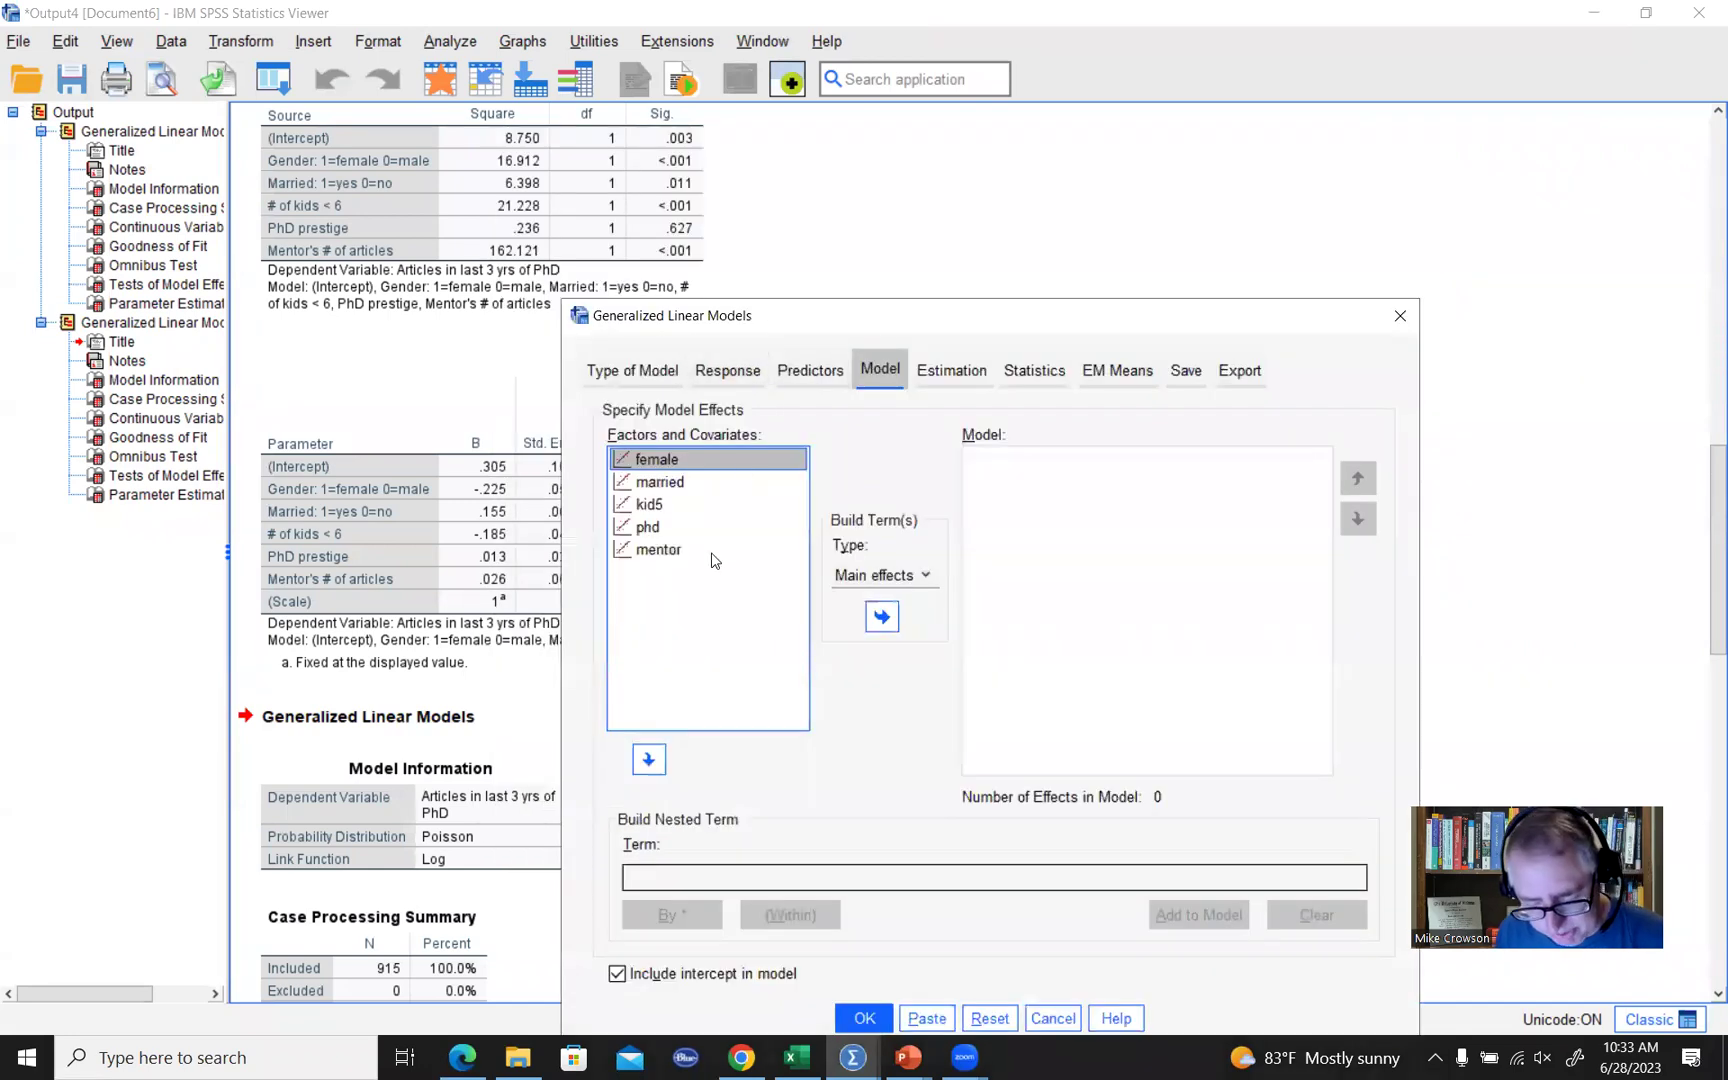
left_click(677, 553, "shift")
left_click(882, 612)
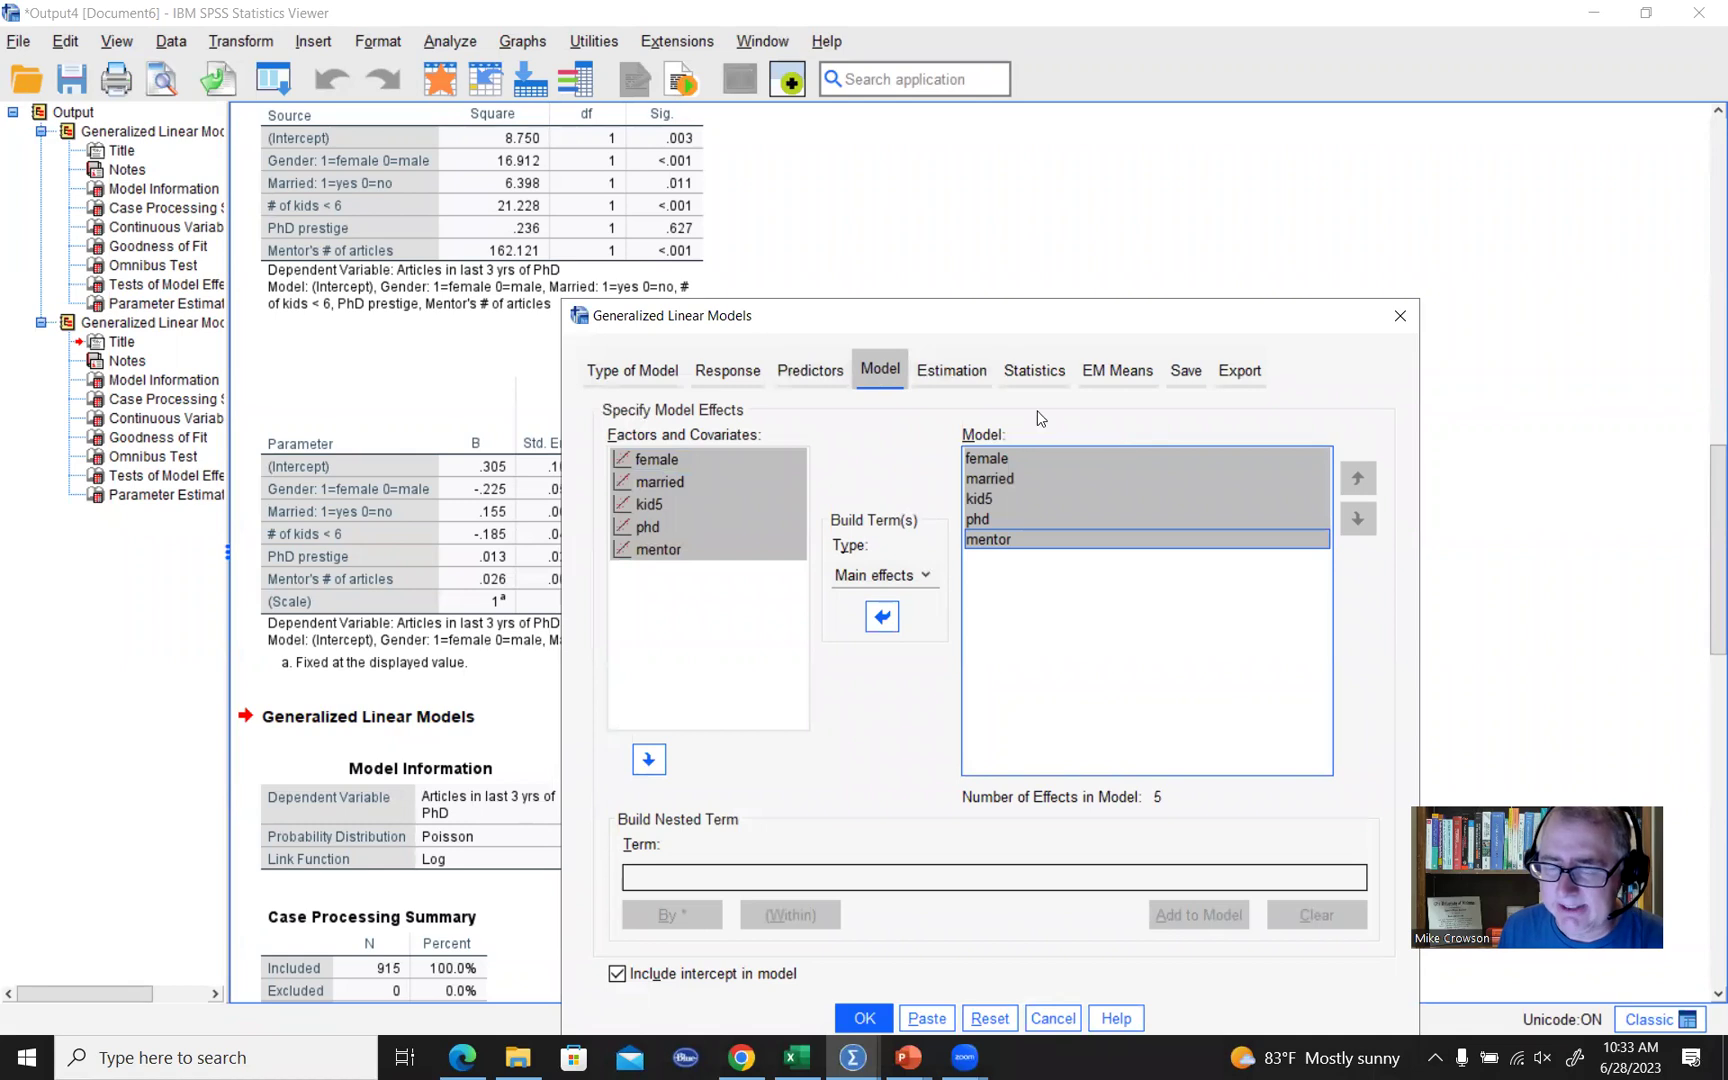
Change the model type to Custom with a Negative binomial distribution and a Log link function.
left_click(809, 370)
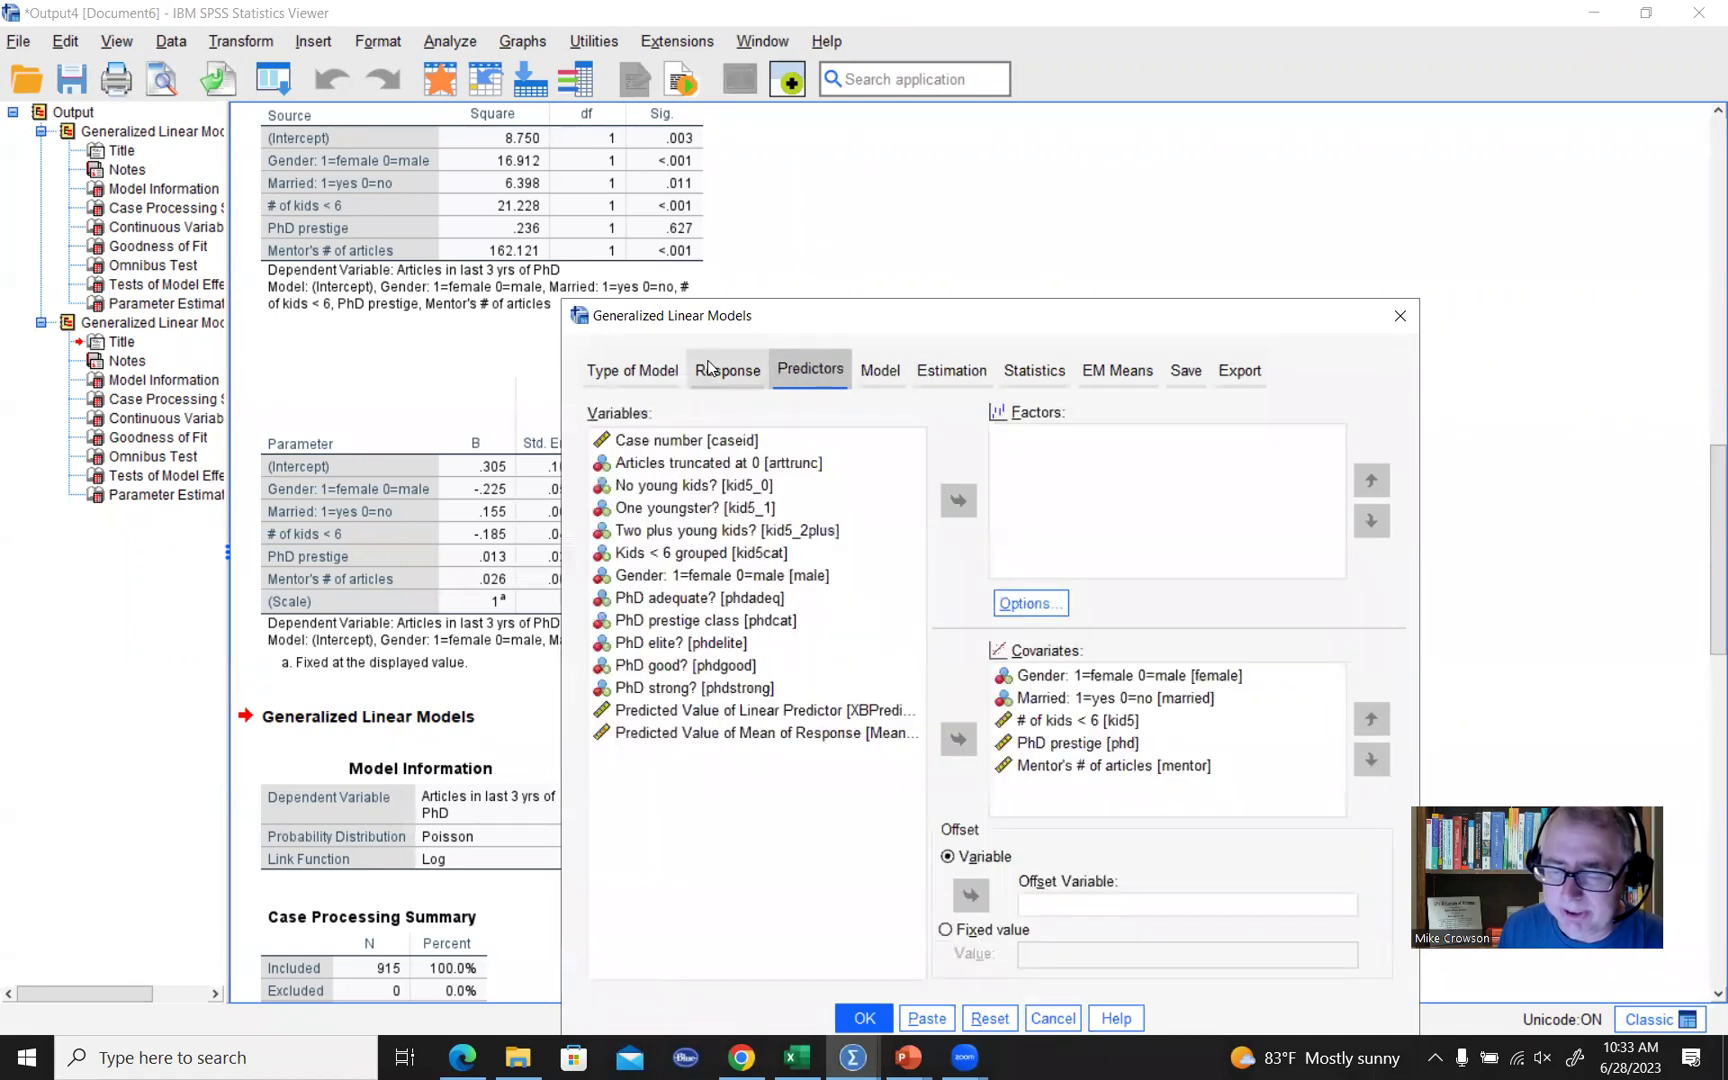
left_click(708, 368)
left_click(648, 369)
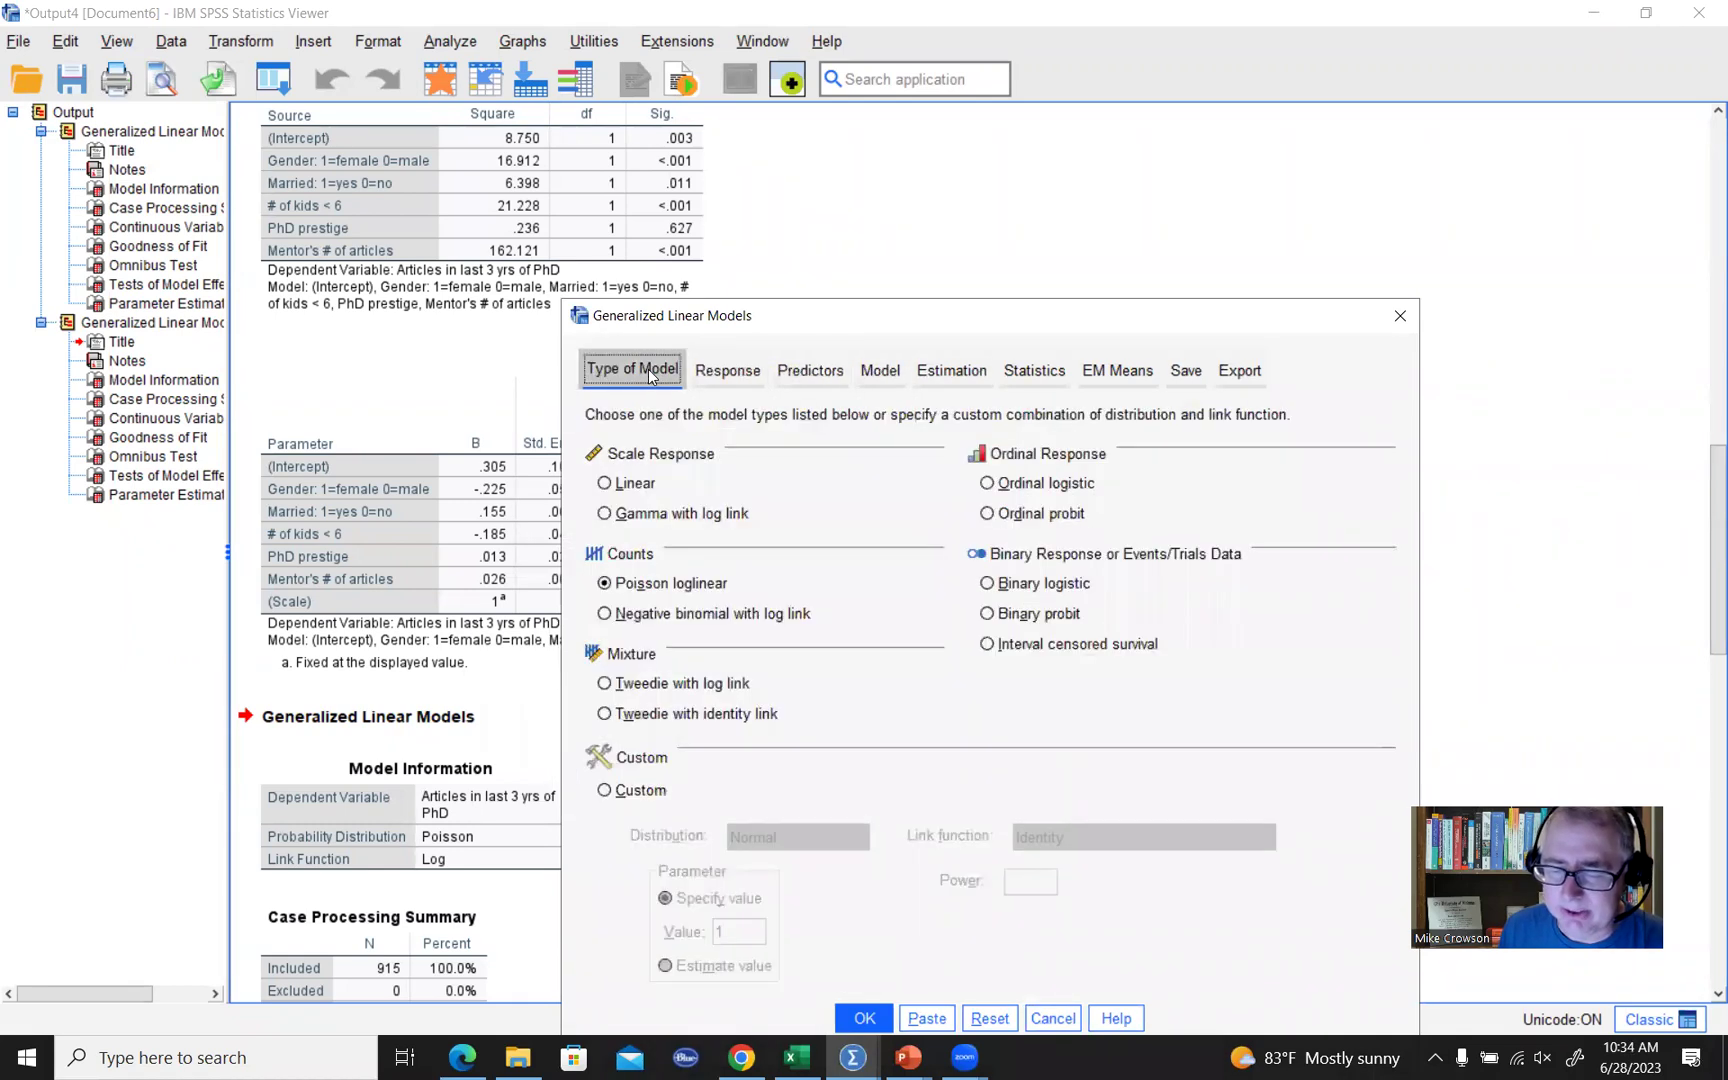
left_click_drag(752, 322, 706, 180)
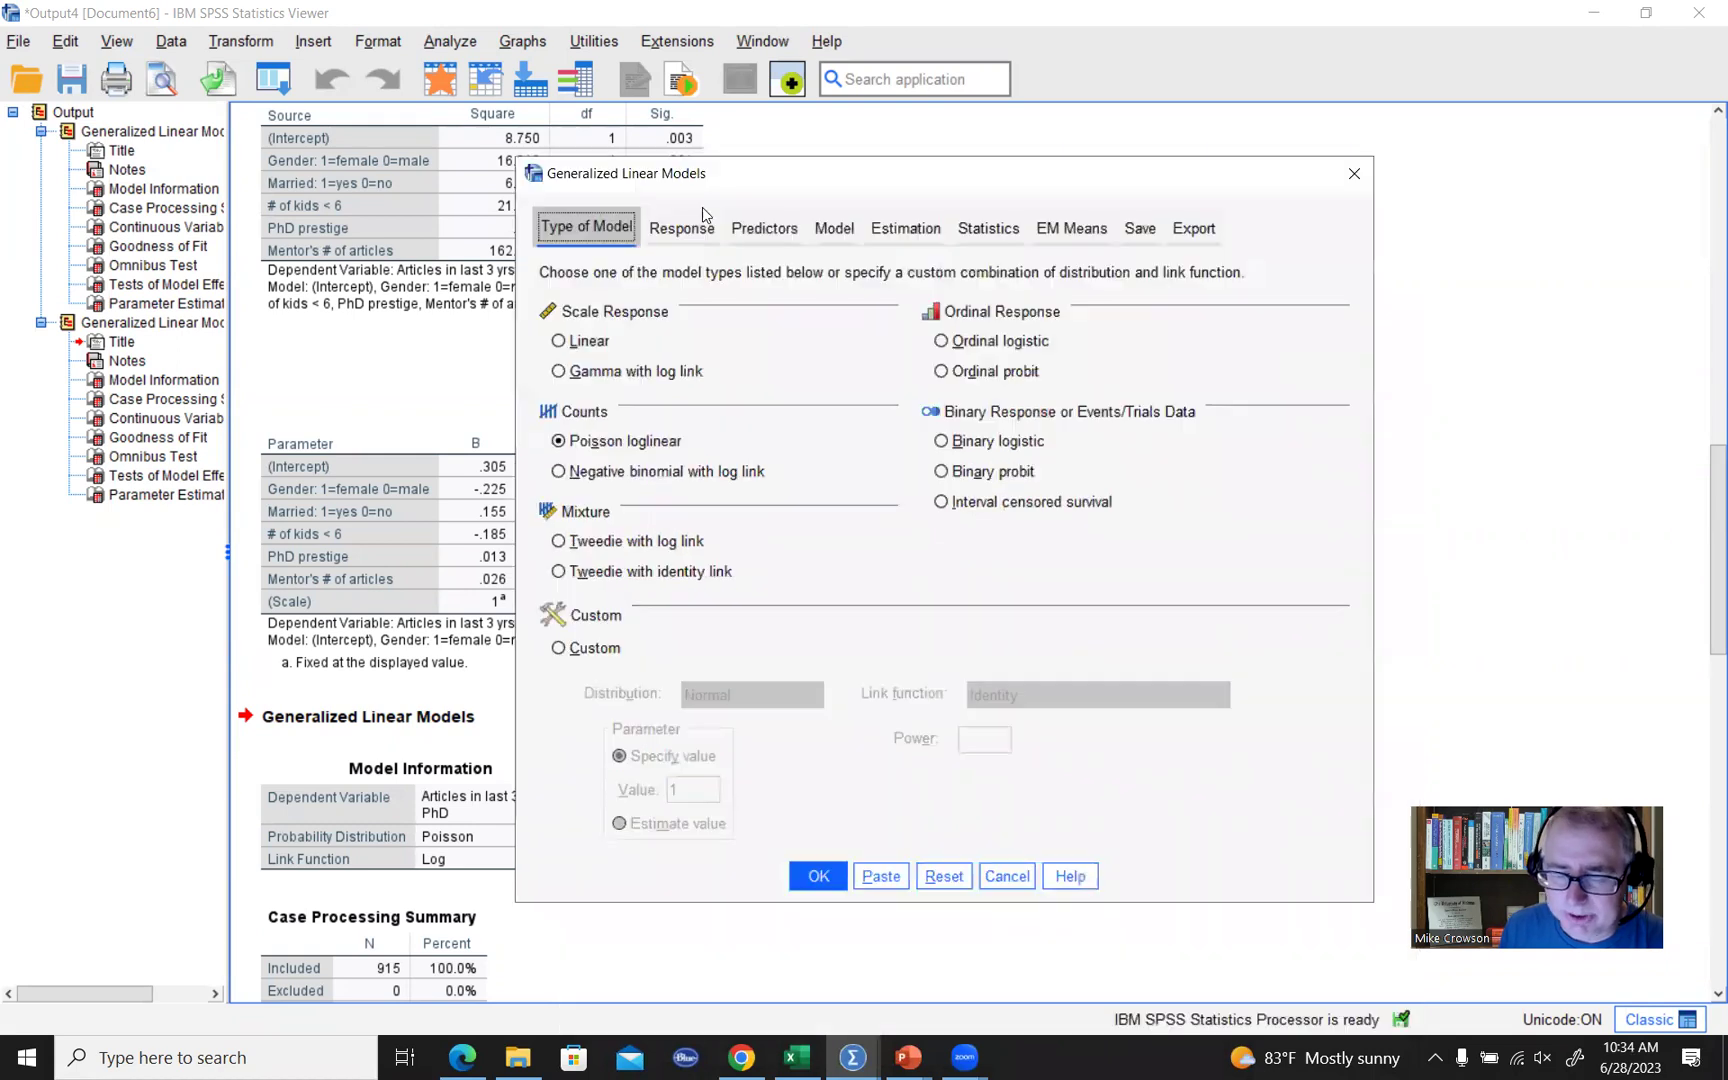
left_click(594, 652)
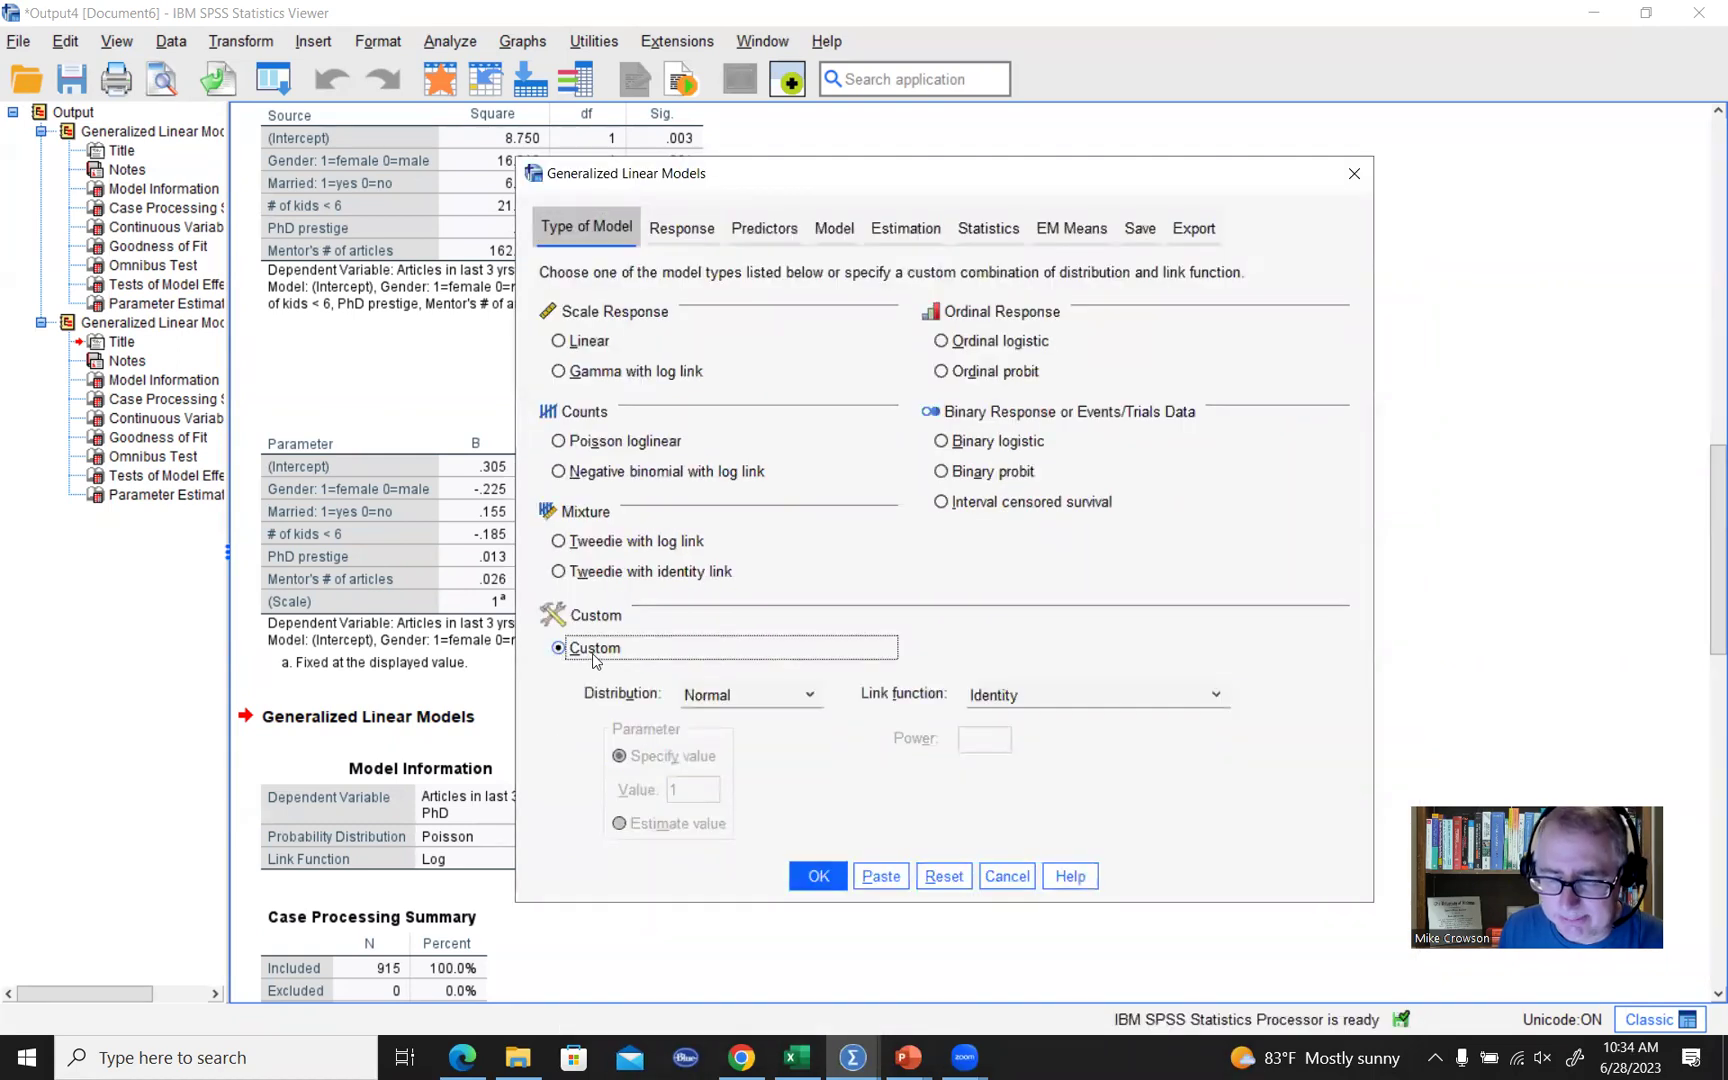
left_click(737, 696)
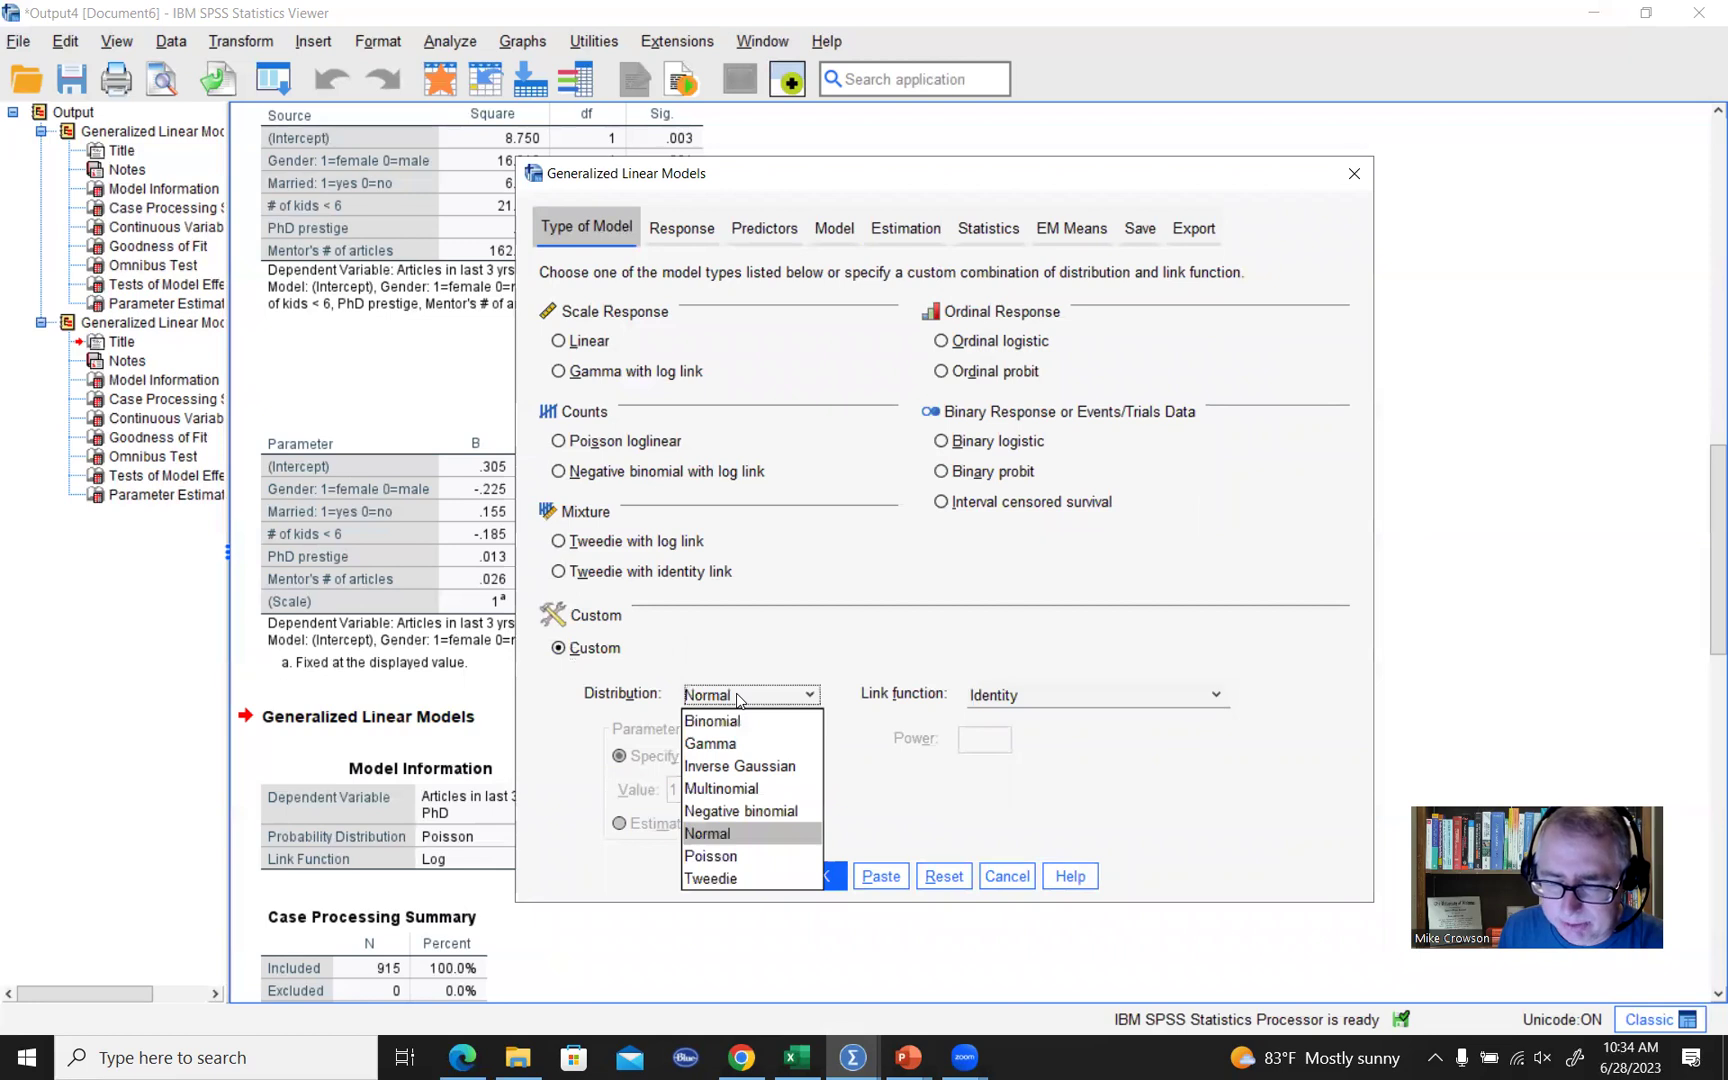
left_click(745, 812)
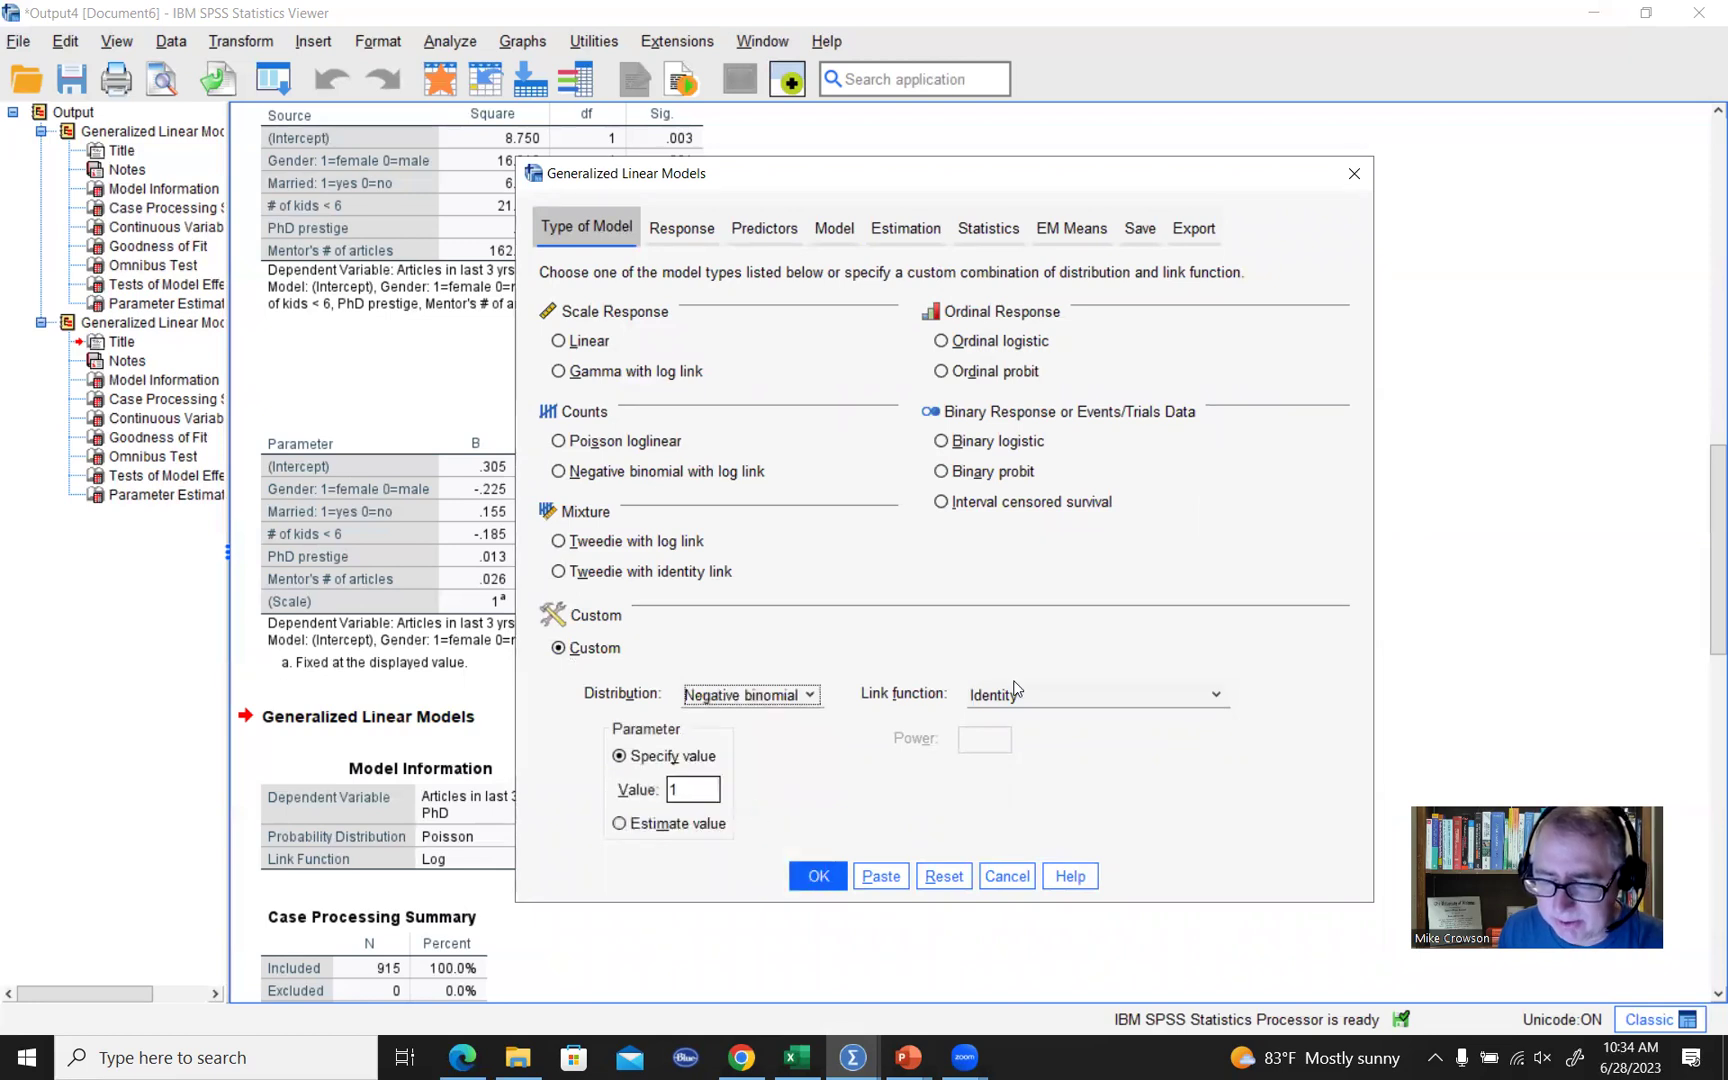
left_click(1027, 695)
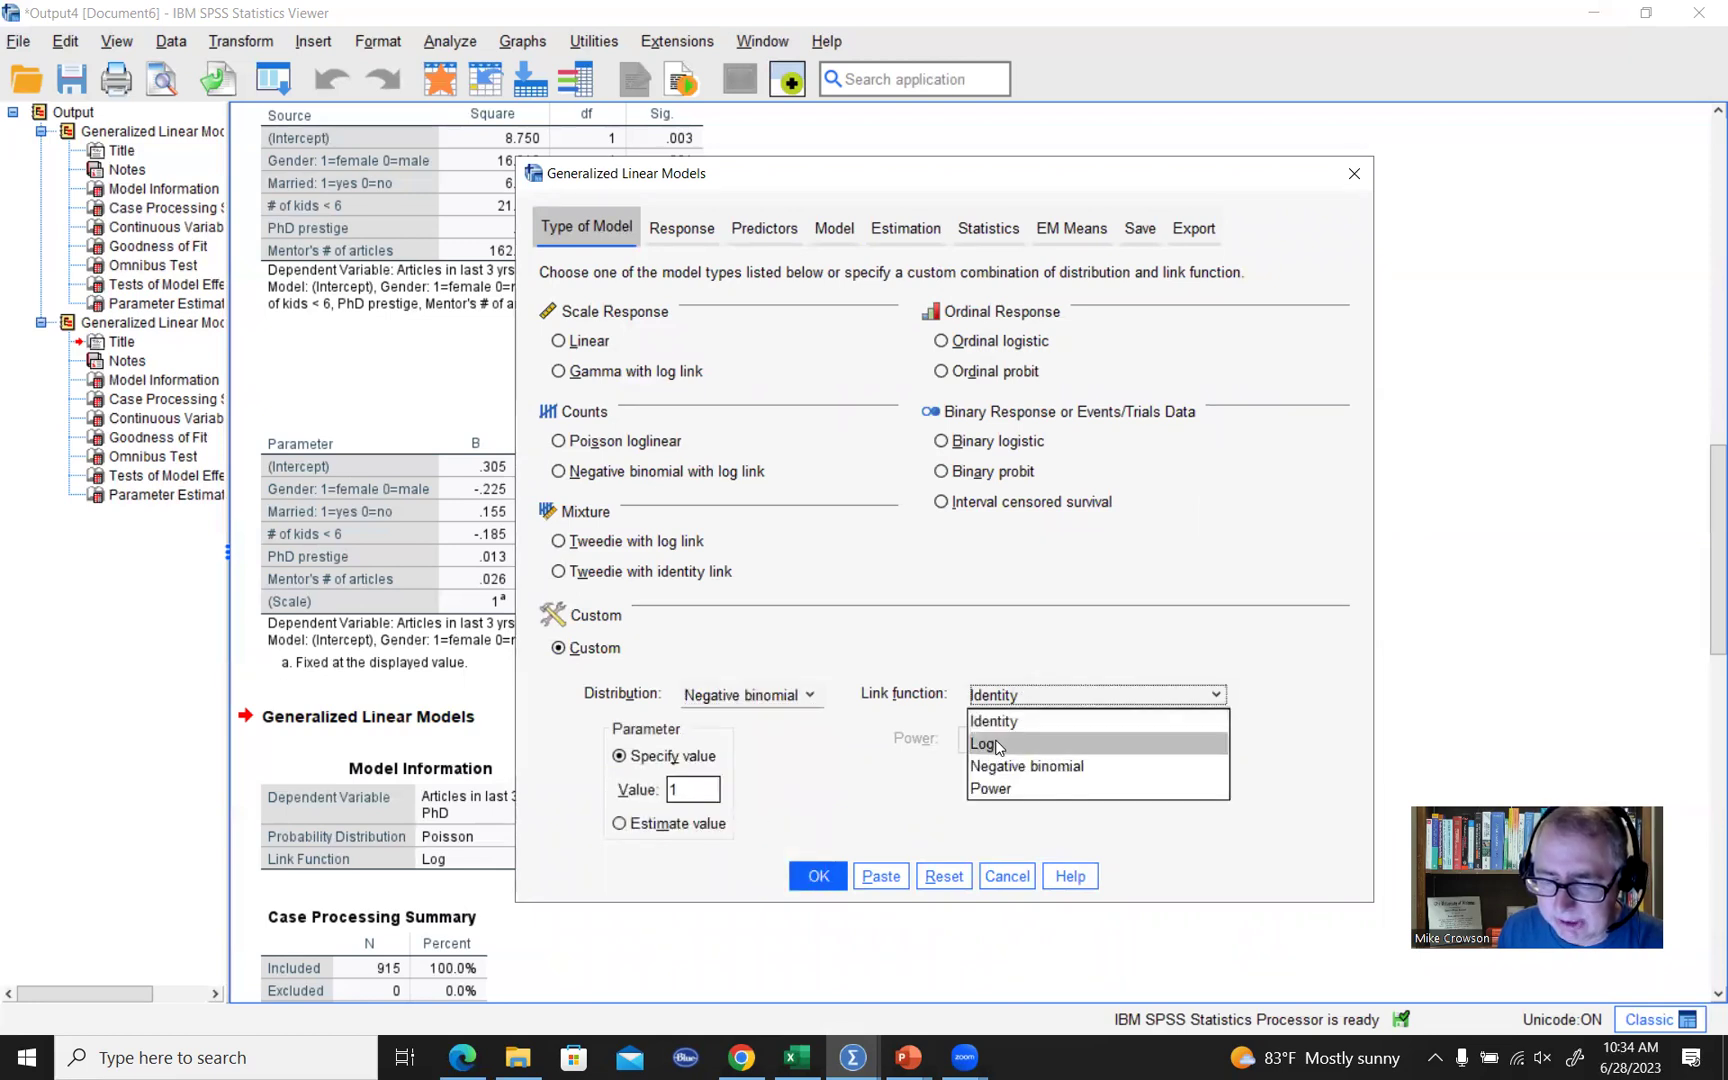
left_click(993, 744)
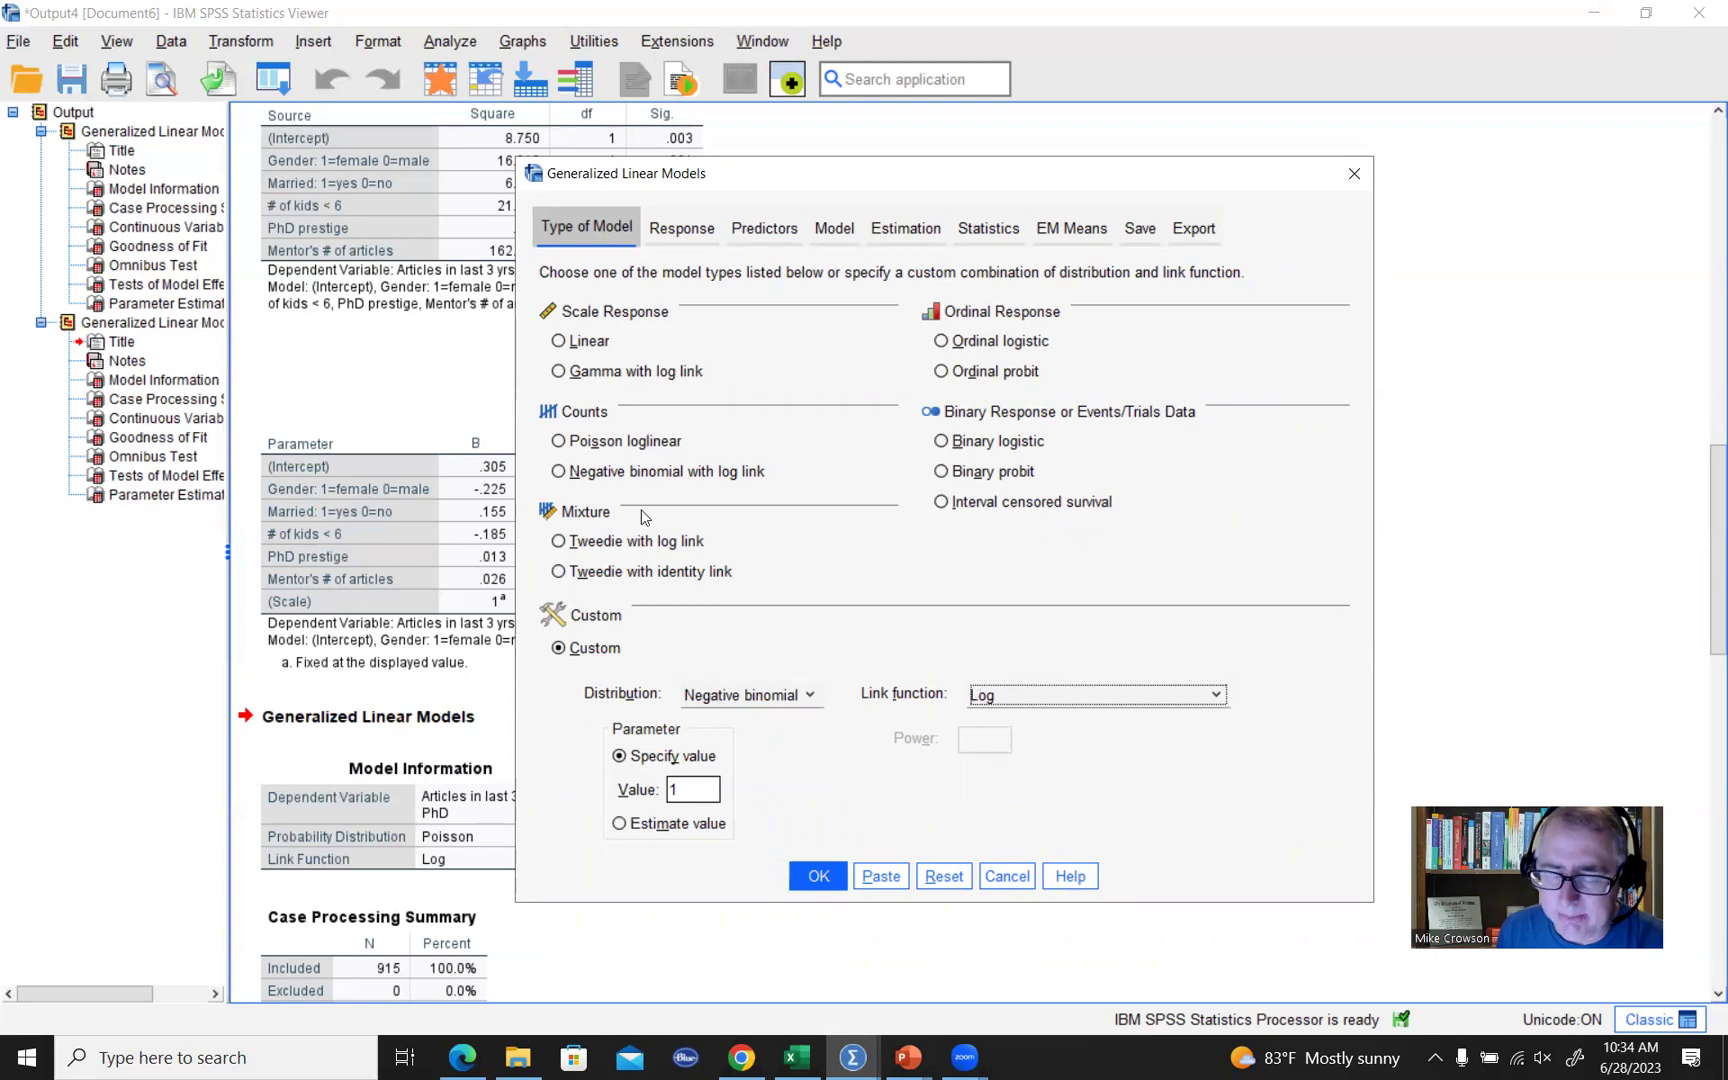
Compare the preset negative binomial with log link against the custom model's specified parameter value of 1, marking both and clearing the marks.
left_click(558, 471)
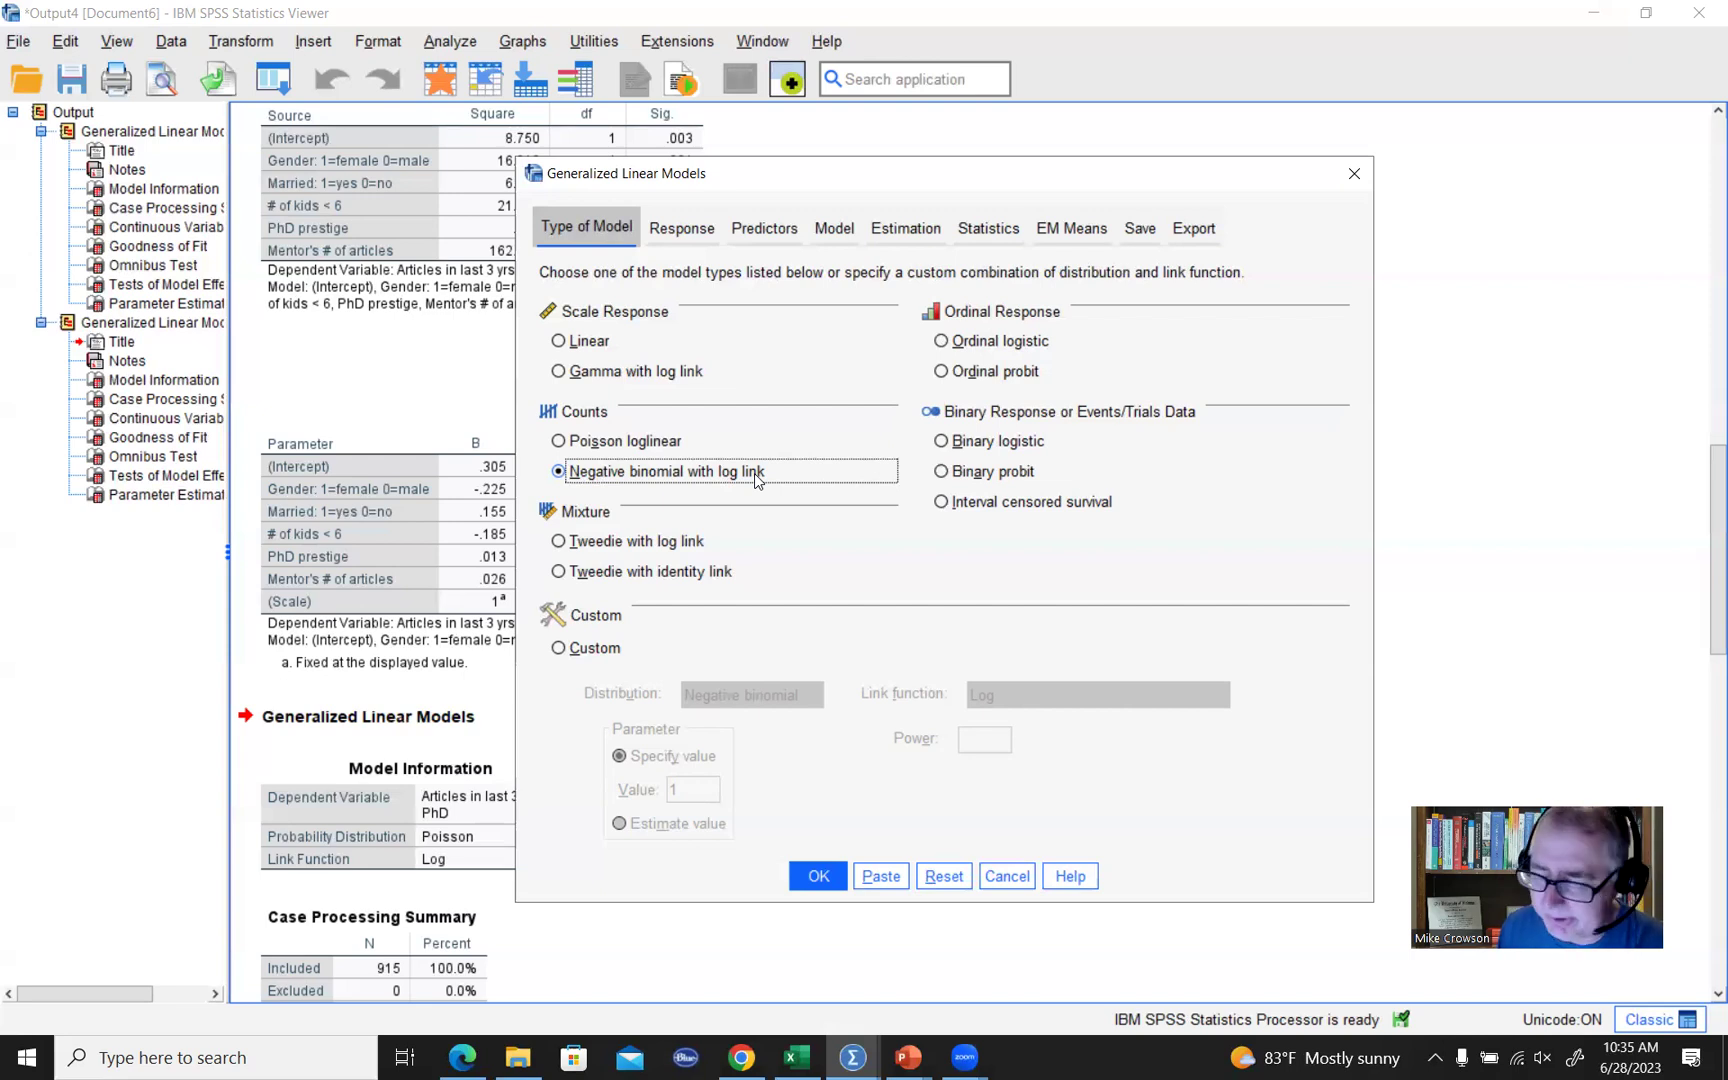
left_click(558, 650)
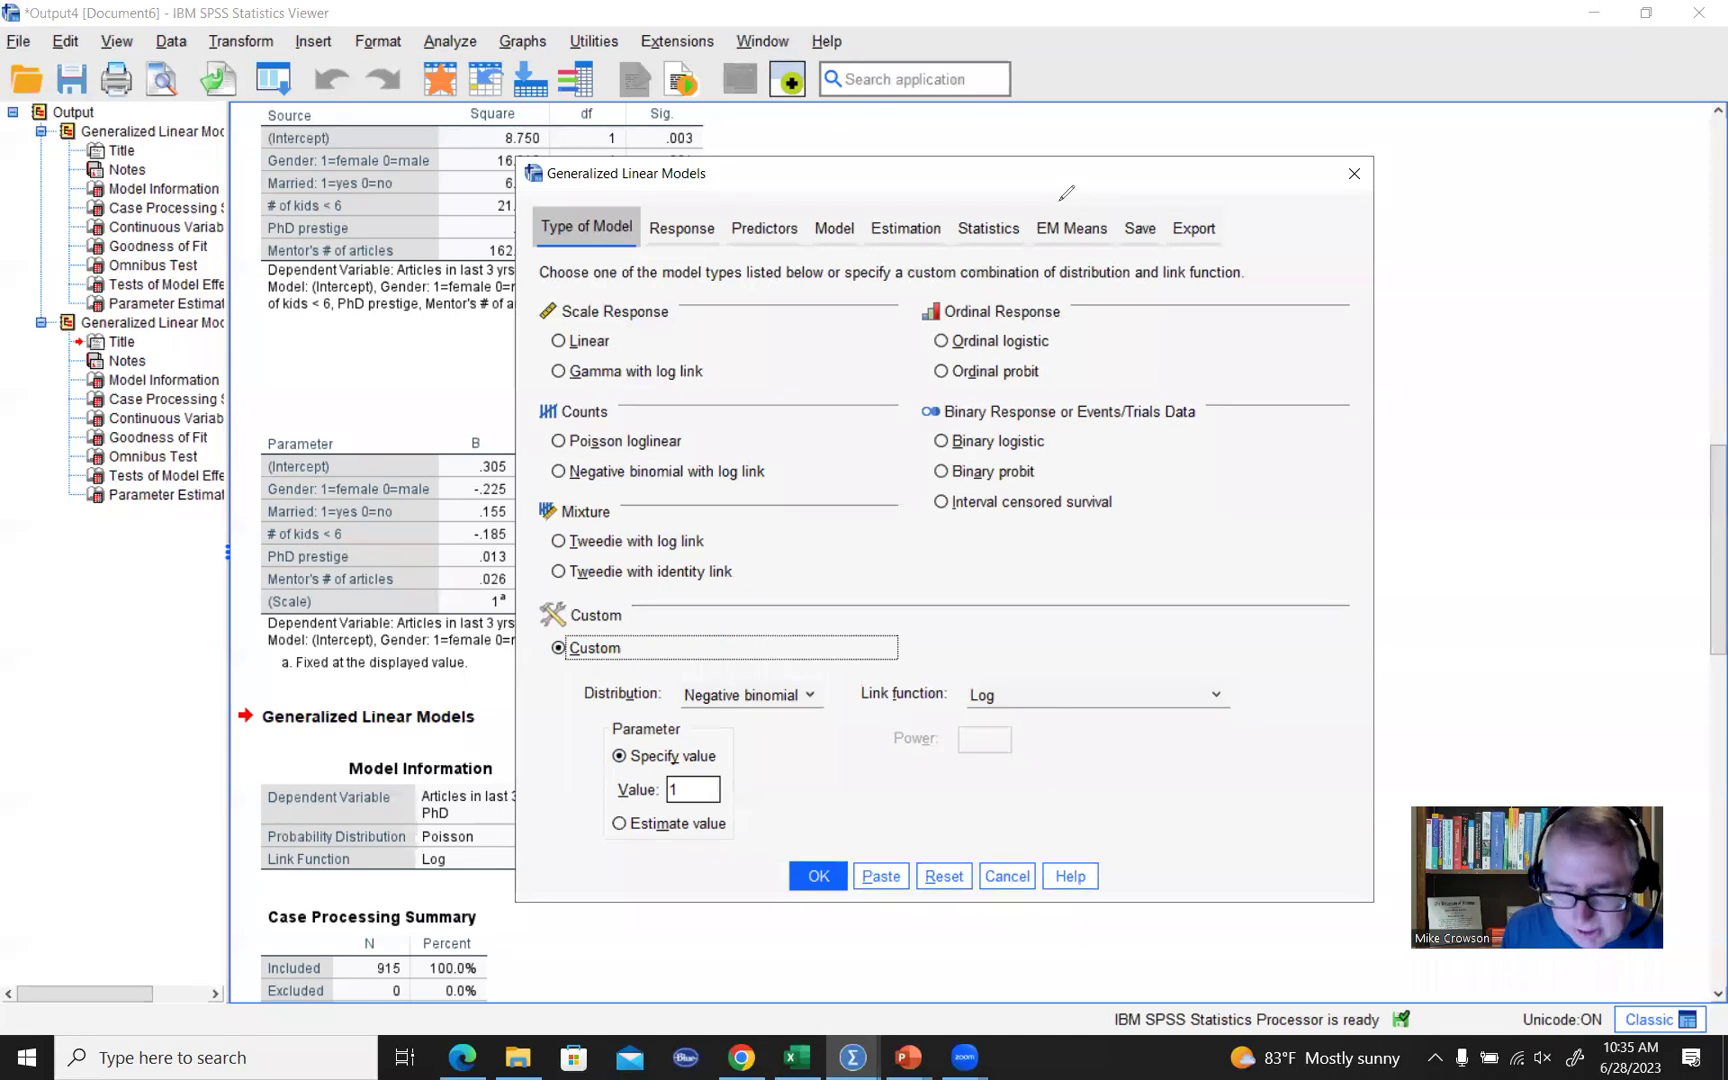
mouse_move(606, 742)
left_mouse_down()
mouse_move(694, 742)
mouse_move(716, 780)
mouse_move(636, 731)
left_mouse_up()
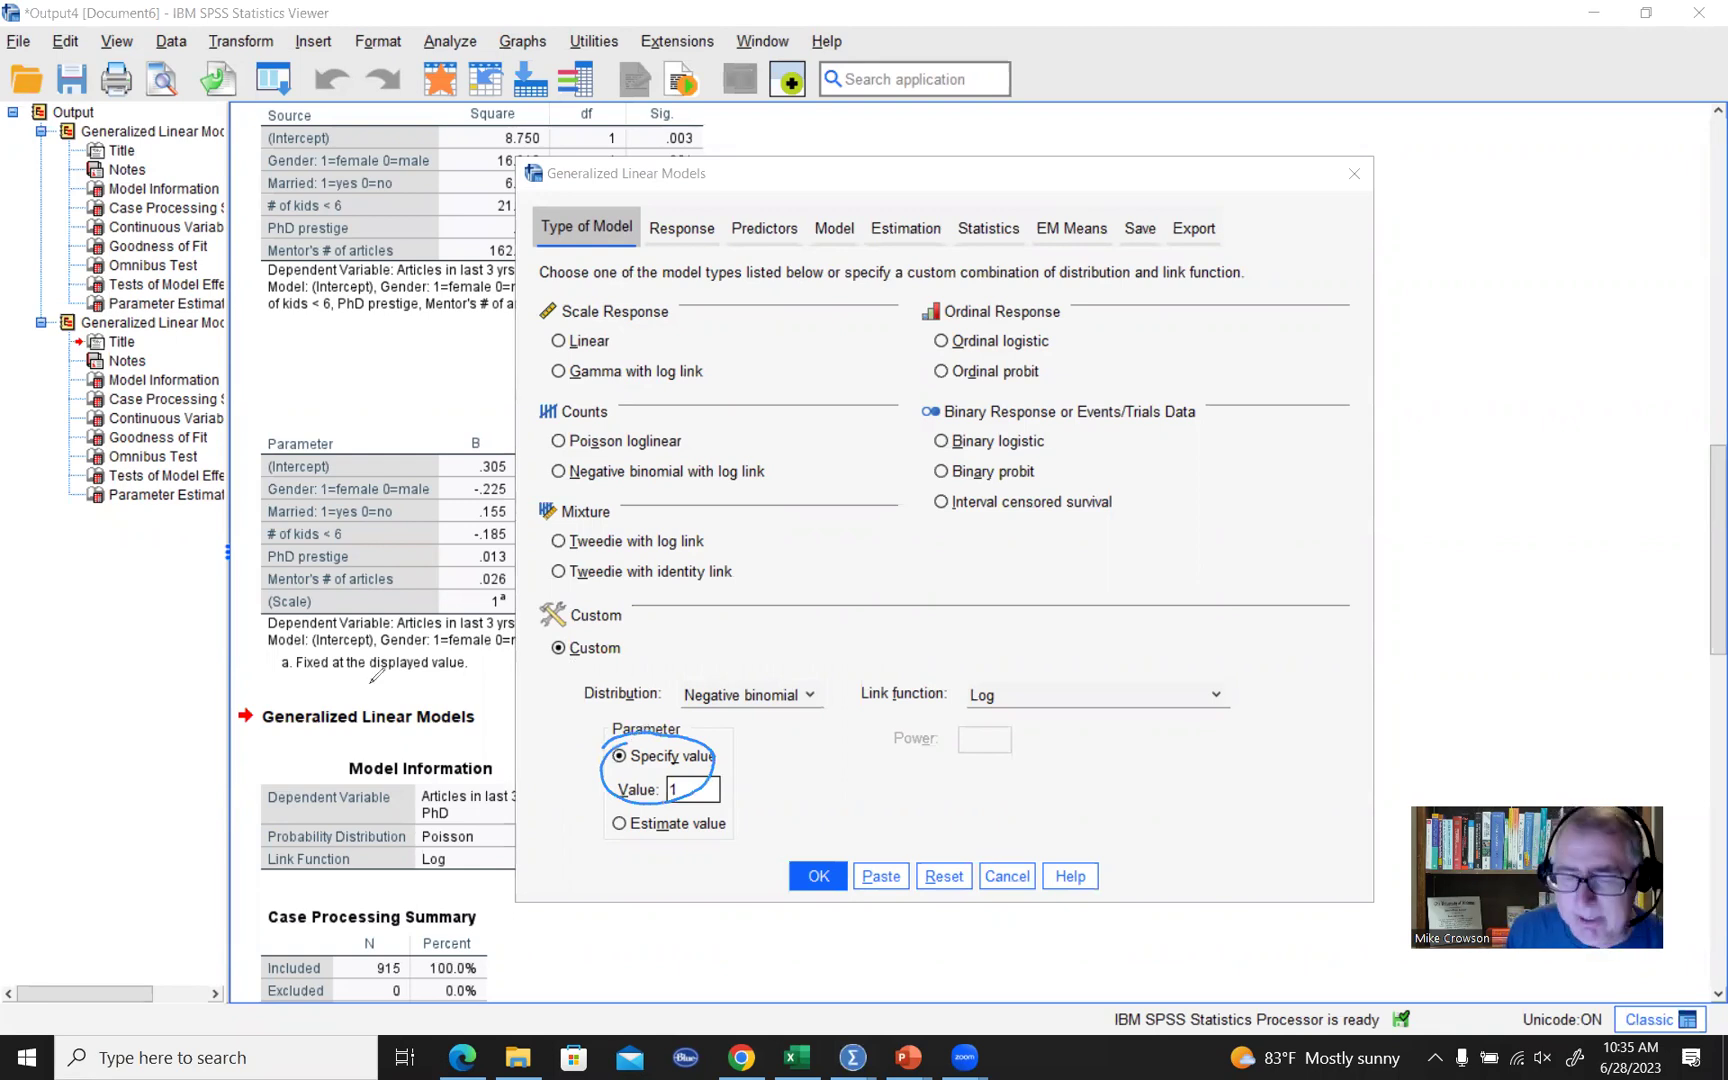
mouse_move(545, 472)
left_mouse_down()
mouse_move(530, 476)
mouse_move(552, 466)
left_mouse_up()
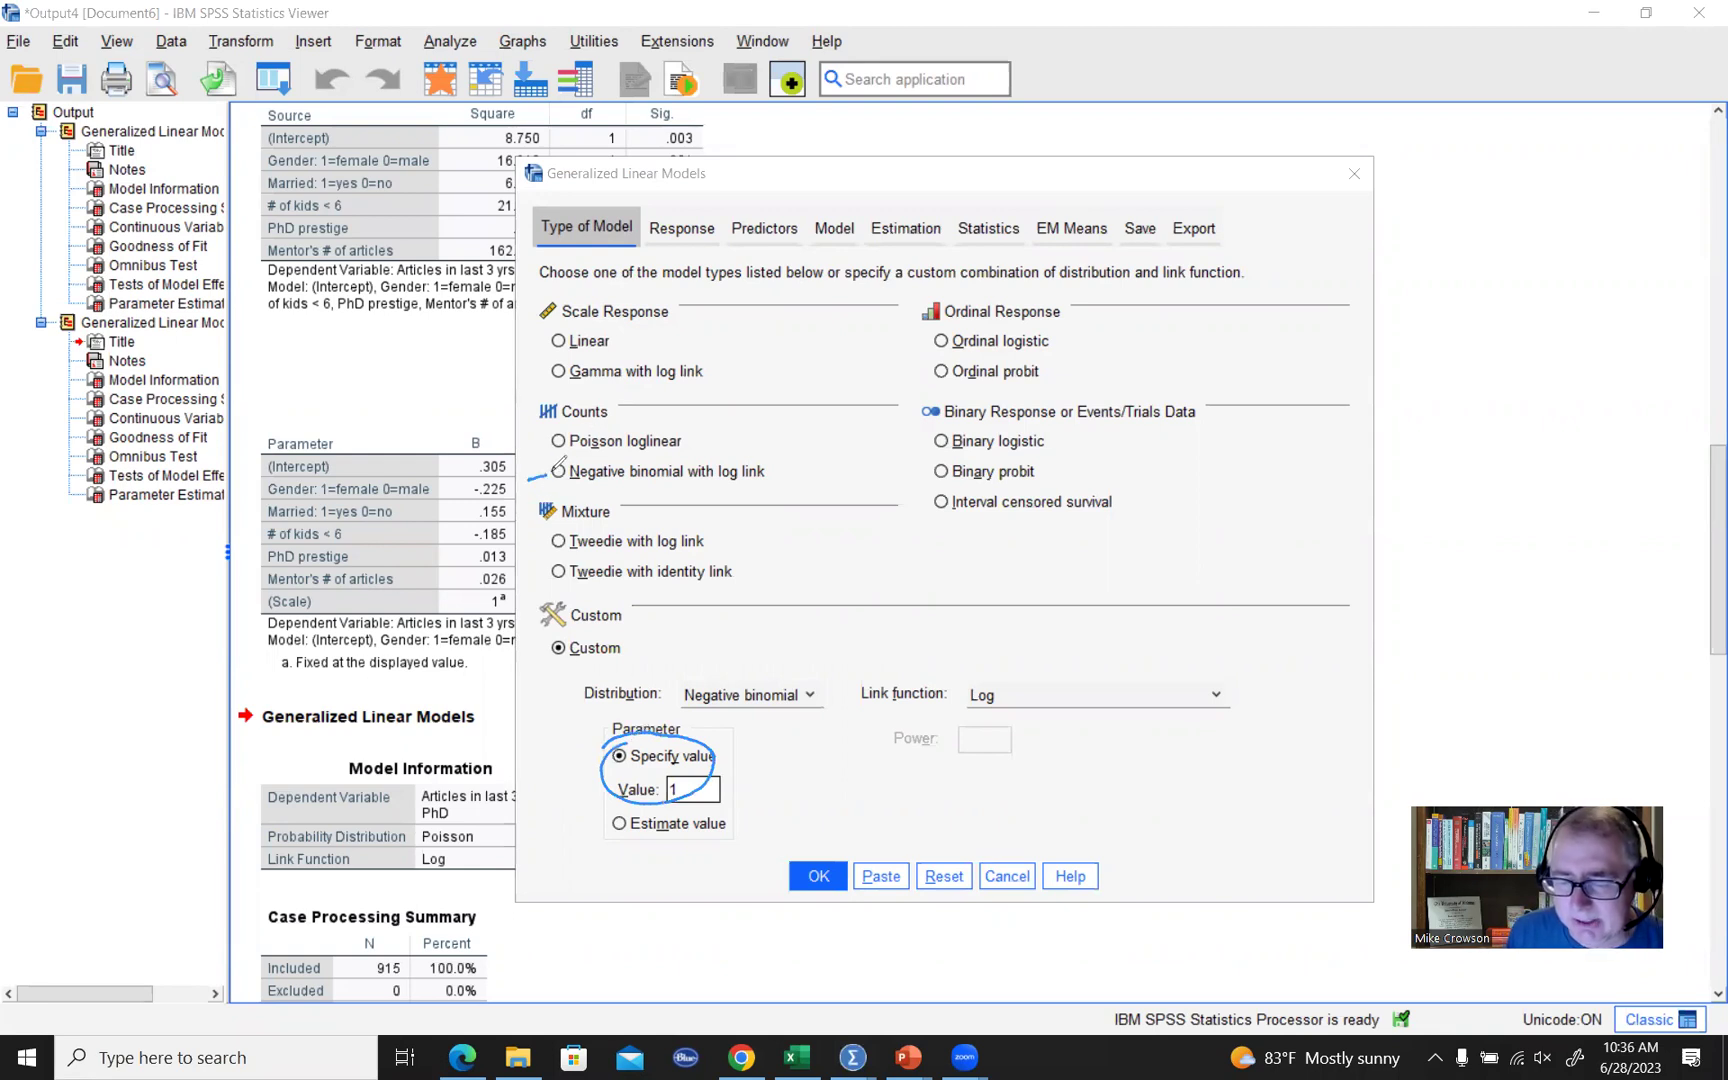
left_click(1089, 261)
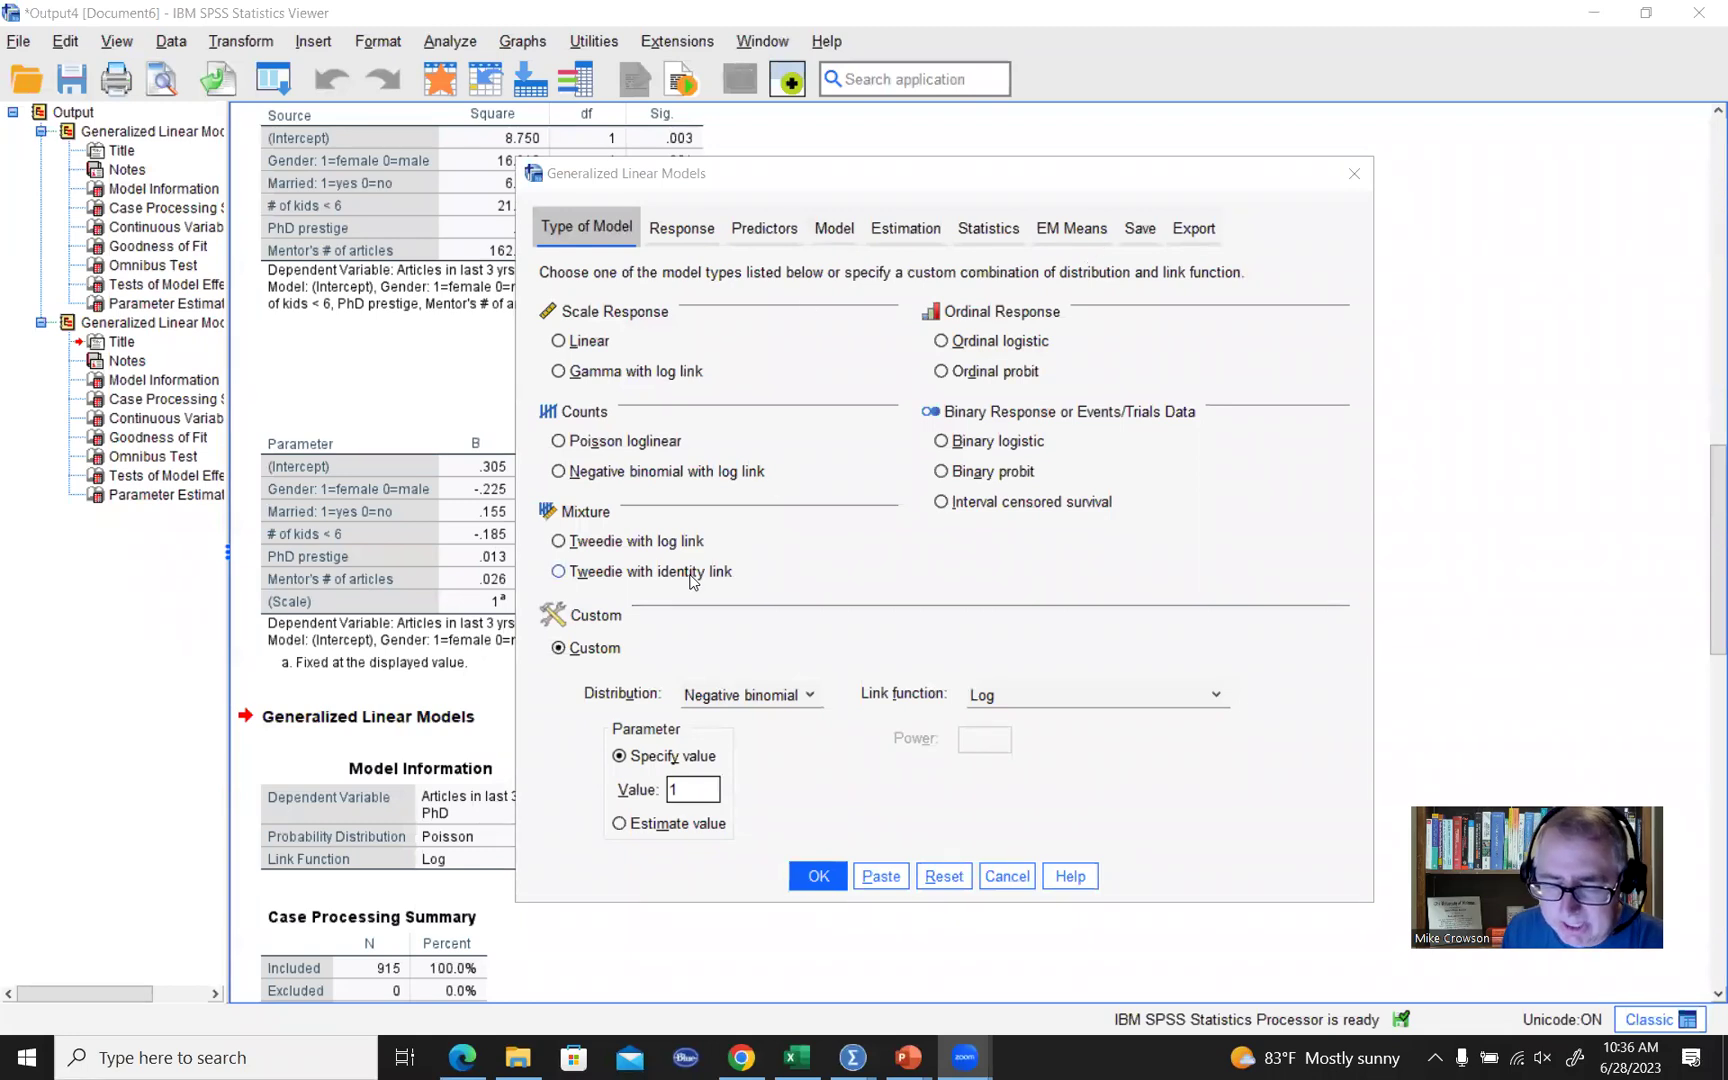
Have the custom negative binomial model's parameter estimated rather than specified, and run the analysis.
left_click(620, 825)
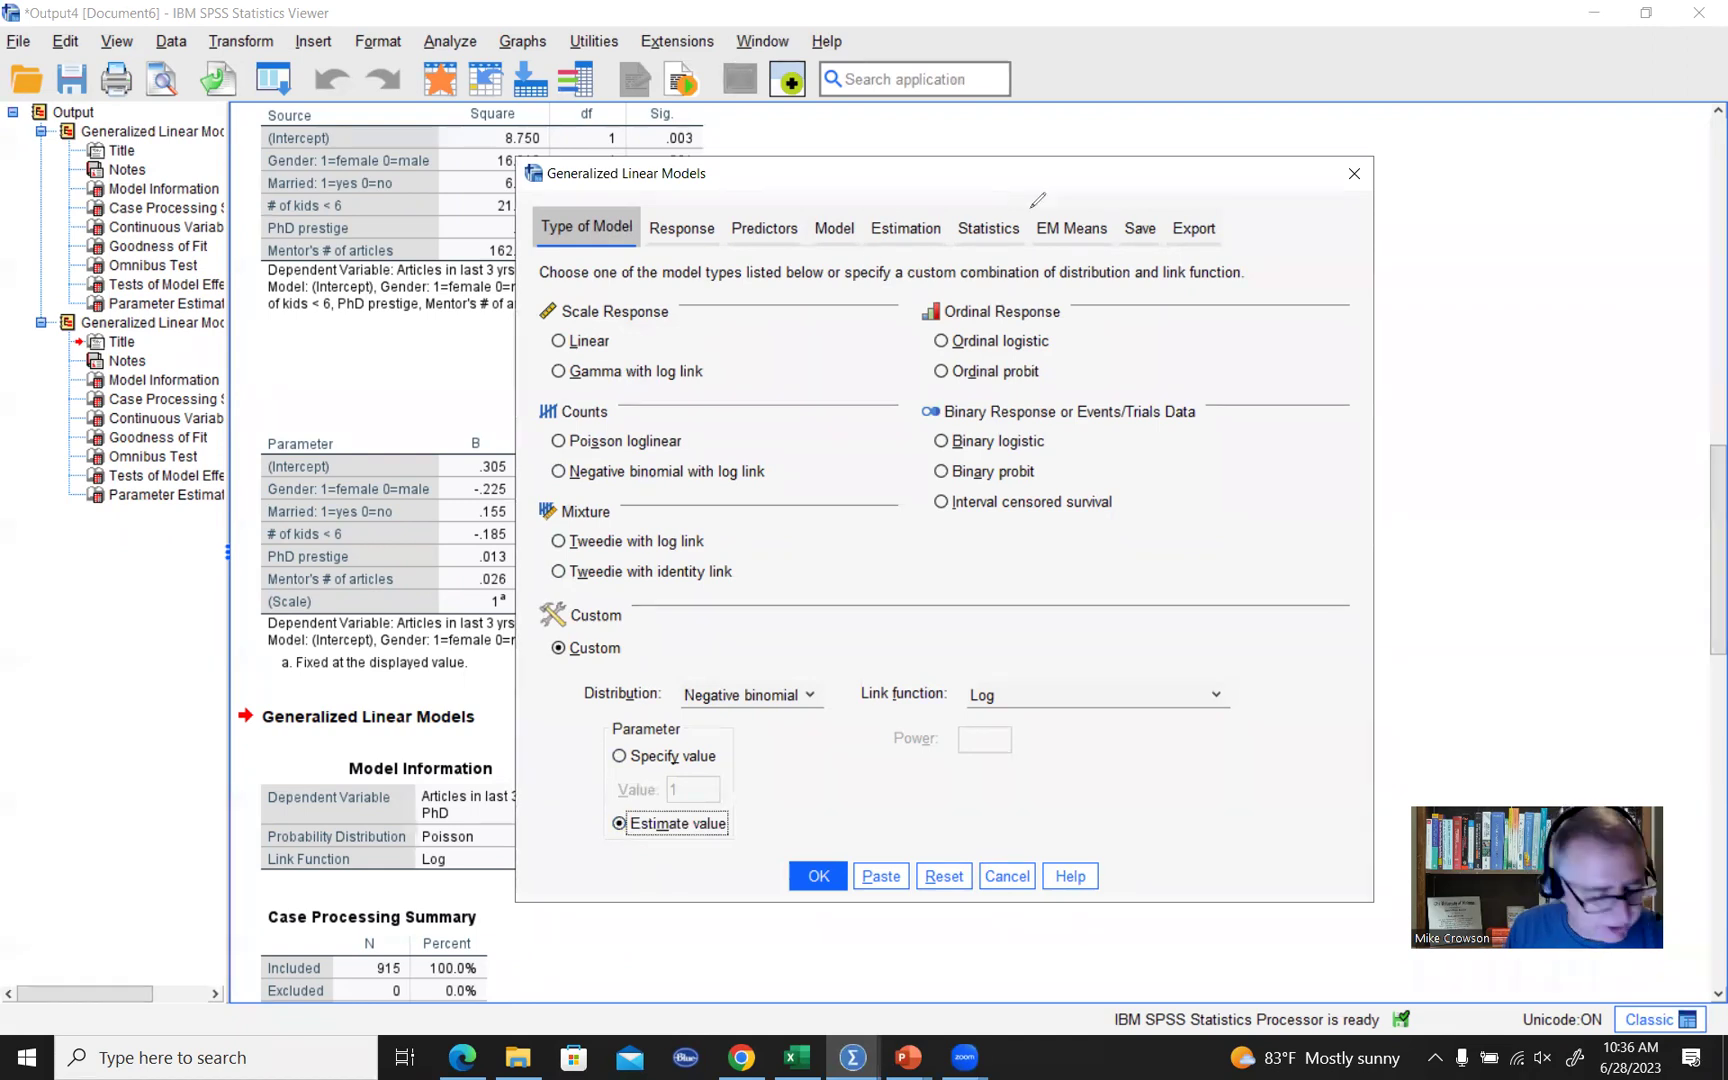
left_click_drag(595, 821, 612, 808)
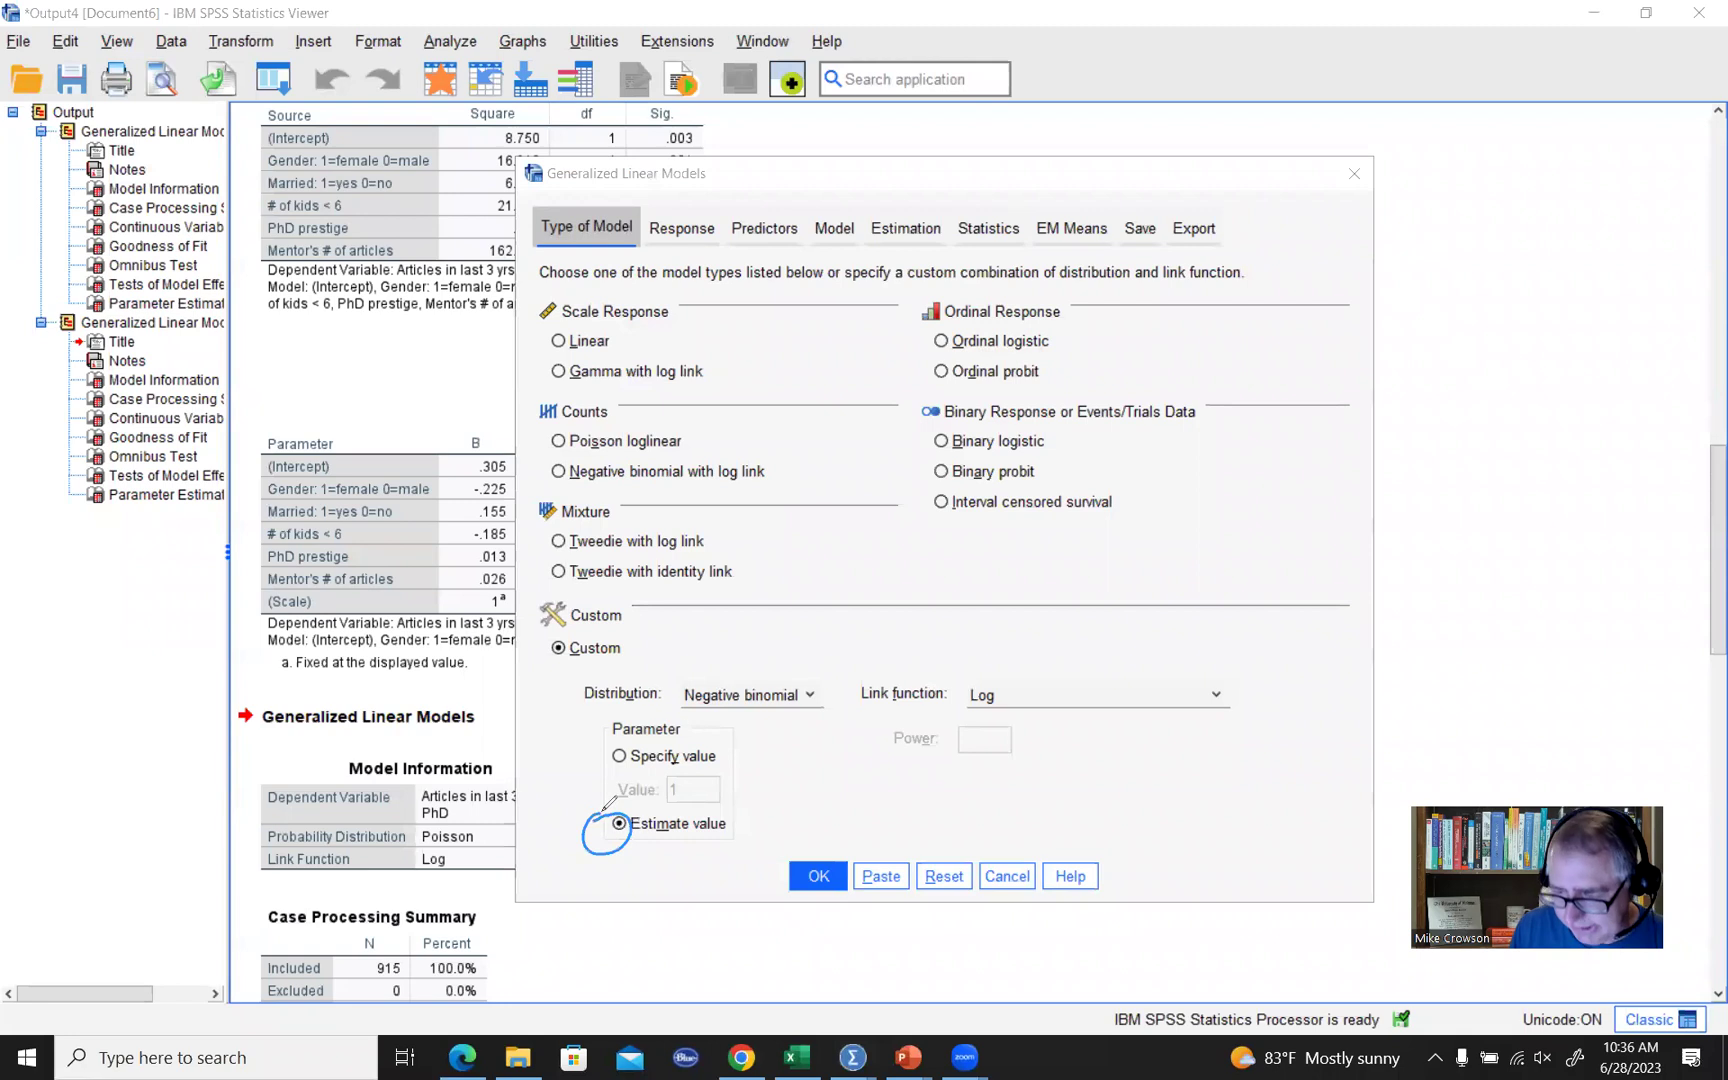
left_click(1501, 99)
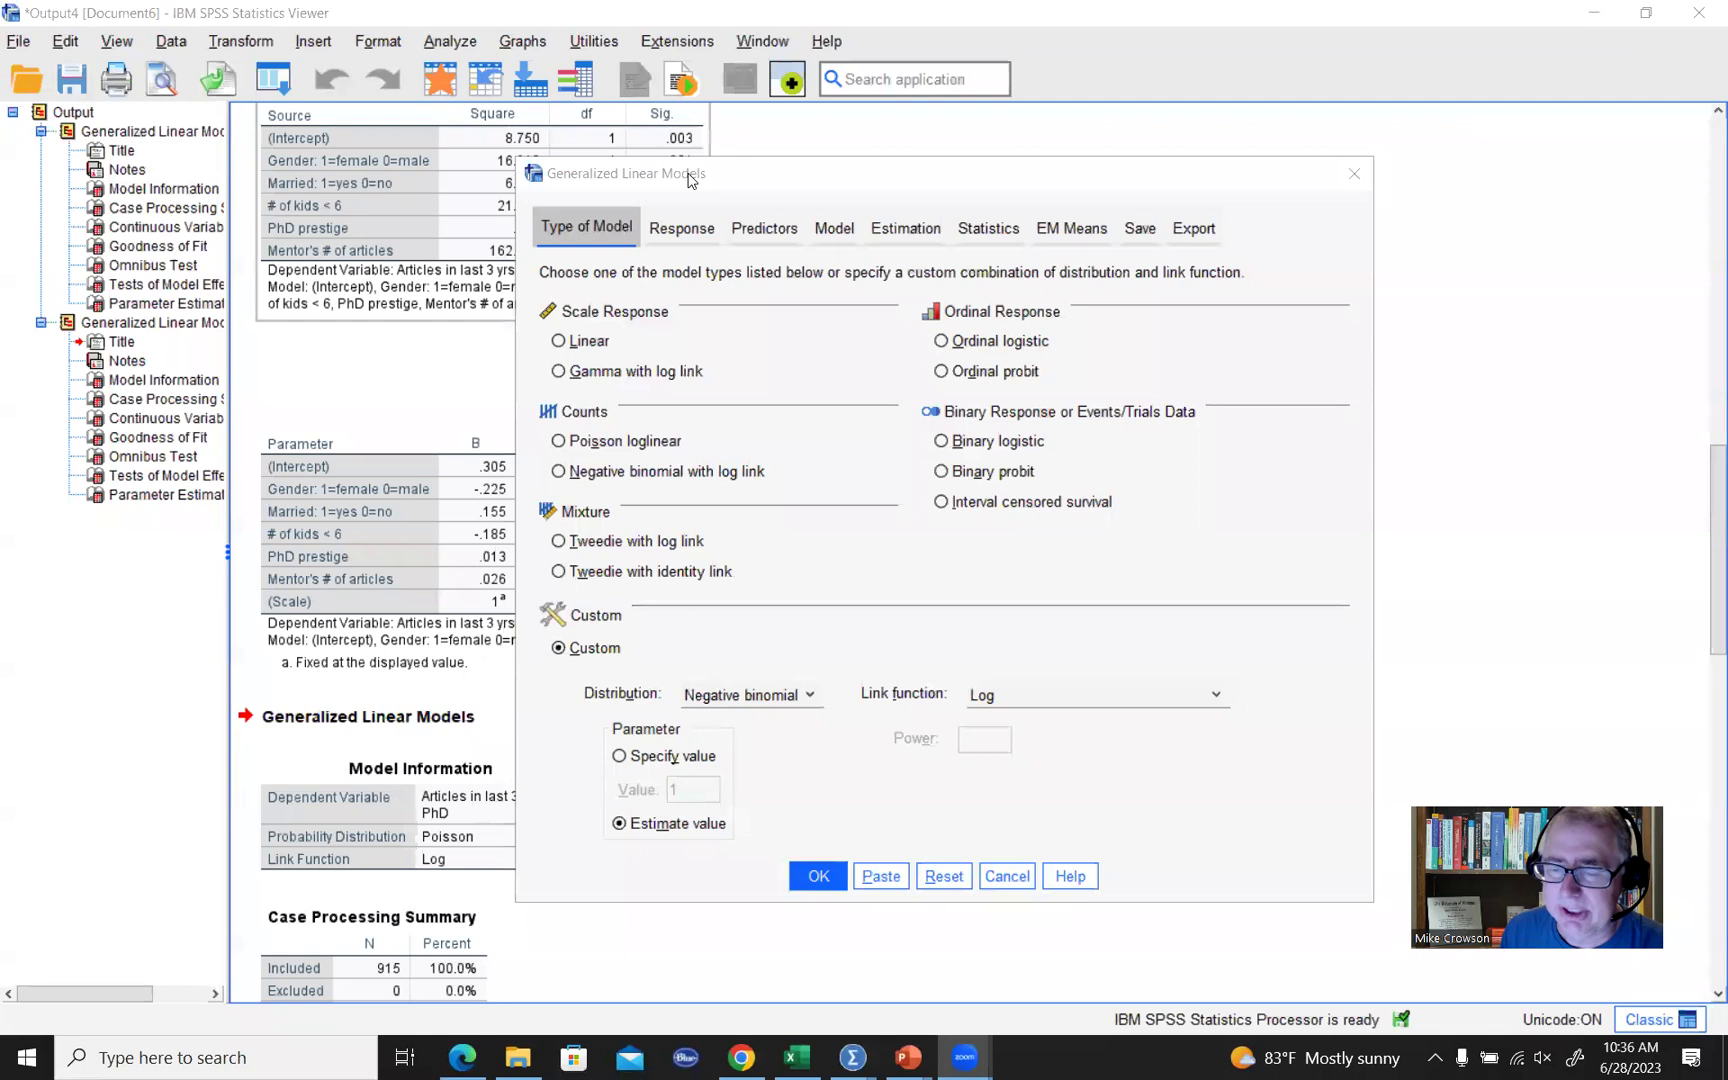
left_click(821, 874)
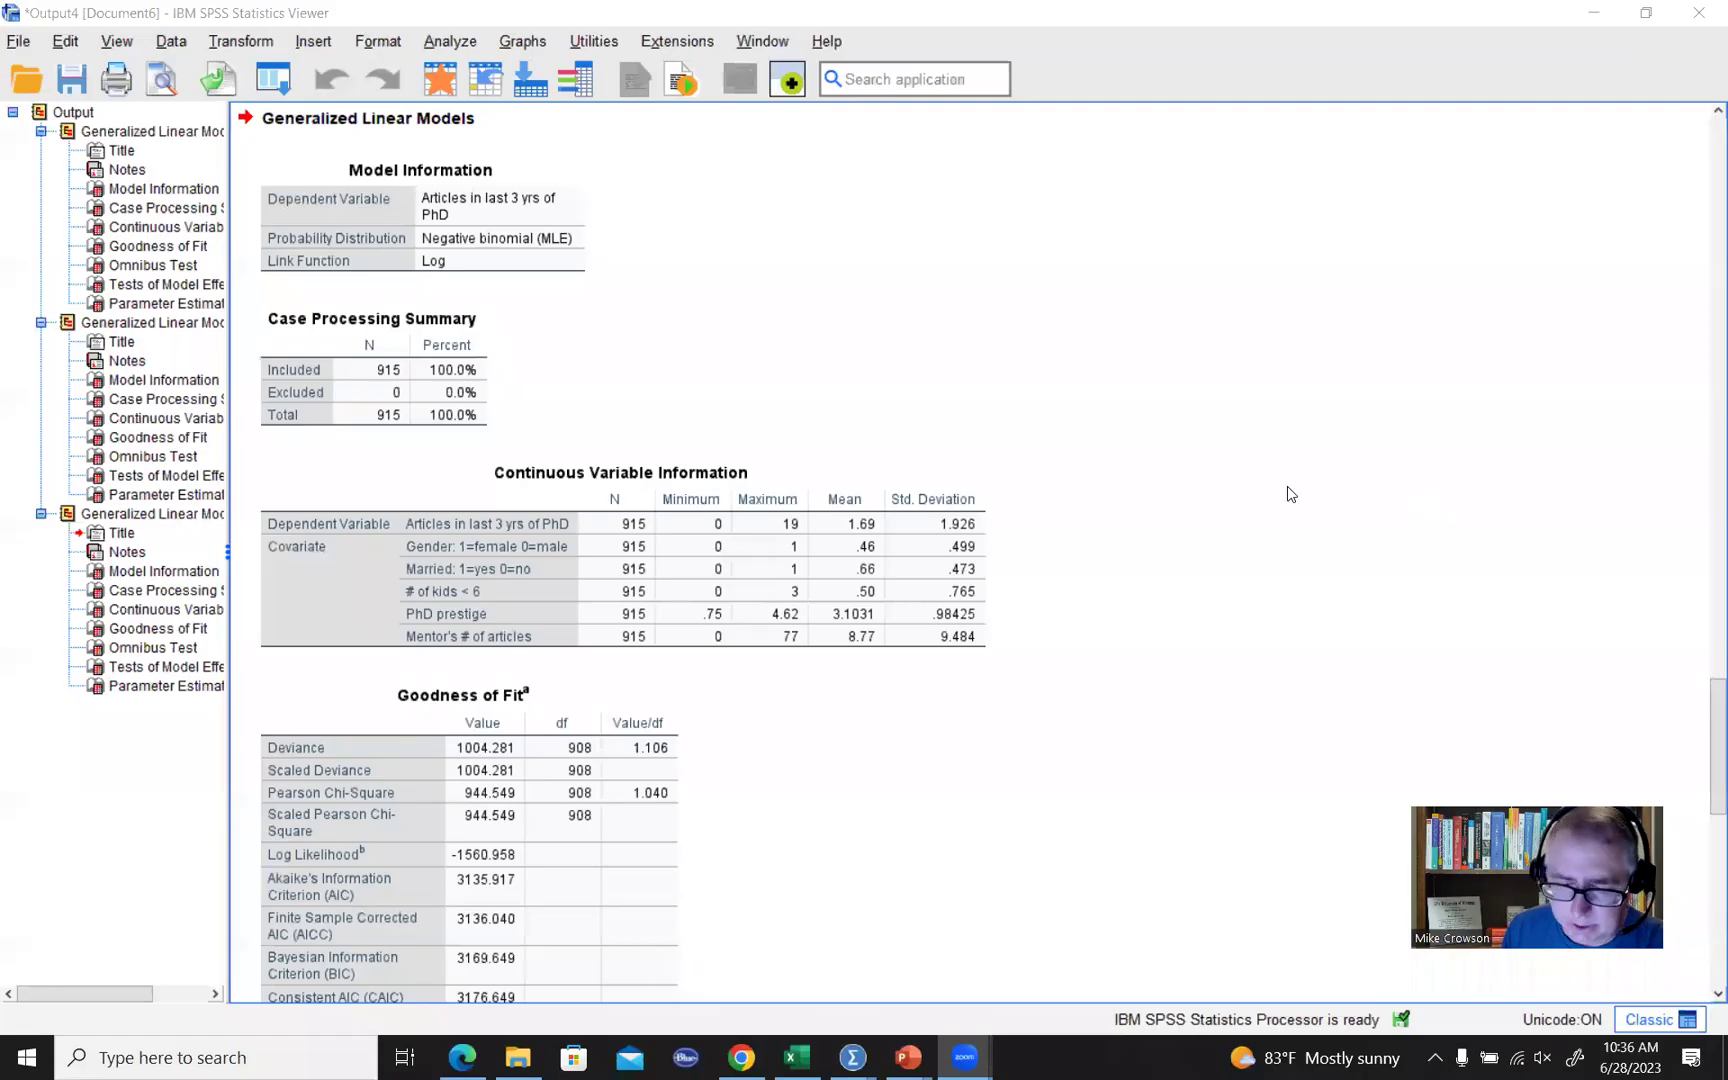
Examine the negative binomial output's Goodness of Fit table and the probability distribution in its Model Information table.
scroll(1286, 499, "down", 2)
scroll(1286, 499, "down", 2)
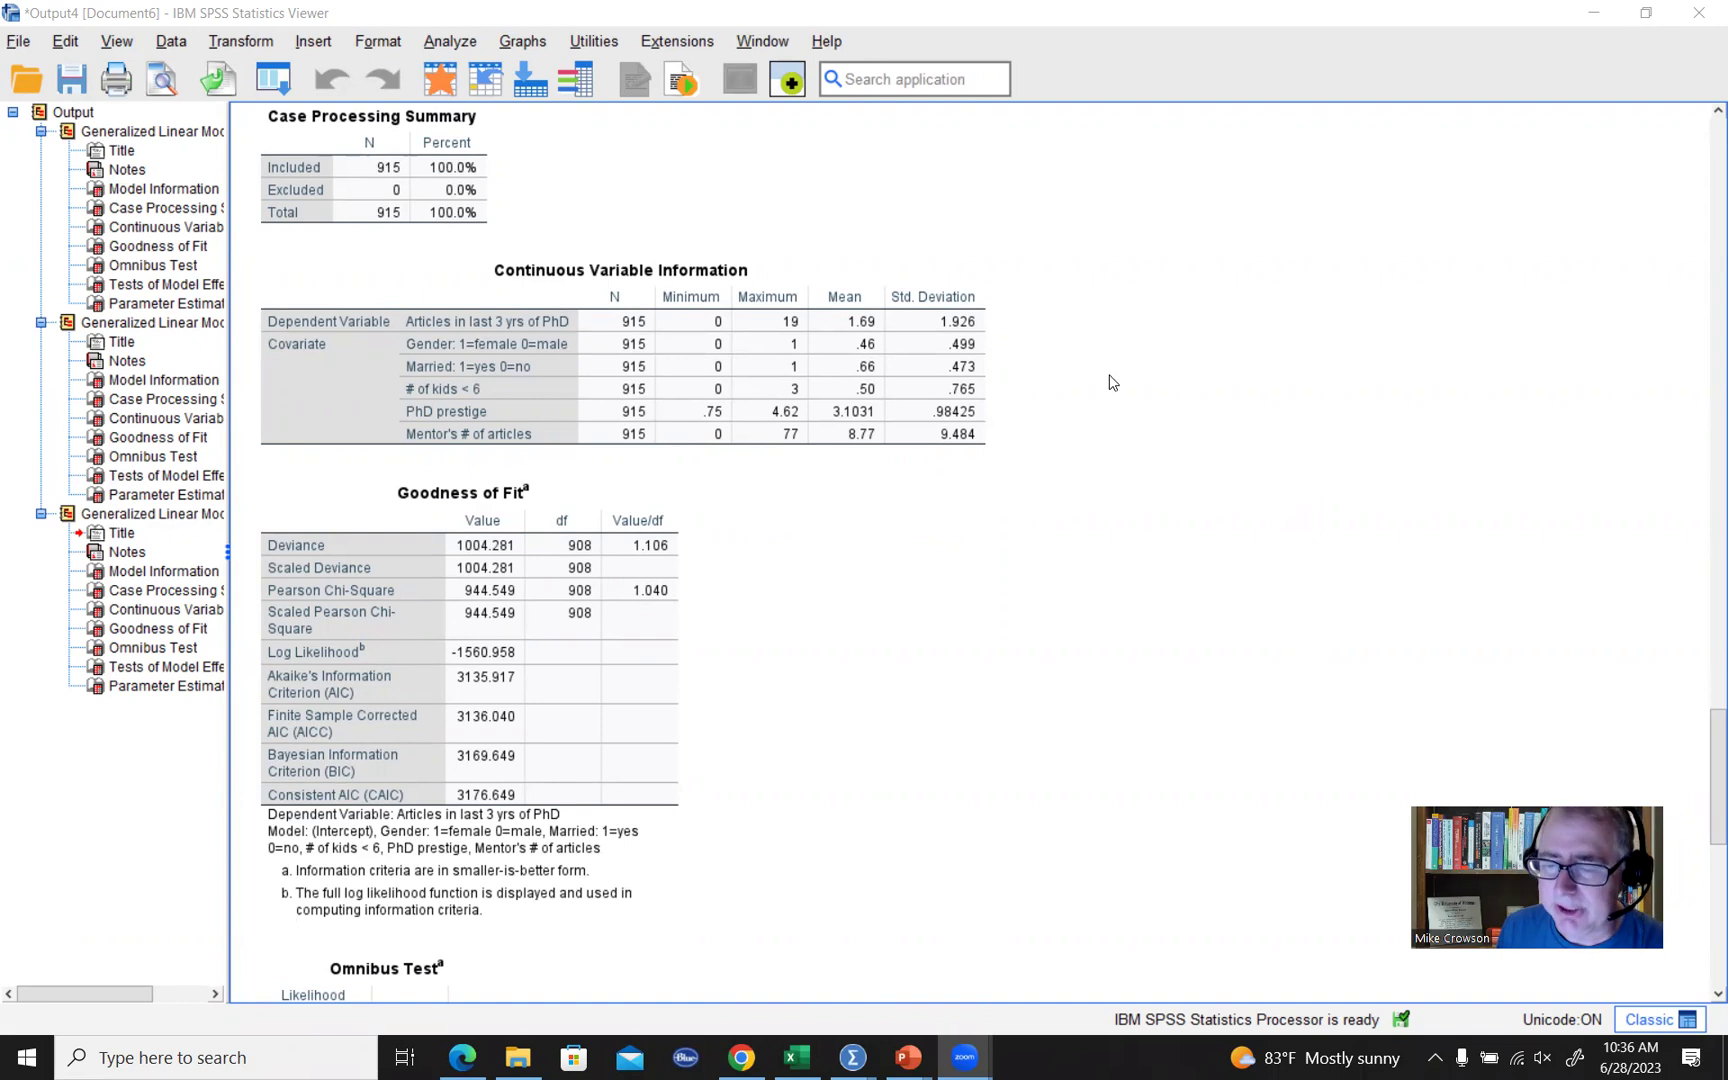
scroll(1034, 459, "up", 6)
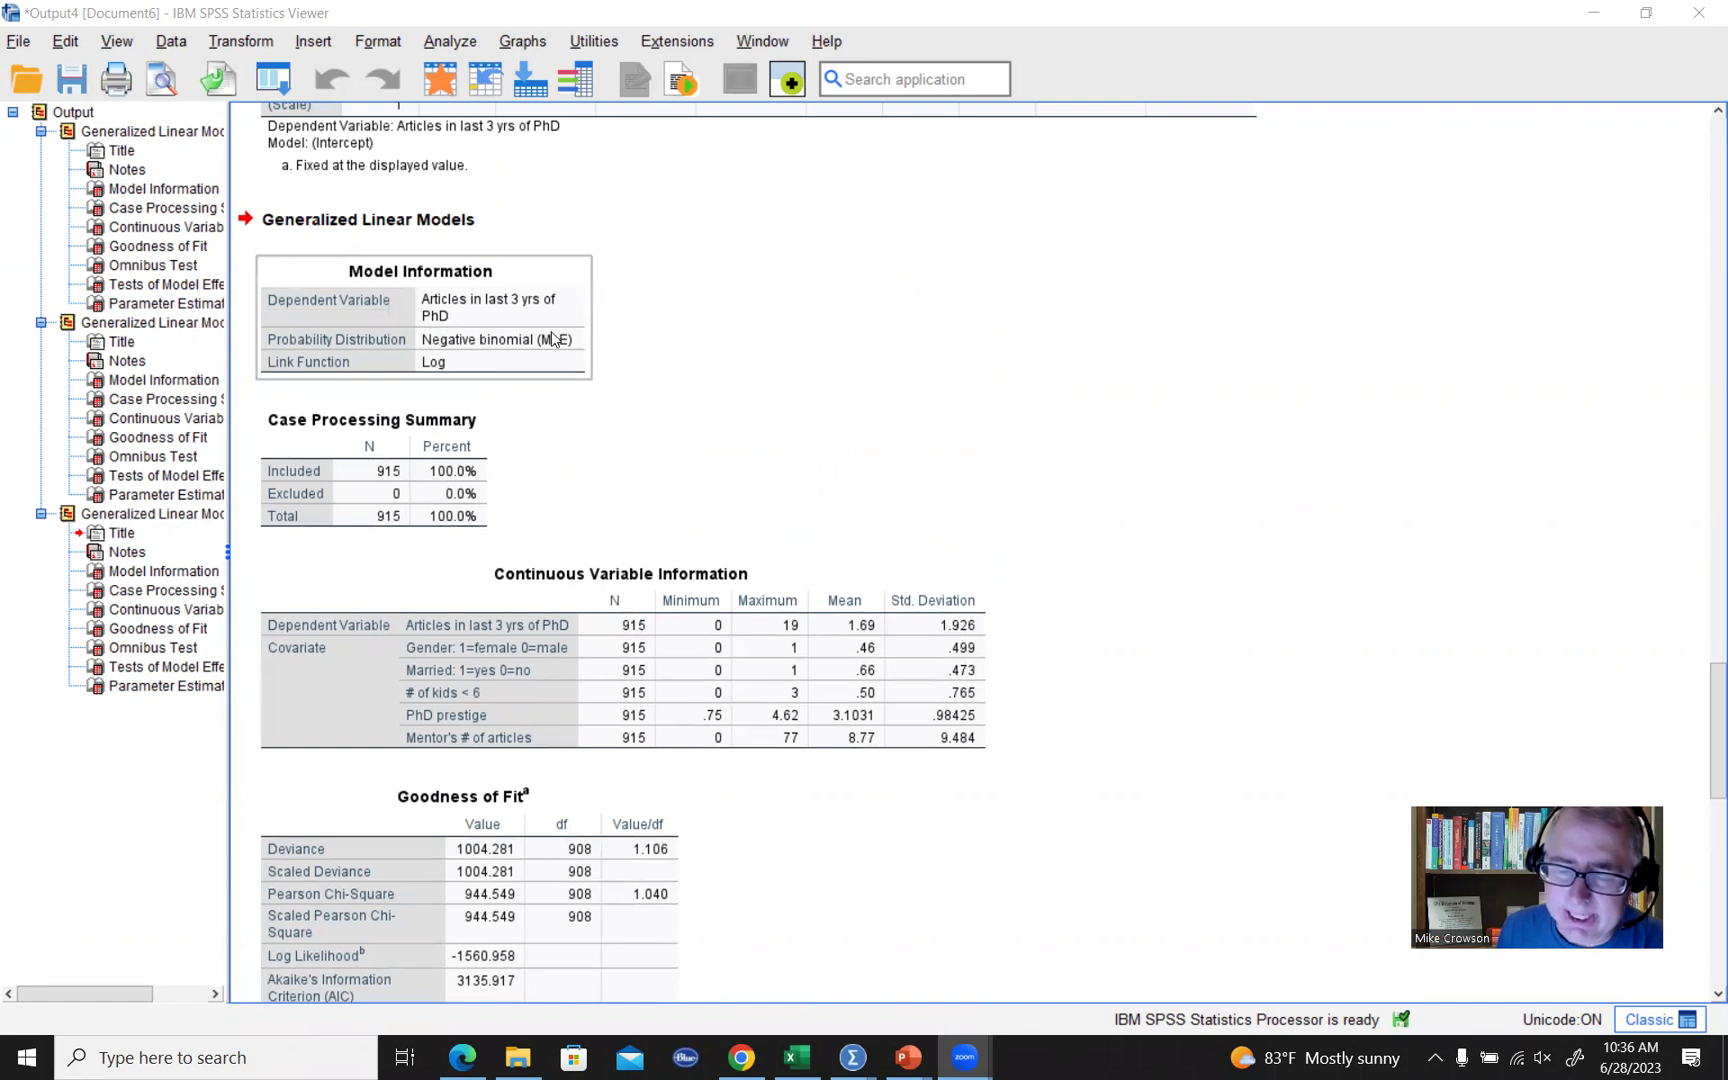
Examine the Pearson Chi-Square Value/df ratio in the negative binomial model's Goodness of Fit table, circling it and clearing the mark.
scroll(1316, 535, "down", 8)
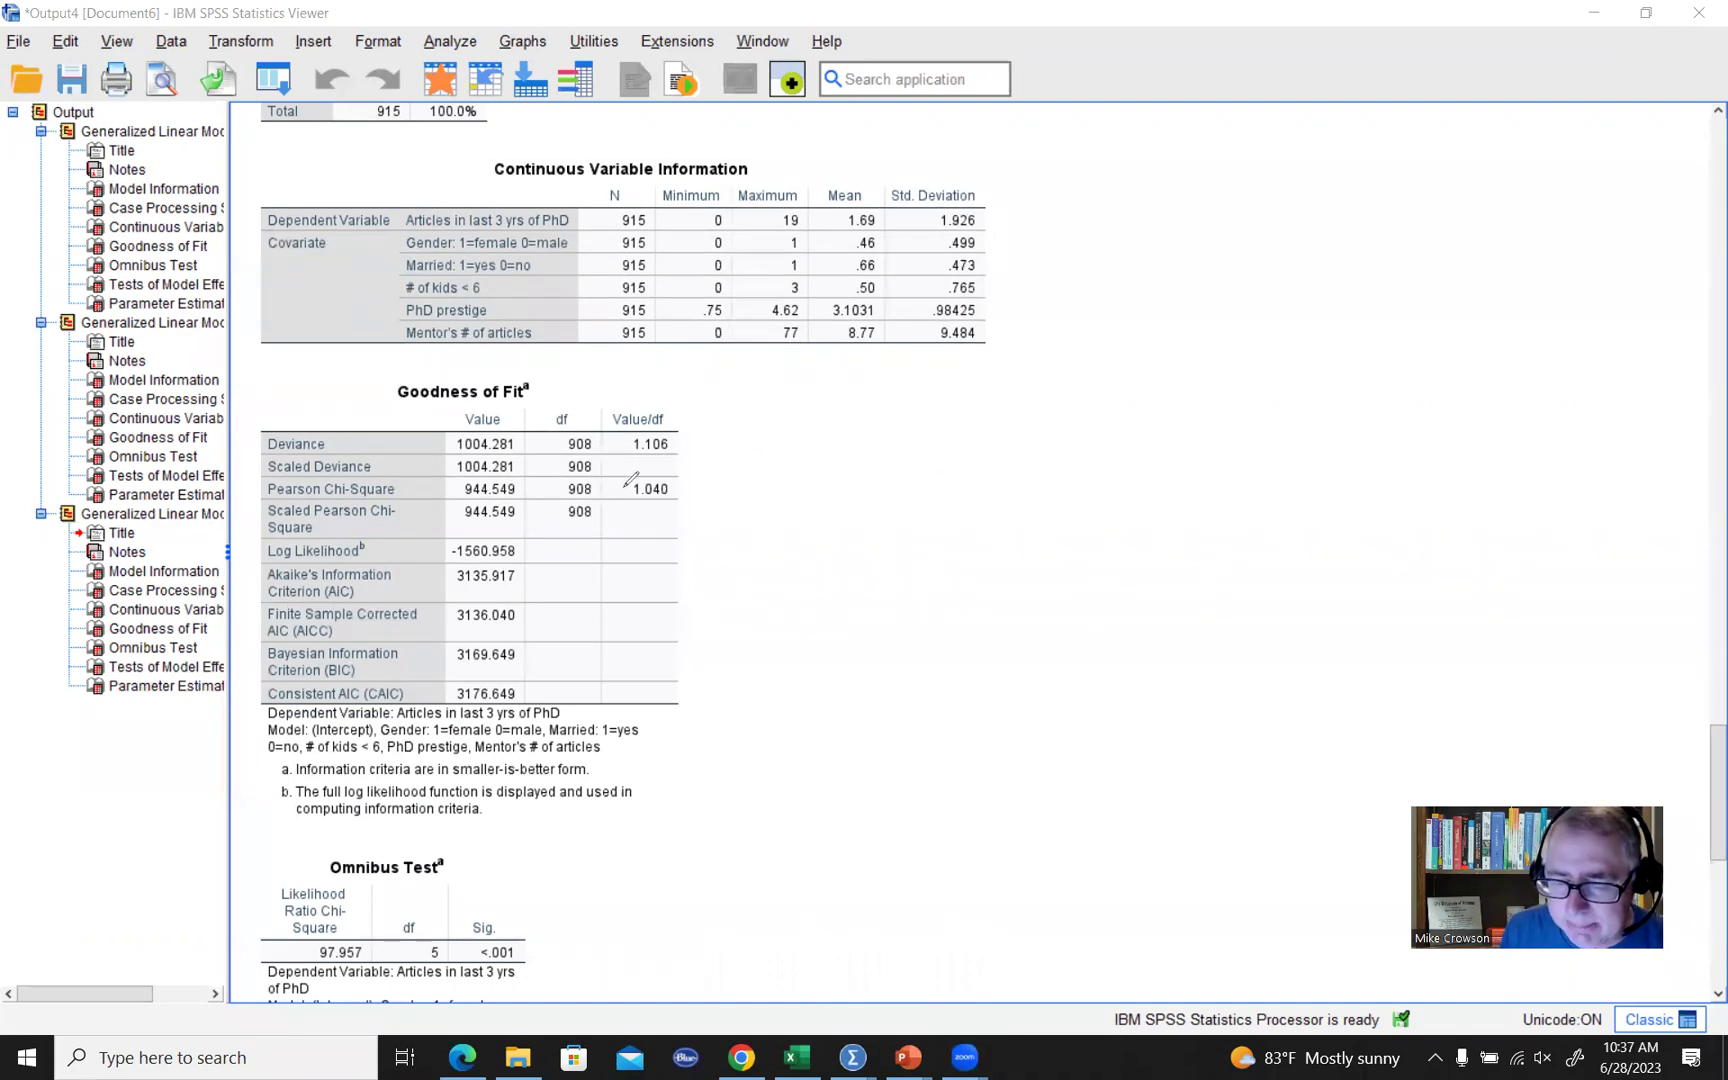
mouse_move(624, 486)
left_mouse_down()
mouse_move(684, 490)
mouse_move(632, 462)
left_mouse_up()
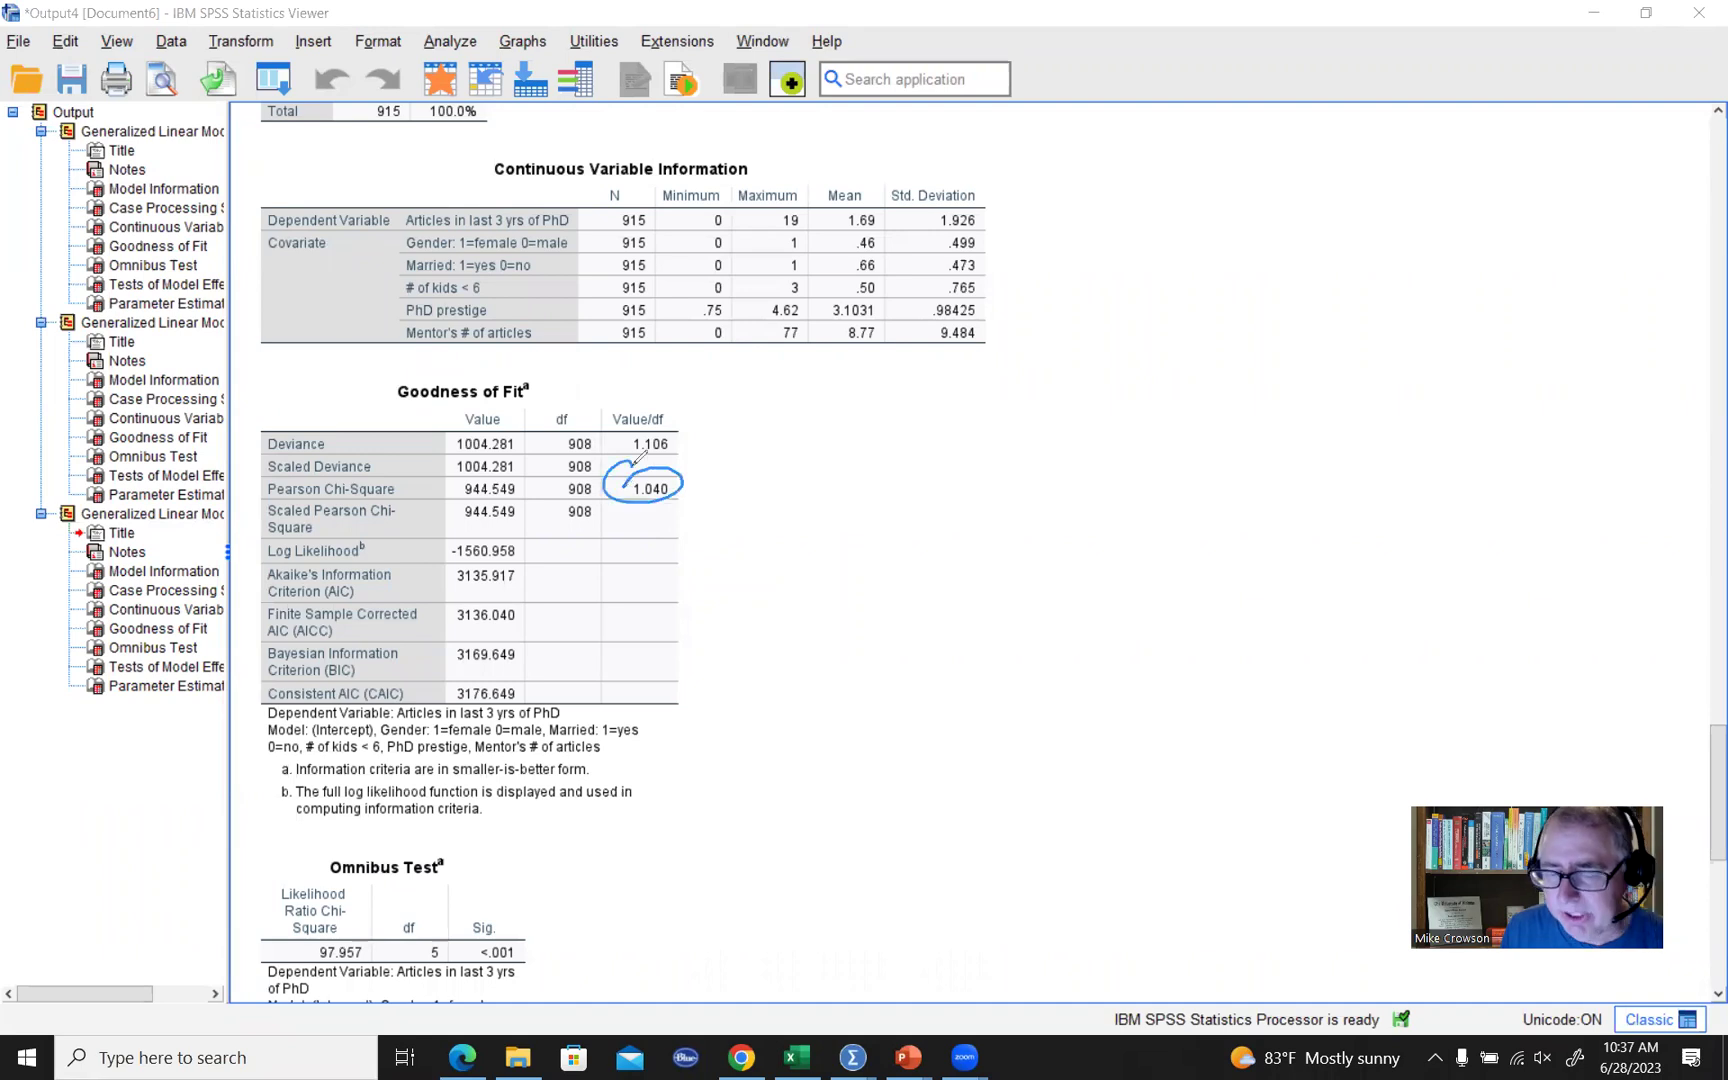
left_click(815, 218)
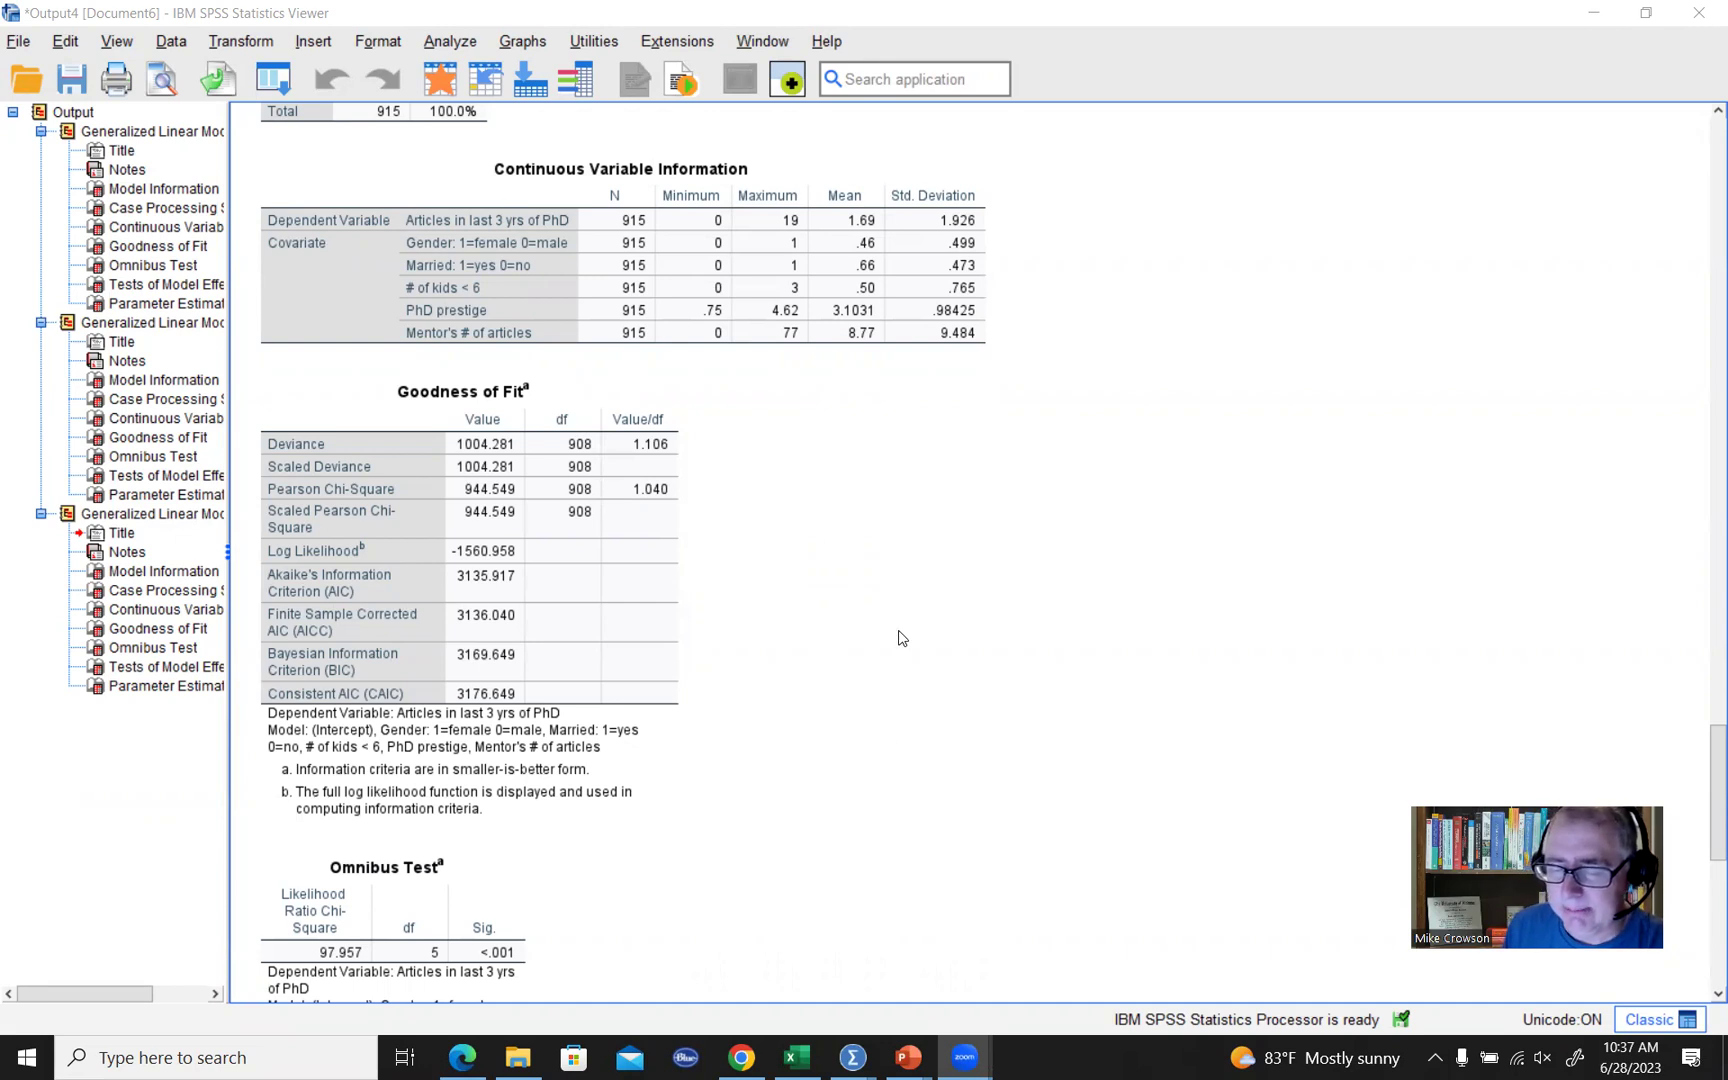
left_click(969, 349)
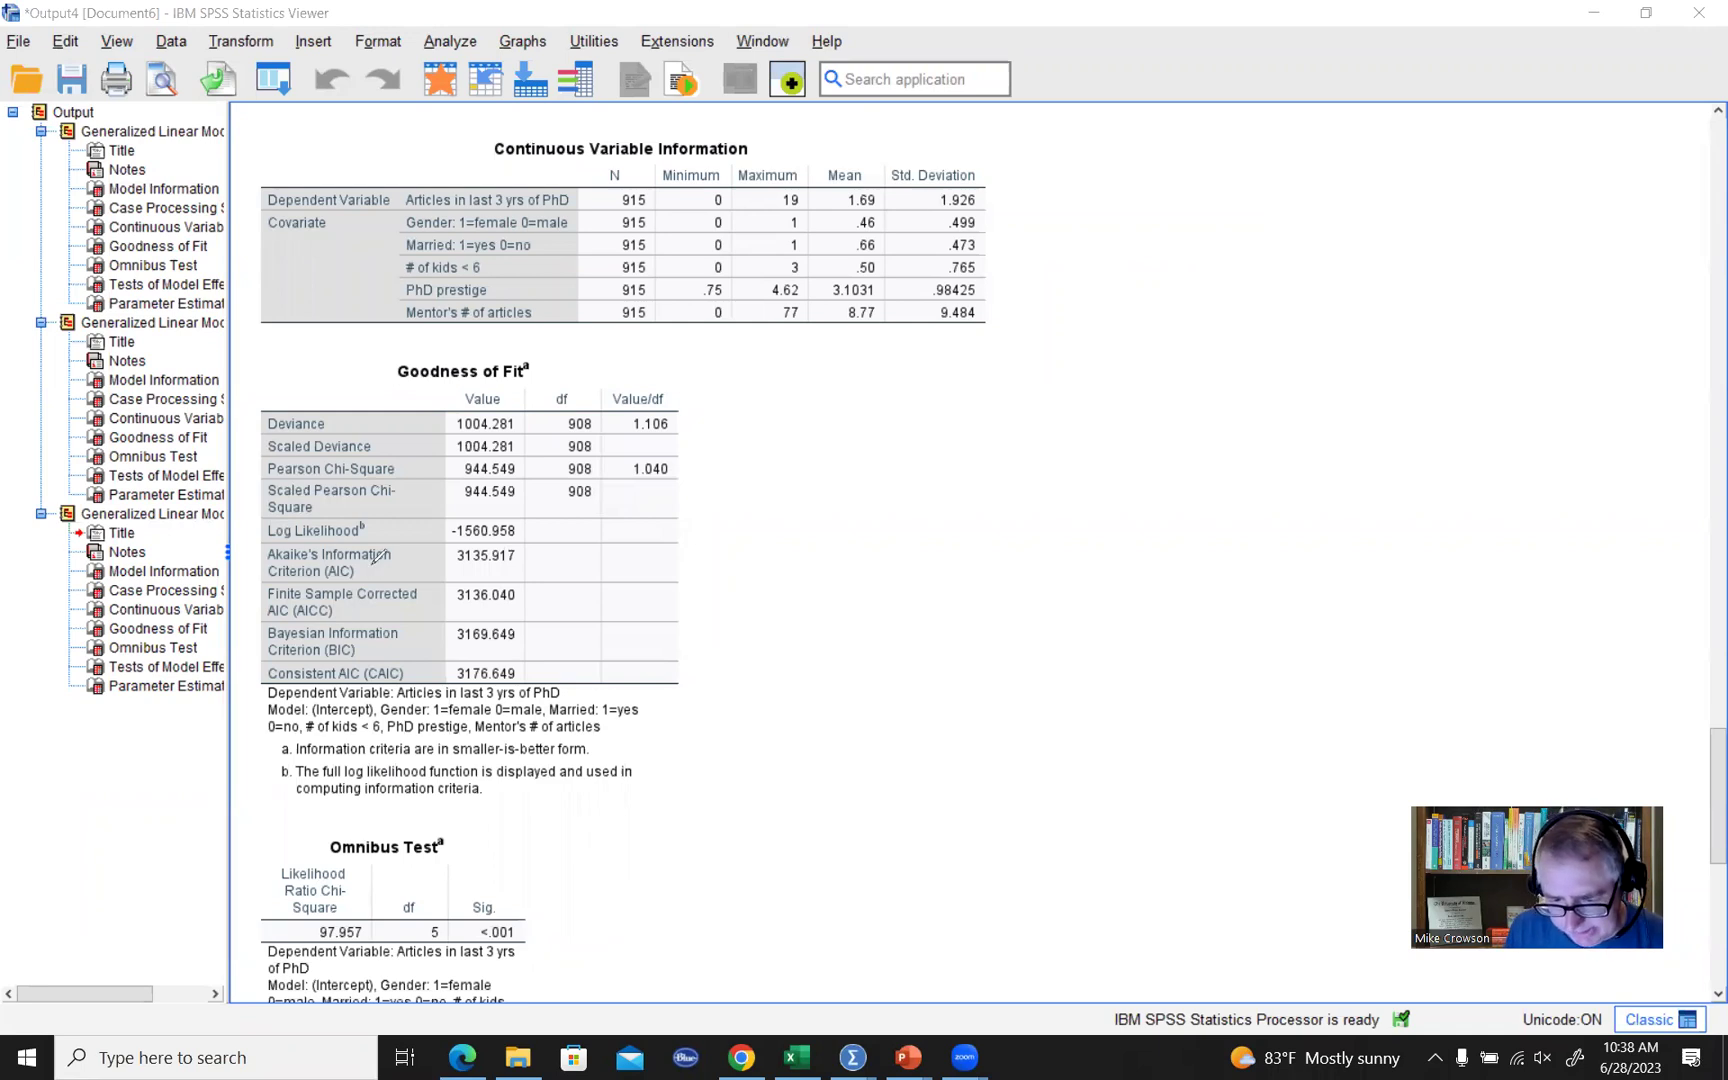
Mark the AIC and BIC labels and circle their values in the negative binomial model's Goodness of Fit table.
mouse_move(420, 530)
left_mouse_down()
mouse_move(399, 557)
mouse_move(408, 645)
left_mouse_up()
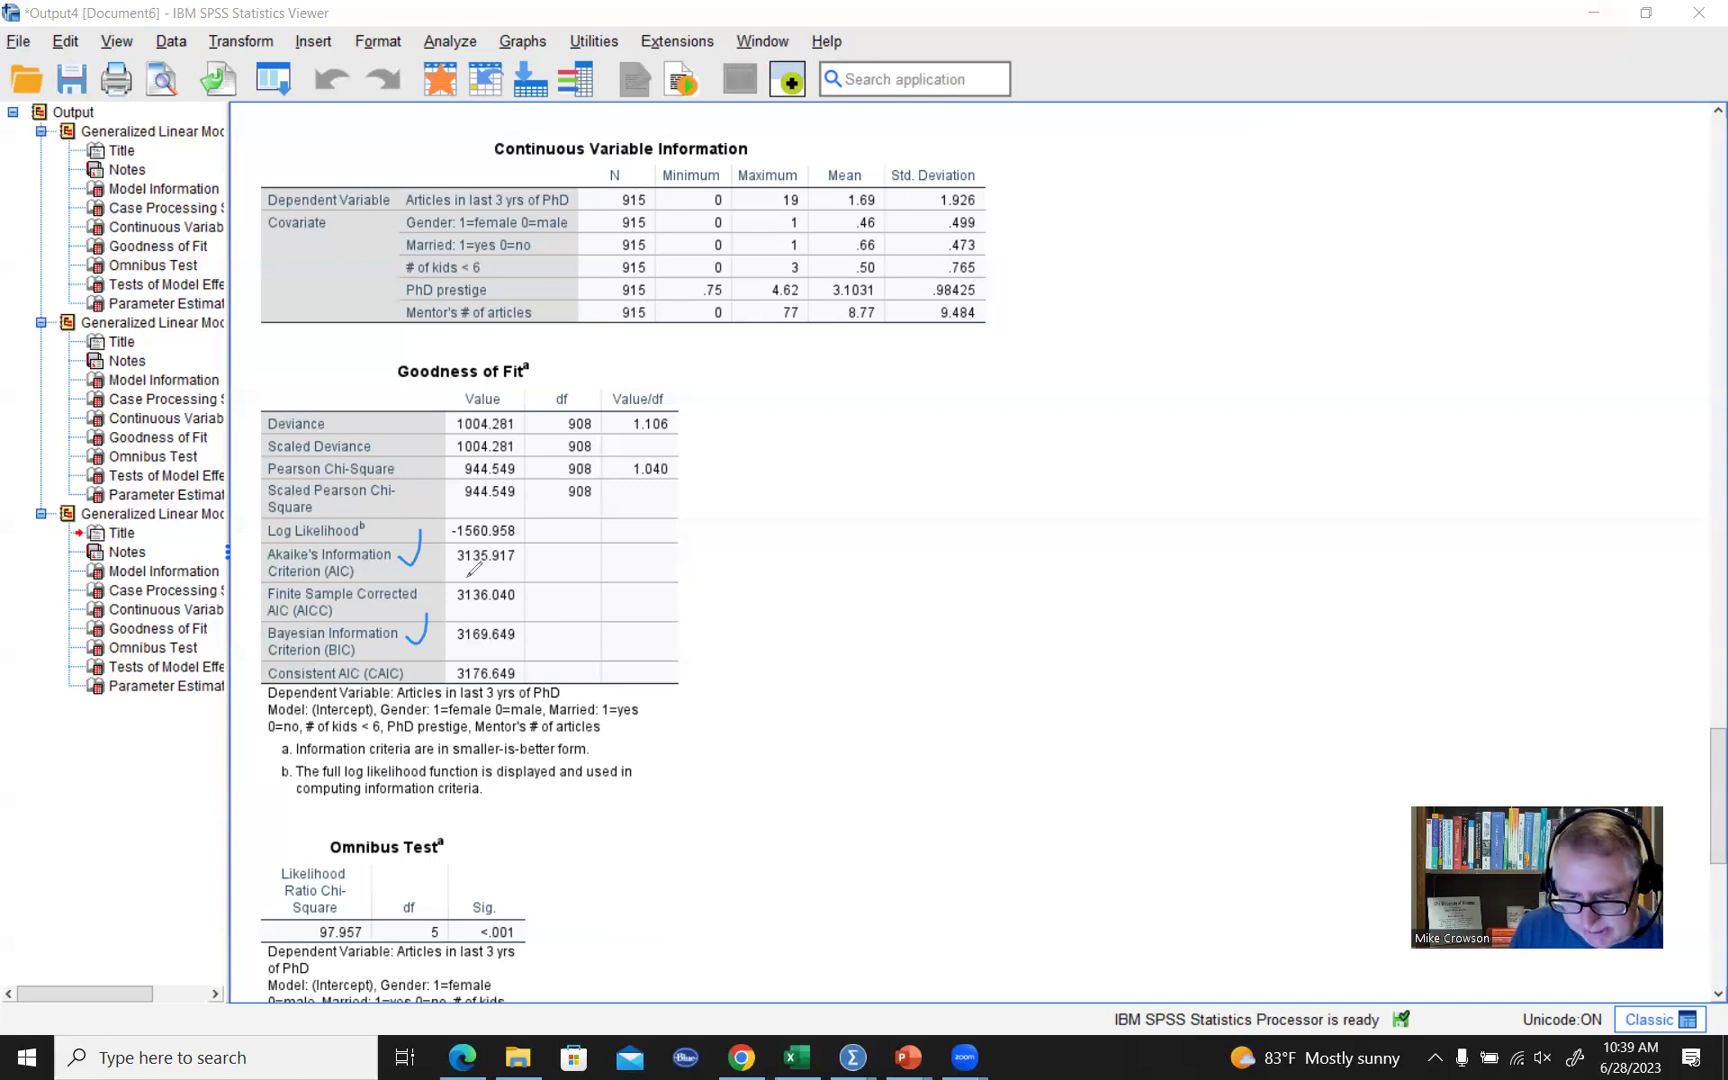
mouse_move(449, 543)
left_mouse_down()
mouse_move(522, 545)
mouse_move(445, 545)
left_mouse_up()
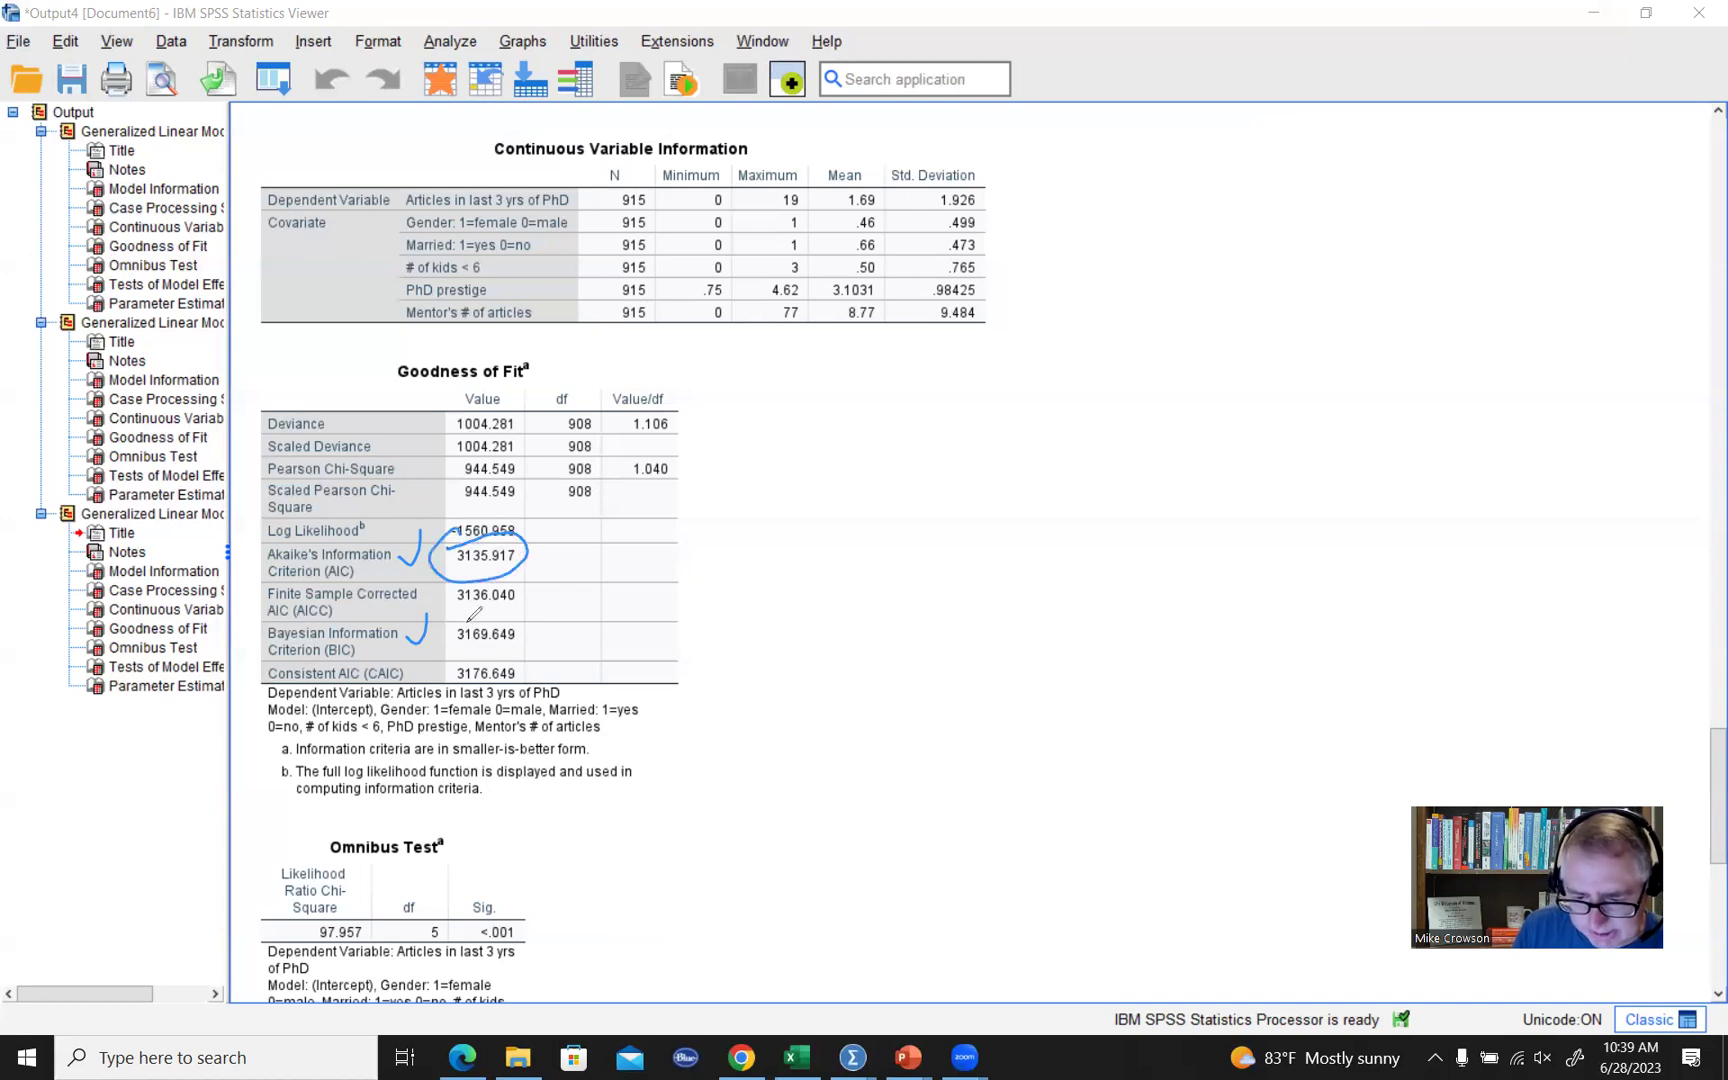
mouse_move(470, 612)
left_mouse_down()
mouse_move(522, 632)
mouse_move(425, 615)
left_mouse_up()
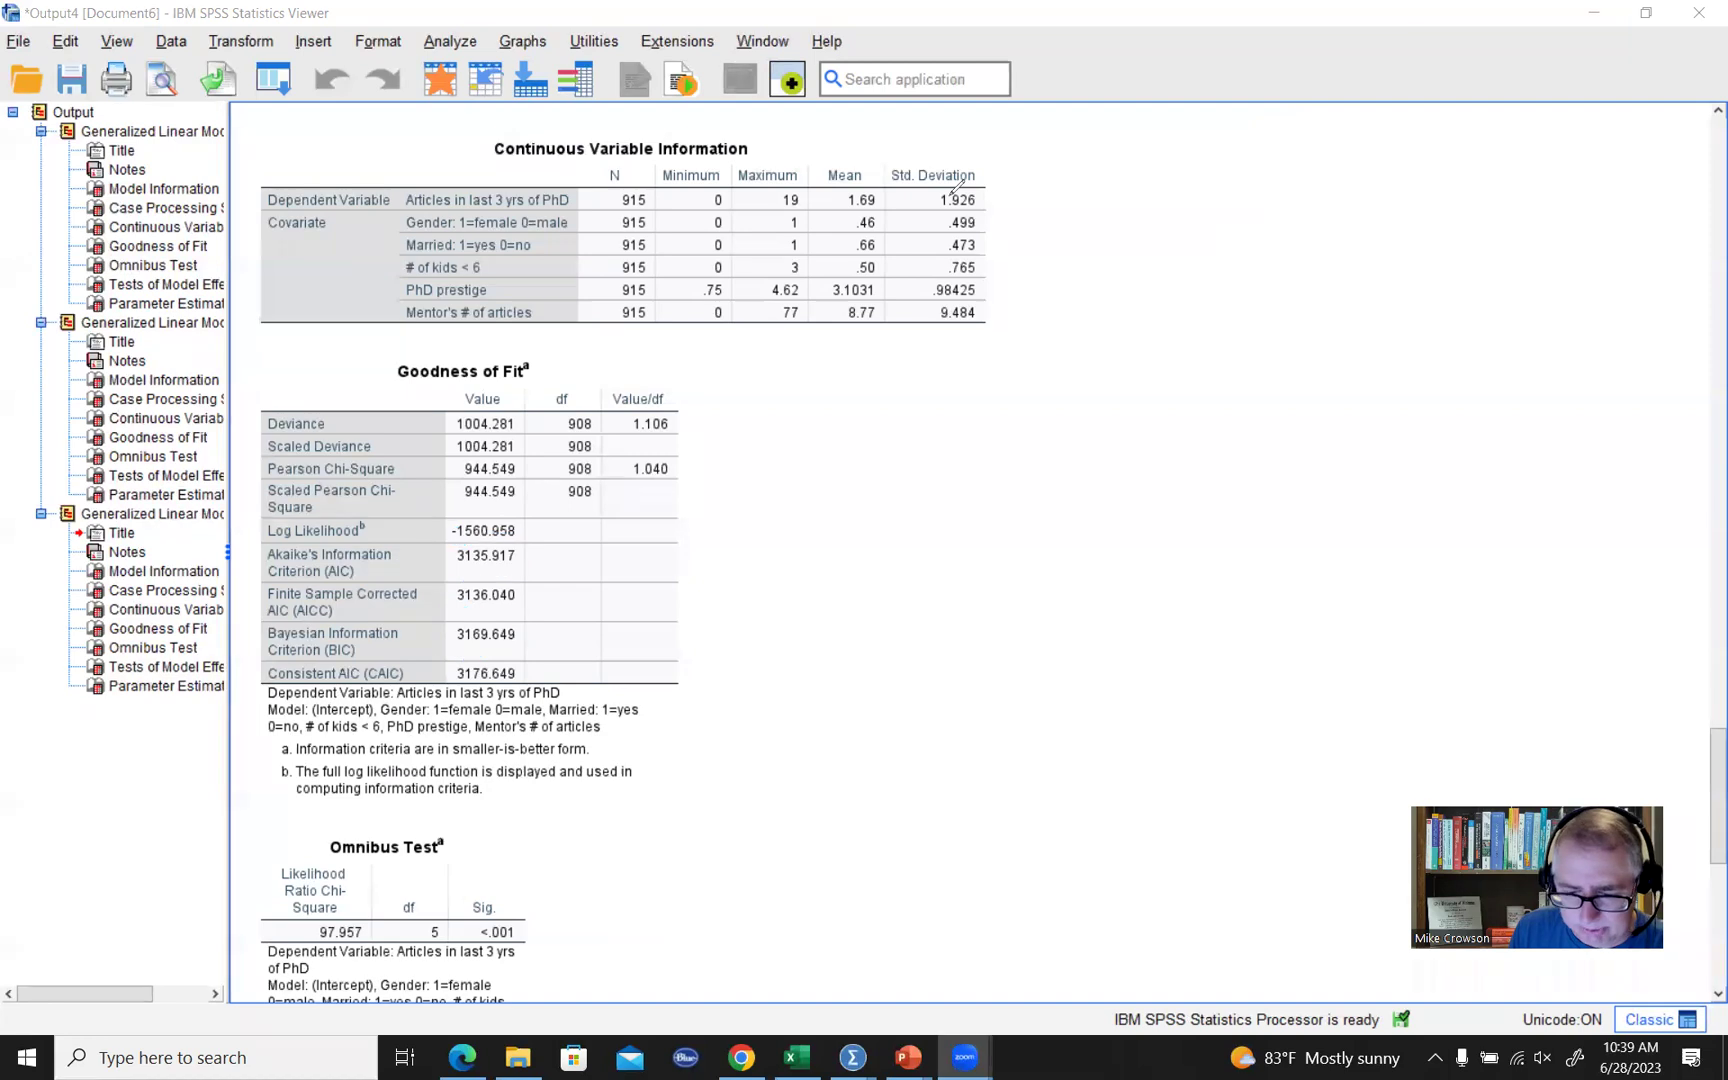
Compare with the AIC and BIC in the full Poisson model's Goodness of Fit table, circling both and clearing the marks.
scroll(1013, 420, "up", 5)
scroll(1013, 420, "up", 10)
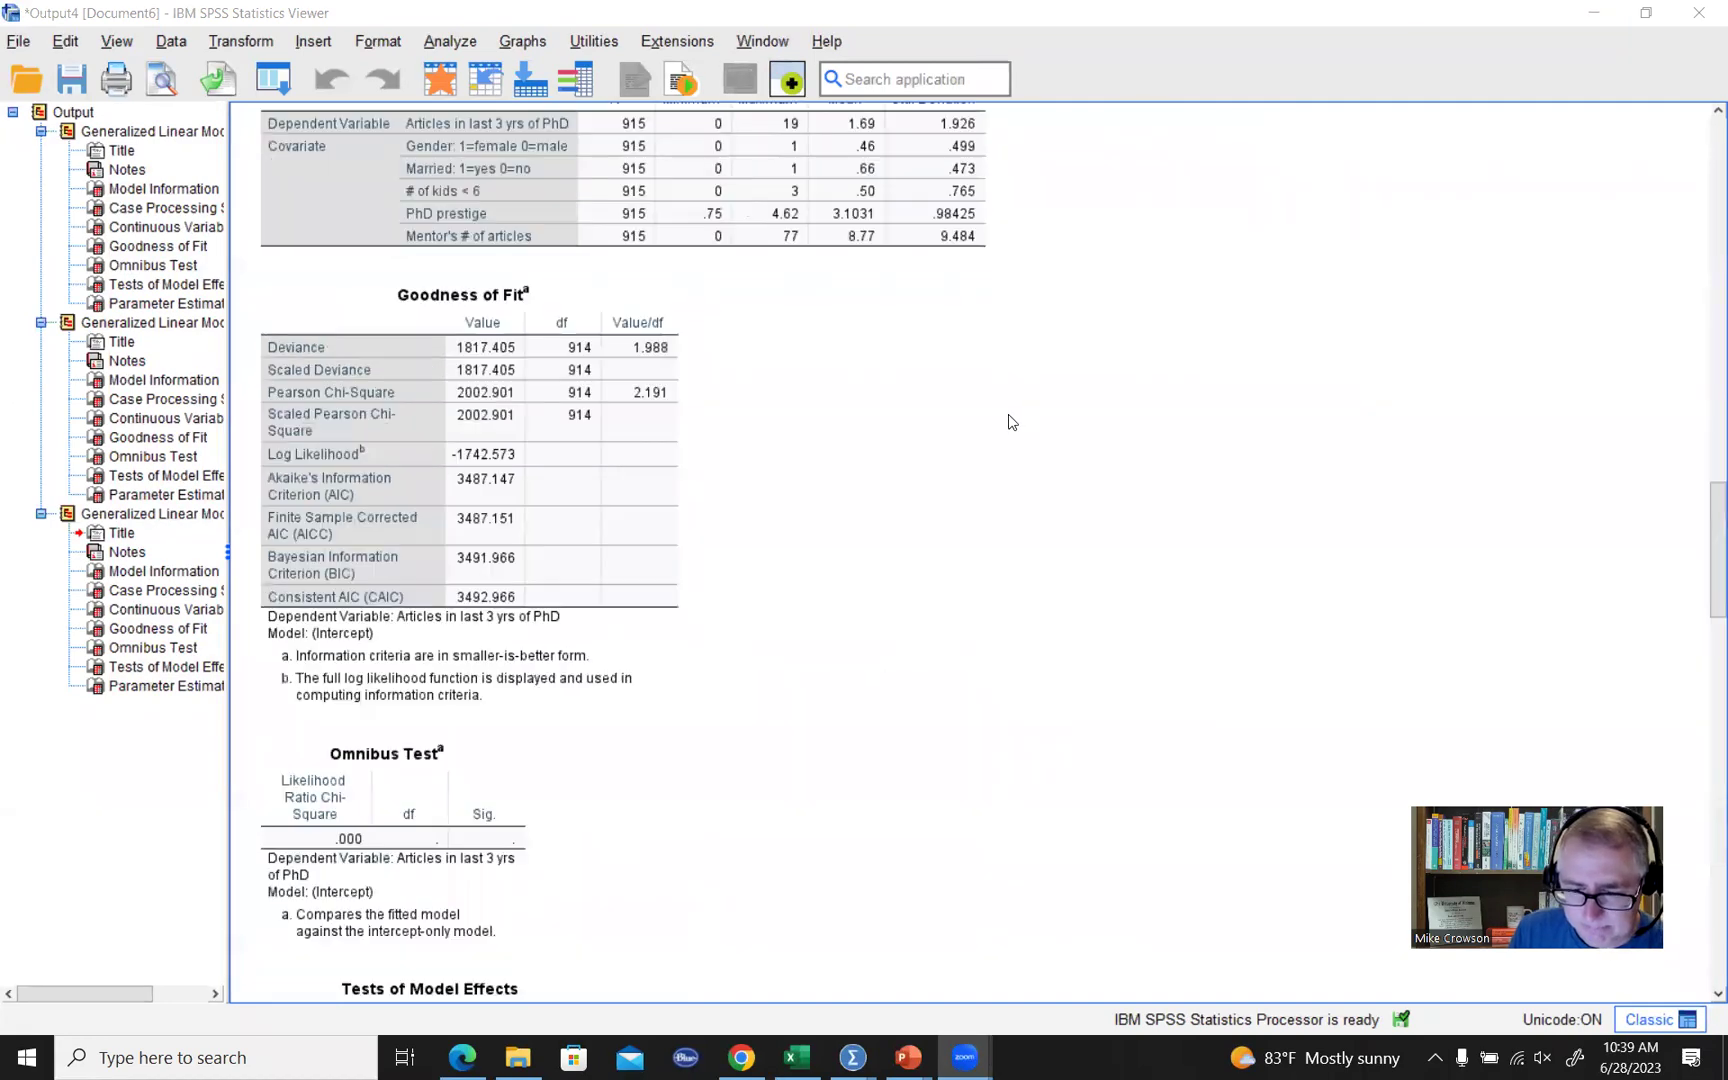
scroll(1013, 420, "up", 8)
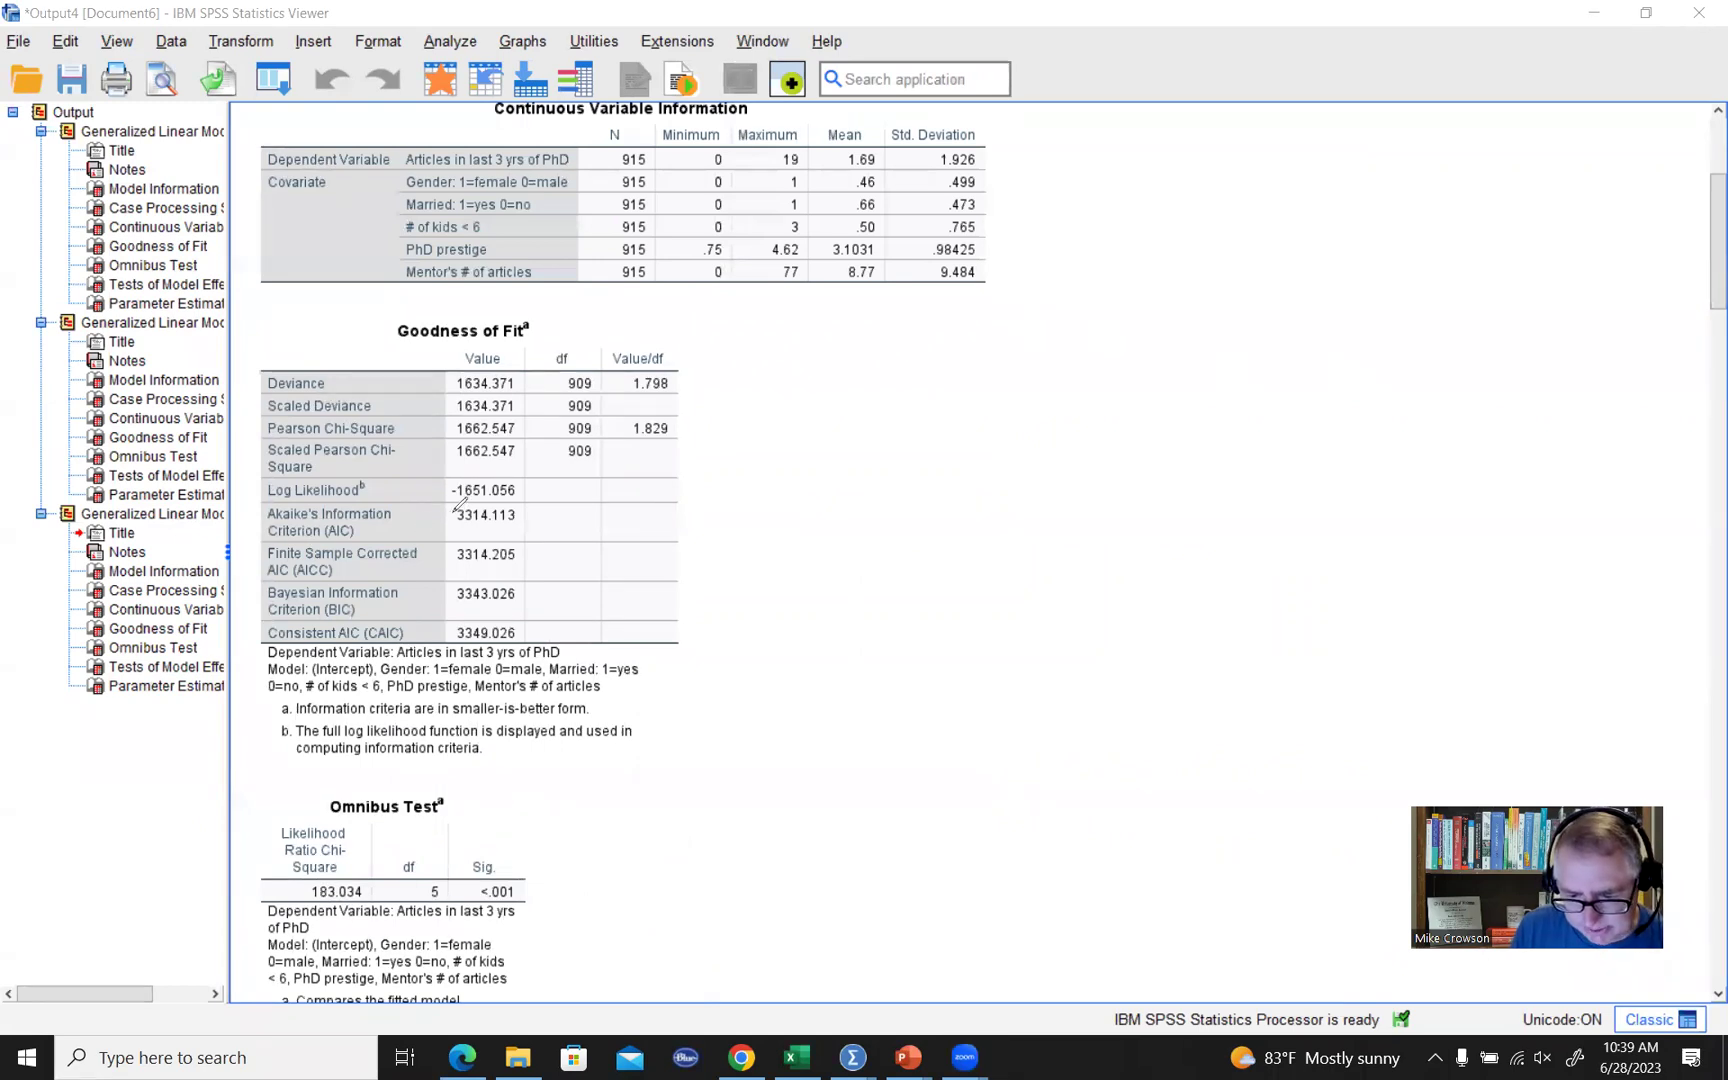
mouse_move(450, 511)
left_mouse_down()
mouse_move(493, 497)
mouse_move(452, 522)
mouse_move(455, 504)
left_mouse_up()
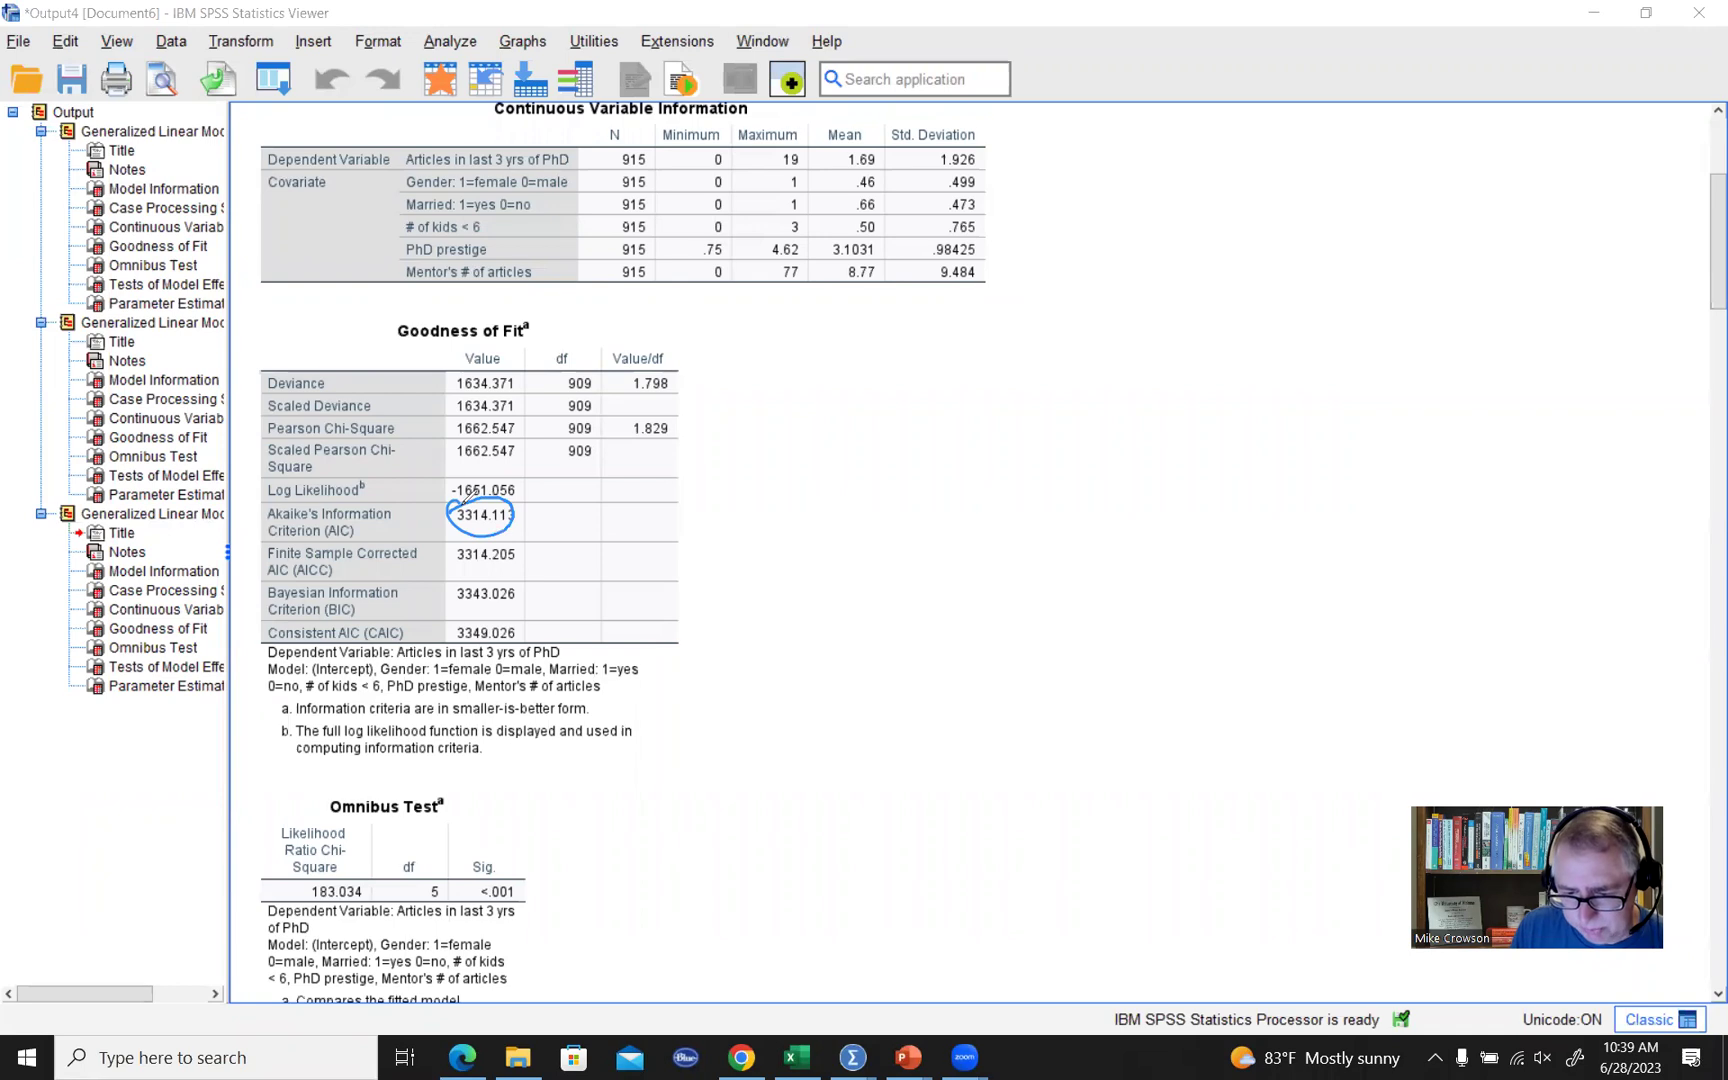
mouse_move(460, 578)
left_mouse_down()
mouse_move(513, 576)
mouse_move(510, 608)
mouse_move(488, 577)
left_mouse_up()
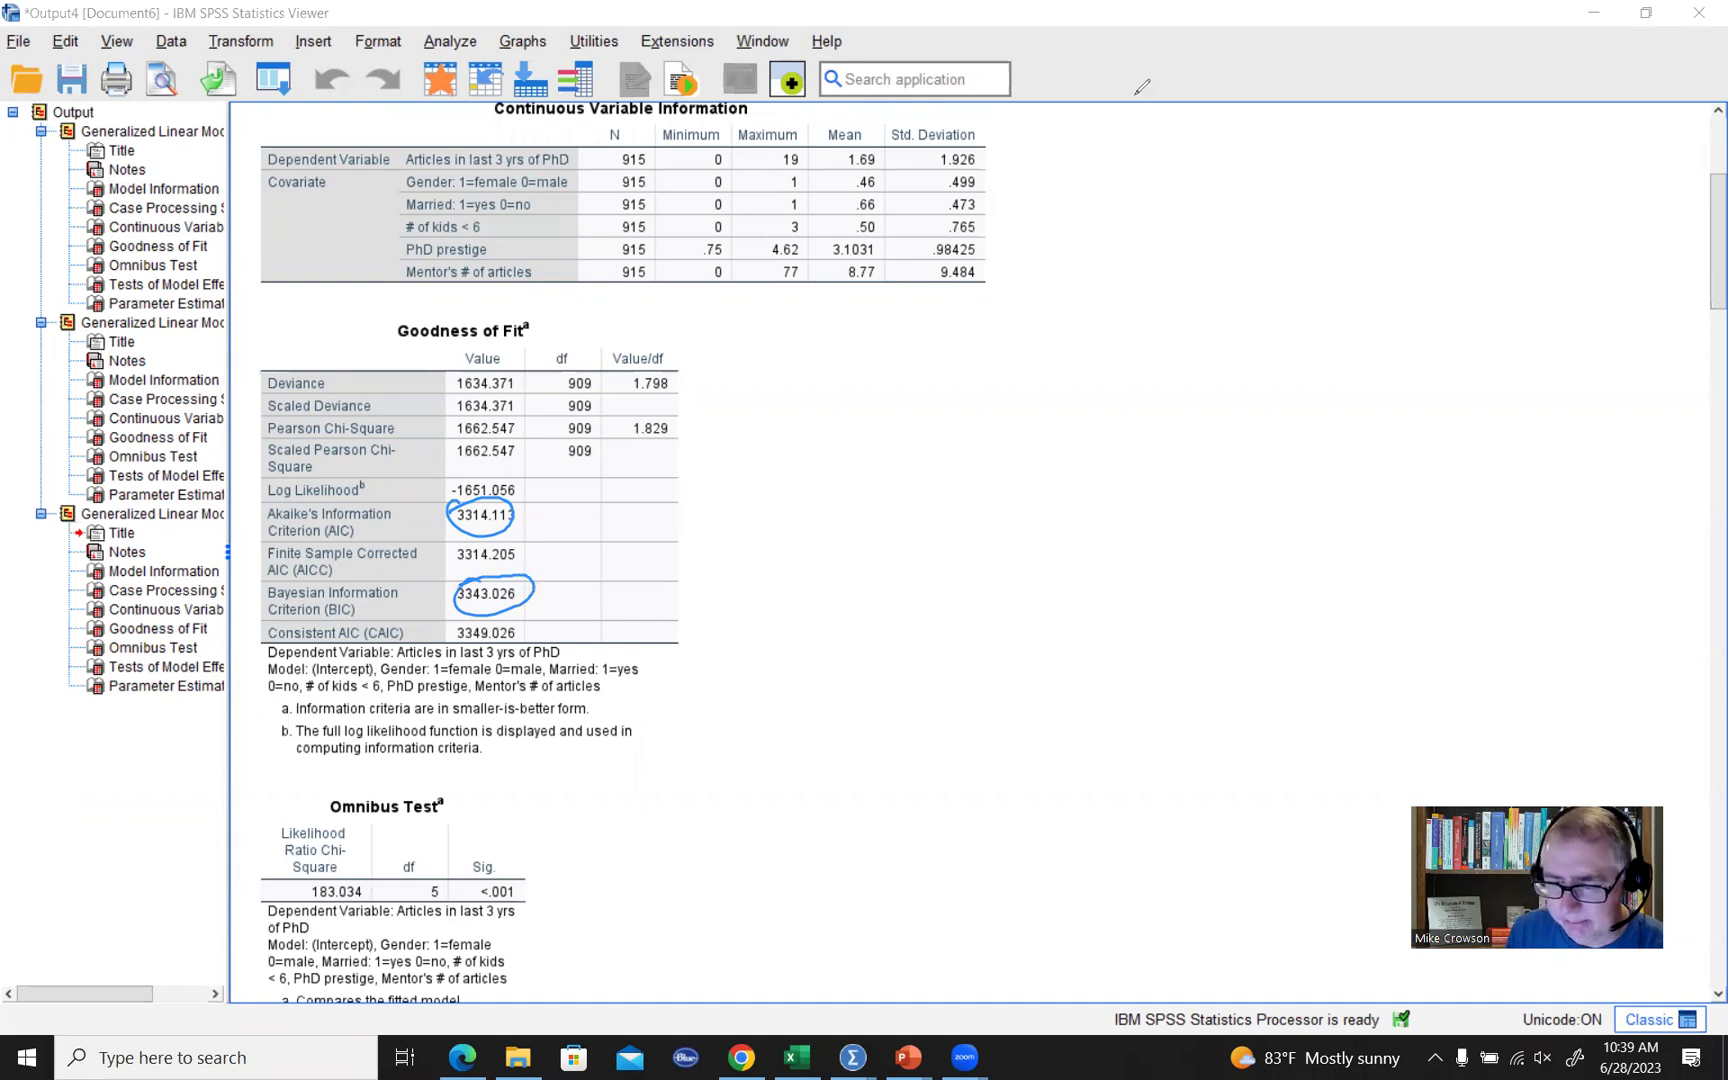
left_click(1142, 87)
left_click(875, 199)
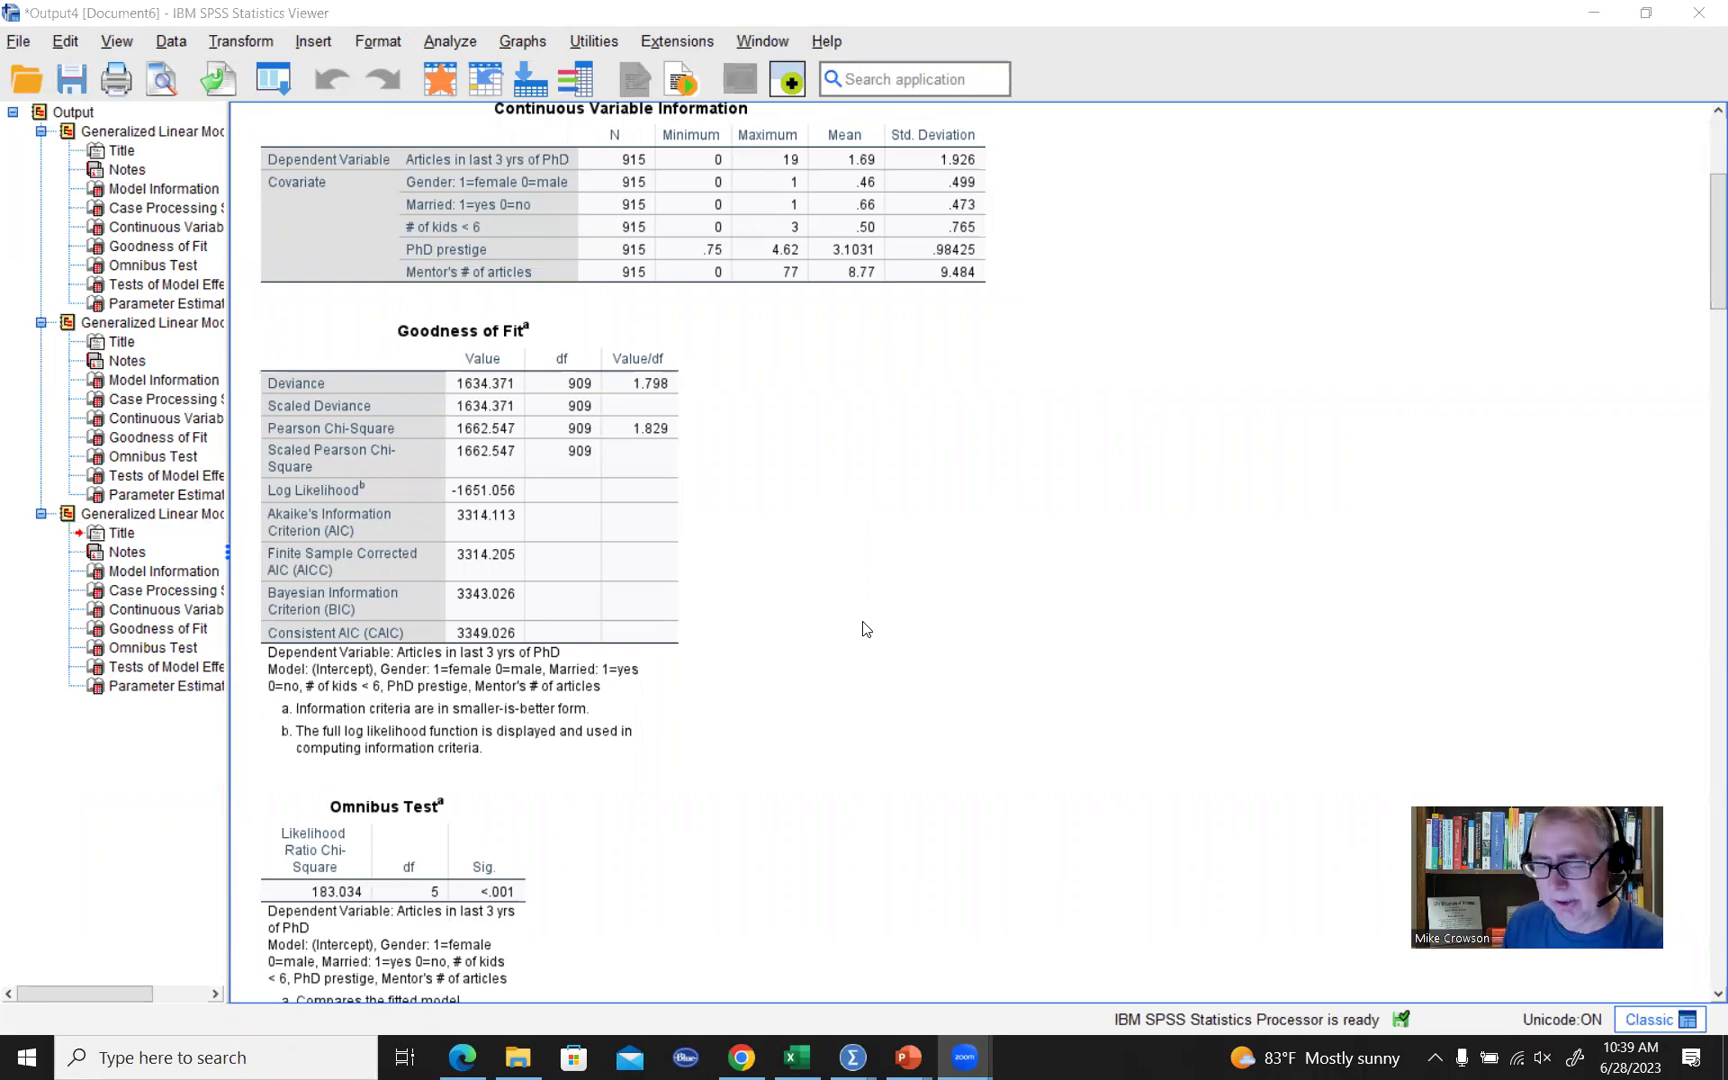
Examine the likelihood ratio chi-square in the negative binomial model's Omnibus Test table.
scroll(866, 628, "down", 12)
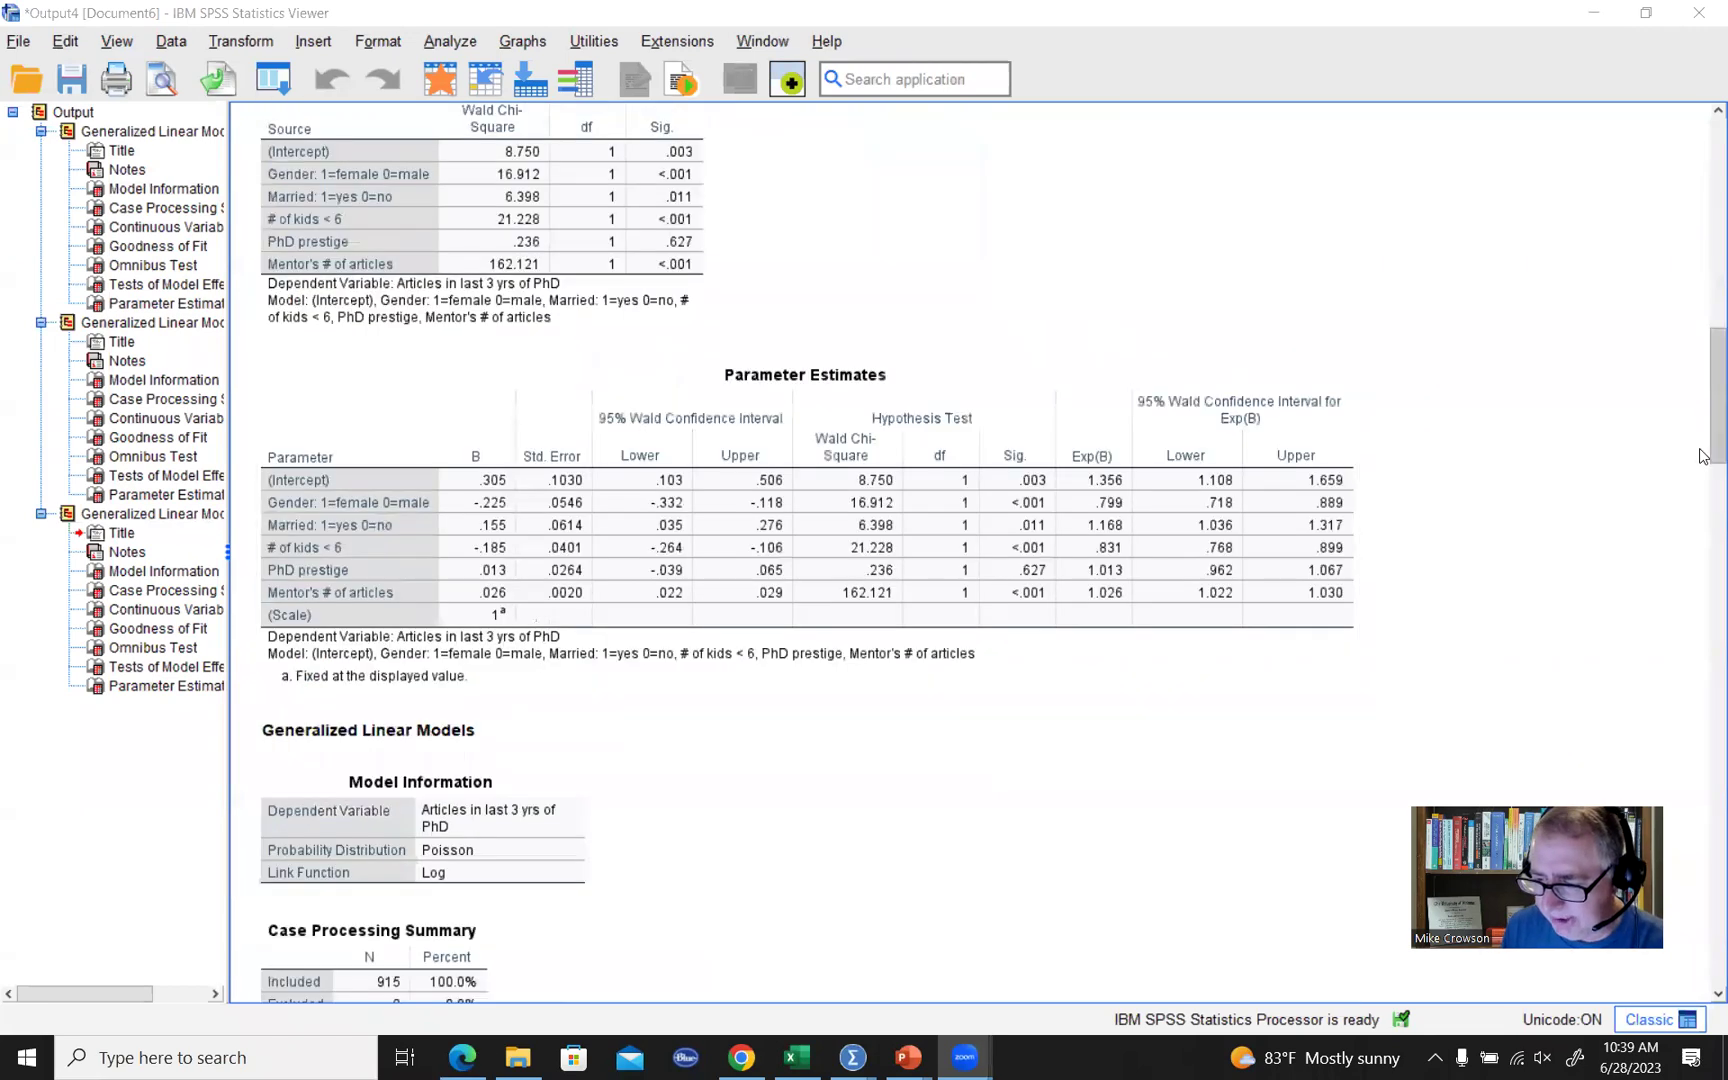
left_click_drag(1700, 406, 1703, 896)
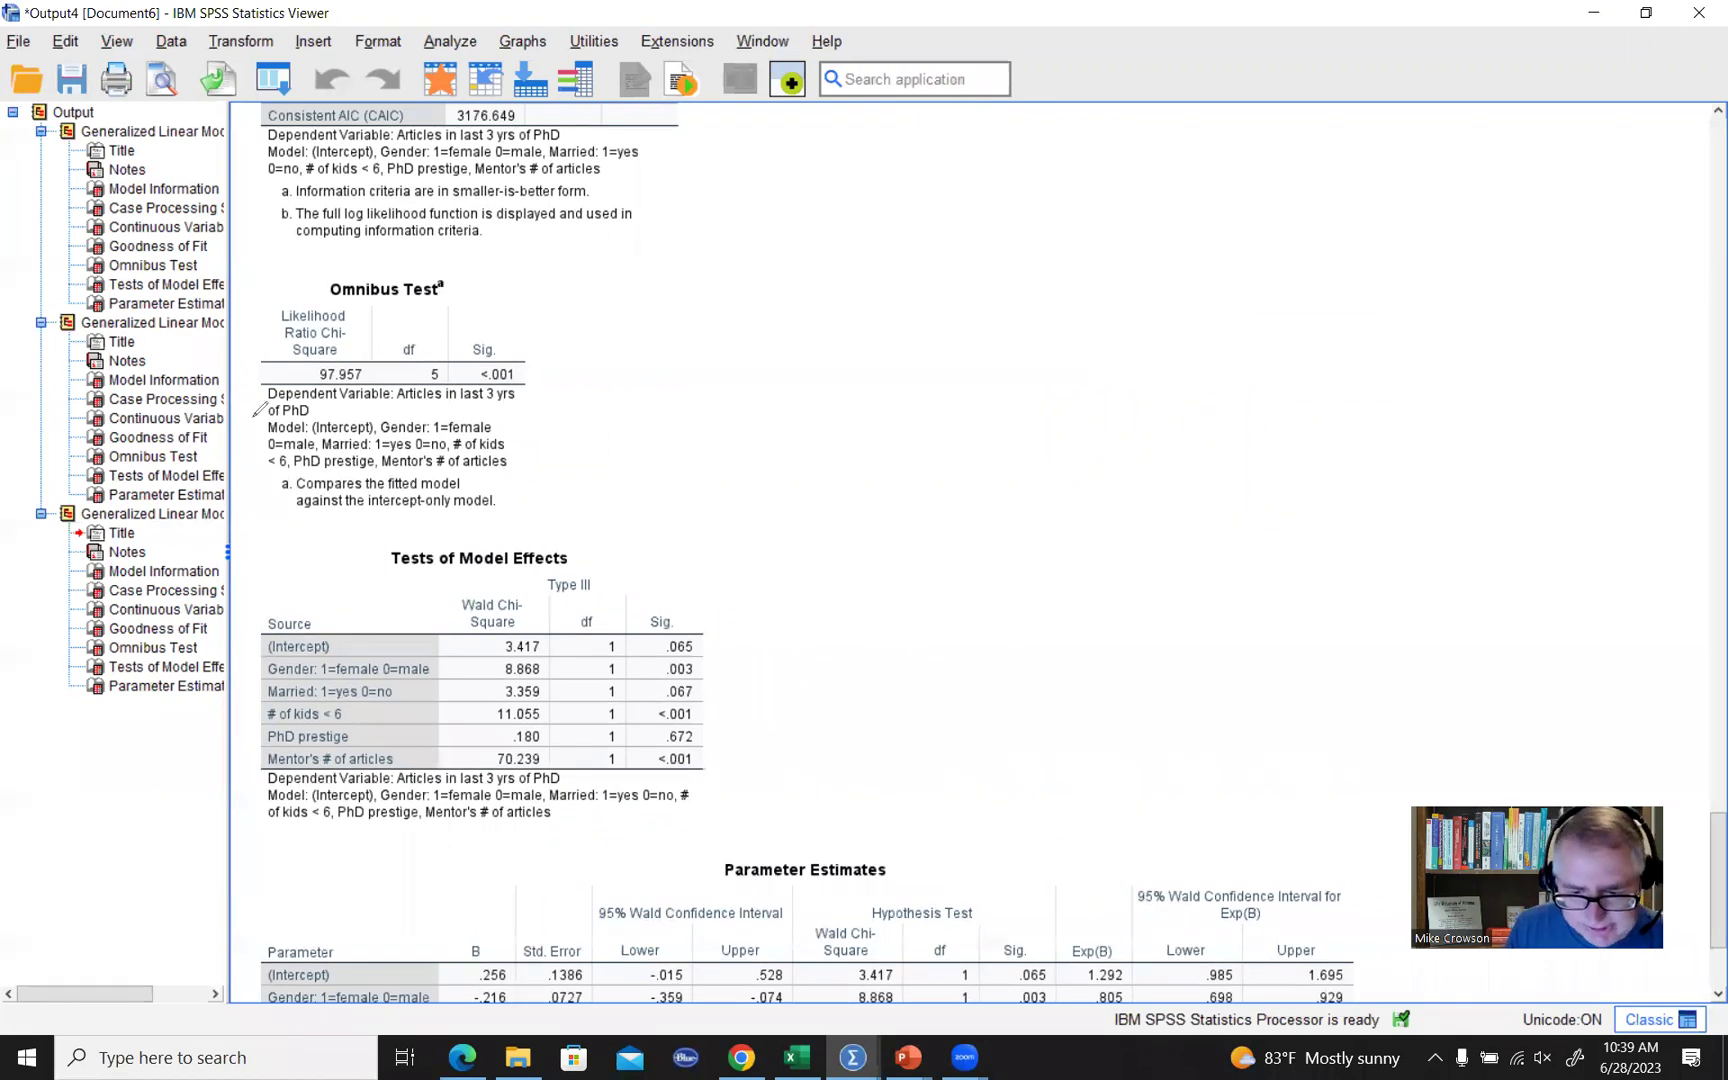
mouse_move(325, 276)
left_mouse_down()
mouse_move(270, 338)
mouse_move(467, 276)
mouse_move(437, 425)
mouse_move(342, 336)
left_mouse_up()
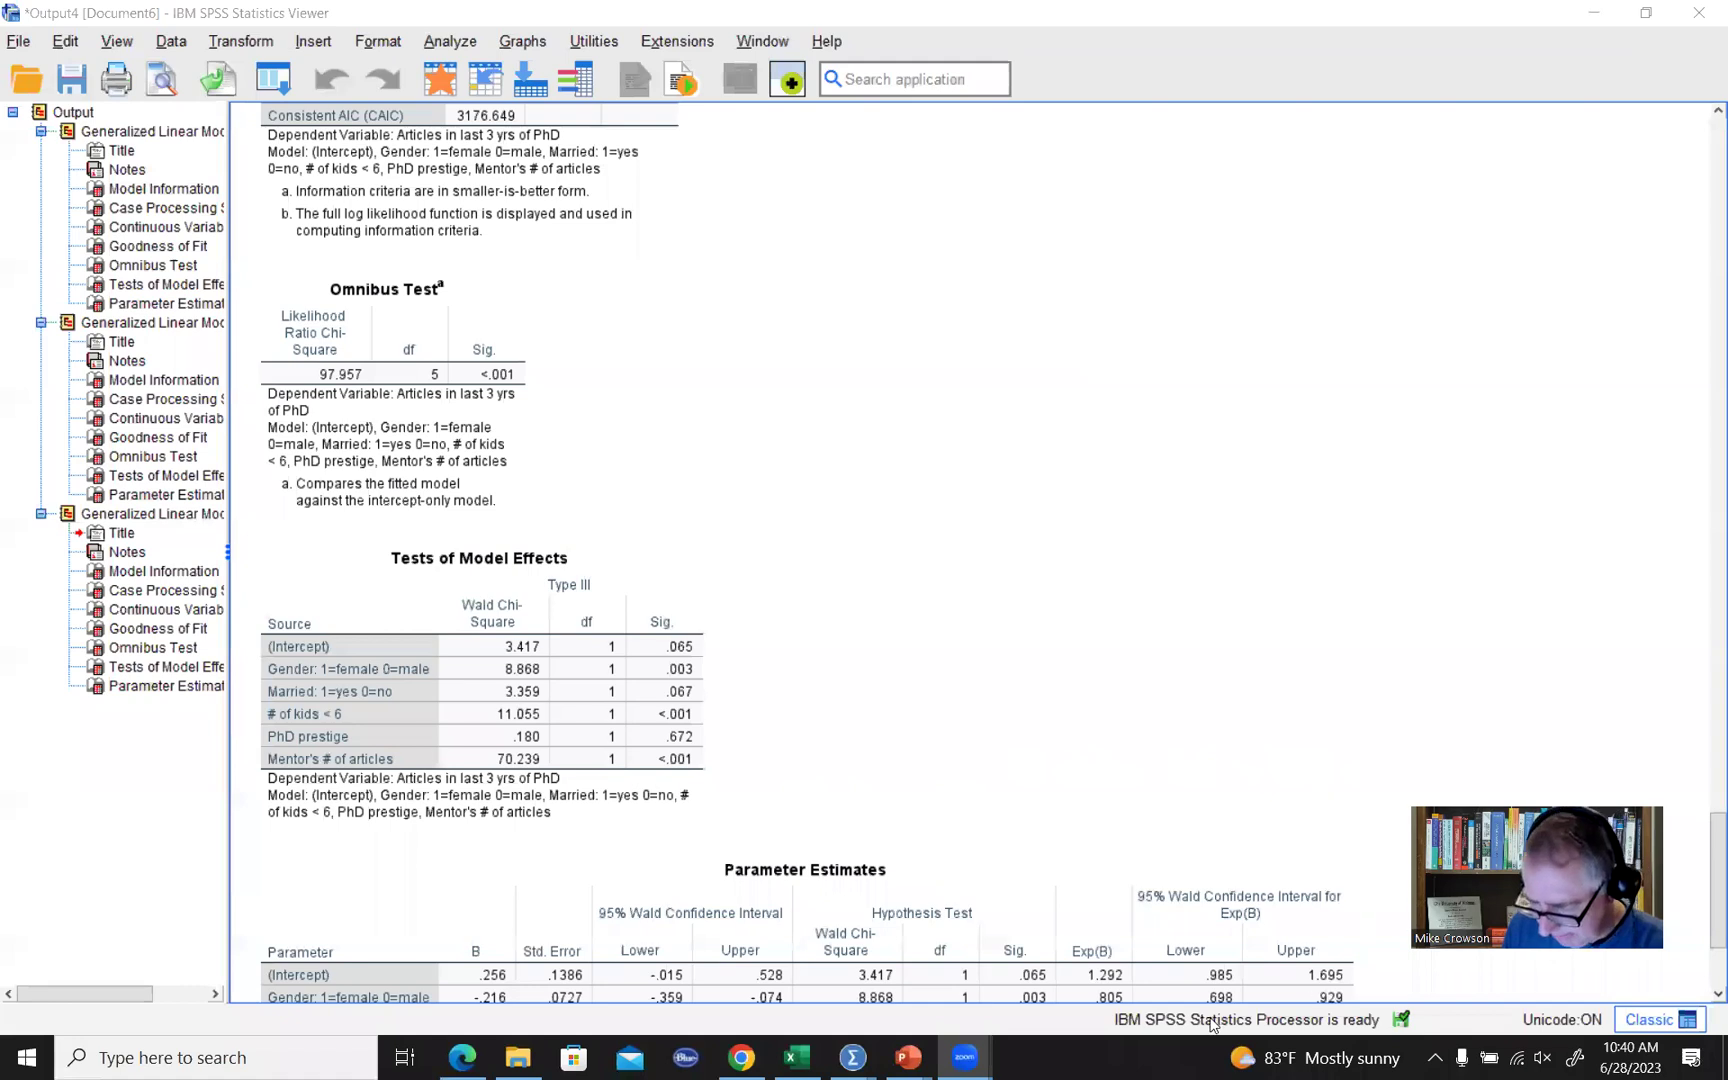
left_click(945, 979)
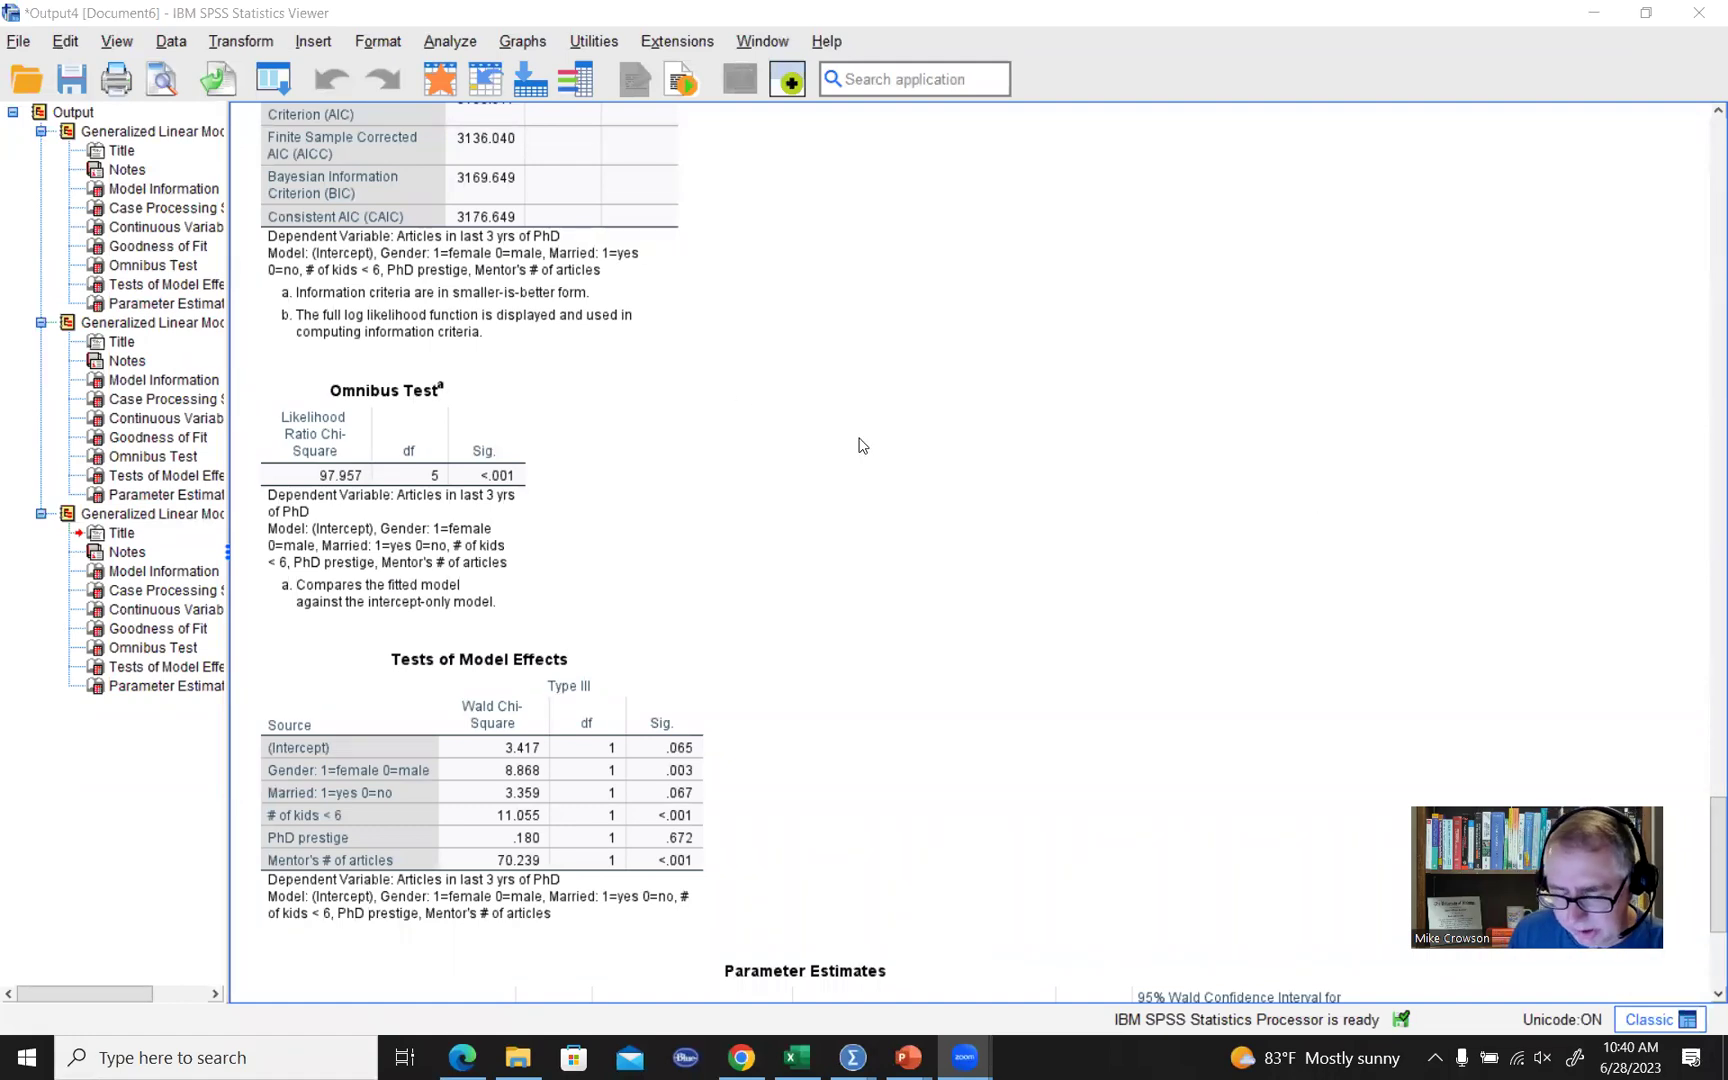
Read the full negative binomial model's Log Likelihood in its Goodness of Fit table, circling it and clearing the mark.
scroll(863, 447, "up", 3)
scroll(855, 451, "up", 1)
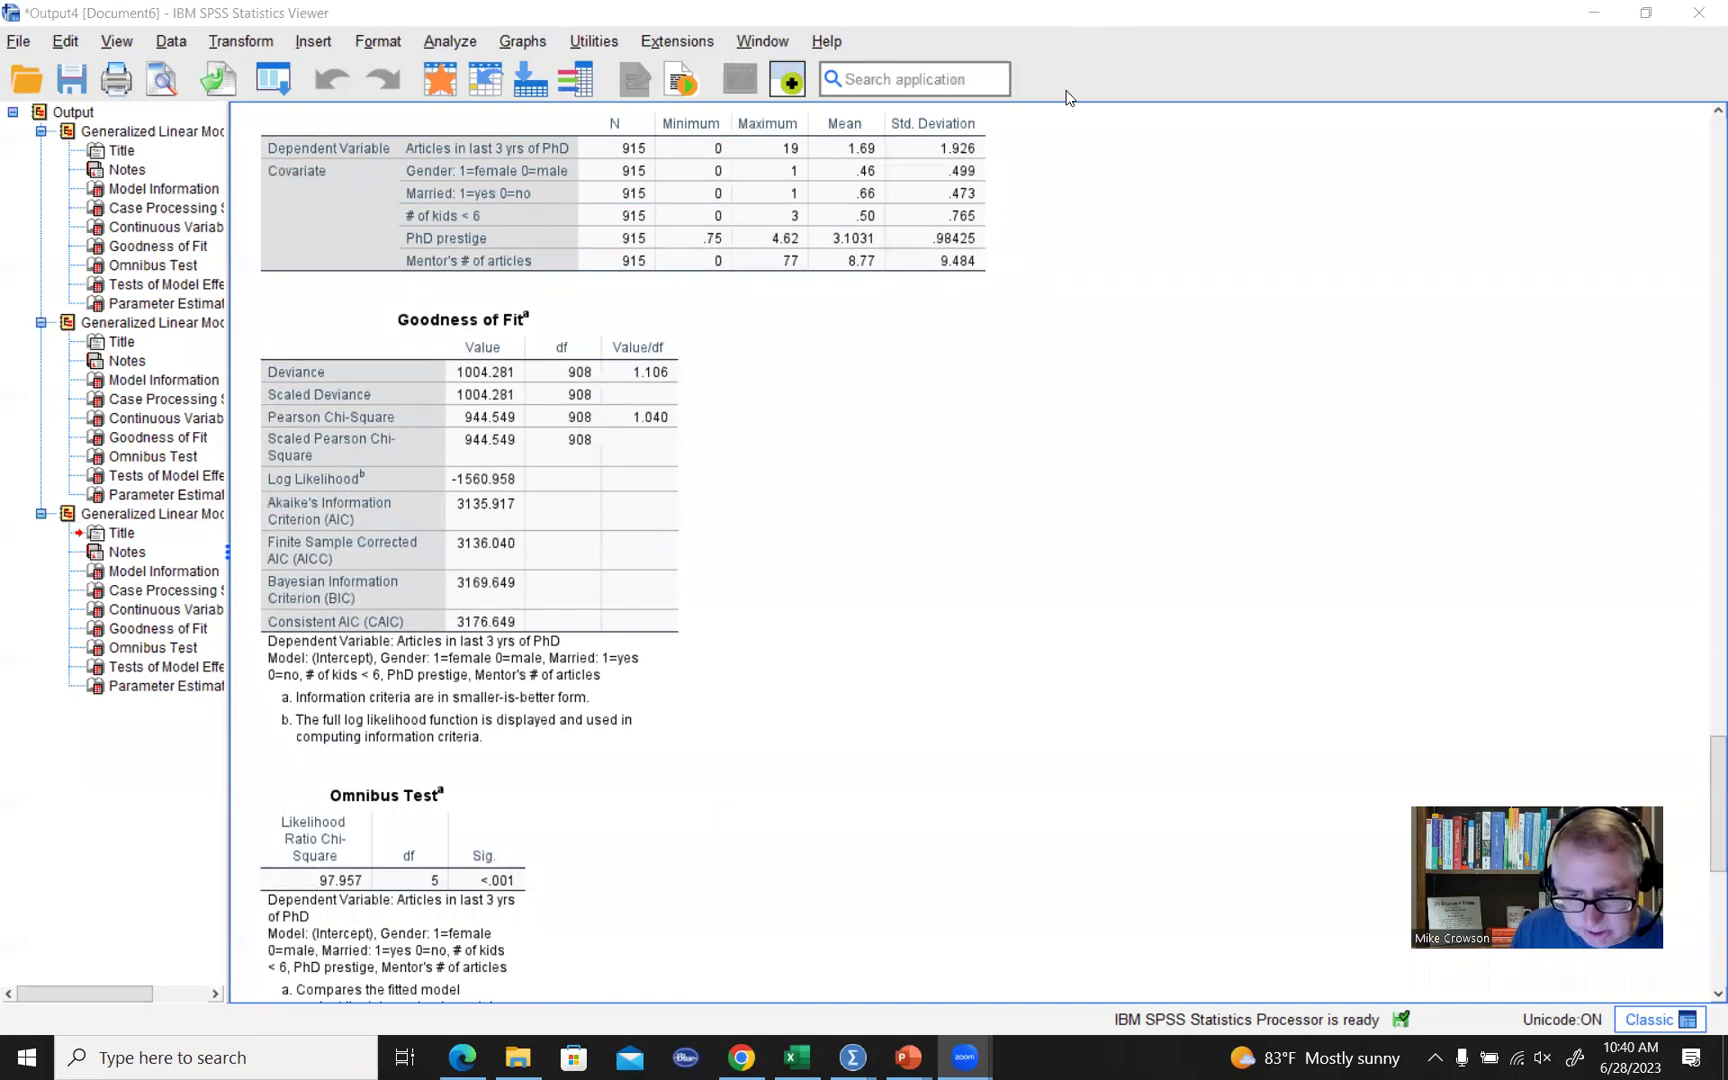
mouse_move(437, 477)
left_mouse_down()
mouse_move(479, 461)
mouse_move(532, 476)
mouse_move(440, 462)
left_mouse_up()
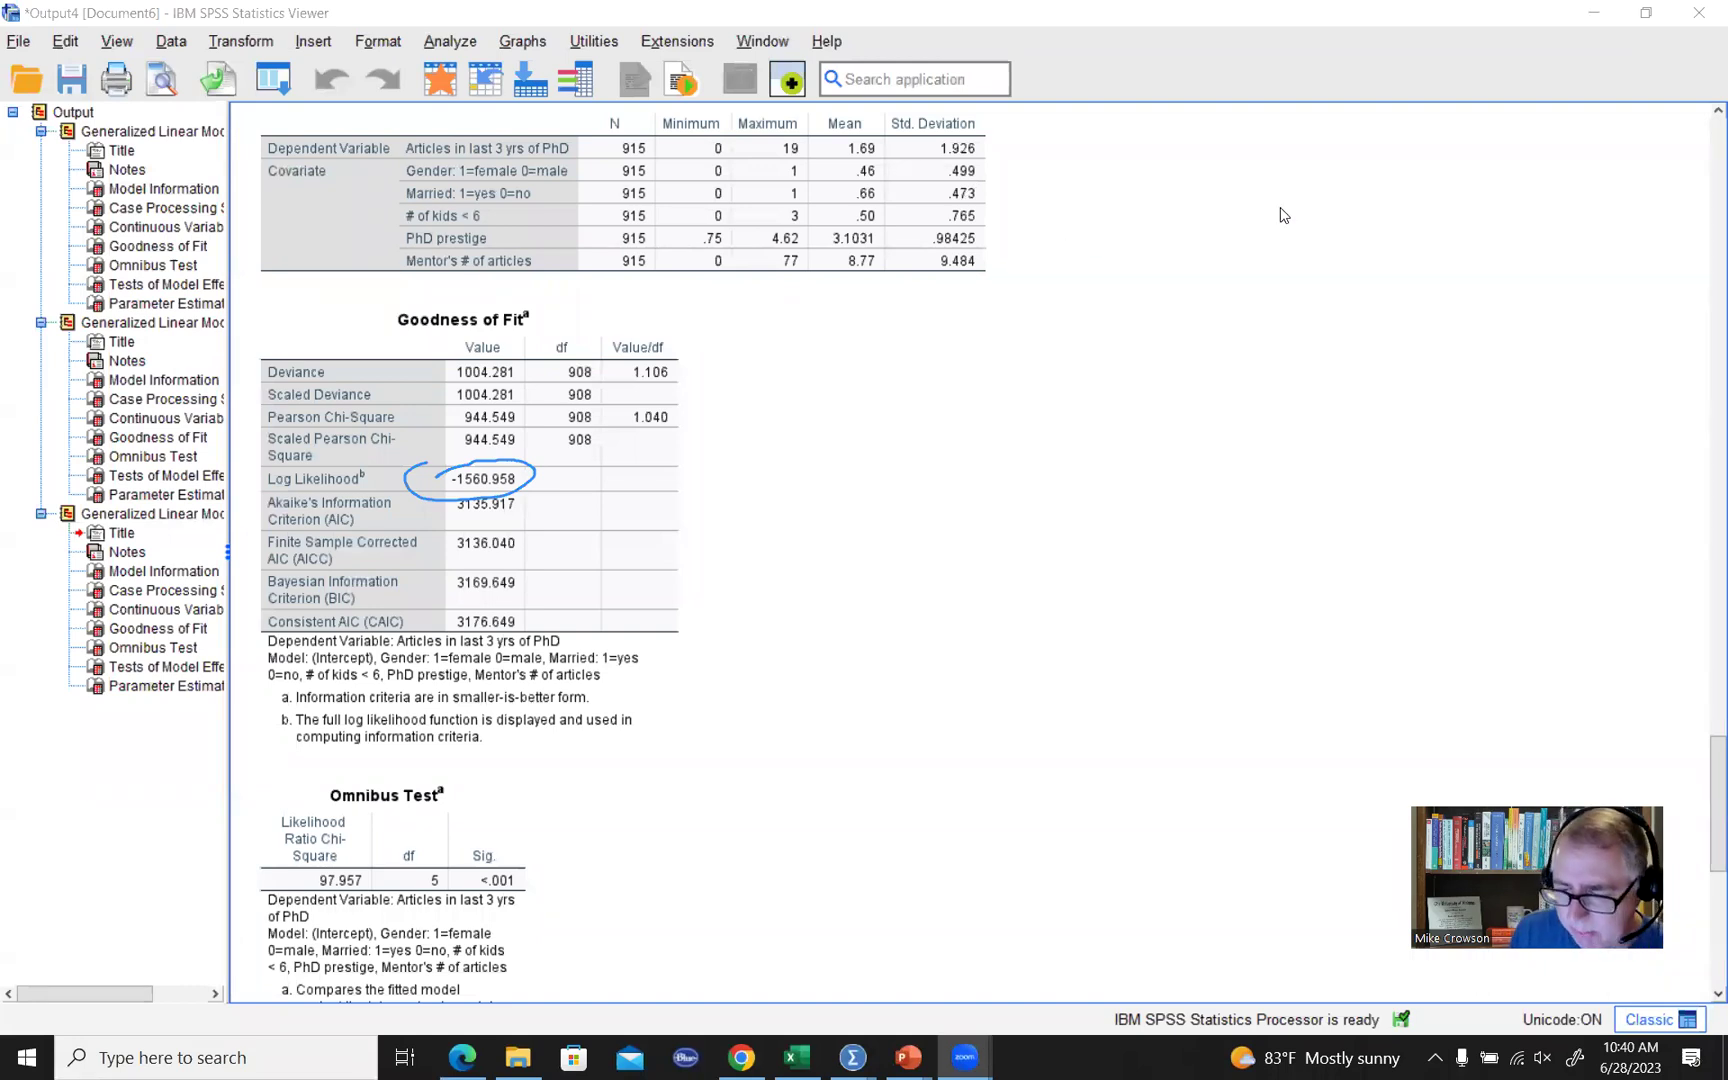
left_click(1405, 193)
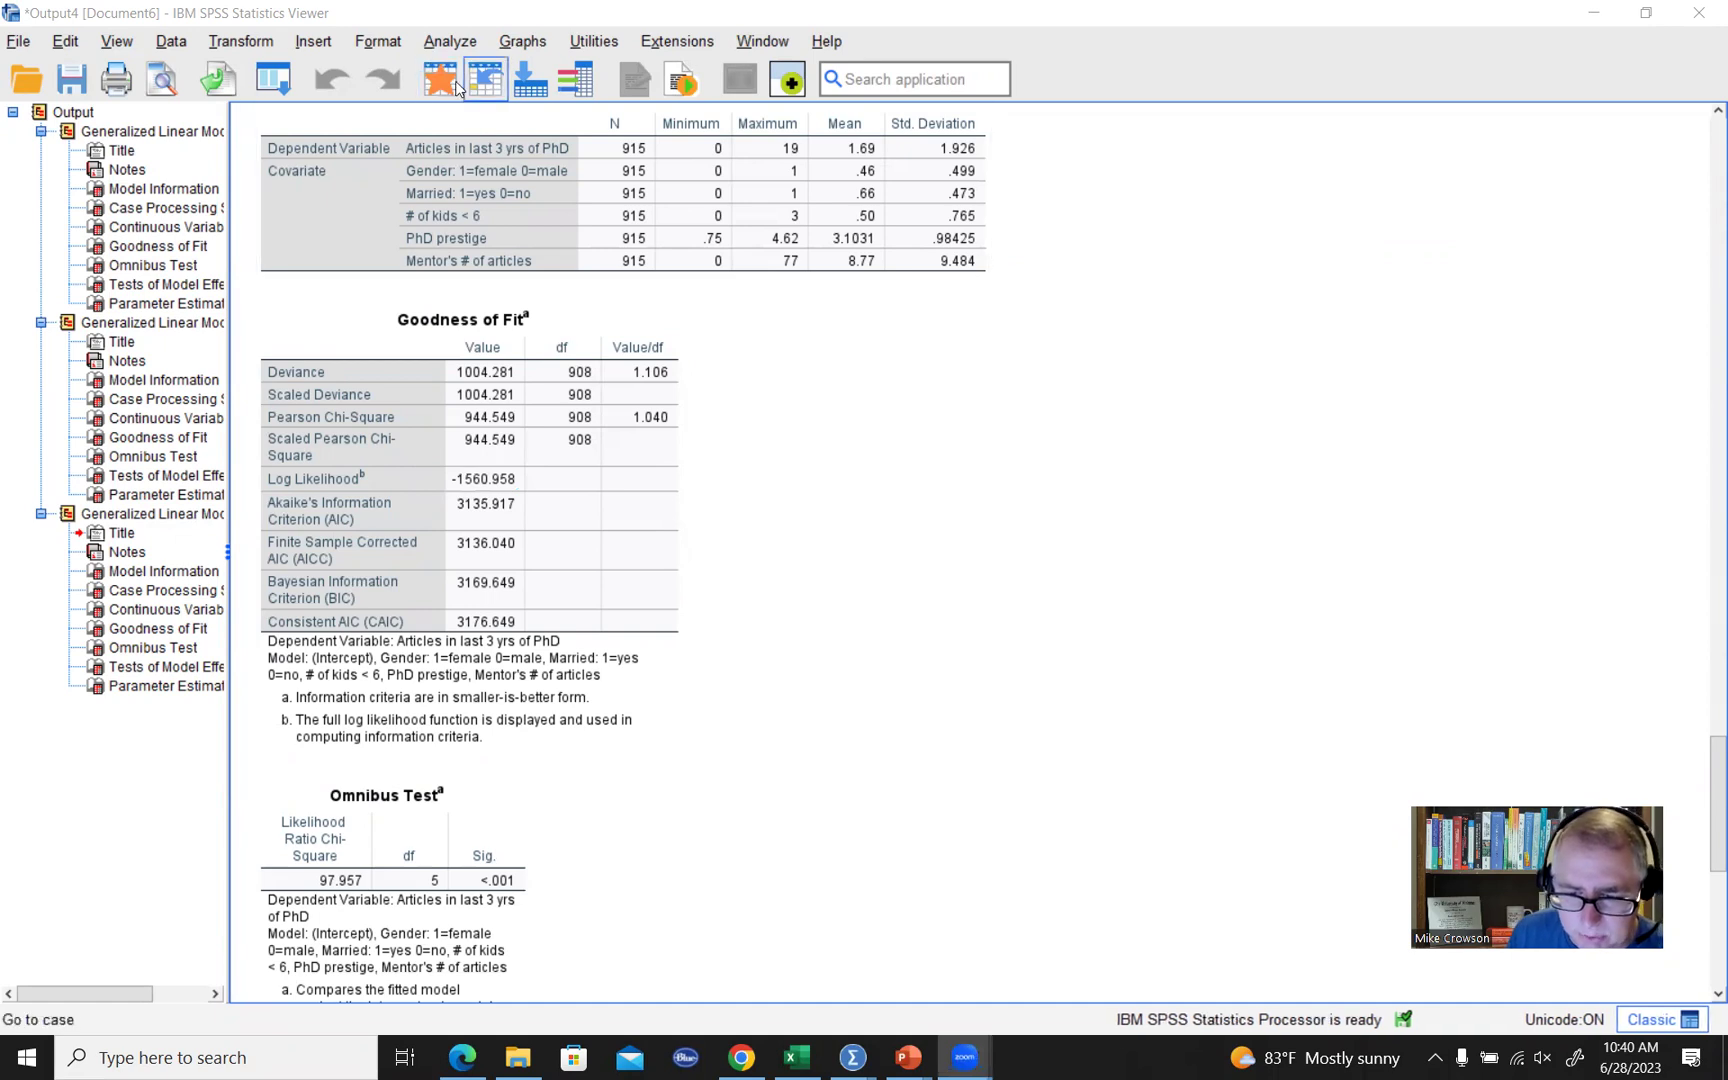
Remove all five effects, female through mentor, from the negative binomial generalized linear model and run it as an intercept-only model.
left_click(451, 42)
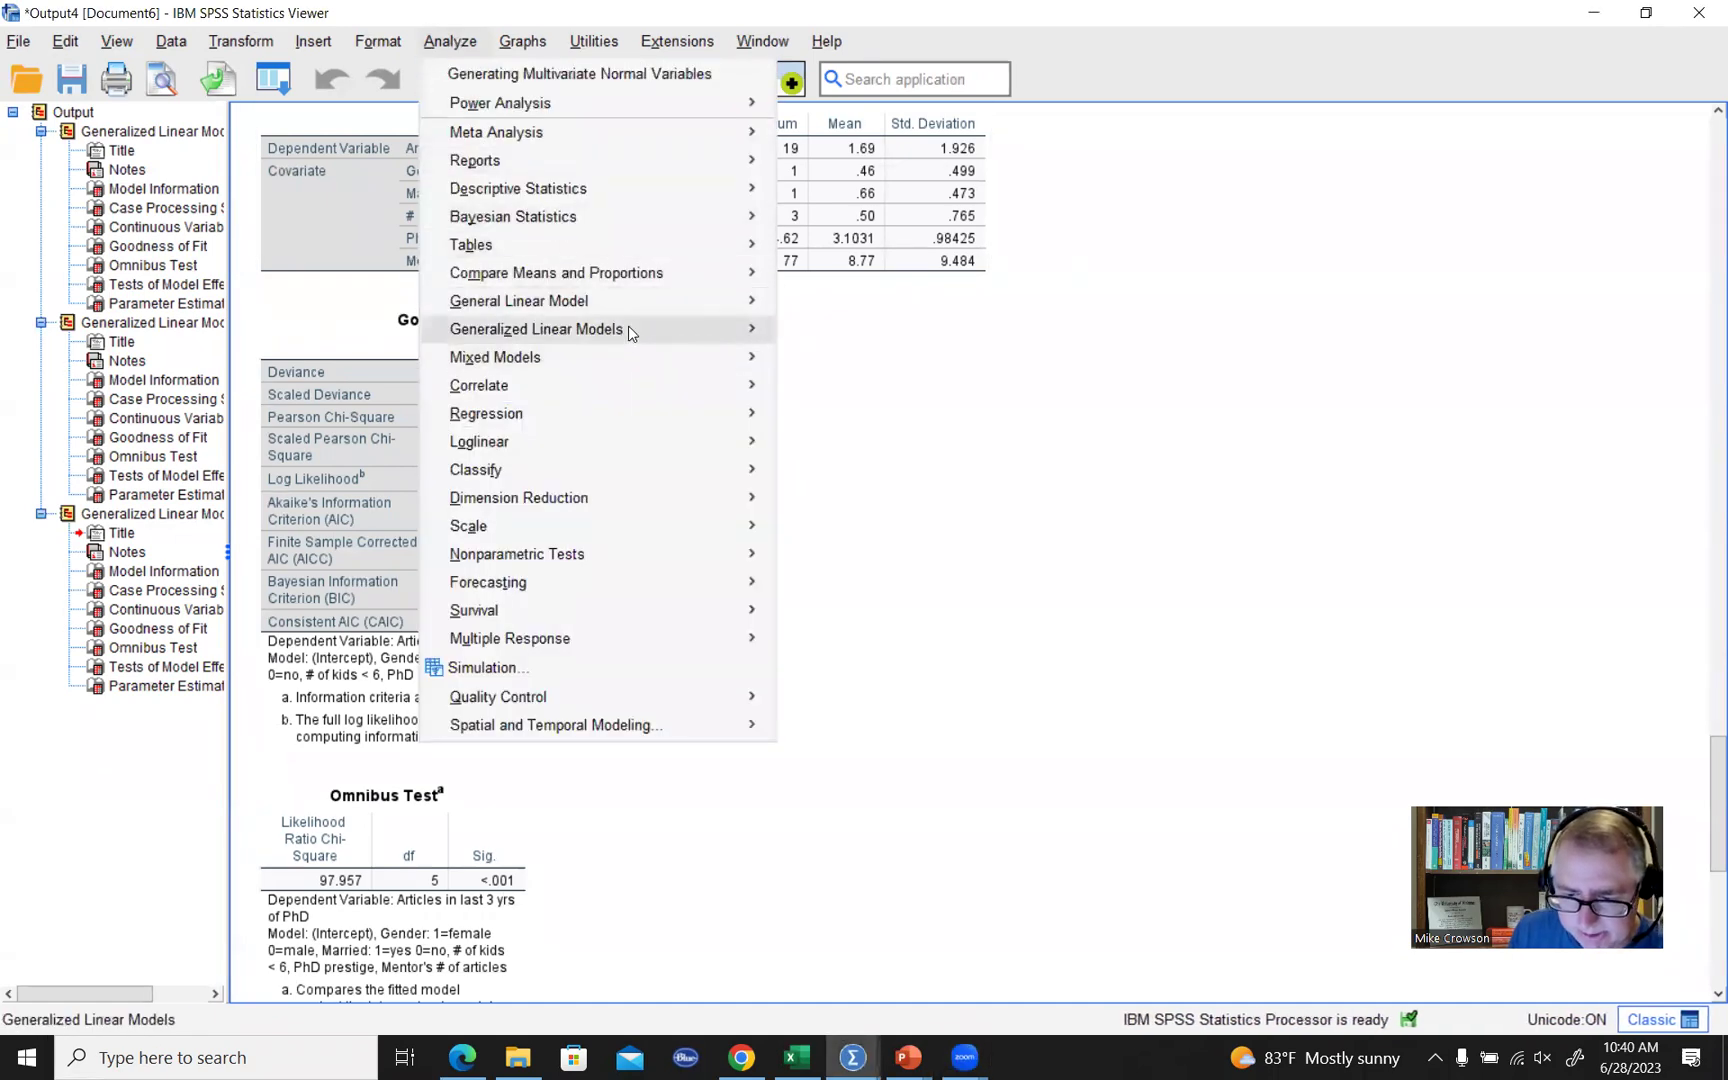
mouse_move(632, 330)
left_click(893, 335)
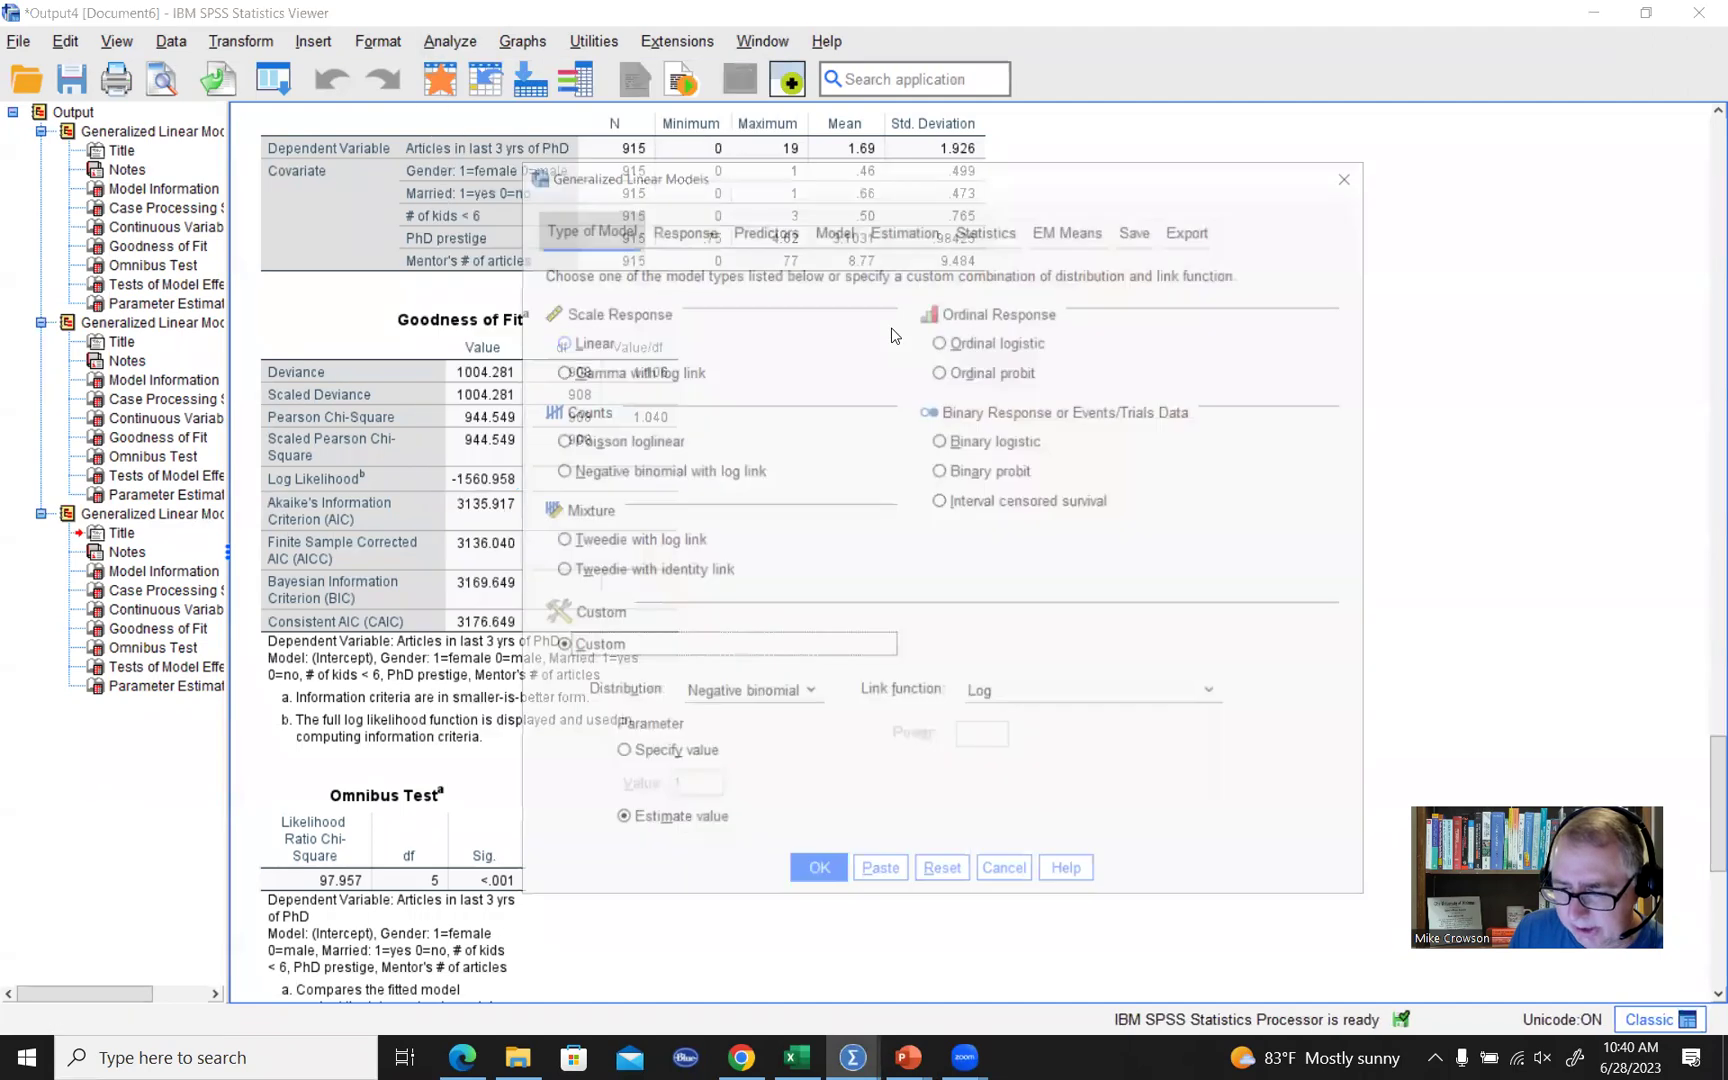
left_click(773, 227)
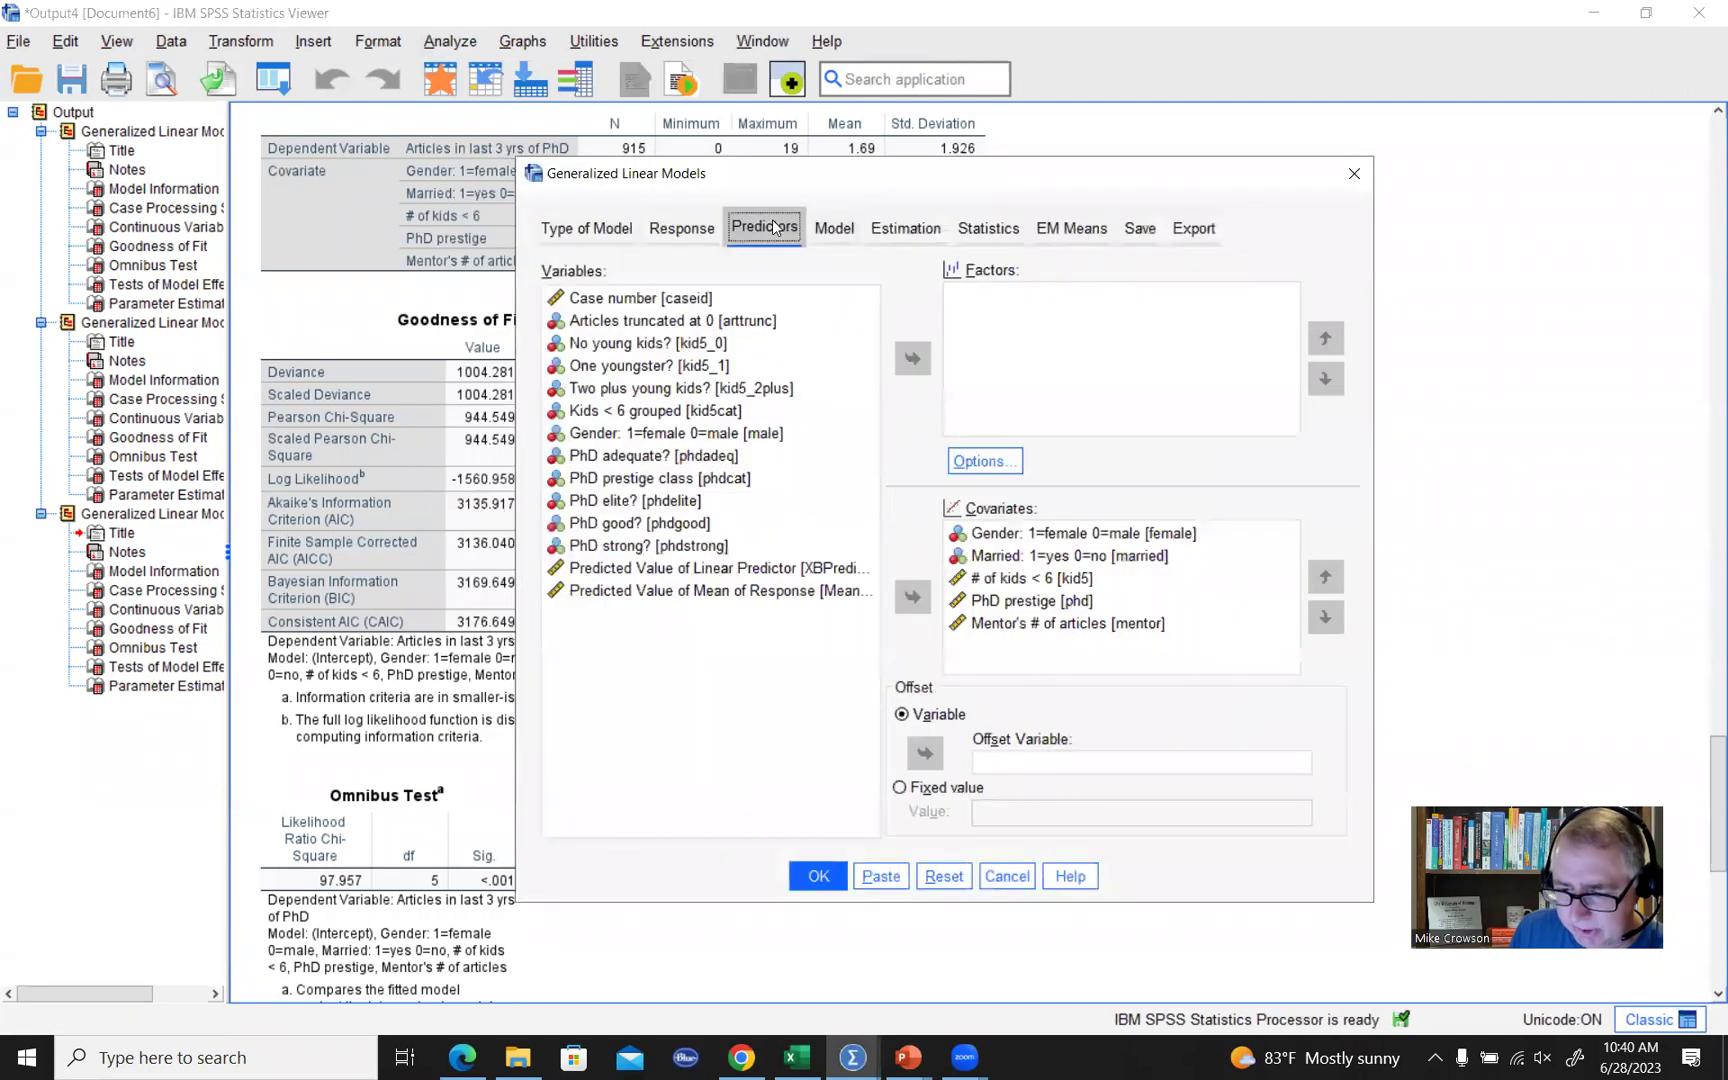
left_click(840, 224)
left_click(943, 318)
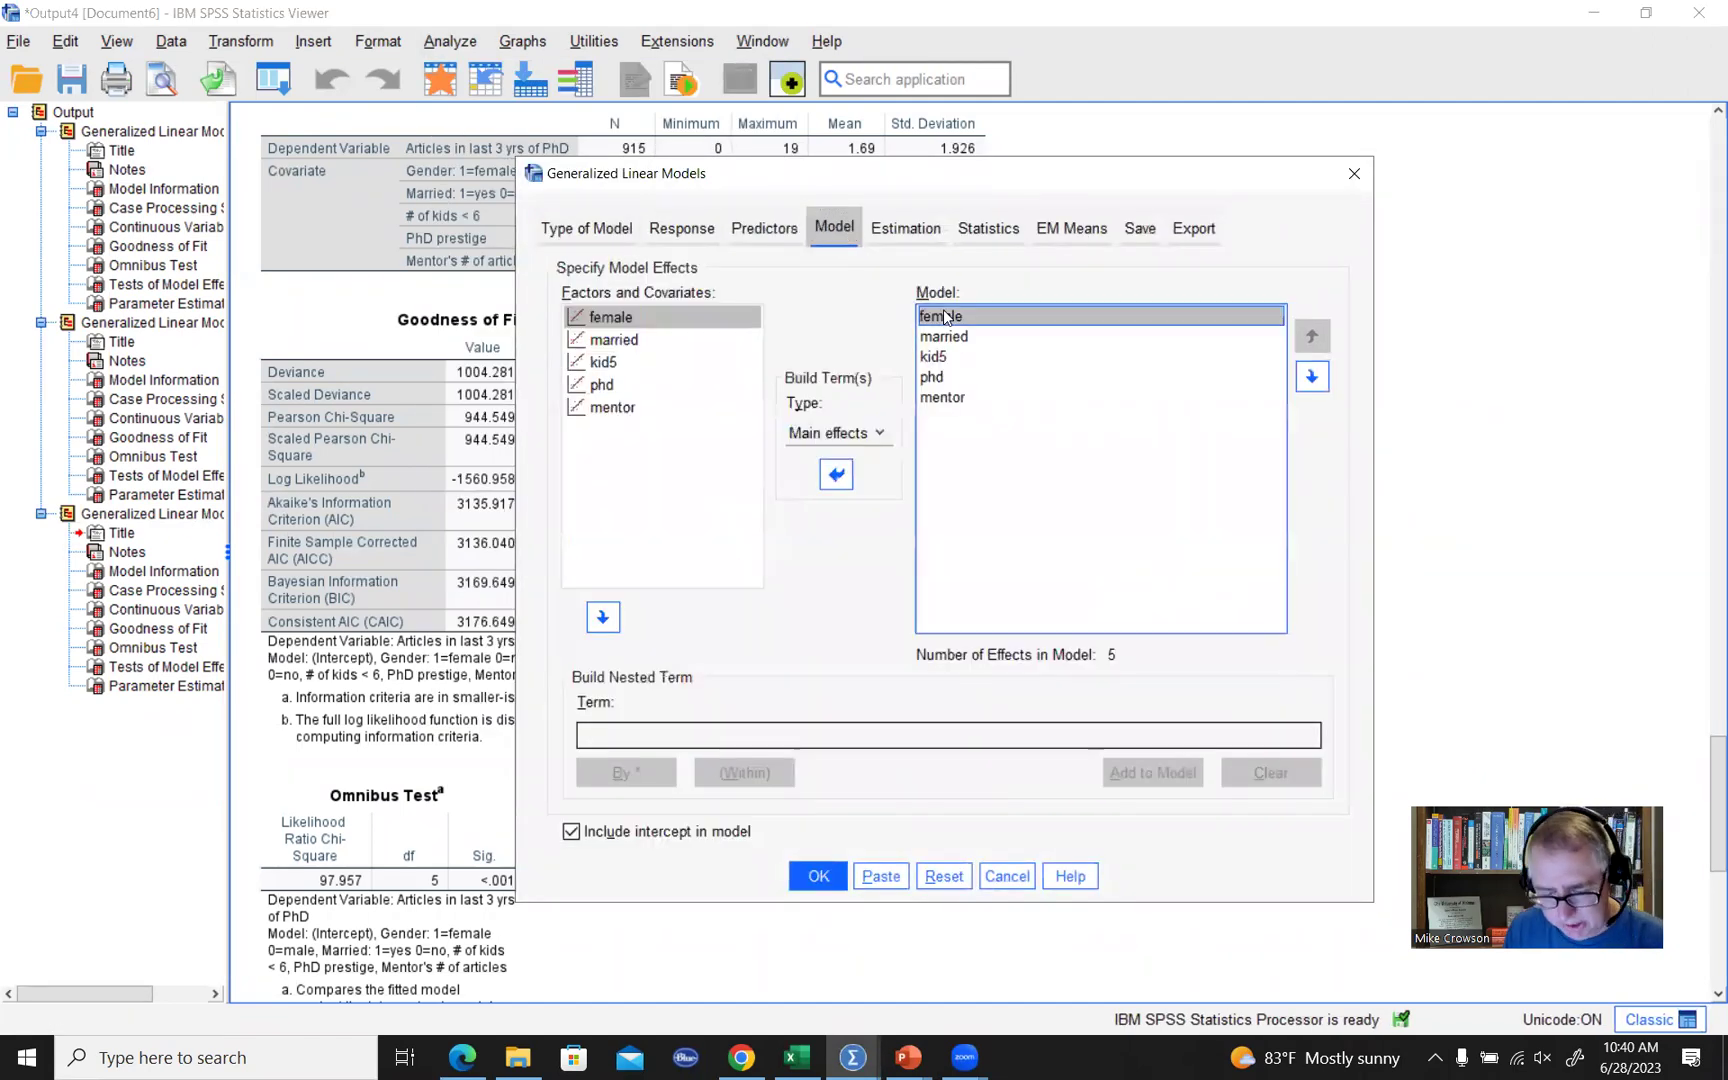
left_click(960, 397, "shift")
left_click(838, 476)
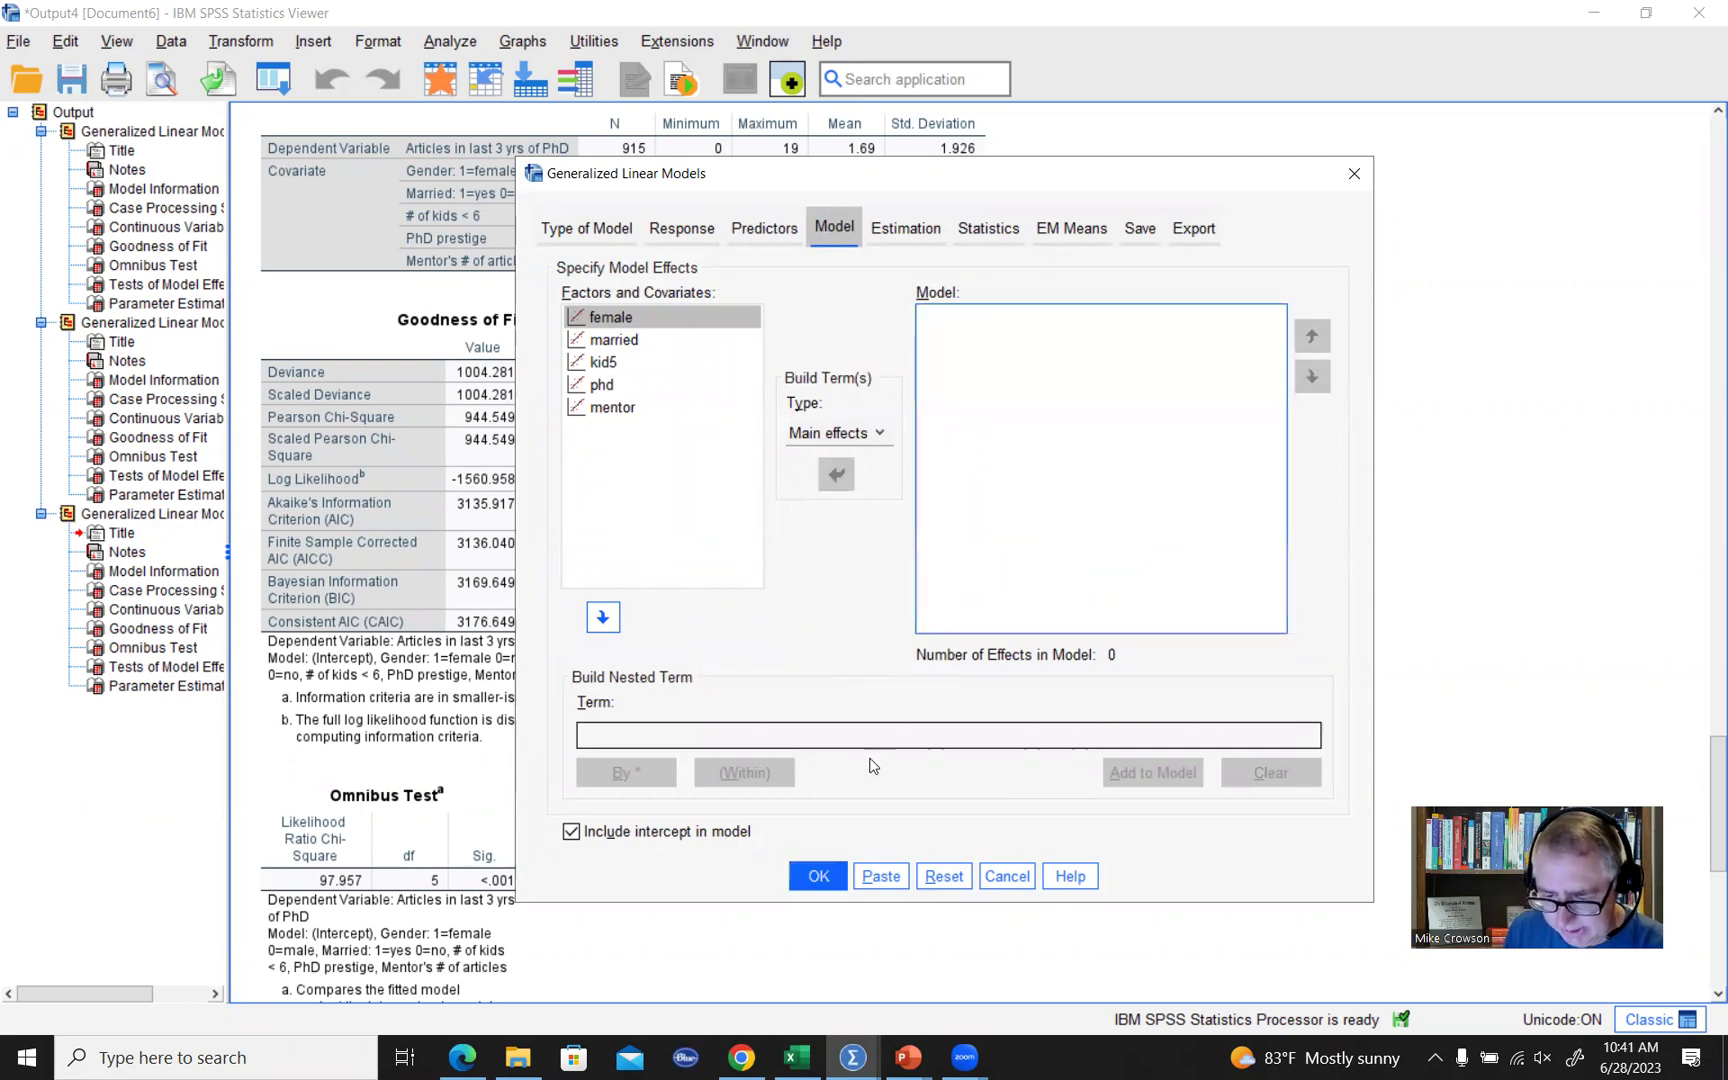
left_click(830, 873)
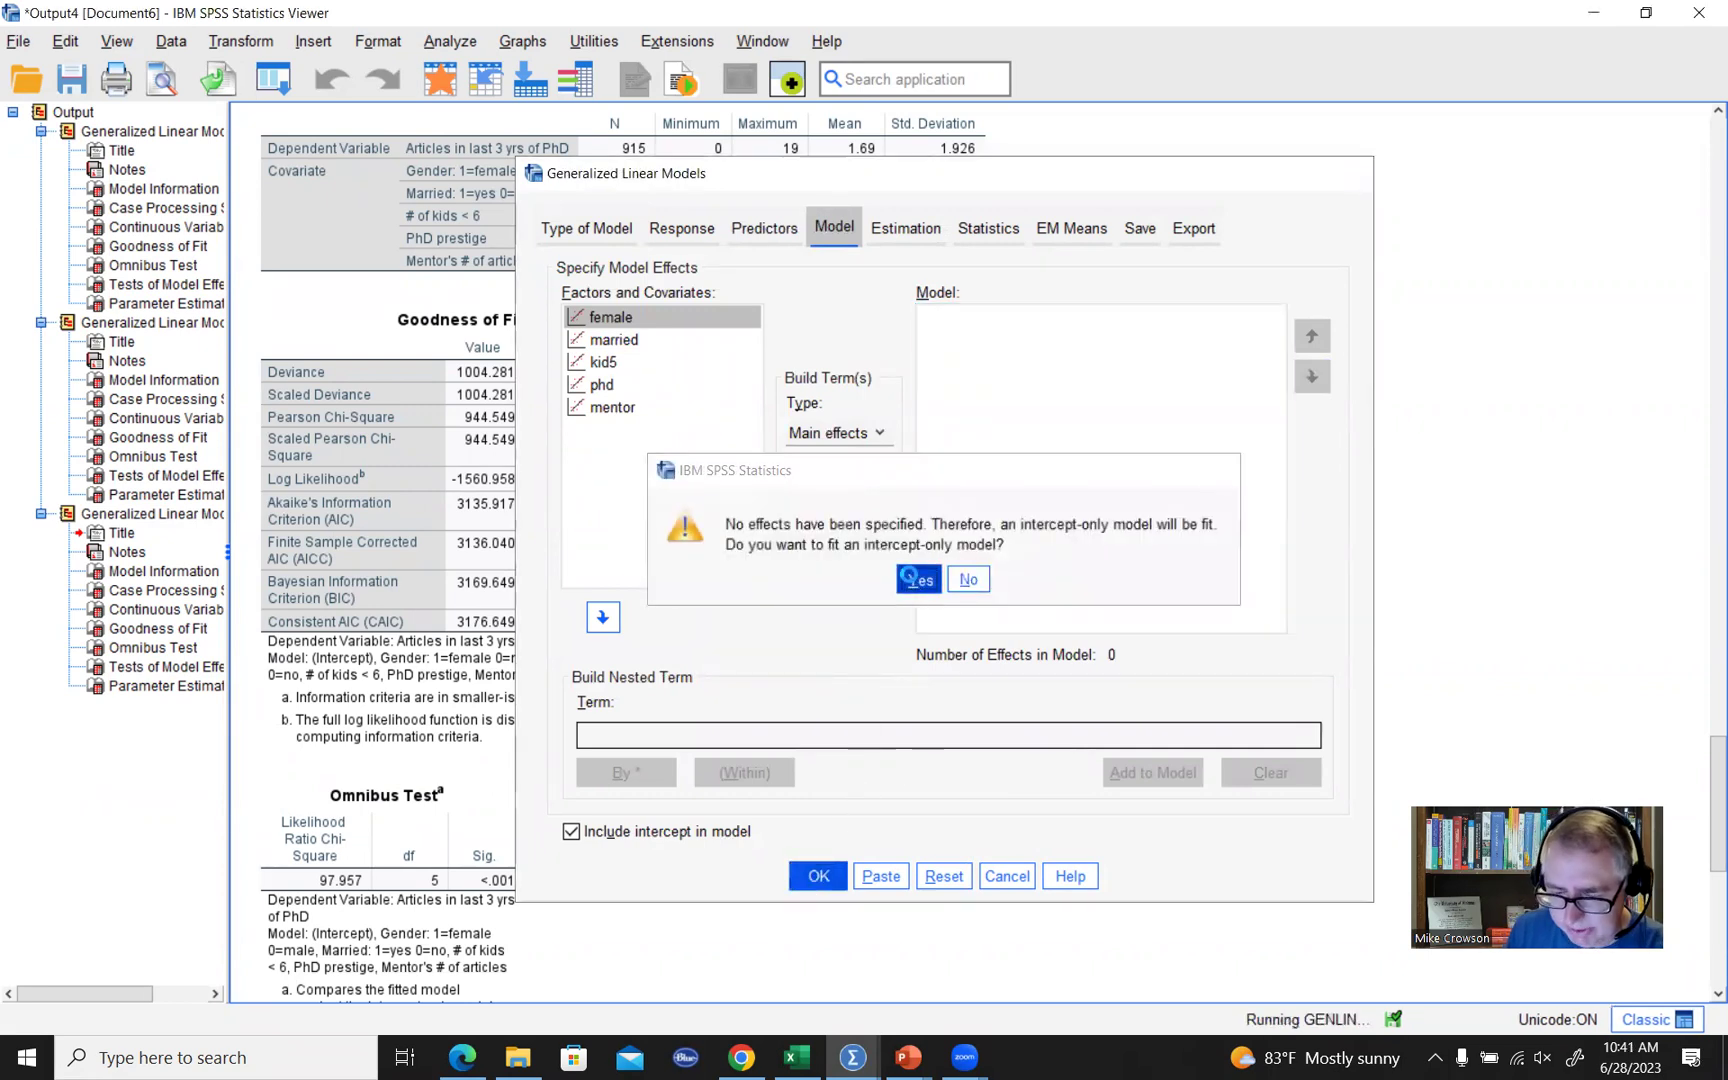
left_click(909, 574)
Read the Log Likelihood in the intercept-only negative binomial model's Goodness of Fit table, circling it and clearing the mark.
scroll(907, 578, "down", 3)
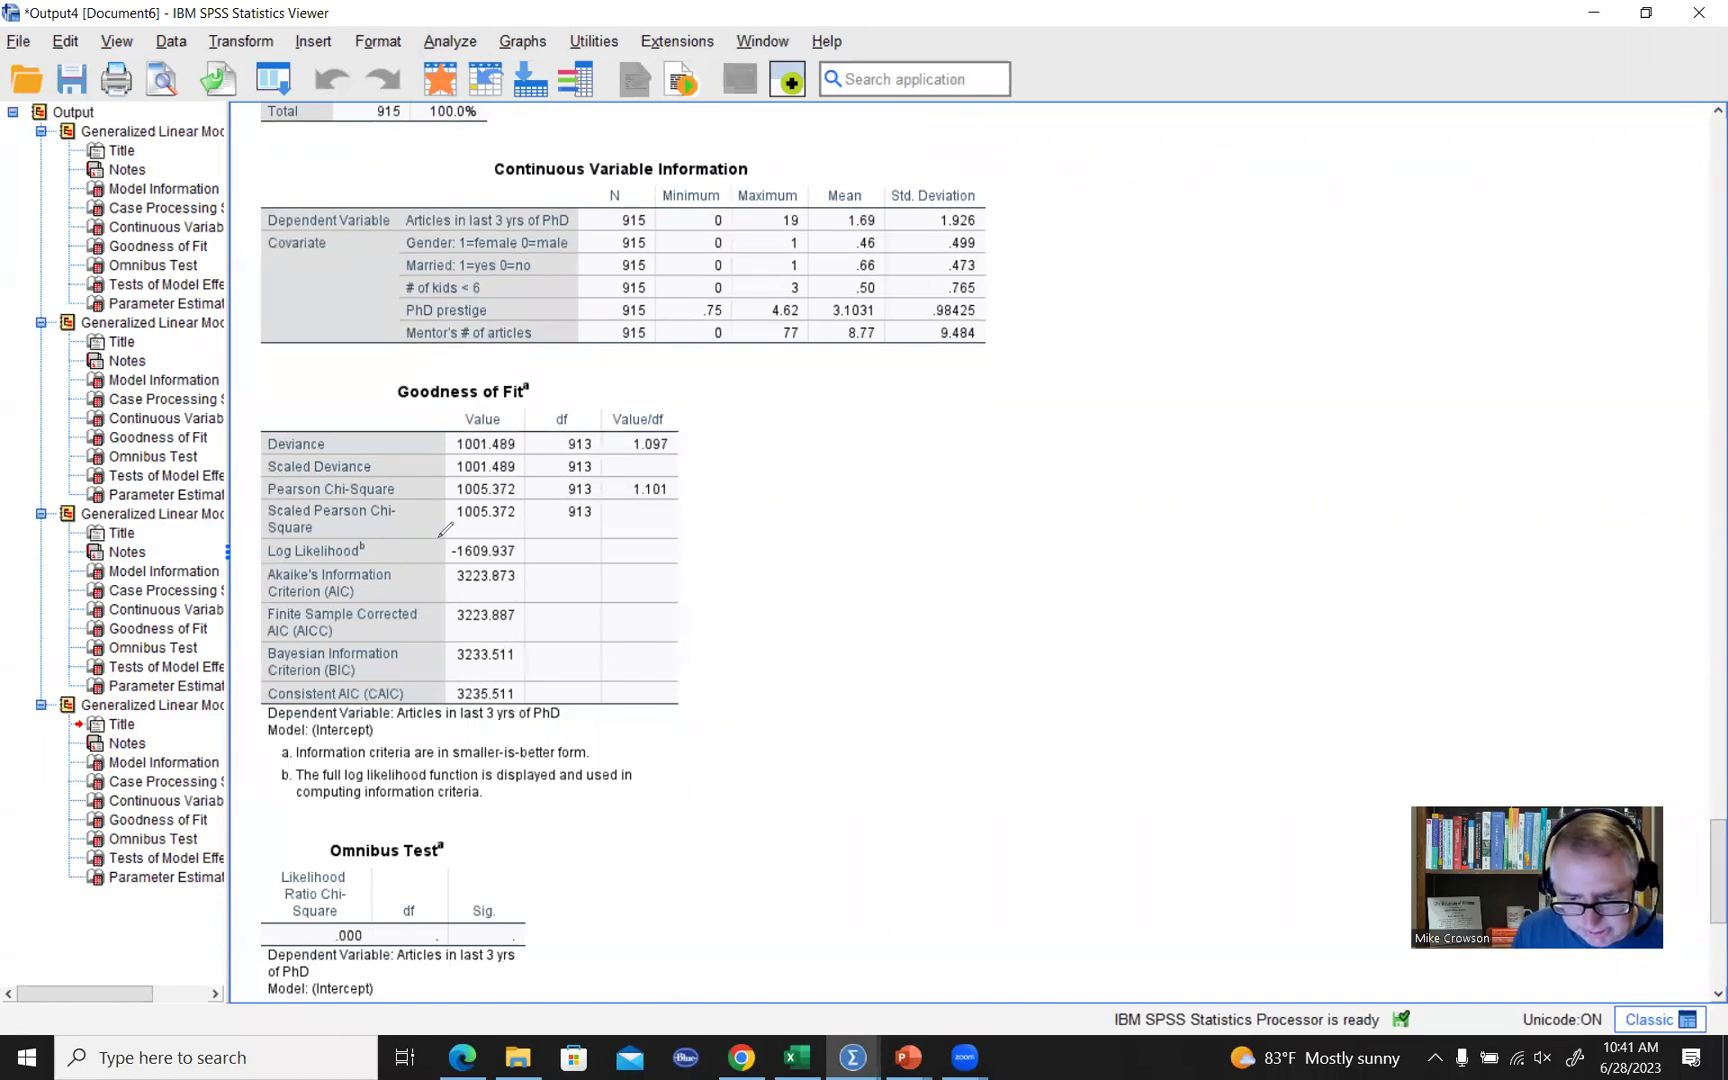
mouse_move(495, 527)
left_mouse_down()
mouse_move(449, 538)
mouse_move(472, 574)
mouse_move(452, 530)
left_mouse_up()
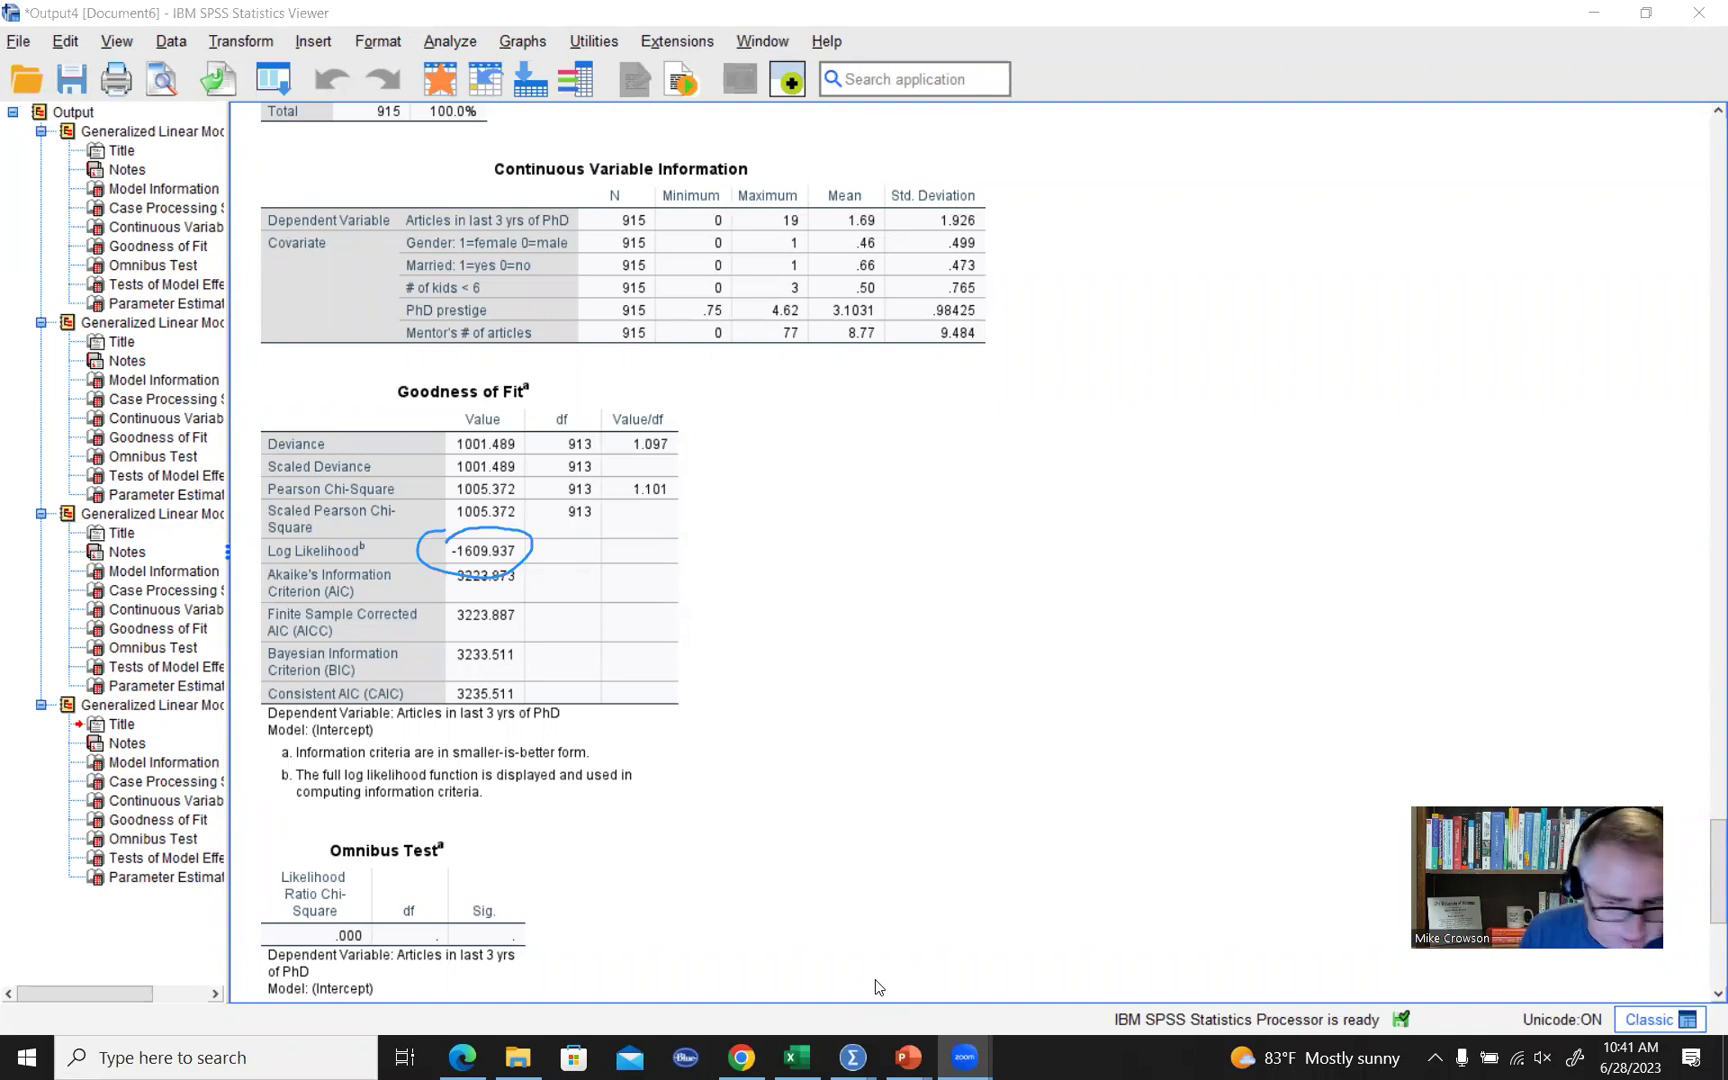
left_click(875, 980)
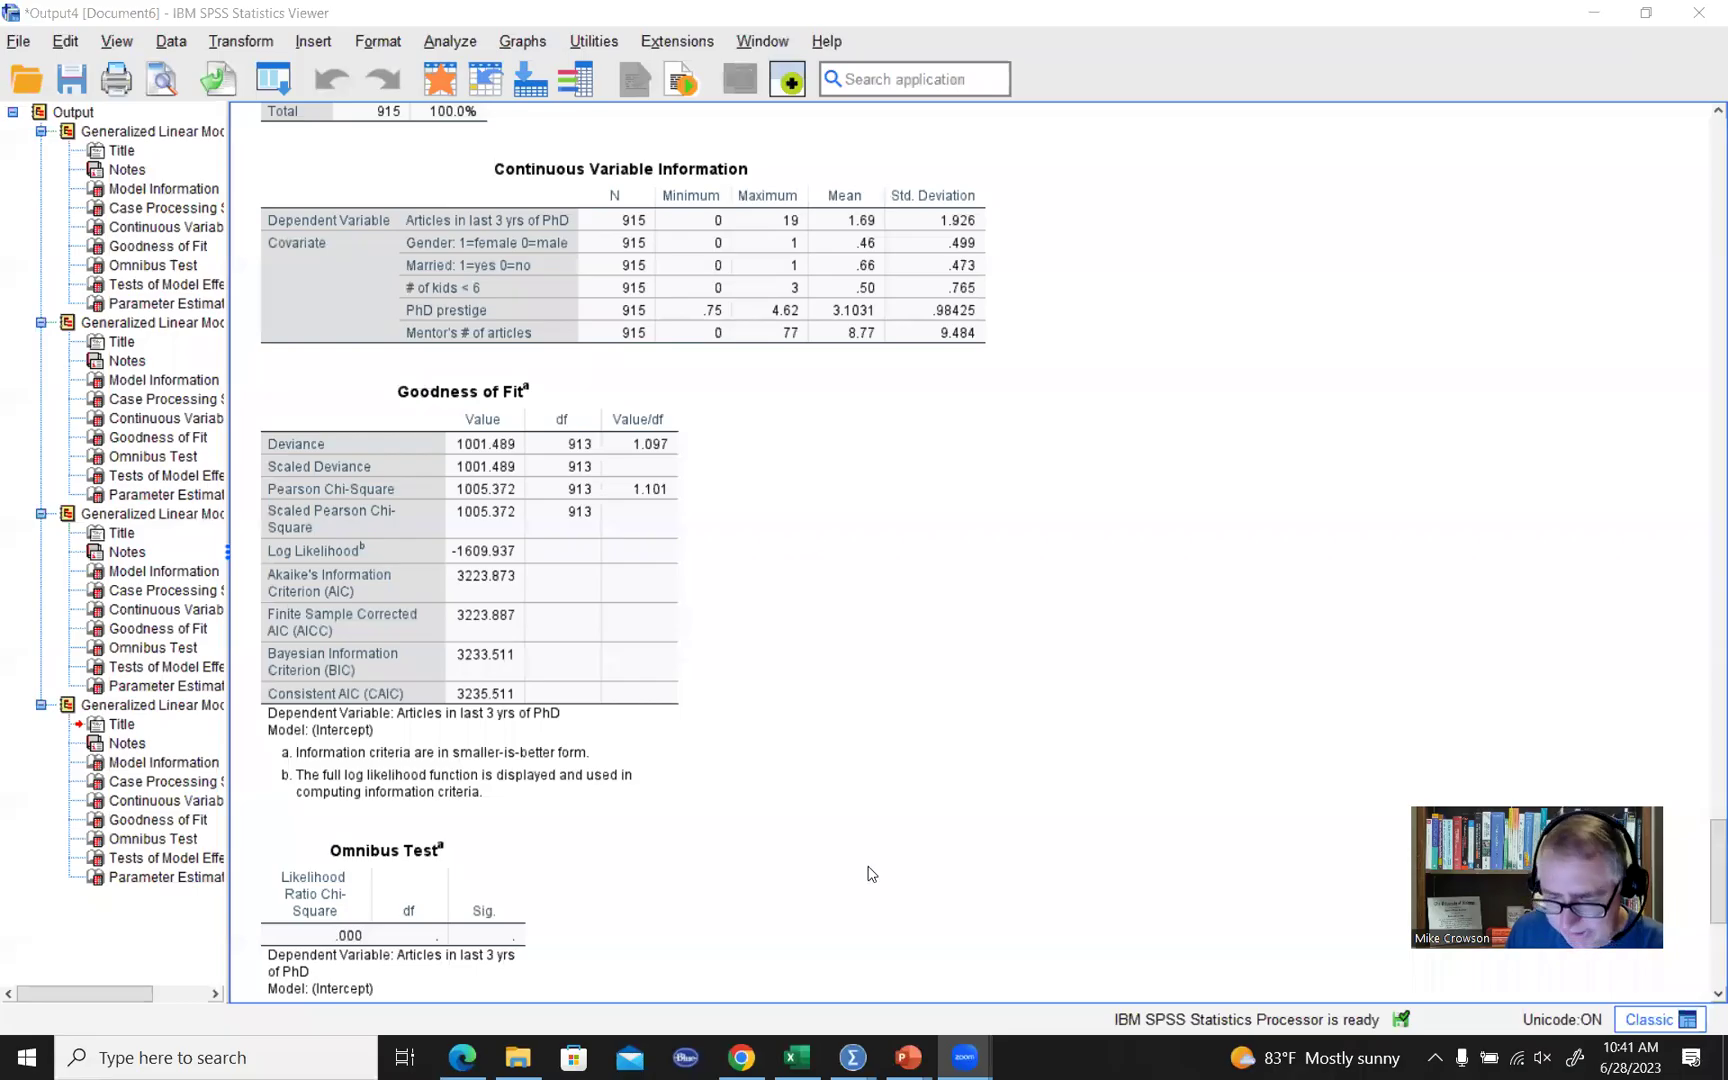
Switch to the Excel calculator and set the intercept-only log likelihood in cell B4 to -1609.937.
left_click(797, 1057)
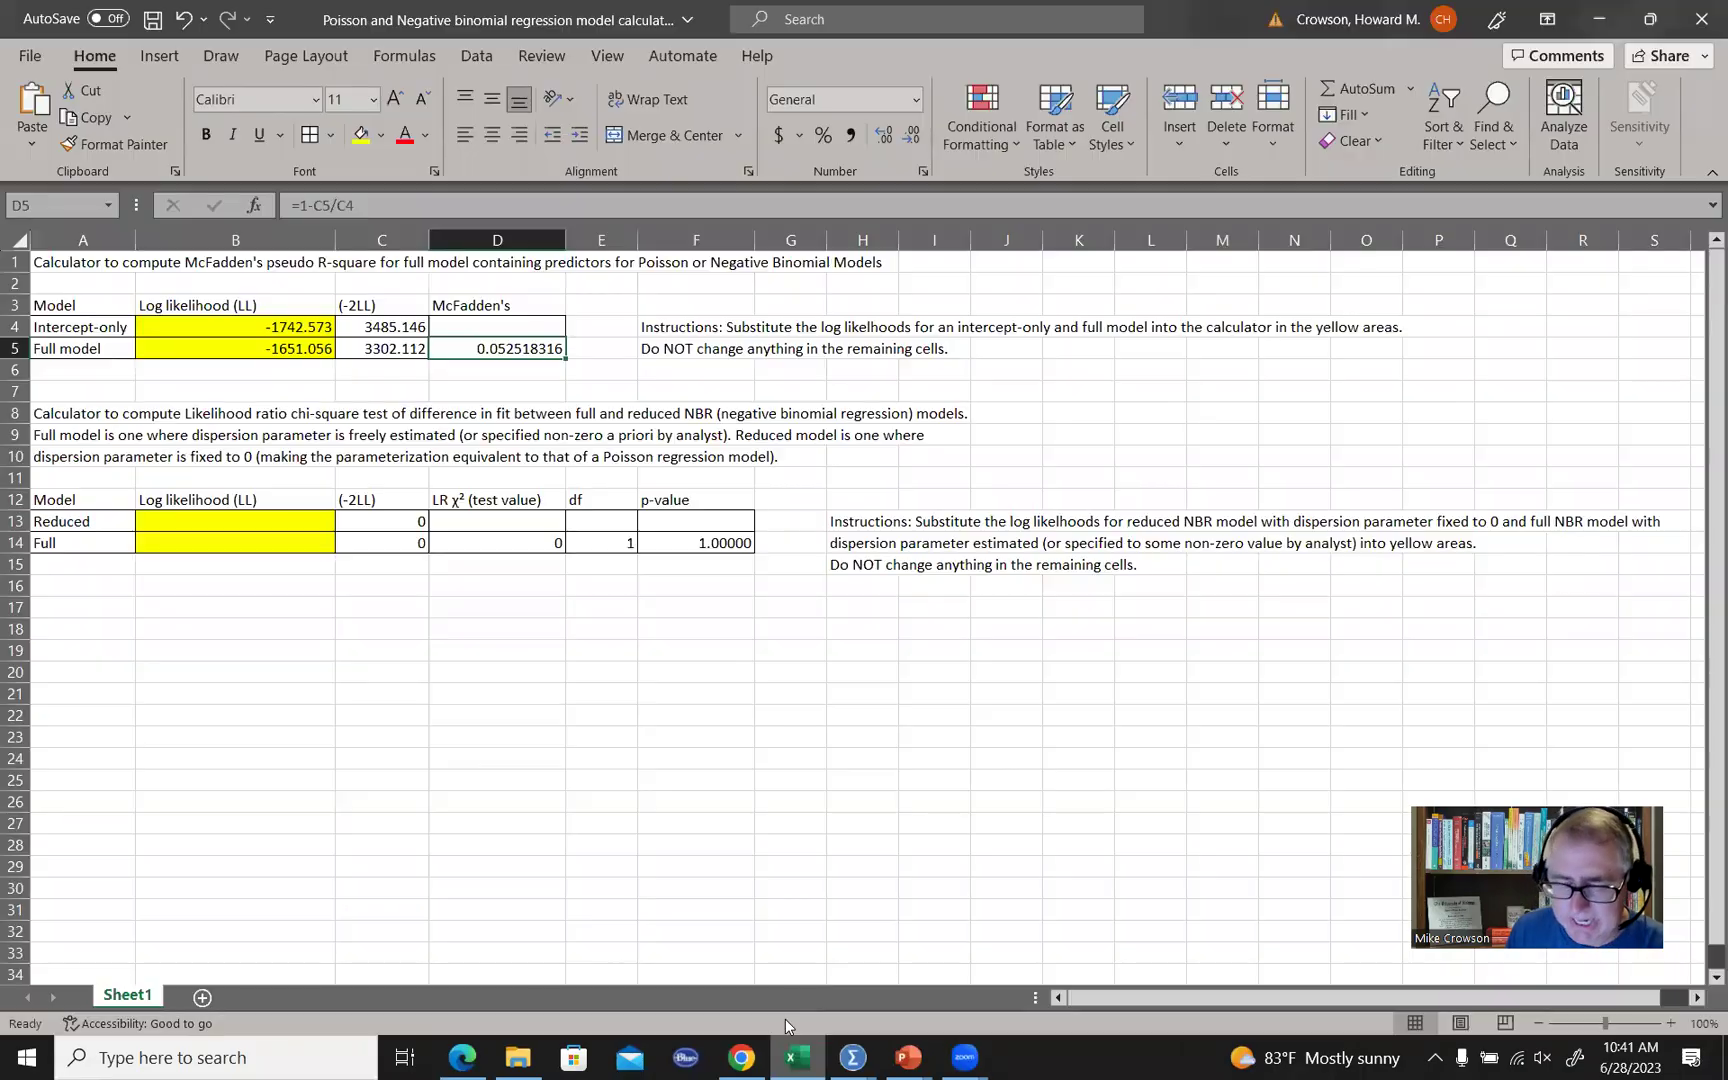
left_click(277, 327)
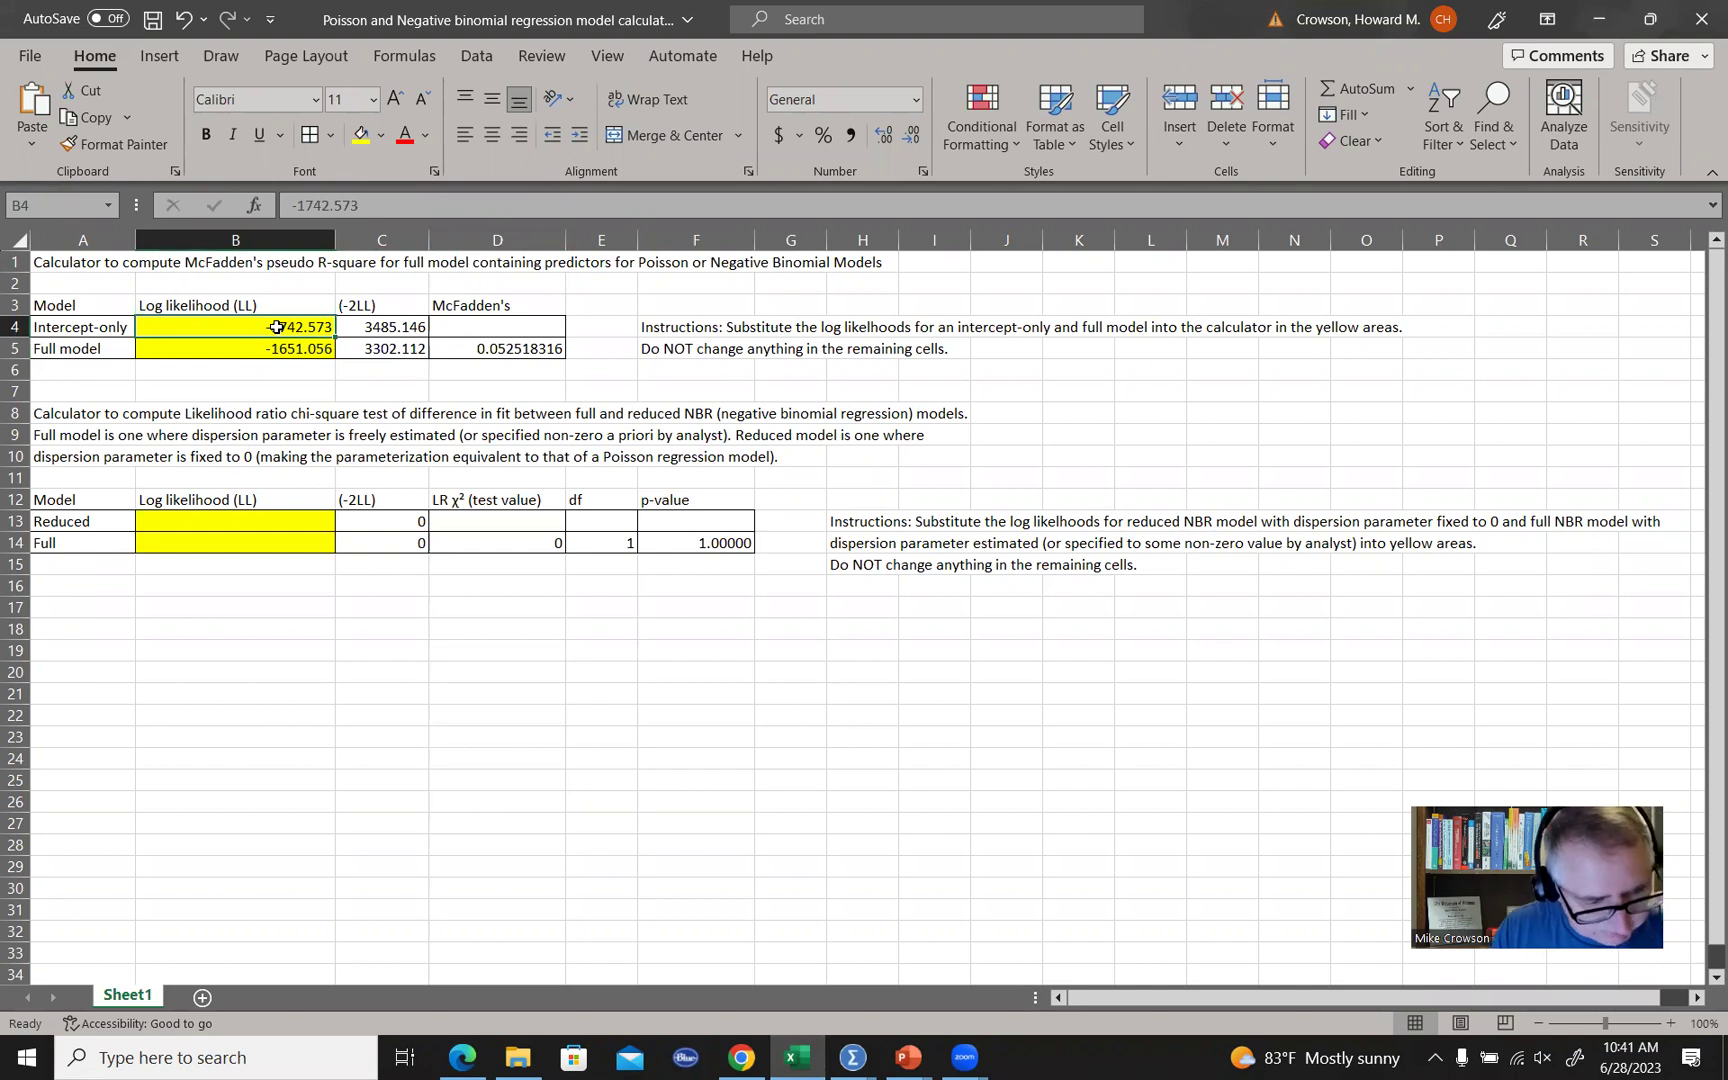
type("-")
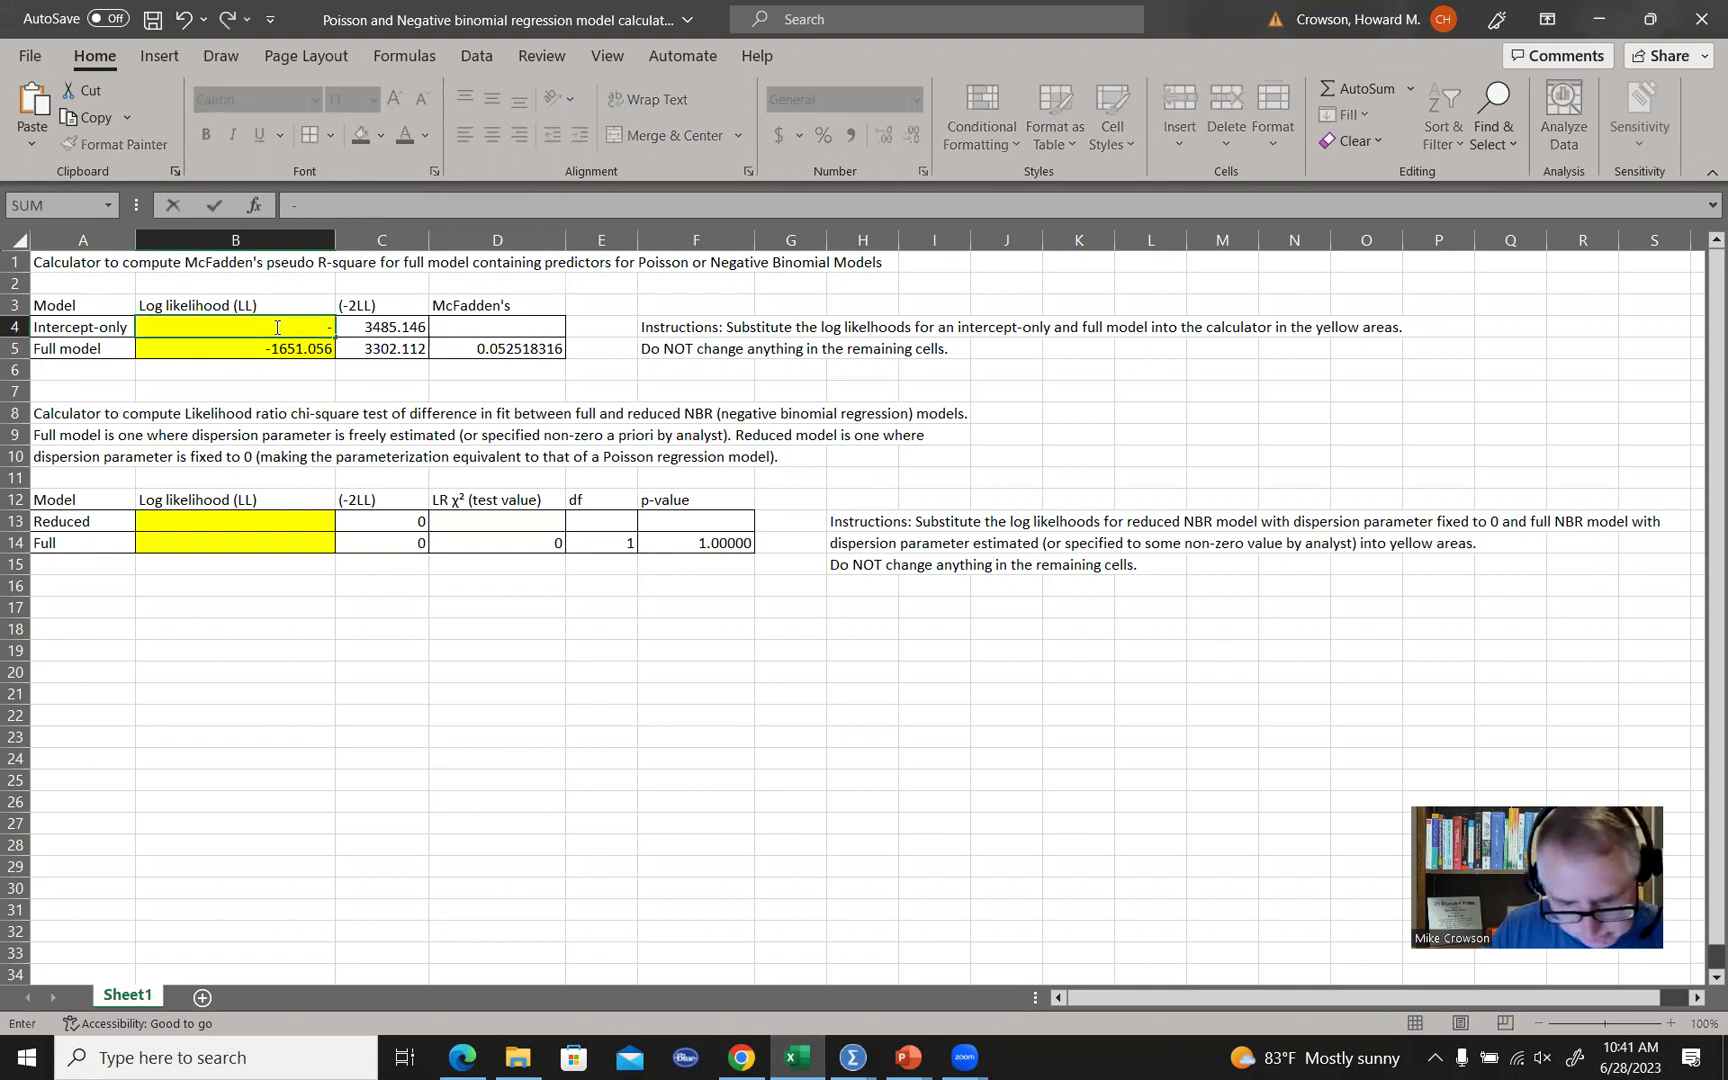
type("16")
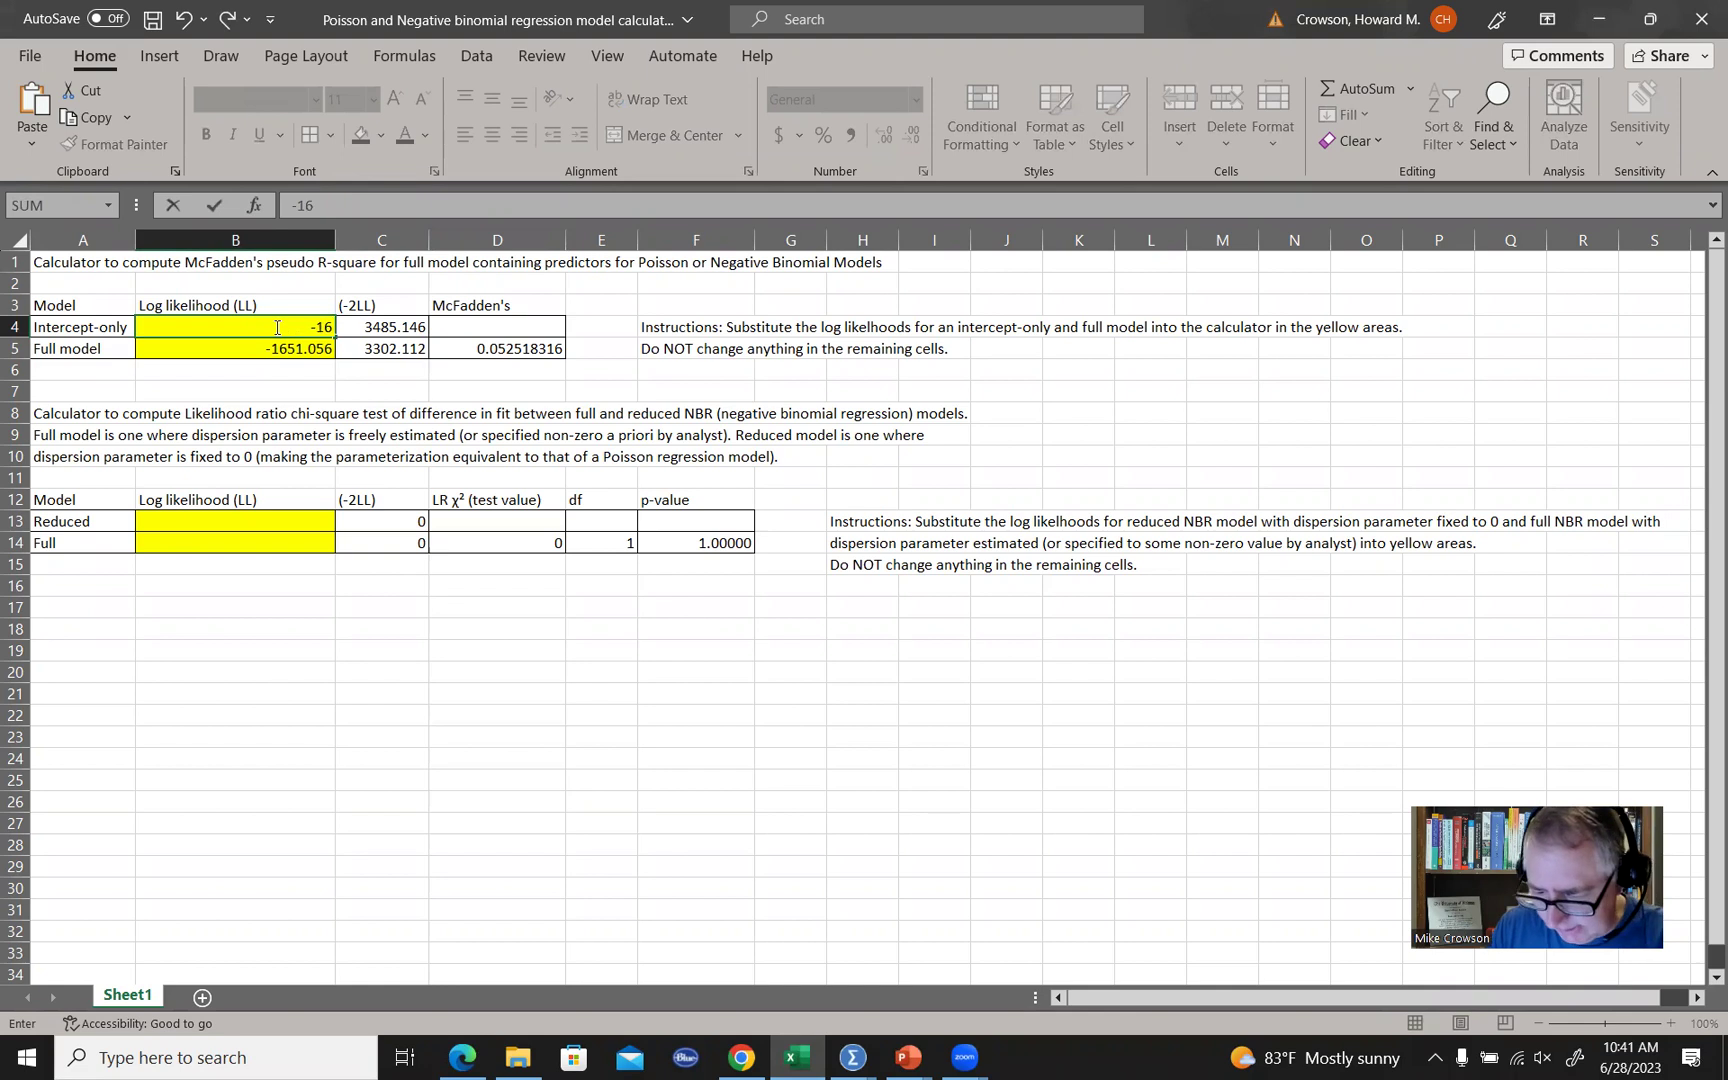
type("09.")
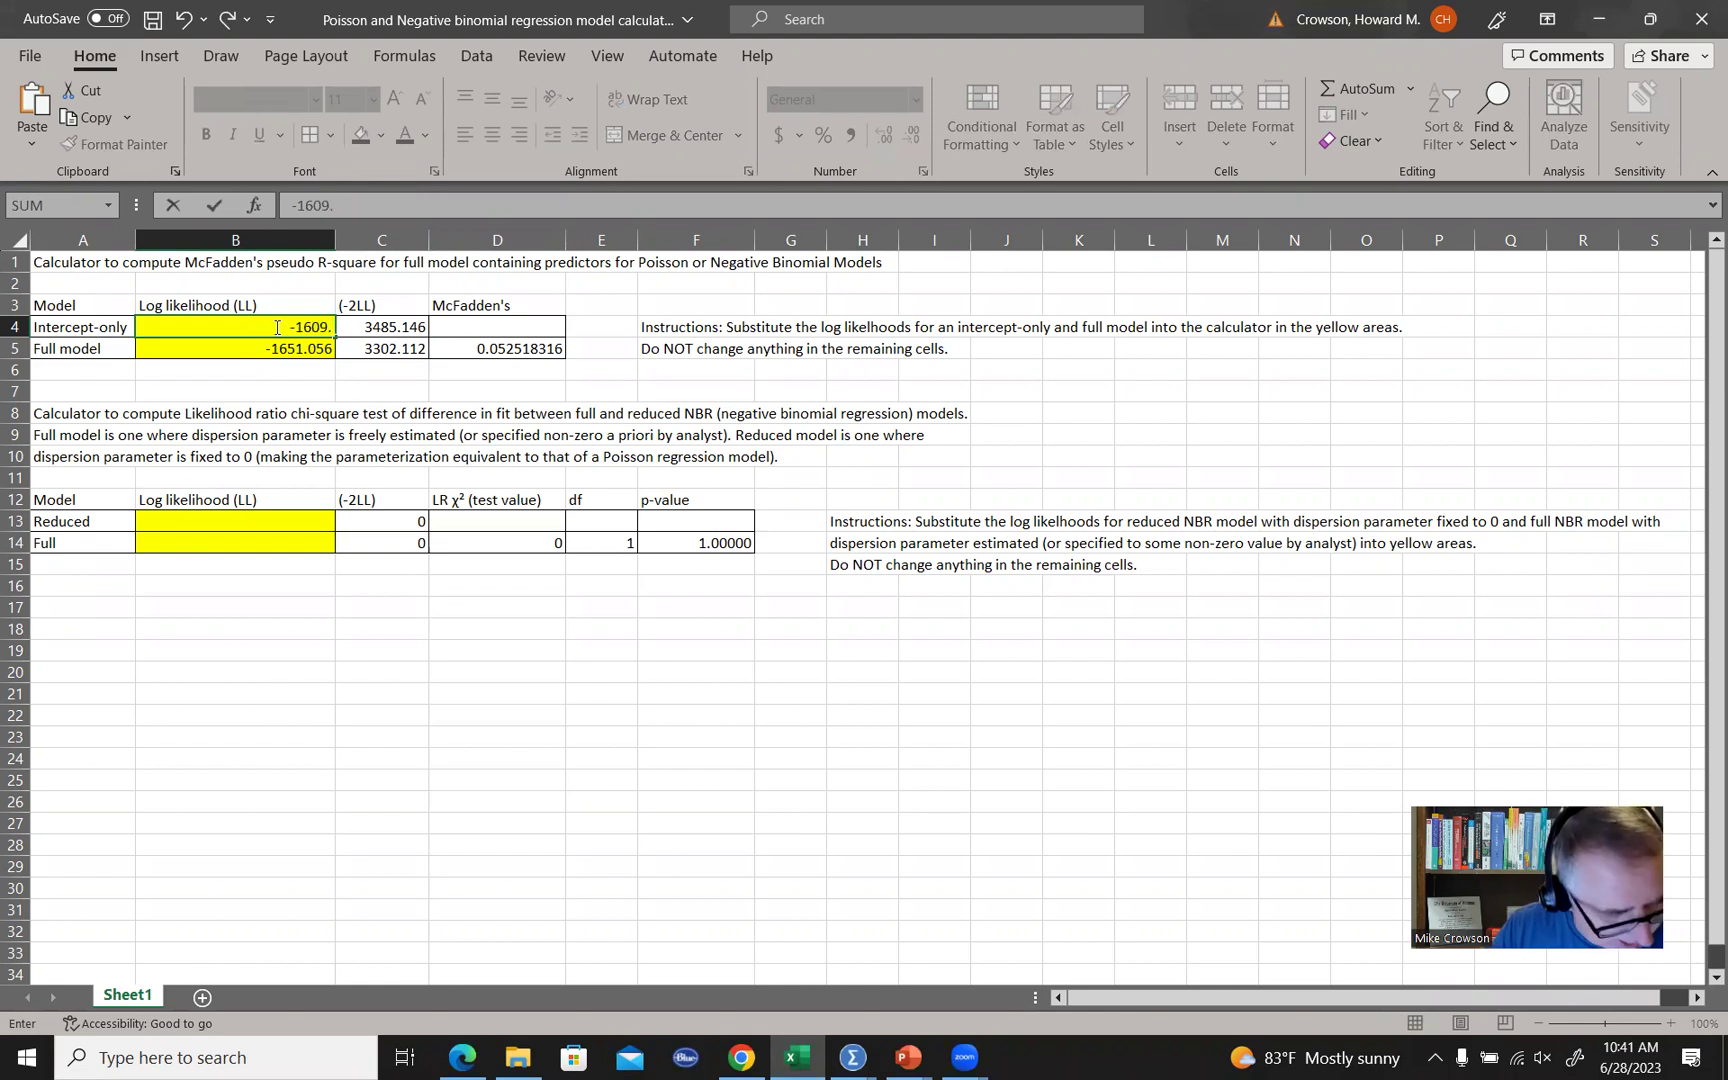
type("937")
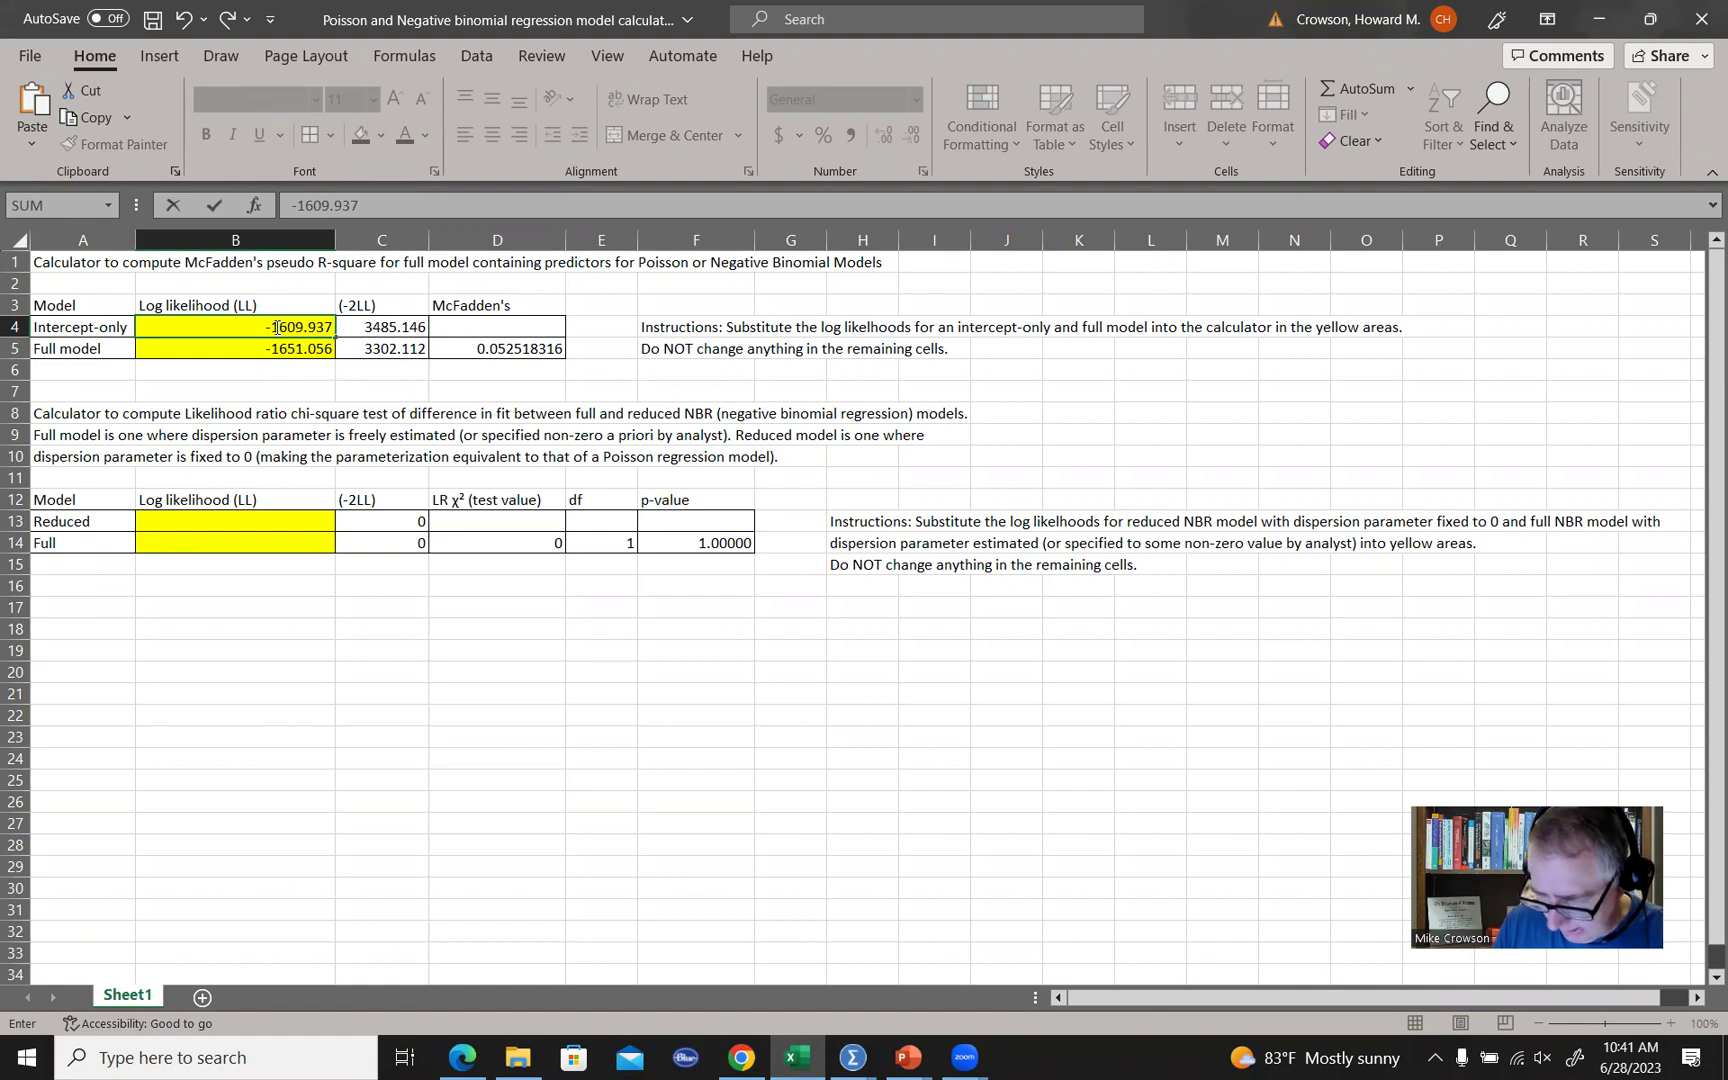
key("Return")
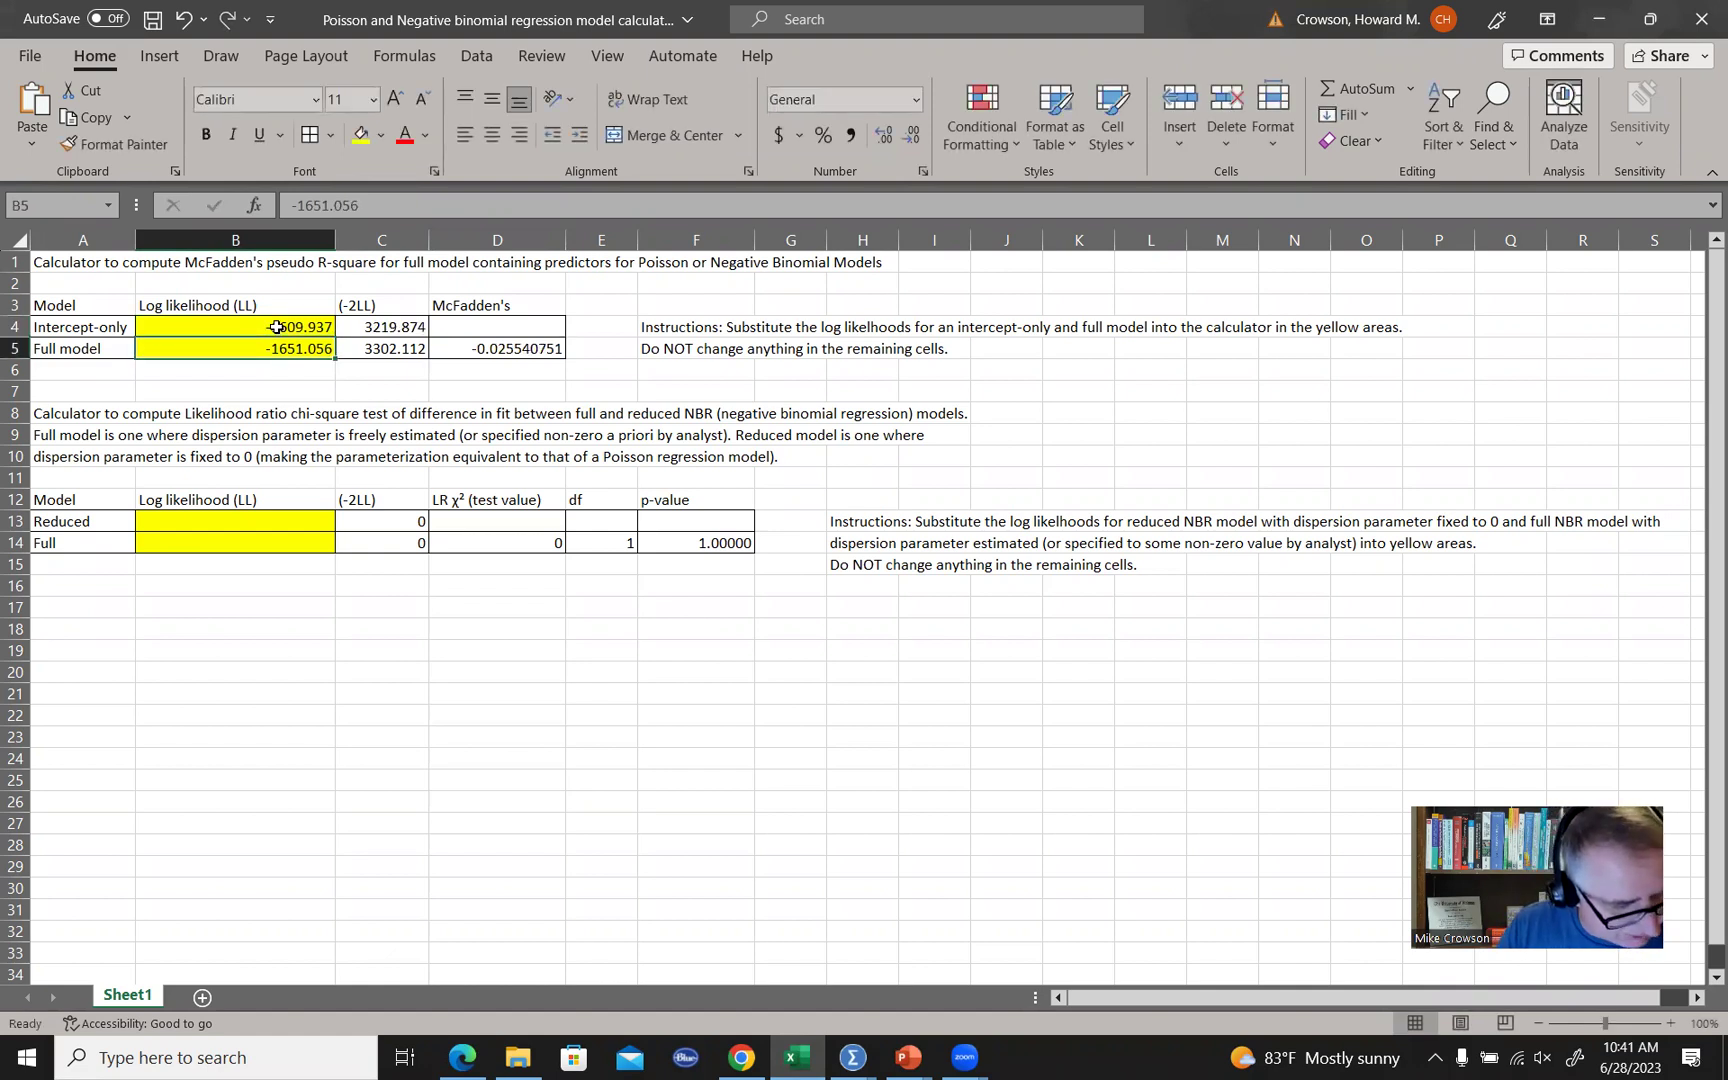
Set the full model's log likelihood in cell B5 of the McFadden's calculator to -1560.958.
type("-1560.")
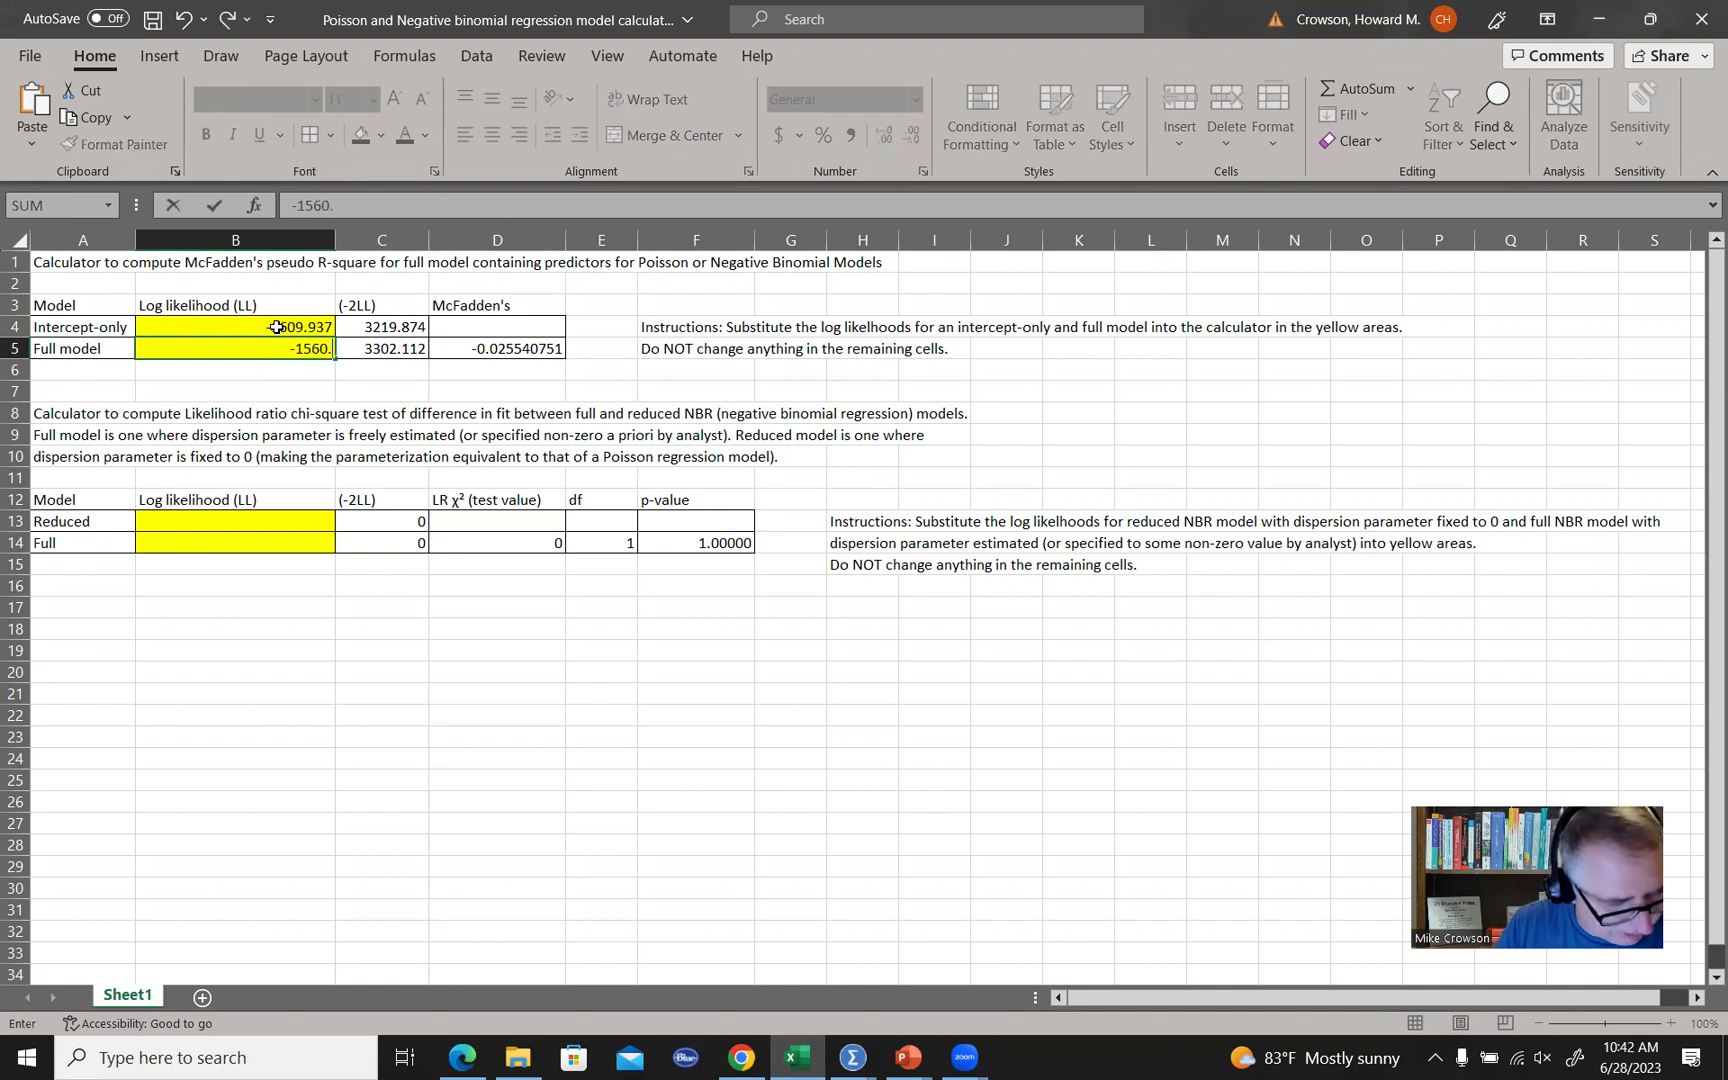
type("958")
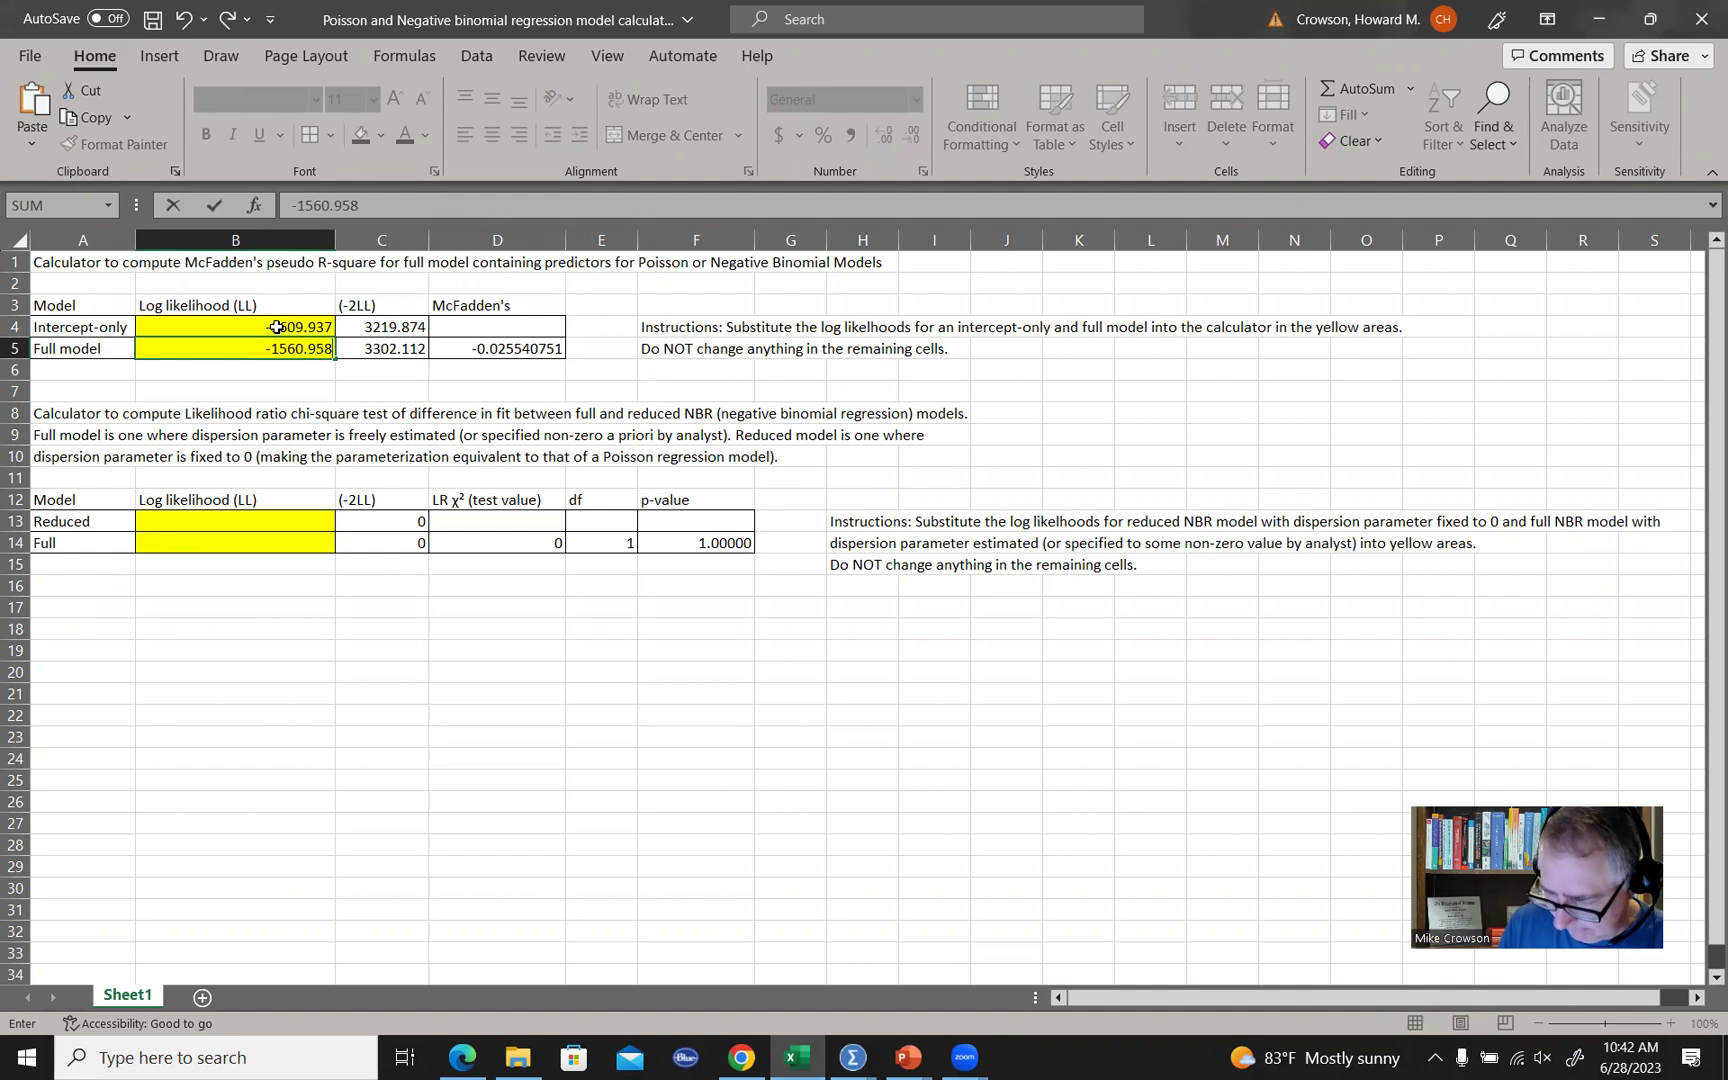
key("Return")
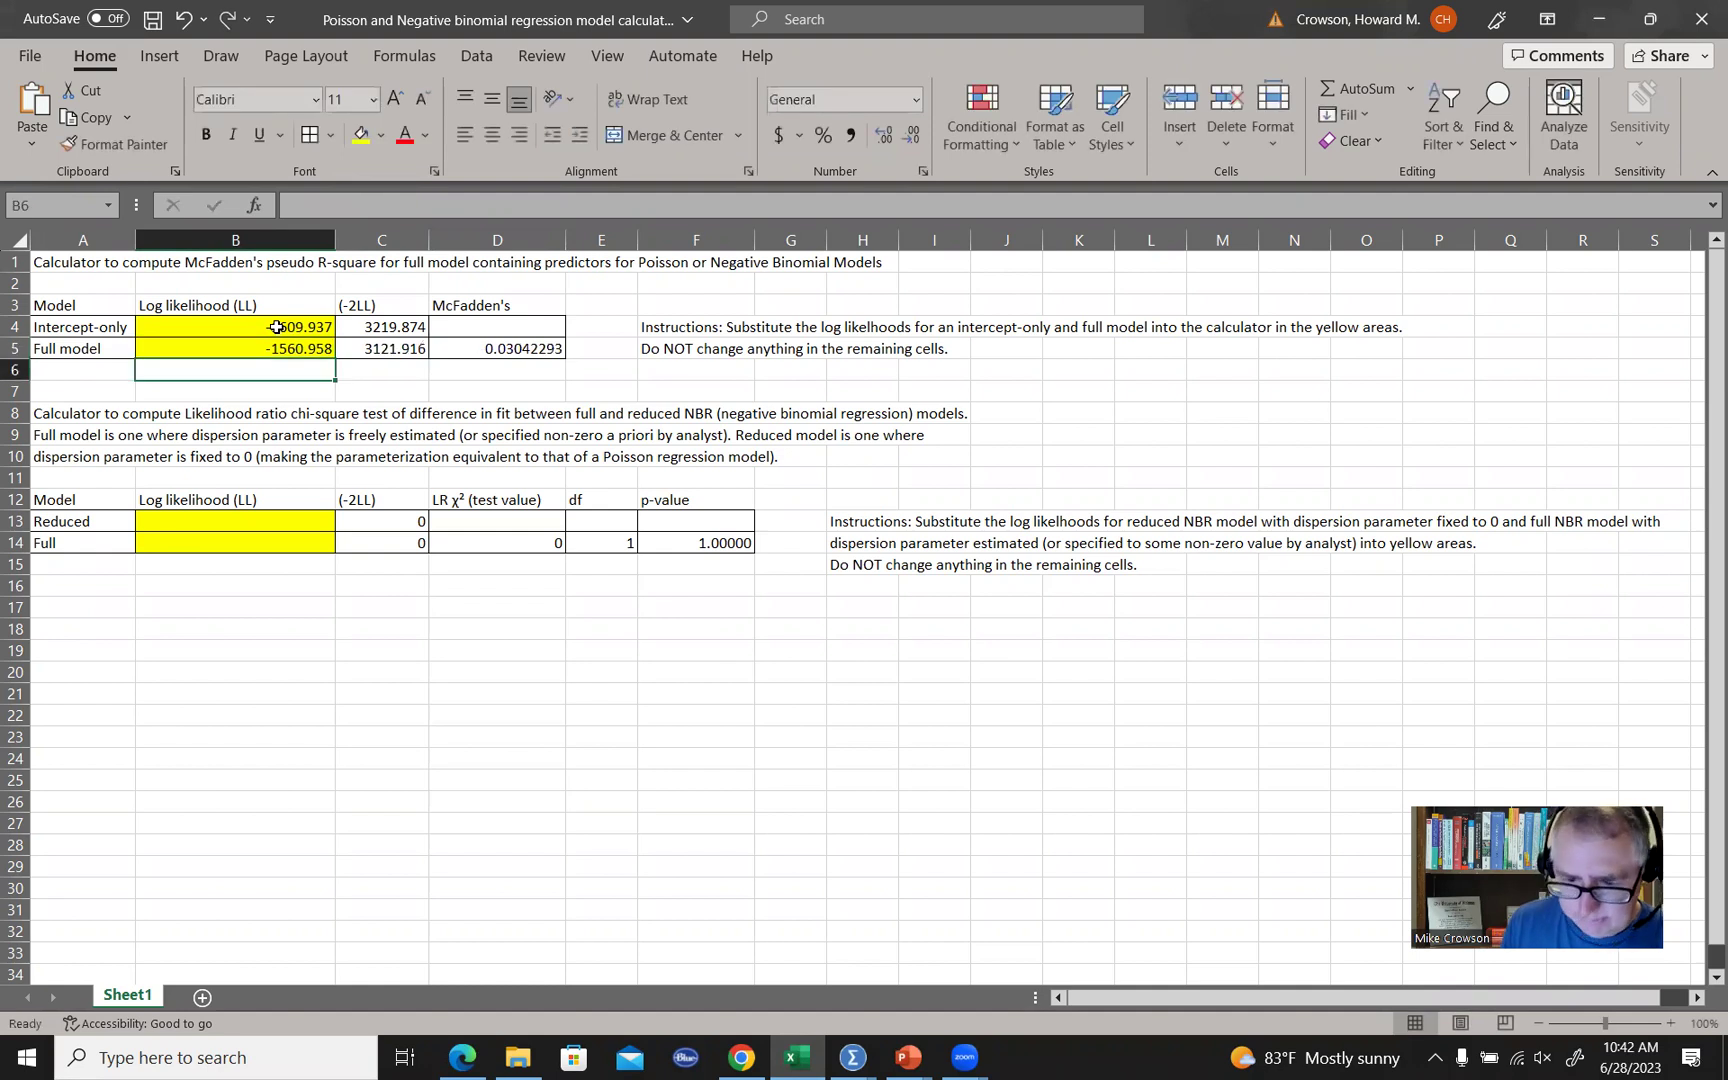
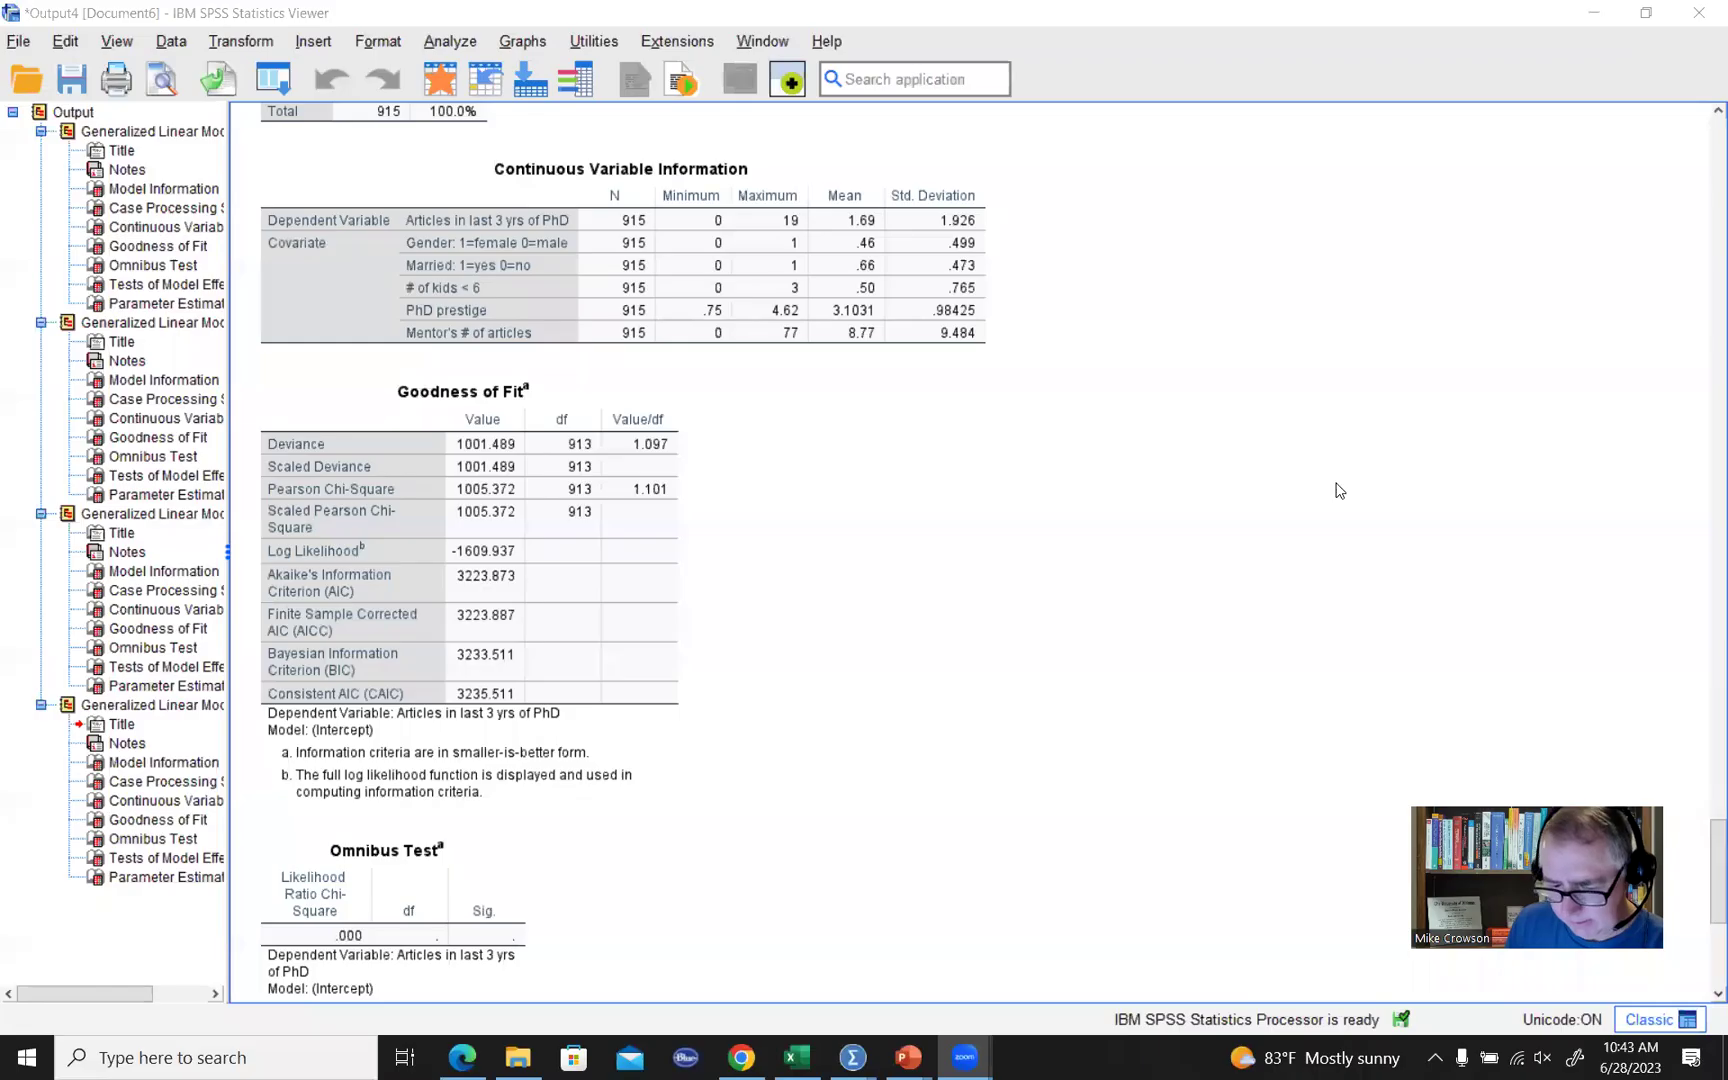
In the SPSS output, locate the full negative binomial model's Parameter Estimates table and circle the (Negative binomial) dispersion estimate.
scroll(1340, 490, "down", 10)
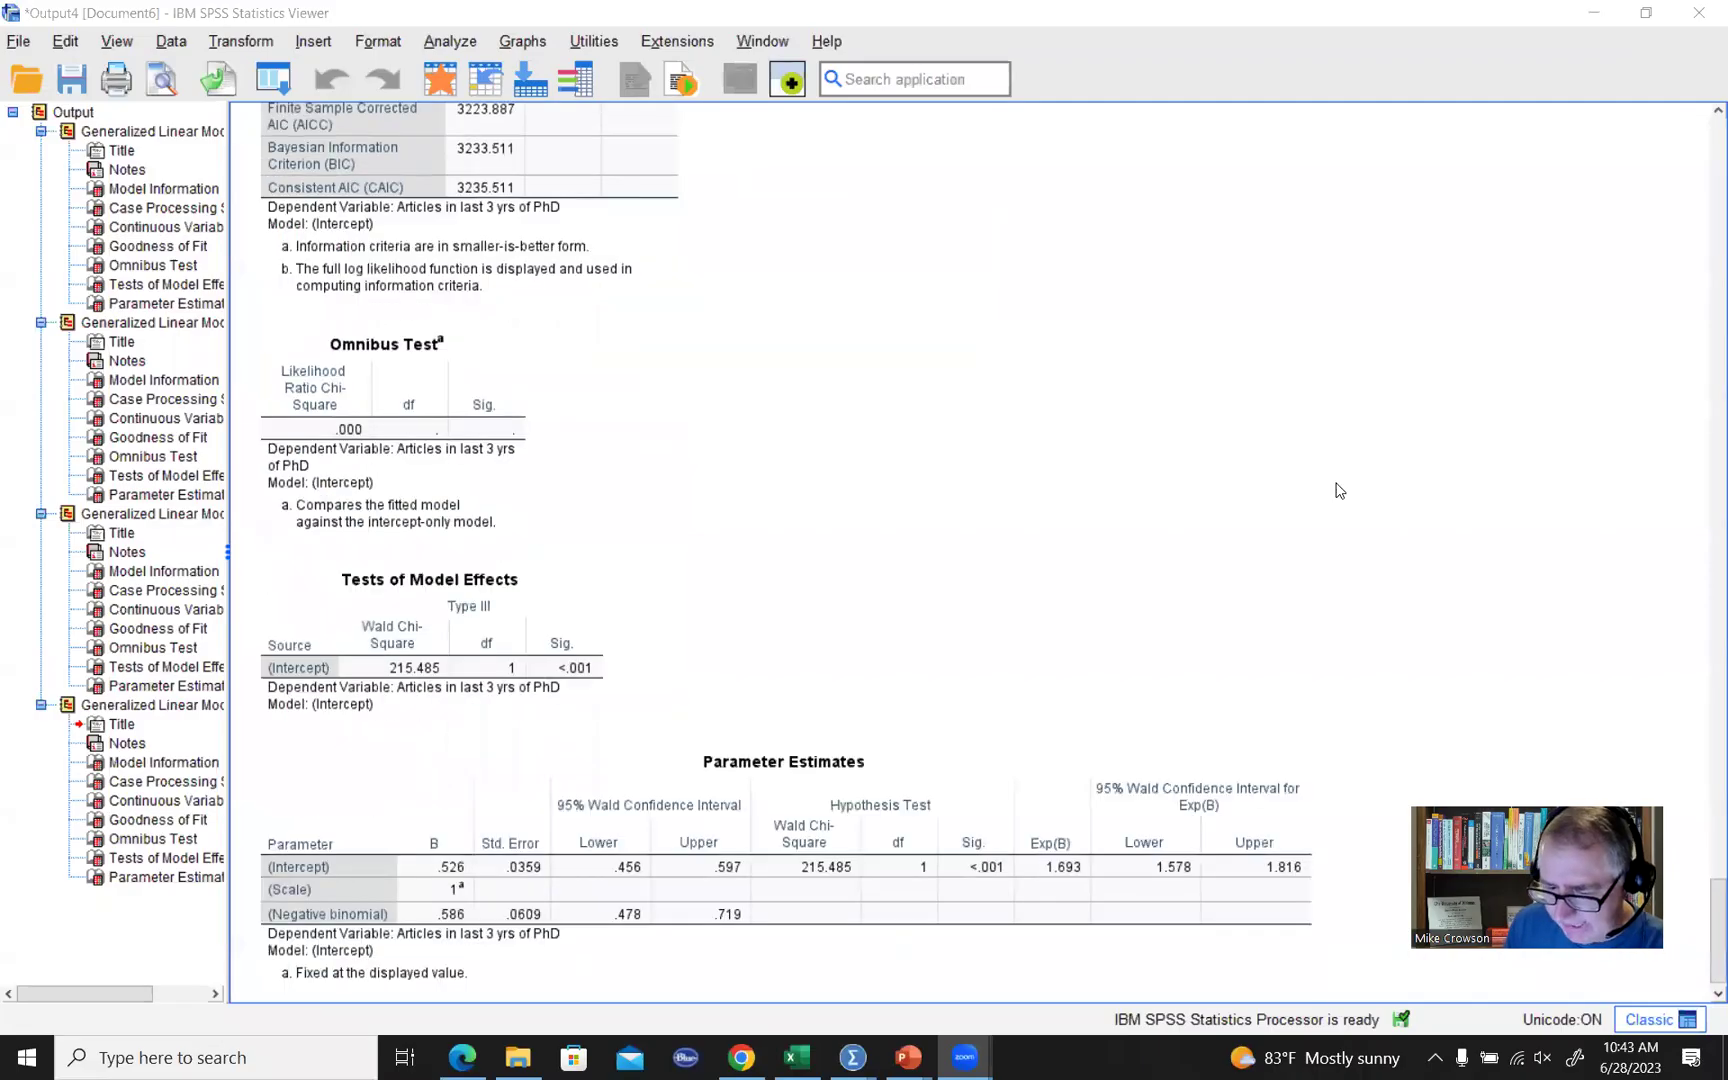
scroll(1340, 490, "up", 6)
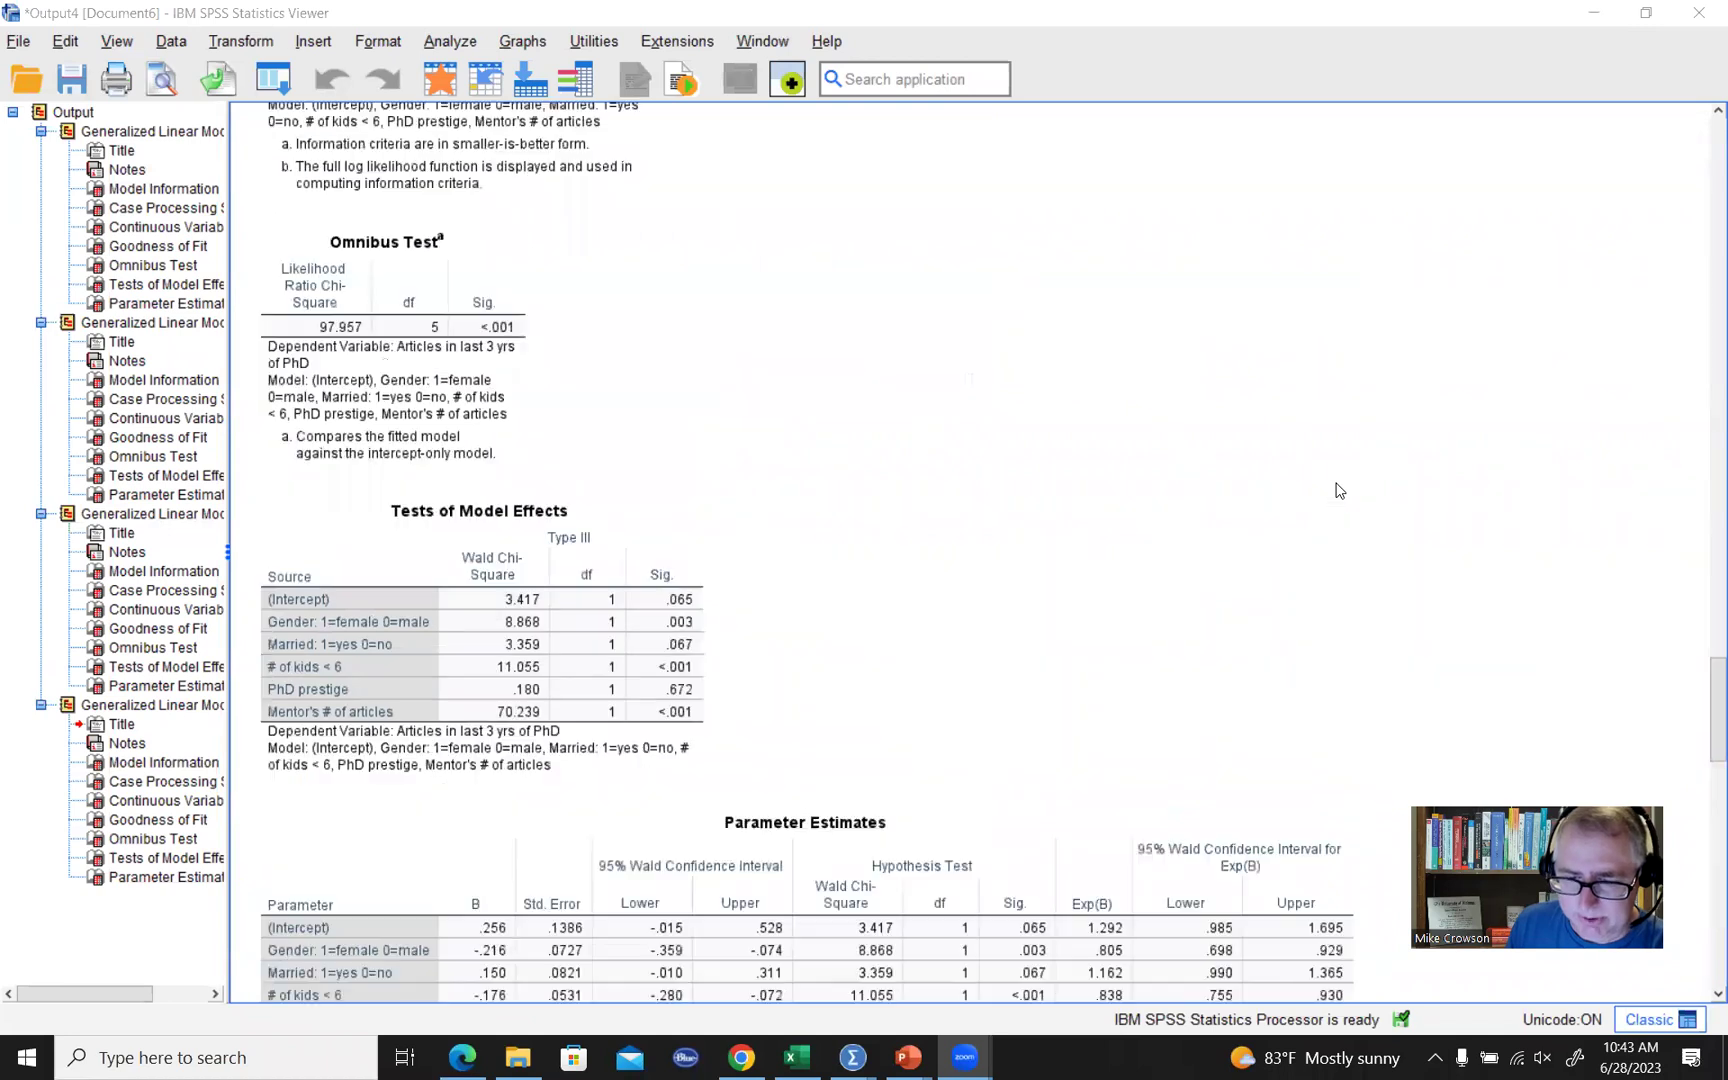
scroll(1340, 490, "up", 5)
scroll(1340, 490, "down", 7)
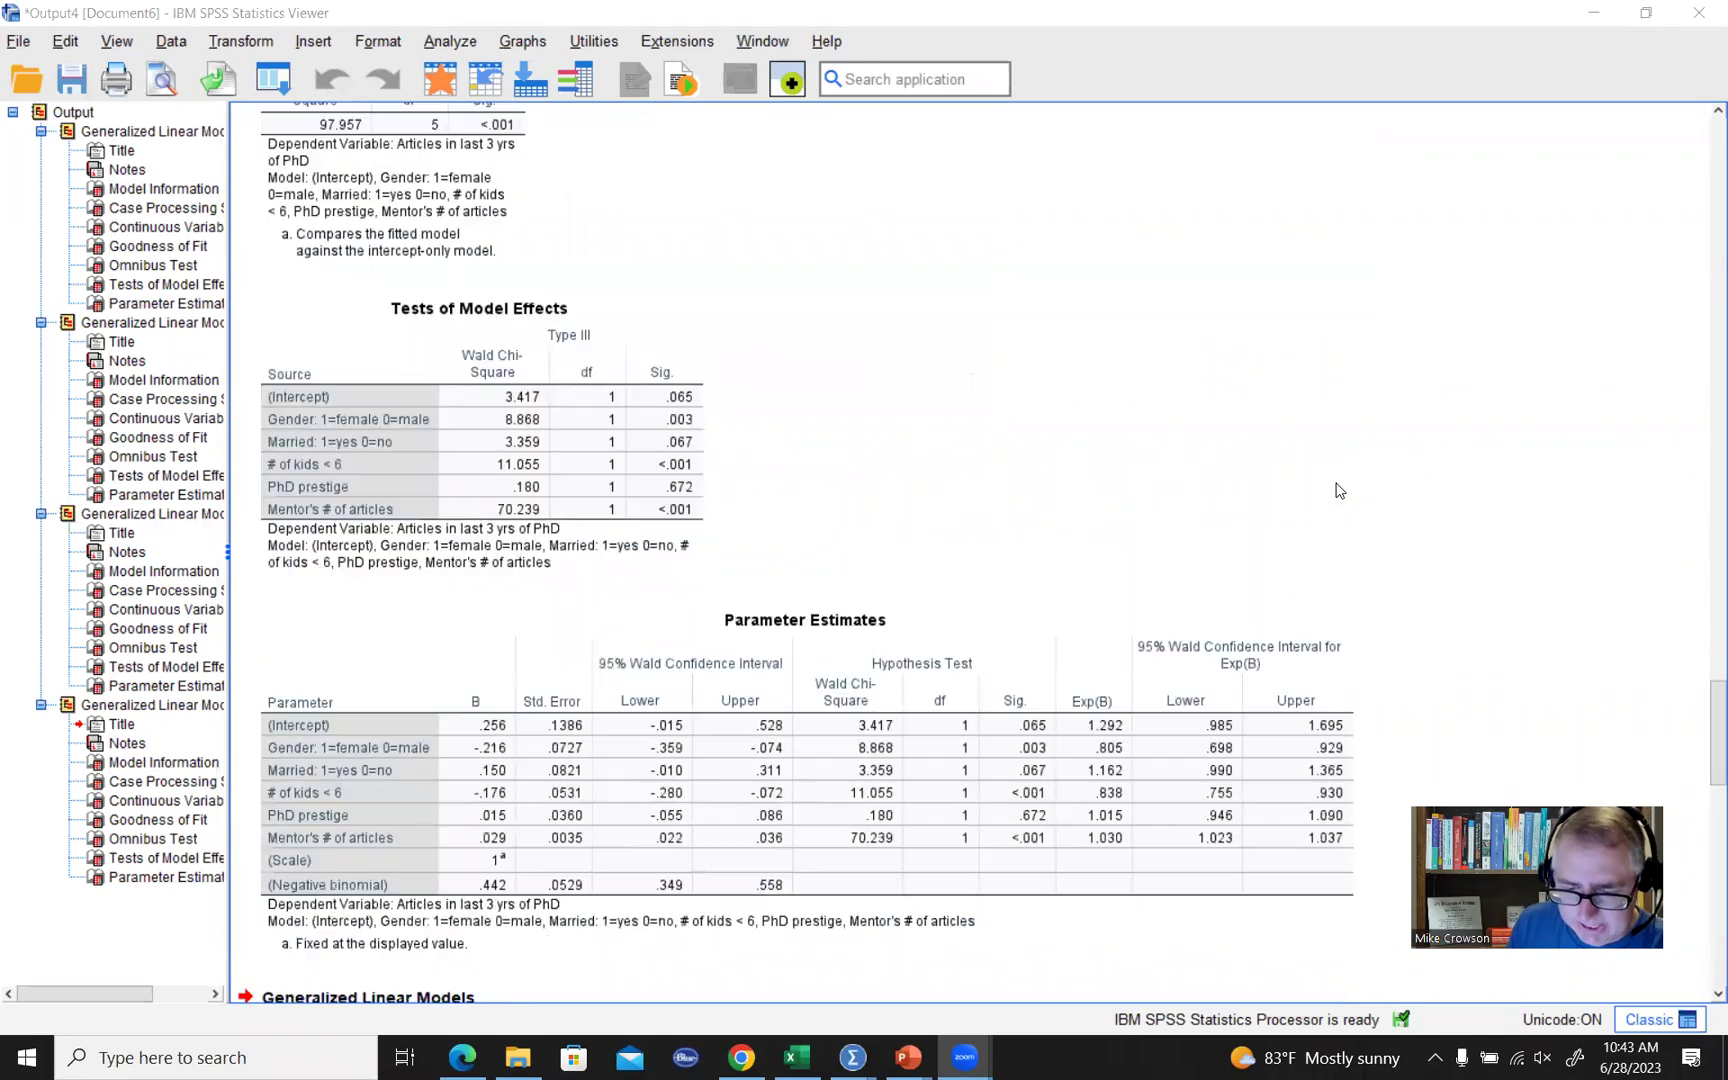
scroll(1340, 490, "down", 2)
scroll(1320, 505, "down", 2)
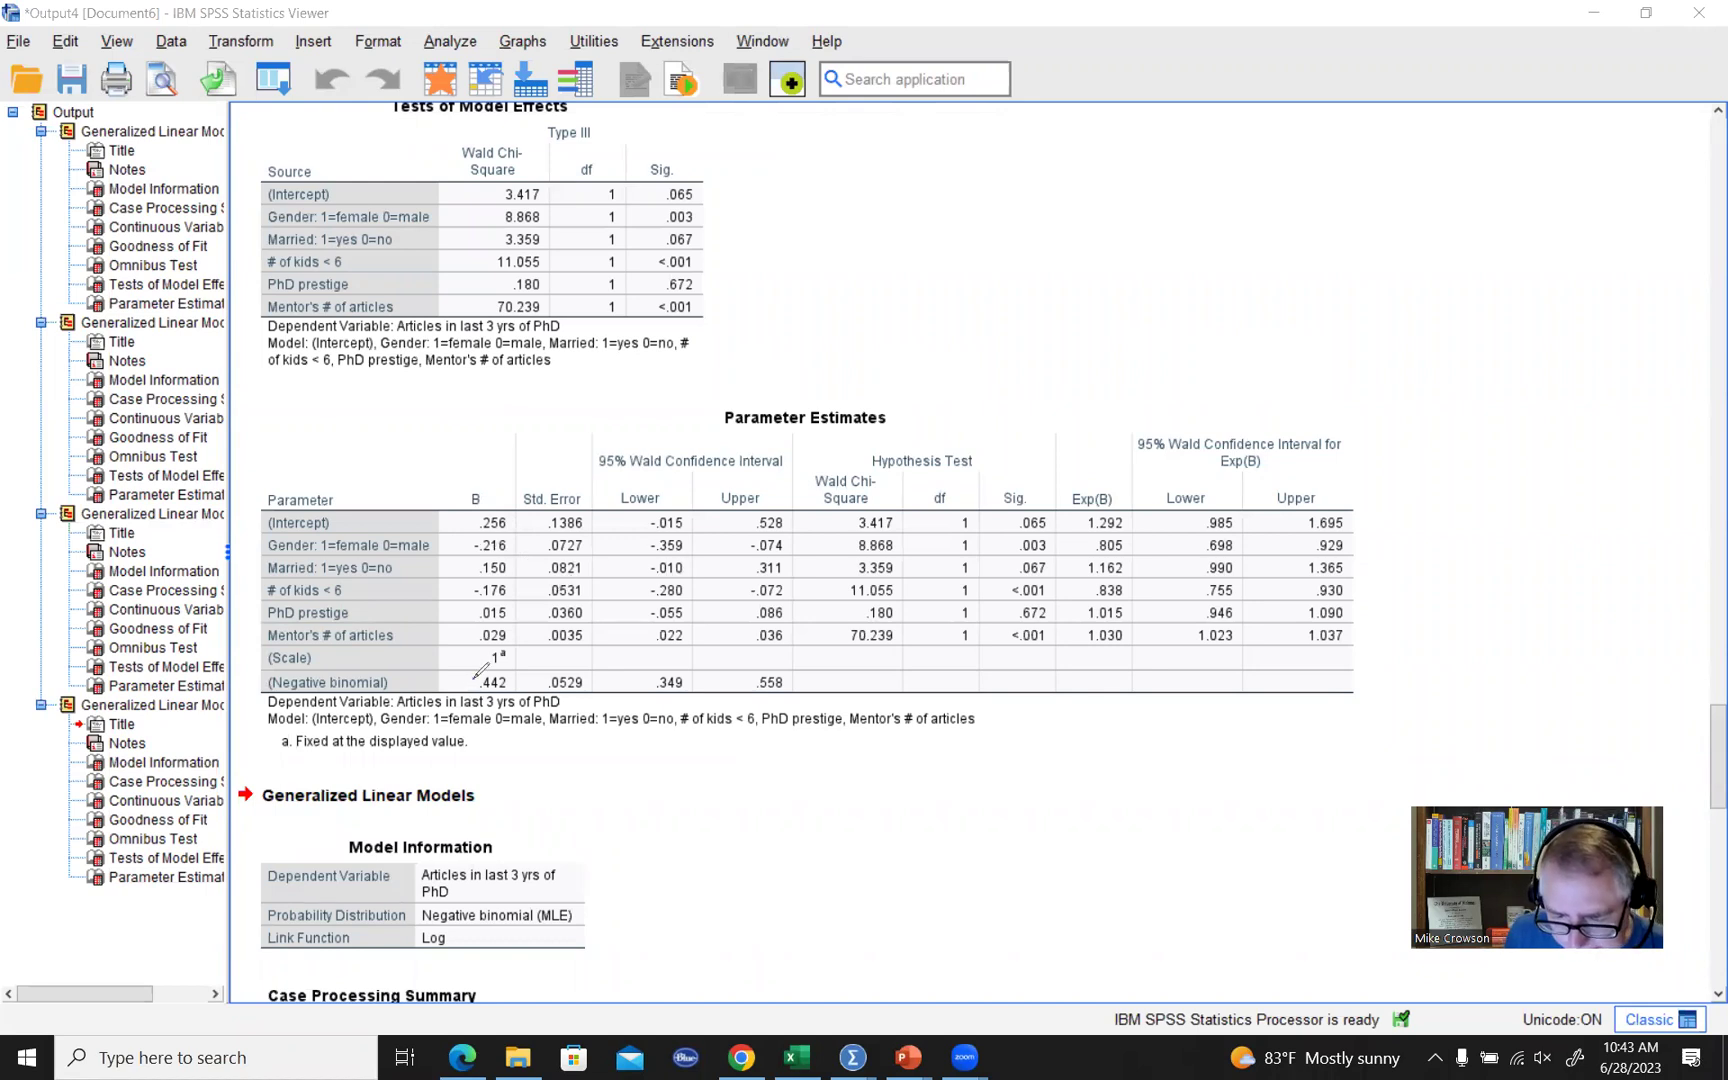
mouse_move(473, 676)
left_mouse_down()
mouse_move(519, 688)
mouse_move(472, 672)
left_mouse_up()
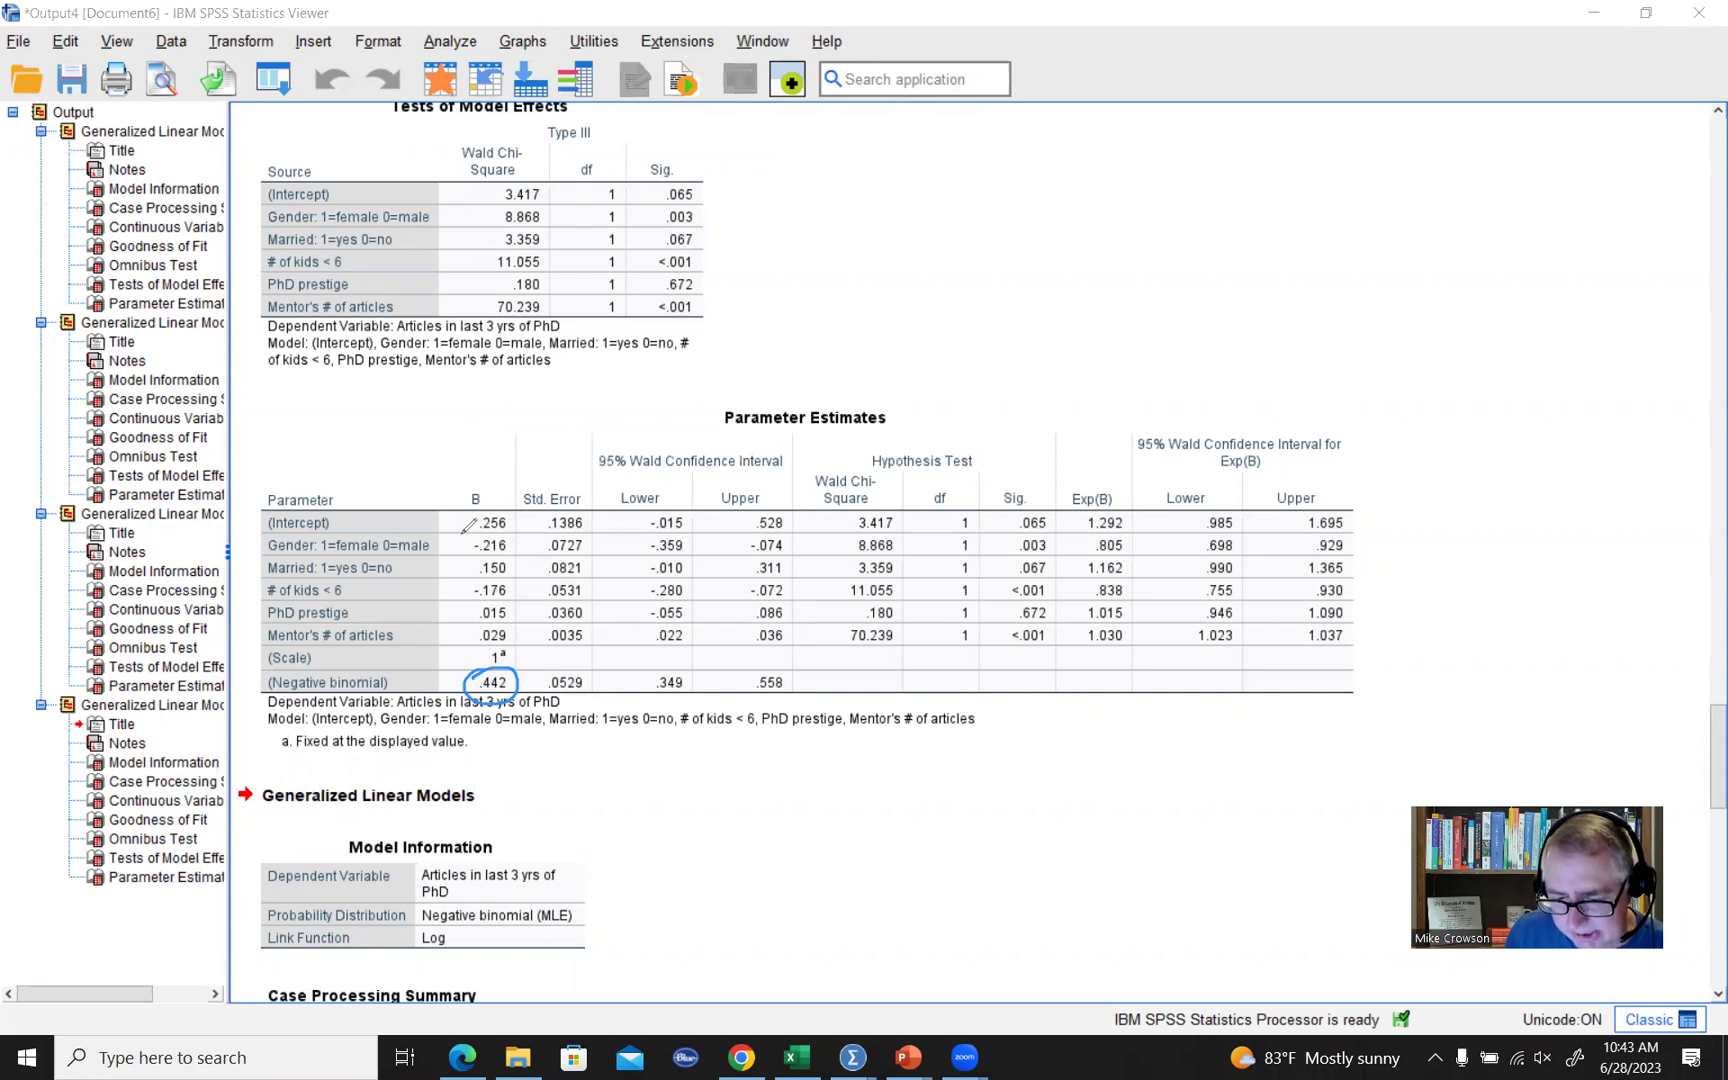
Examine the Gender and Married rows in Parameter Estimates, marking each B coefficient, Wald test, significance and Exp(B).
left_click_drag(451, 541, 477, 527)
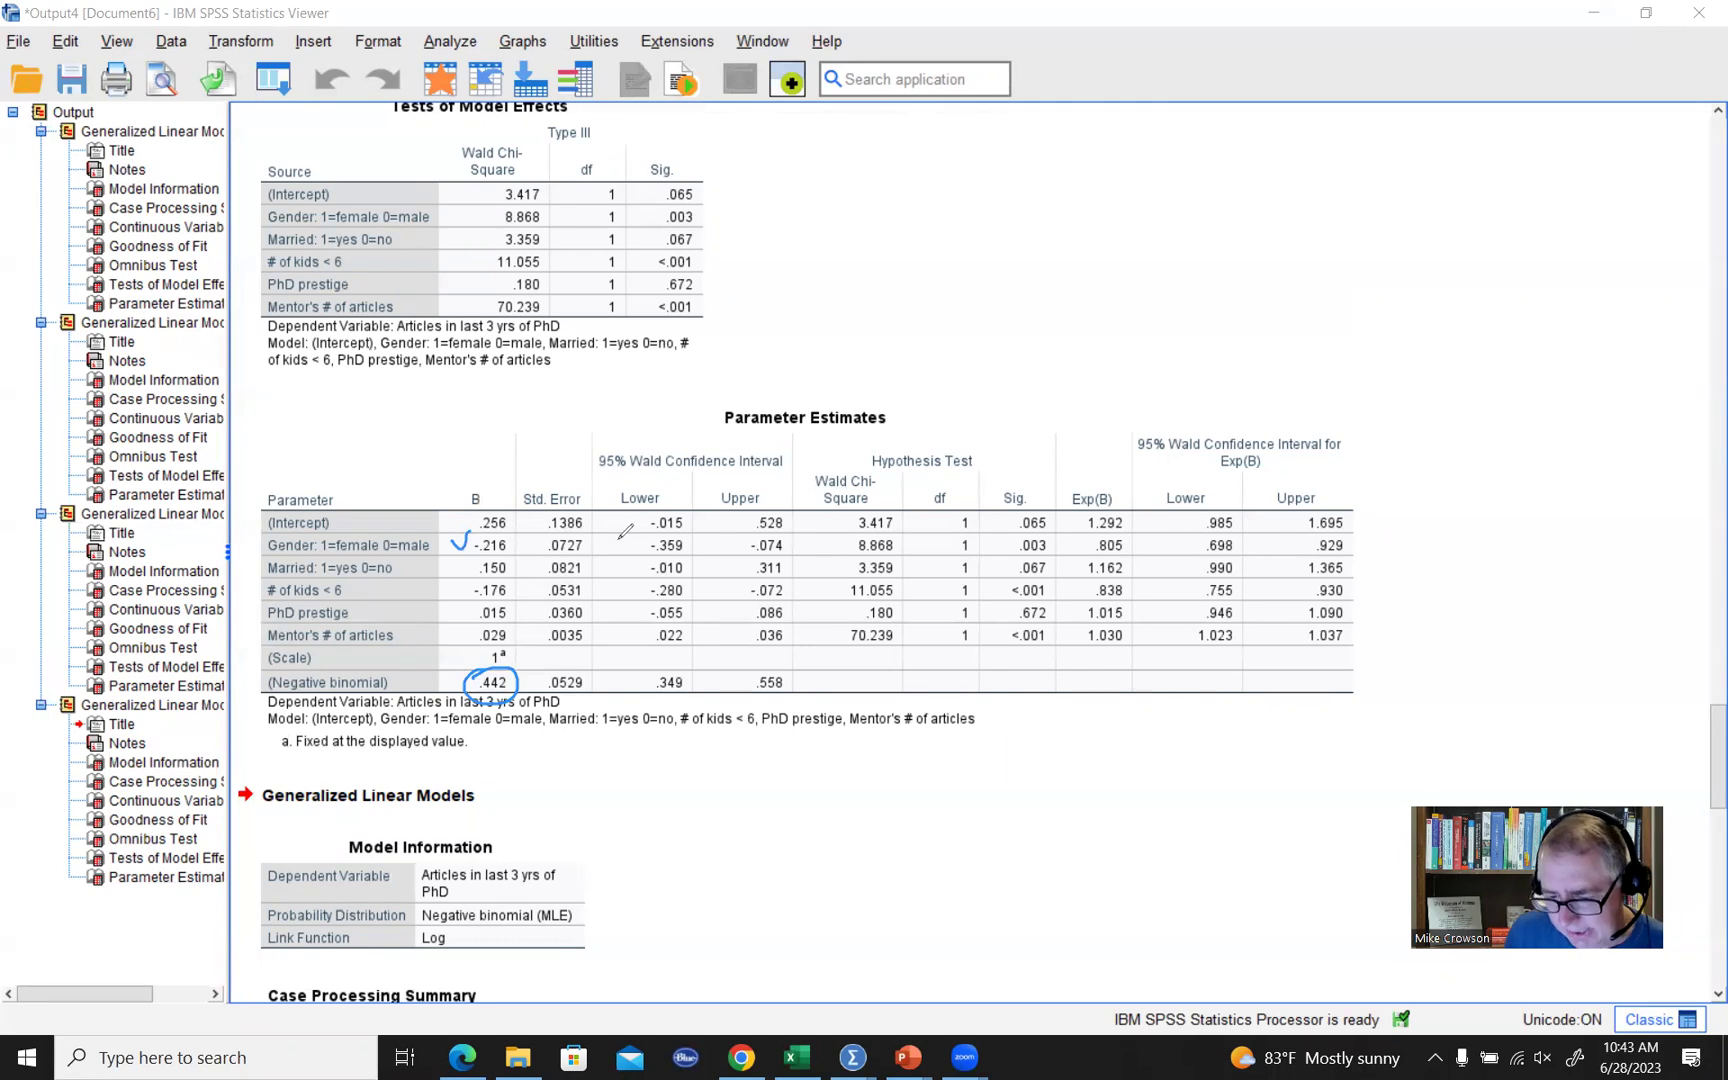
left_click_drag(850, 548, 1055, 547)
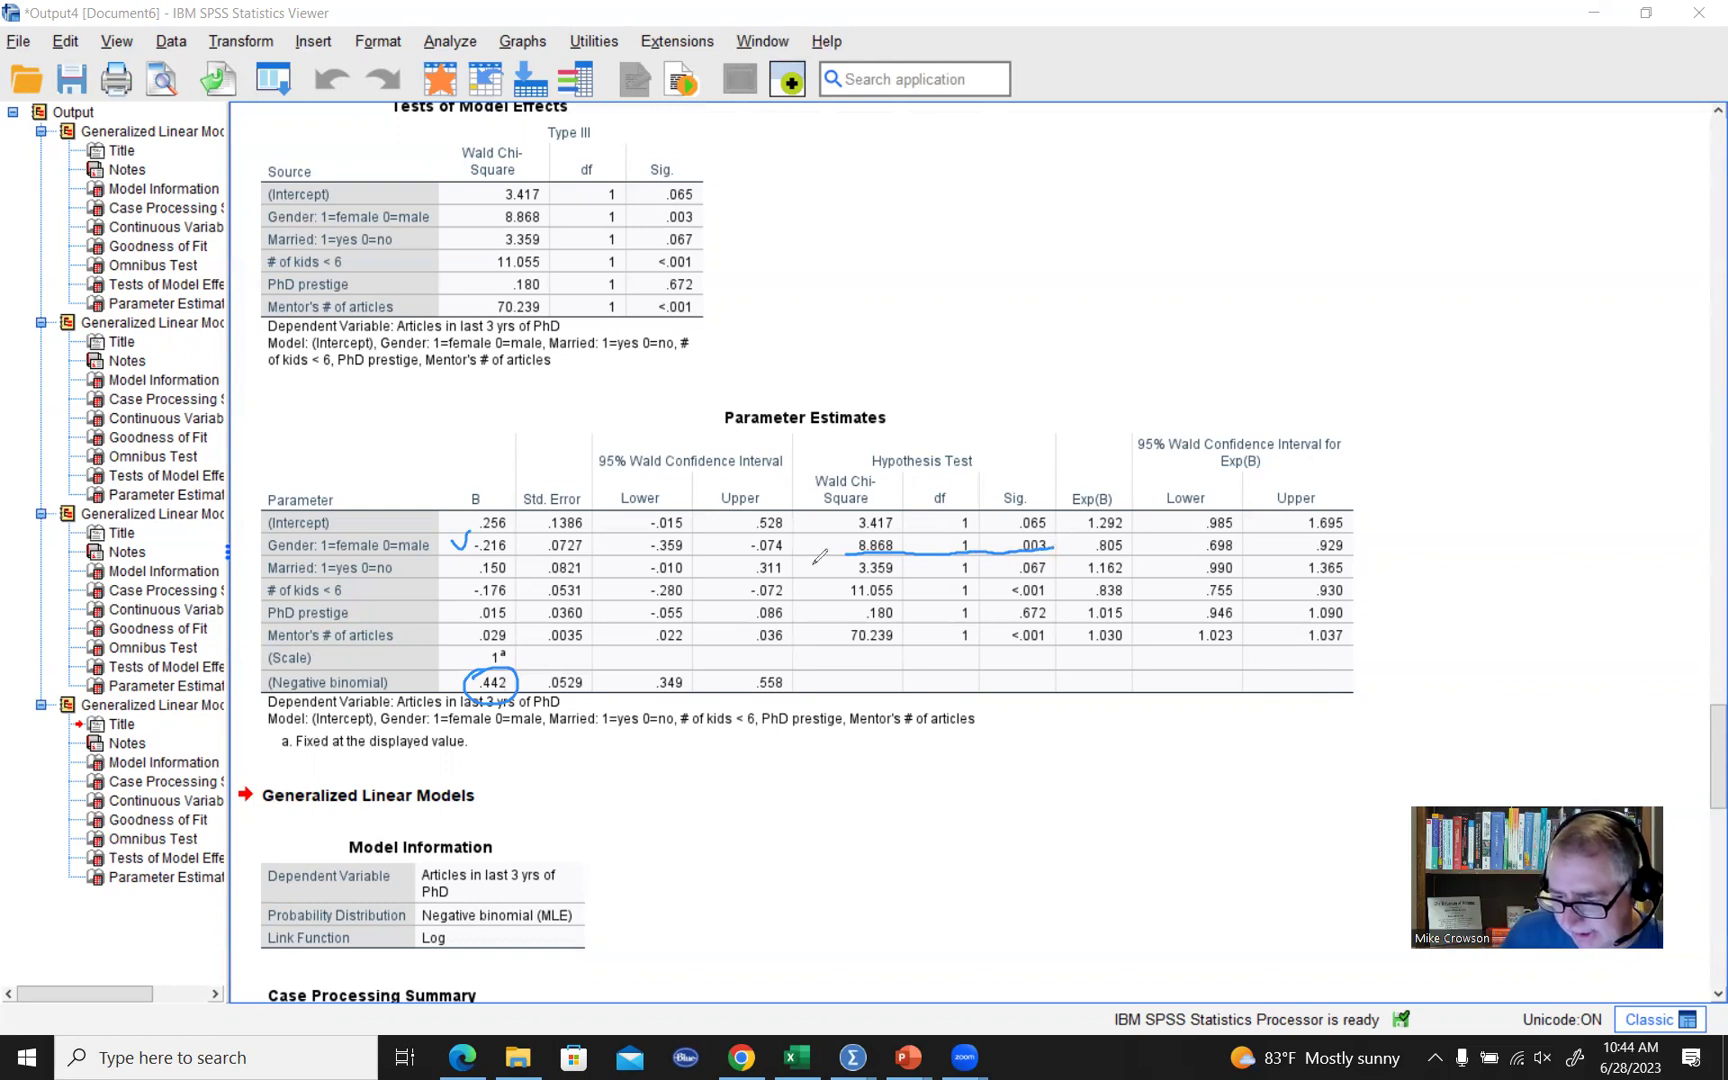
mouse_move(1097, 537)
left_mouse_down()
mouse_move(1139, 551)
mouse_move(1078, 548)
mouse_move(1108, 530)
left_mouse_up()
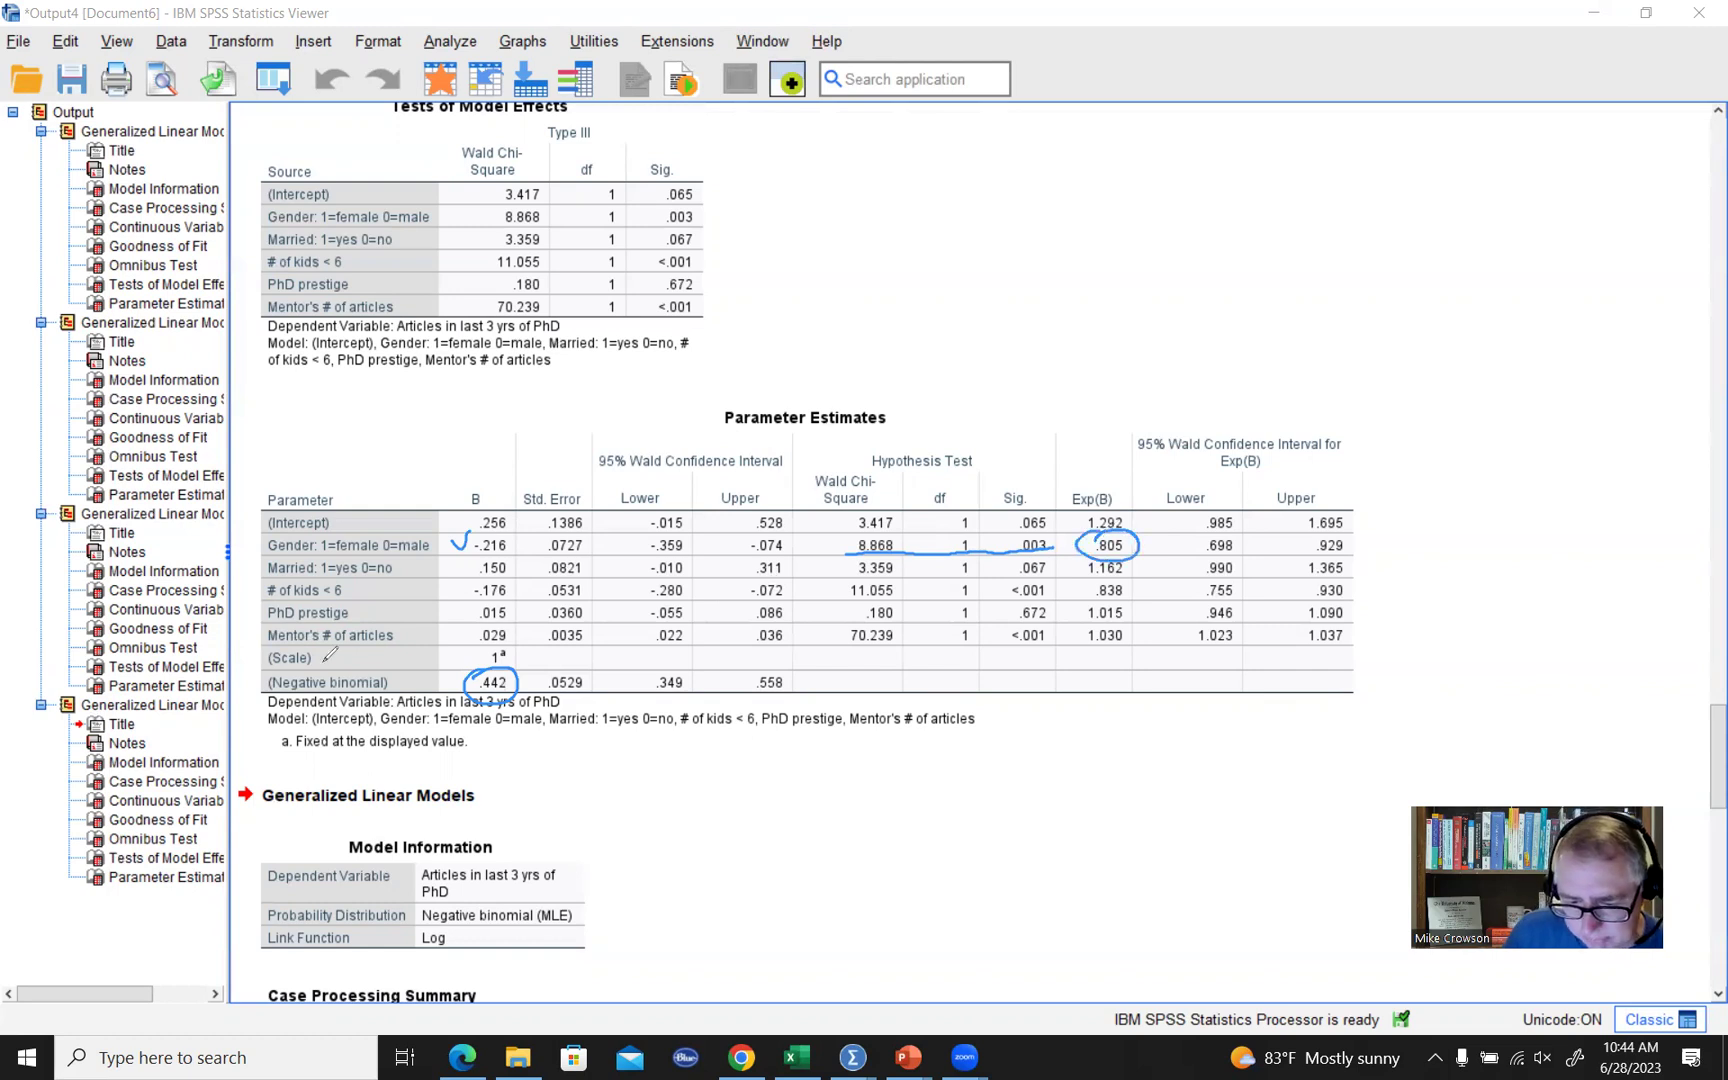
left_click_drag(447, 567, 462, 559)
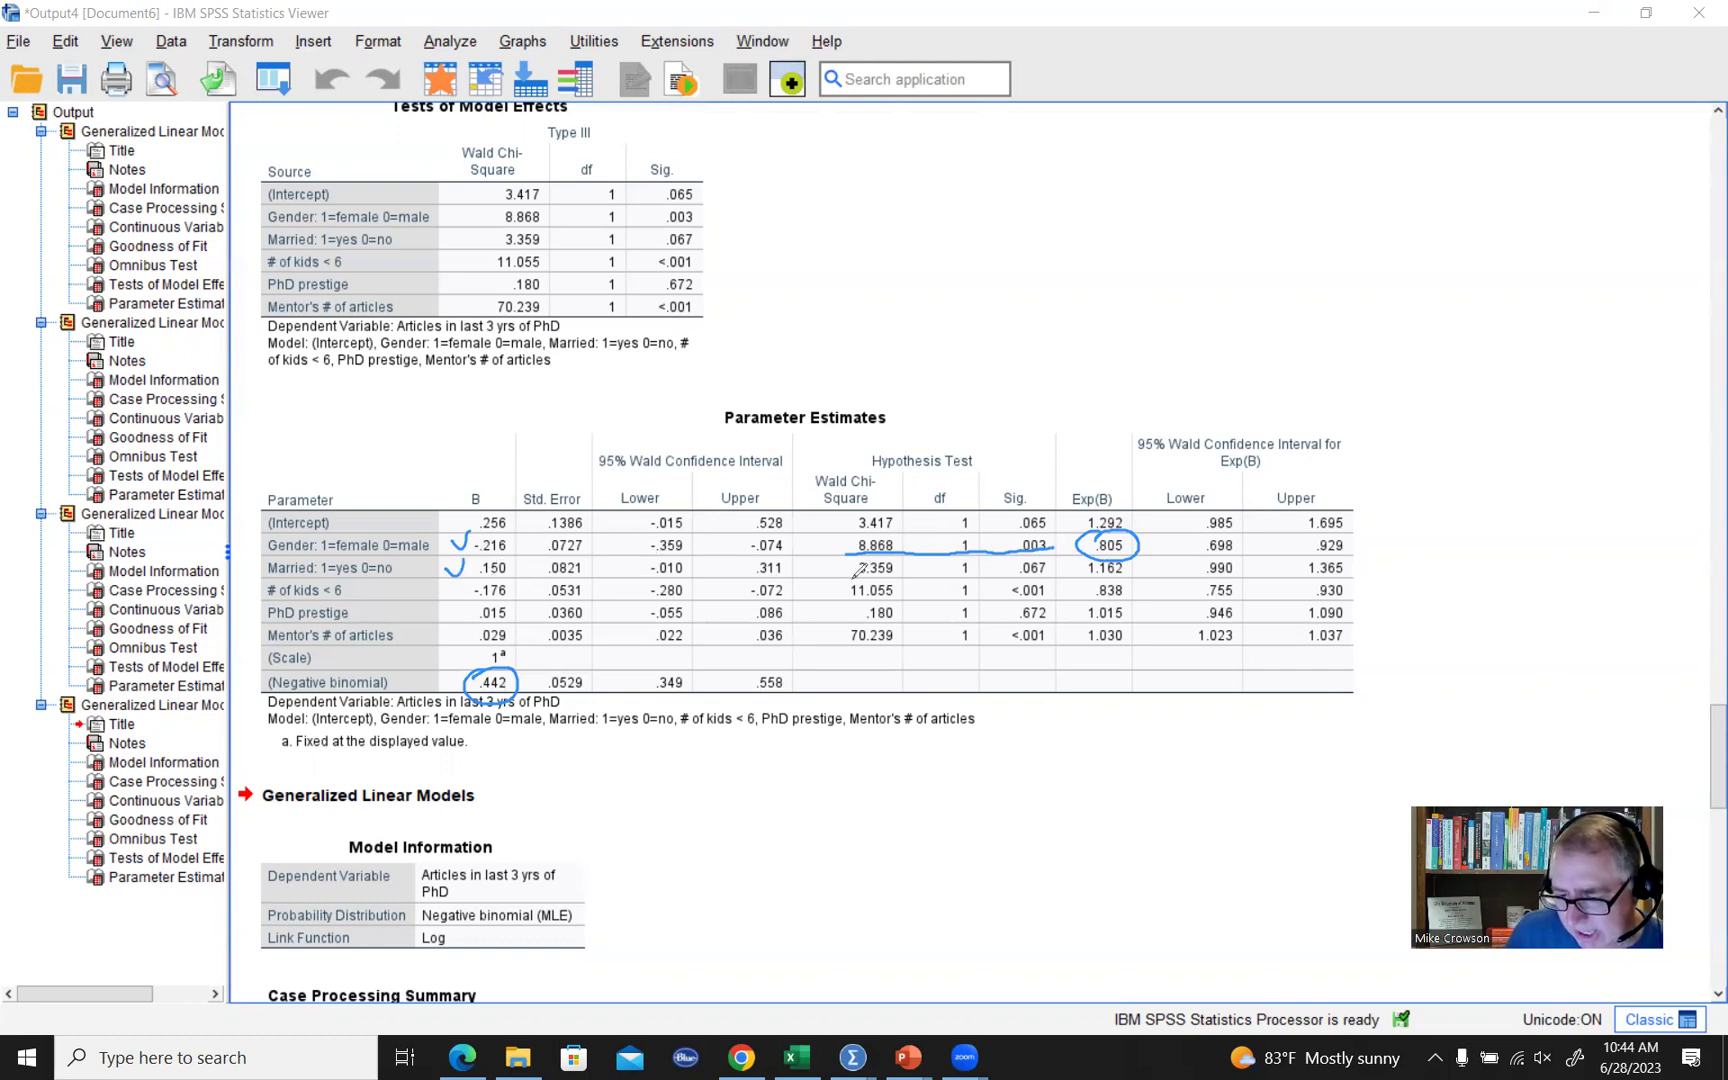
mouse_move(856, 577)
left_mouse_down()
mouse_move(1048, 578)
mouse_move(1055, 547)
left_mouse_up()
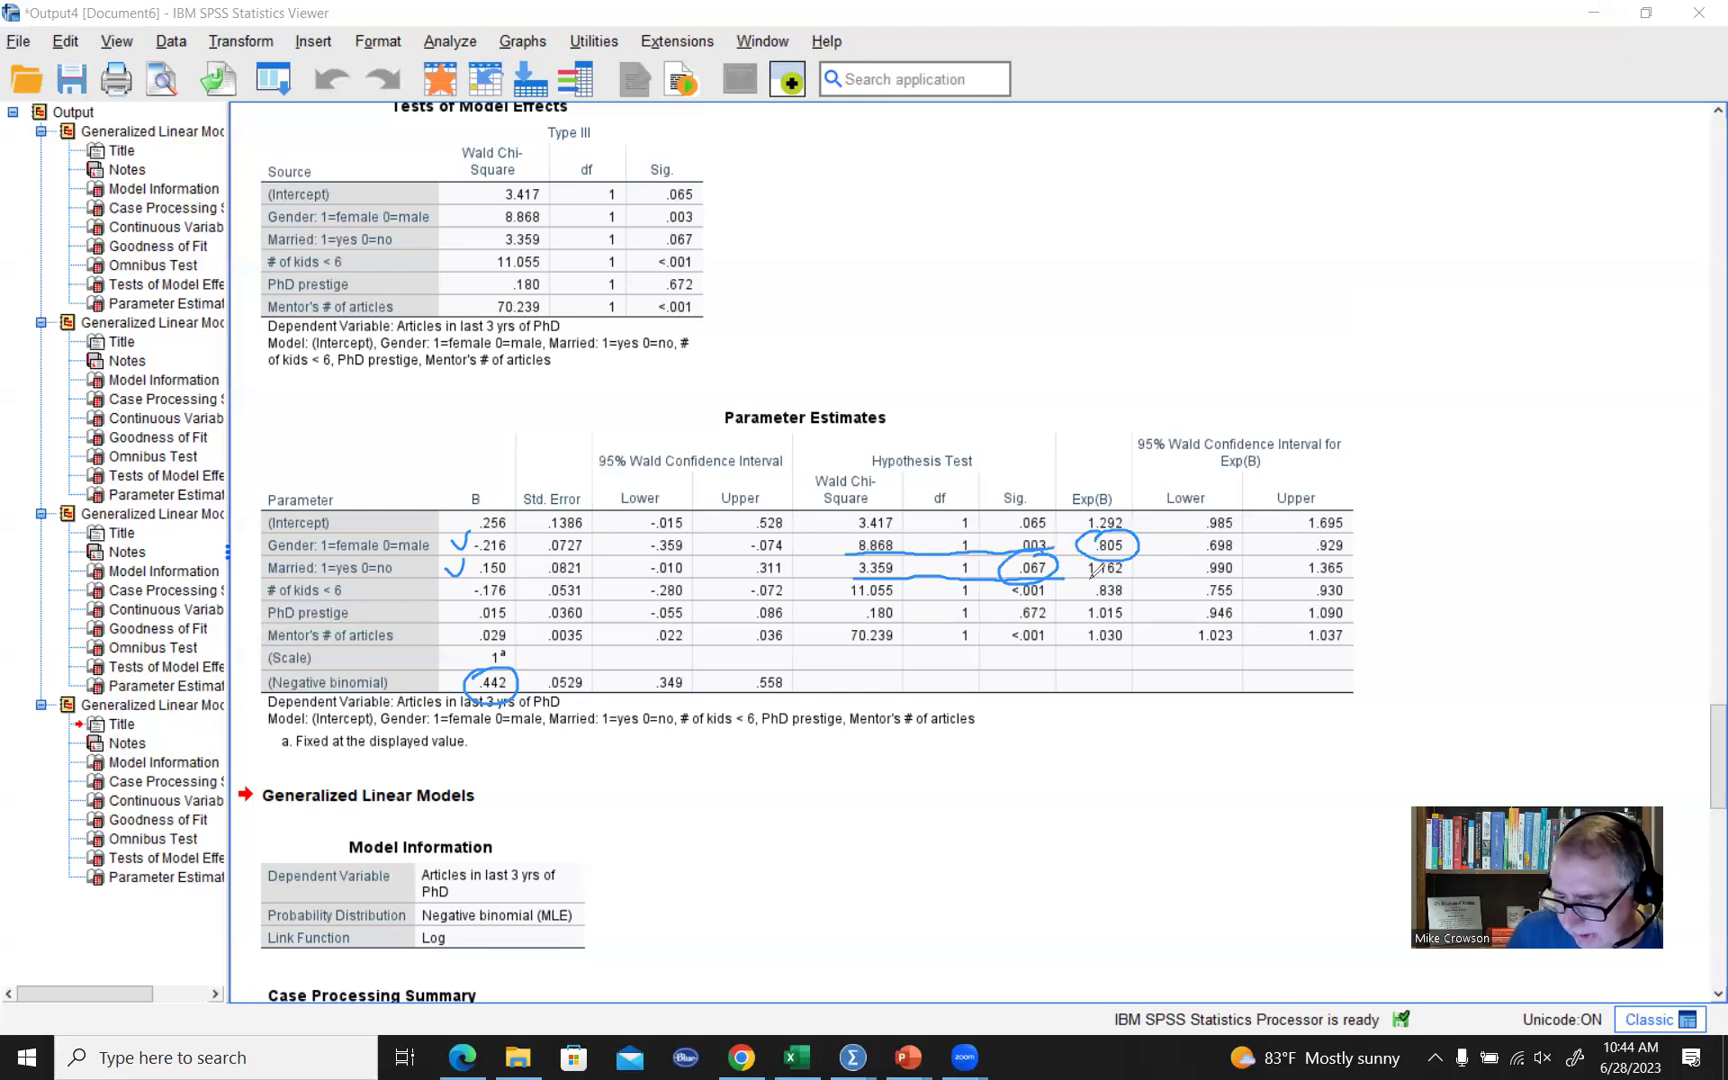
left_click_drag(1084, 578, 1121, 576)
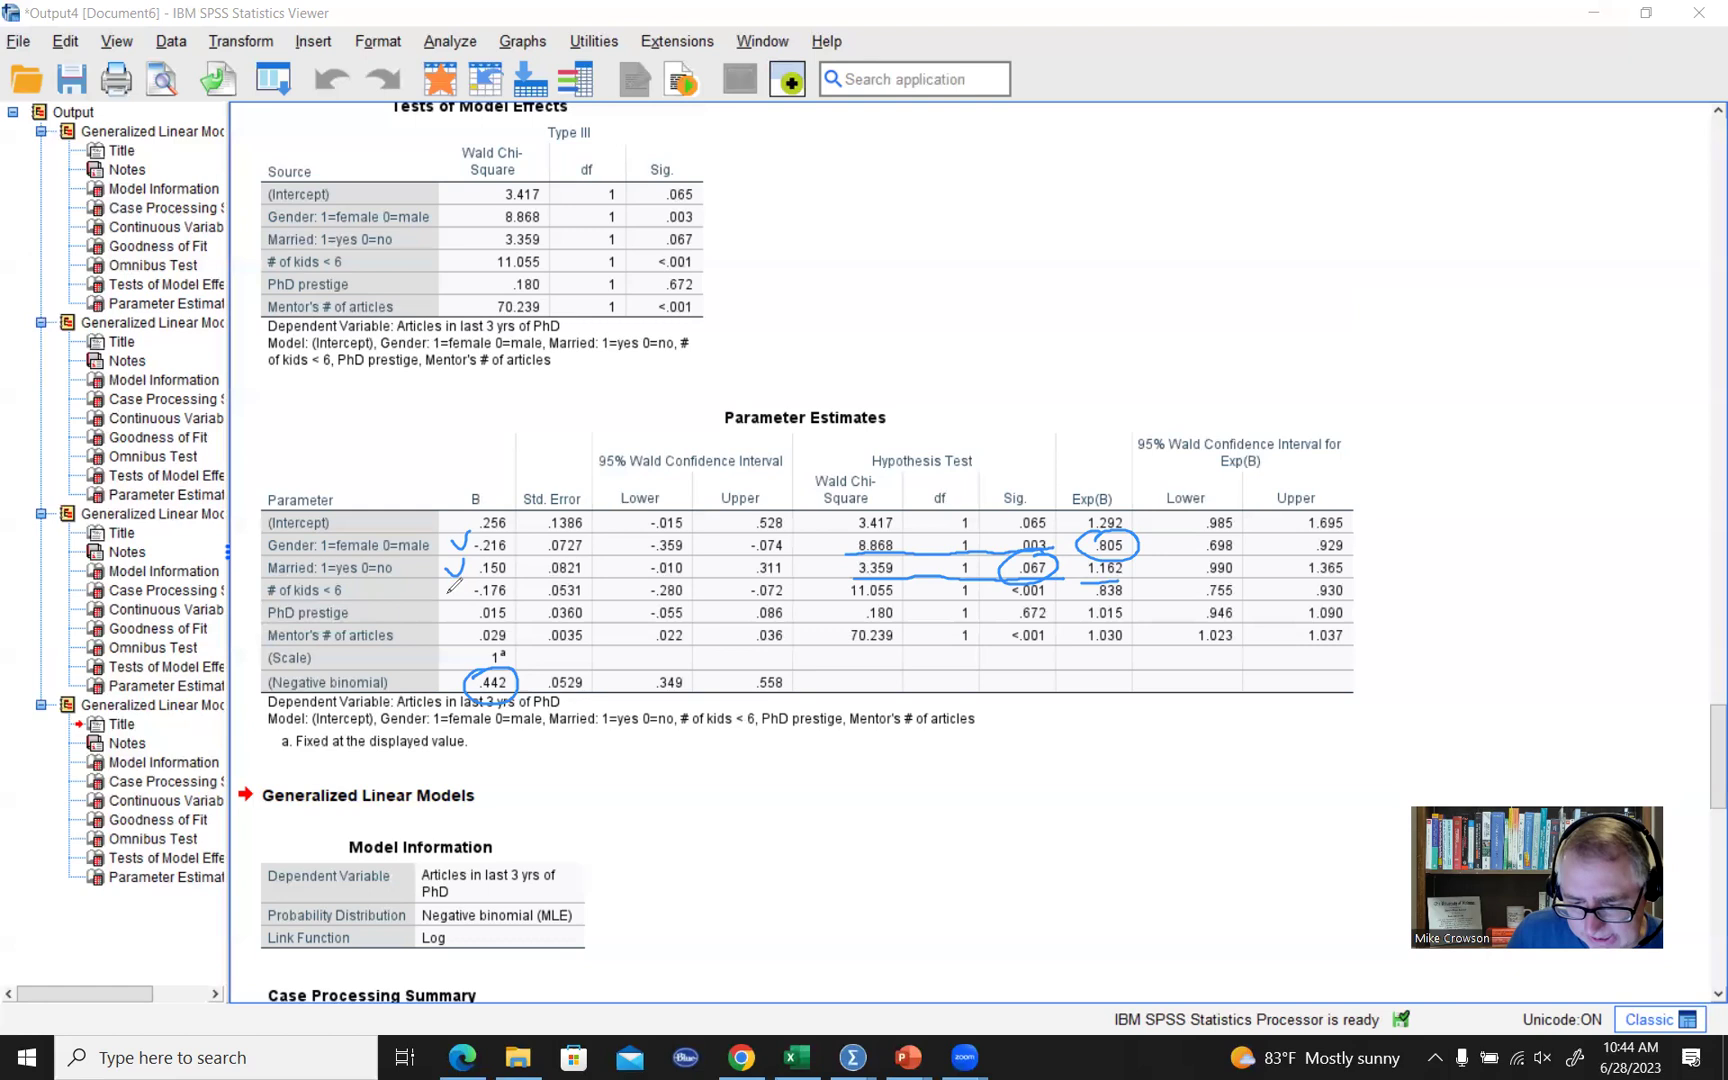
Examine the # of kids < 6, PhD prestige and Mentor's # of articles rows, marking coefficients and tests, and clear all marks.
left_click_drag(455, 578, 472, 573)
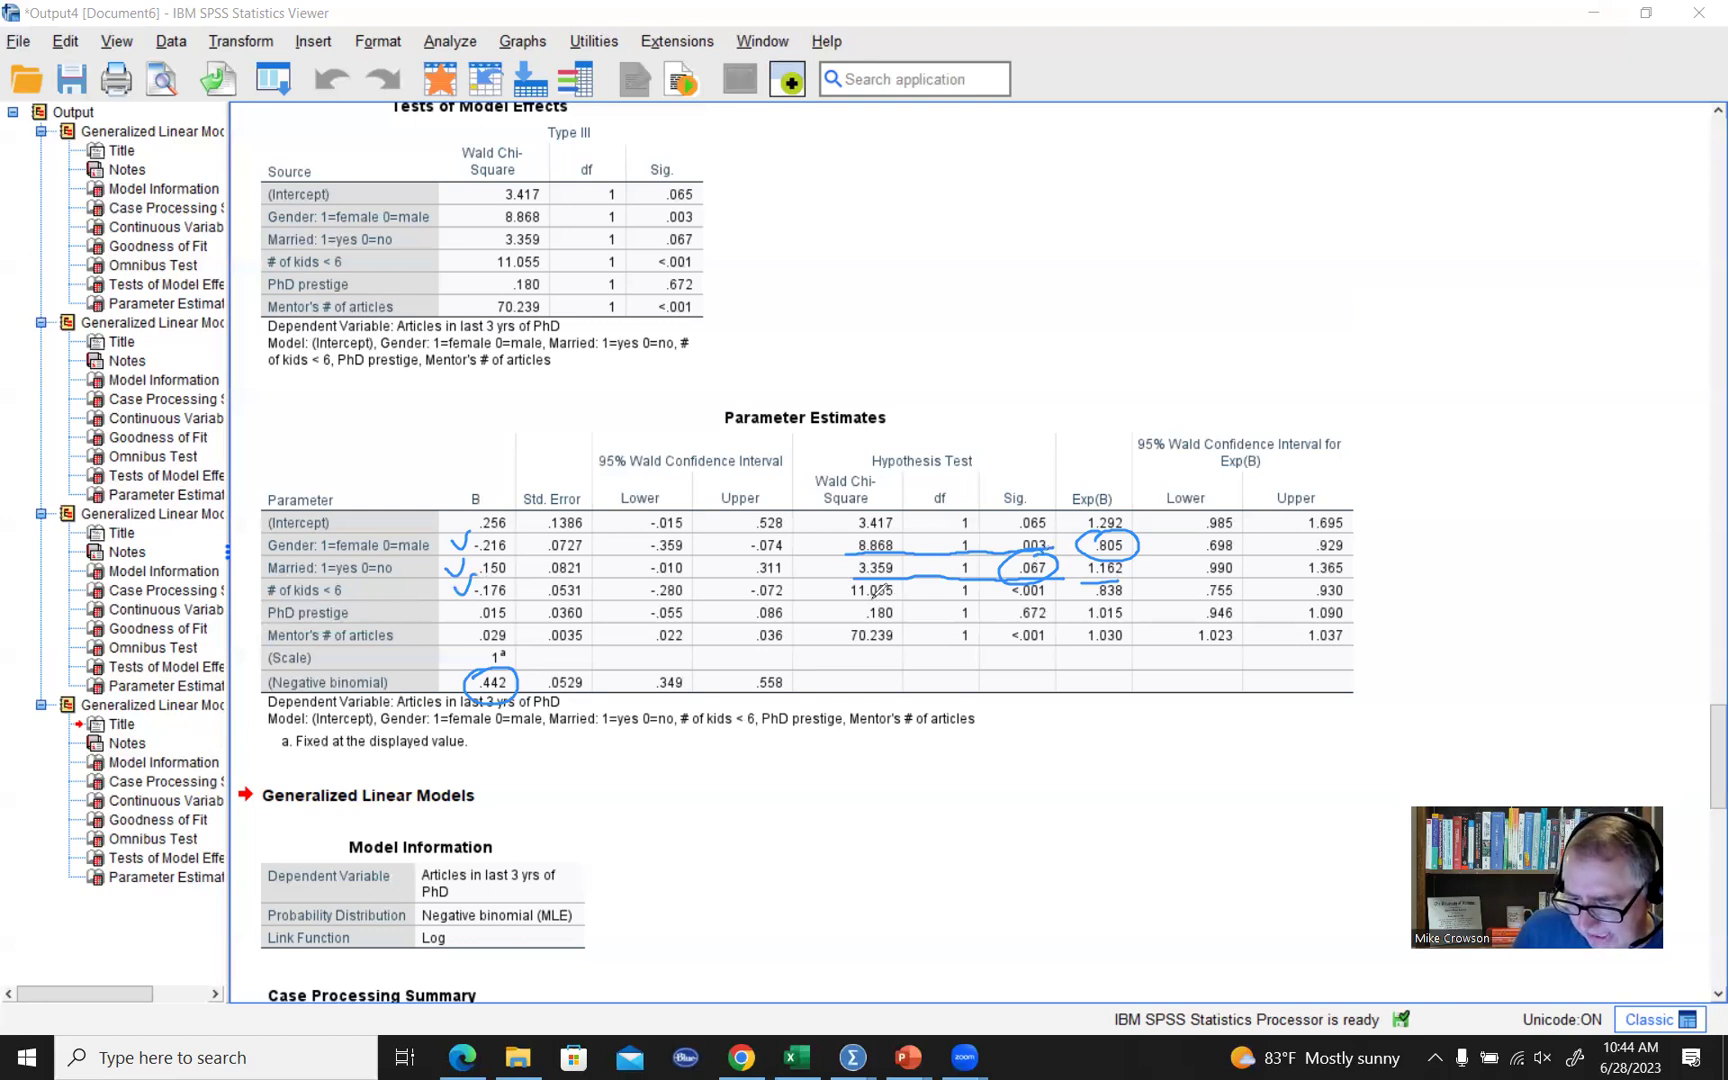
left_click_drag(872, 596, 1044, 612)
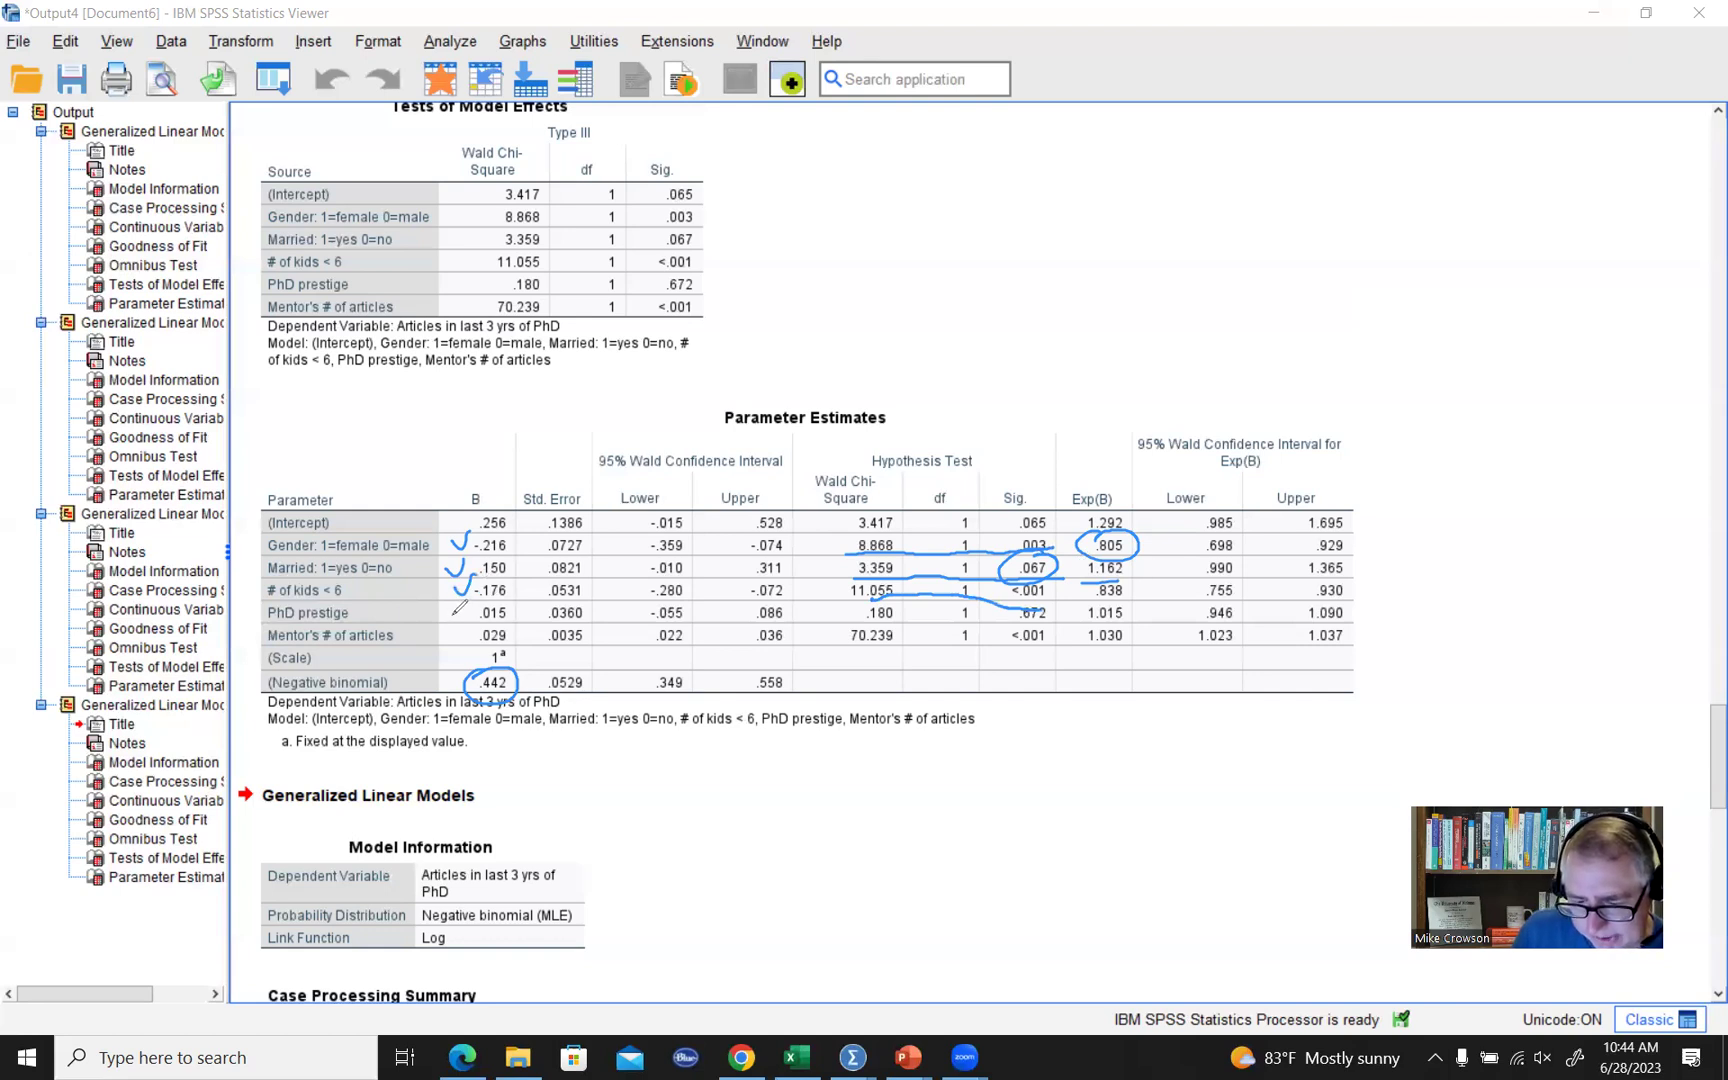
left_click_drag(456, 606, 479, 594)
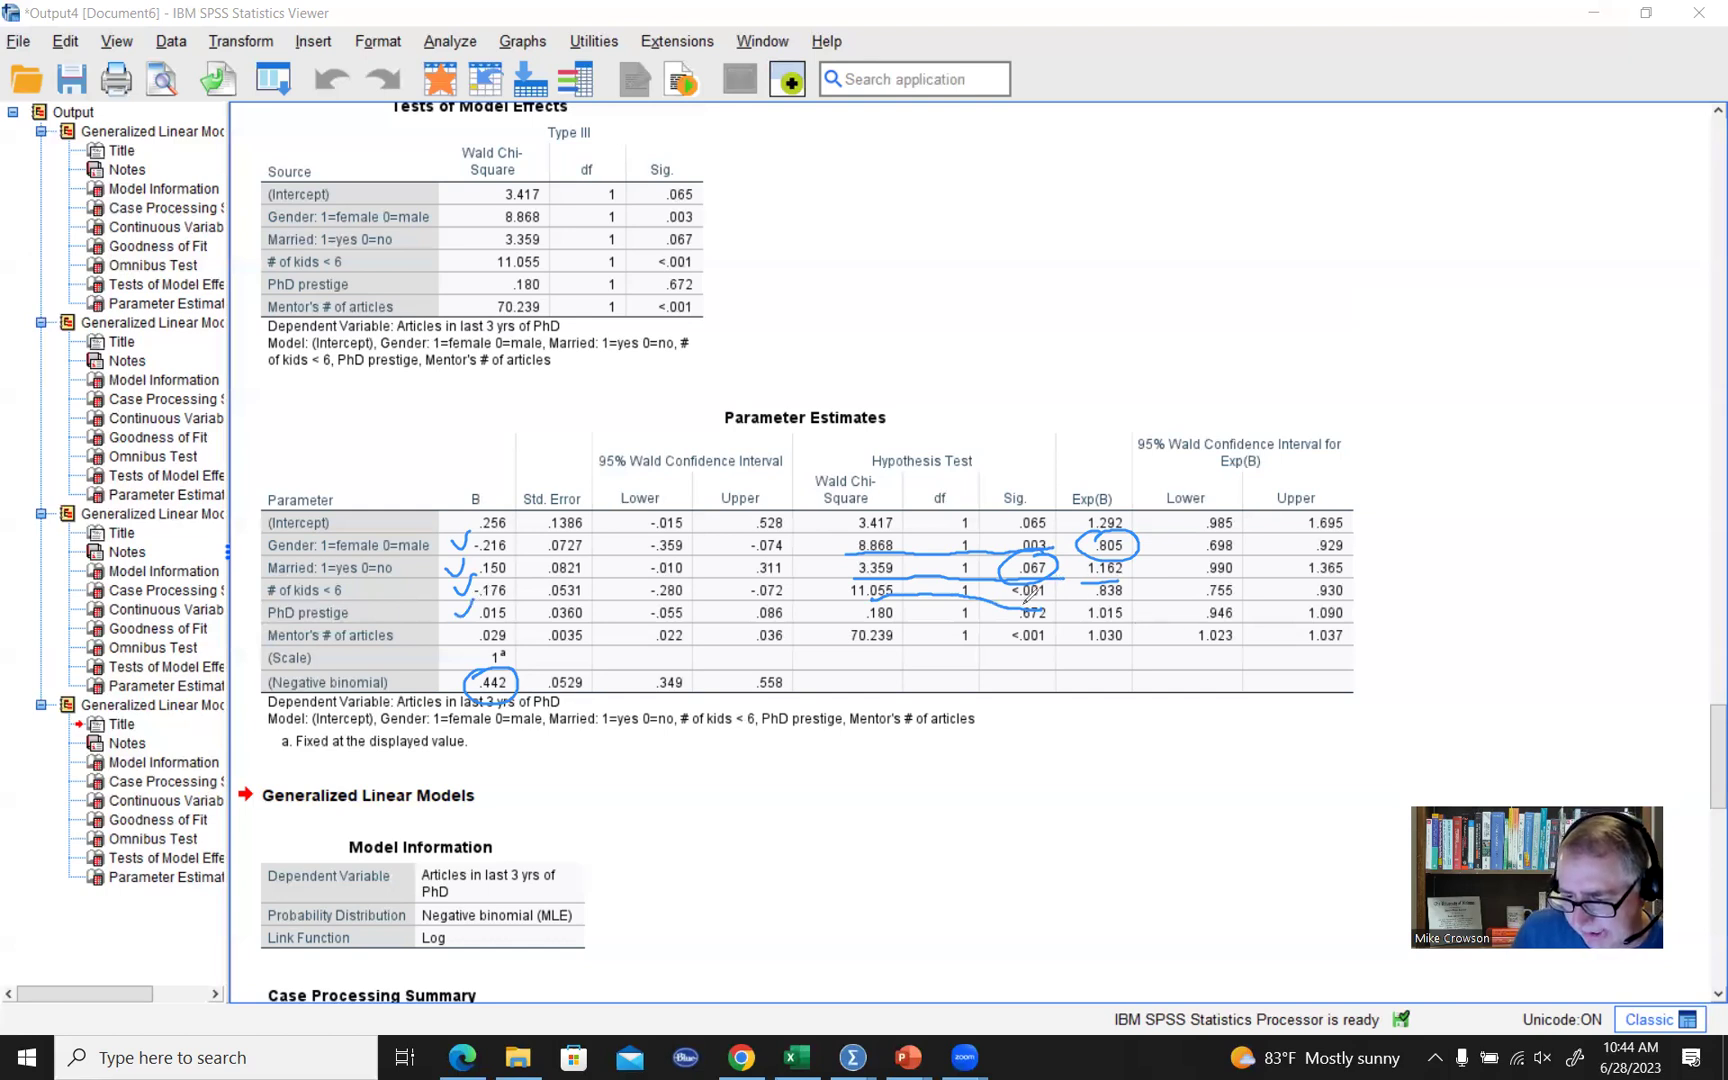
left_click_drag(1053, 605, 1076, 597)
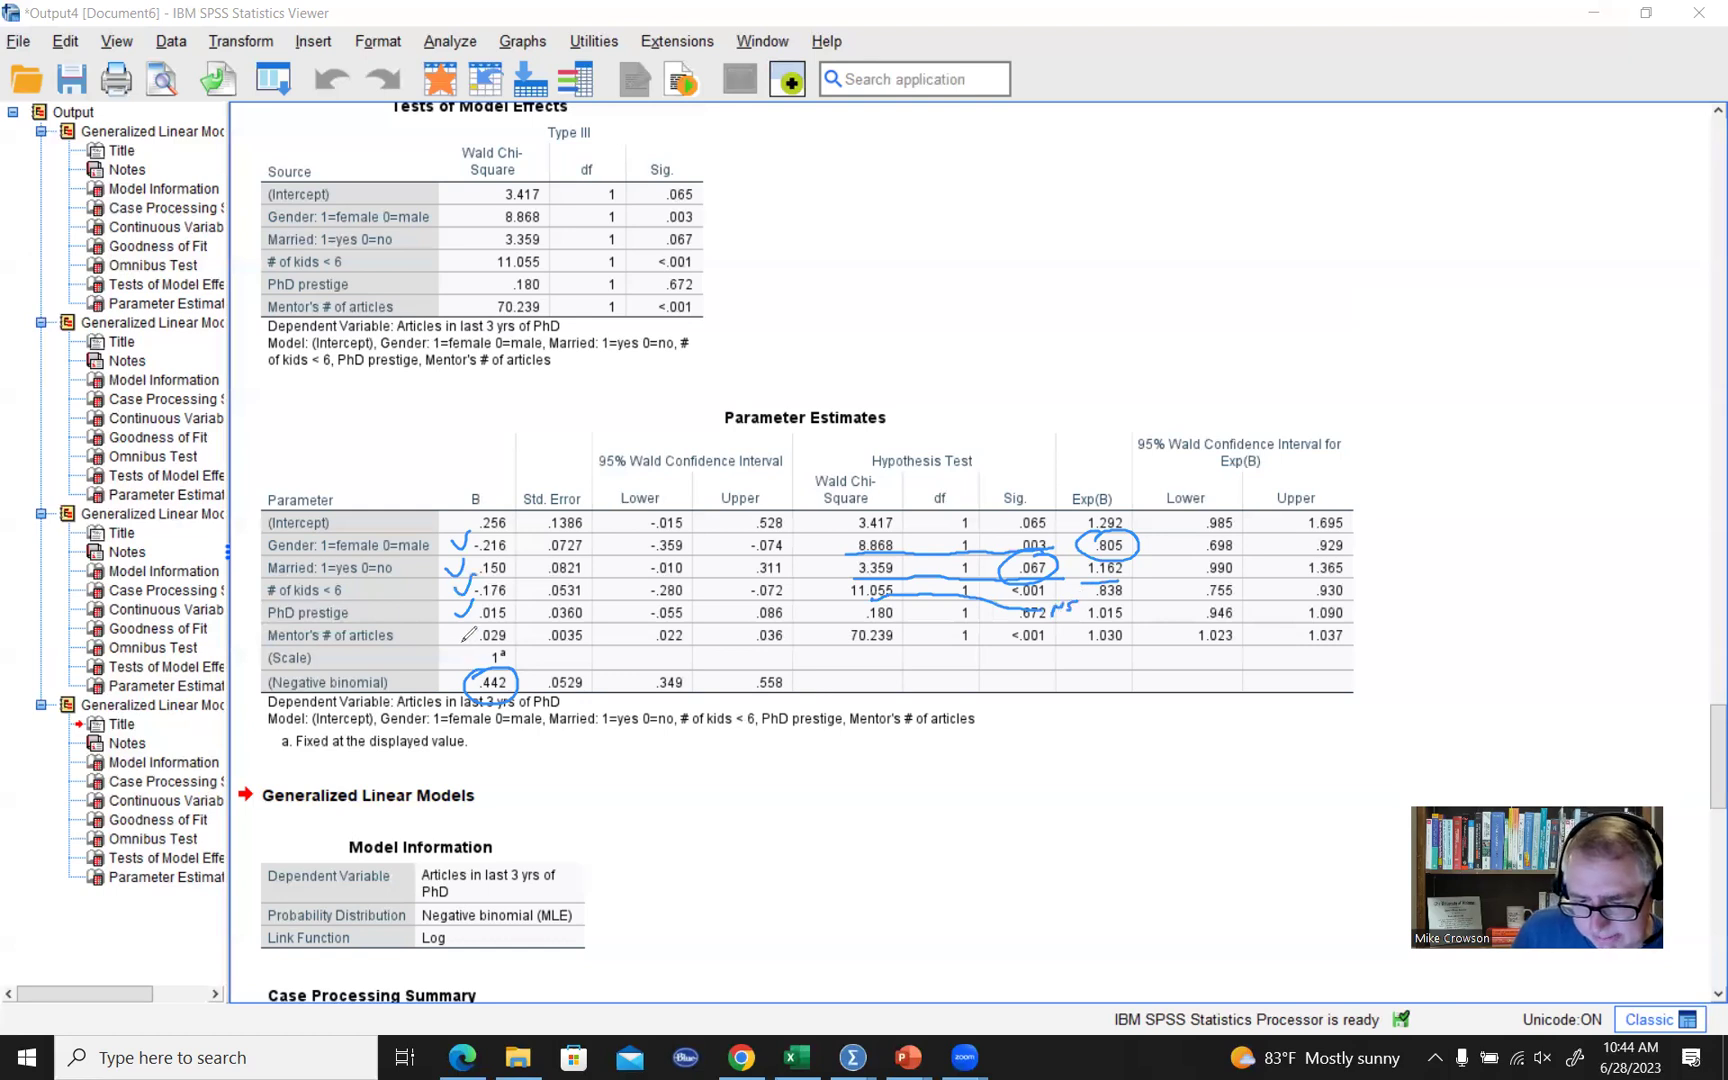
left_click_drag(458, 626, 473, 624)
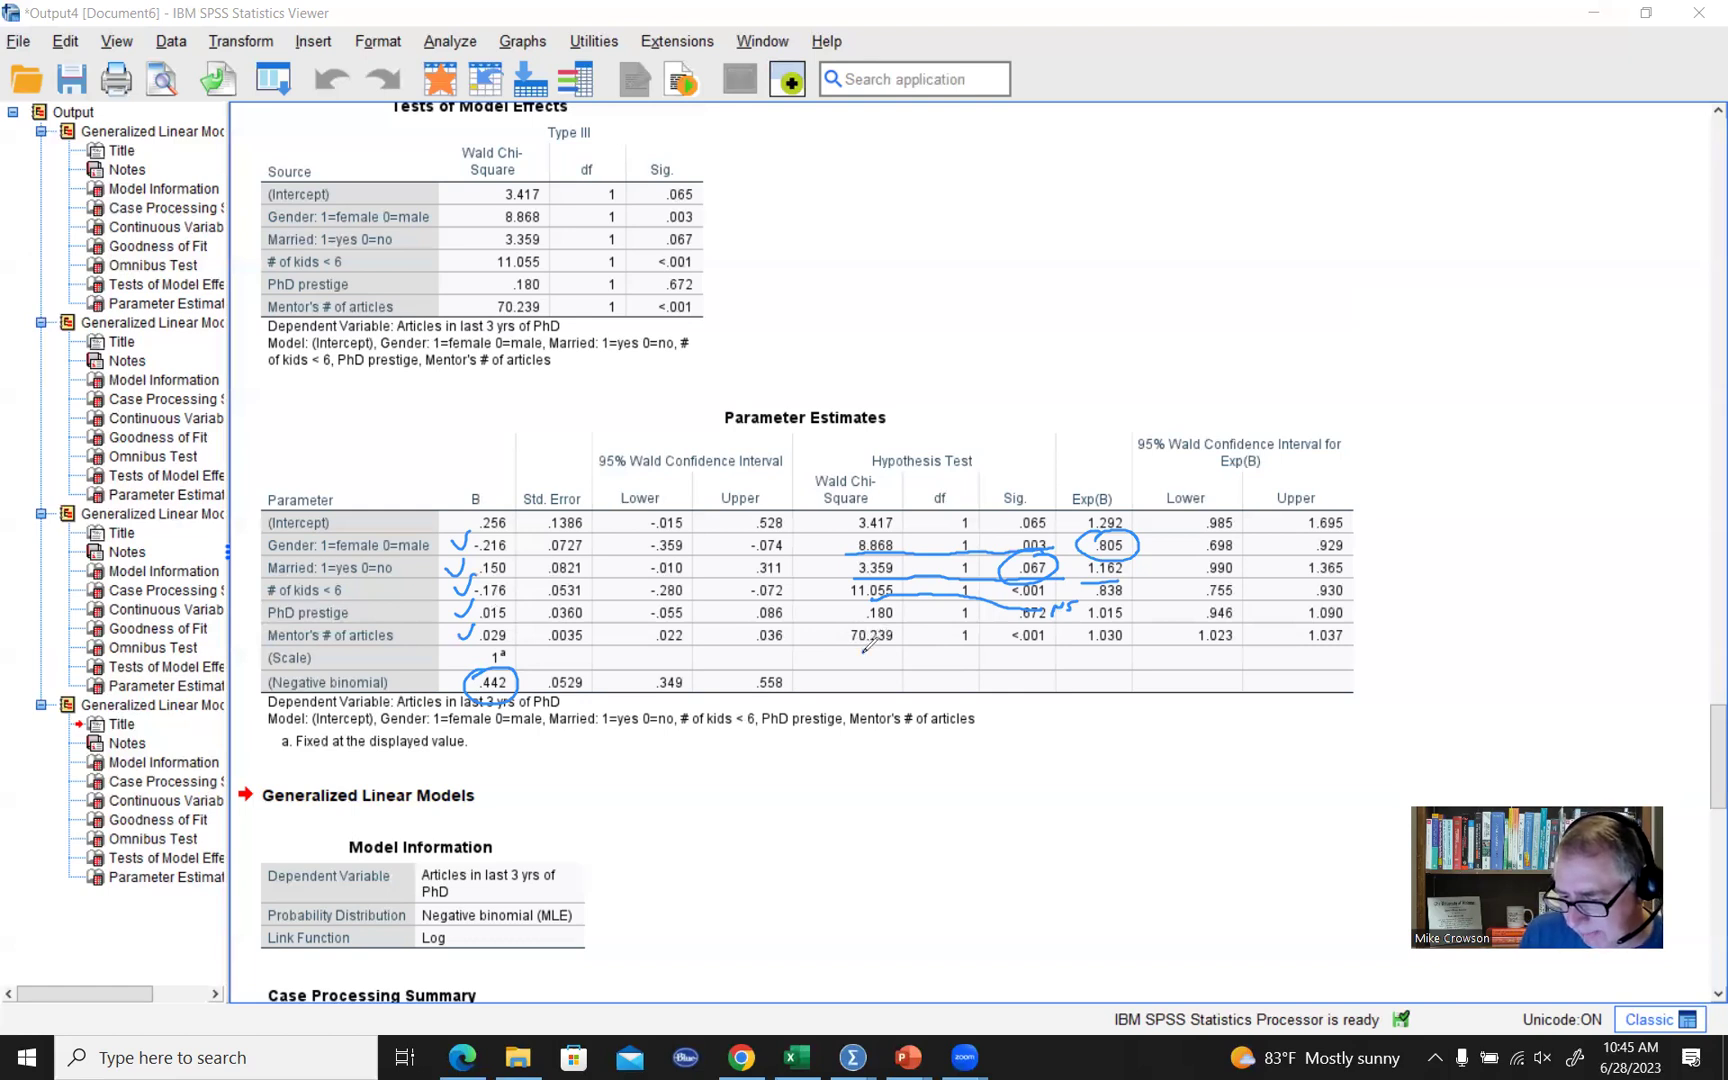
left_click_drag(864, 650, 1048, 648)
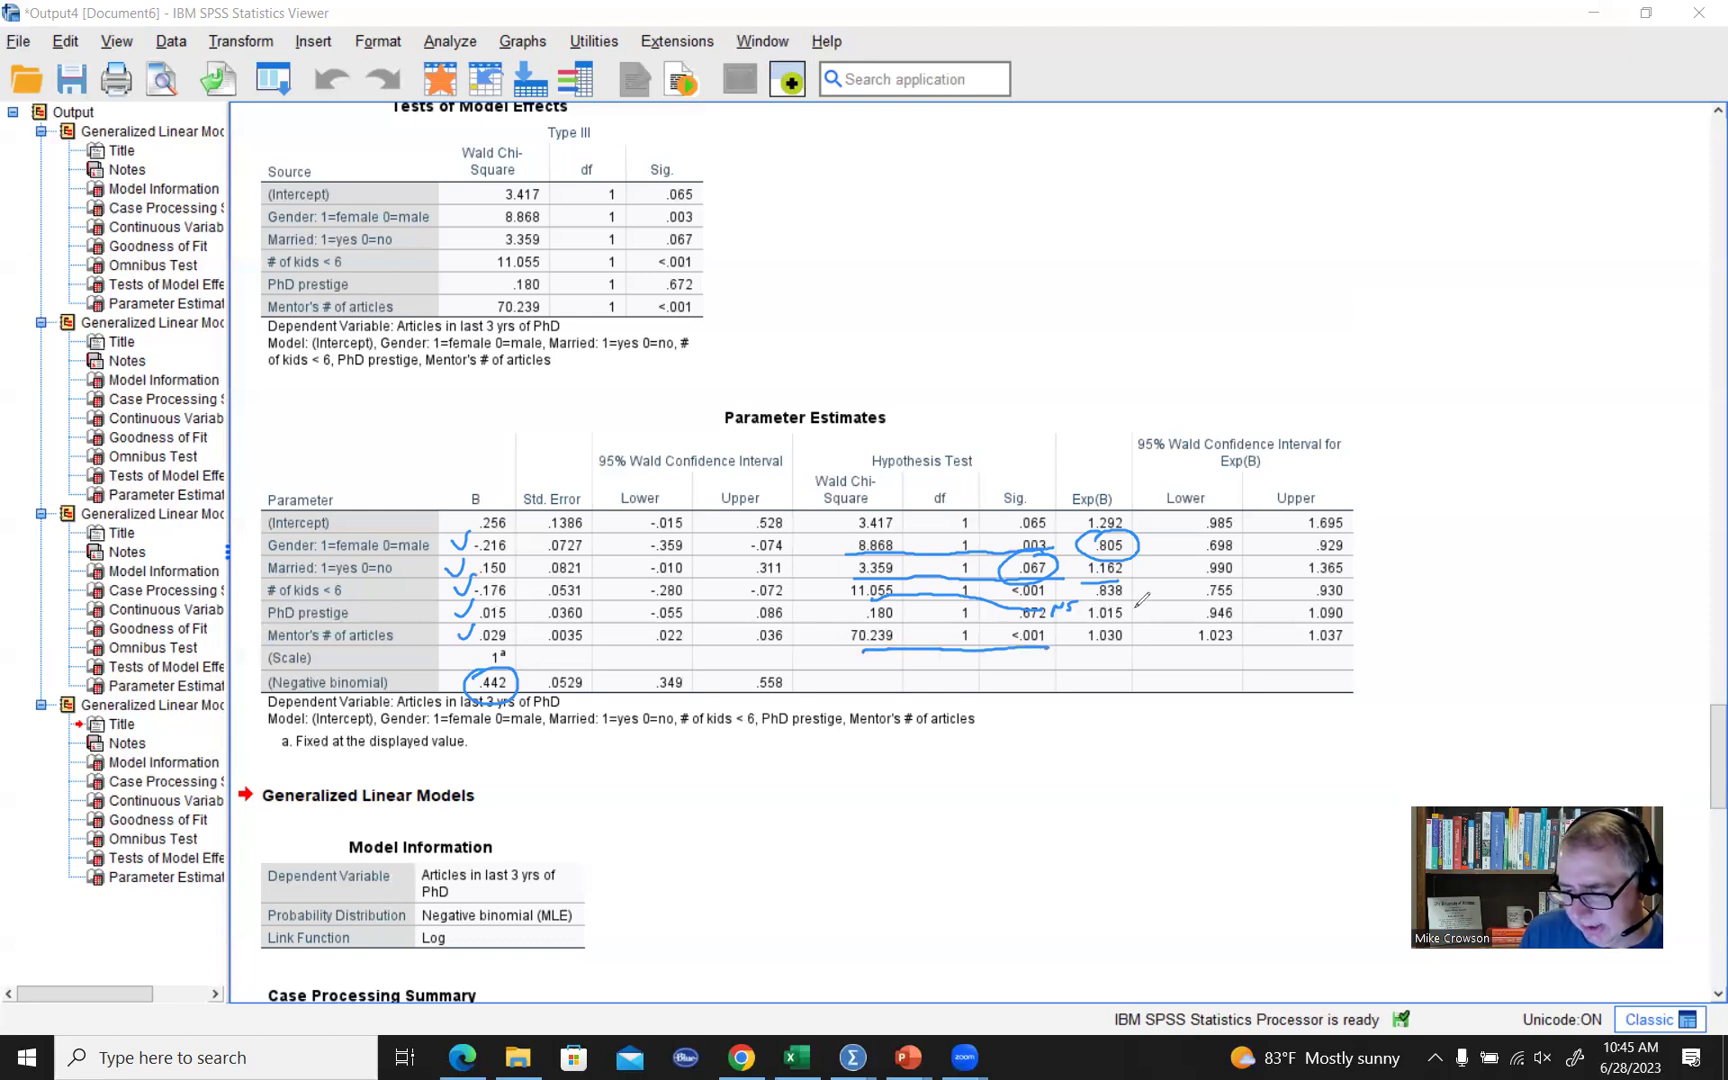
left_click_drag(1126, 620, 1131, 568)
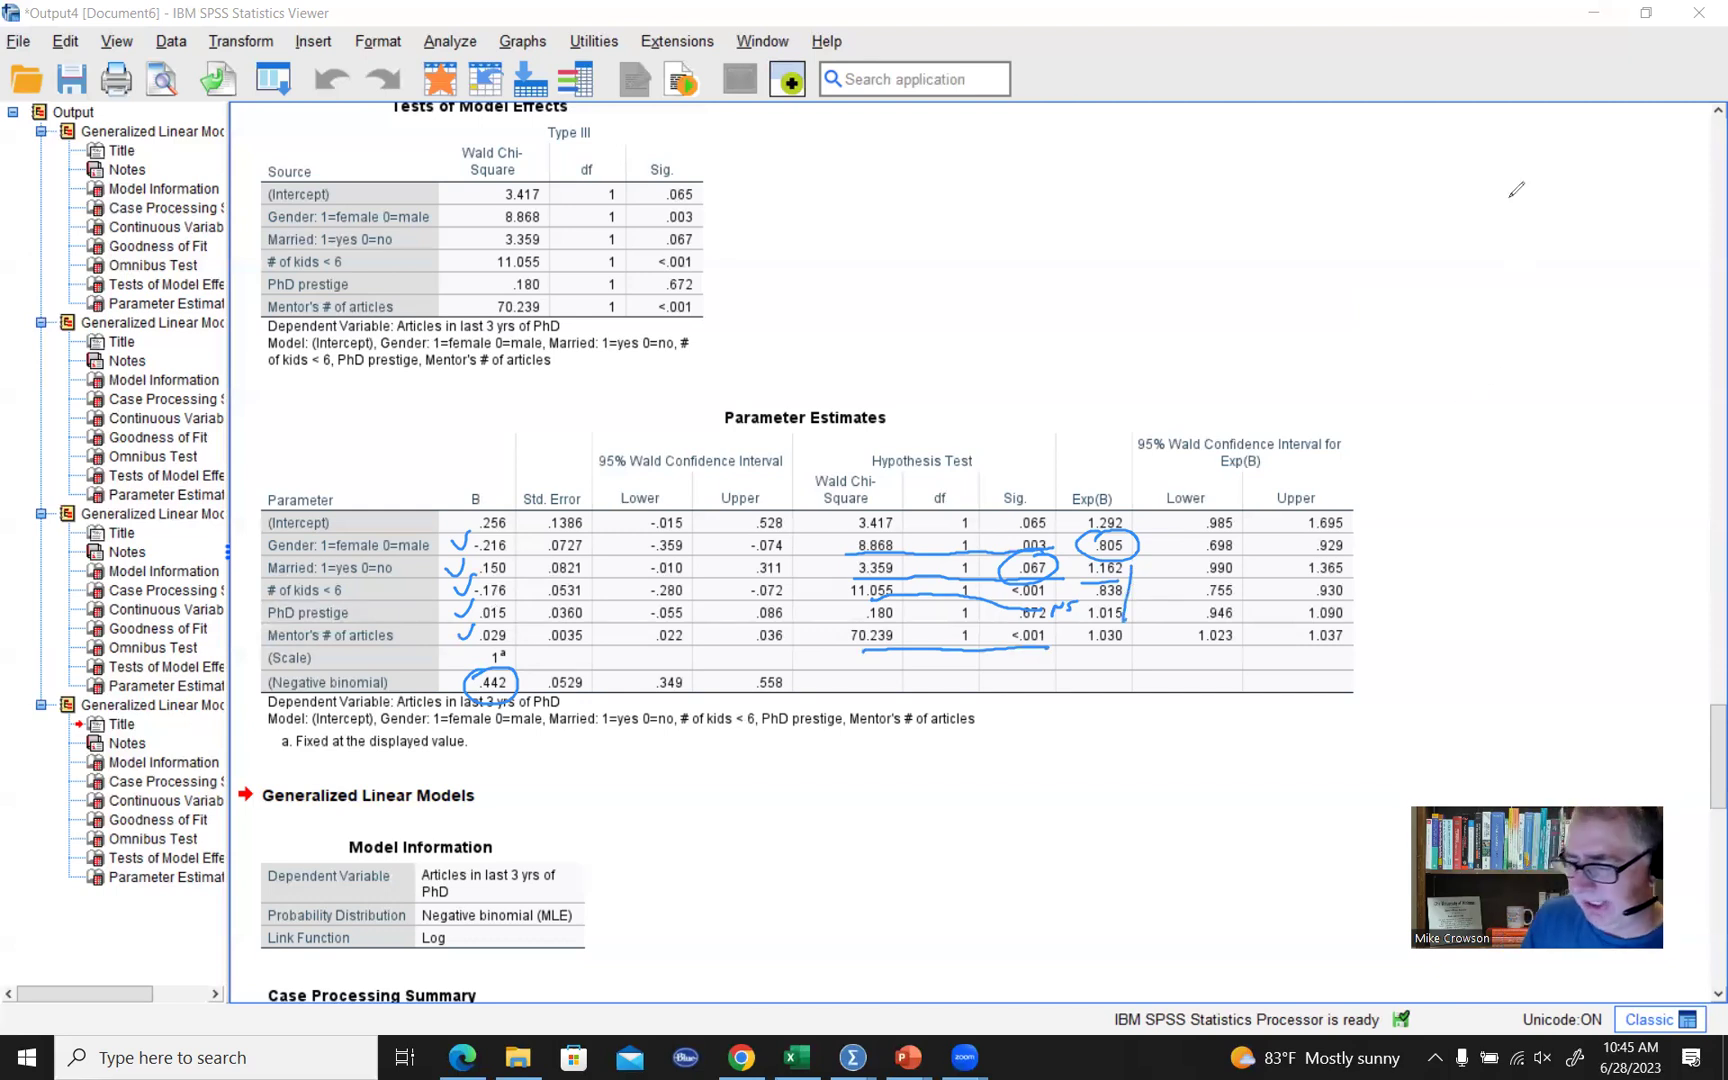
key("Escape")
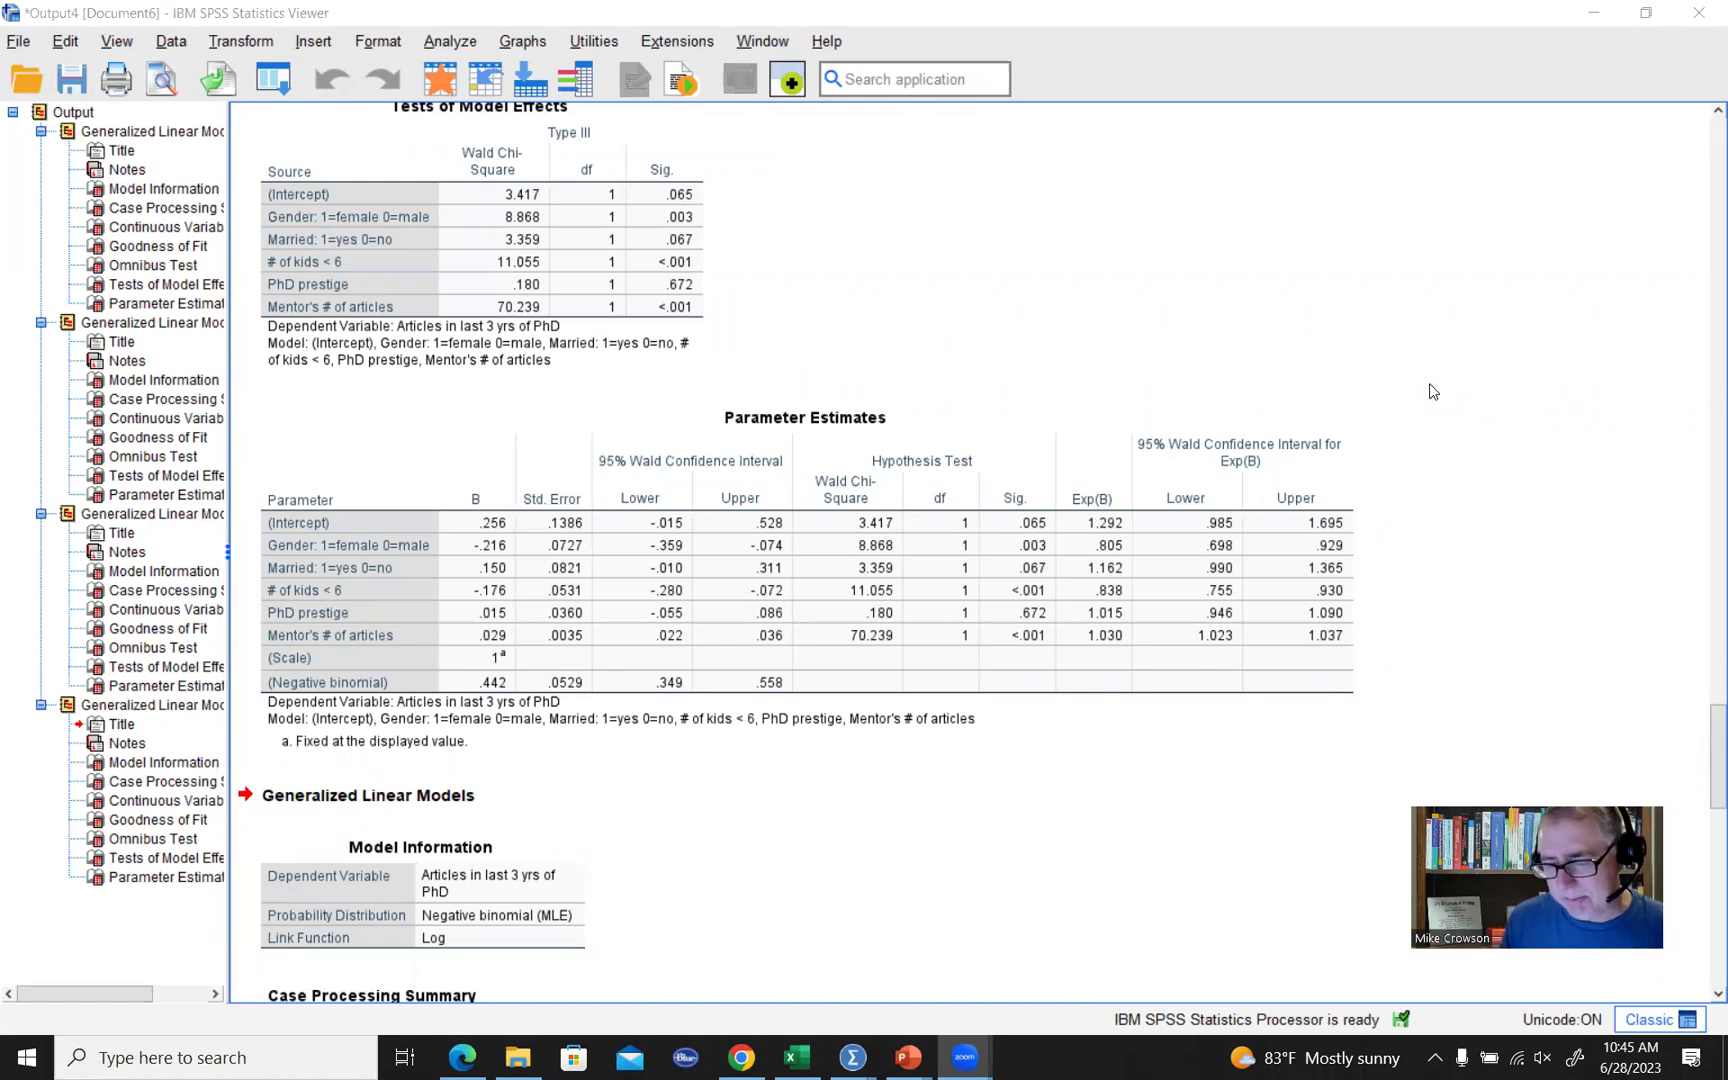
Read the full model's (Negative binomial) dispersion estimate again, circling it and clearing the mark.
left_click(1044, 412)
left_click(1428, 352)
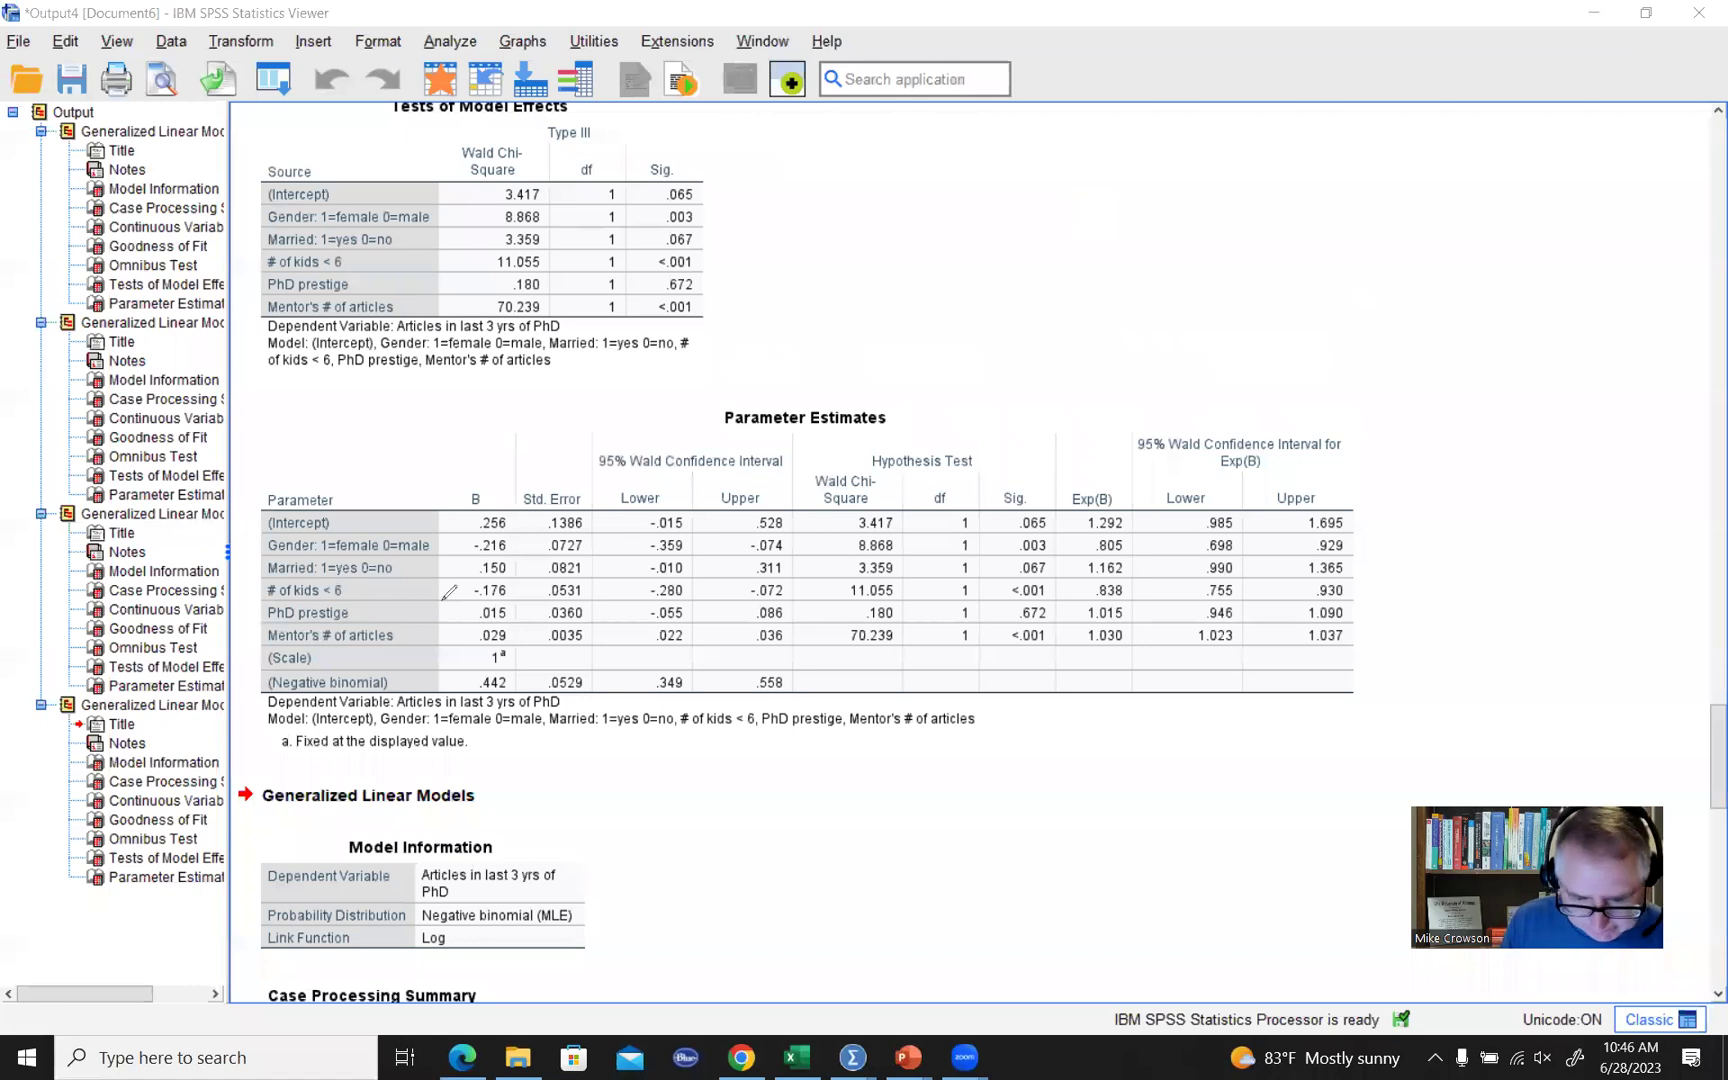
left_click_drag(484, 670, 497, 650)
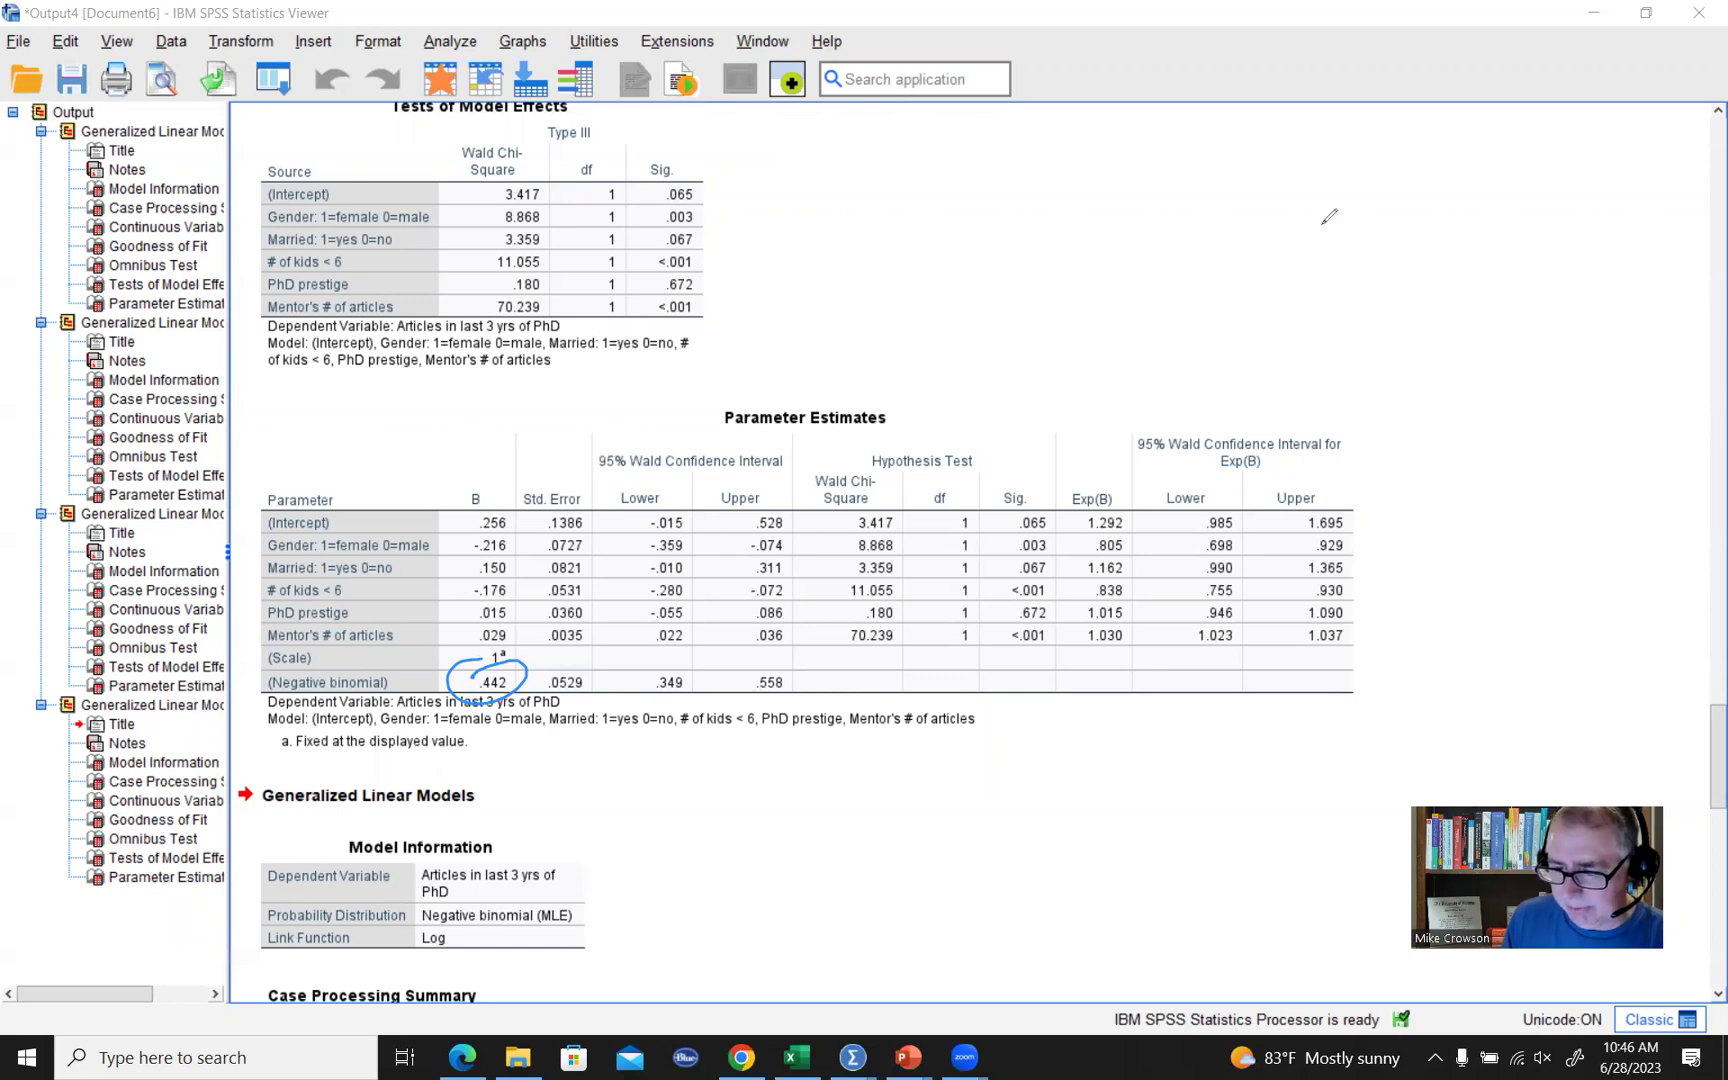
left_click(905, 222)
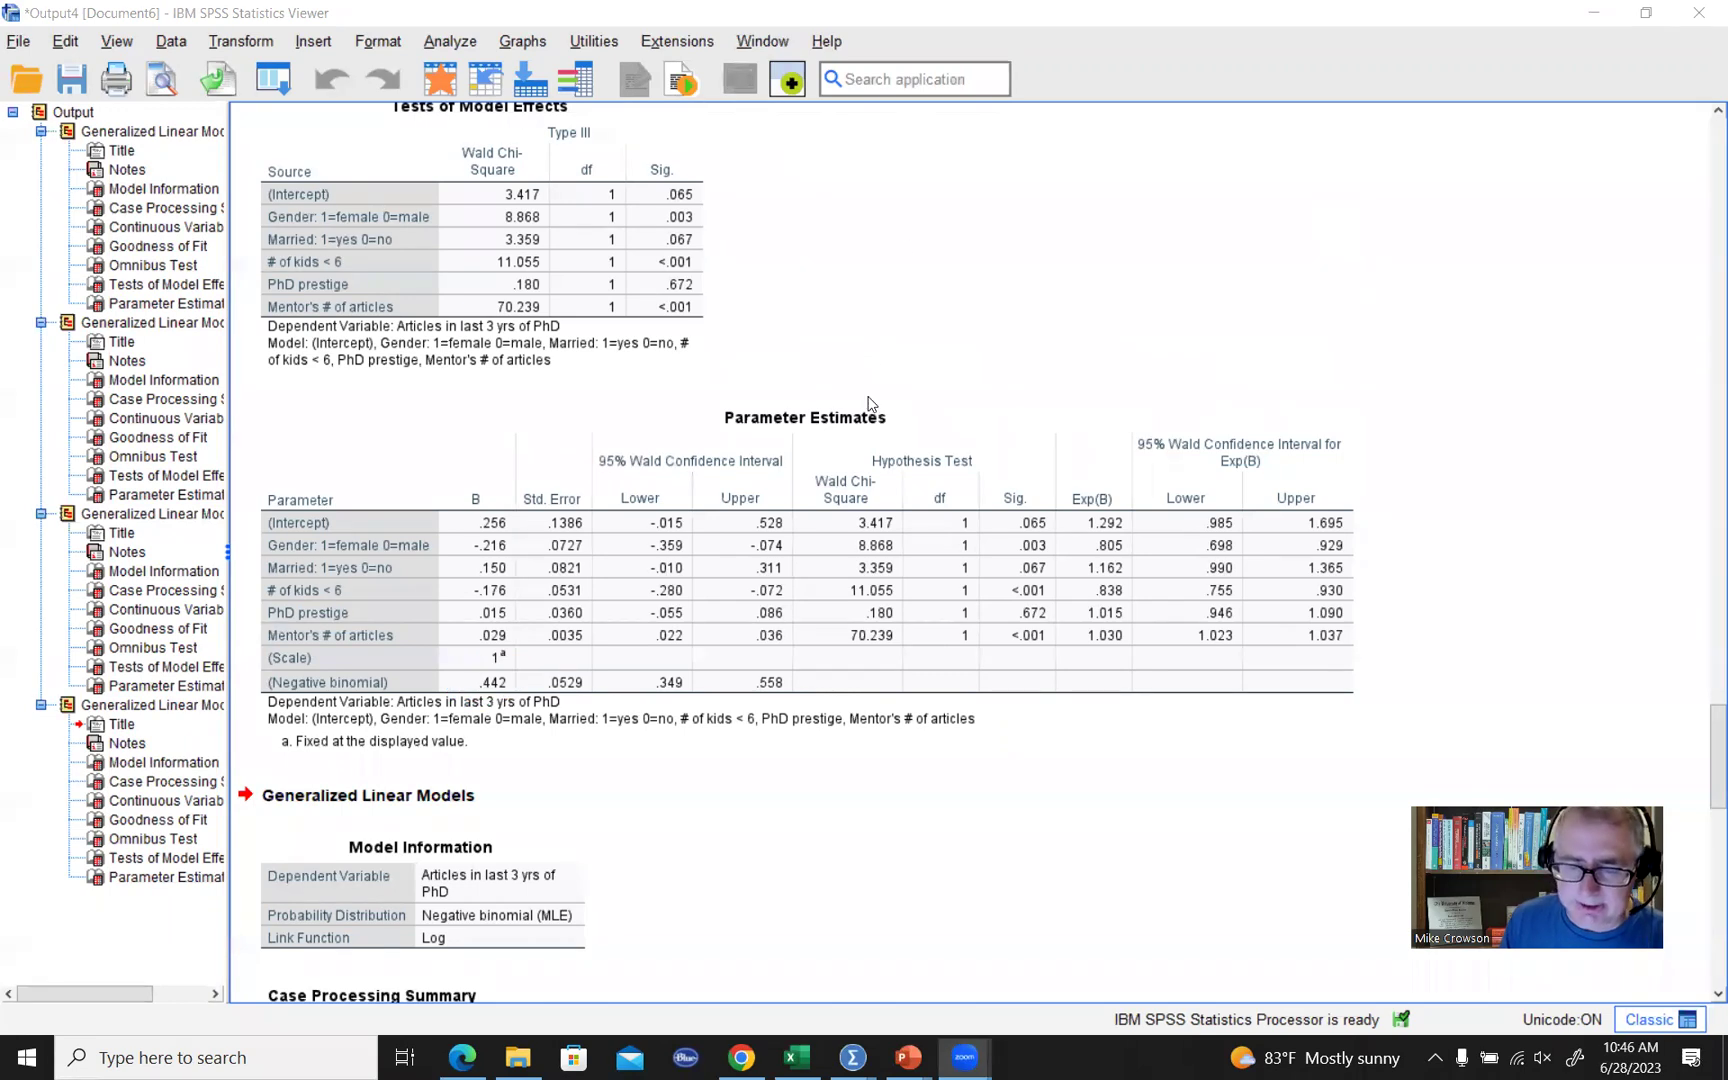
Review the full negative binomial model's output and read the Log Likelihood in its Goodness of Fit table, circling it and clearing the mark.
scroll(868, 403, "up", 10)
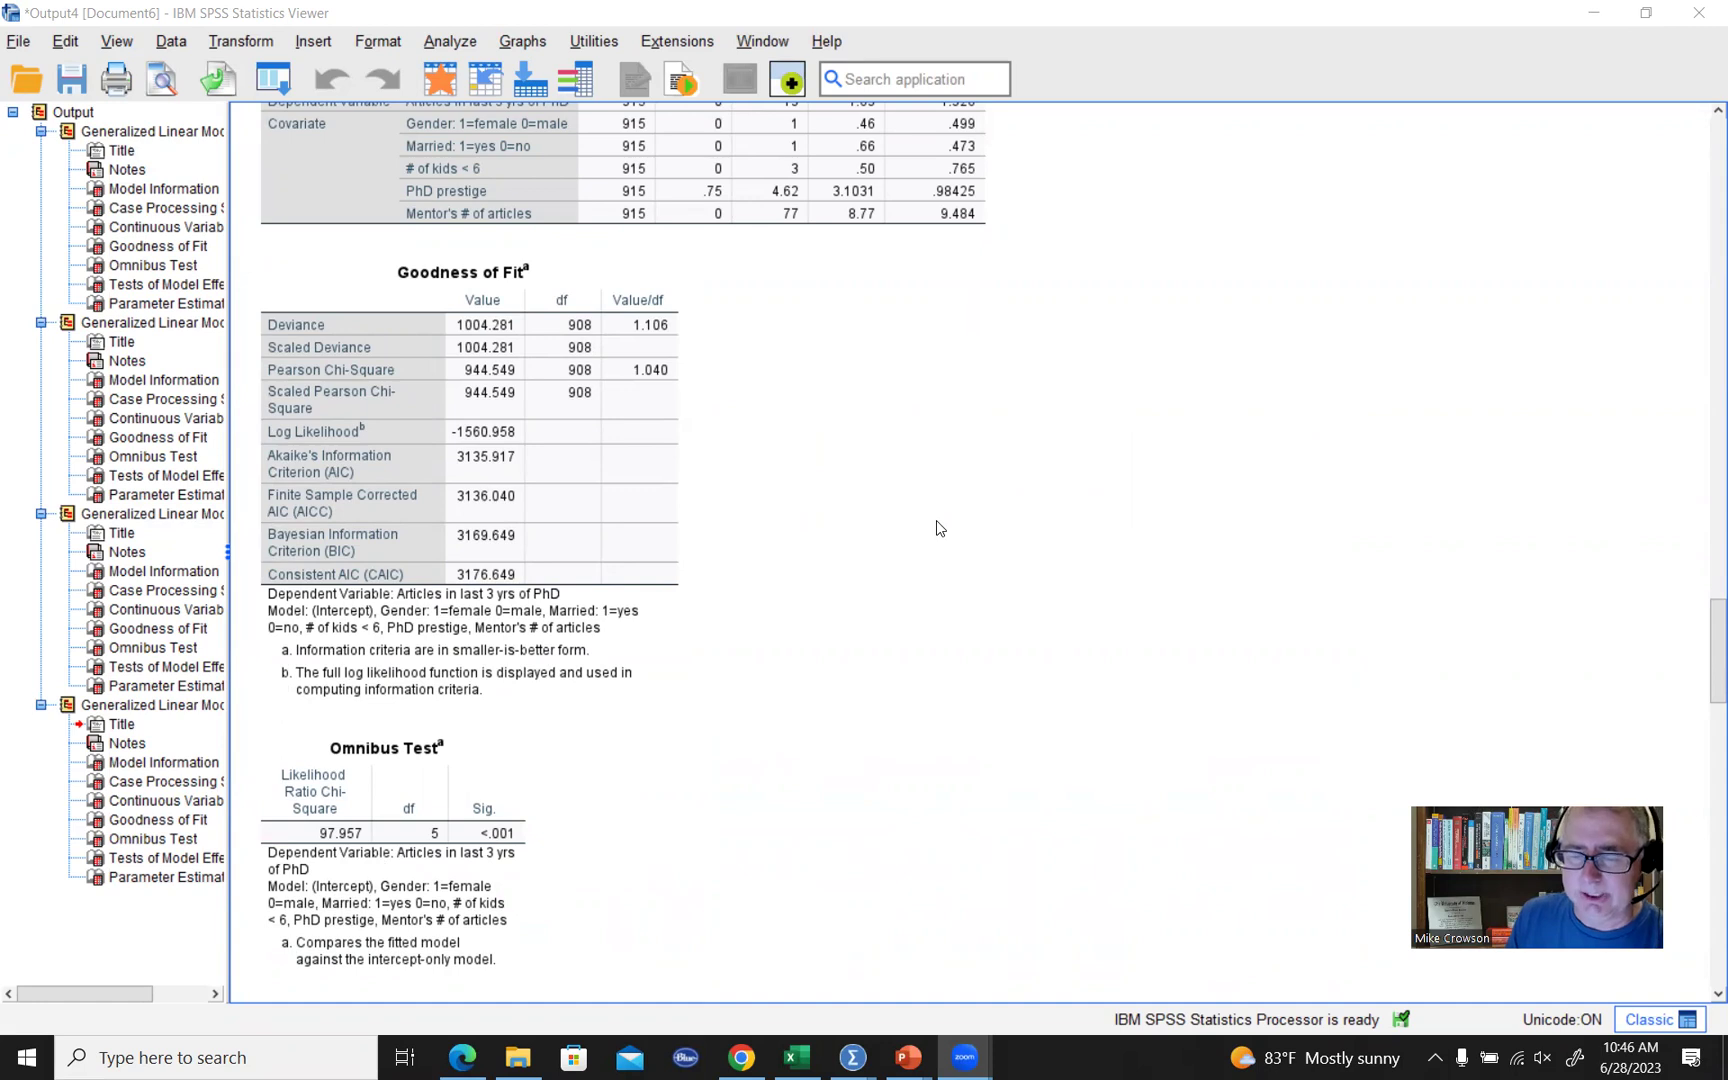
scroll(936, 520, "down", 15)
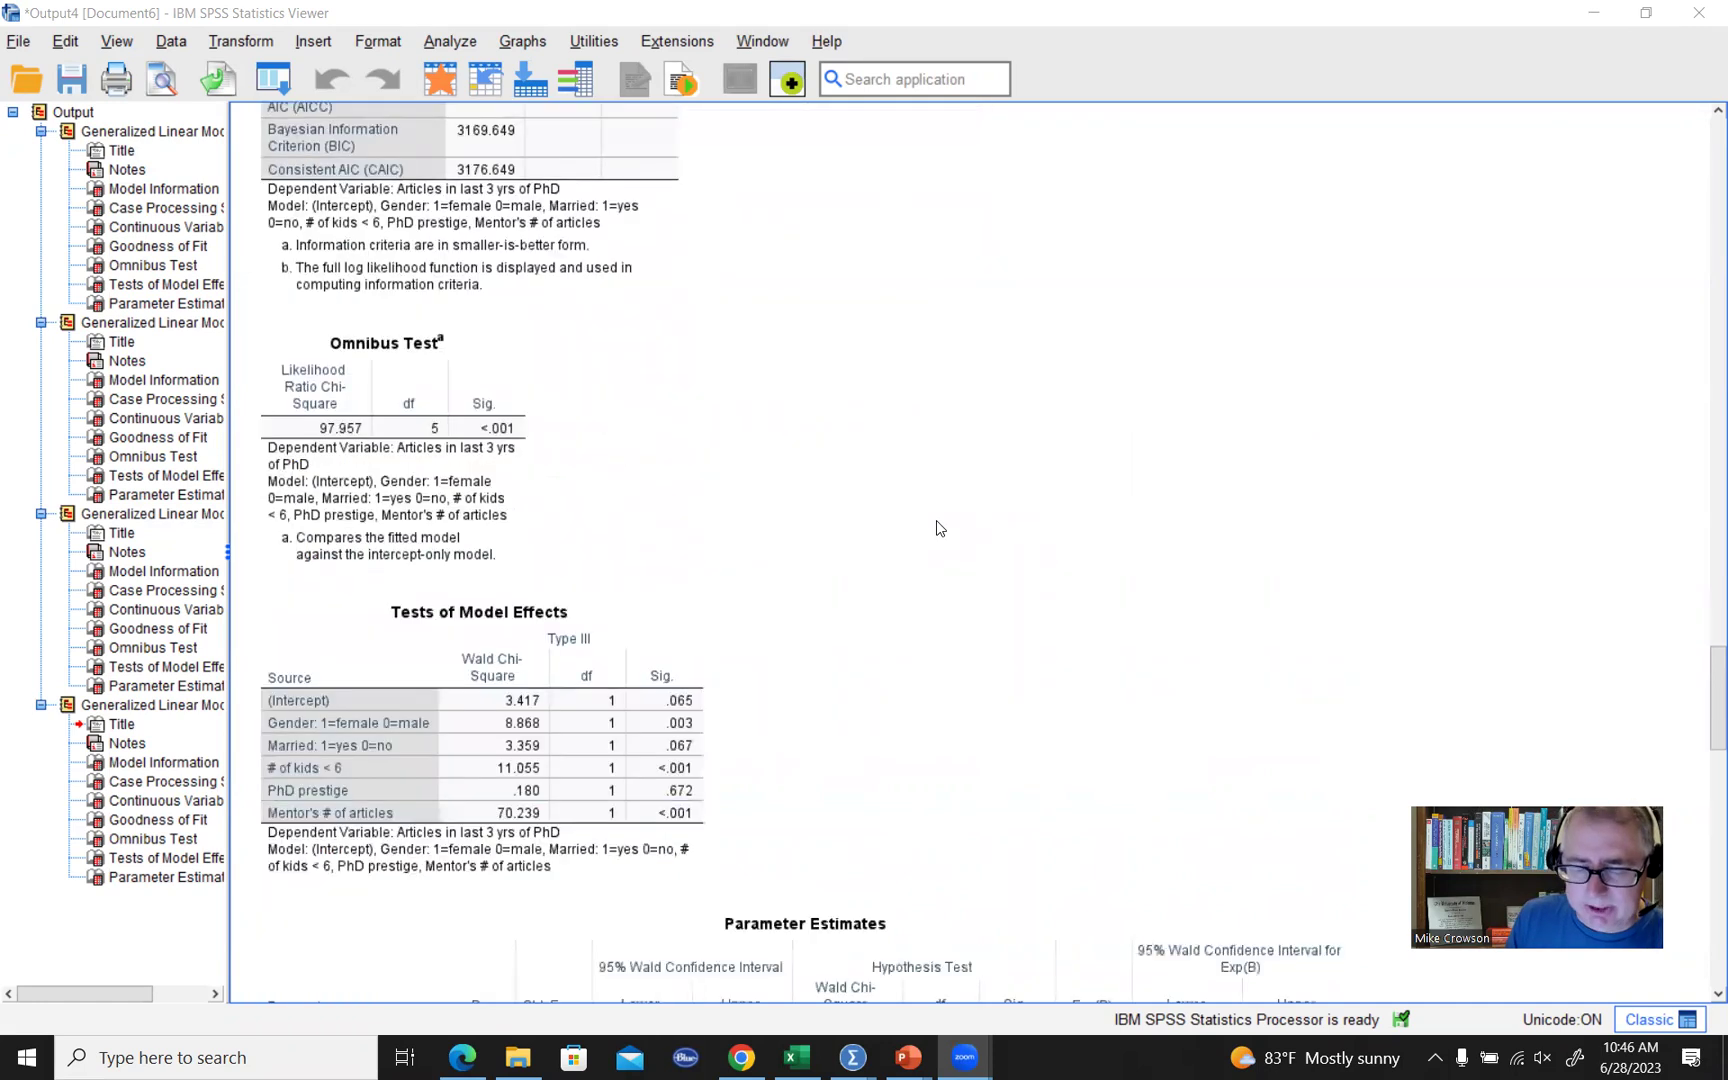
scroll(934, 520, "up", 5)
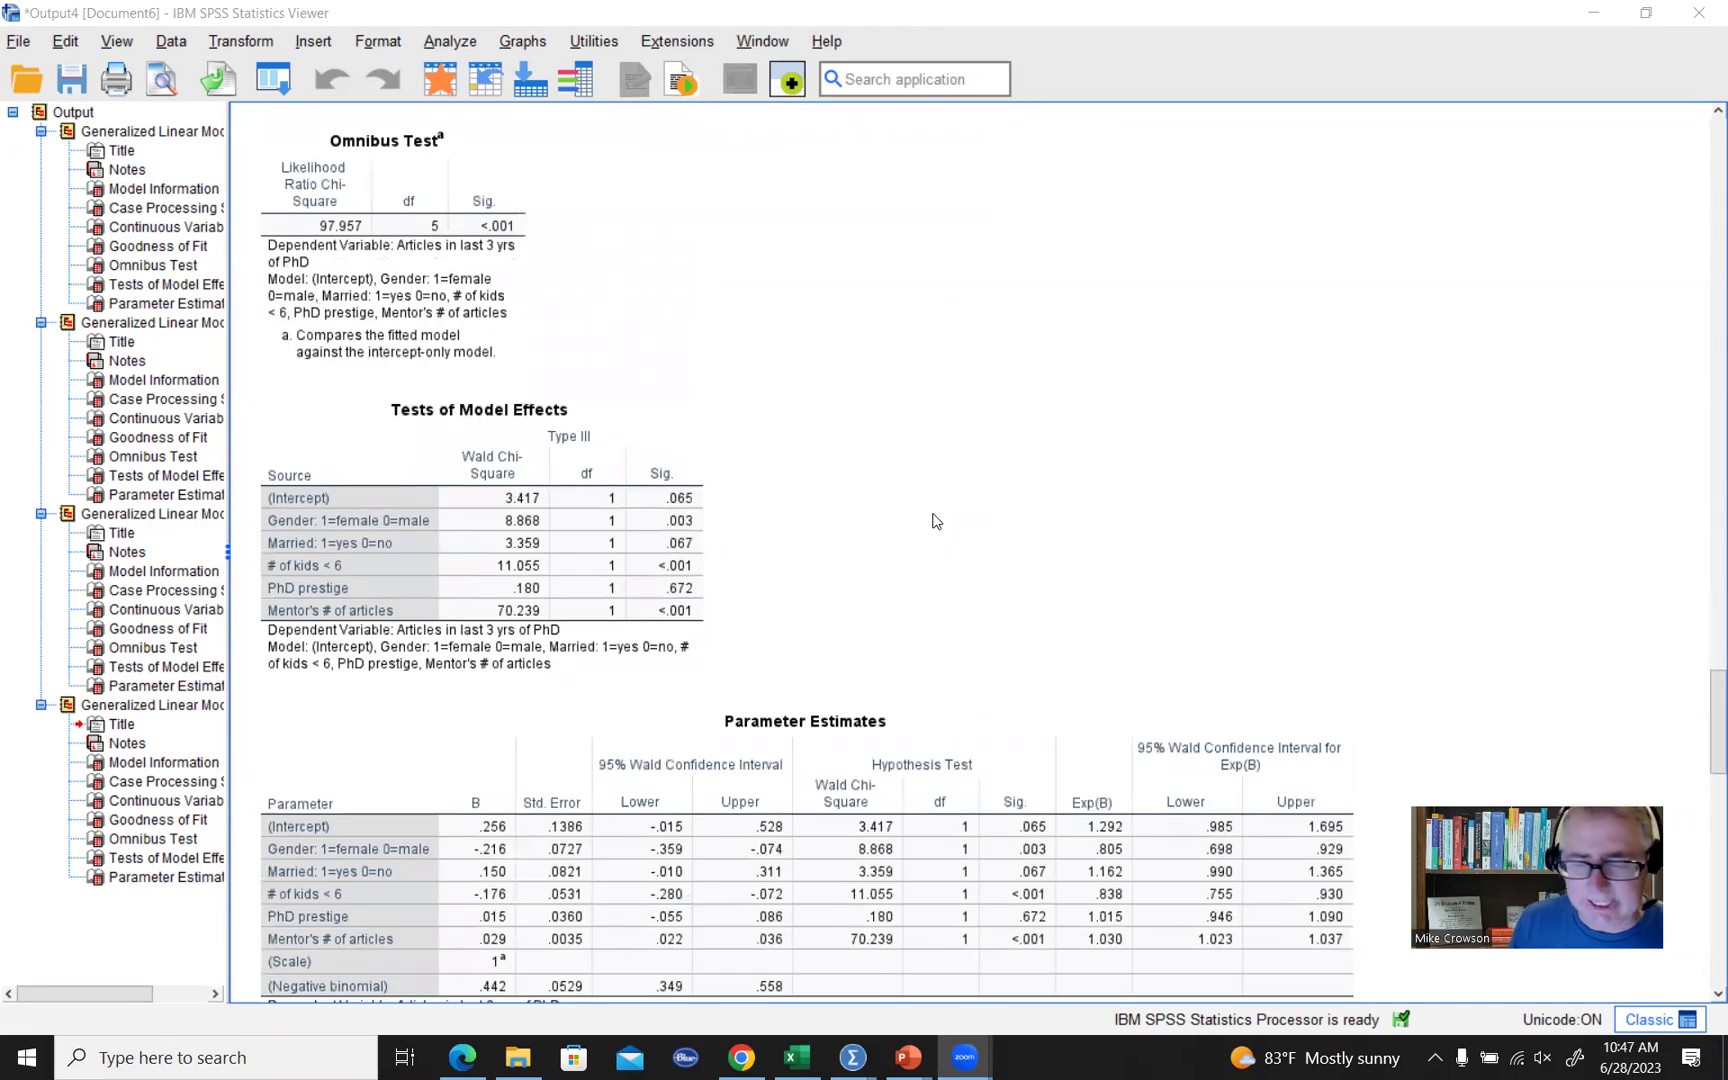
scroll(955, 485, "up", 2)
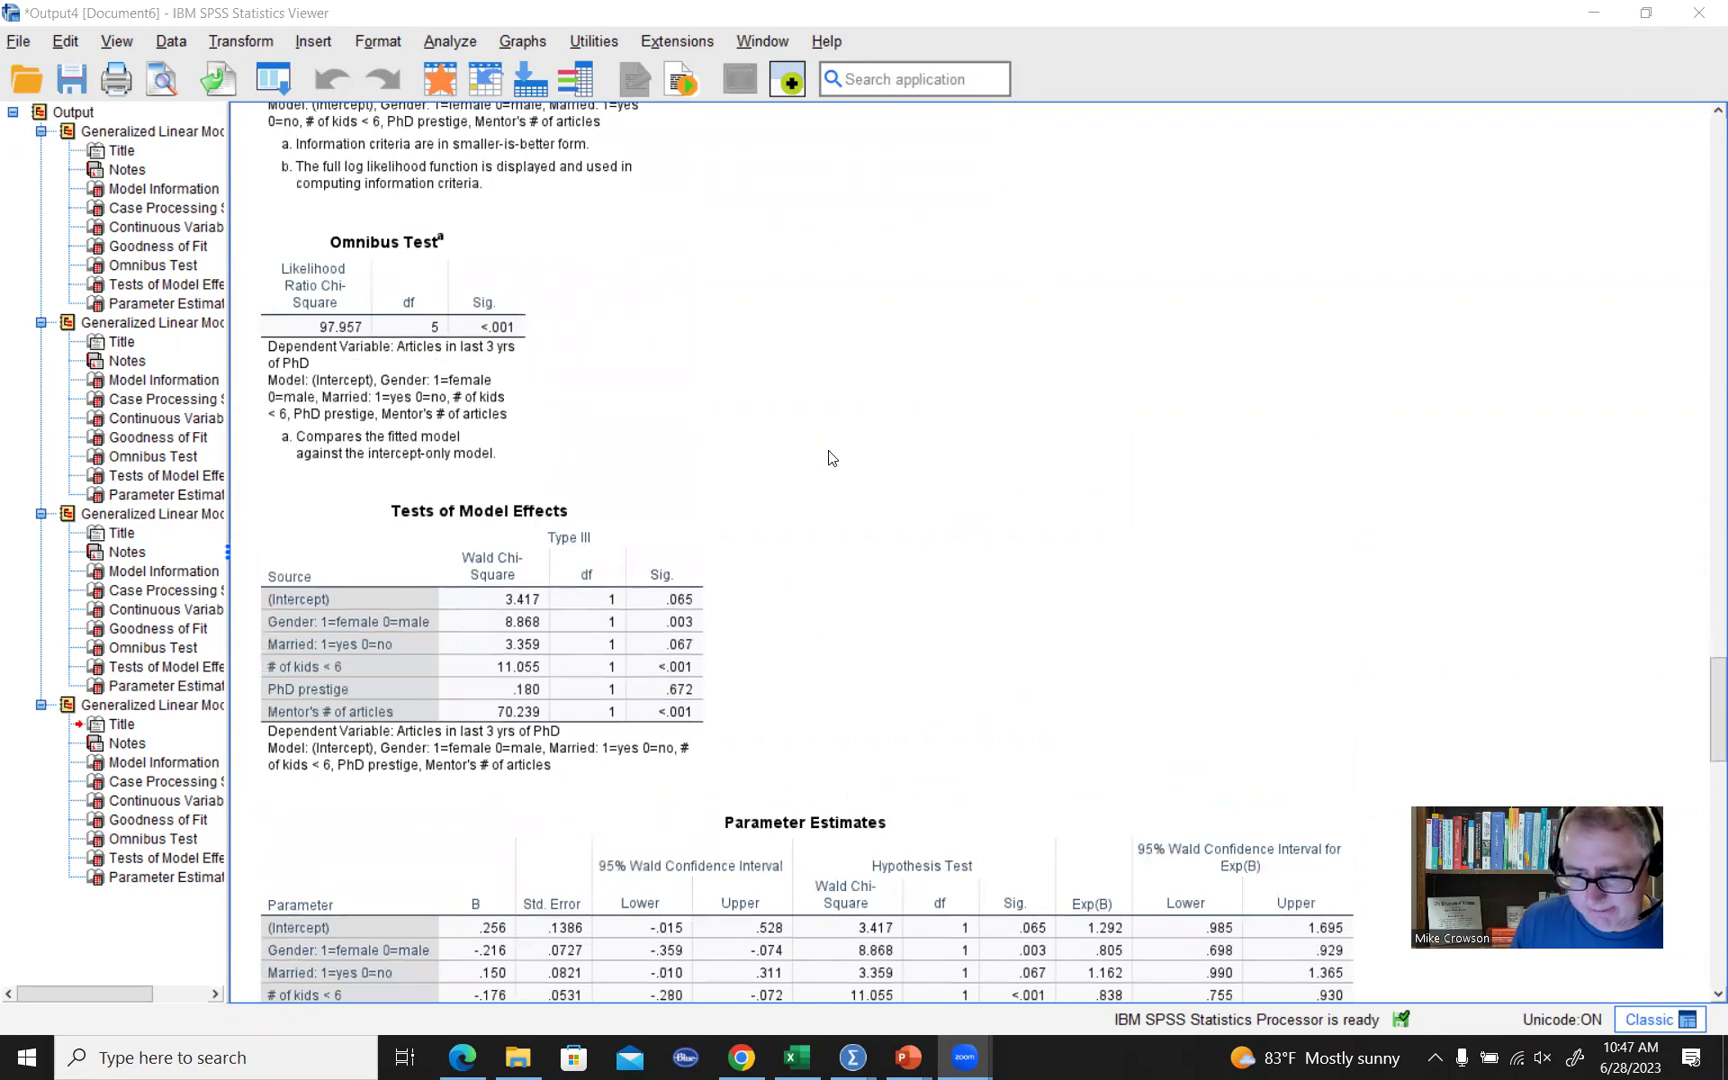
scroll(835, 525, "down", 5)
scroll(834, 520, "up", 12)
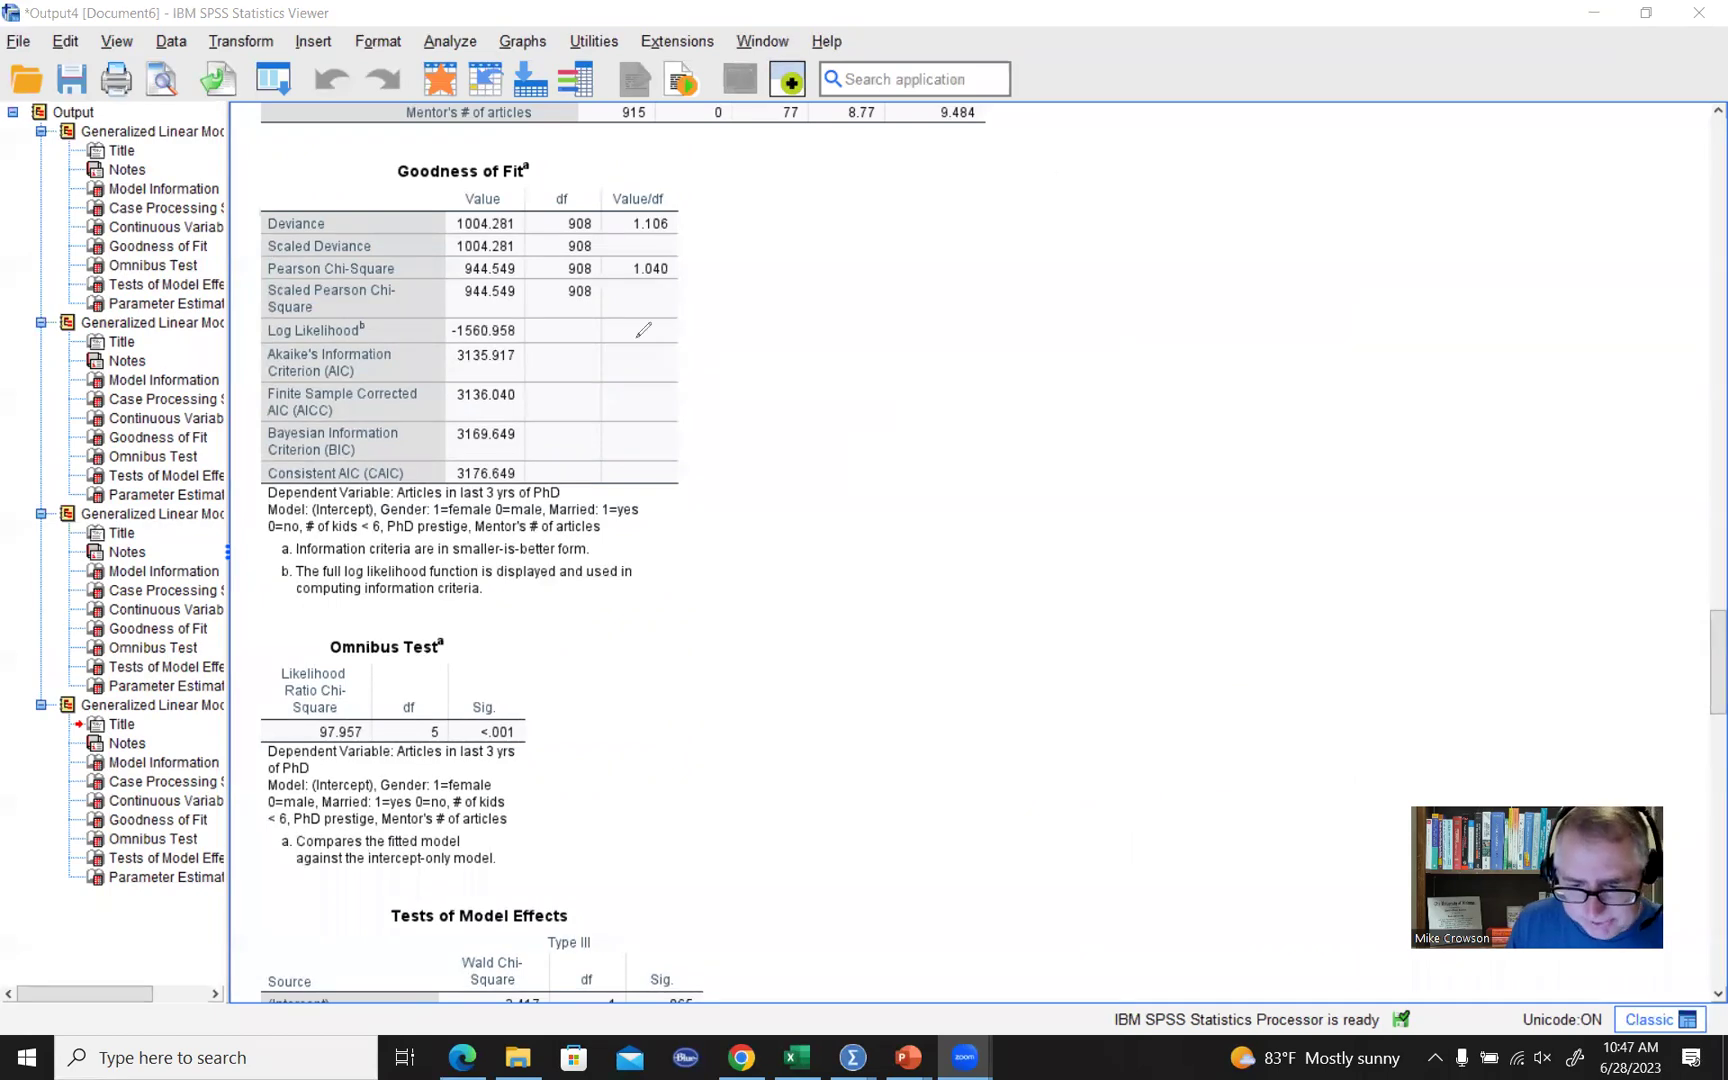
mouse_move(486, 309)
left_mouse_down()
mouse_move(458, 316)
mouse_move(528, 336)
mouse_move(456, 314)
left_mouse_up()
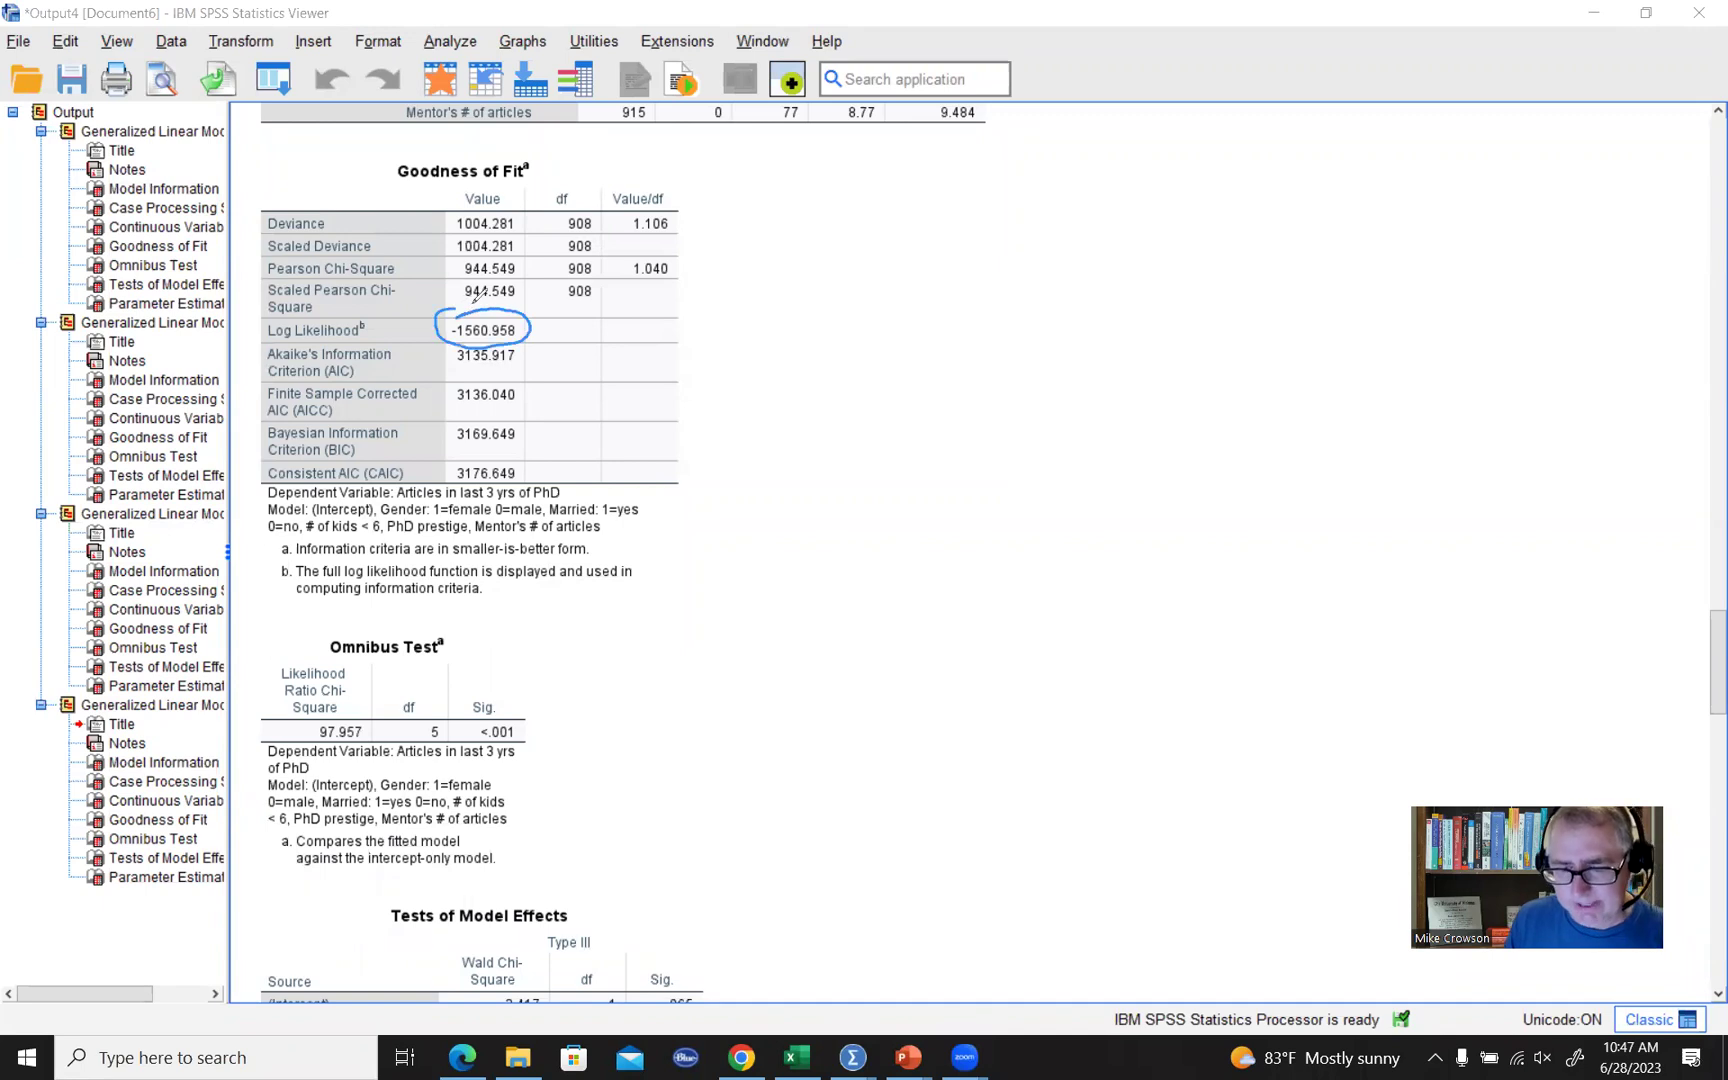
left_click(790, 181)
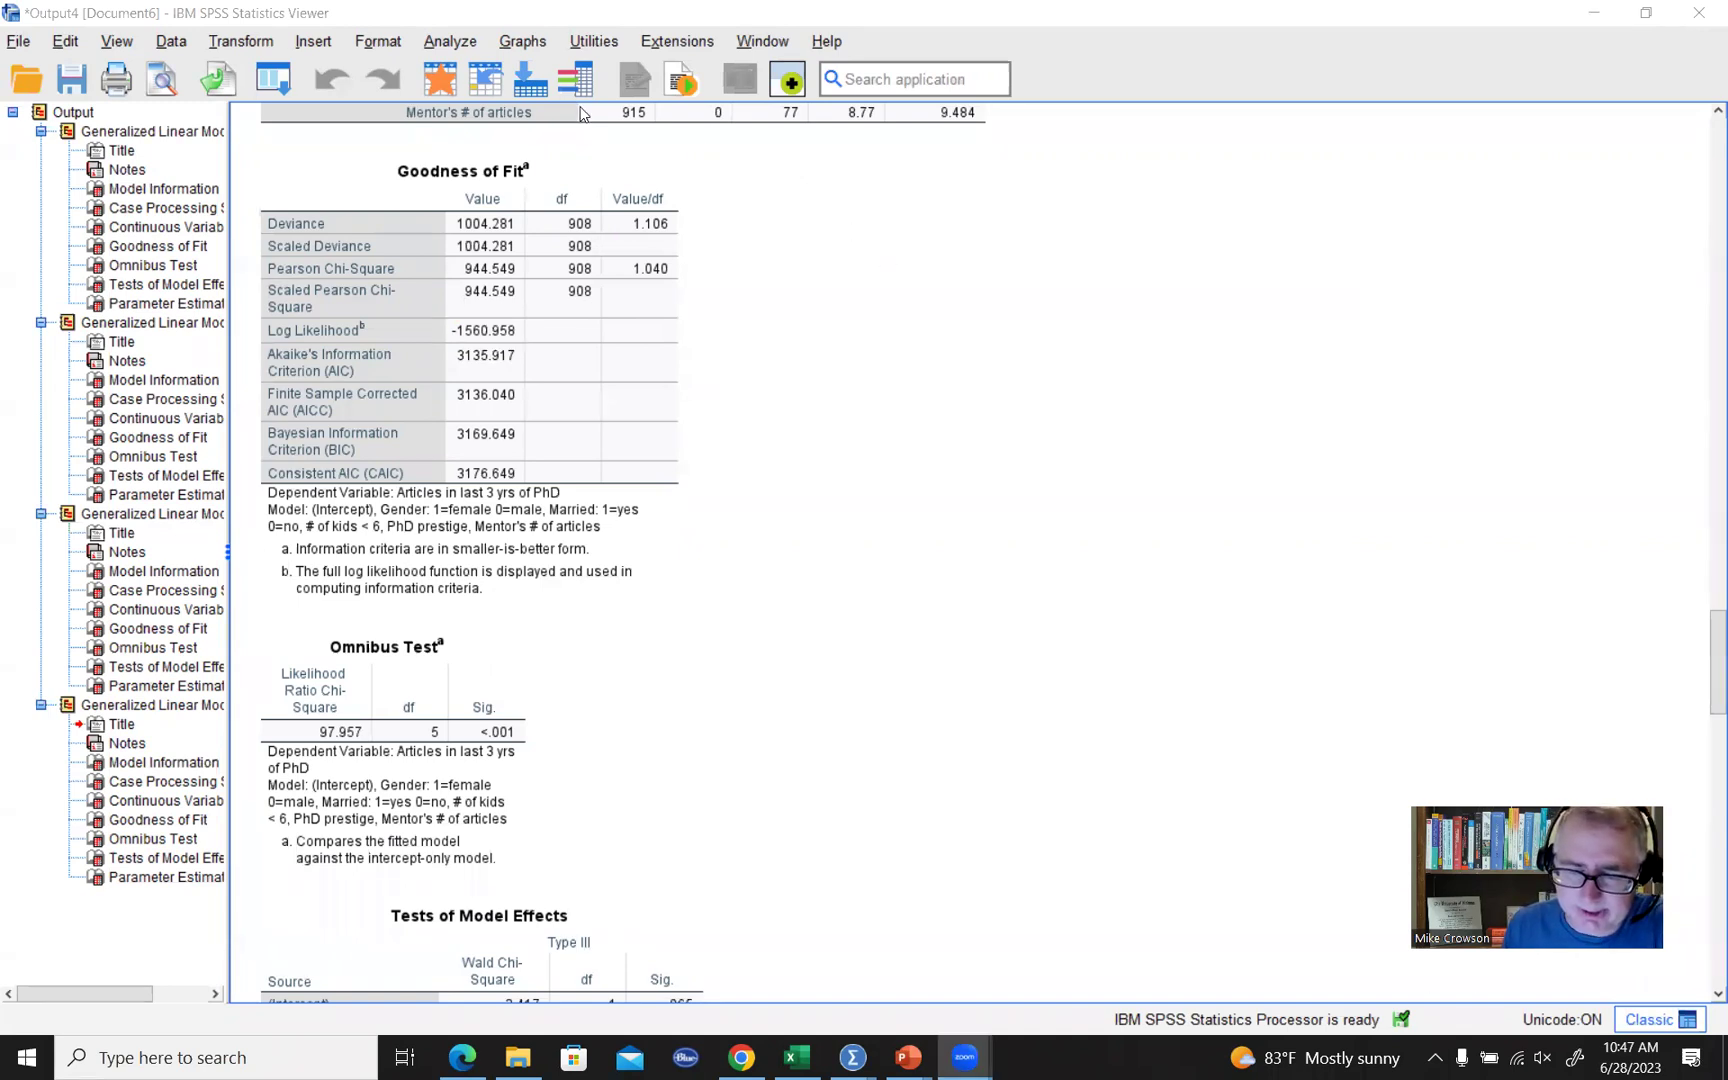
Set up another Generalized Linear Models analysis with female, married, kid5, phd and mentor as main effects, and check the predictor assignments.
left_click(447, 44)
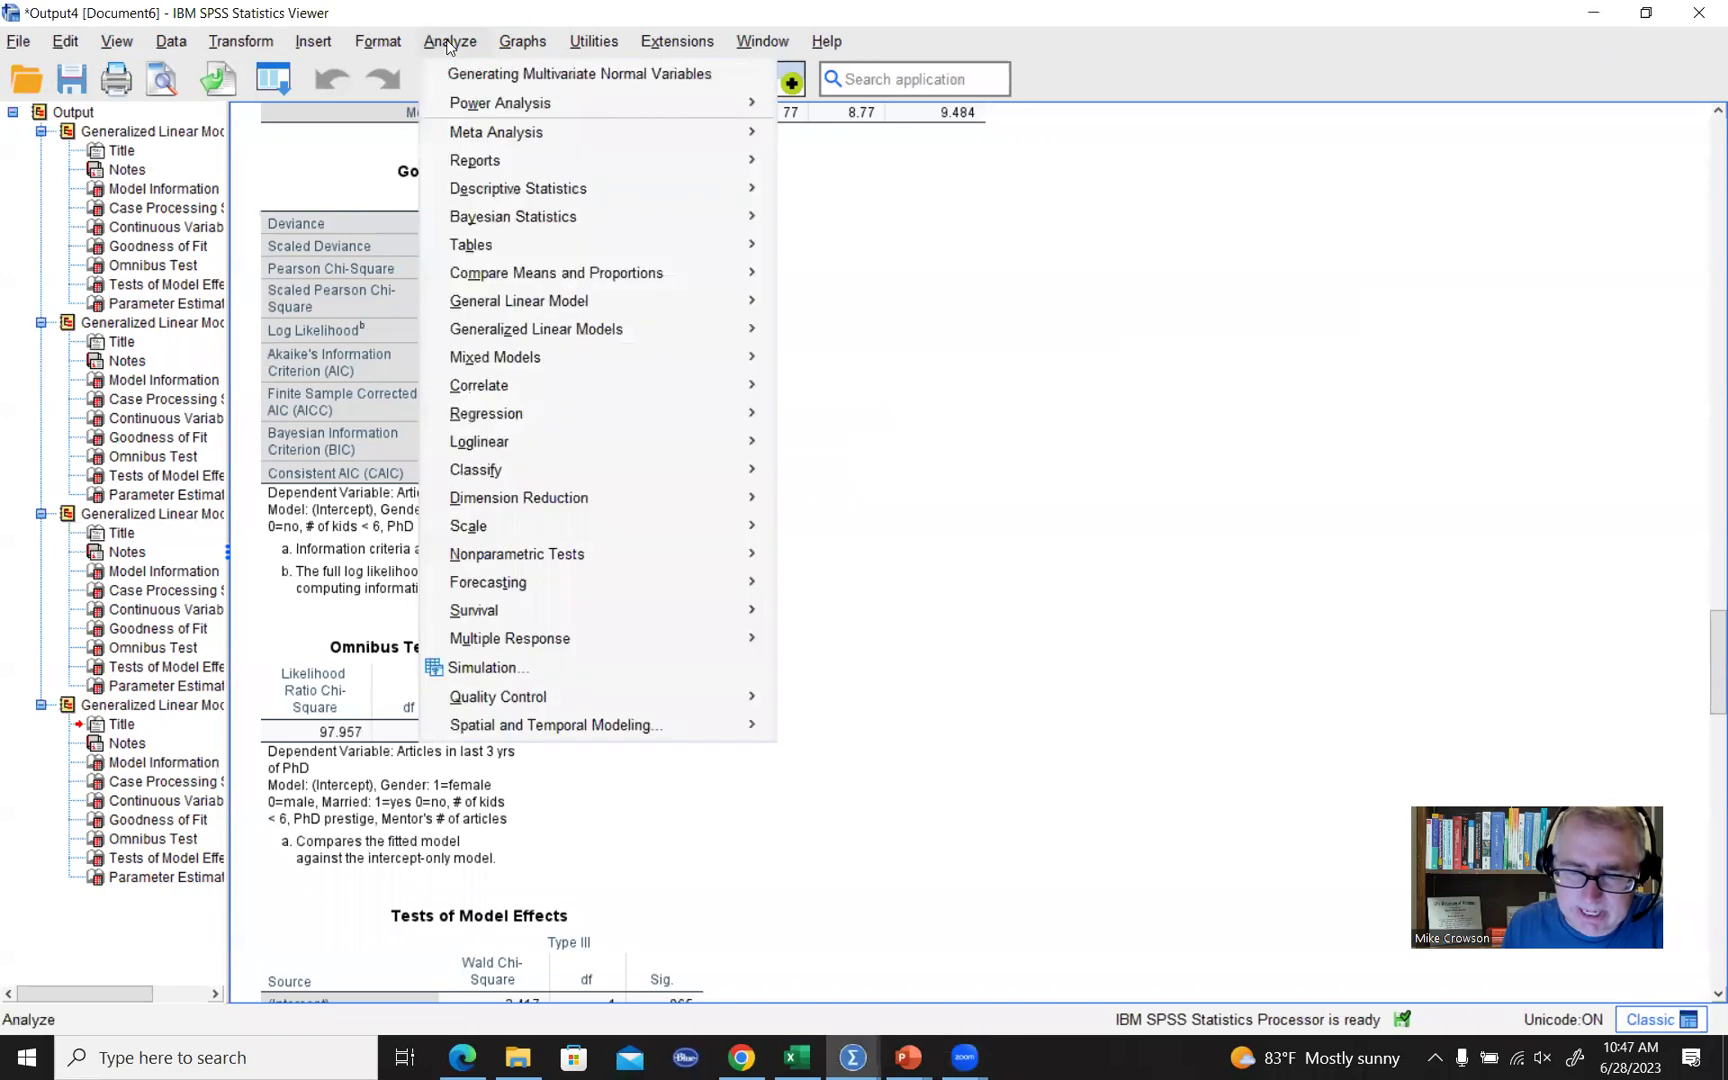
mouse_move(664, 331)
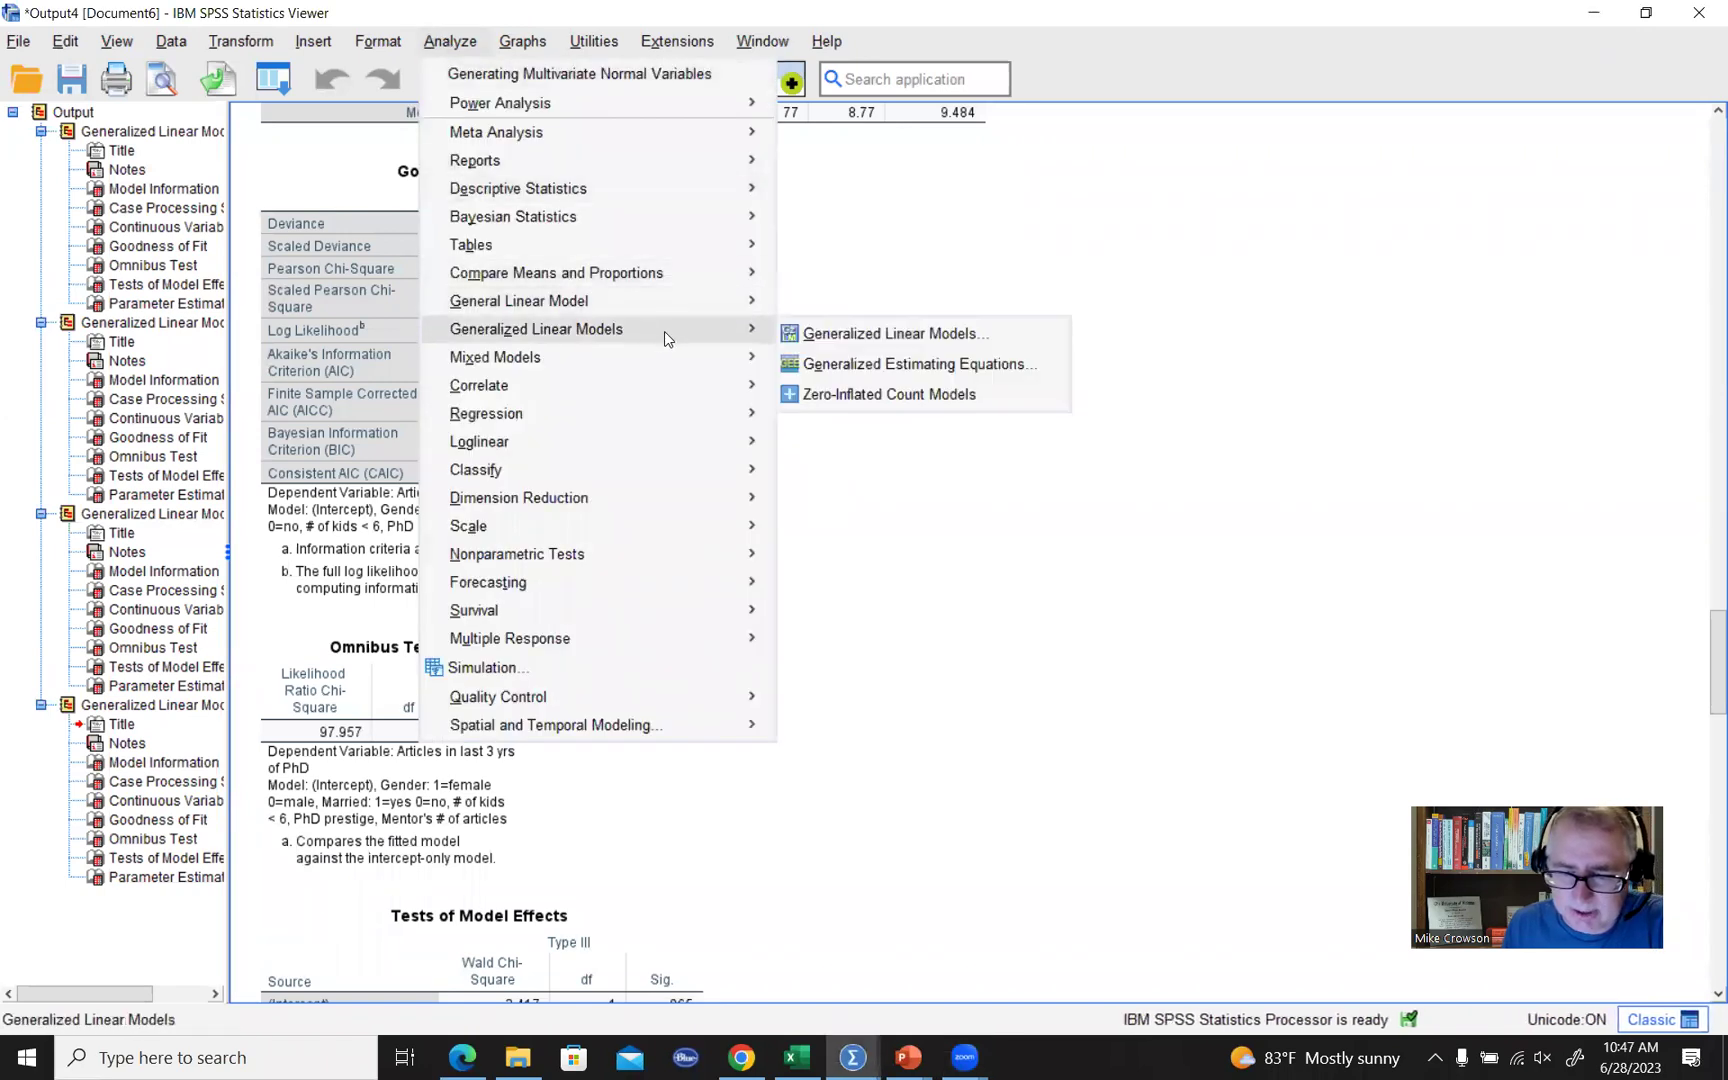
left_click(855, 335)
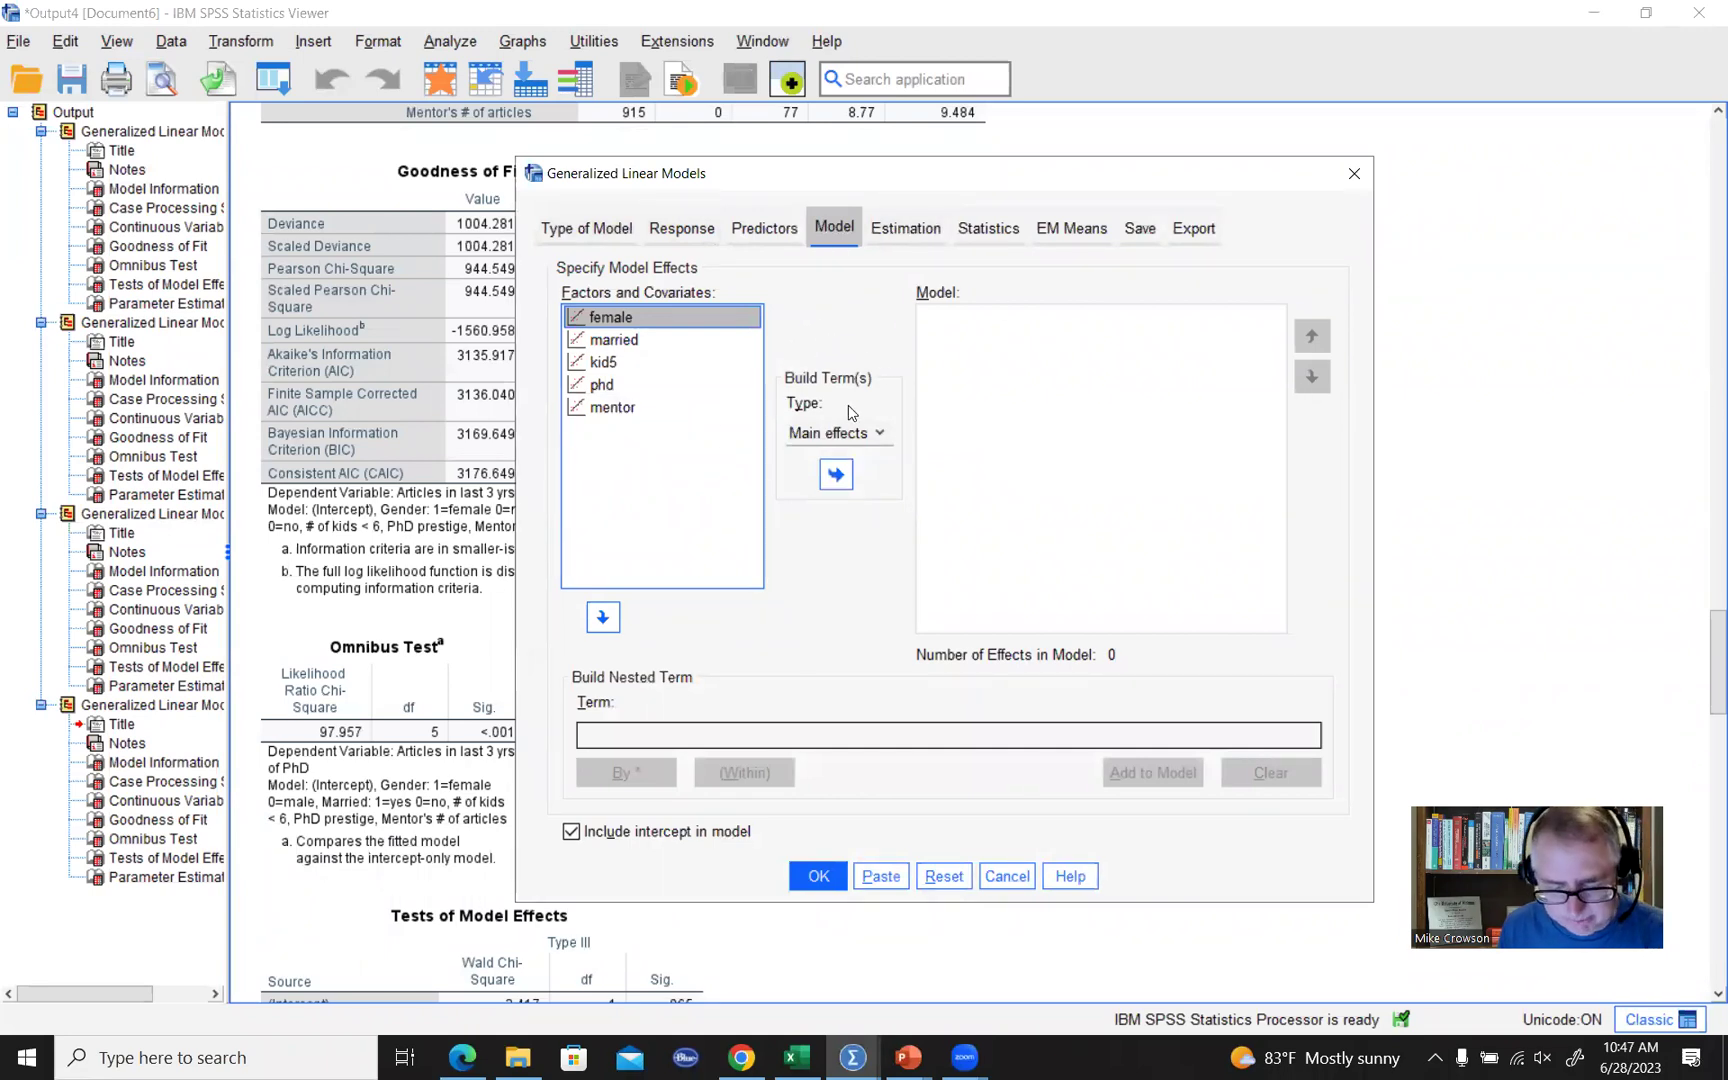
left_click(624, 407, "shift")
left_click(830, 476)
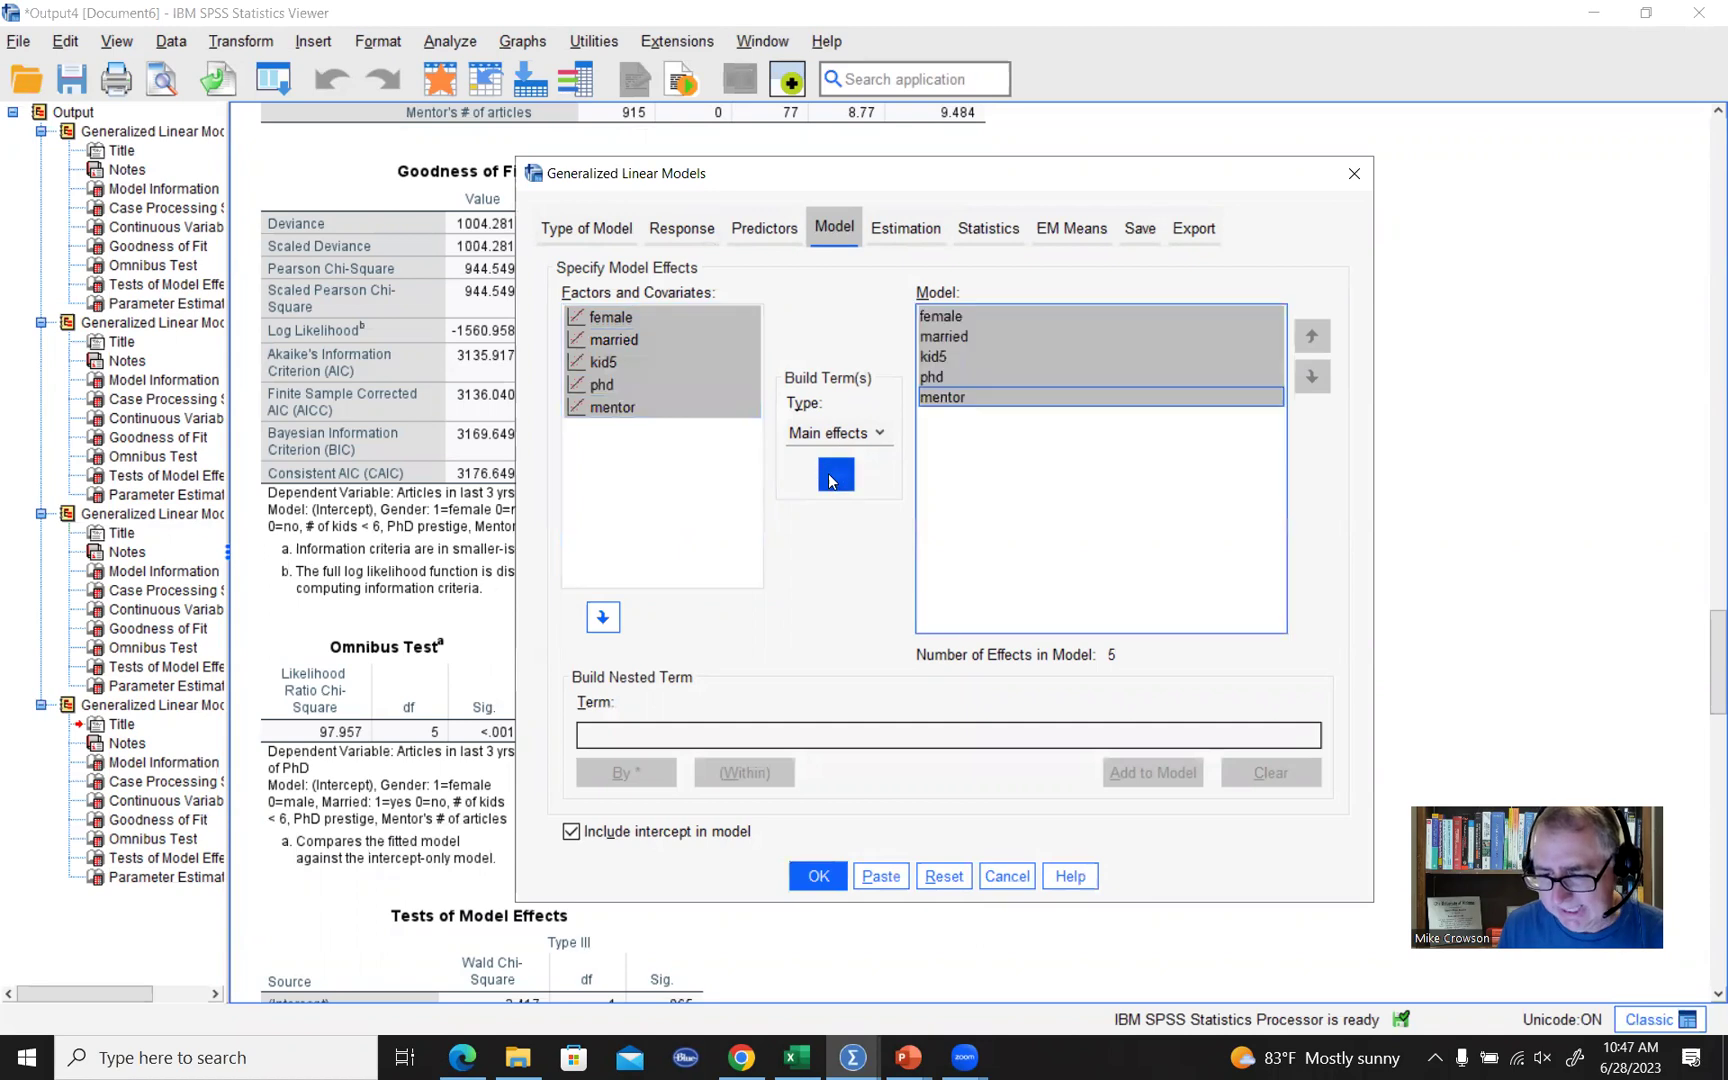
left_click(768, 228)
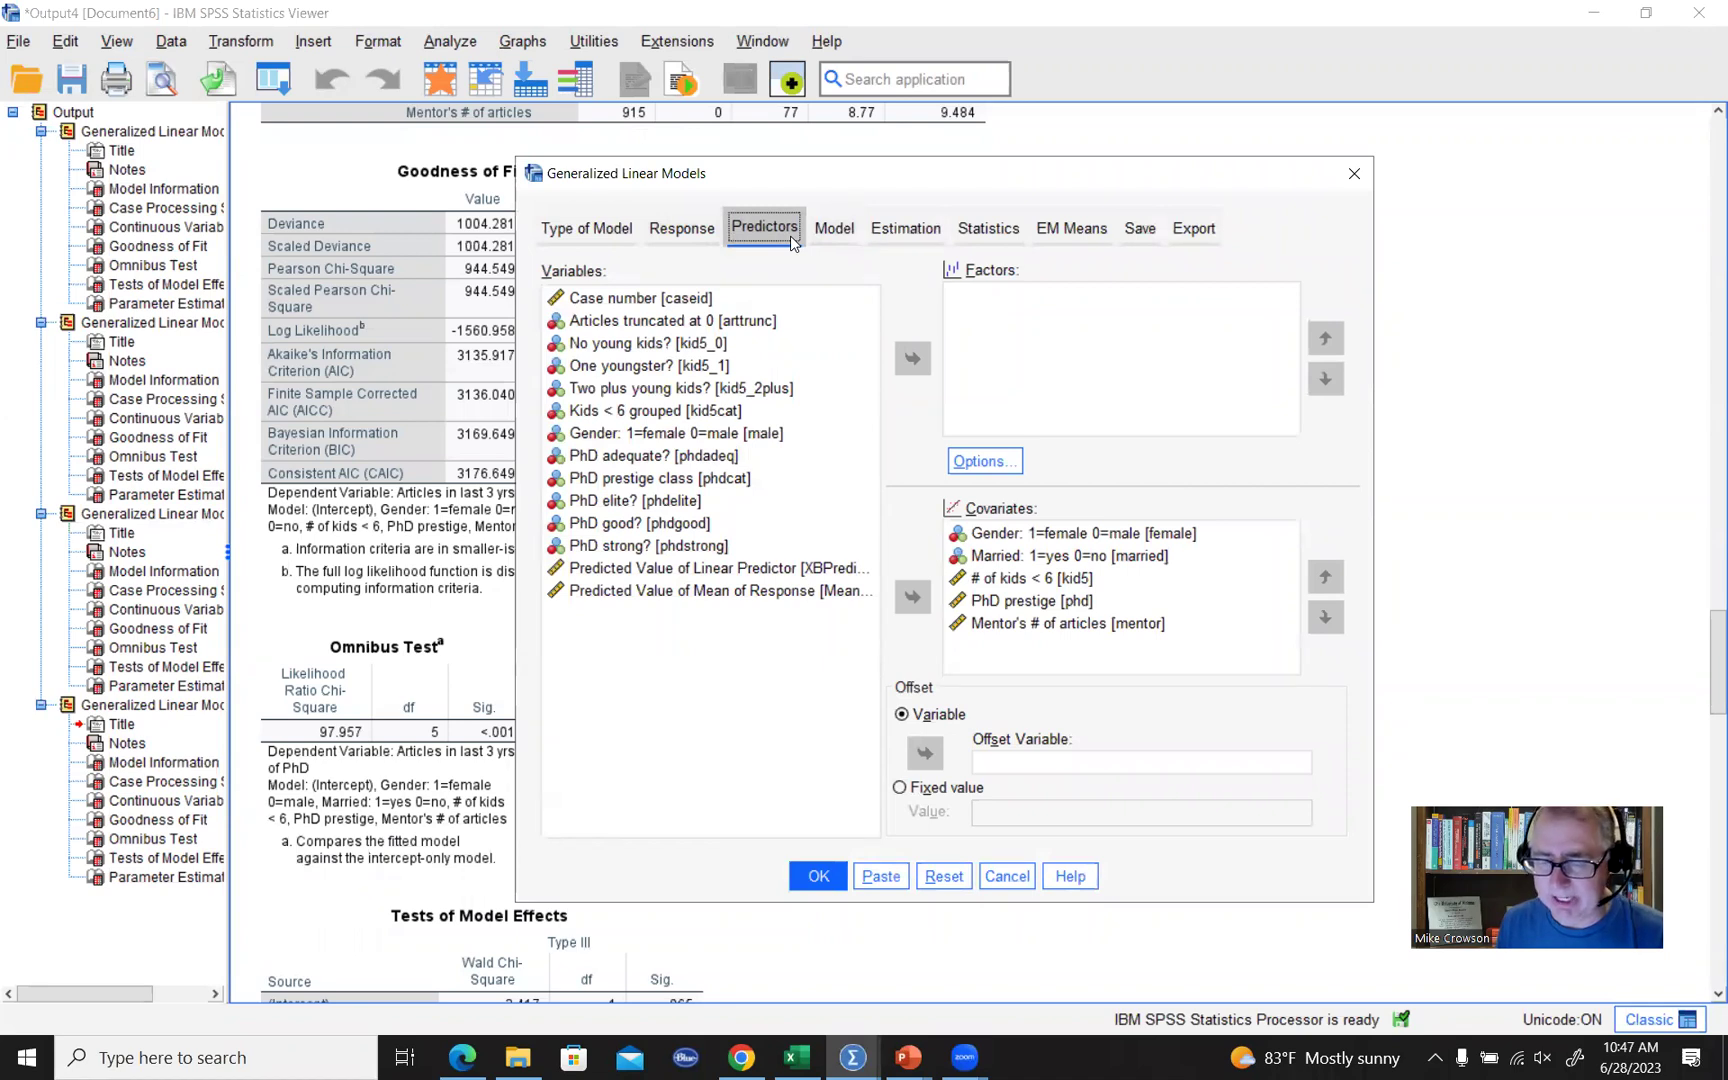
Fix the custom negative binomial model's dispersion parameter at a specified value of 0 and run the analysis.
left_click(579, 234)
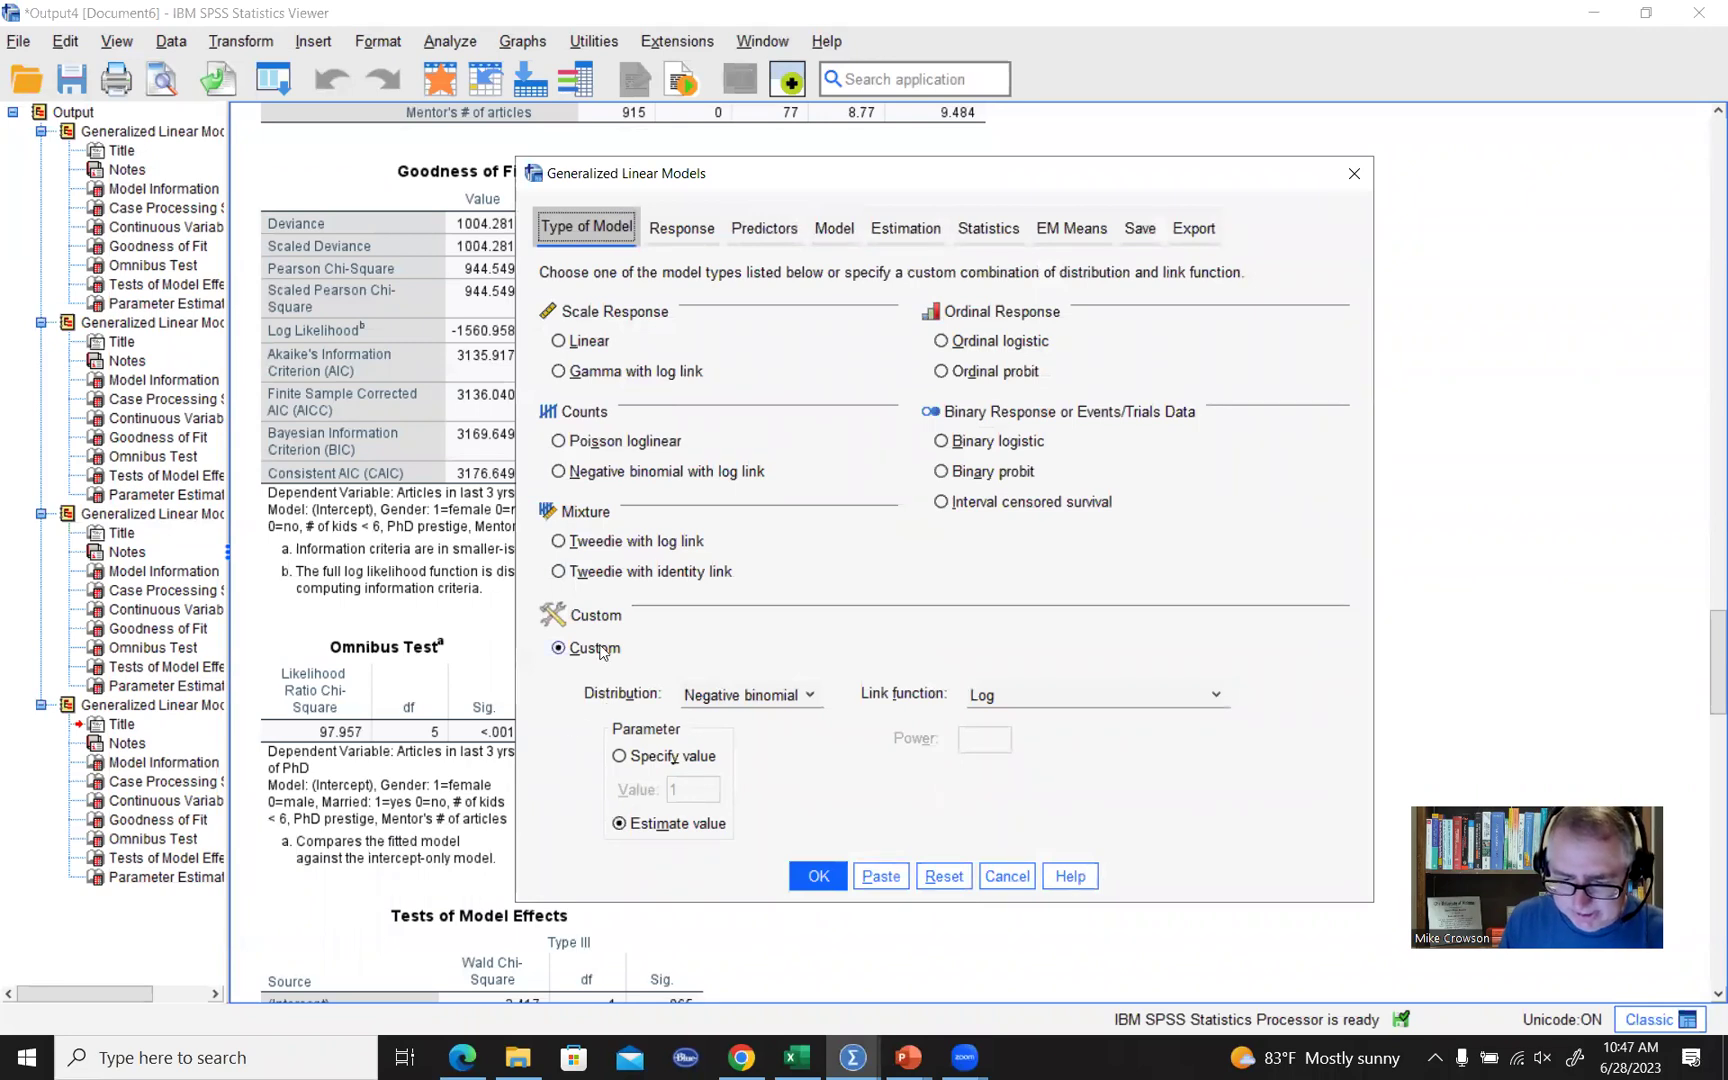
left_click(620, 758)
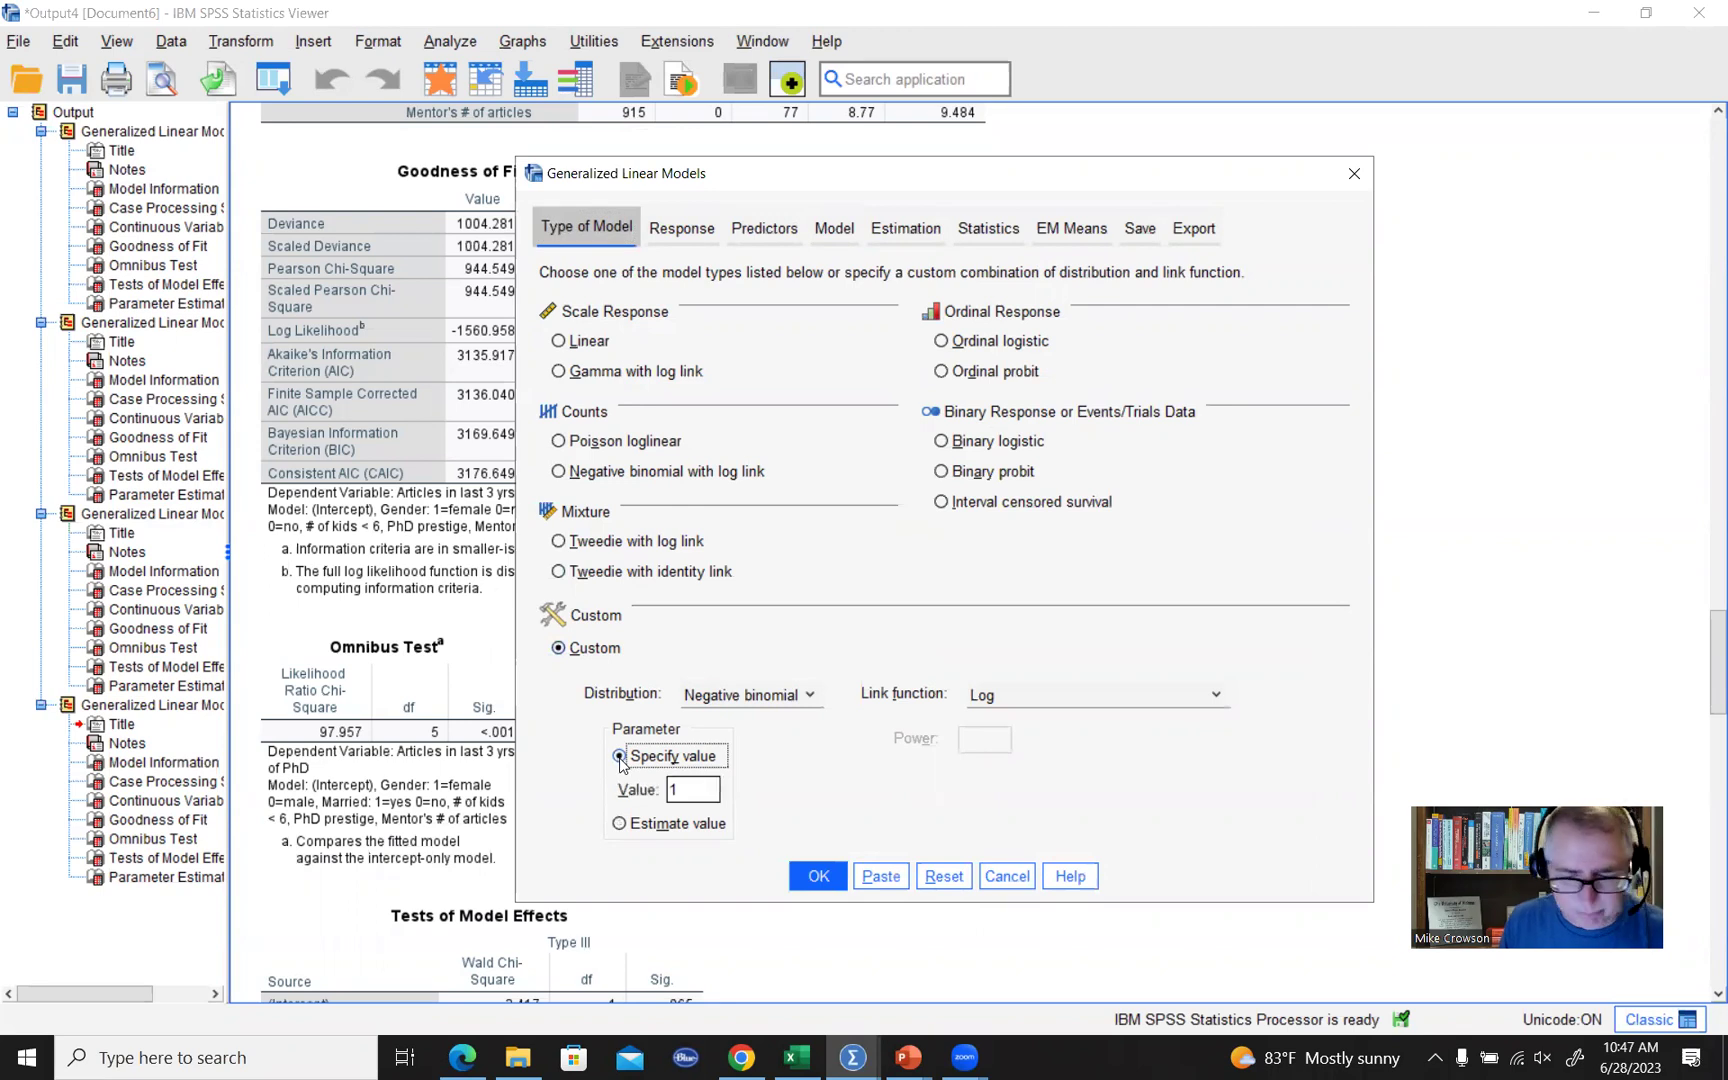
left_click(708, 794)
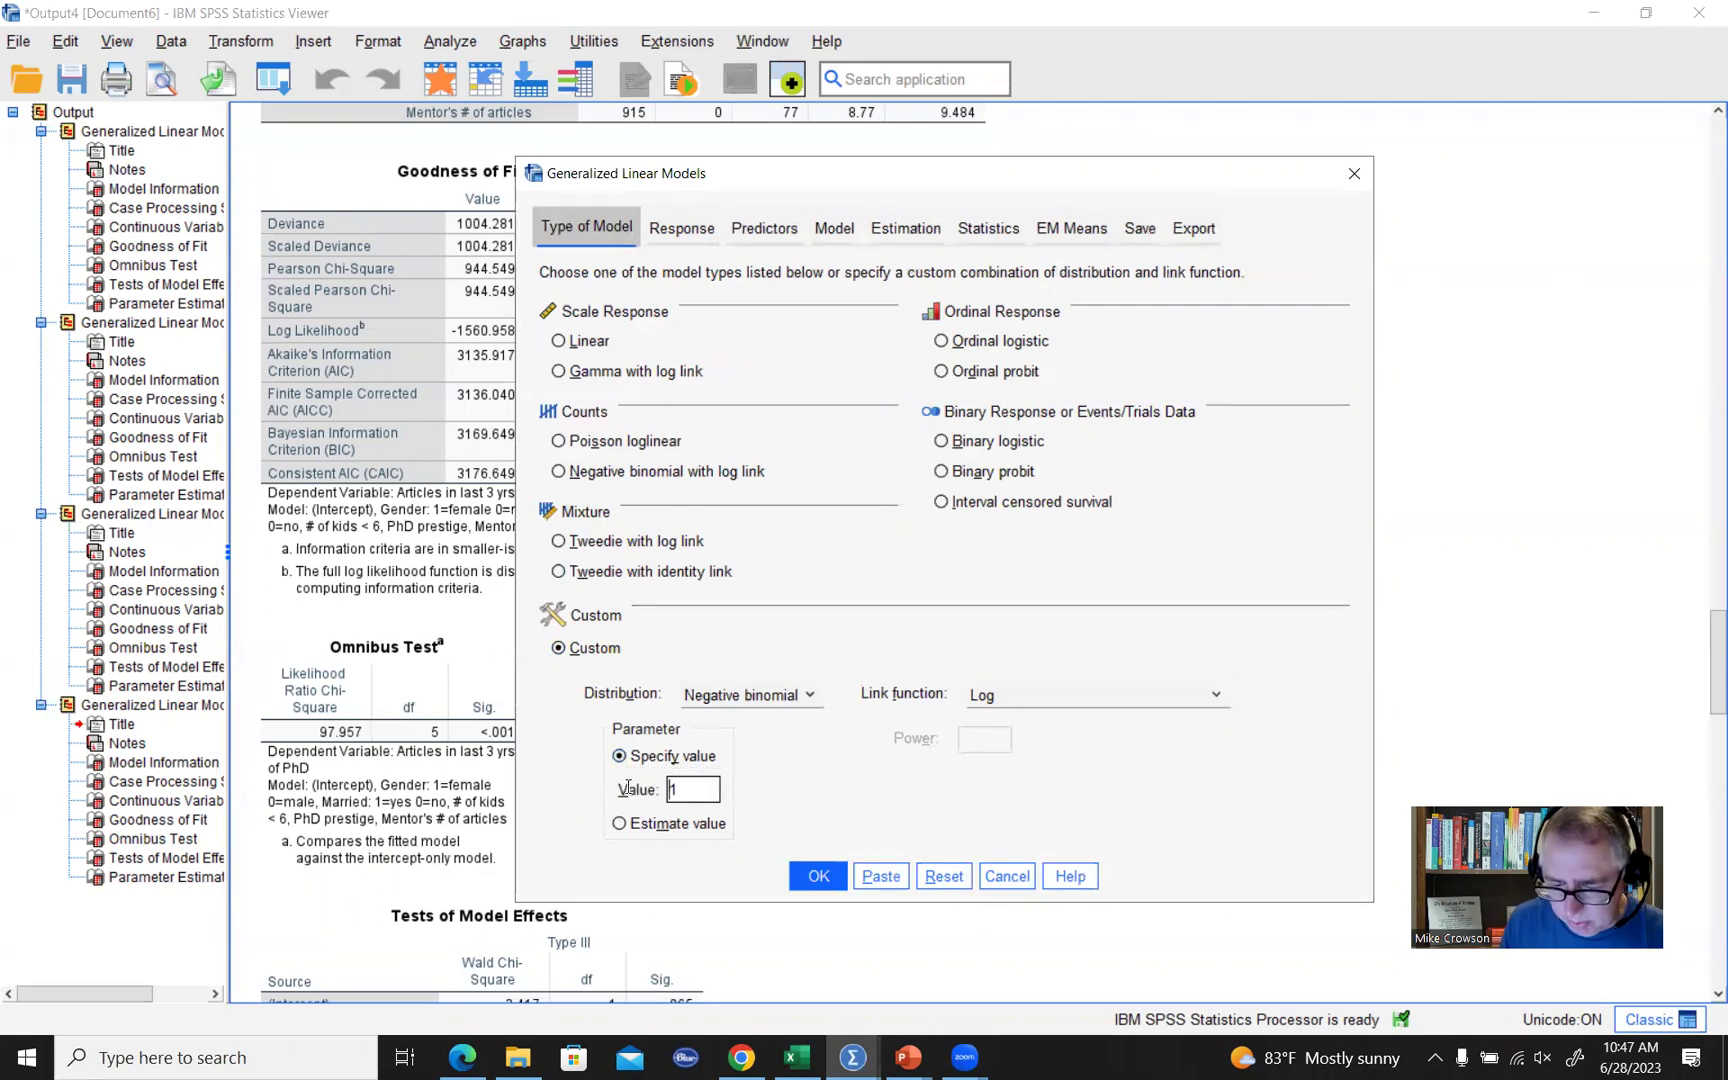
left_click_drag(683, 796, 652, 783)
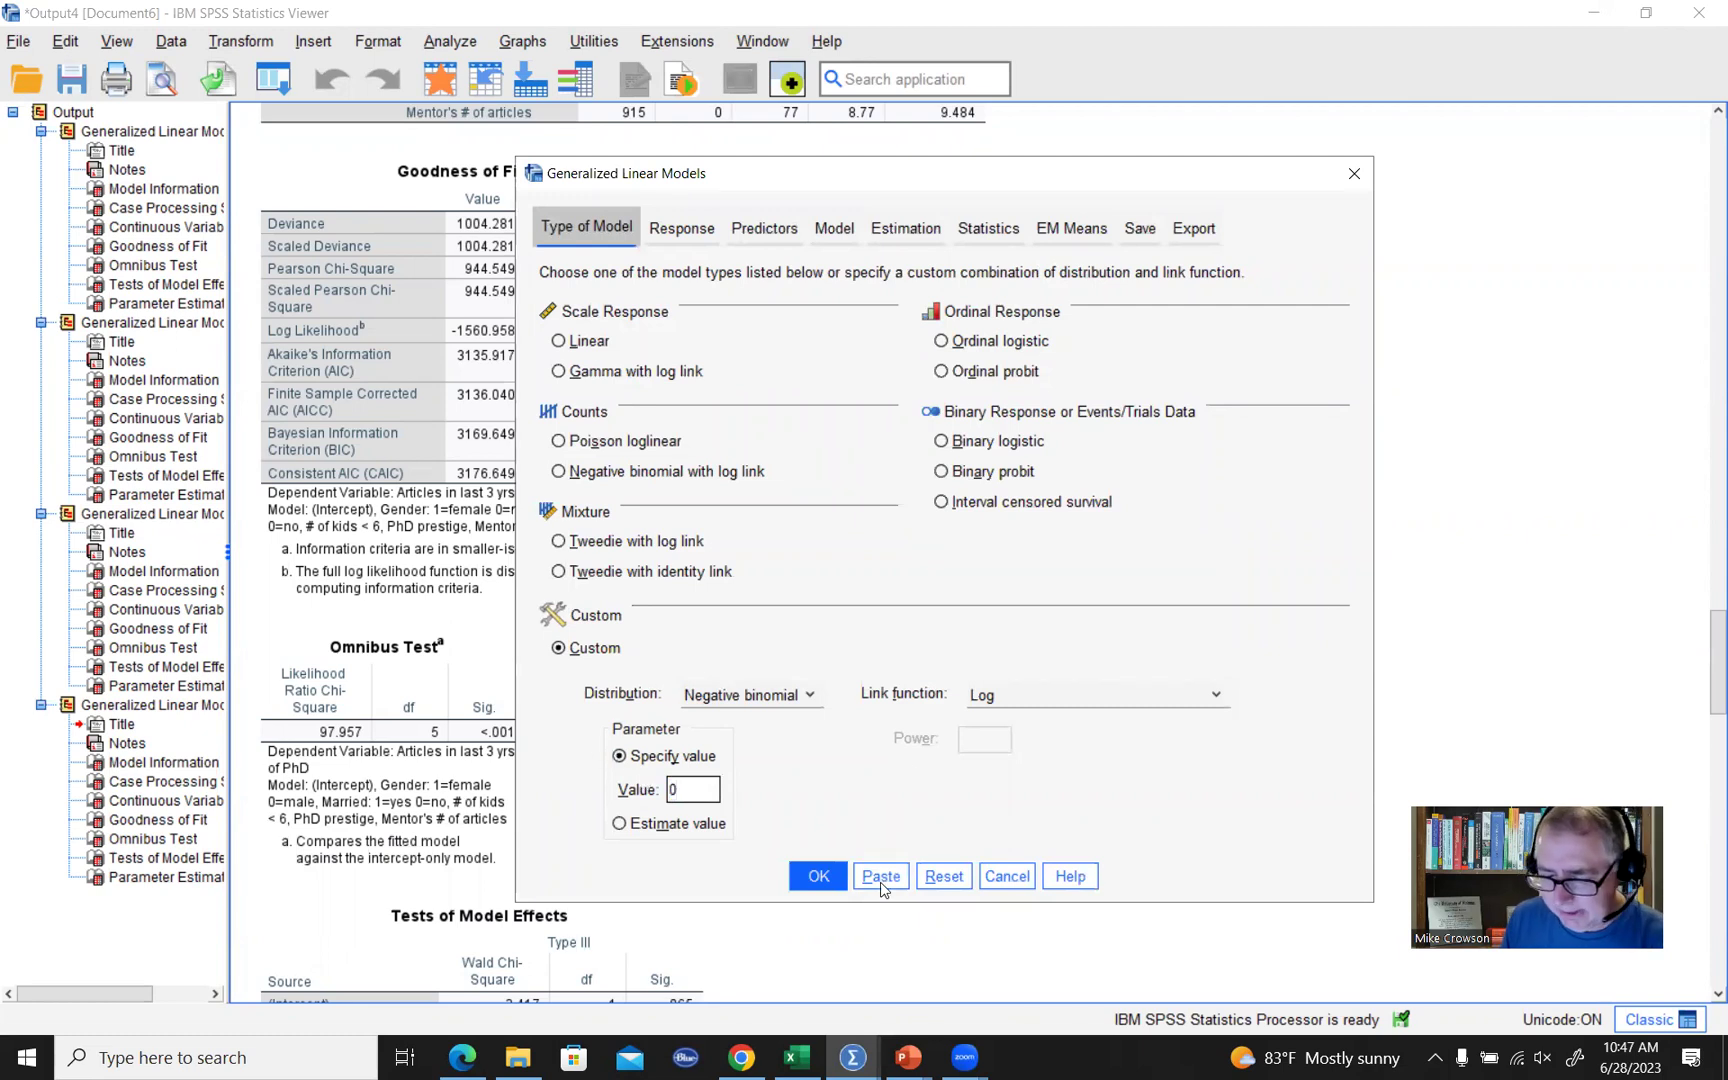
left_click(820, 878)
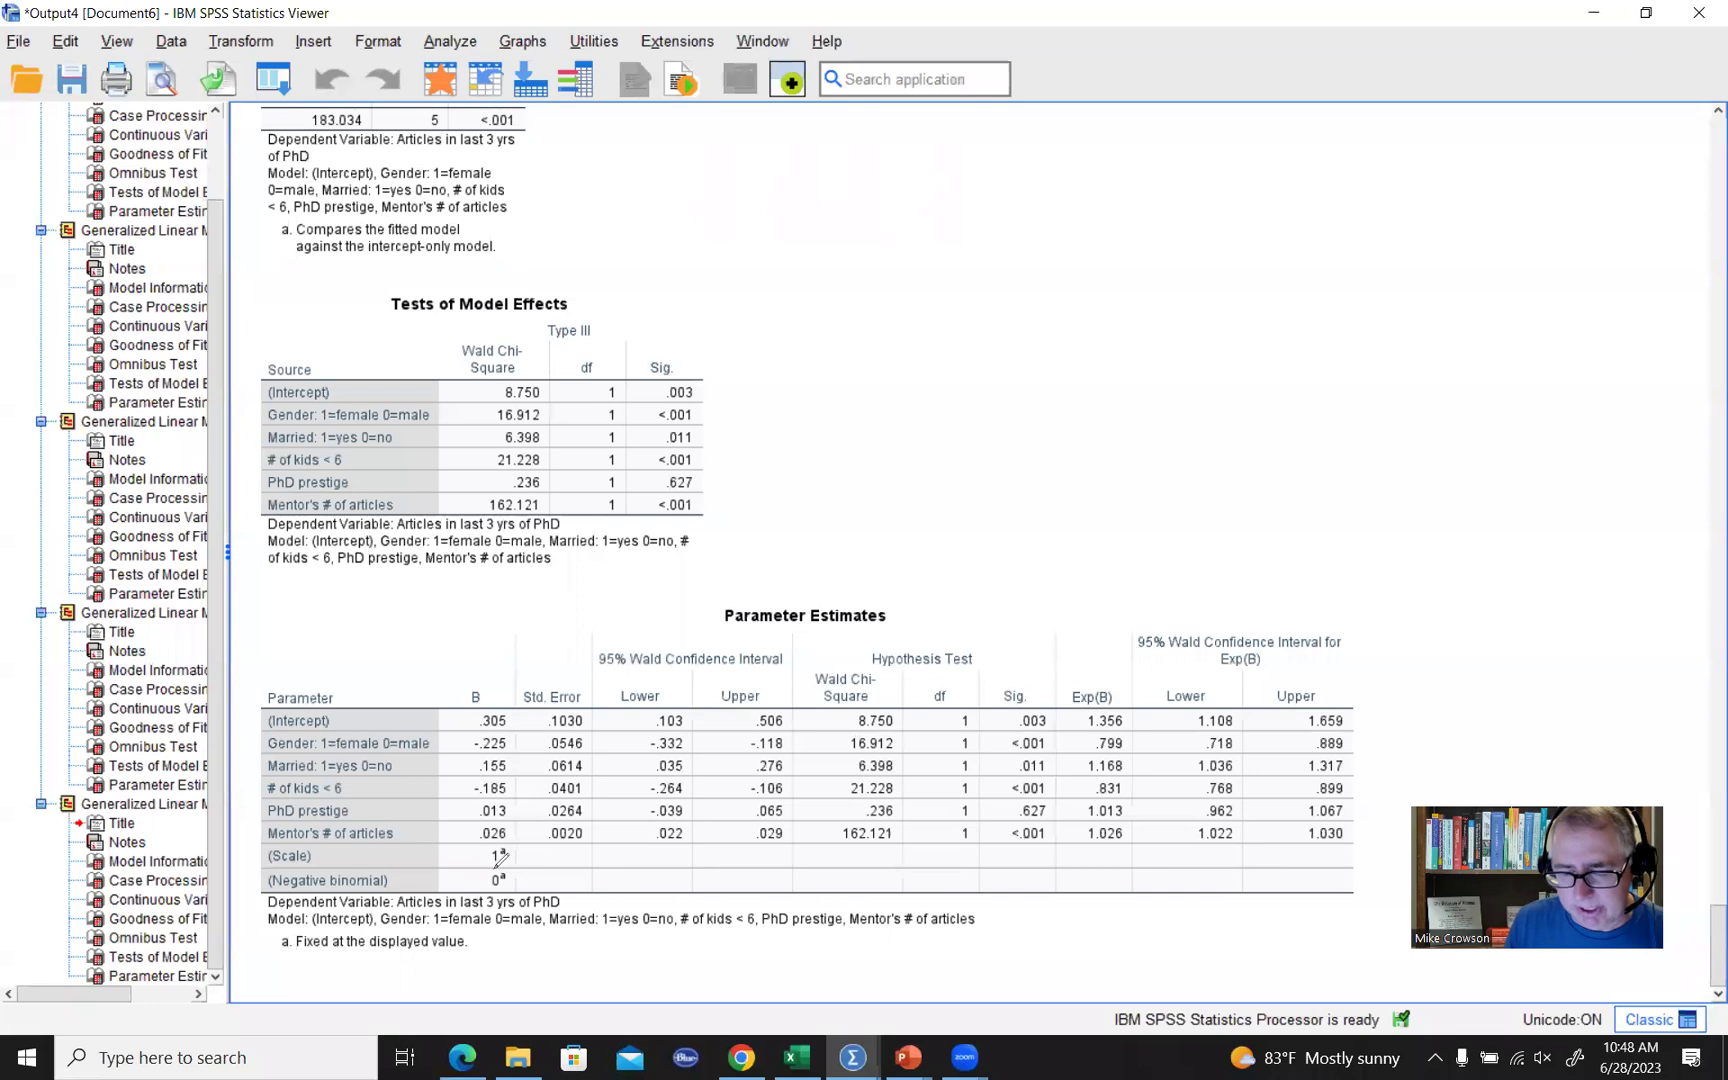
Check the fixed (Negative binomial) value in the reduced model's Parameter Estimates table, circling it and clearing the mark.
mouse_move(500, 858)
left_mouse_down()
mouse_move(516, 866)
mouse_move(510, 840)
left_mouse_up()
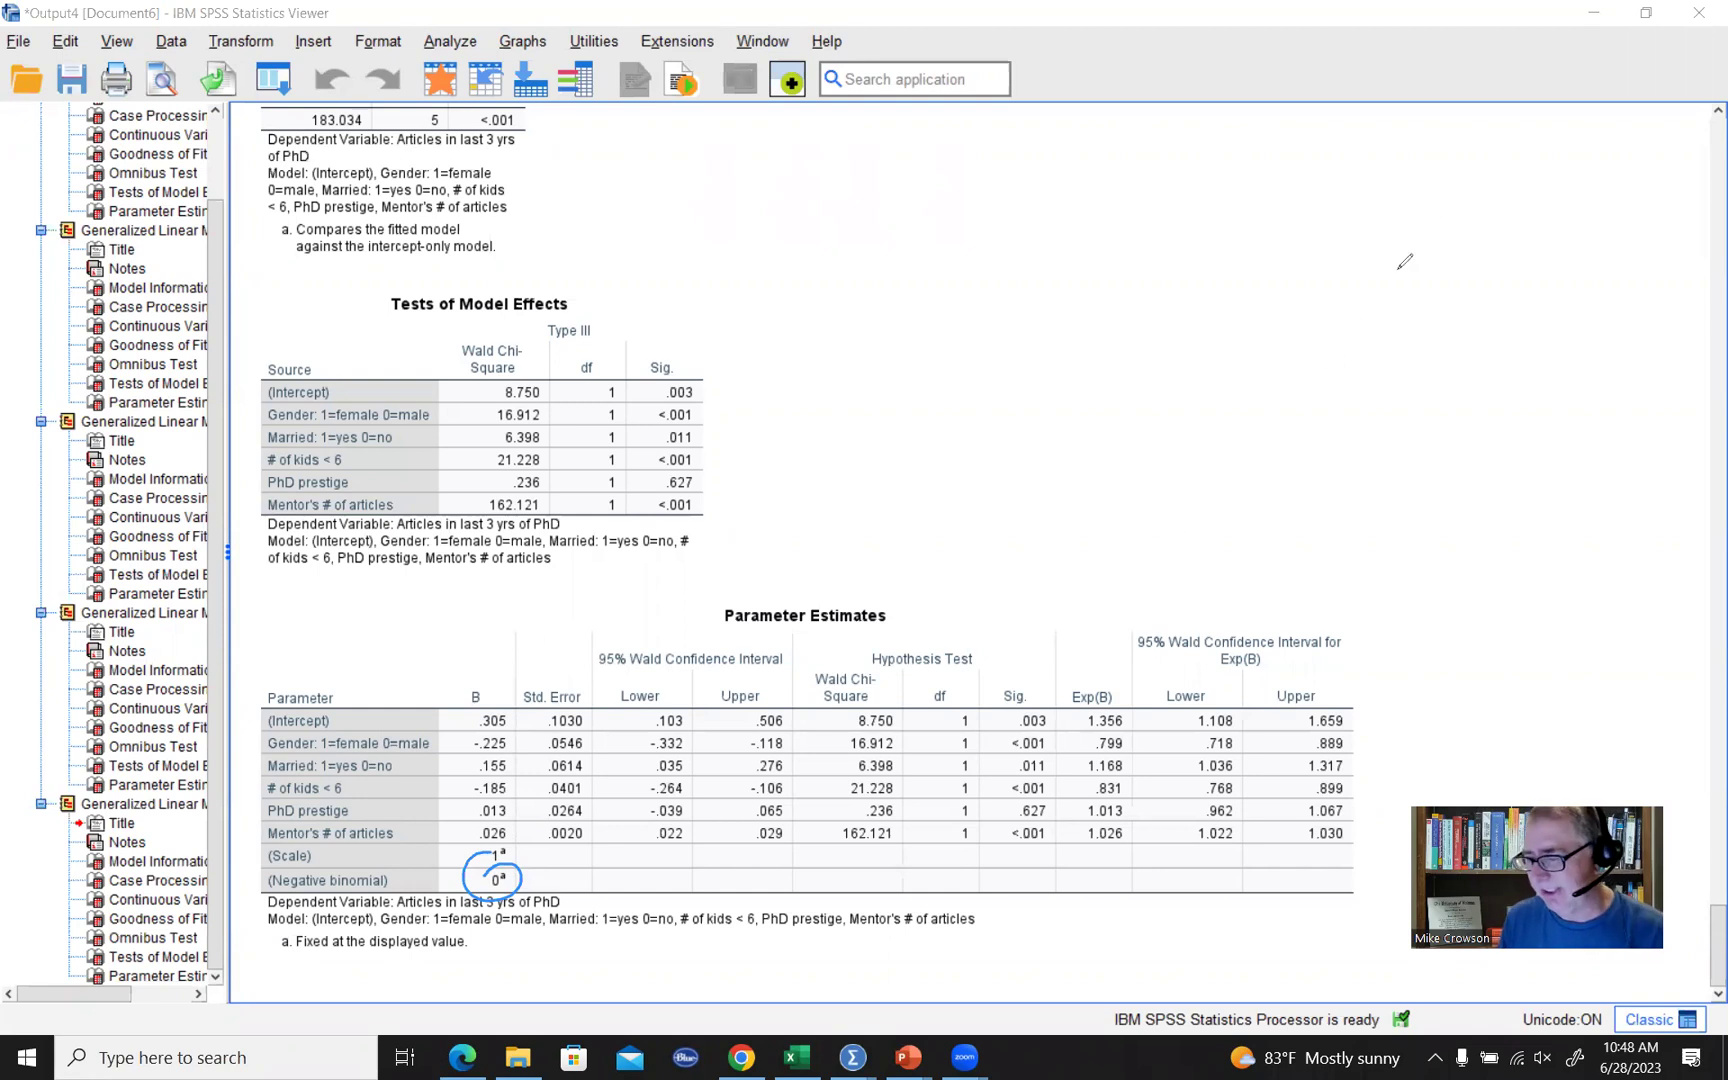
key("e")
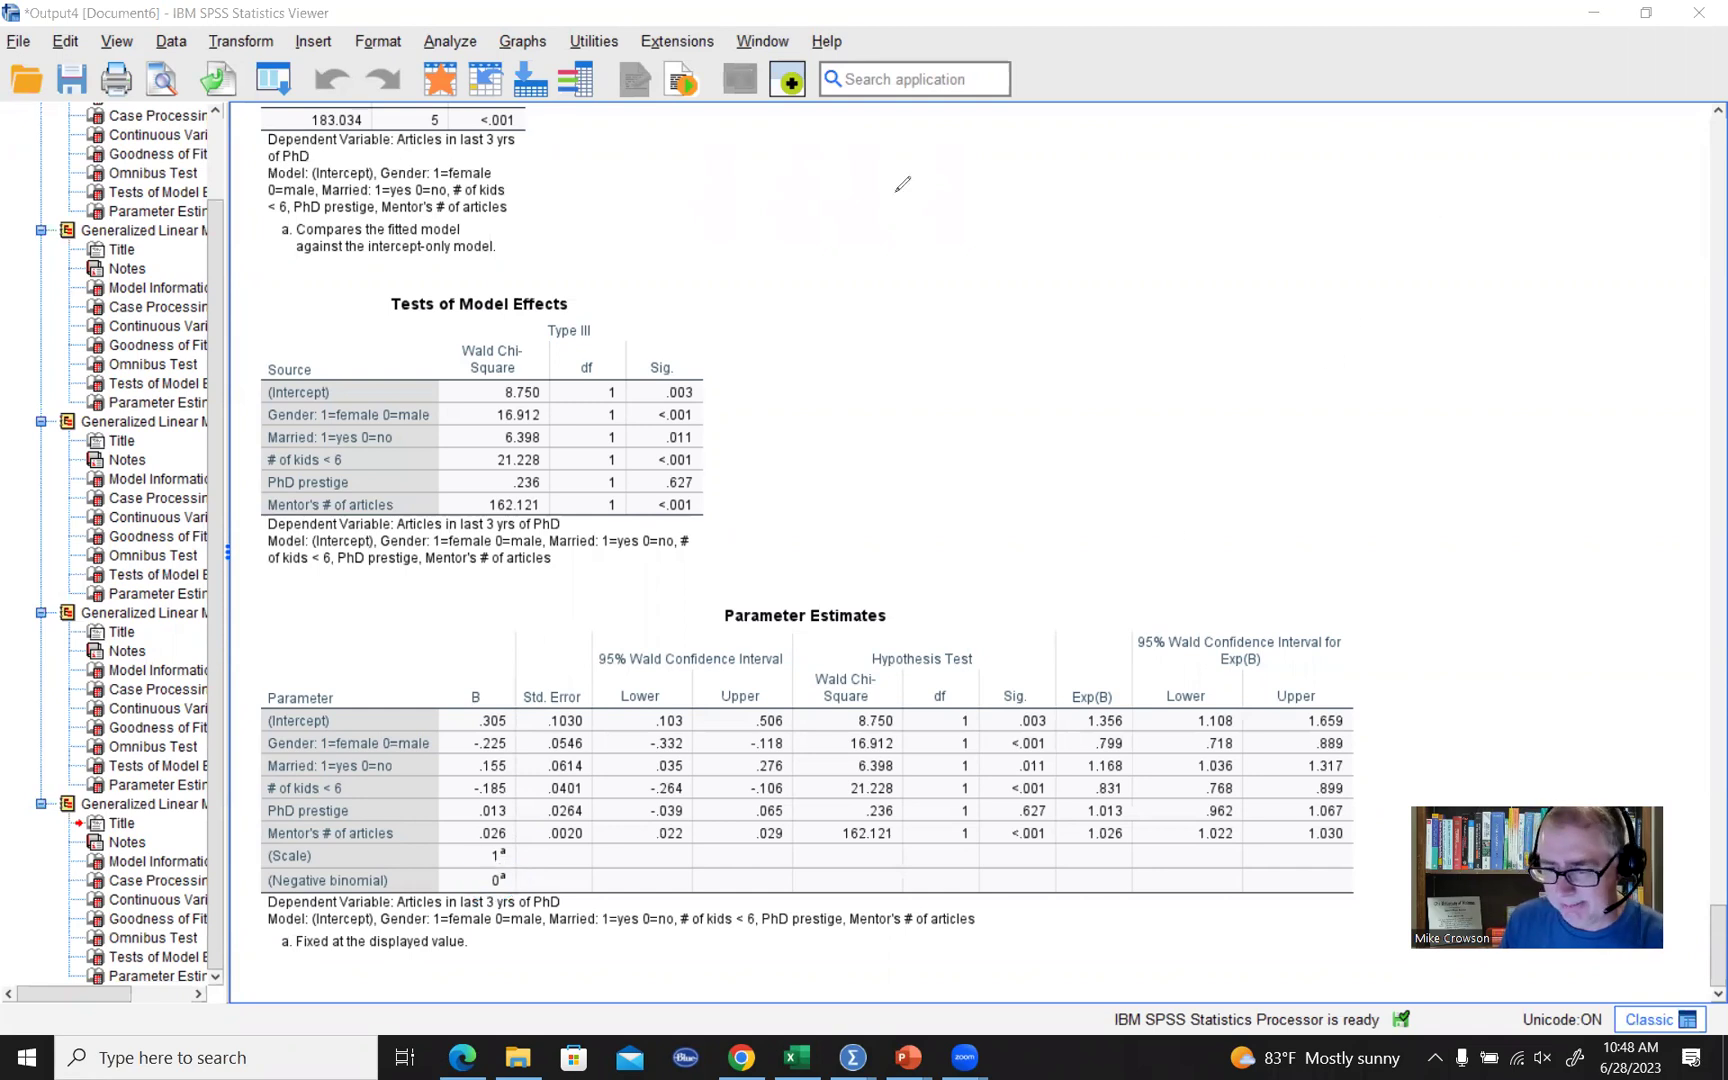
key("Escape")
Read the reduced model's Log Likelihood in its Goodness of Fit table, circling it and clearing the mark.
scroll(828, 449, "up", 6)
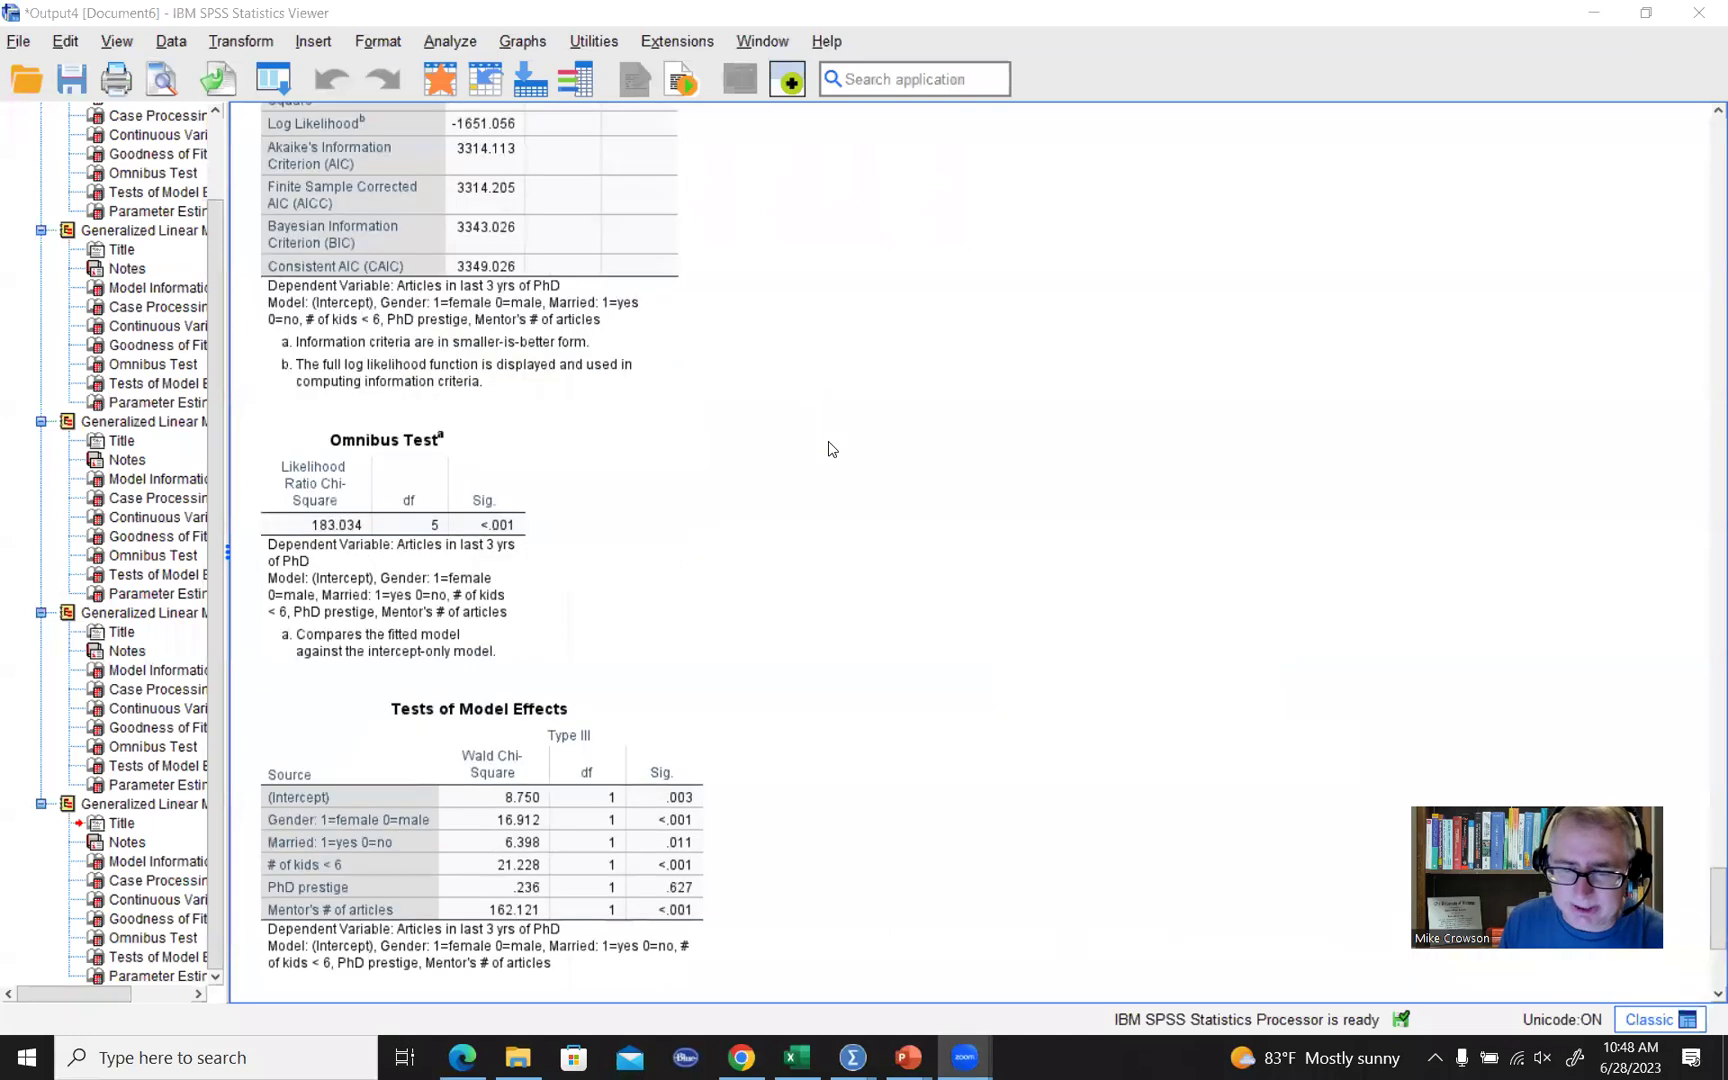
left_click(970, 199)
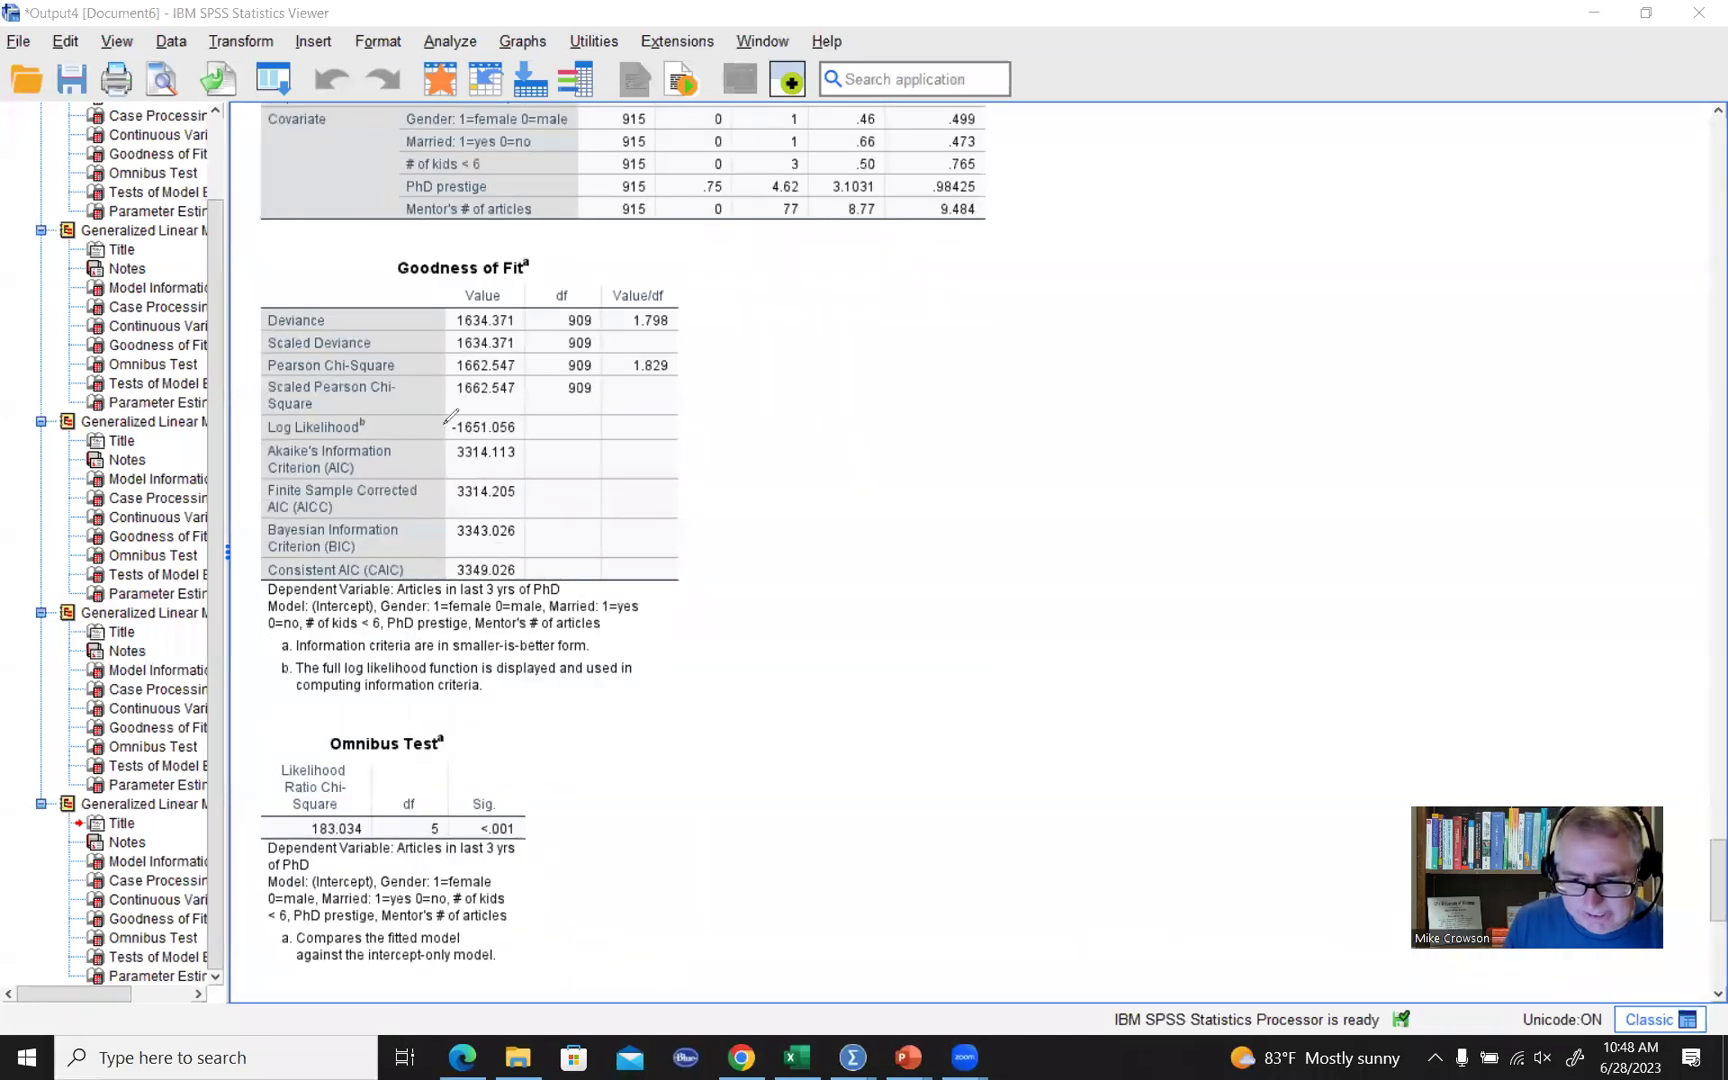
mouse_move(443, 425)
left_mouse_down()
mouse_move(532, 420)
mouse_move(446, 446)
mouse_move(447, 418)
left_mouse_up()
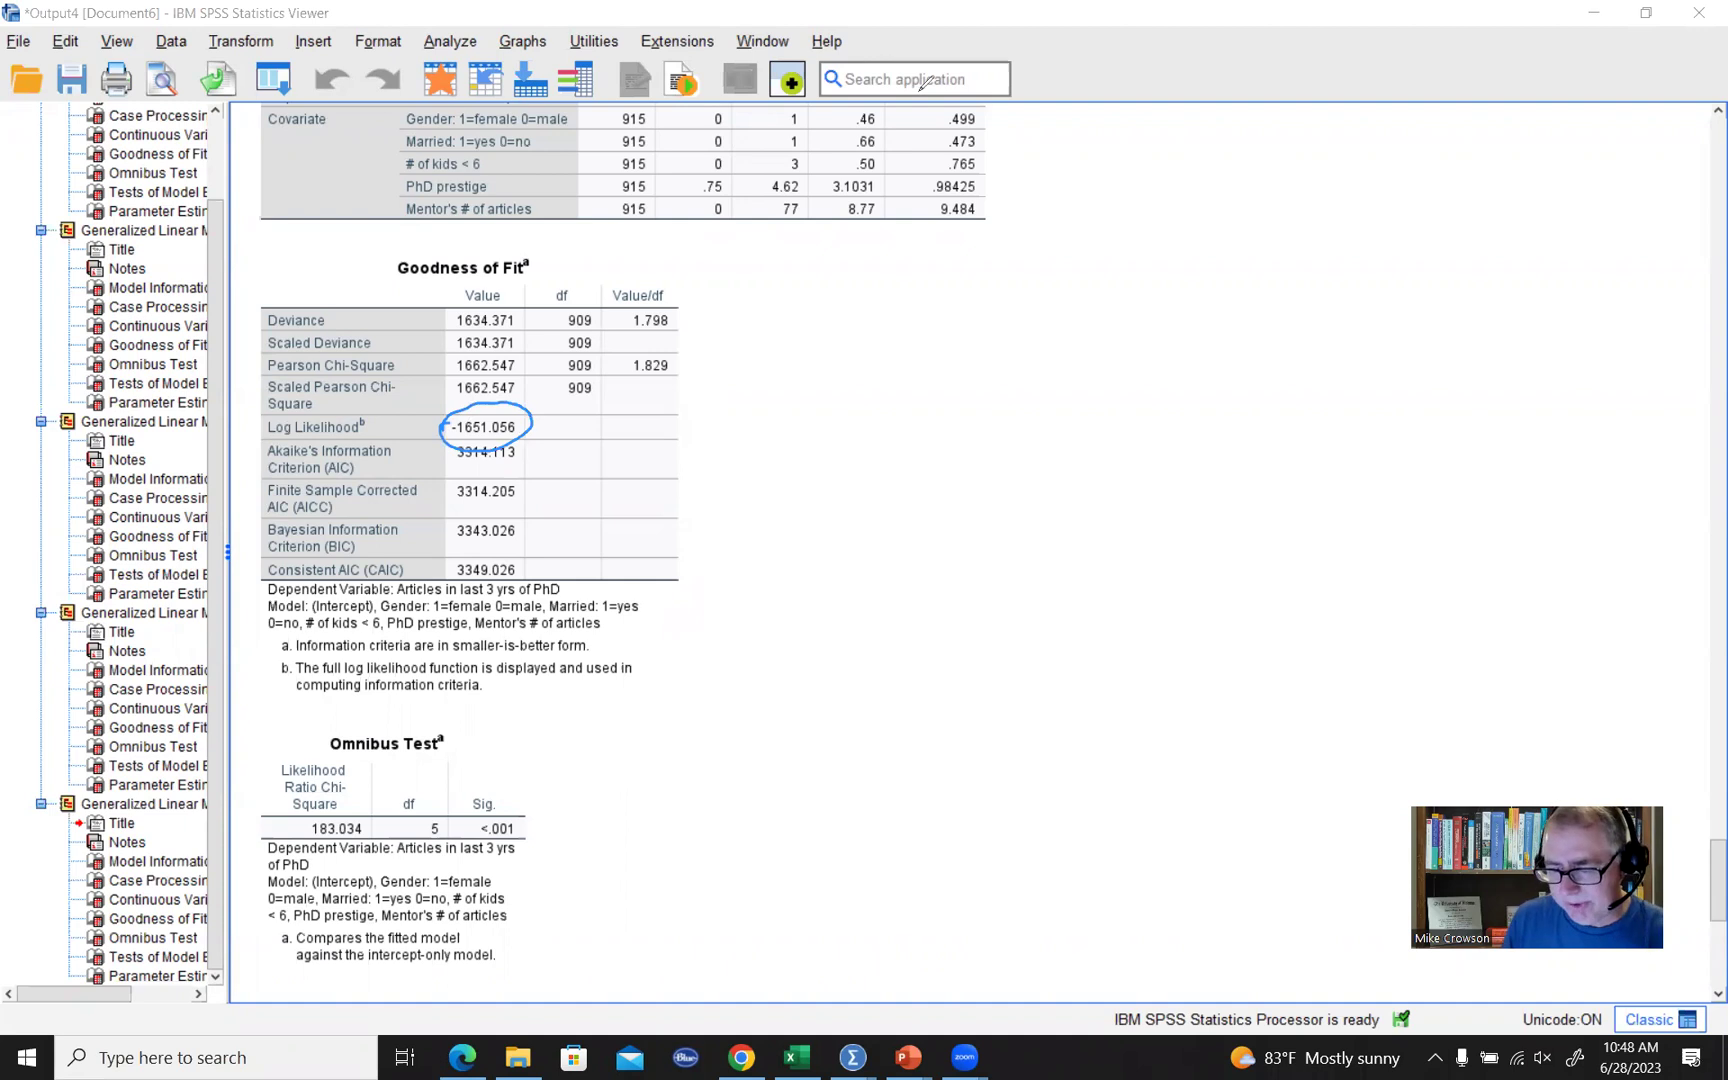
left_click(816, 161)
Switch to the Excel calculator and enter -1651.056 as the reduced model's log likelihood in B13.
left_click(814, 1052)
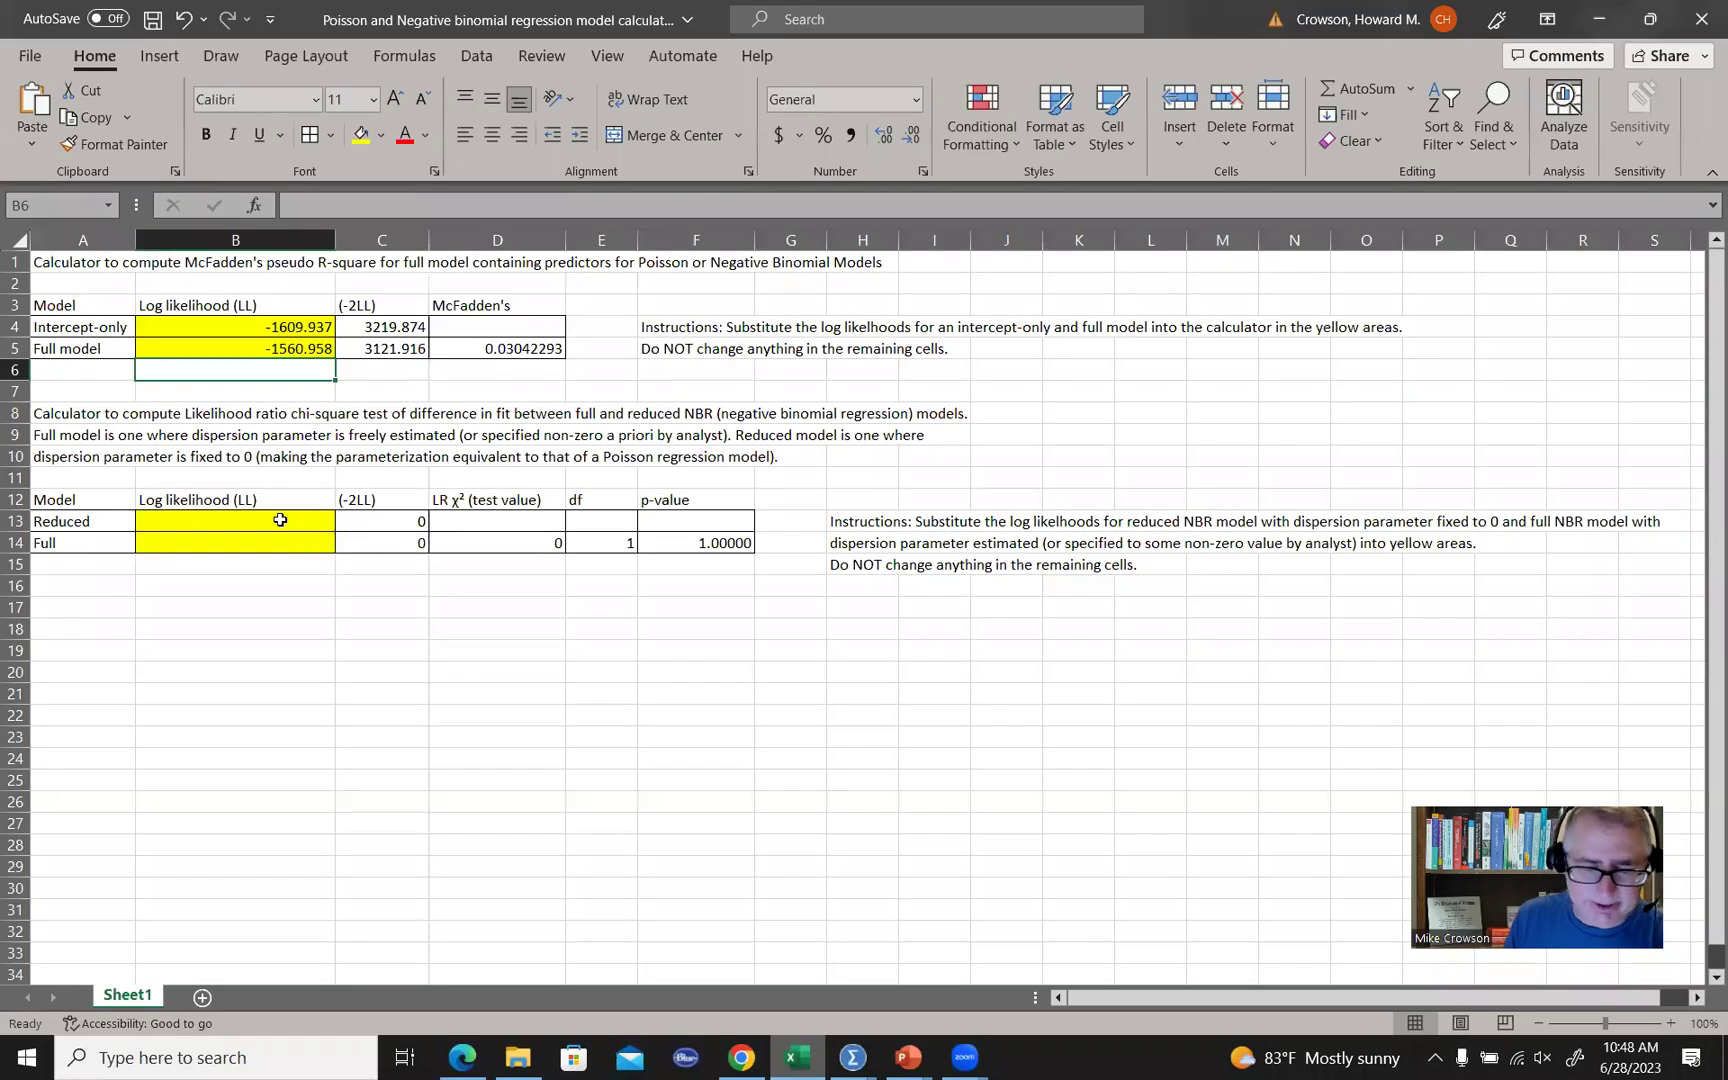
left_click(280, 520)
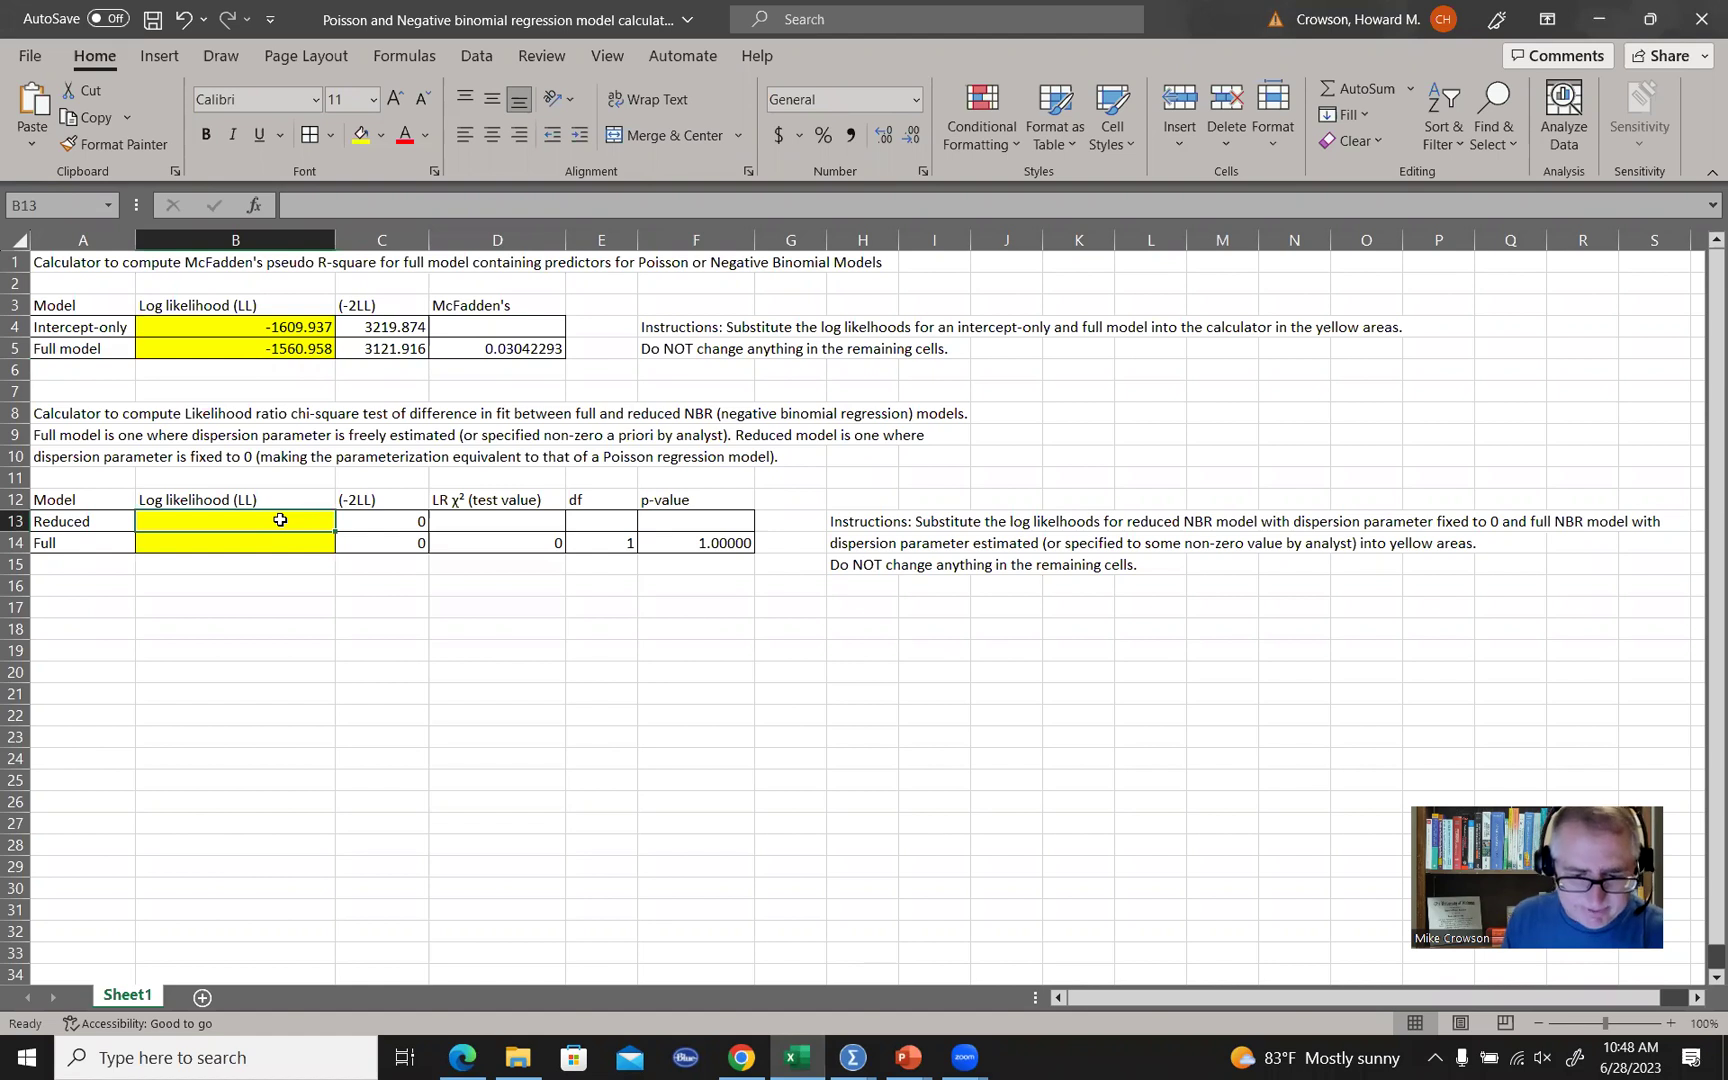
key("Left")
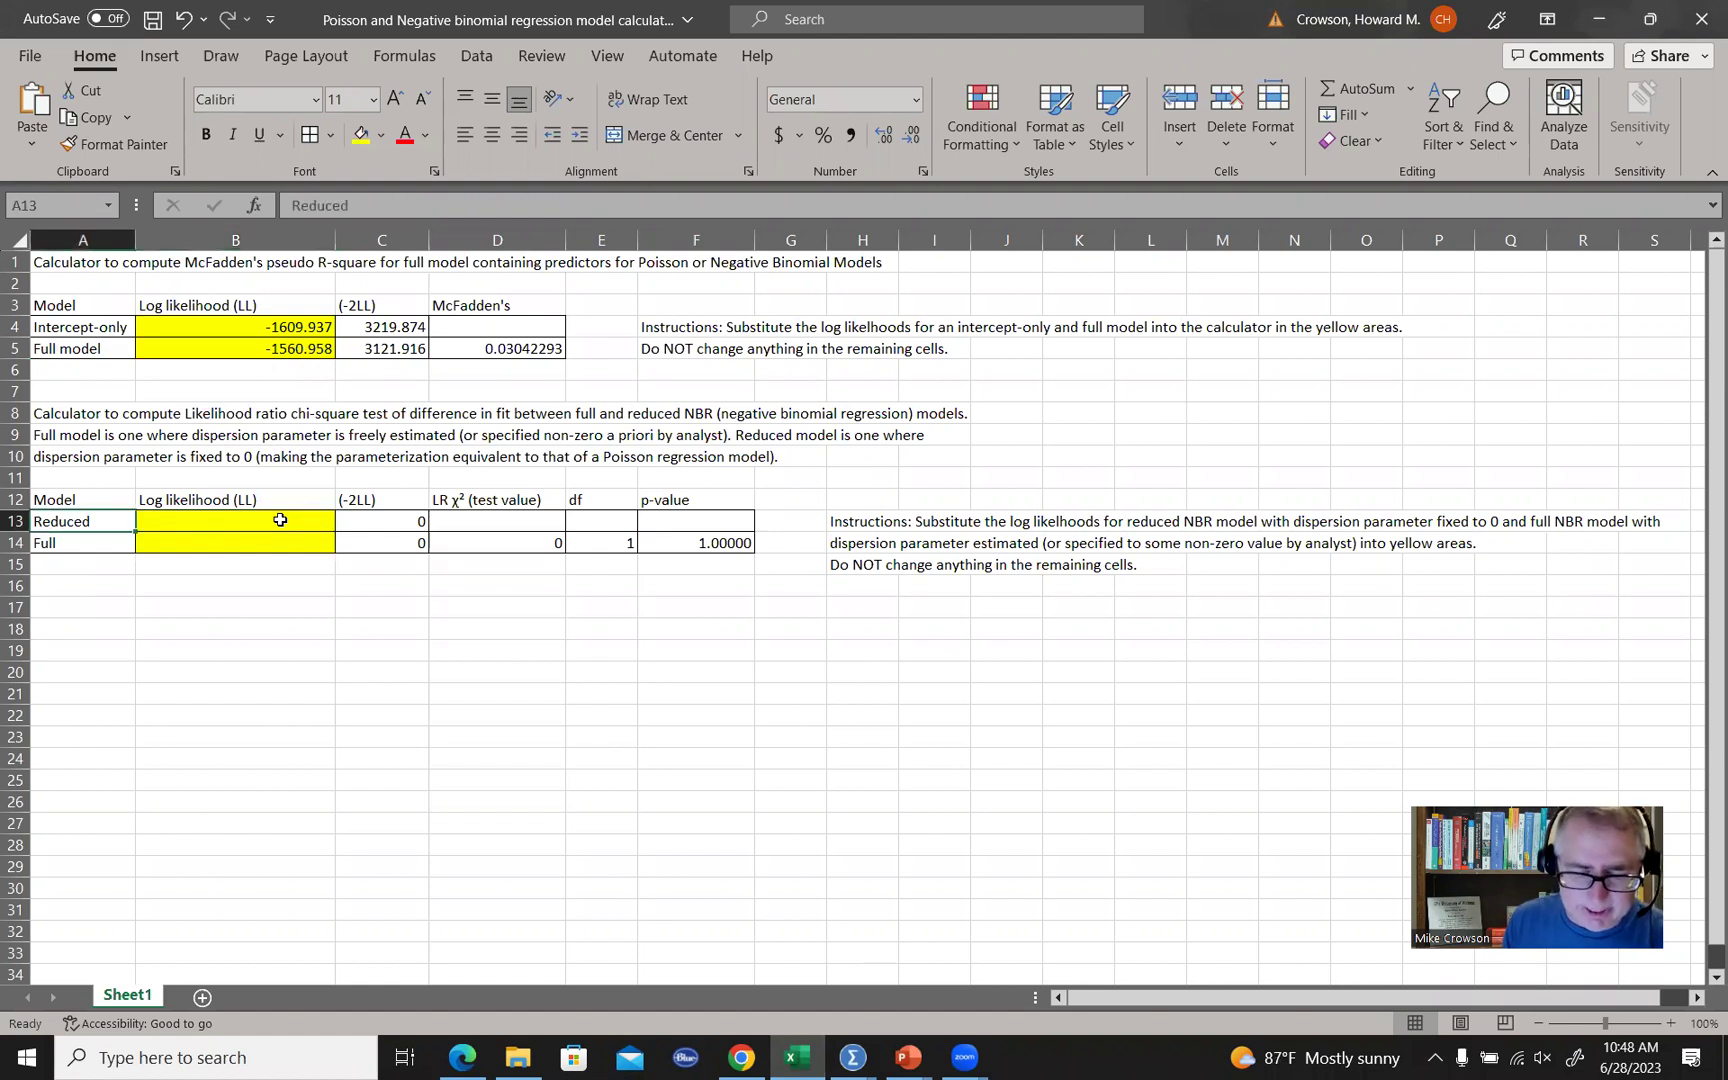
key("Down")
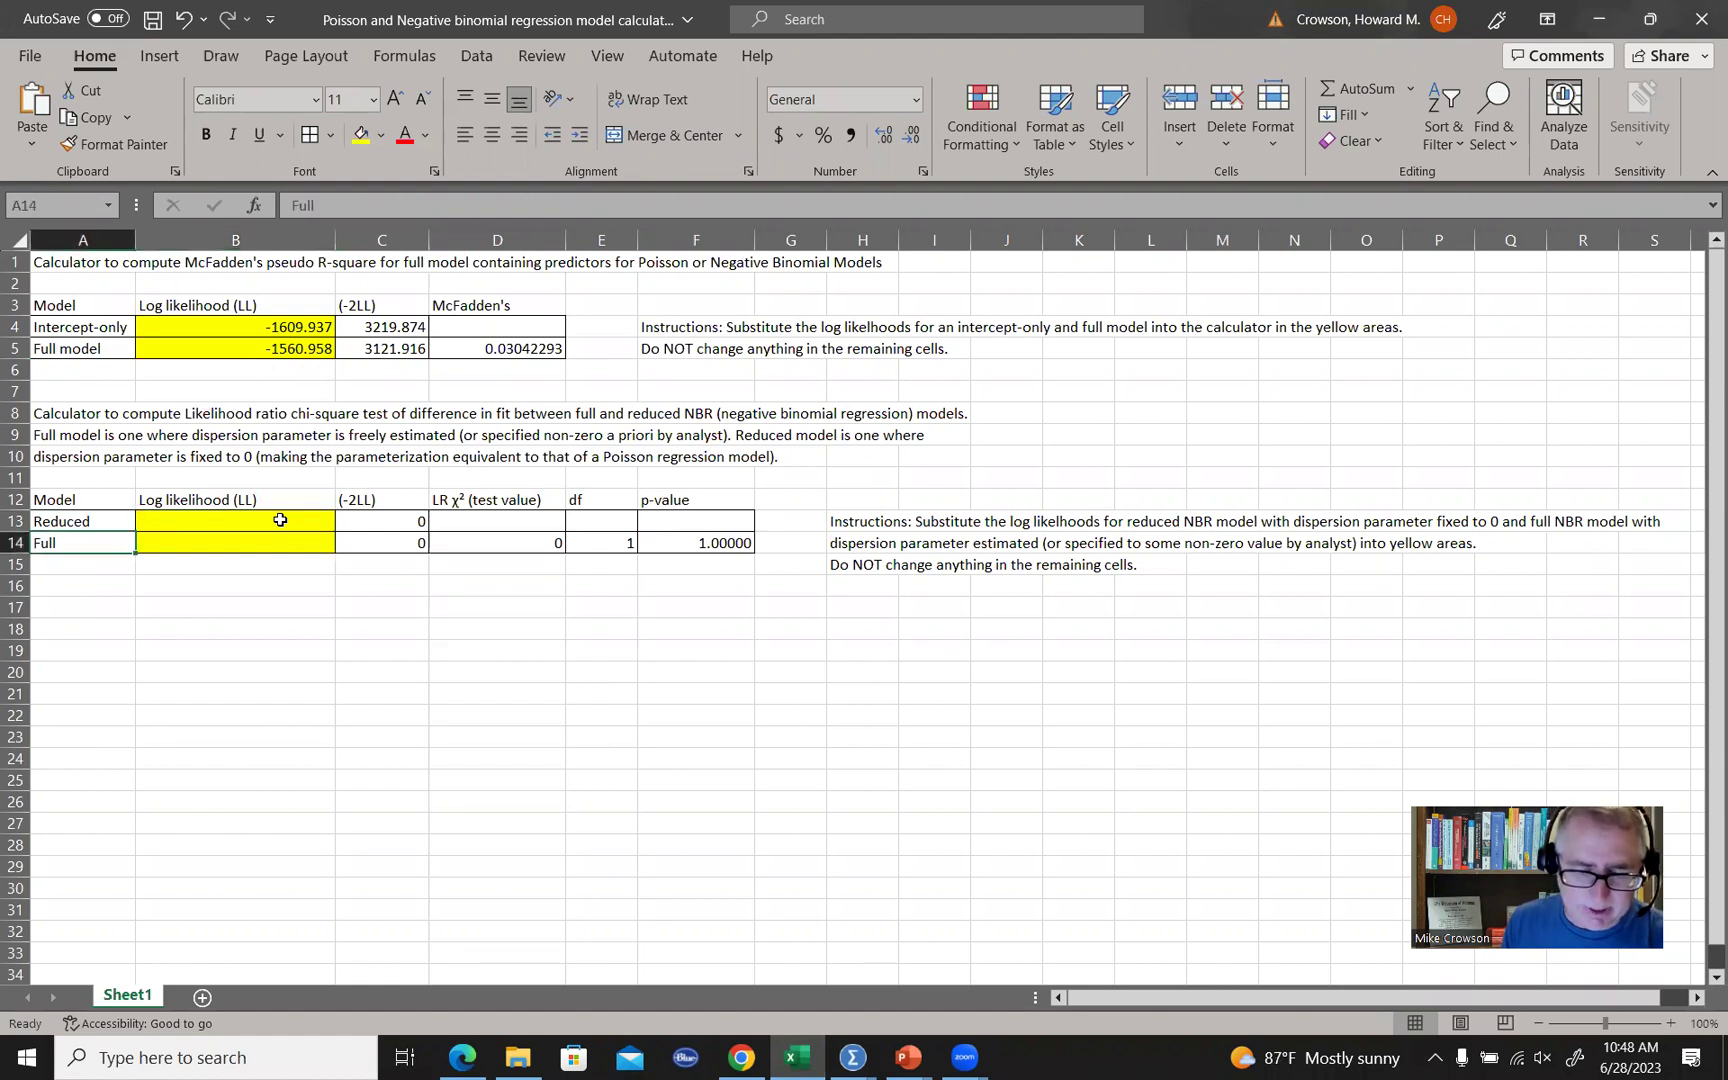
left_click(280, 520)
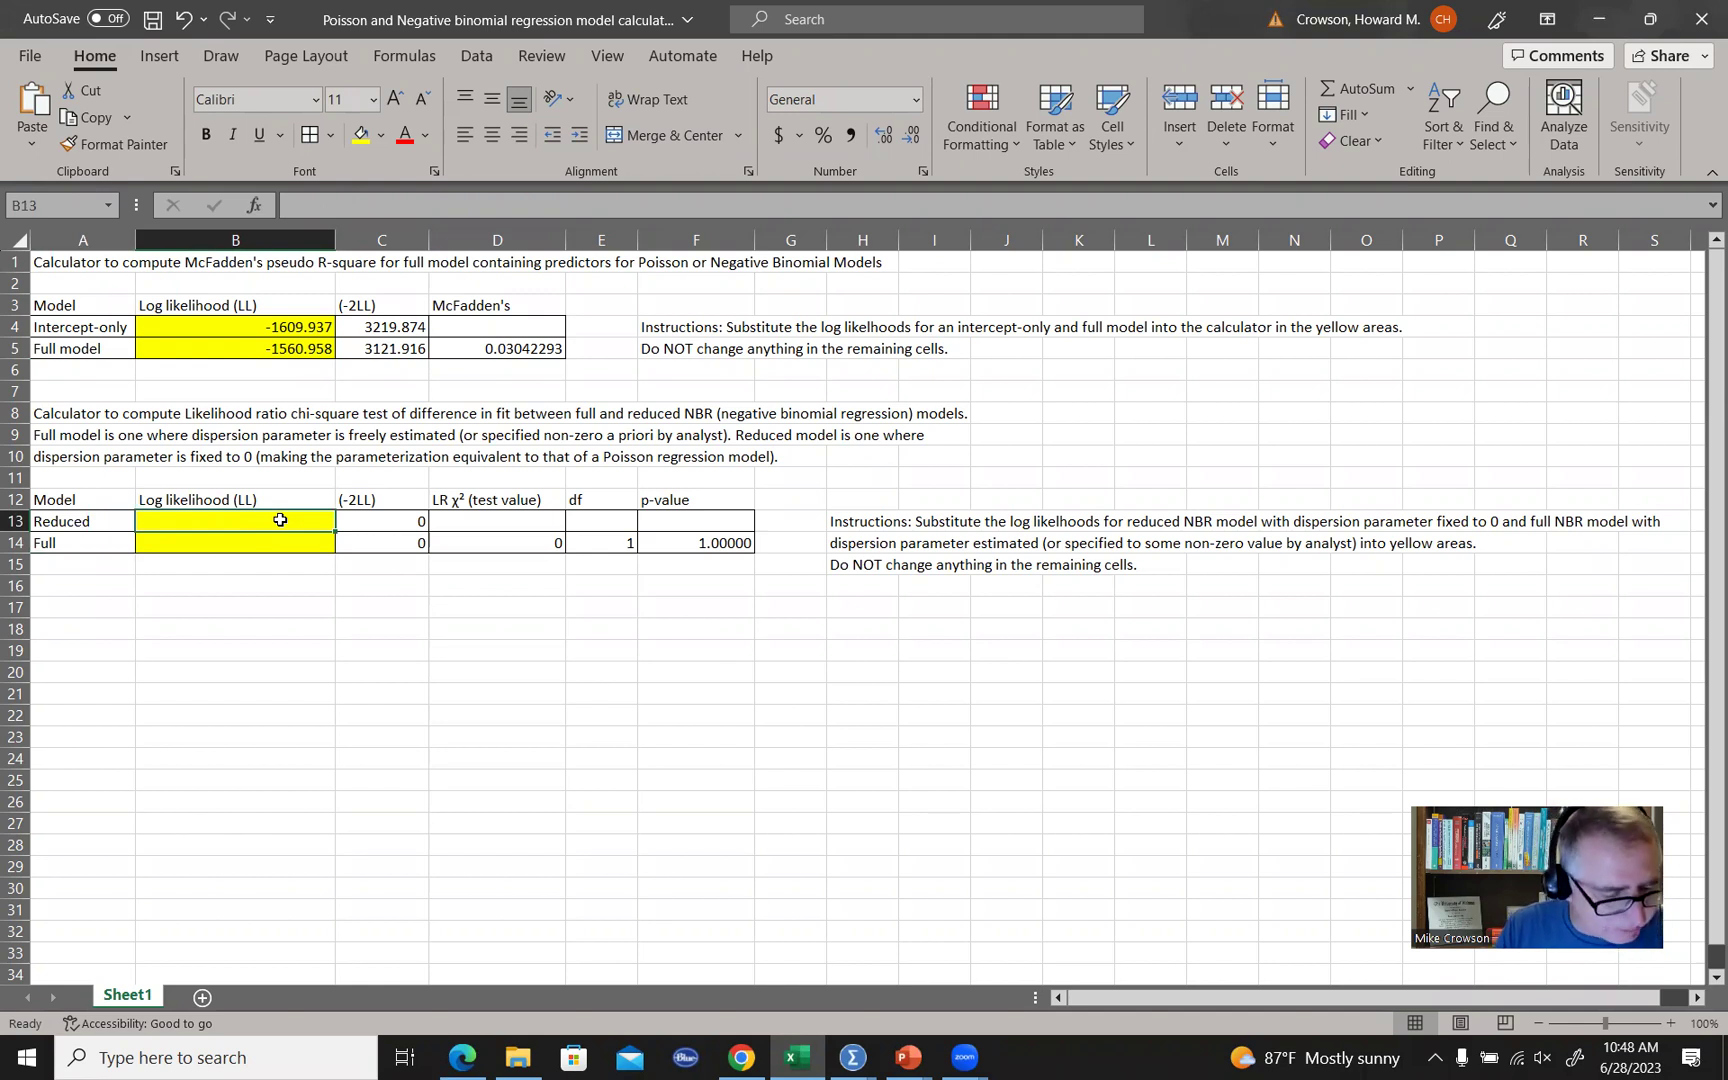
type("-1651.056")
key("Return")
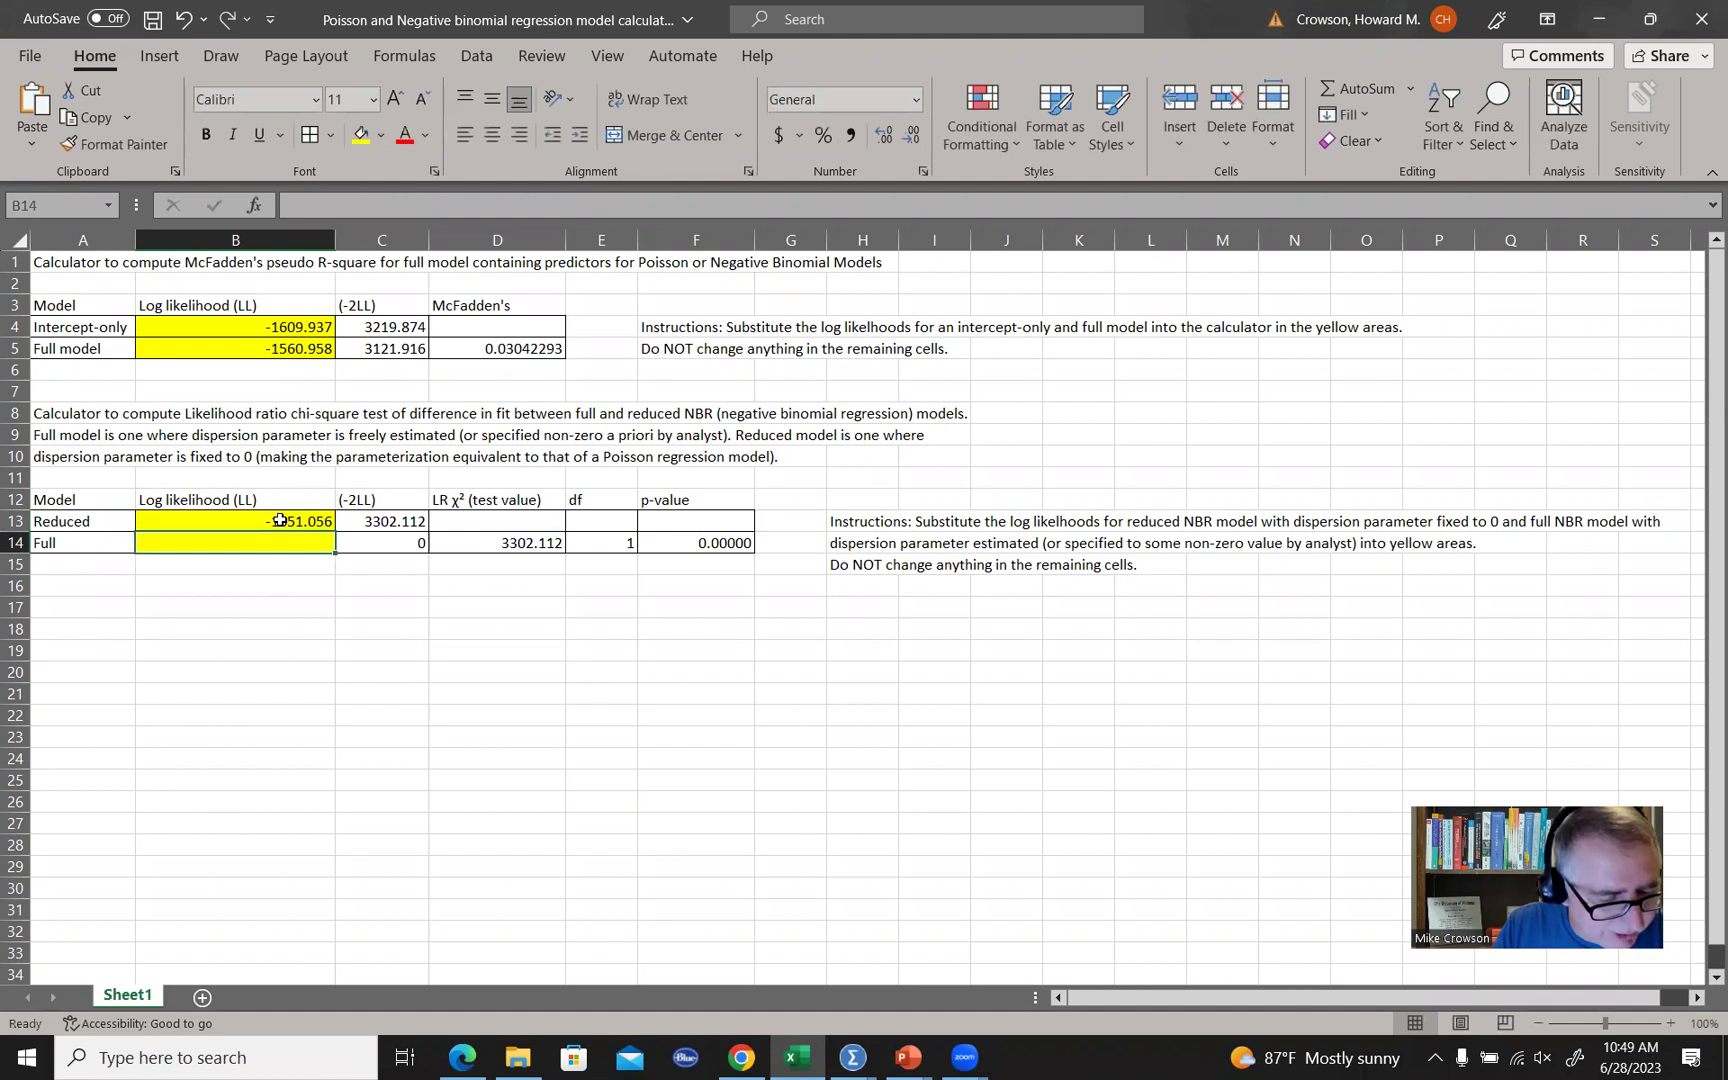
Enter -1560.958 as the full model's log likelihood in B14 of the likelihood ratio calculator.
type("-1")
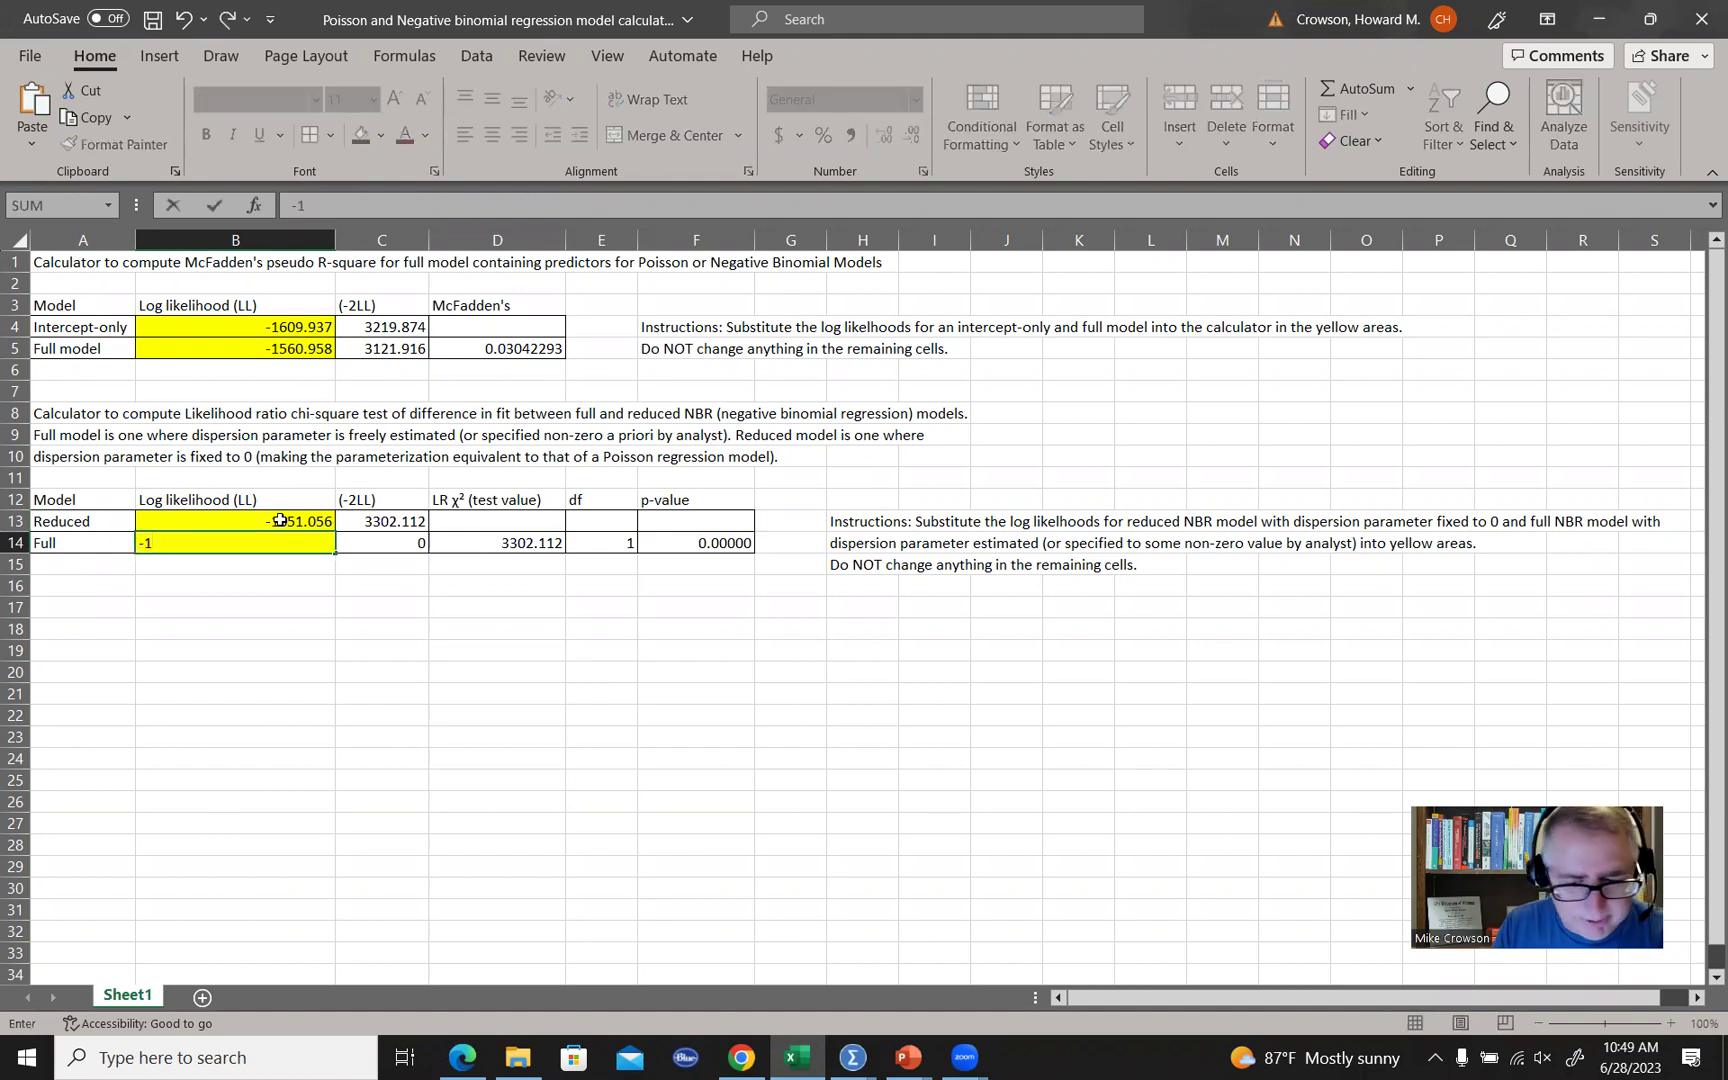
type("560")
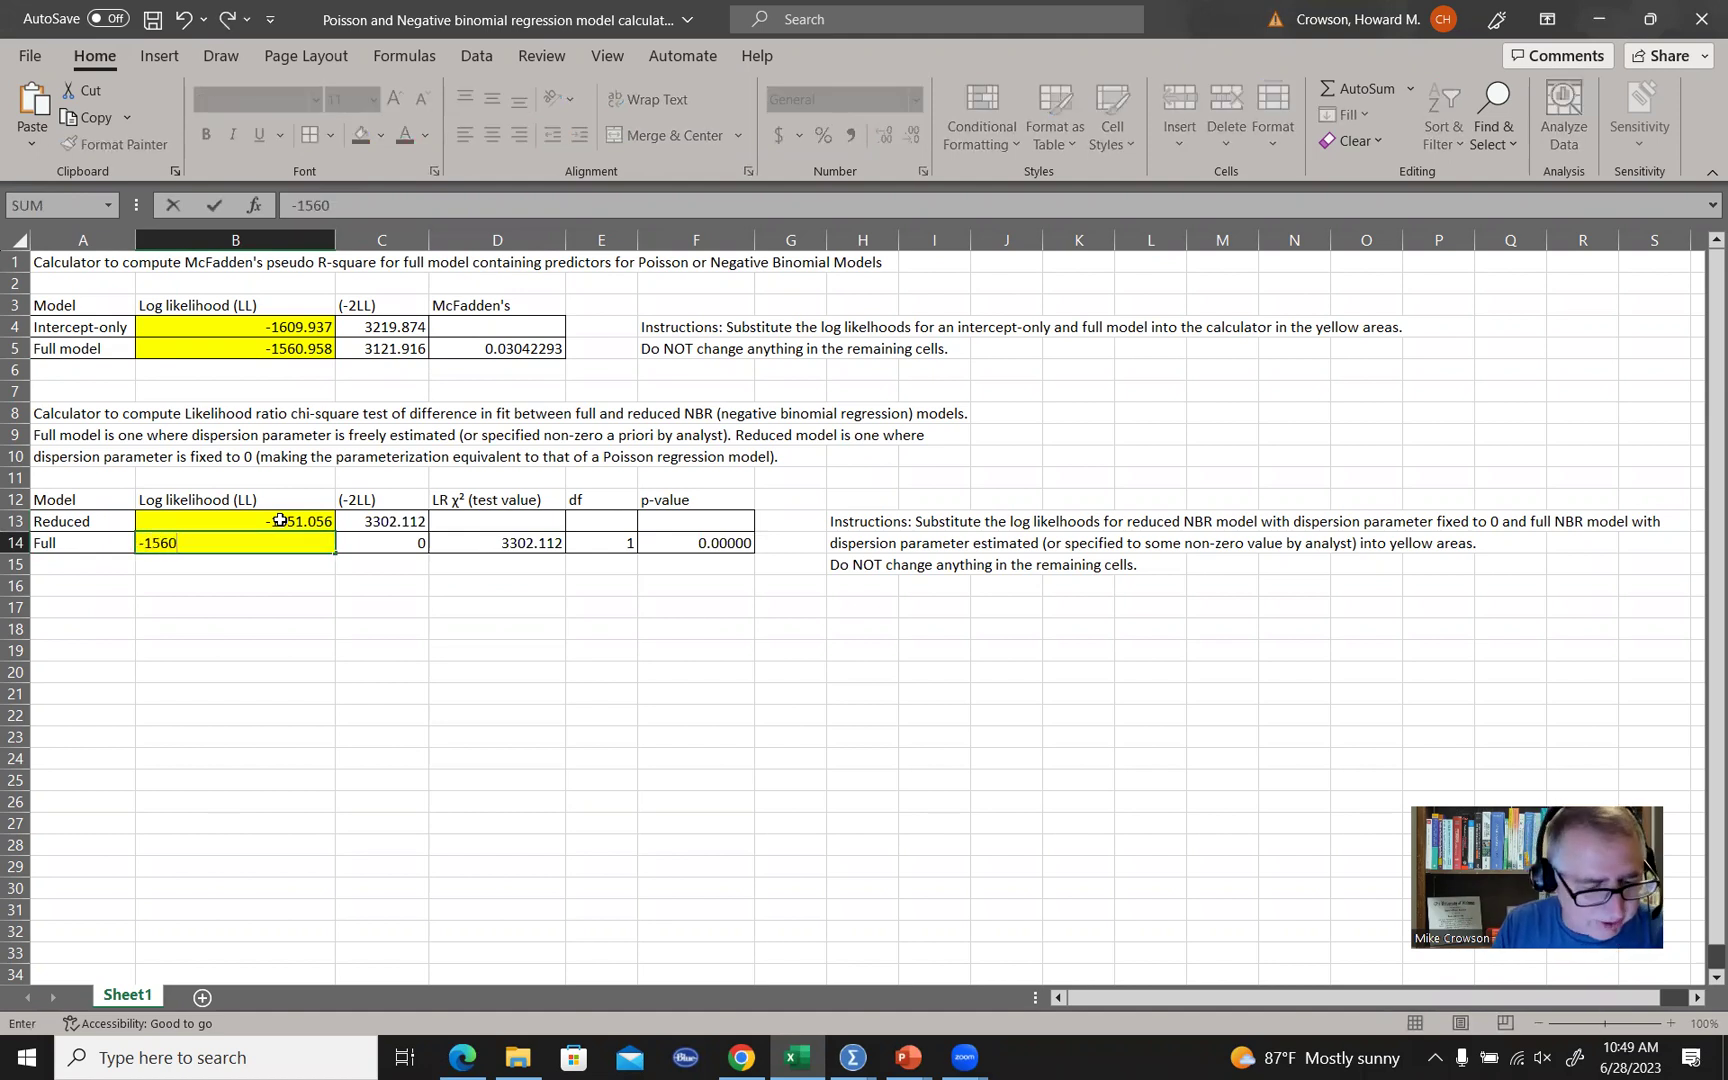
type(".958")
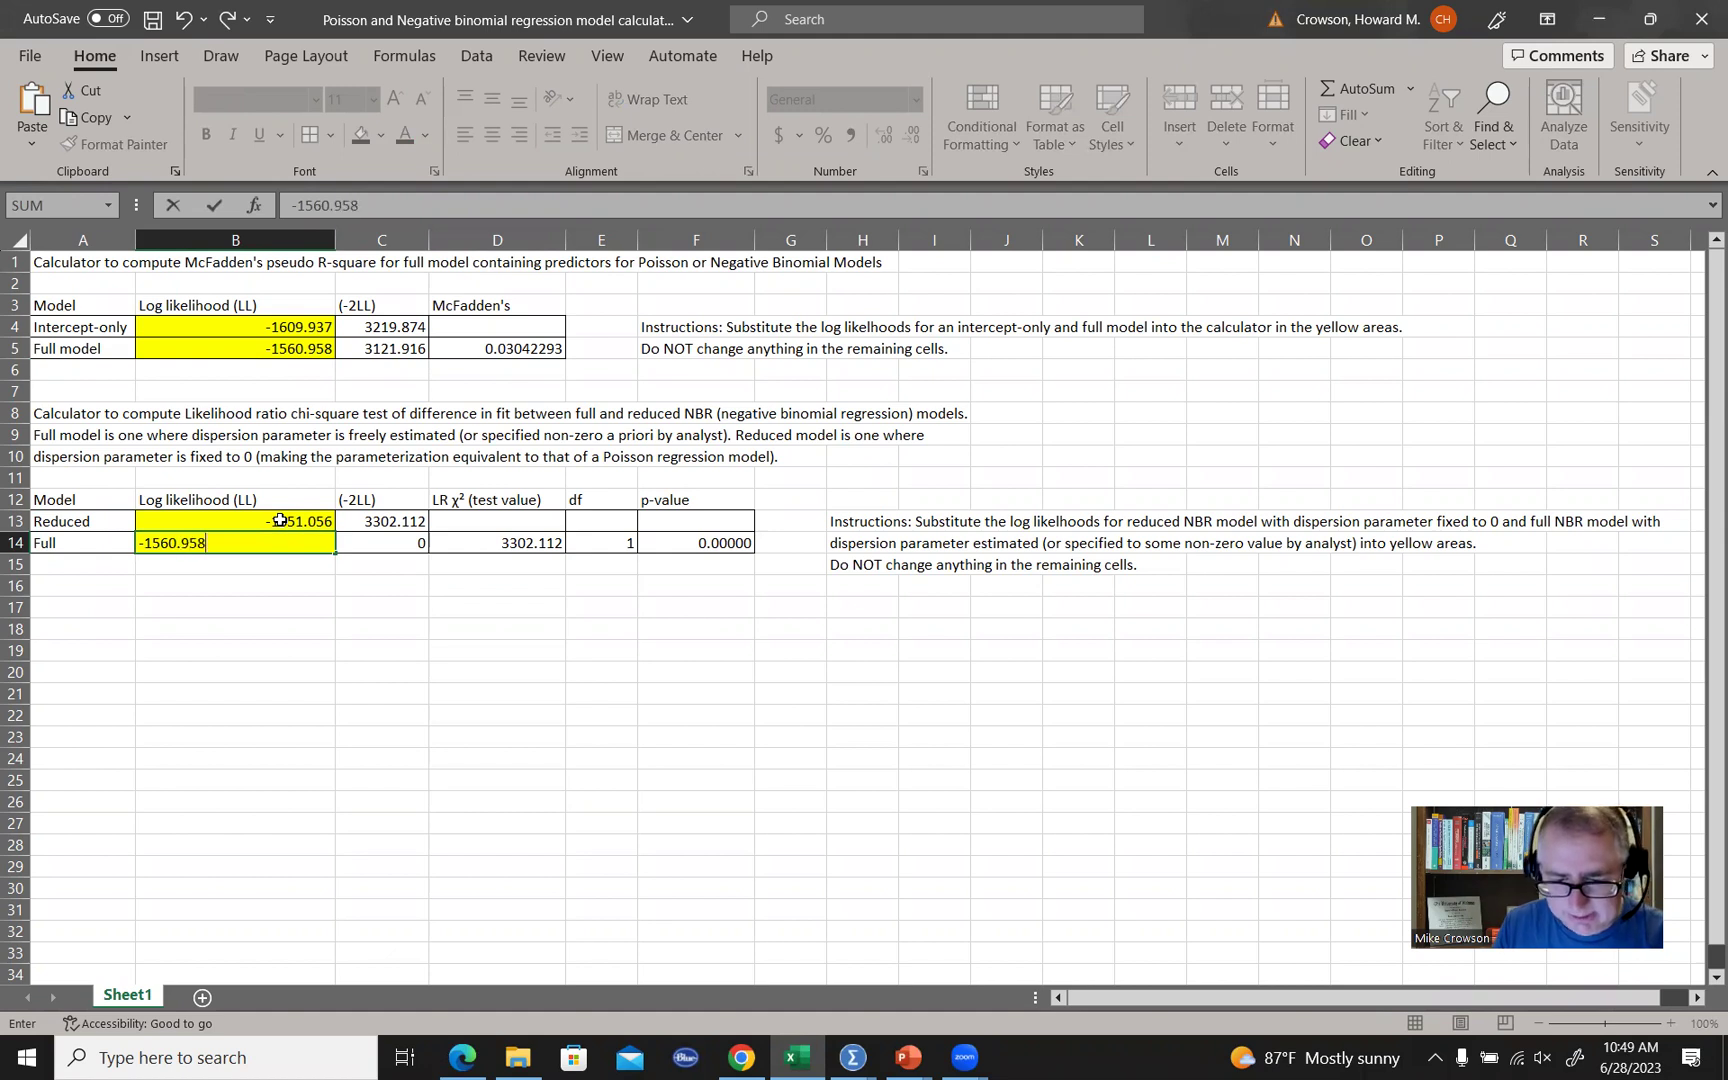
key("Return")
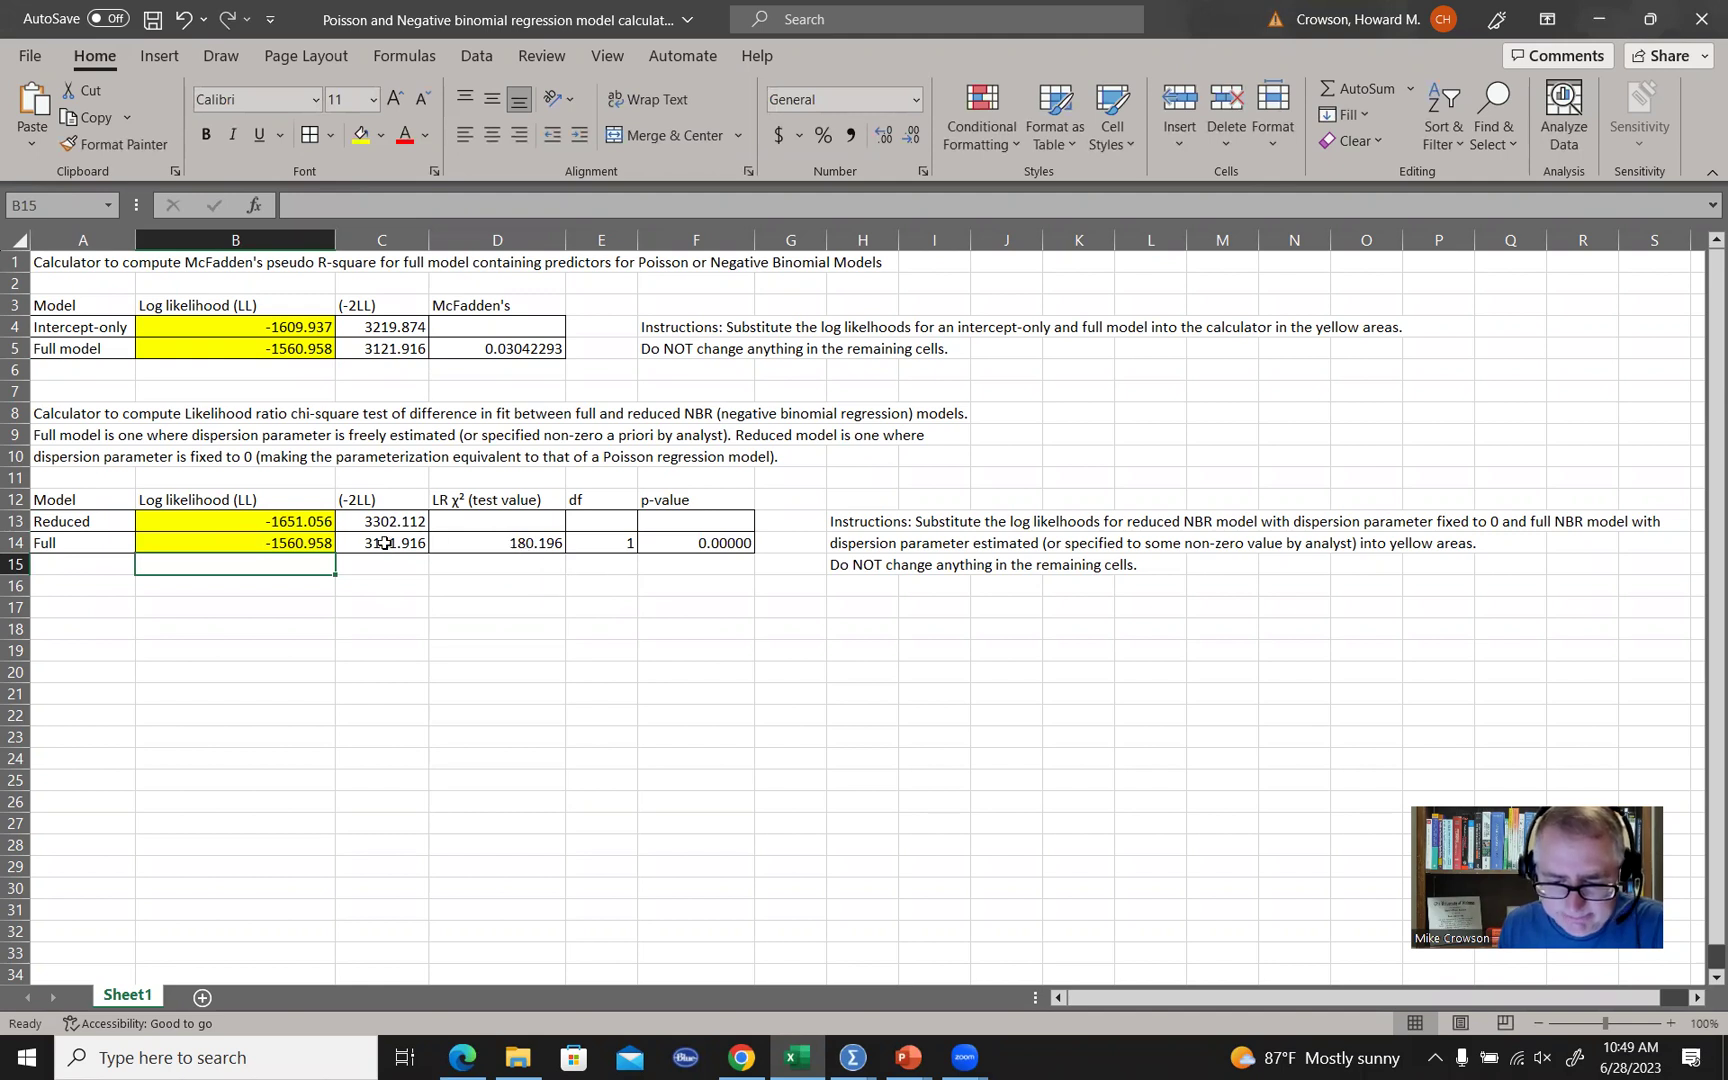
Examine the likelihood ratio chi-square, df and p-value in D14, E14 and F14.
left_click(505, 540)
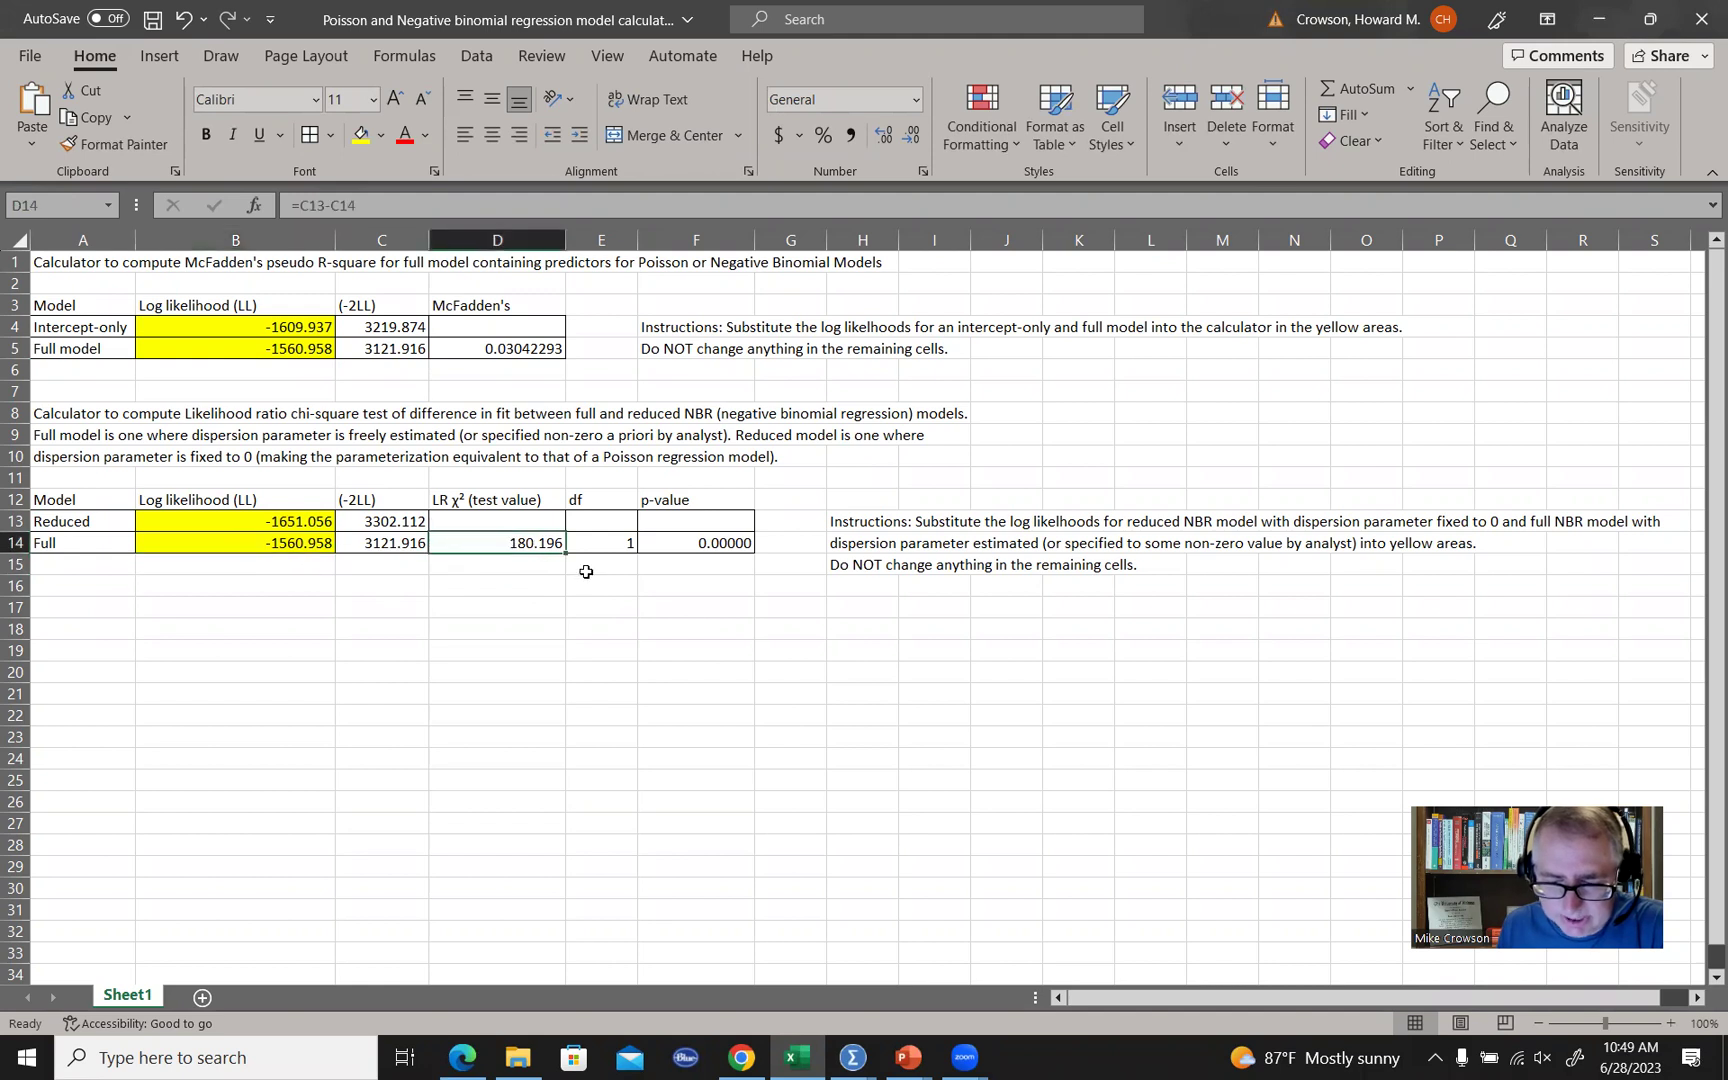
left_click(612, 541)
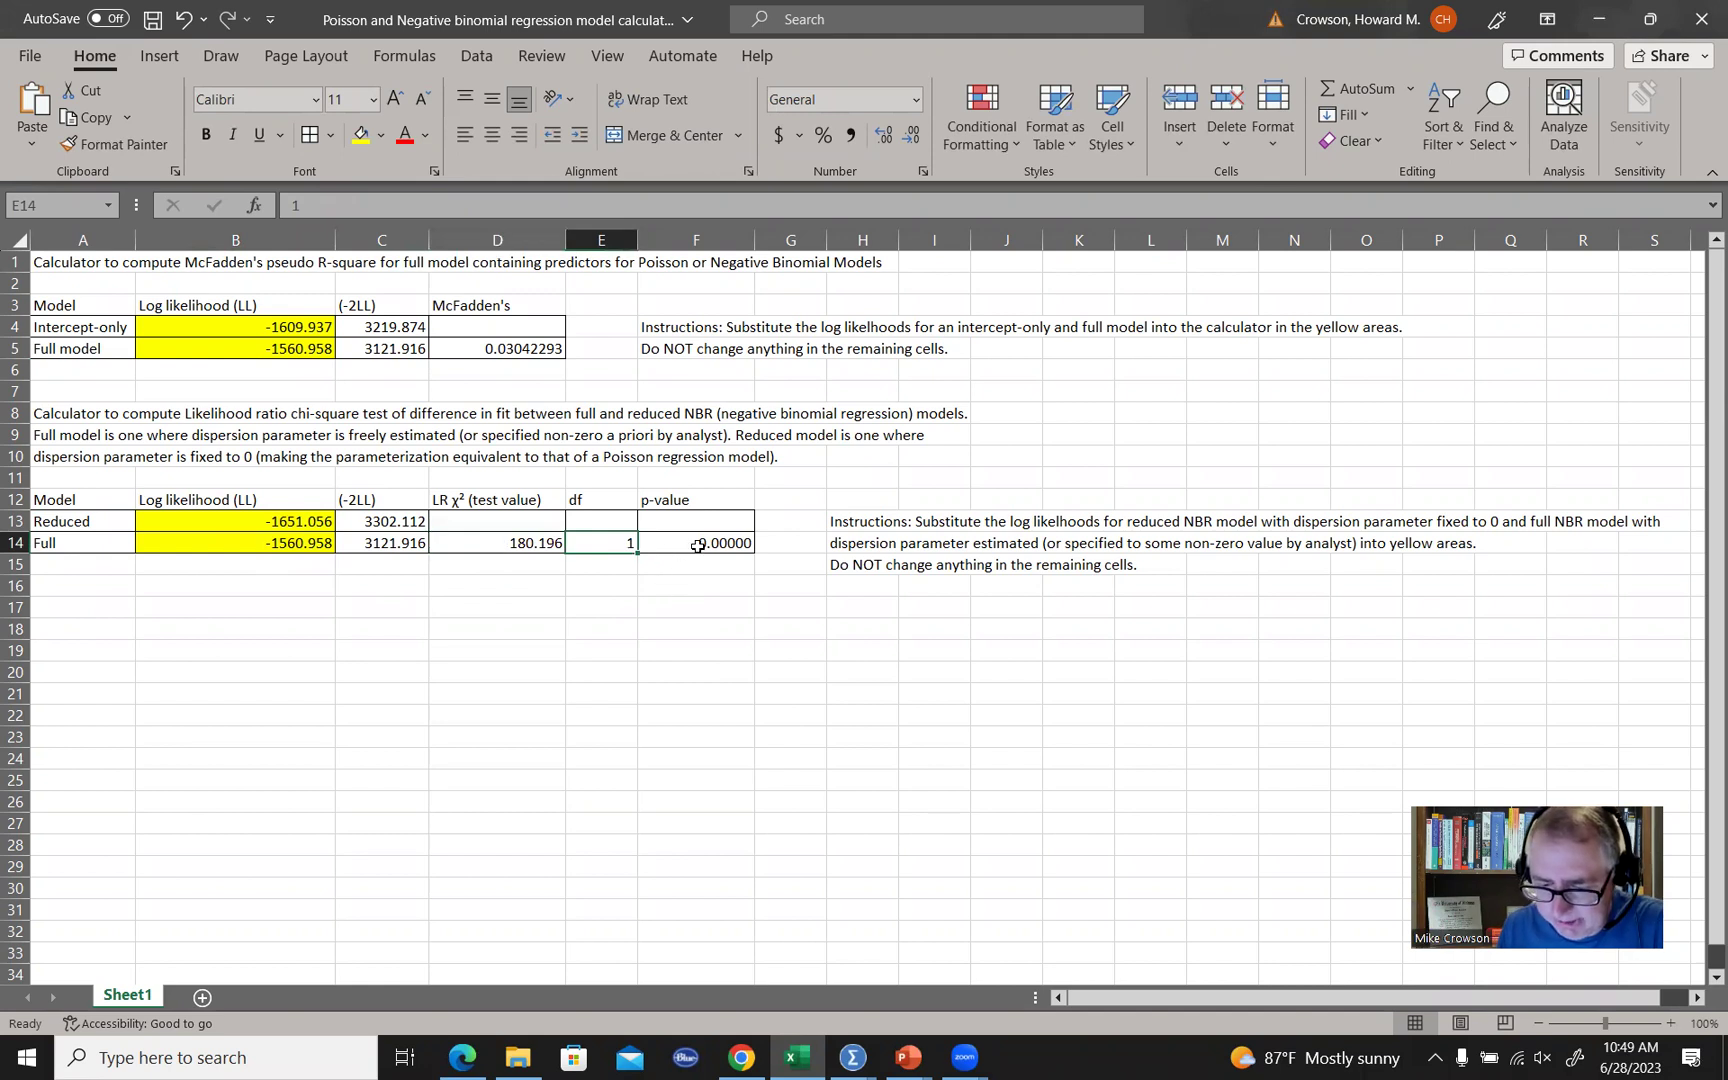
left_click(697, 547)
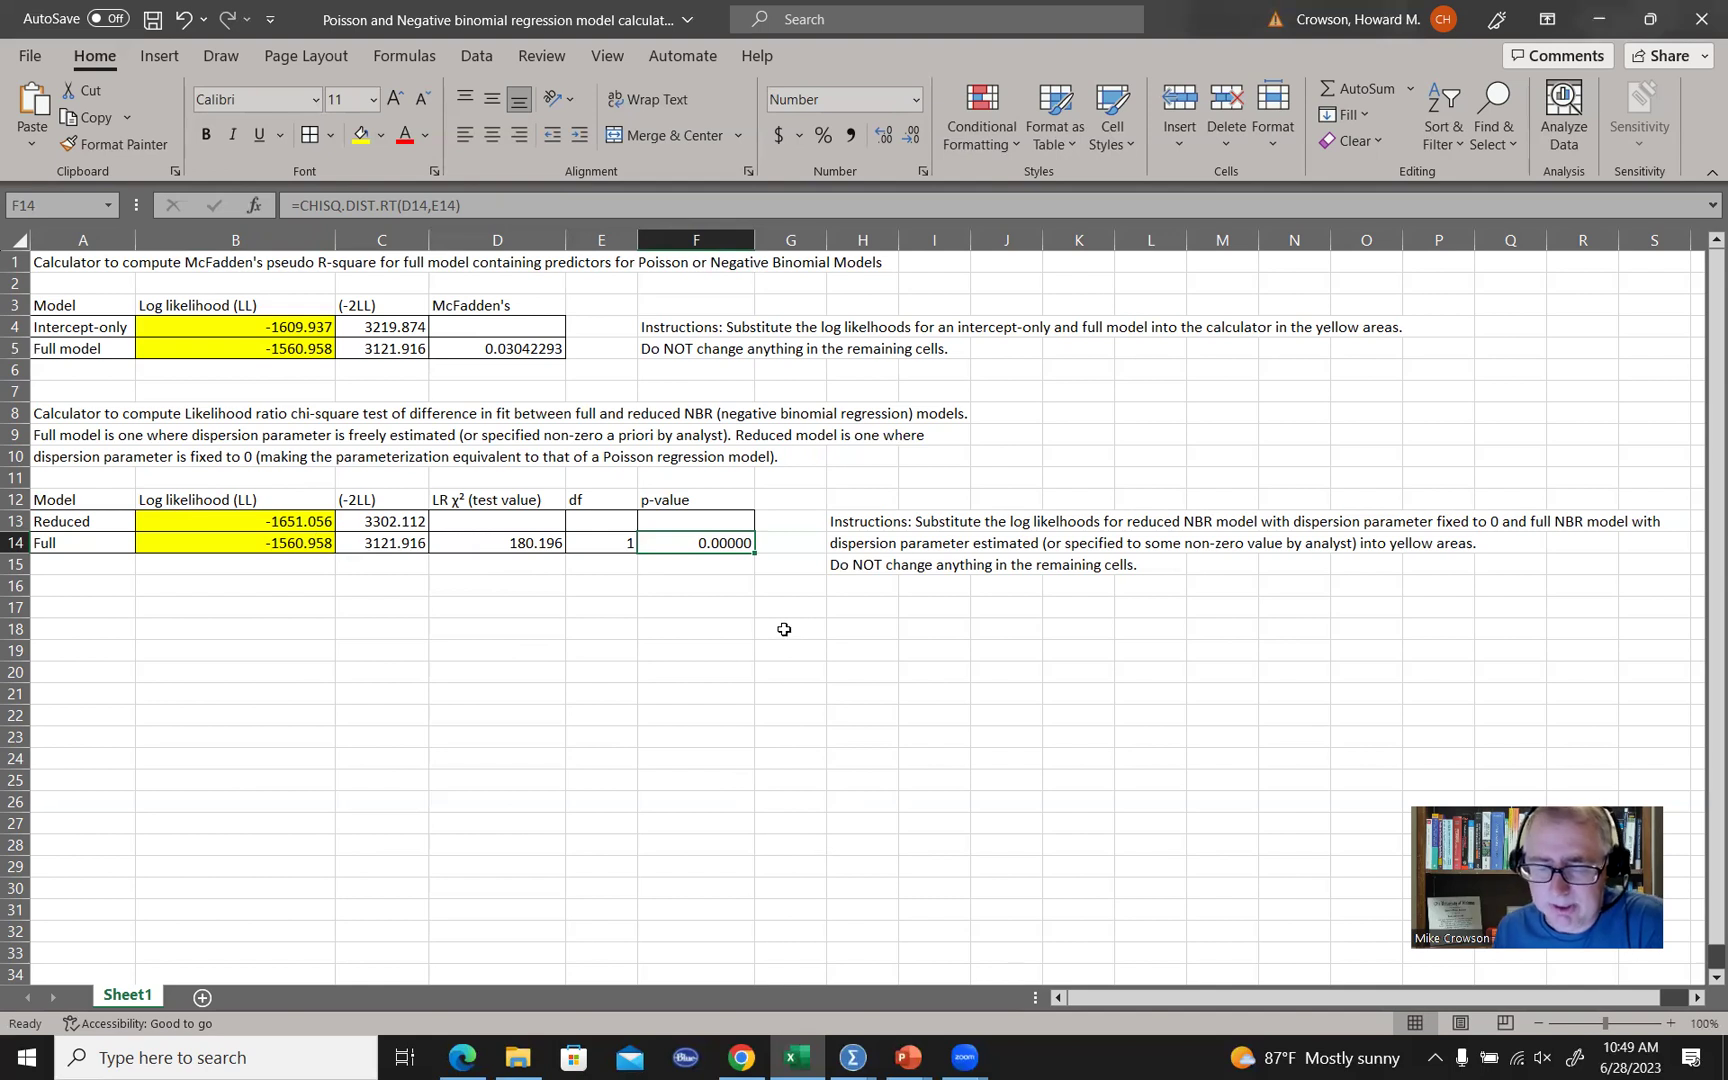
left_click(532, 543)
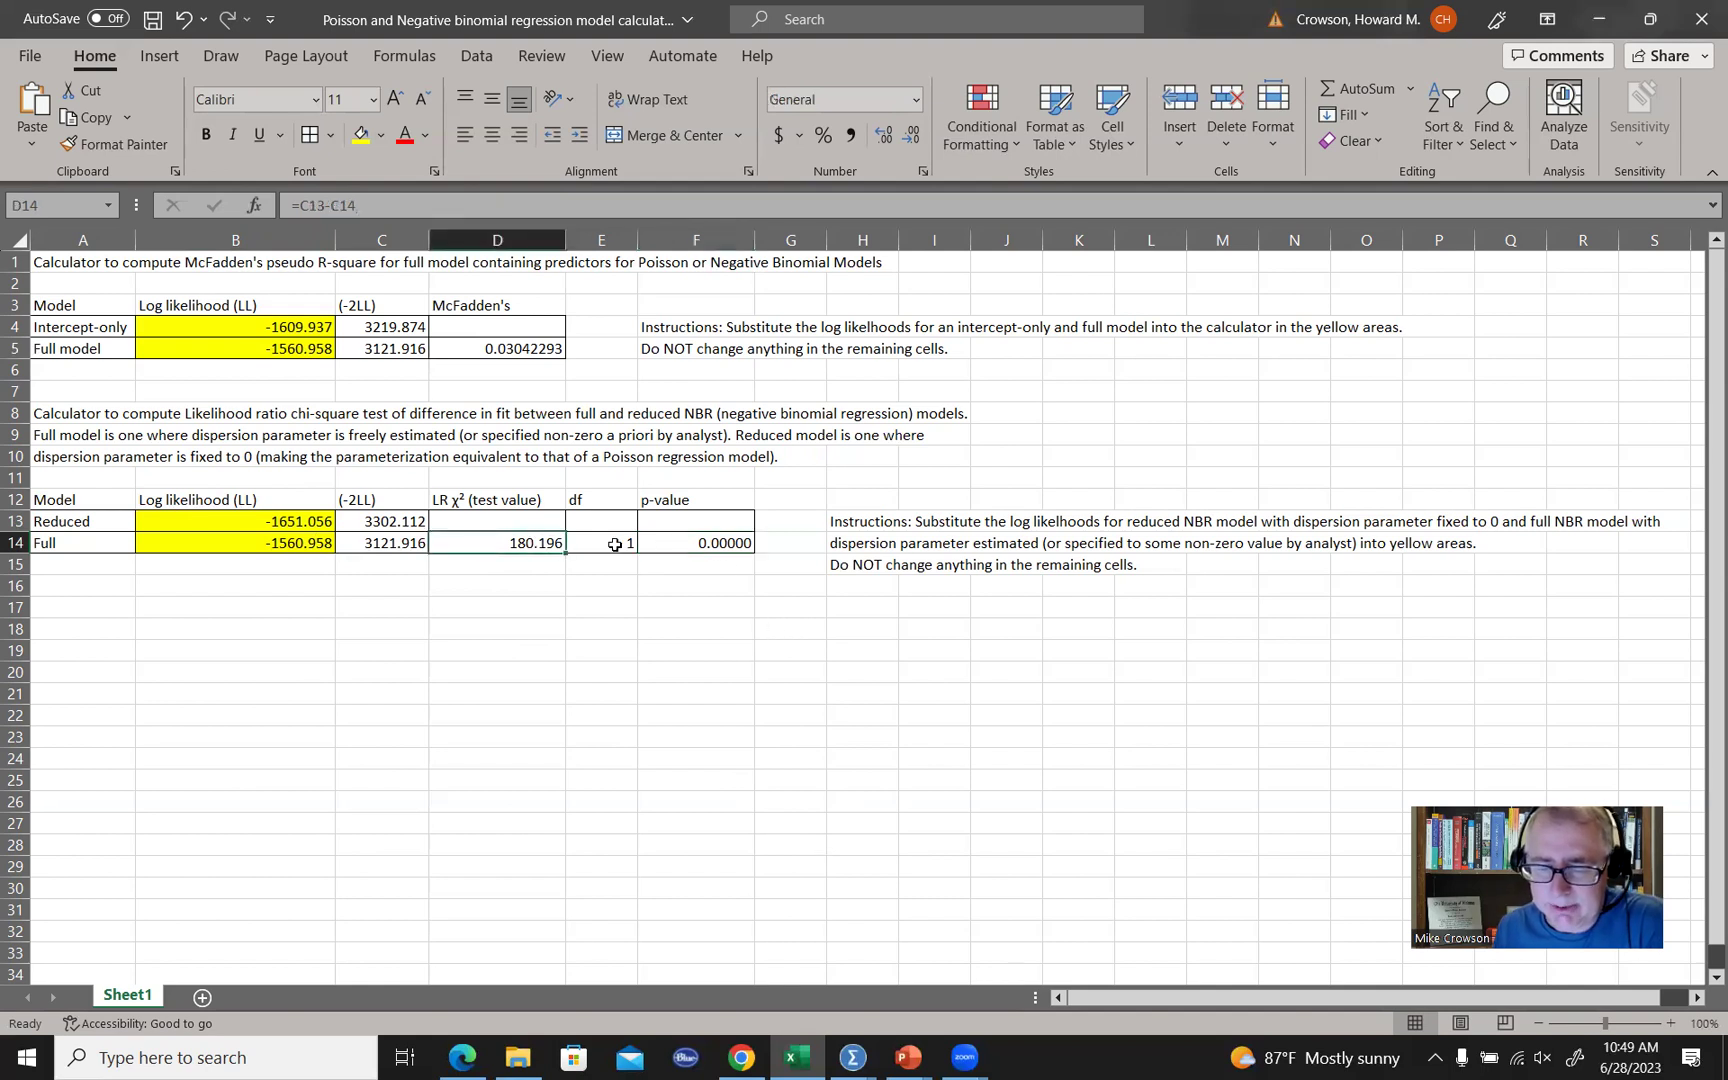
left_click(621, 541)
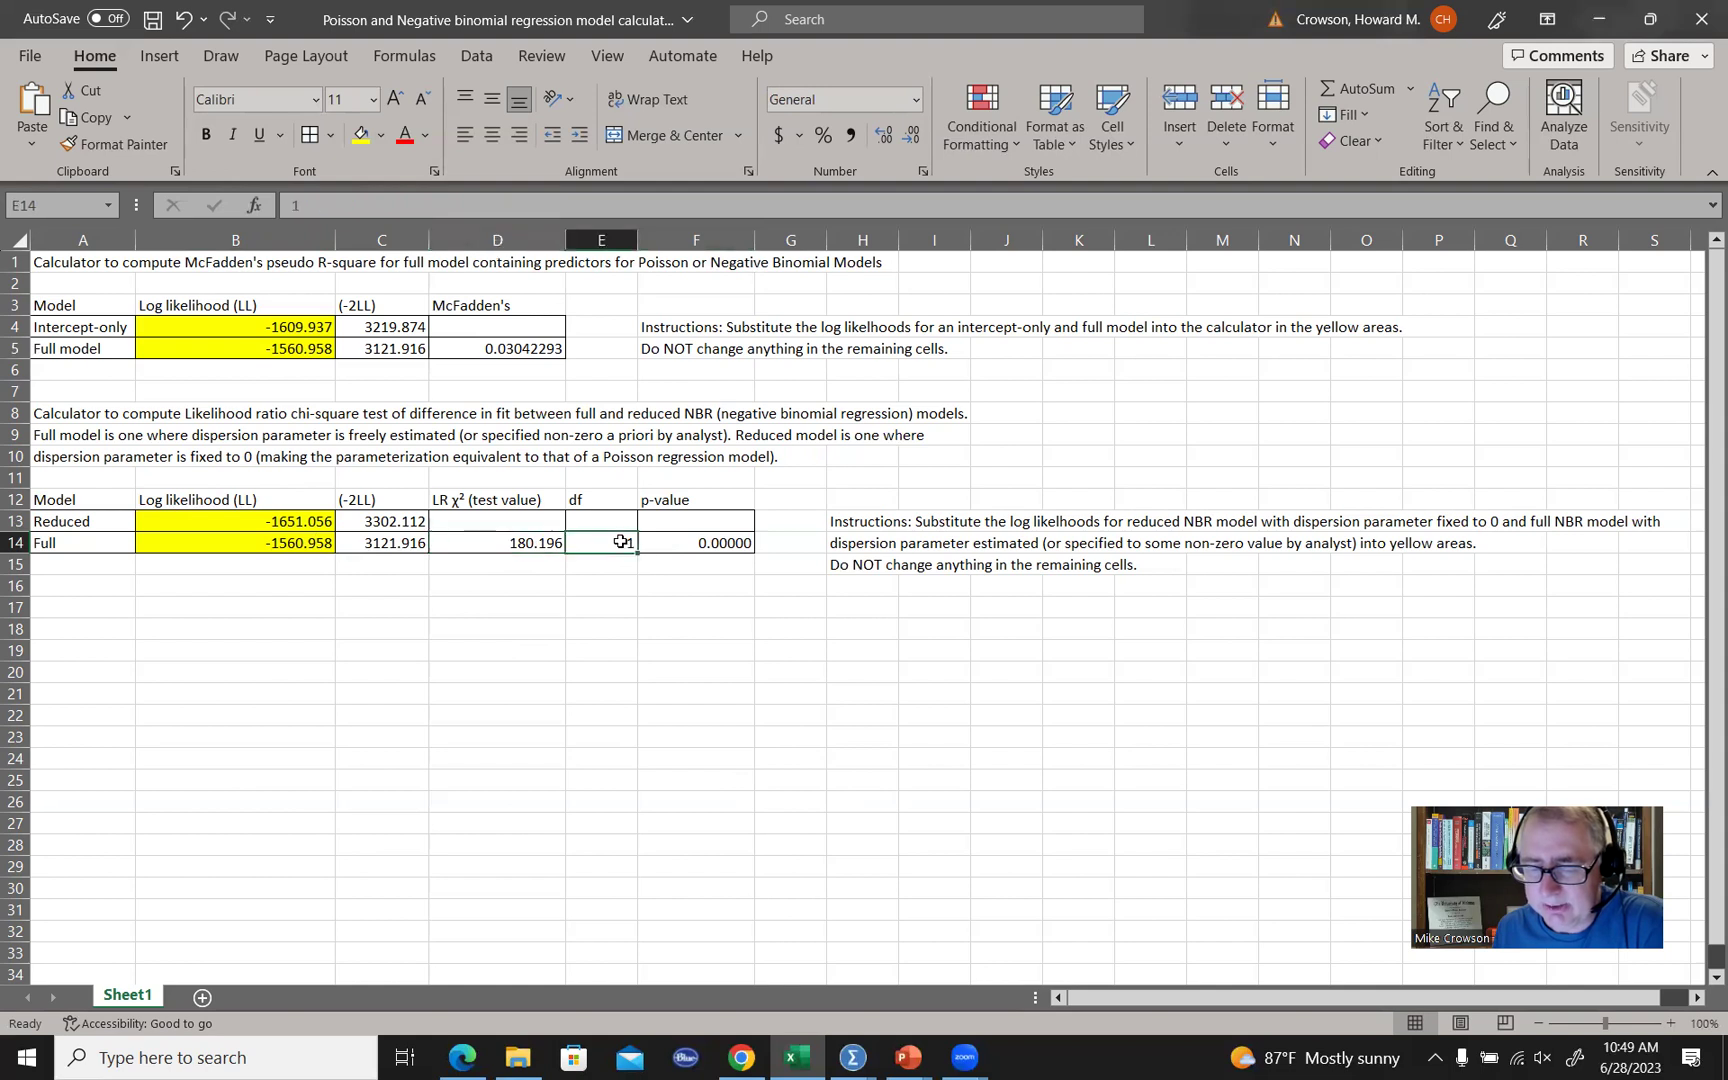
left_click(688, 542)
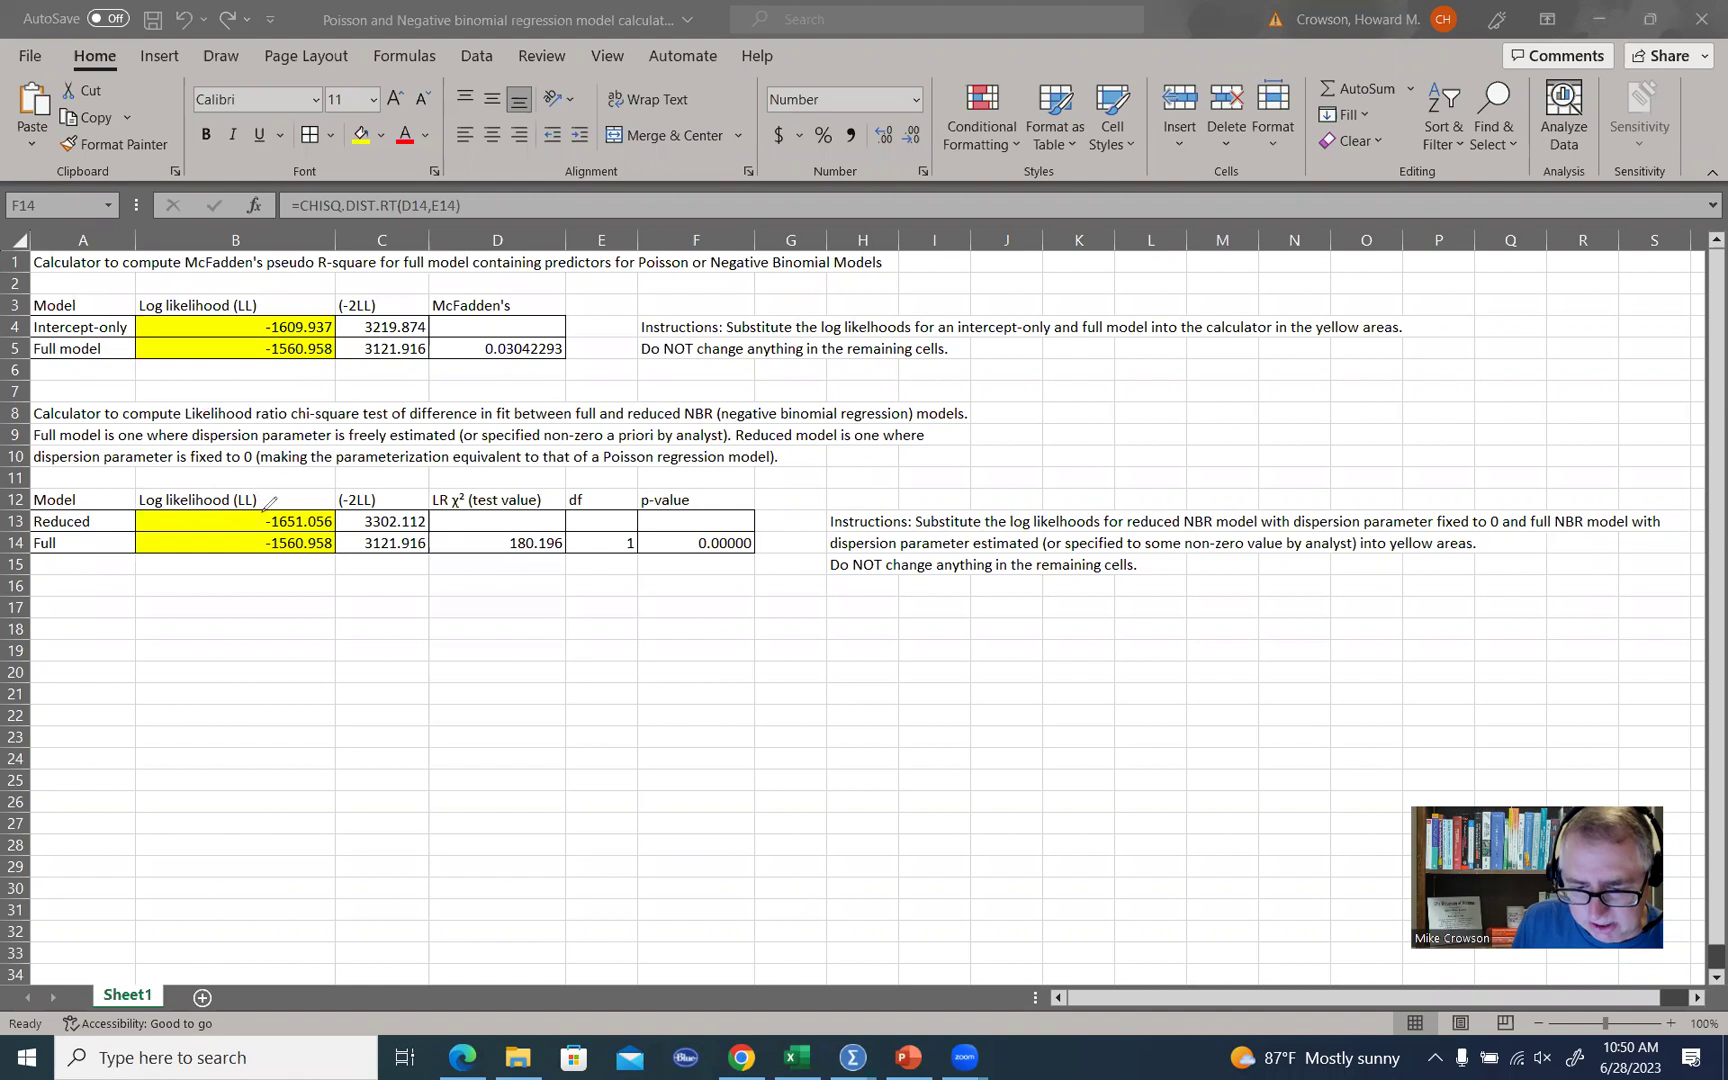
Mark the Log likelihood (LL) column heading and tick and circle the reduced and full models' values in B13 and B14.
left_click_drag(270, 492, 290, 478)
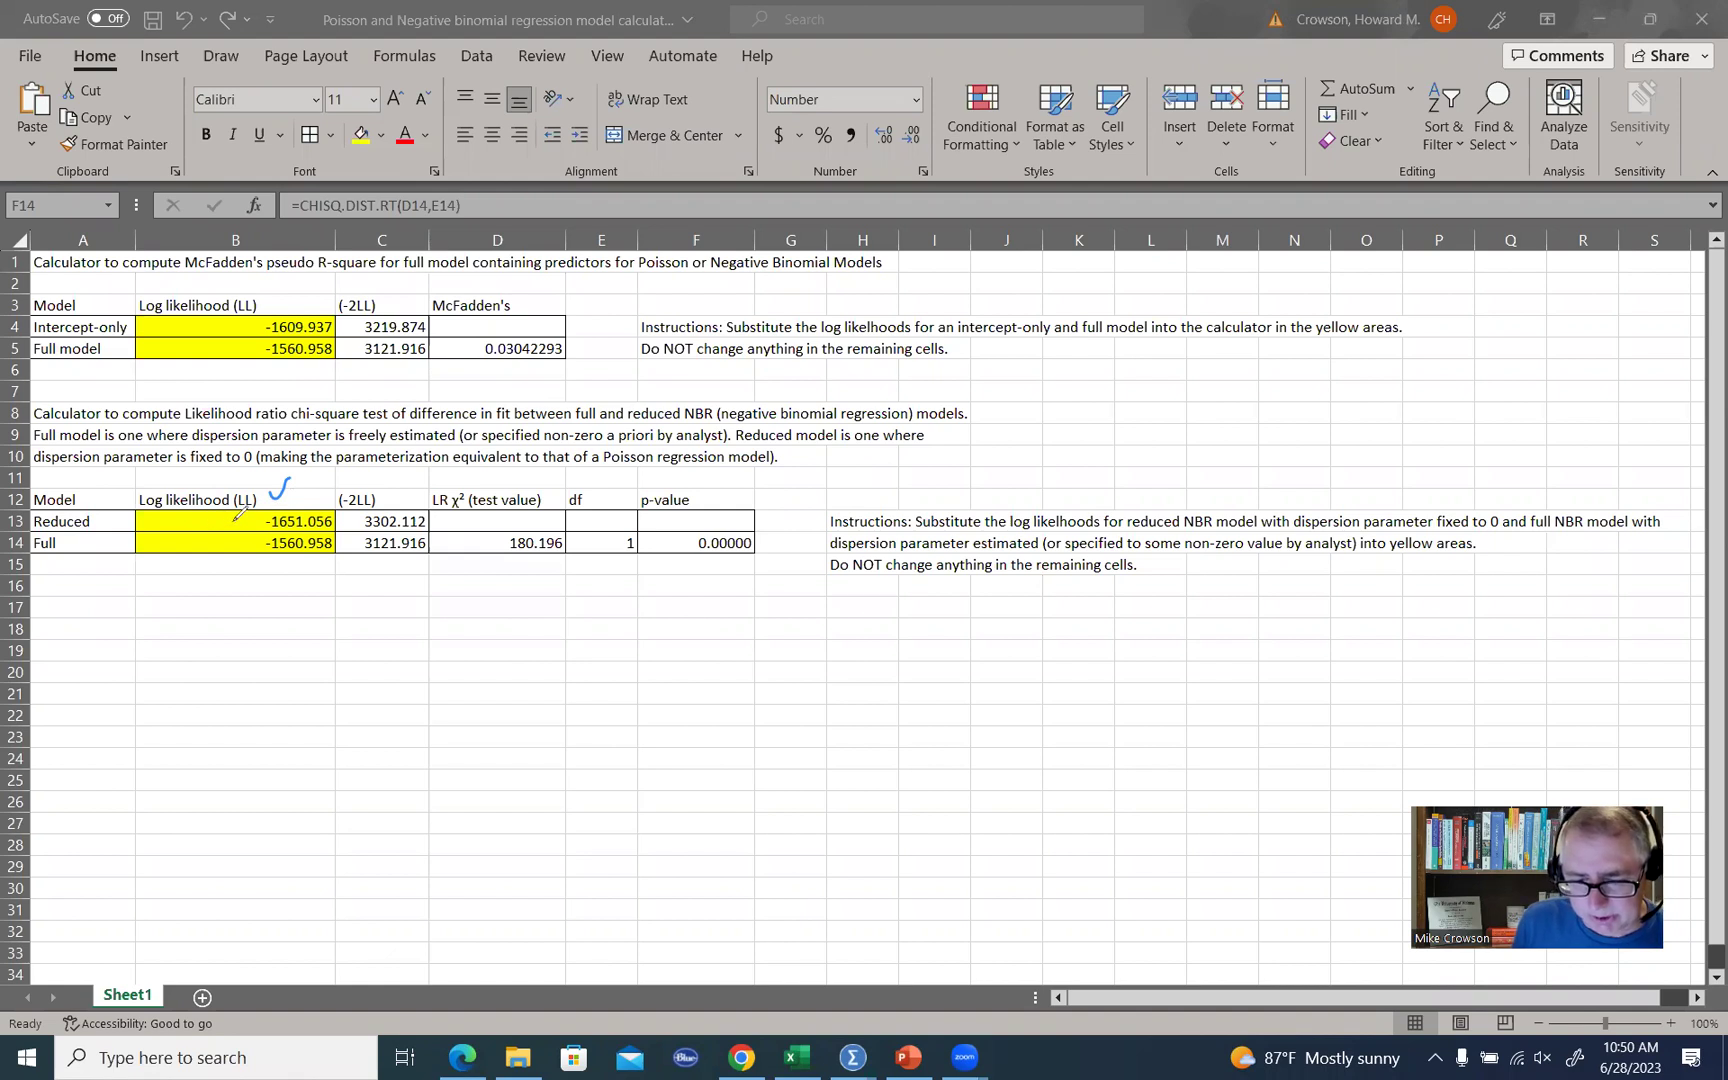
left_click_drag(241, 512, 257, 500)
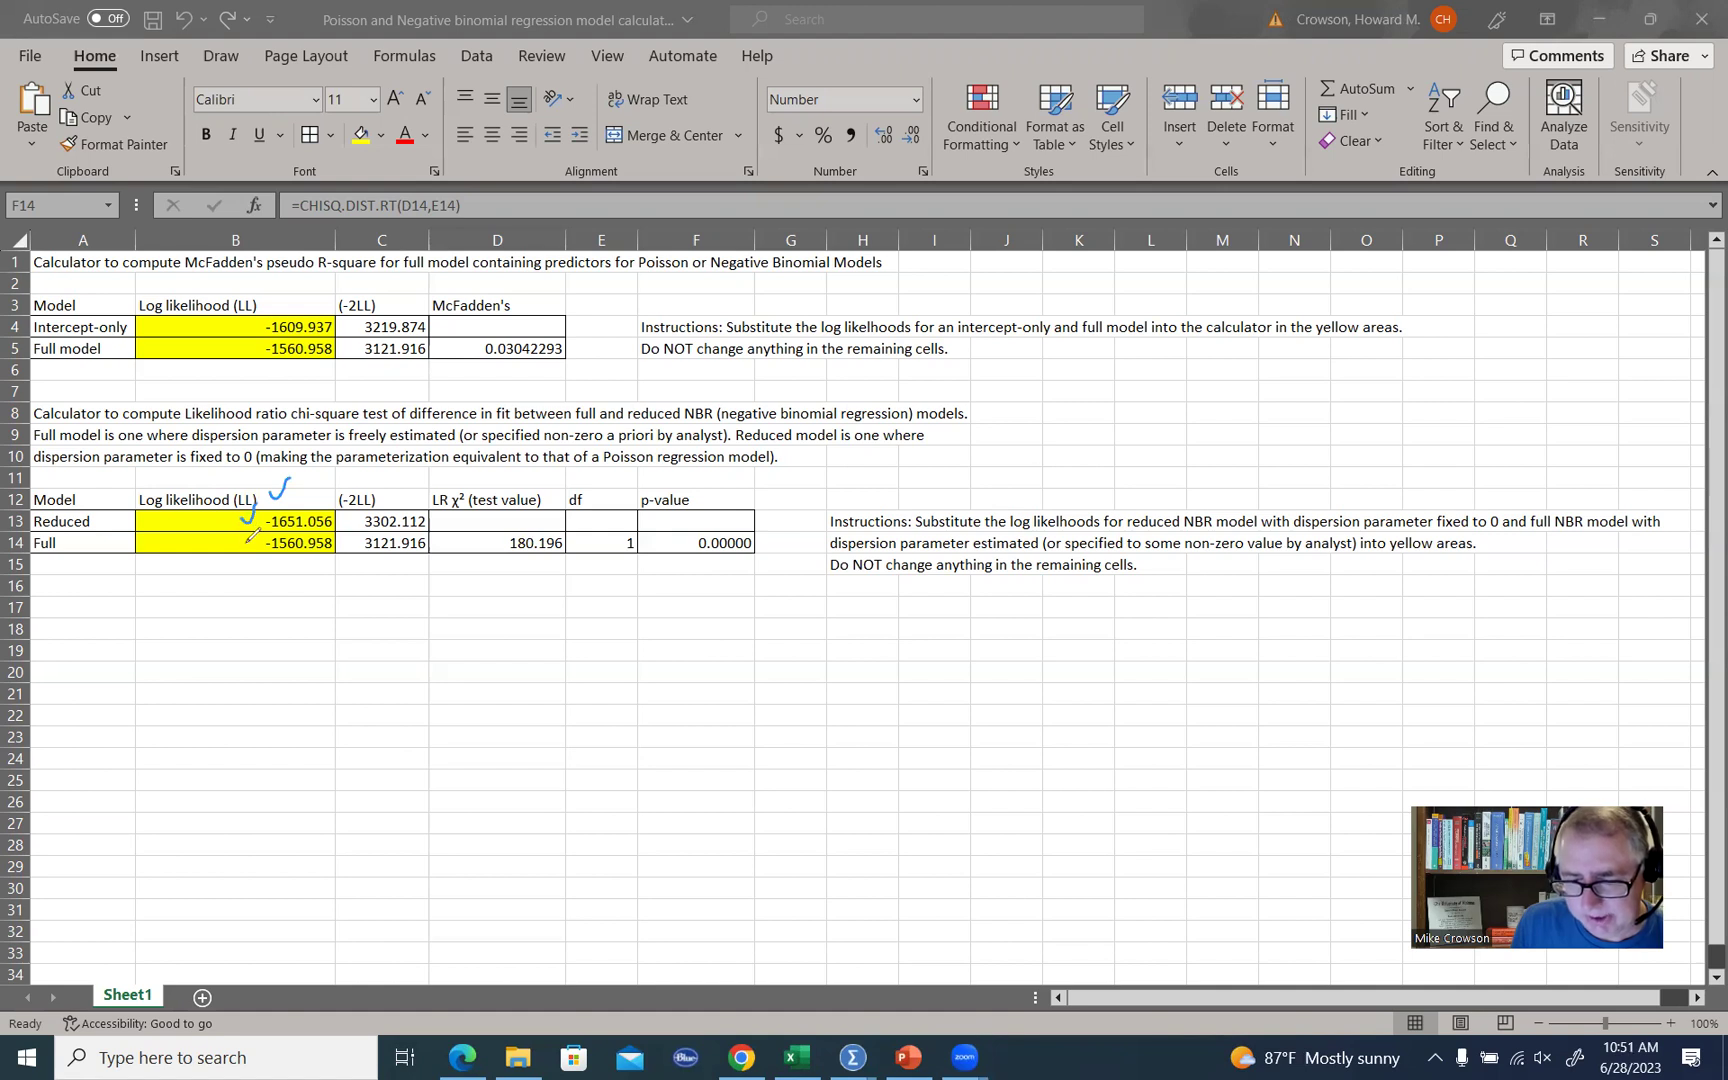
left_click_drag(244, 537, 257, 531)
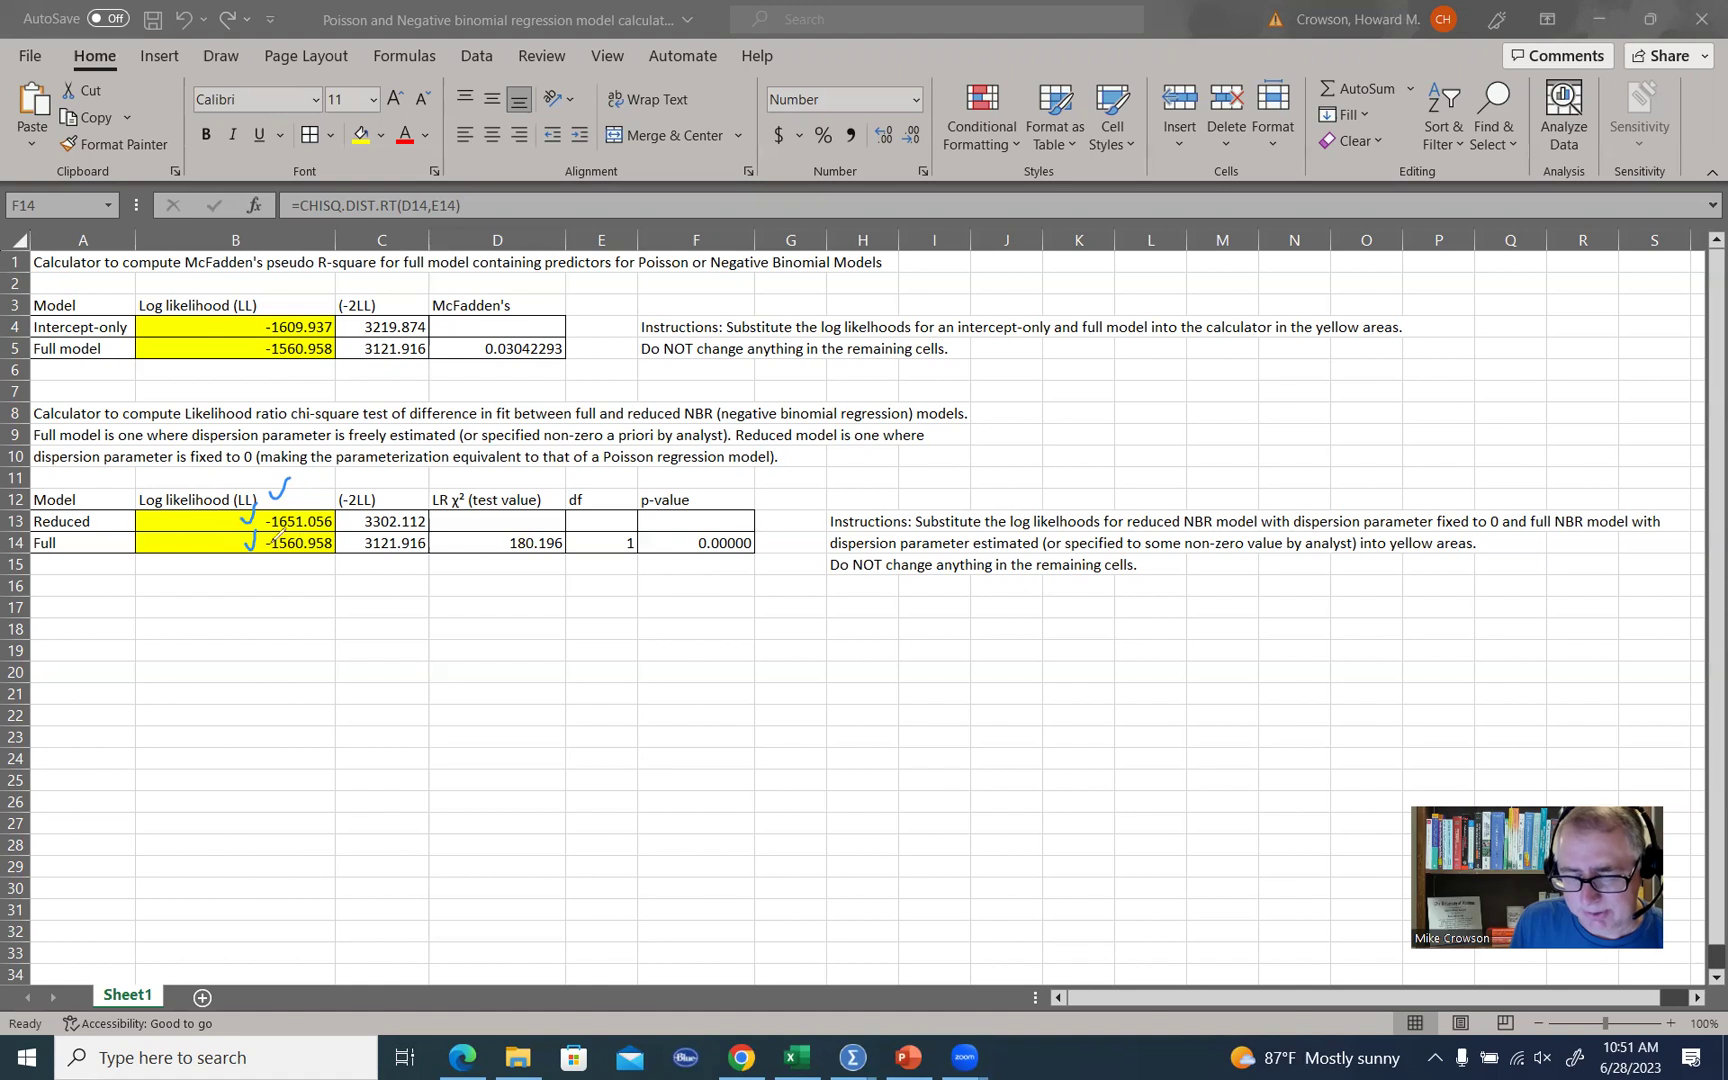
mouse_move(262, 541)
left_mouse_down()
mouse_move(328, 543)
mouse_move(285, 505)
mouse_move(322, 512)
mouse_move(300, 490)
left_mouse_up()
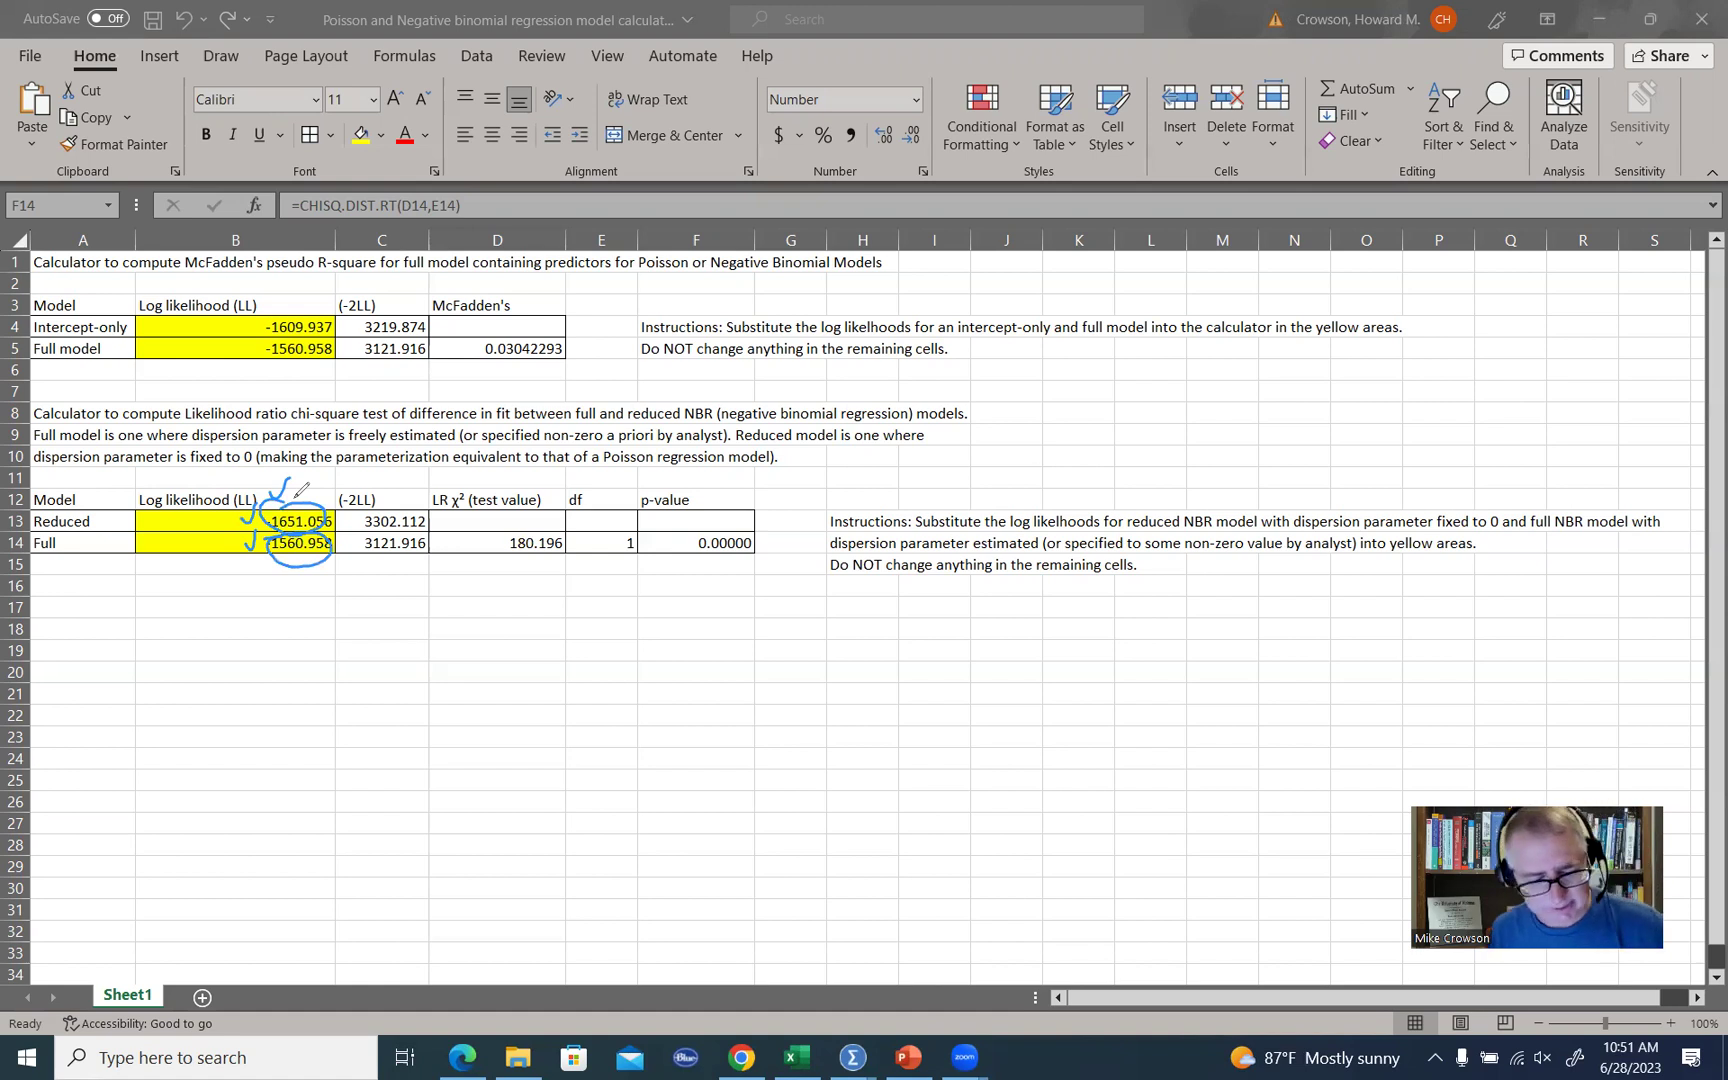